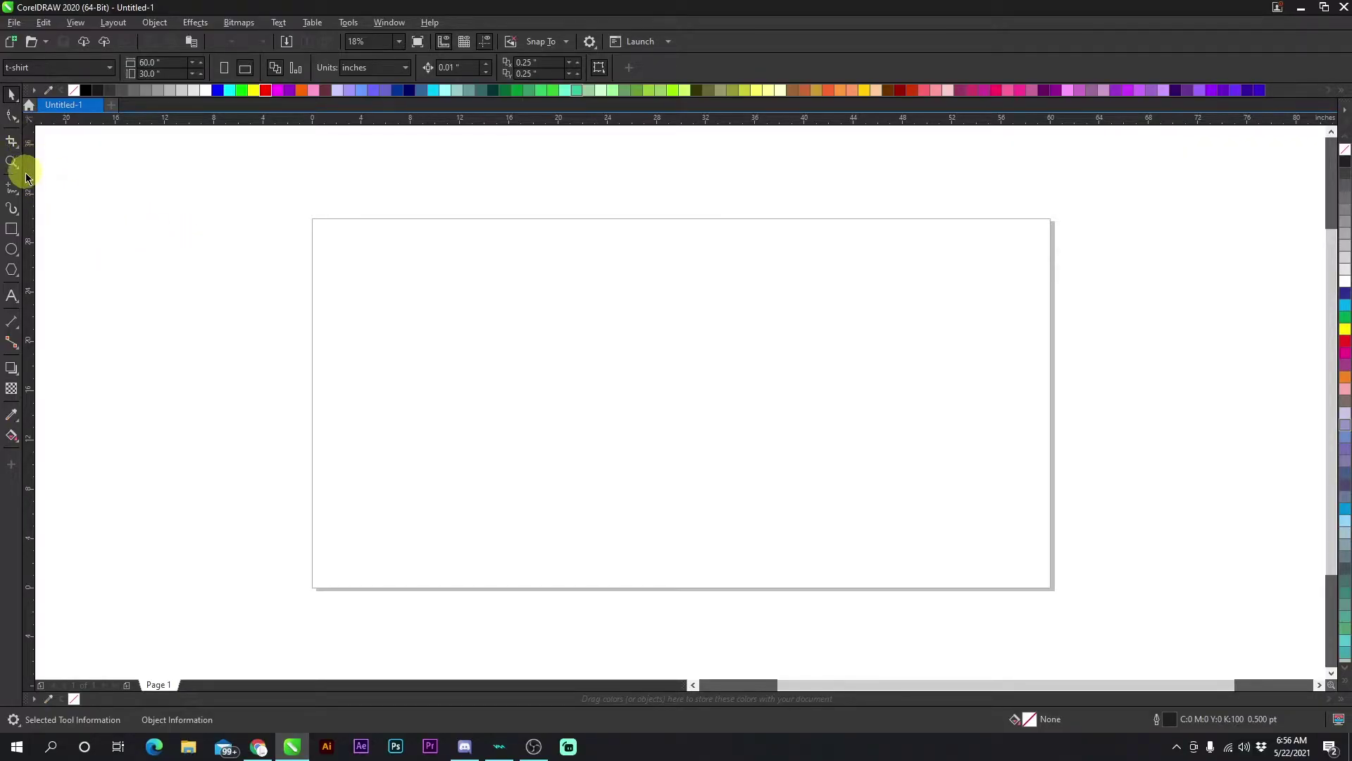
Browse the toolbox flyouts: crop, zoom, curve, rectangle, selection, connector and drop-shadow tools
{"action": "left_click", "coordinate": [17, 143]}
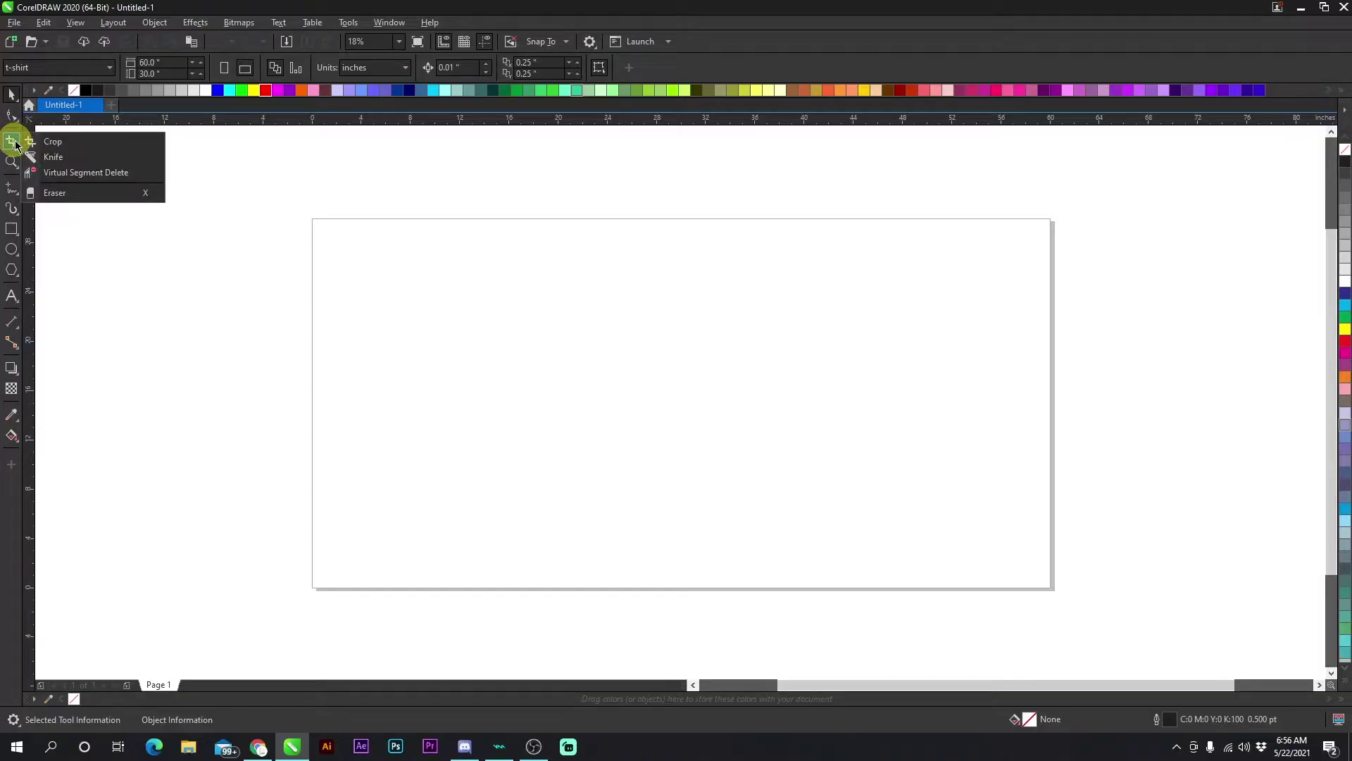
{"action": "left_click", "coordinate": [13, 162]}
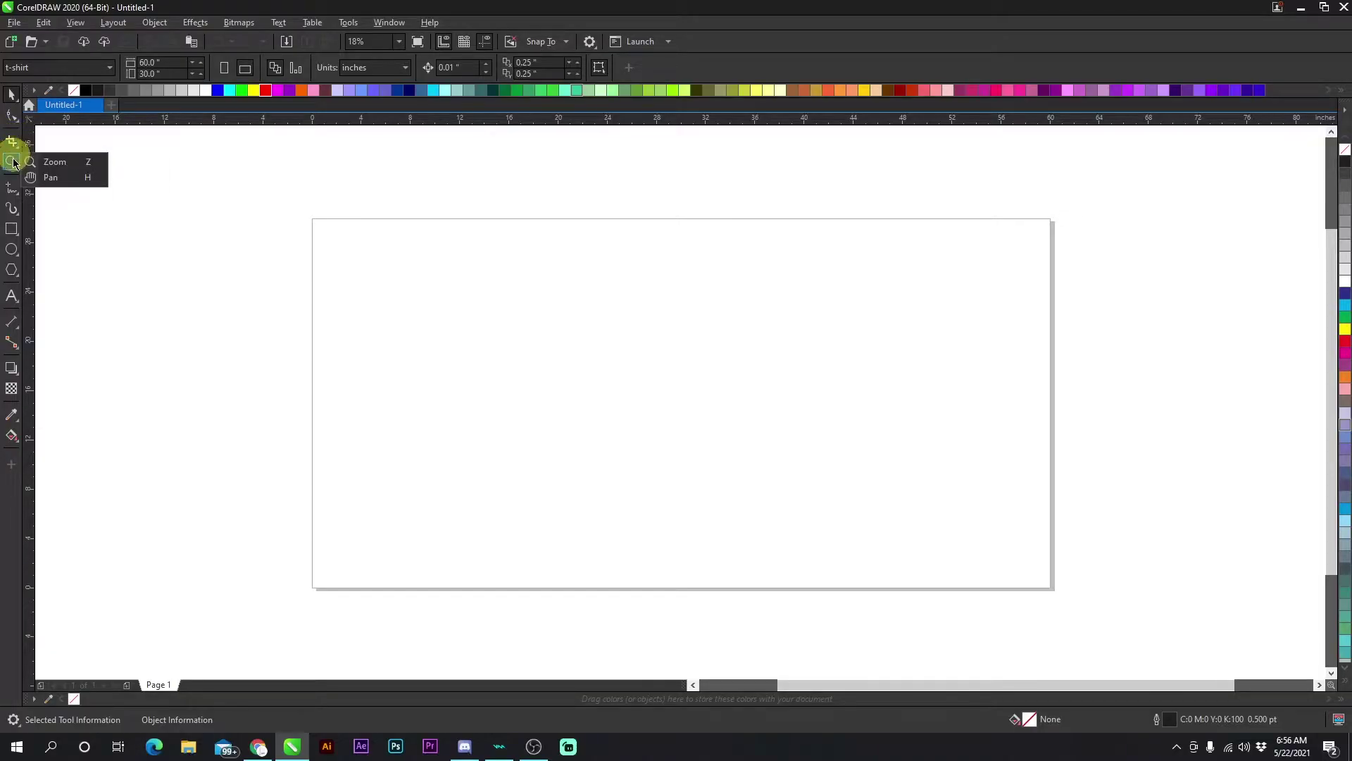
{"action": "left_click", "coordinate": [9, 189]}
{"action": "left_click", "coordinate": [12, 208]}
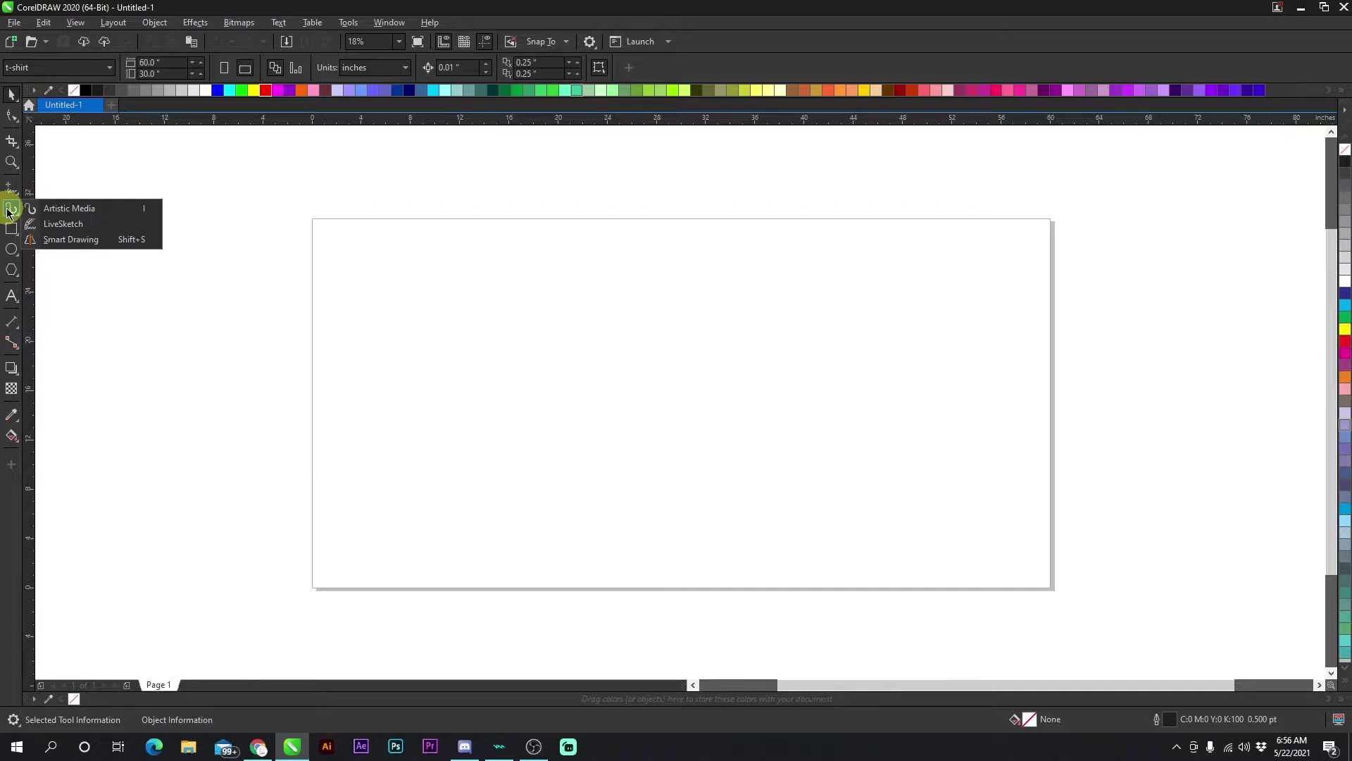
{"action": "left_click", "coordinate": [13, 233]}
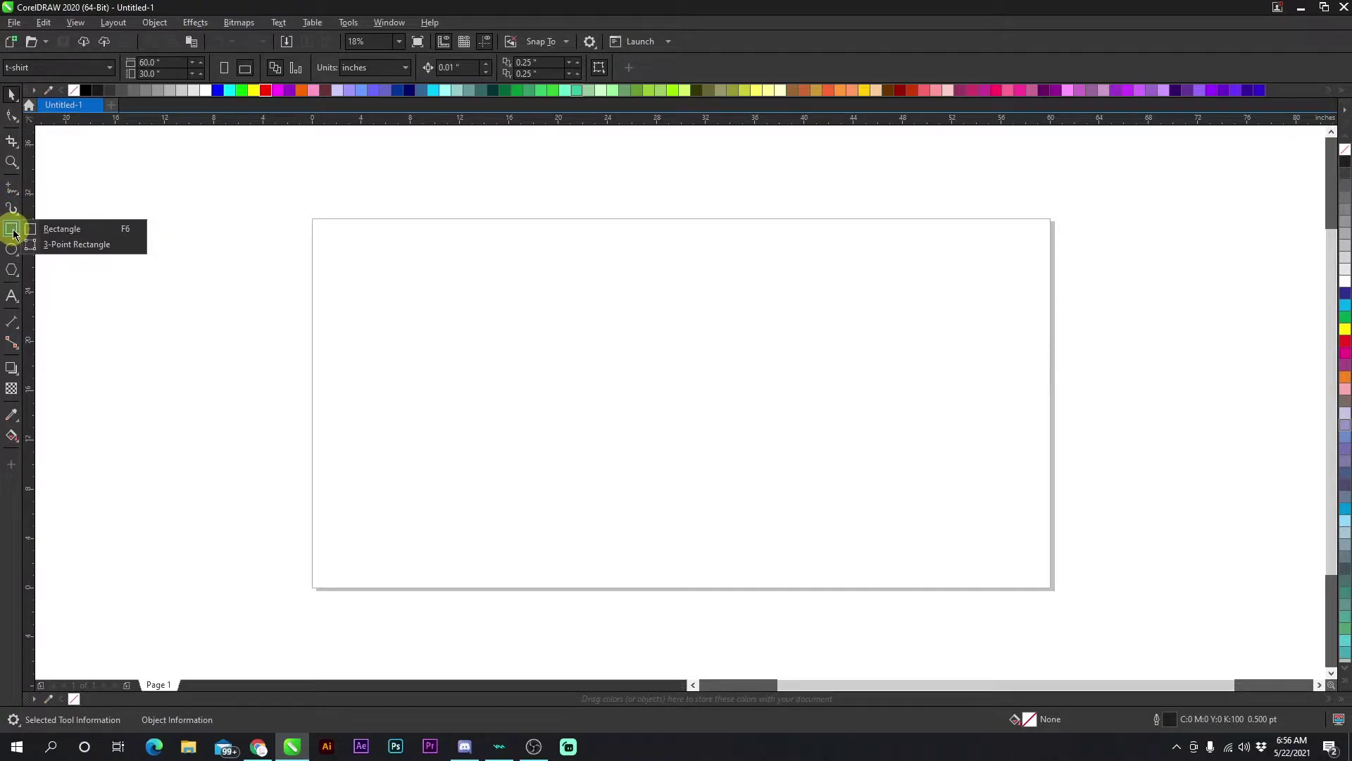
{"action": "left_click", "coordinate": [12, 209]}
{"action": "left_click", "coordinate": [9, 97]}
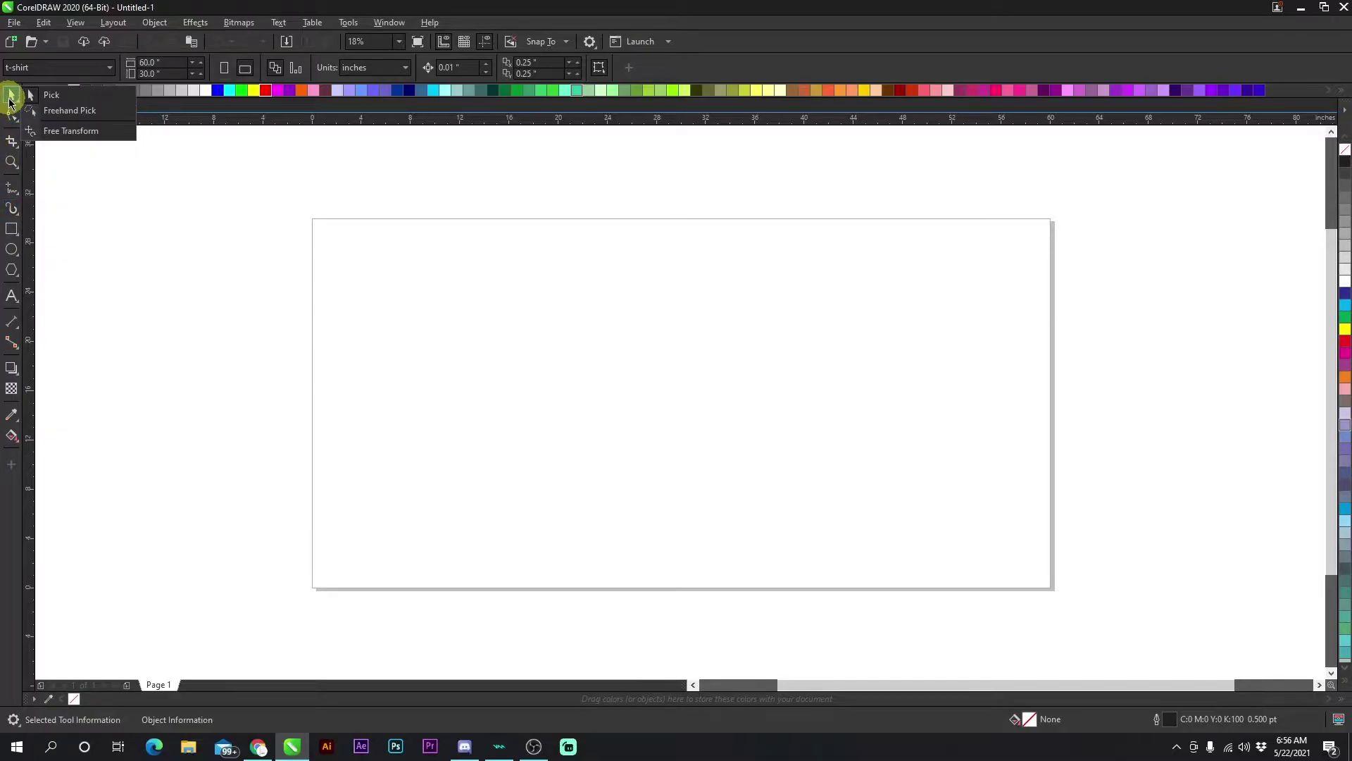
{"action": "left_click", "coordinate": [12, 97]}
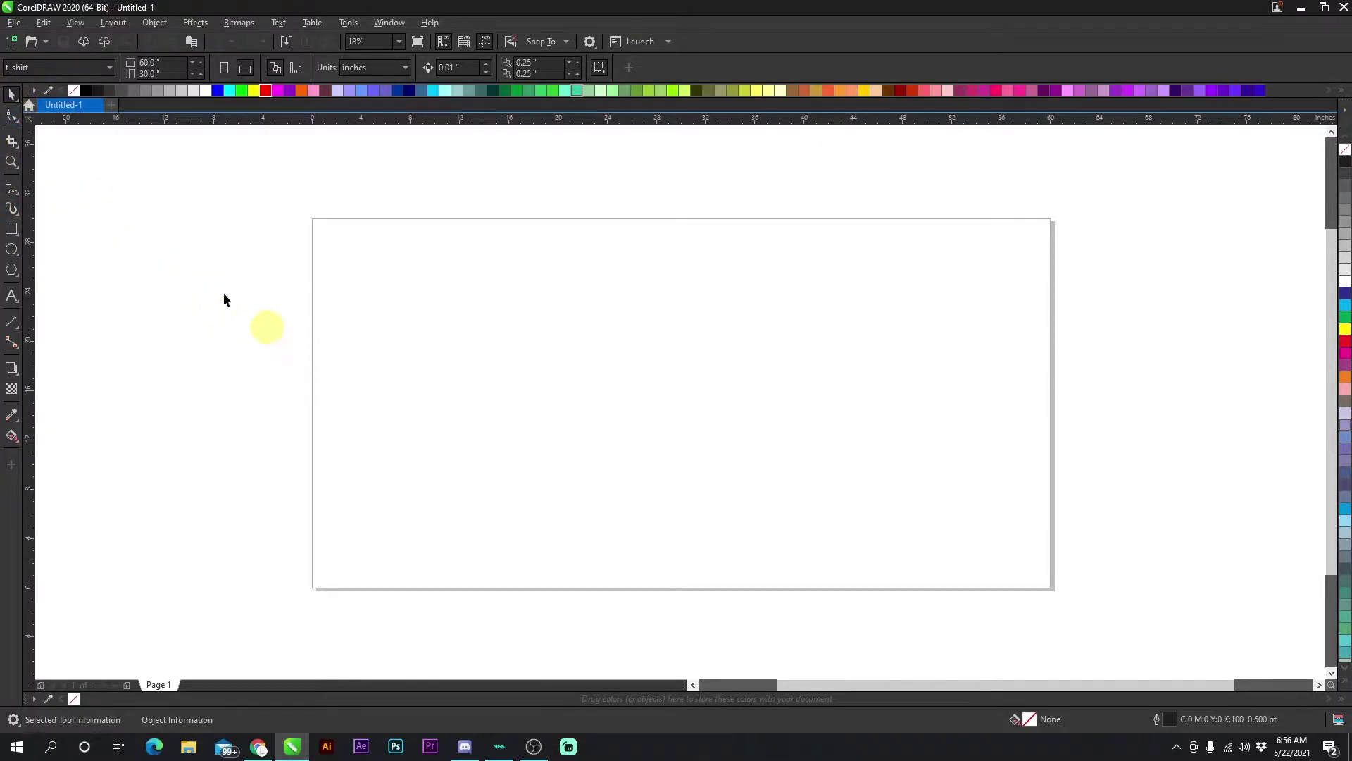
{"action": "left_click", "coordinate": [11, 342]}
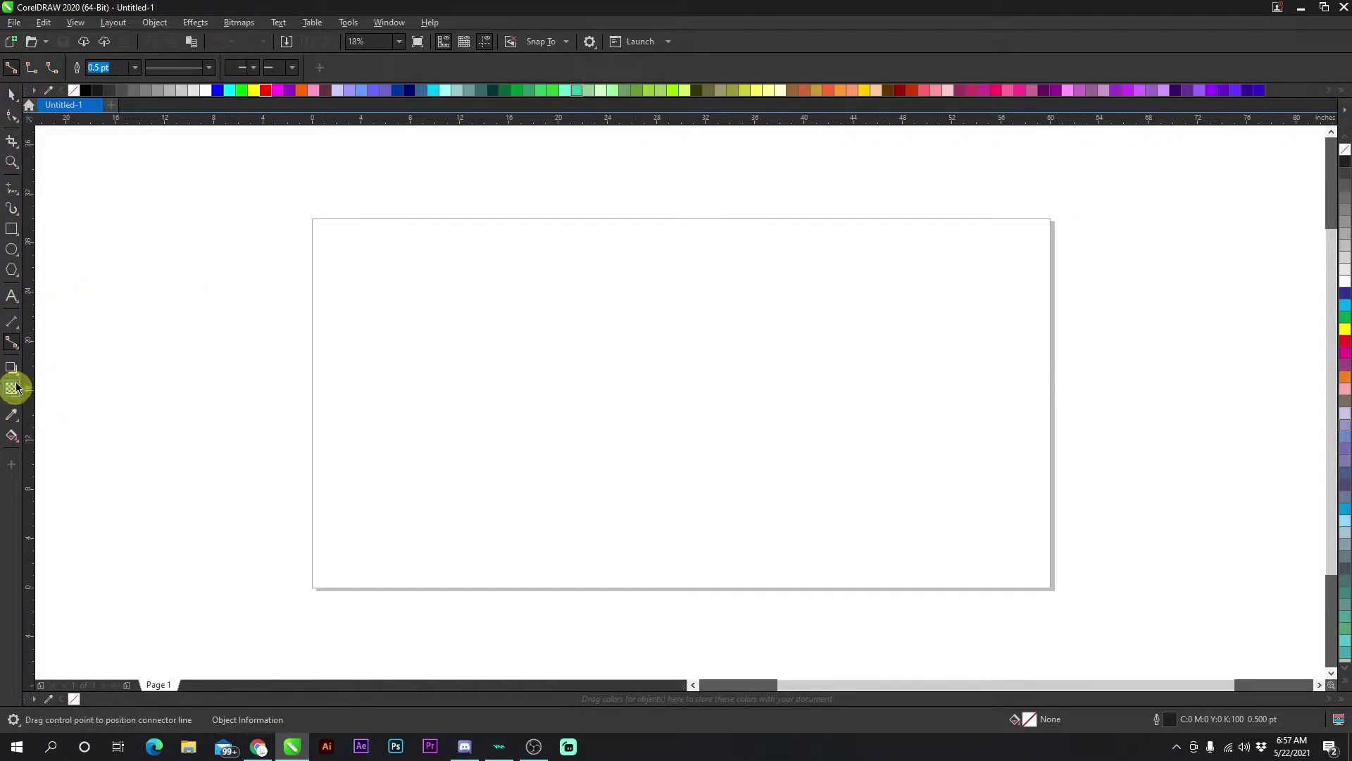
{"action": "left_click", "coordinate": [12, 368]}
{"action": "left_click", "coordinate": [14, 96]}
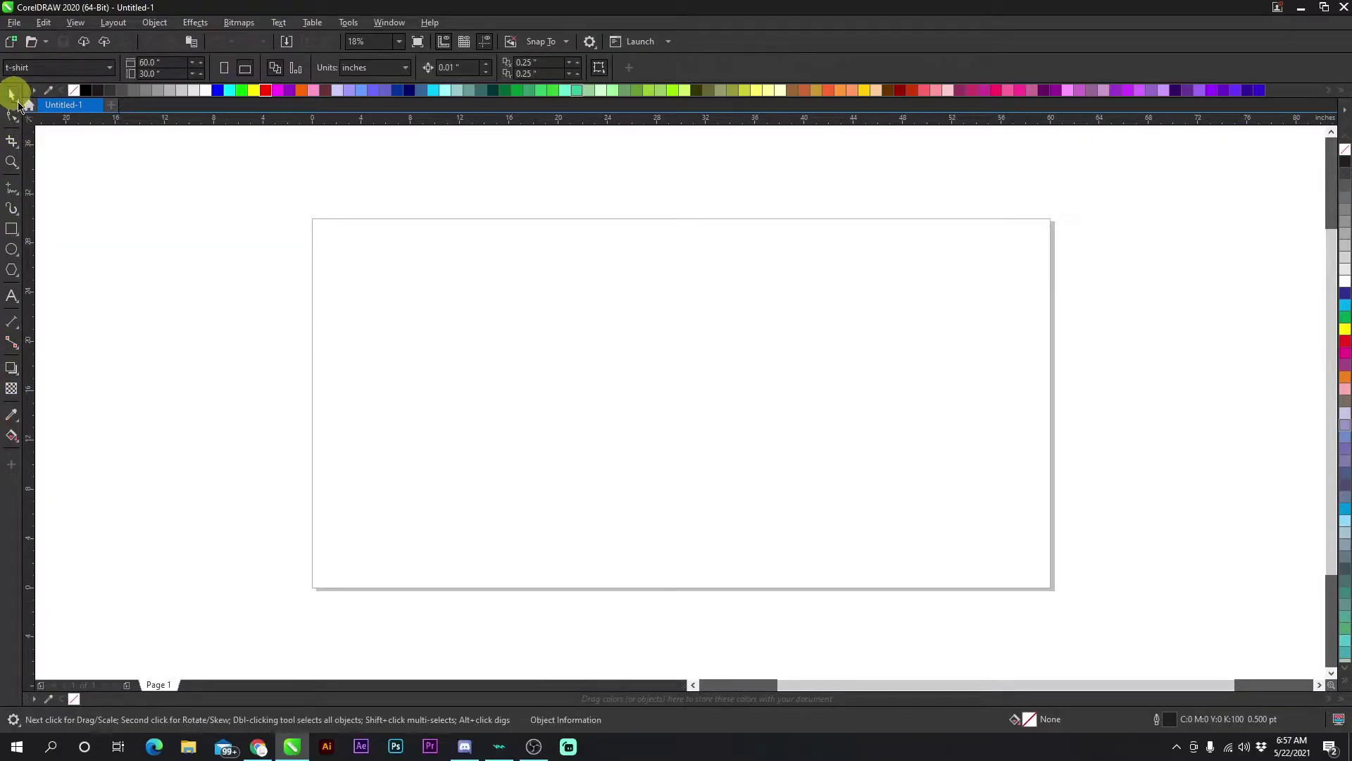
Draw a large and a small rectangle, fill both navy and remove their outlines
{"action": "left_click", "coordinate": [11, 229]}
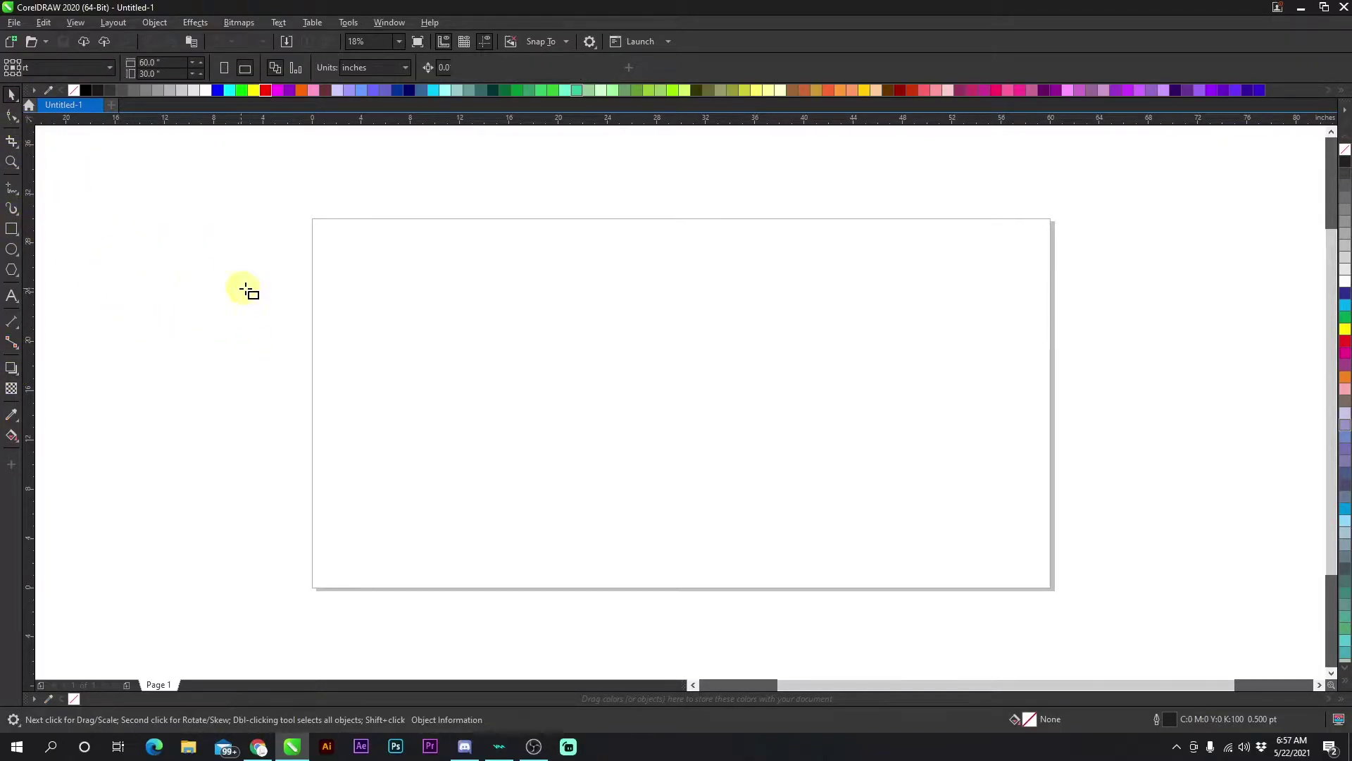
{"action": "left_click_drag", "start_coordinate": [413, 263], "coordinate": [602, 457]}
{"action": "left_click_drag", "start_coordinate": [737, 363], "coordinate": [889, 503]}
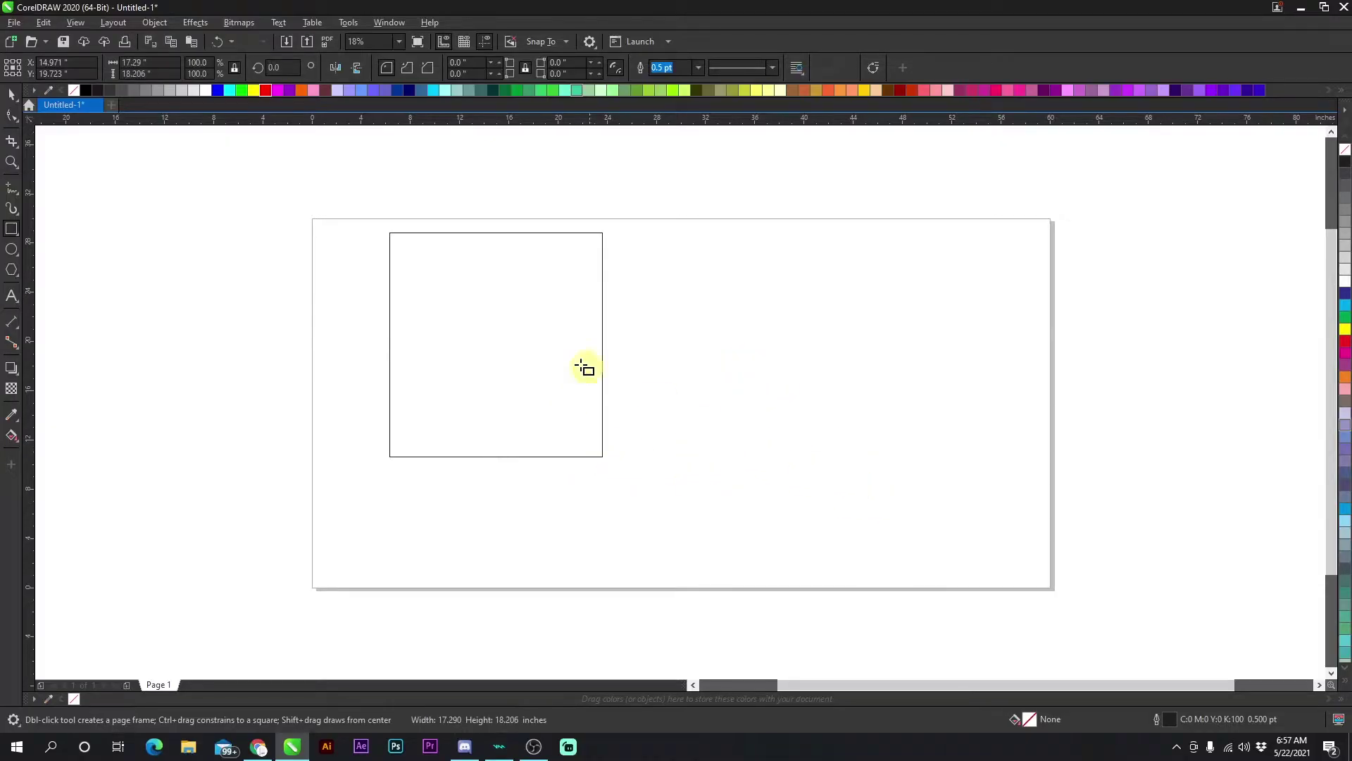
{"action": "left_click", "coordinate": [12, 95]}
{"action": "left_click", "coordinate": [603, 356]}
{"action": "left_click", "coordinate": [738, 426], "text": "shift"}
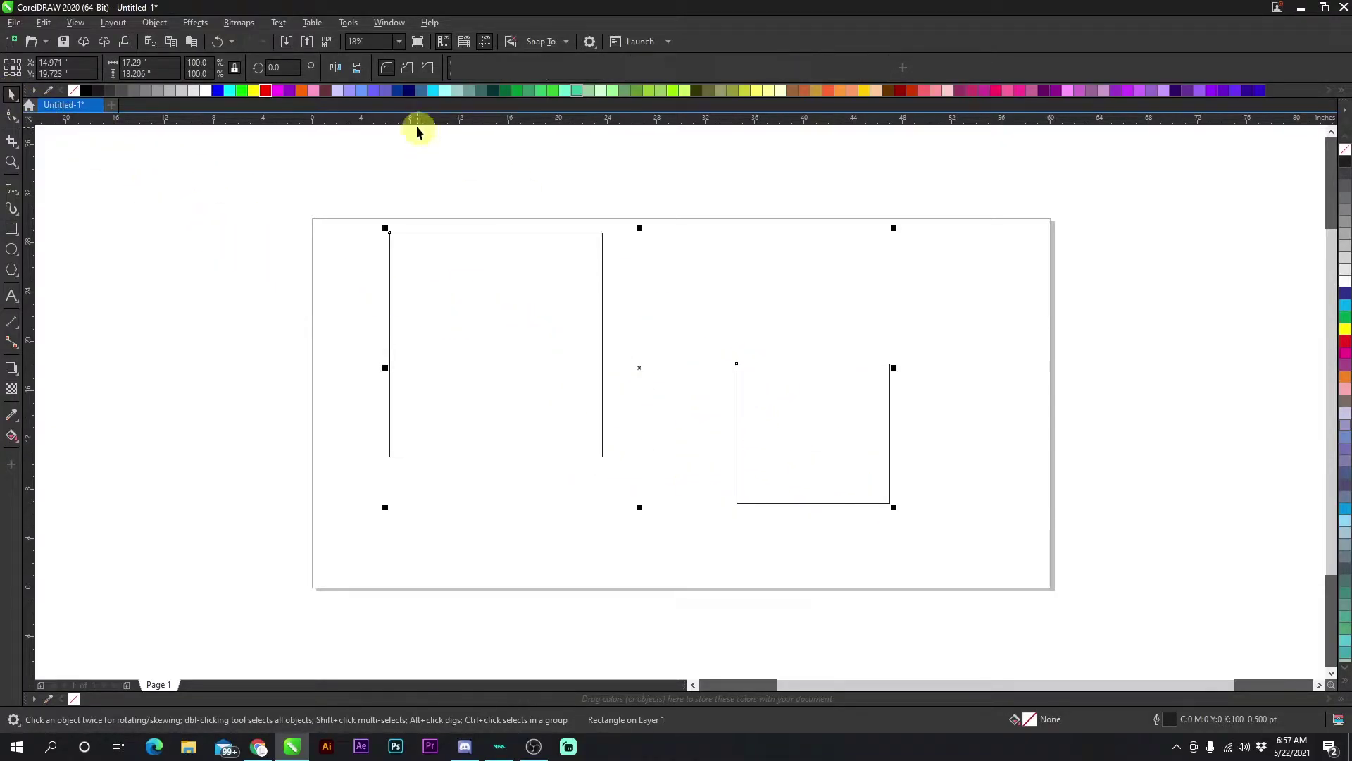
{"action": "left_click", "coordinate": [409, 90]}
{"action": "right_click", "coordinate": [75, 91]}
Reposition the large and small navy squares on the page
{"action": "left_click", "coordinate": [268, 271]}
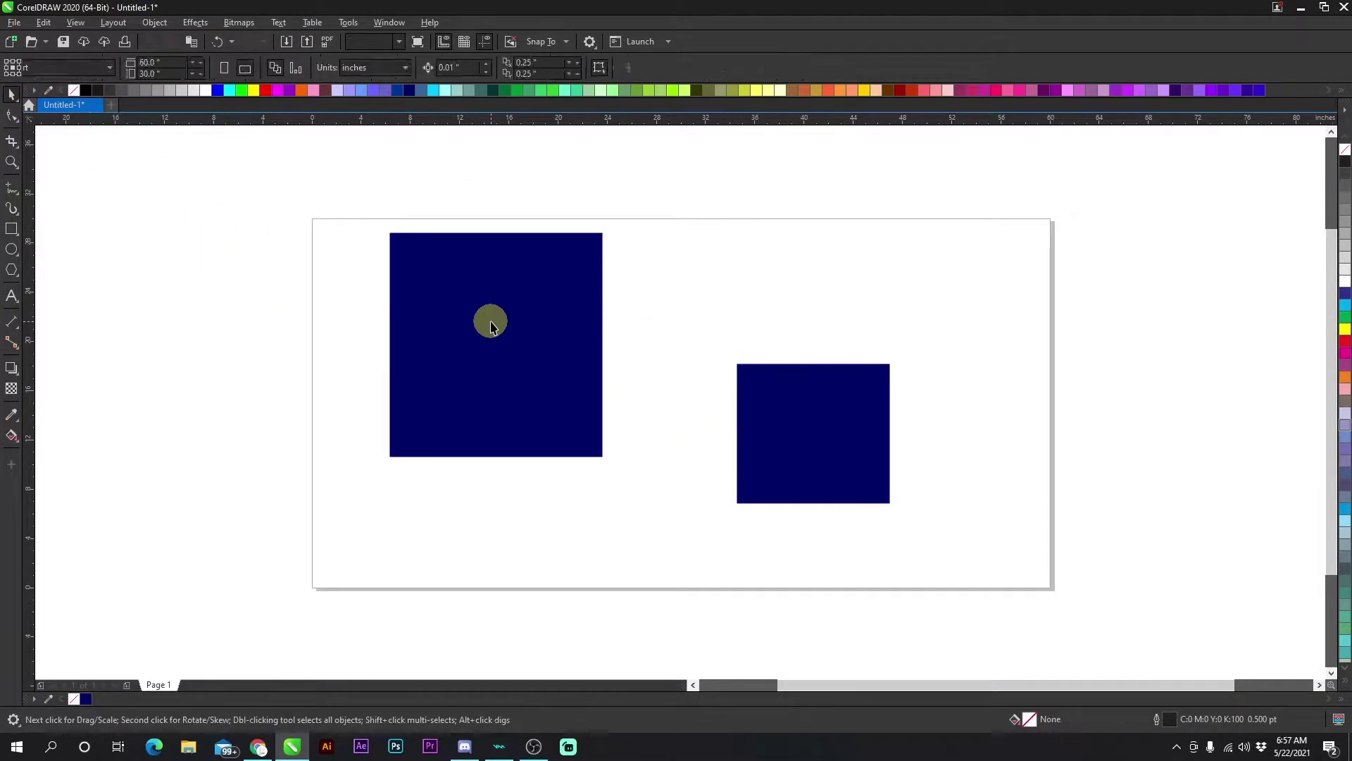
{"action": "left_click_drag", "start_coordinate": [492, 326], "coordinate": [491, 375]}
{"action": "left_click_drag", "start_coordinate": [812, 432], "coordinate": [749, 406]}
{"action": "left_click_drag", "start_coordinate": [564, 408], "coordinate": [565, 354]}
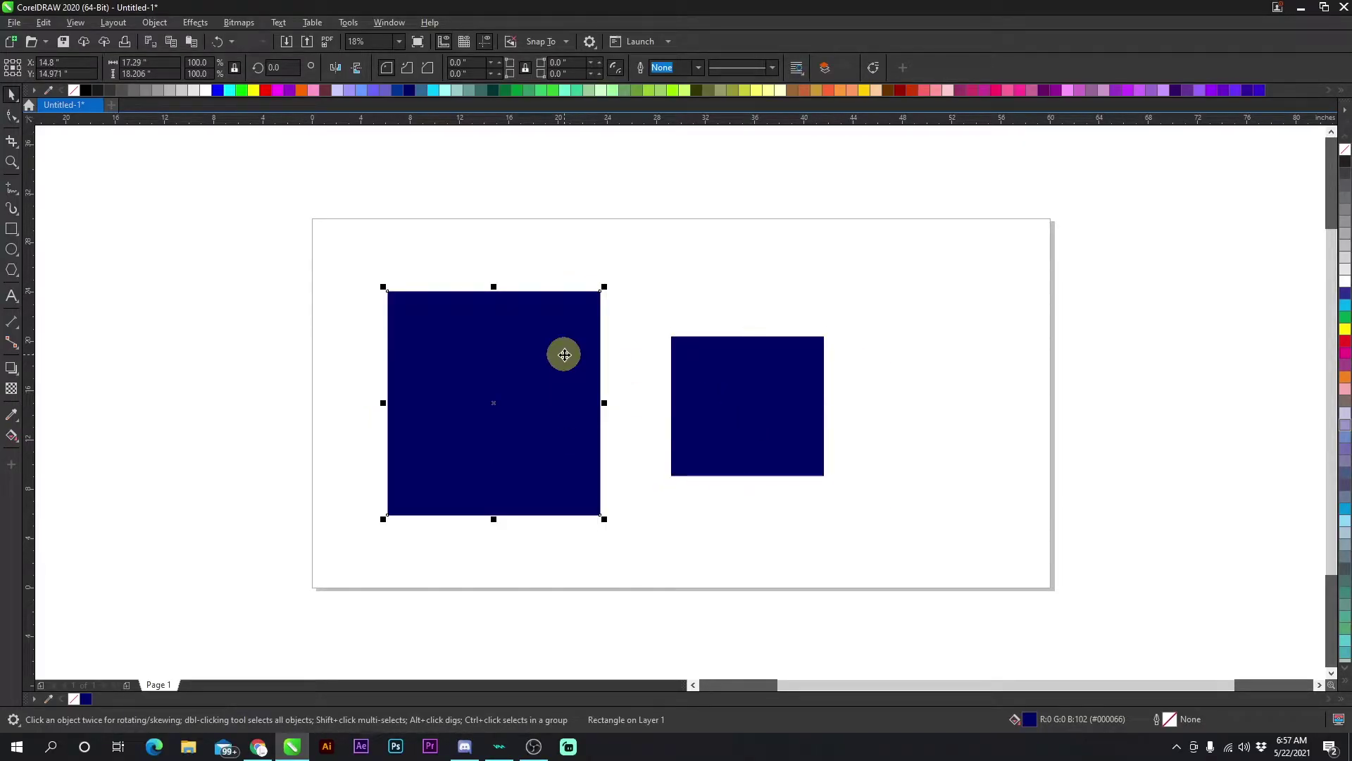
{"action": "left_click", "coordinate": [615, 373]}
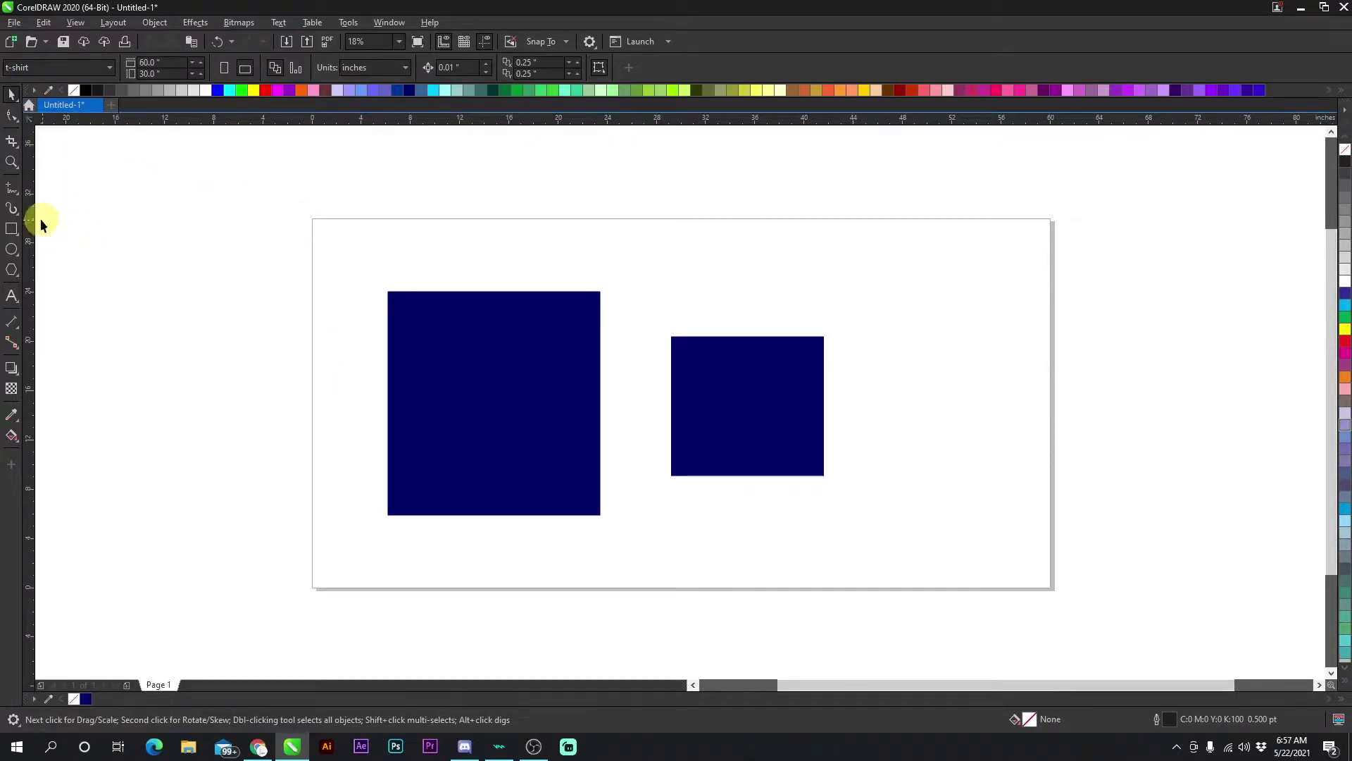
Draw an orange-filled square and move it onto the page's left edge
{"action": "left_click", "coordinate": [12, 228]}
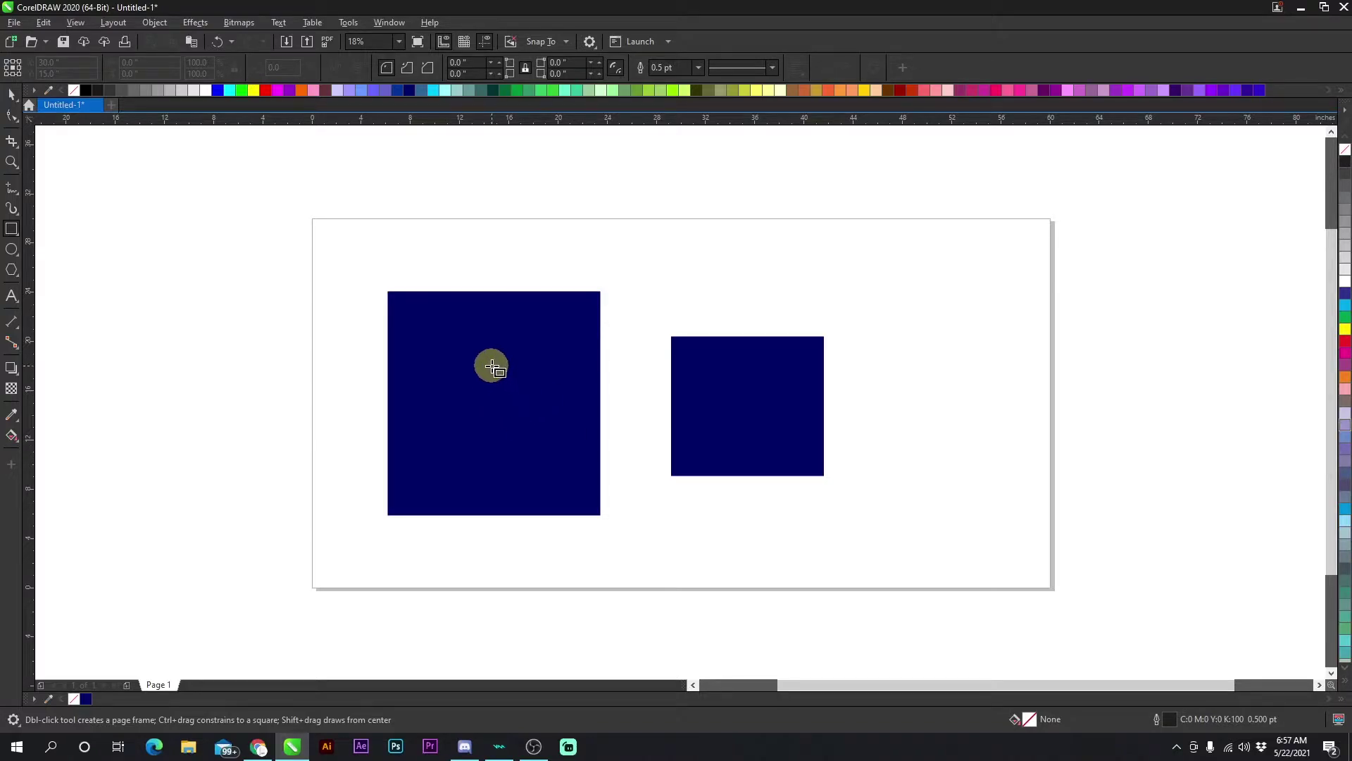
{"action": "left_click_drag", "start_coordinate": [487, 361], "coordinate": [590, 472]}
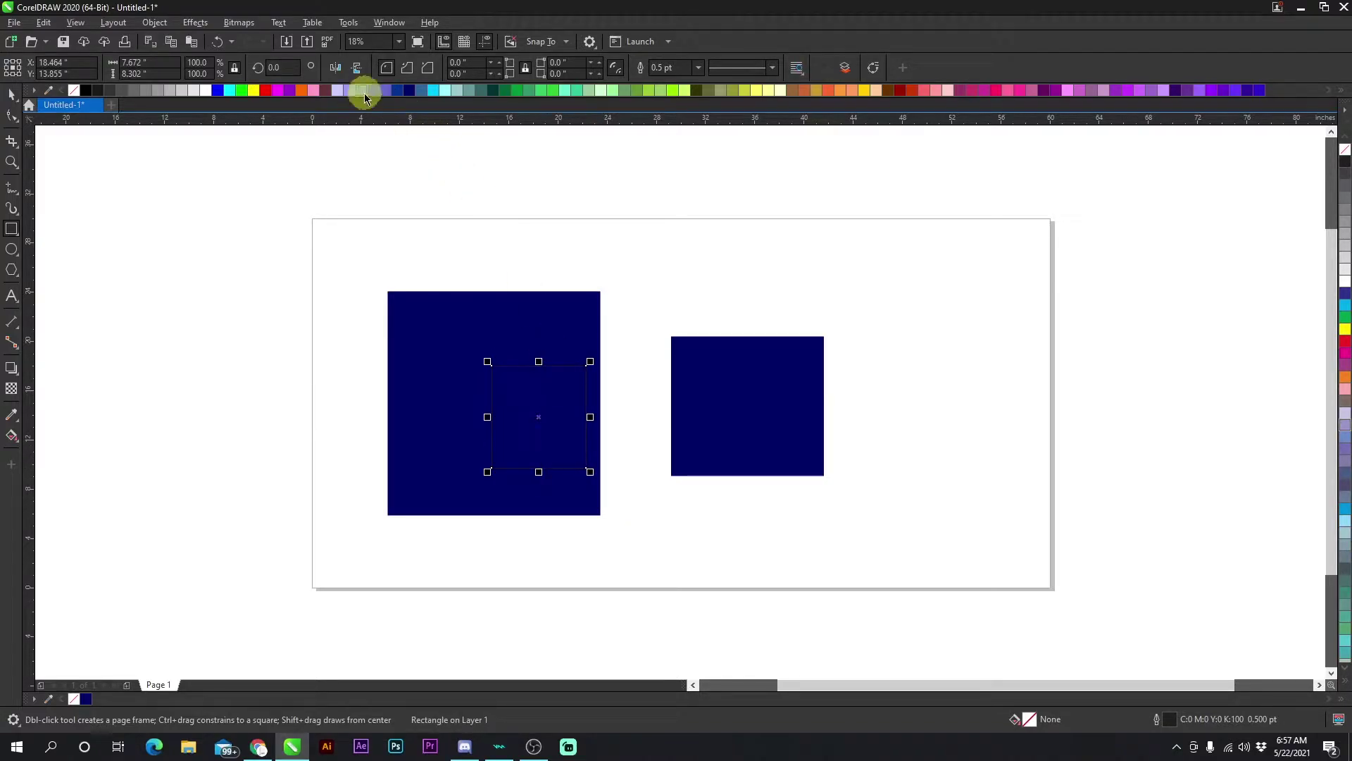
{"action": "left_click", "coordinate": [300, 90]}
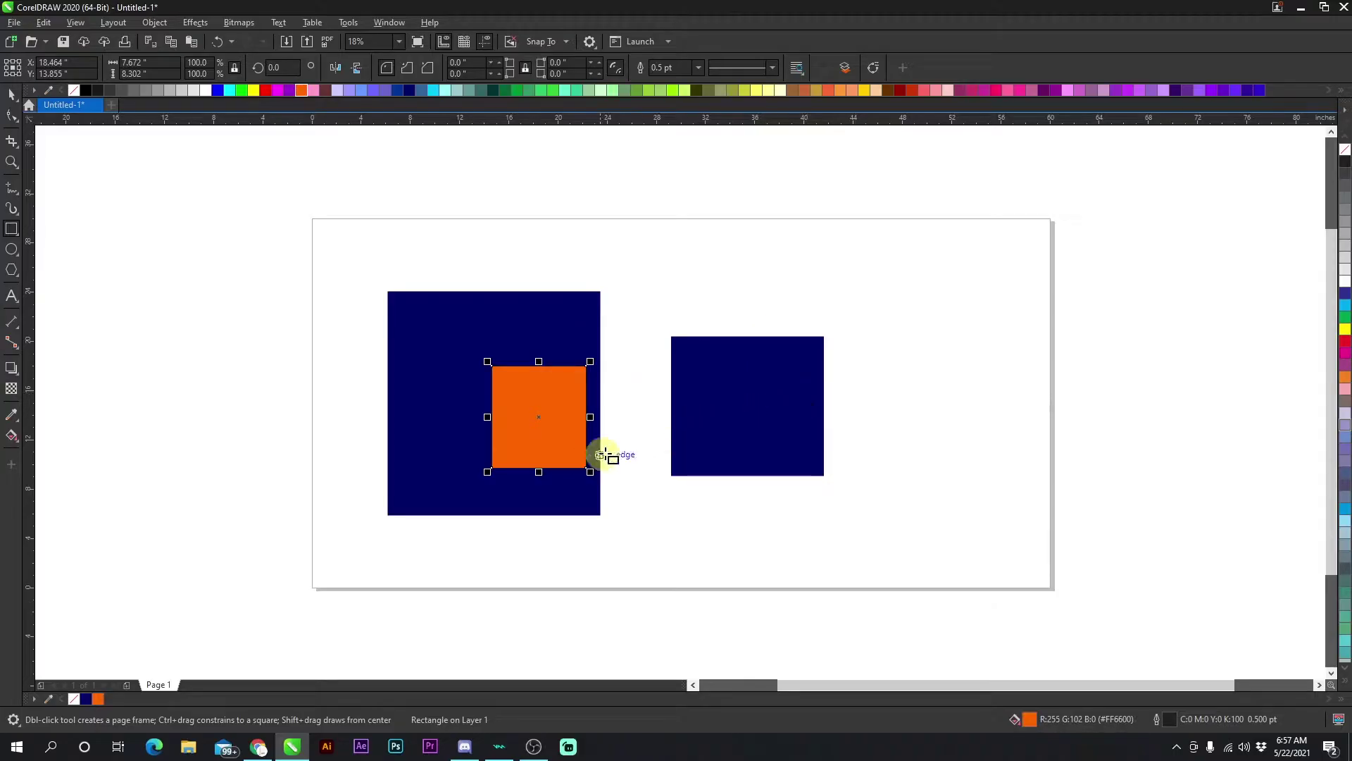
{"action": "left_click_drag", "start_coordinate": [539, 417], "coordinate": [358, 546]}
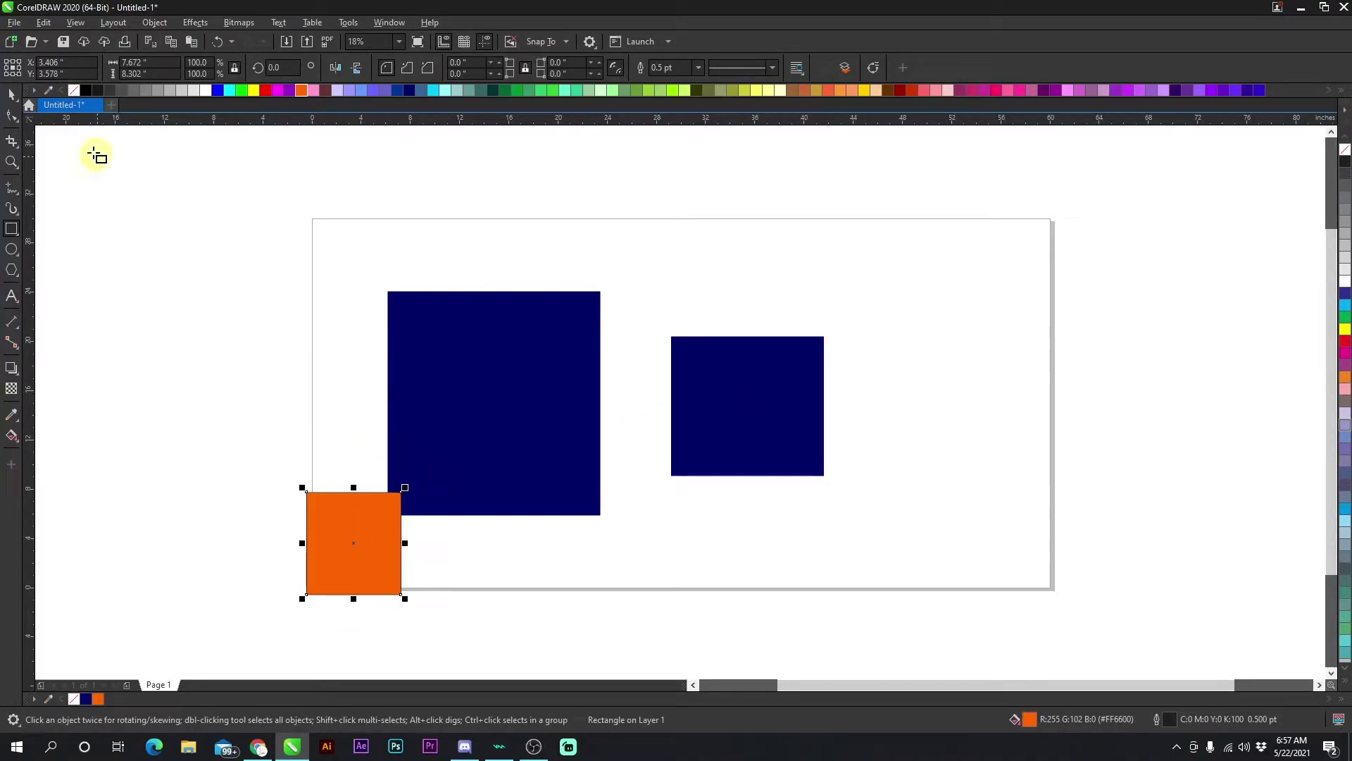
{"action": "left_click", "coordinate": [242, 291]}
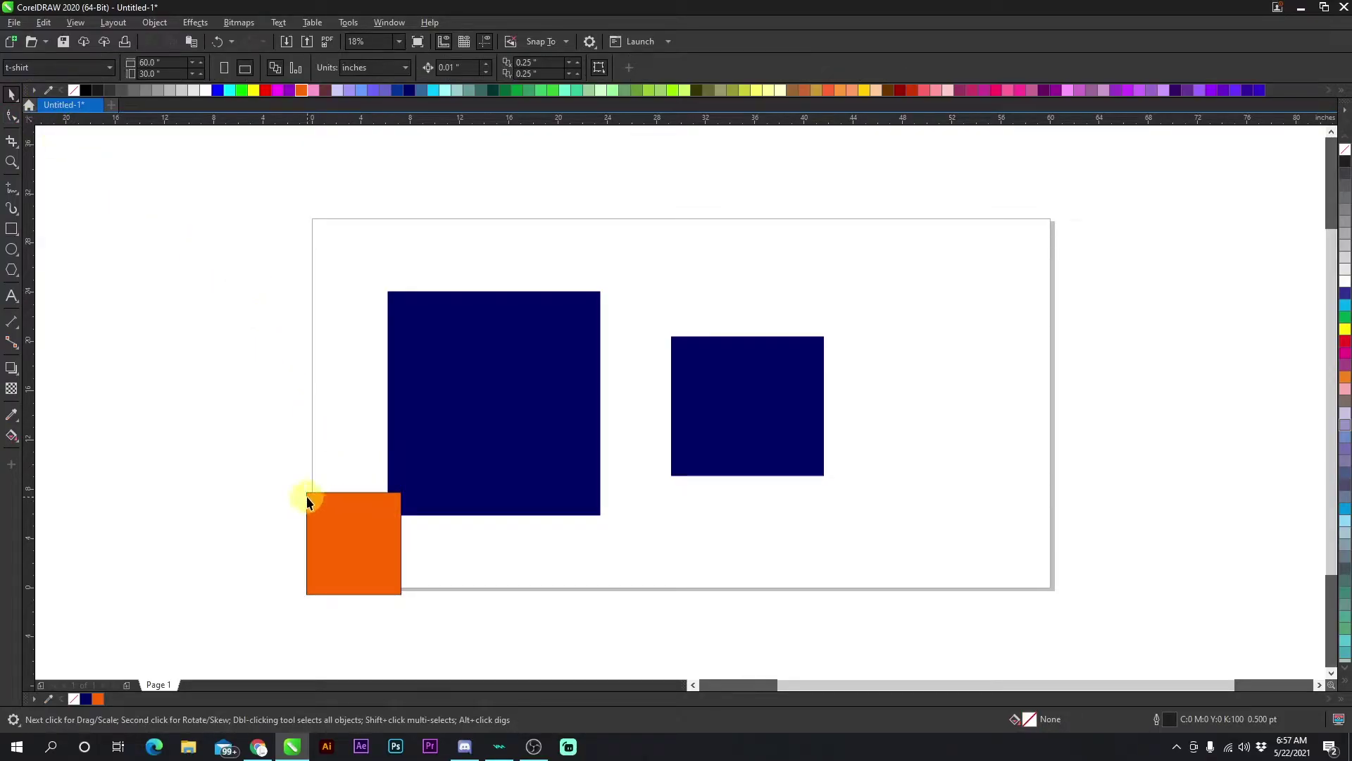
{"action": "left_click_drag", "start_coordinate": [308, 501], "coordinate": [138, 362]}
{"action": "left_click_drag", "start_coordinate": [196, 393], "coordinate": [286, 397]}
{"action": "left_click", "coordinate": [247, 274]}
Draw four unfilled rectangles around the navy squares
{"action": "left_click", "coordinate": [11, 229]}
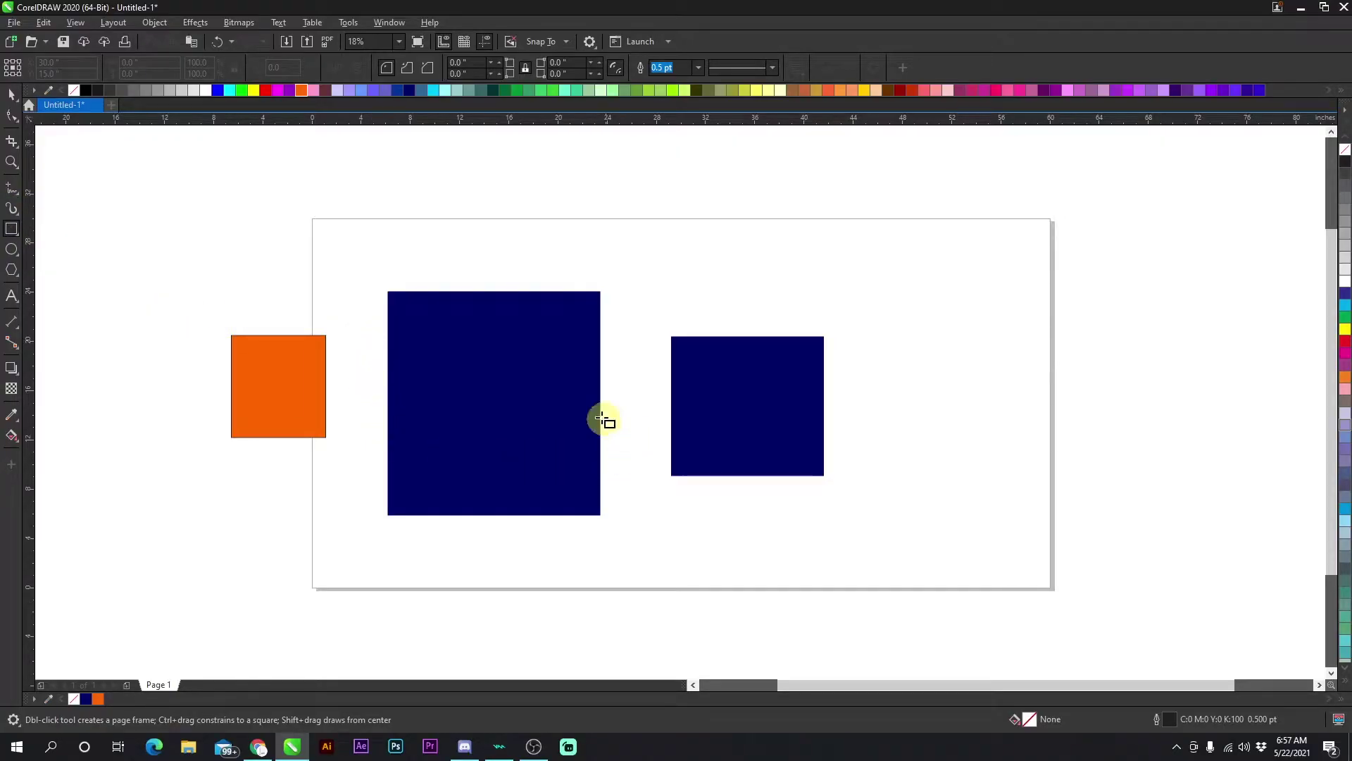
{"action": "left_click_drag", "start_coordinate": [771, 431], "coordinate": [611, 522]}
{"action": "left_click_drag", "start_coordinate": [464, 512], "coordinate": [563, 621]}
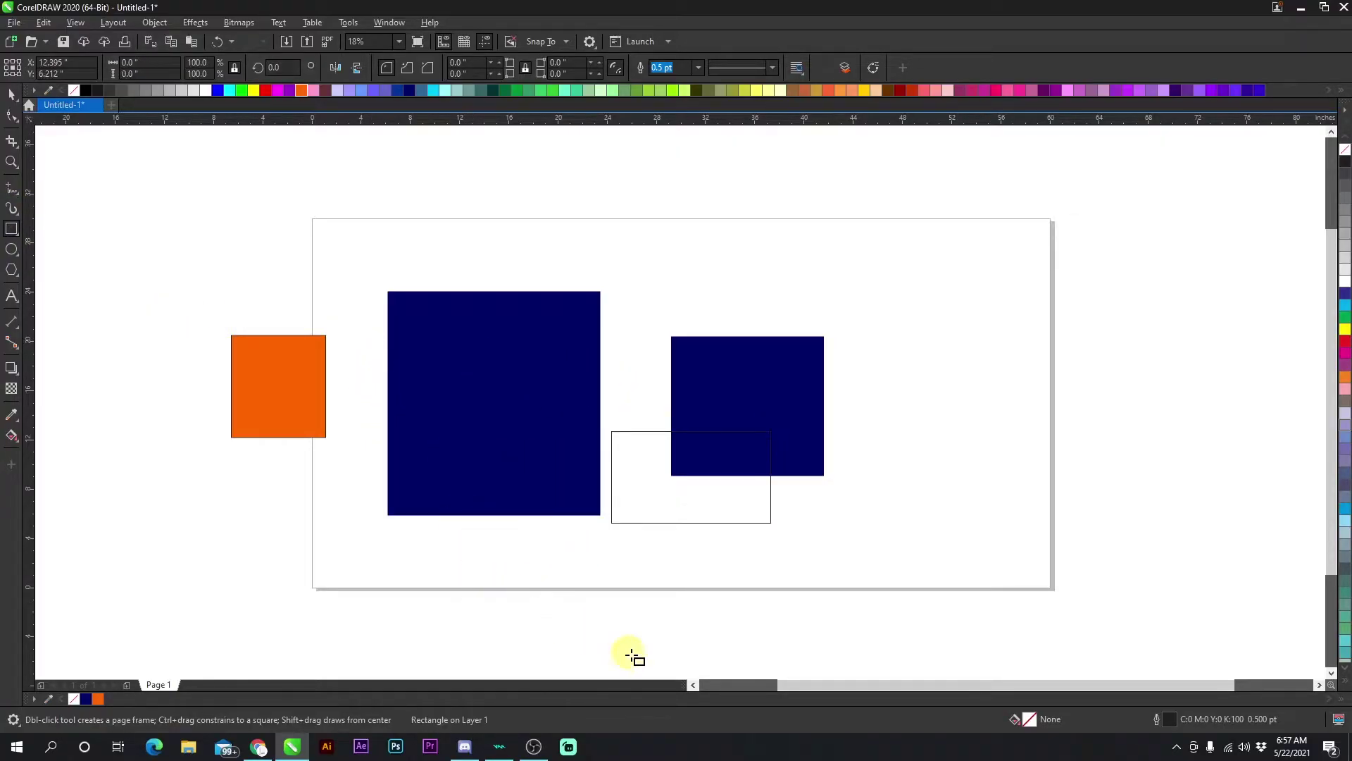
{"action": "left_click_drag", "start_coordinate": [746, 616], "coordinate": [839, 455]}
{"action": "left_click_drag", "start_coordinate": [1017, 320], "coordinate": [890, 466]}
Delete the four extra outline rectangles
{"action": "left_click", "coordinate": [12, 94]}
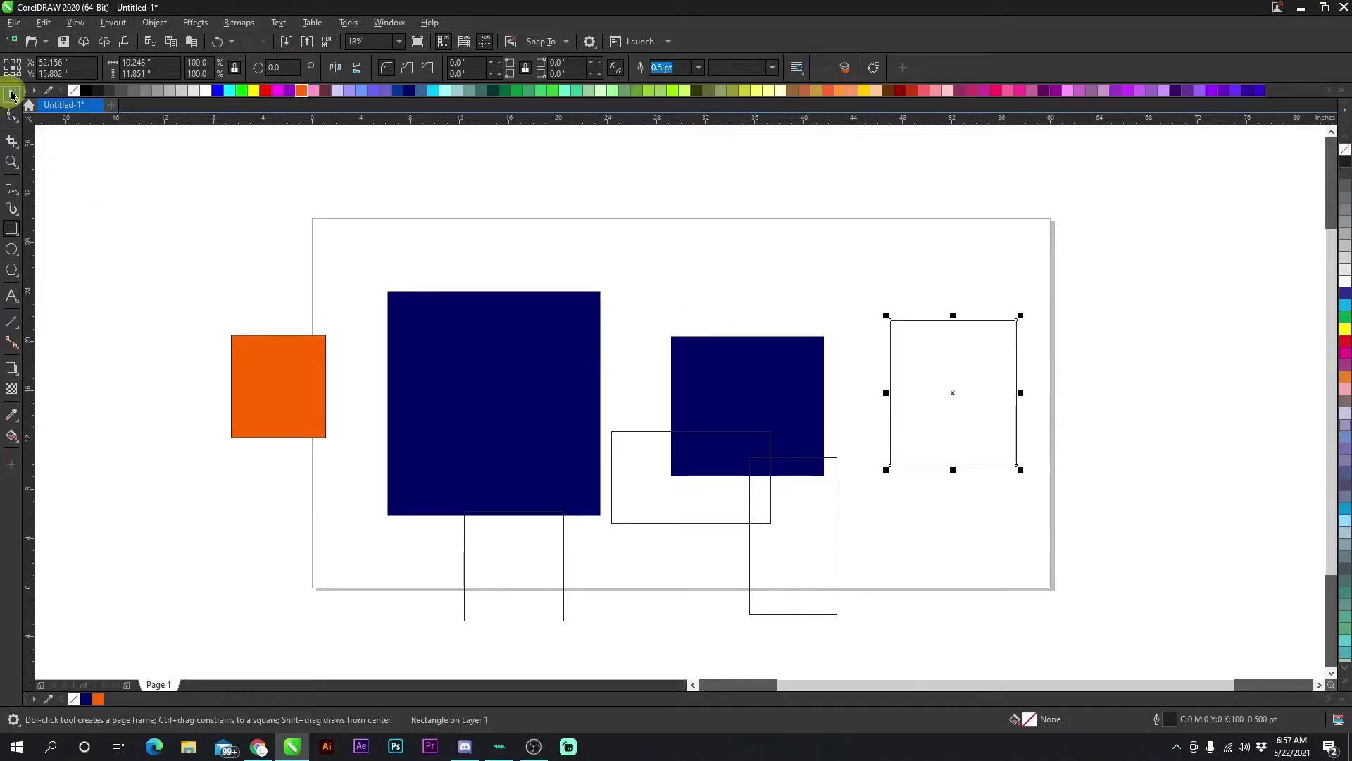
{"action": "left_click", "coordinate": [345, 309]}
{"action": "left_click", "coordinate": [540, 546]}
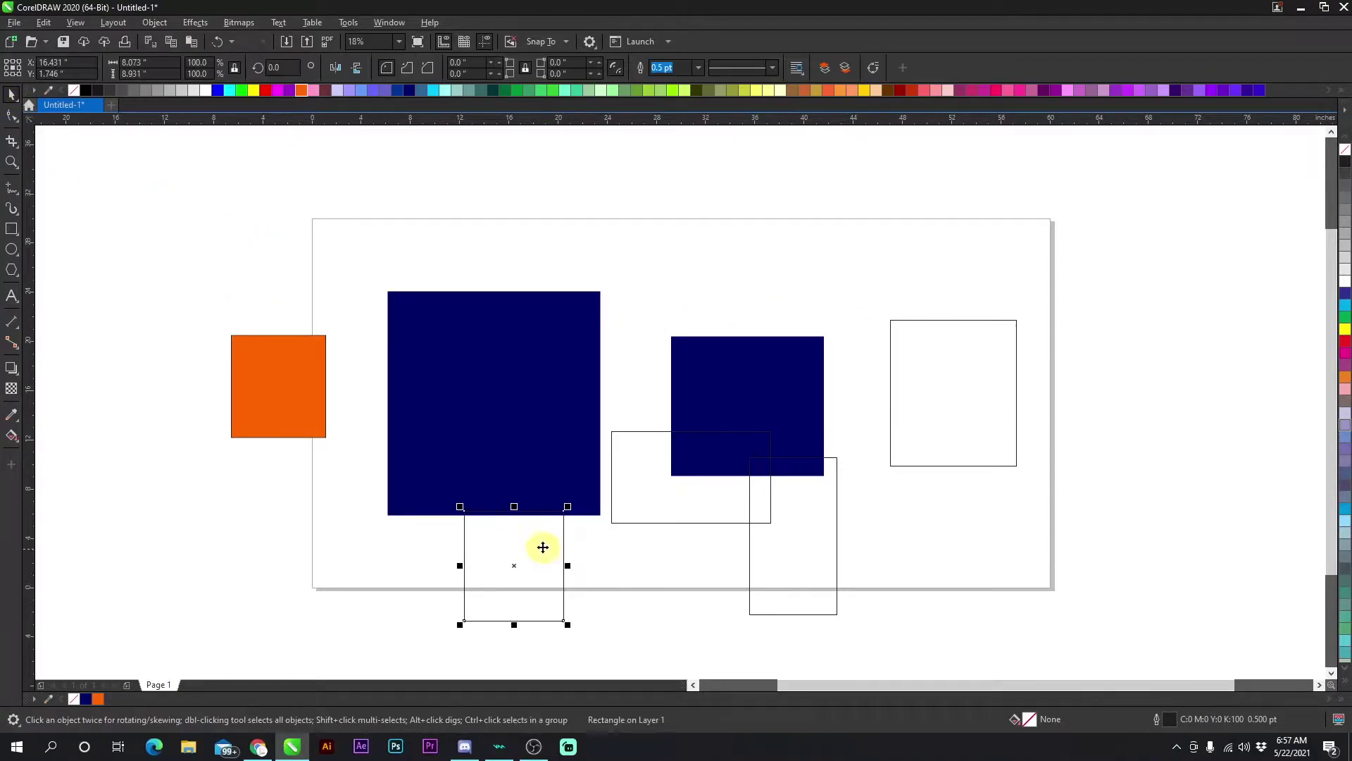
{"action": "left_click", "coordinate": [673, 497], "text": "shift"}
{"action": "left_click", "coordinate": [894, 432], "text": "shift"}
{"action": "key", "text": "Delete"}
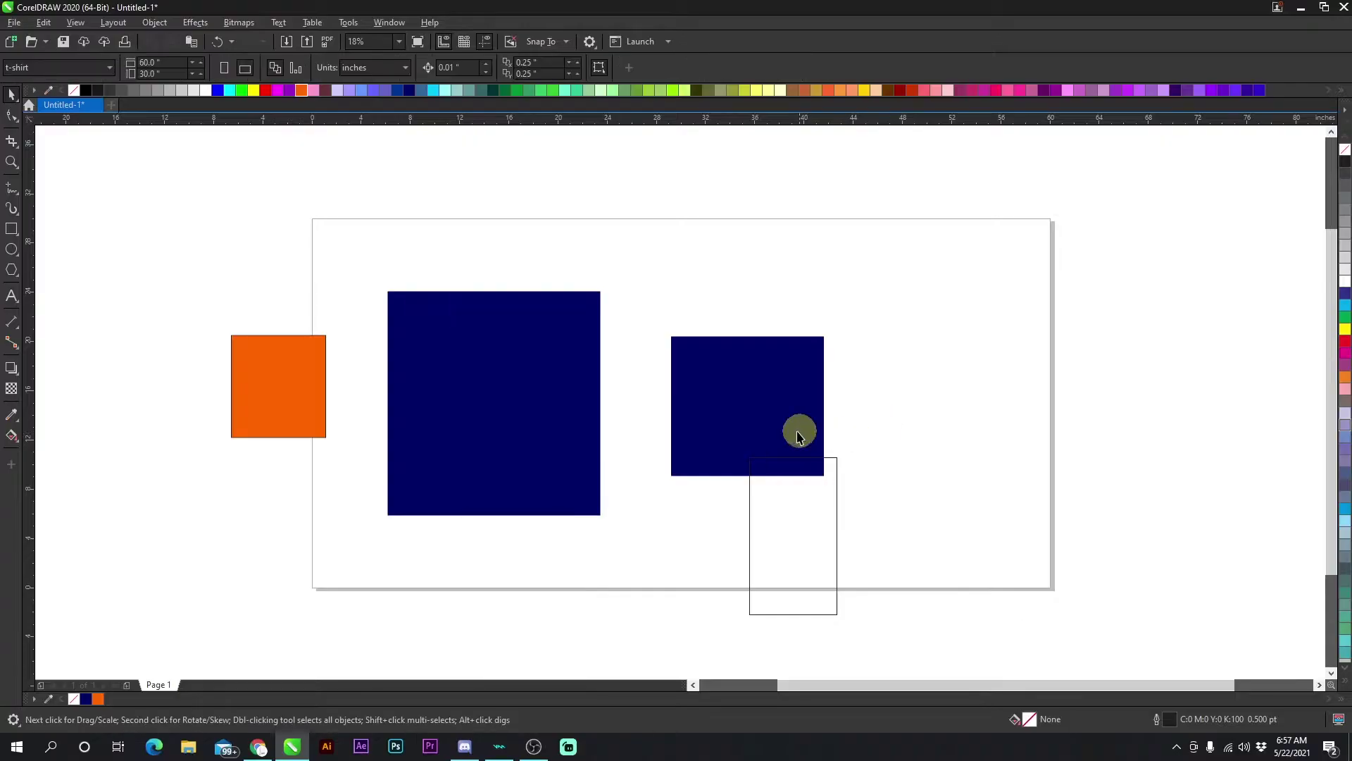
{"action": "left_click", "coordinate": [795, 530]}
{"action": "key", "text": "Delete"}
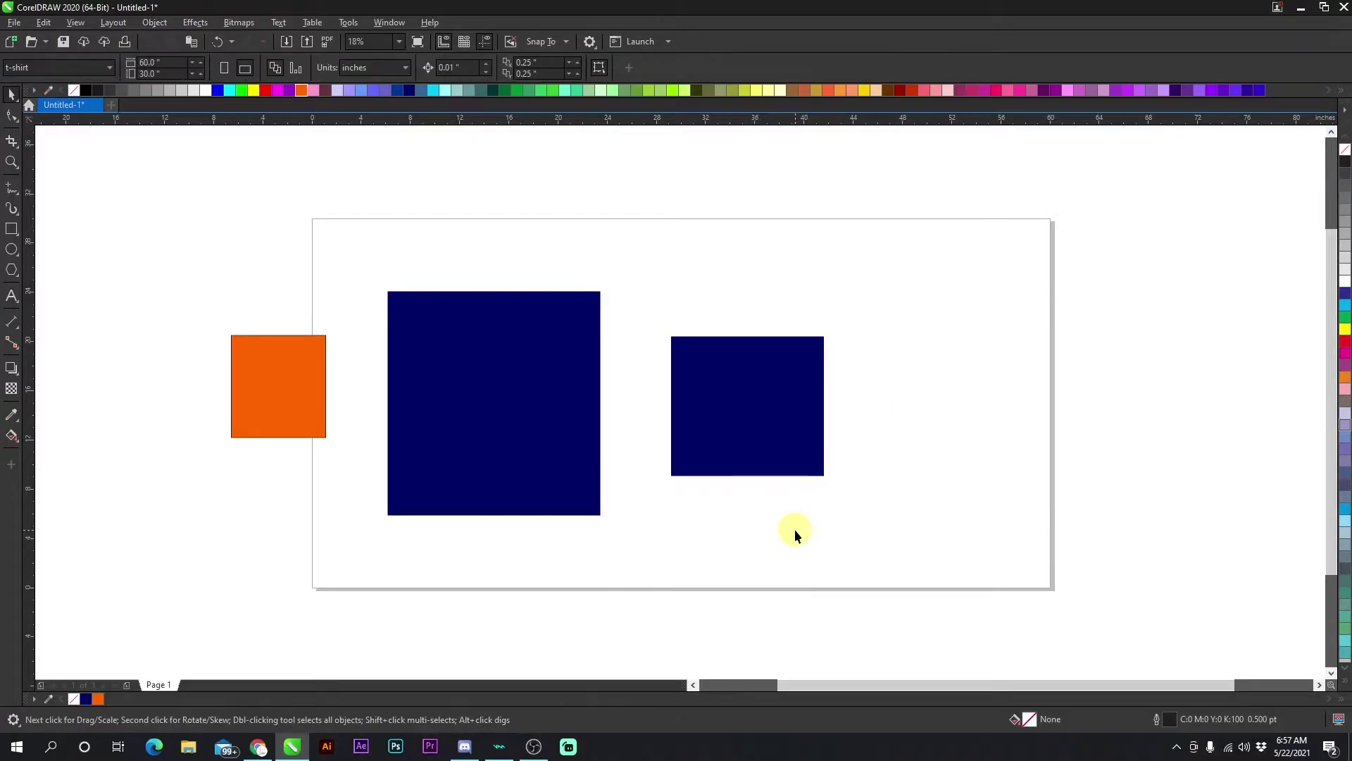
{"action": "left_click", "coordinate": [11, 119]}
Round the orange square's corners, remove its outline and reposition it
{"action": "left_click", "coordinate": [320, 392]}
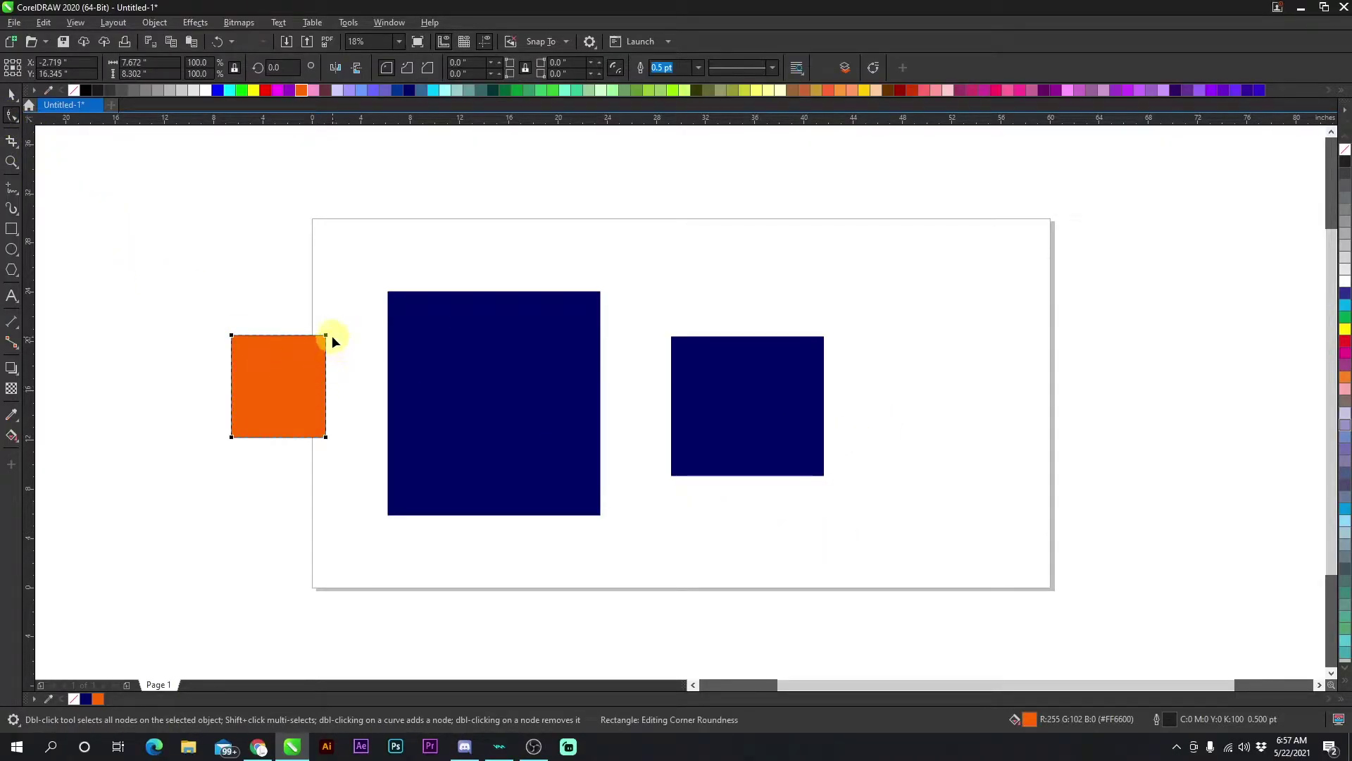
{"action": "left_click_drag", "start_coordinate": [317, 337], "coordinate": [308, 339]}
{"action": "scroll", "coordinate": [310, 360], "scroll_direction": "up", "scroll_amount": 2}
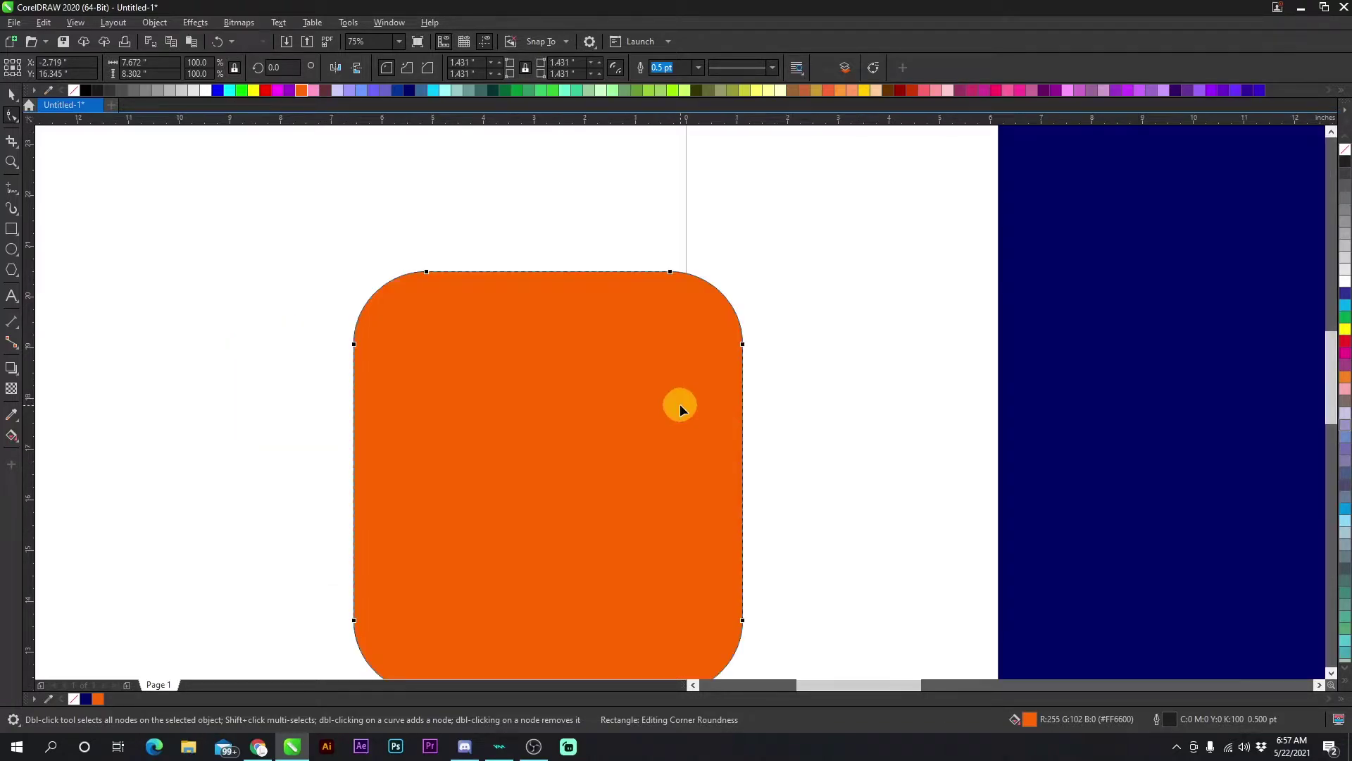
{"action": "left_click_drag", "start_coordinate": [670, 270], "coordinate": [634, 273]}
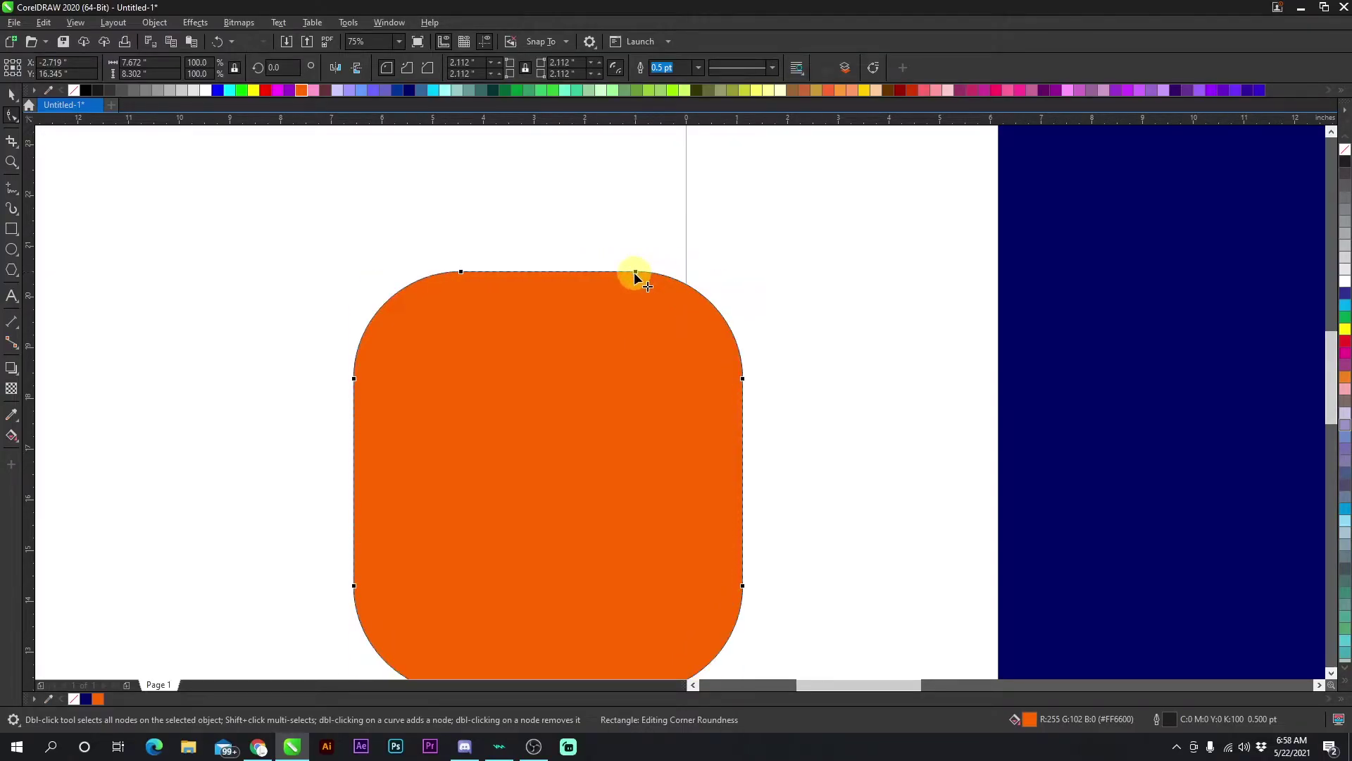
{"action": "left_click", "coordinate": [12, 94]}
{"action": "left_click_drag", "start_coordinate": [510, 439], "coordinate": [412, 423]}
{"action": "right_click", "coordinate": [75, 91]}
{"action": "left_click_drag", "start_coordinate": [480, 432], "coordinate": [568, 350]}
Convert the orange rounded square to curves
{"action": "right_click", "coordinate": [569, 348]}
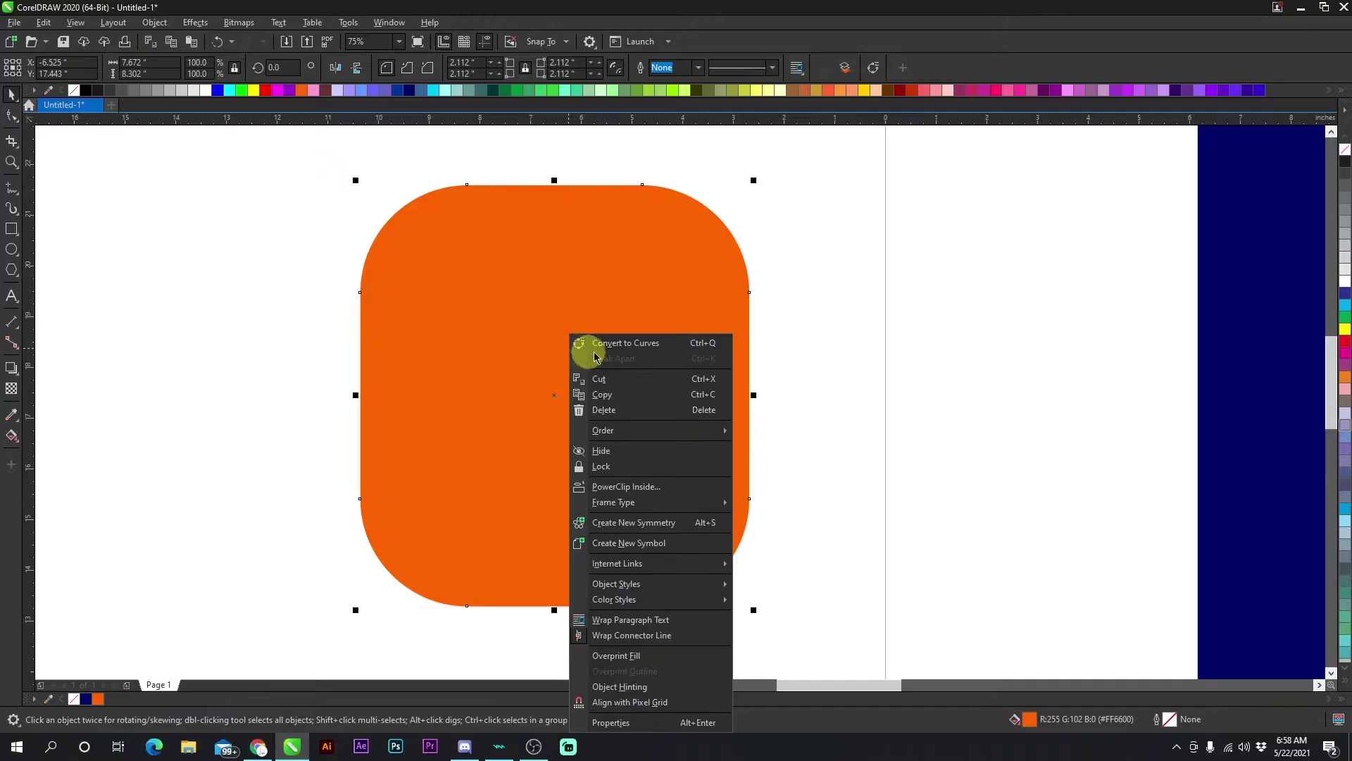
{"action": "left_click", "coordinate": [615, 343]}
{"action": "left_click", "coordinate": [873, 288]}
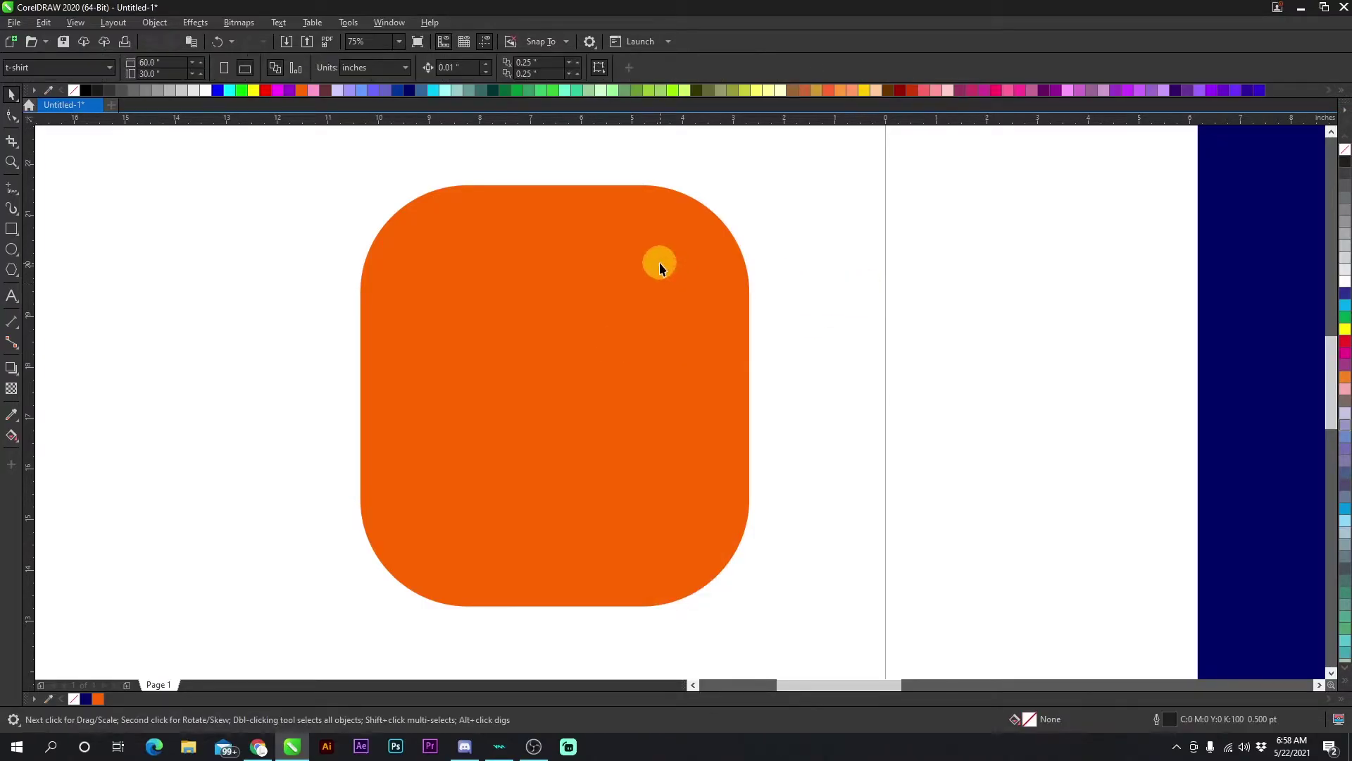
{"action": "left_click", "coordinate": [659, 264]}
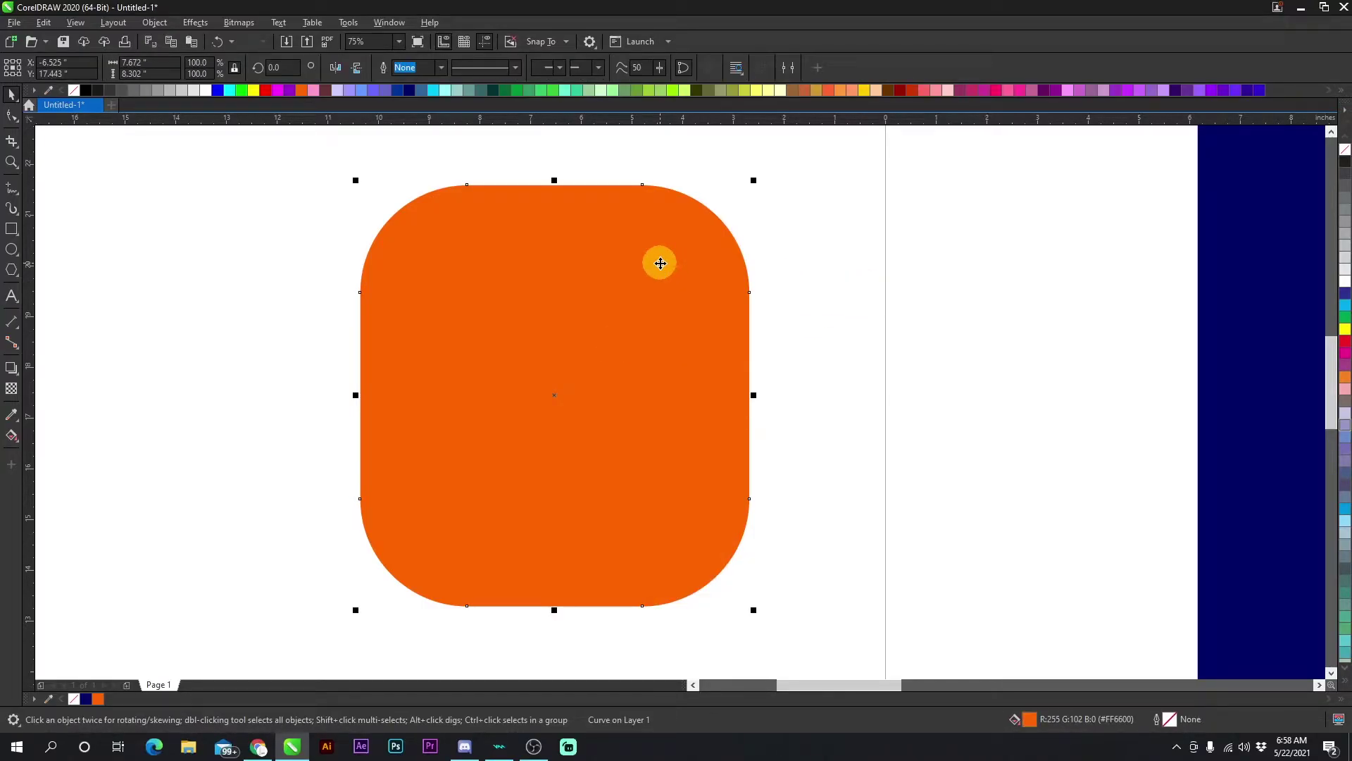
Drag the orange shape's nodes into an irregular pointed outline with slanted edges
{"action": "key", "text": "F10"}
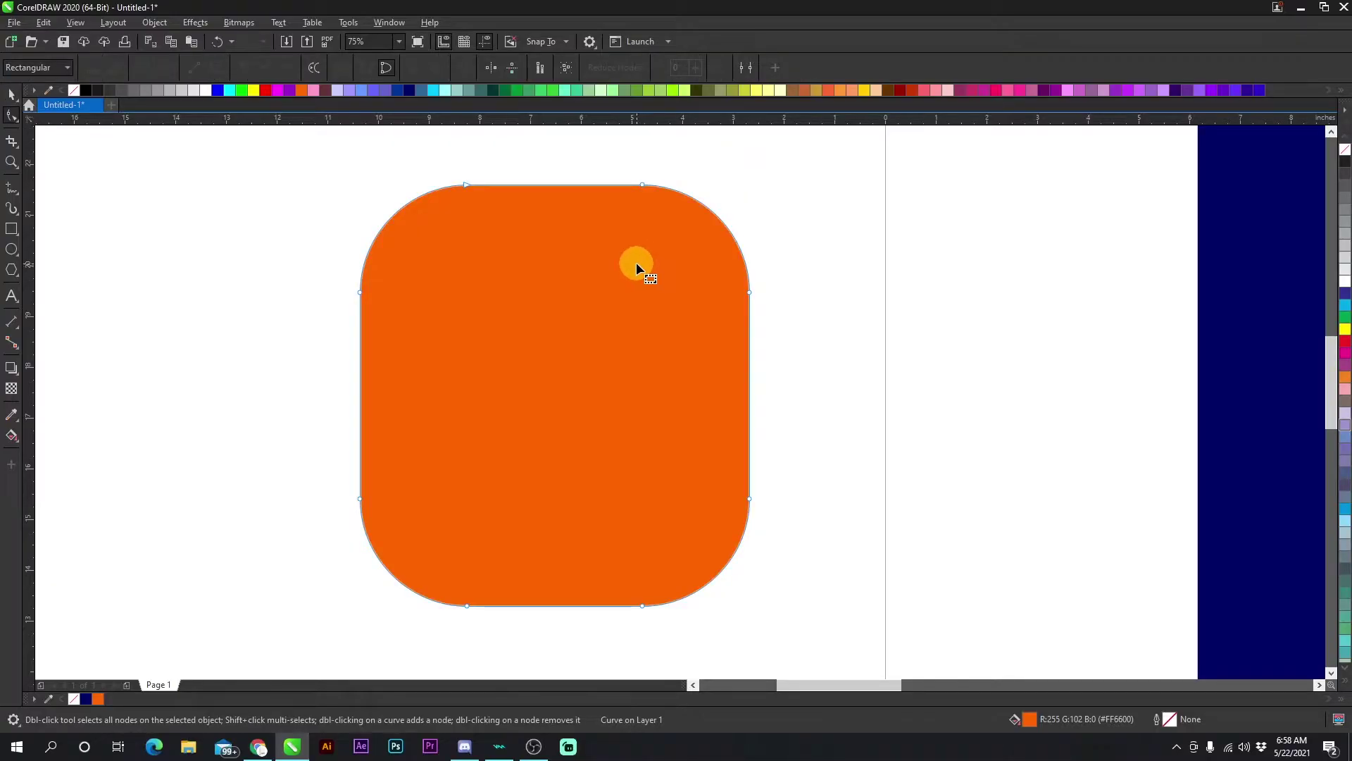
{"action": "left_click_drag", "start_coordinate": [467, 184], "coordinate": [478, 257]}
{"action": "left_click_drag", "start_coordinate": [639, 182], "coordinate": [479, 183]}
{"action": "left_click_drag", "start_coordinate": [750, 291], "coordinate": [562, 332]}
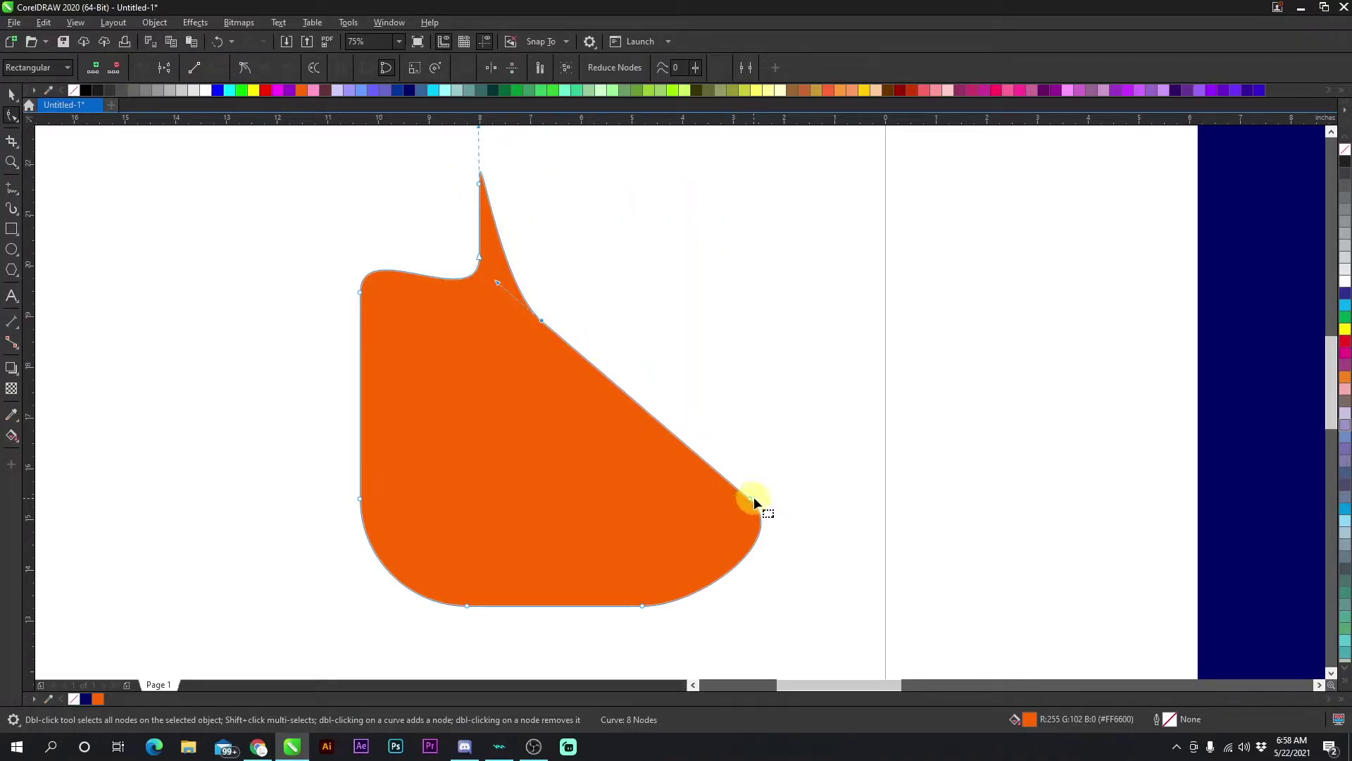
{"action": "left_click_drag", "start_coordinate": [751, 498], "coordinate": [613, 237]}
{"action": "left_click_drag", "start_coordinate": [643, 607], "coordinate": [559, 475]}
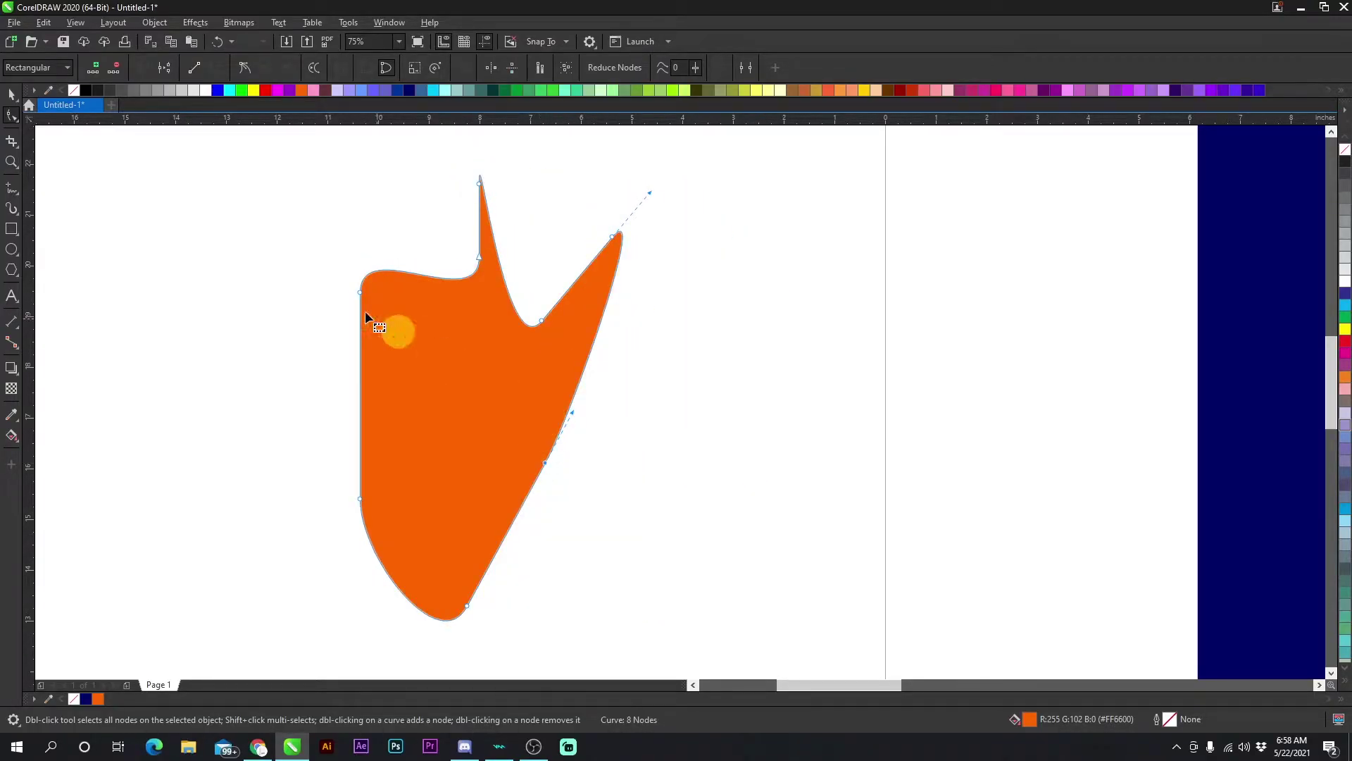
{"action": "left_click", "coordinate": [12, 93]}
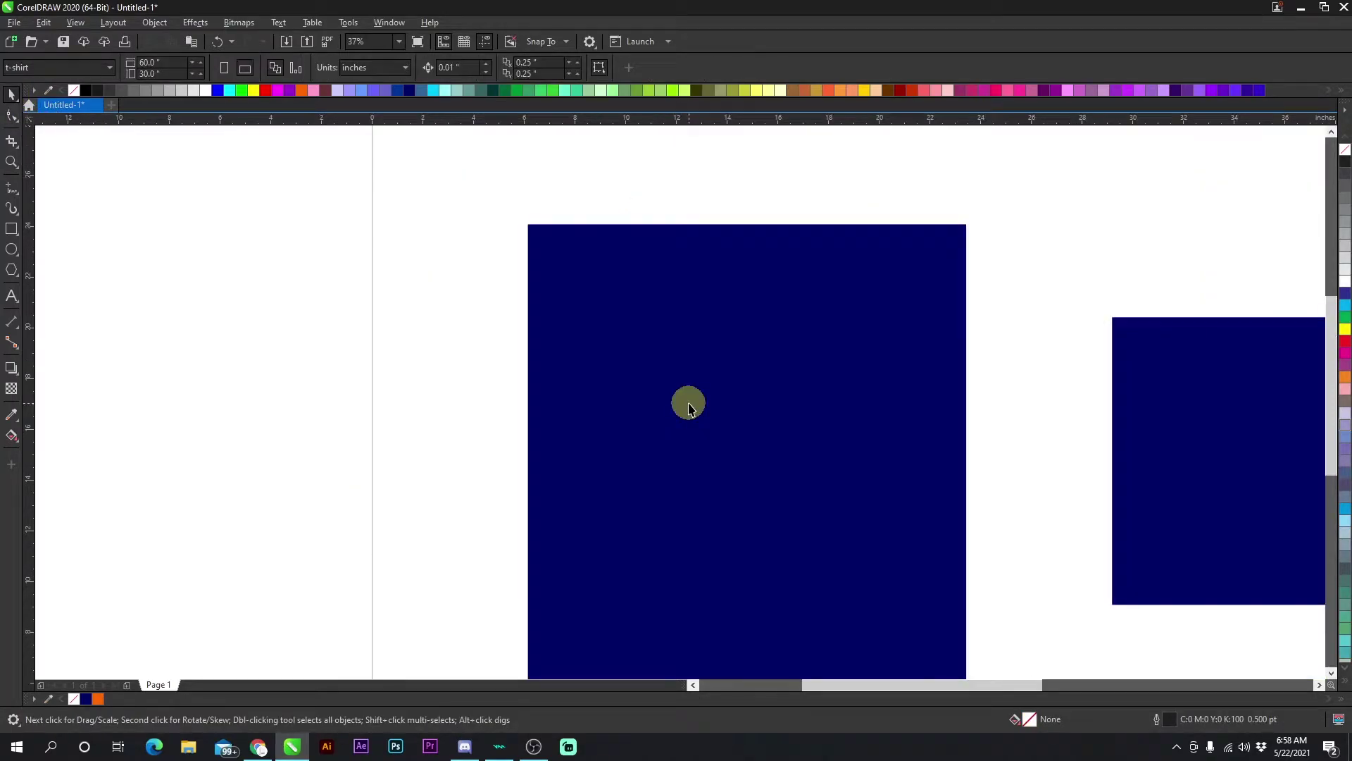
{"action": "left_click", "coordinate": [689, 407]}
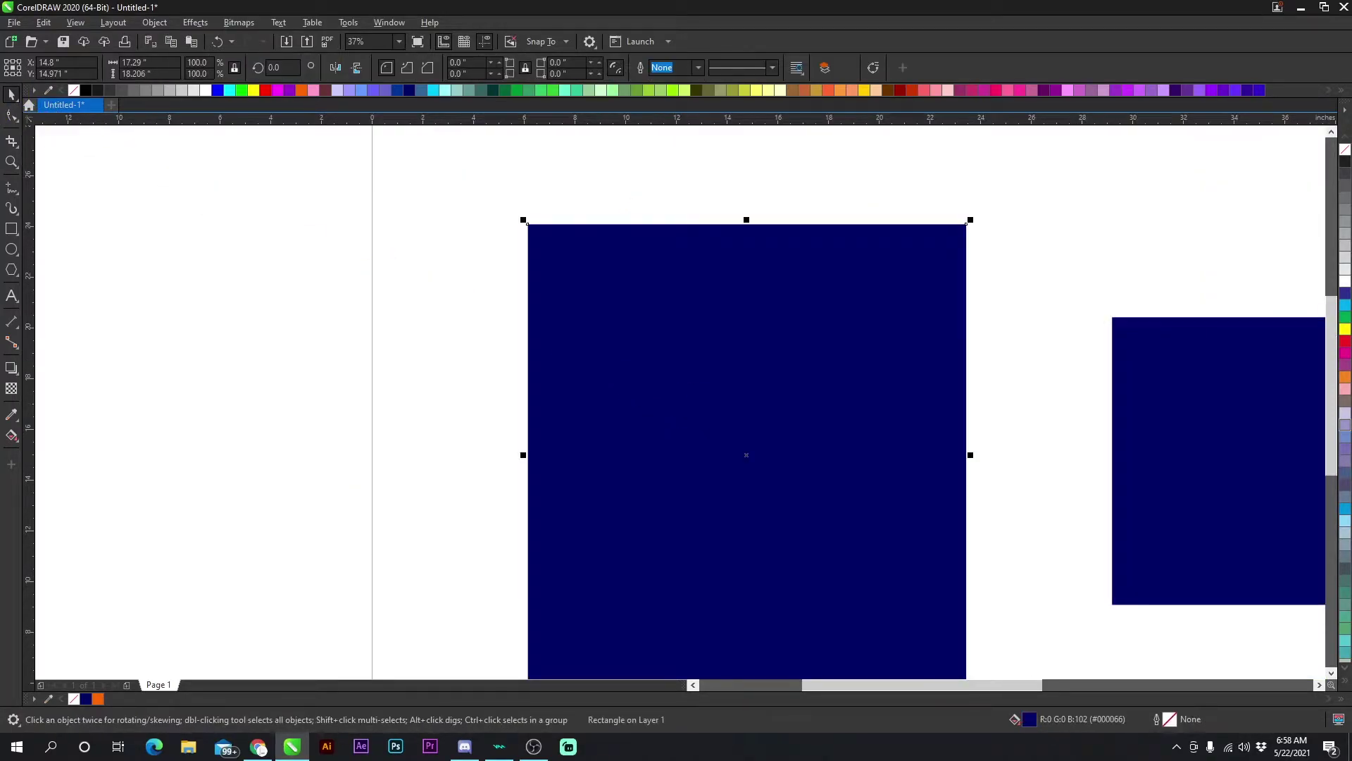
{"action": "left_click", "coordinate": [9, 121]}
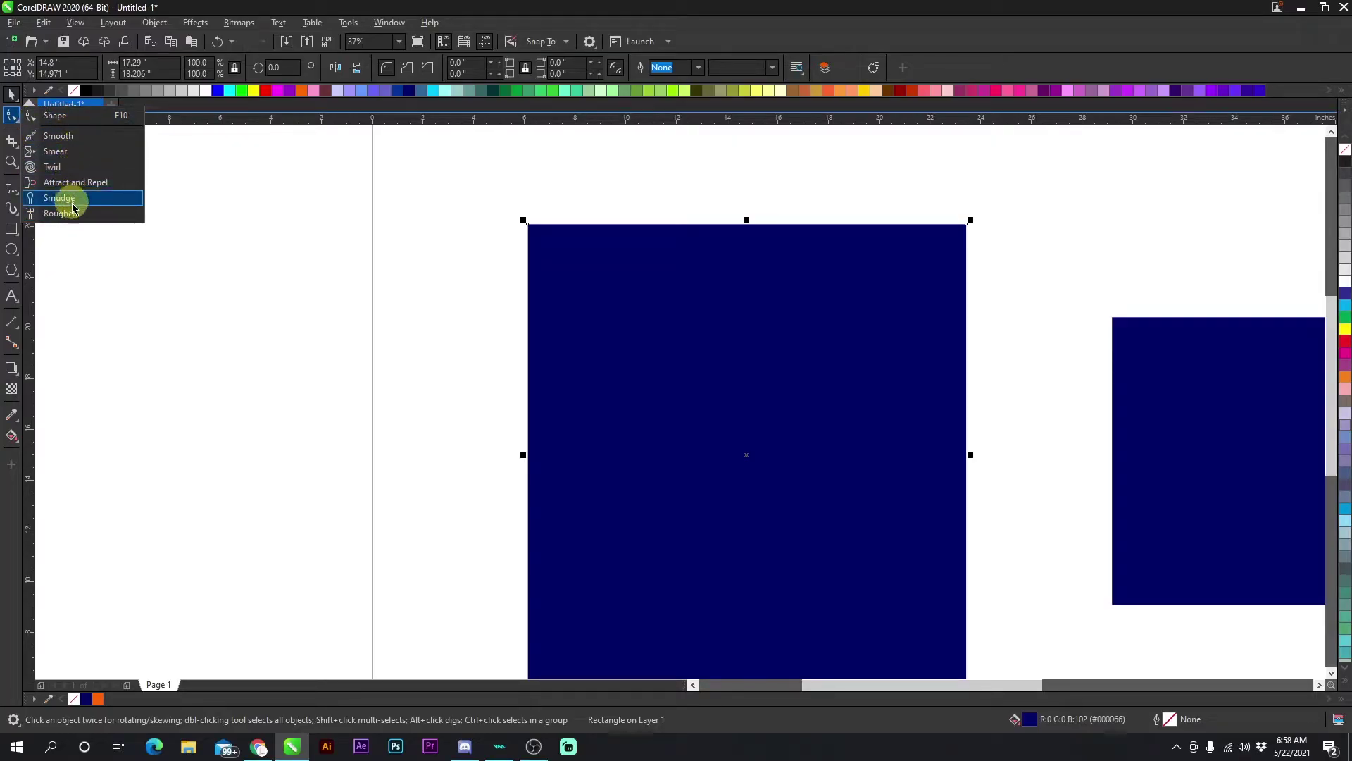
{"action": "left_click", "coordinate": [67, 119]}
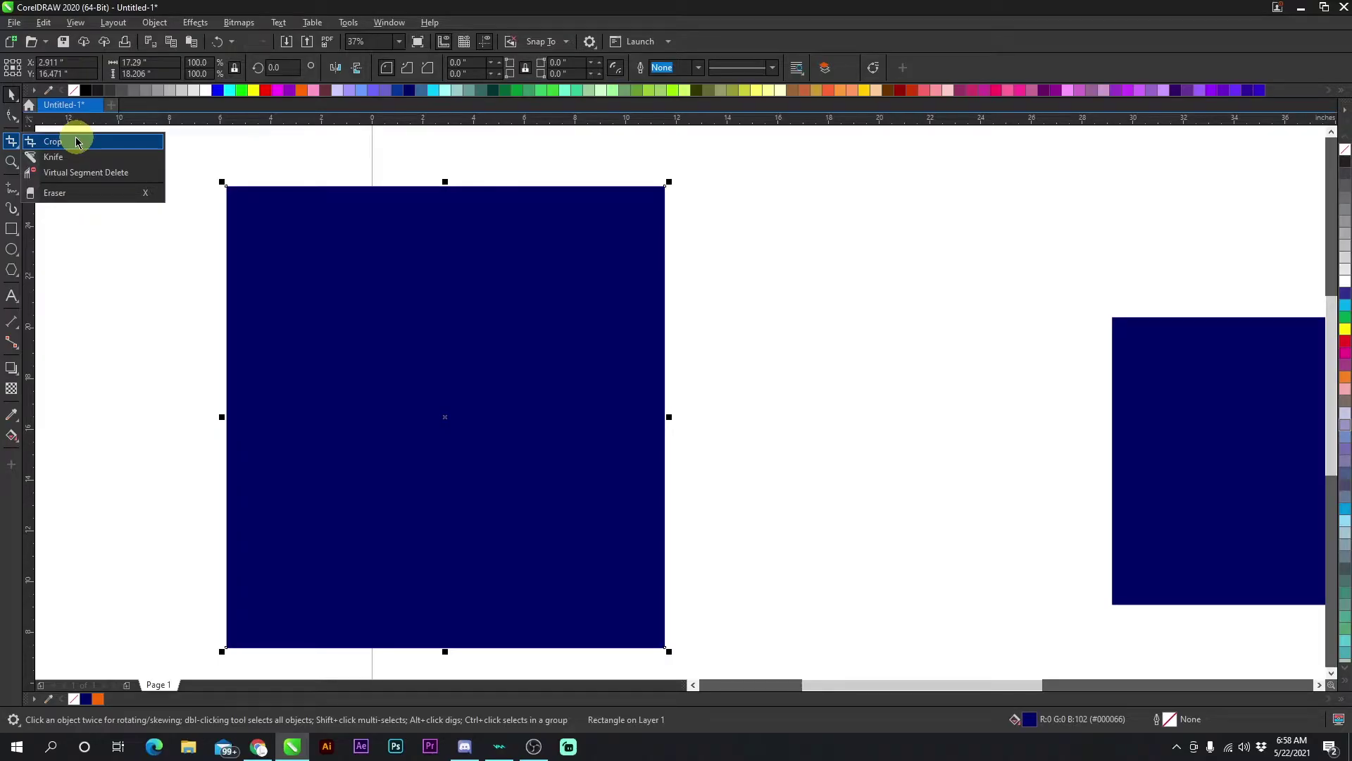
{"action": "left_click", "coordinate": [10, 97]}
{"action": "left_click", "coordinate": [137, 274]}
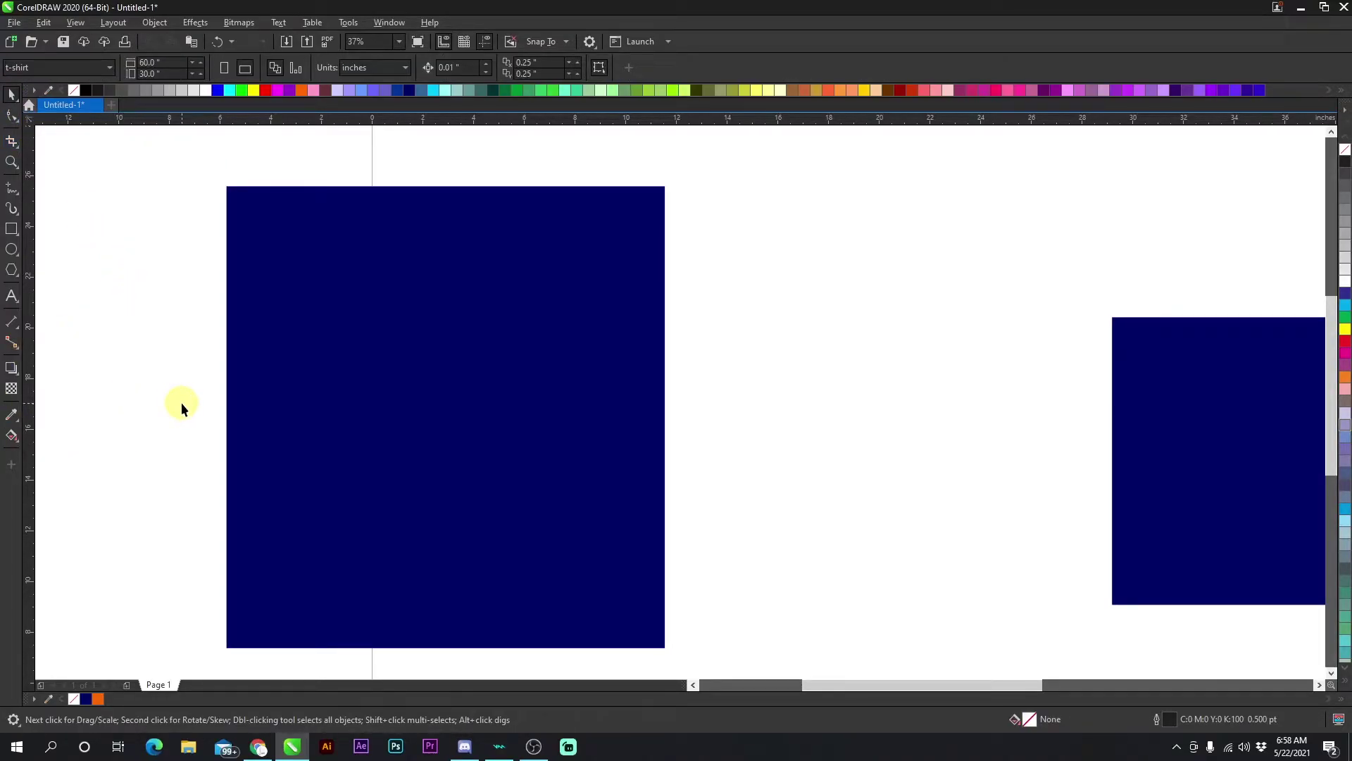
Paste the copied desktop screenshot and move it above the page
{"action": "scroll", "coordinate": [704, 401], "scroll_direction": "down", "scroll_amount": 3}
{"action": "right_click", "coordinate": [751, 306]}
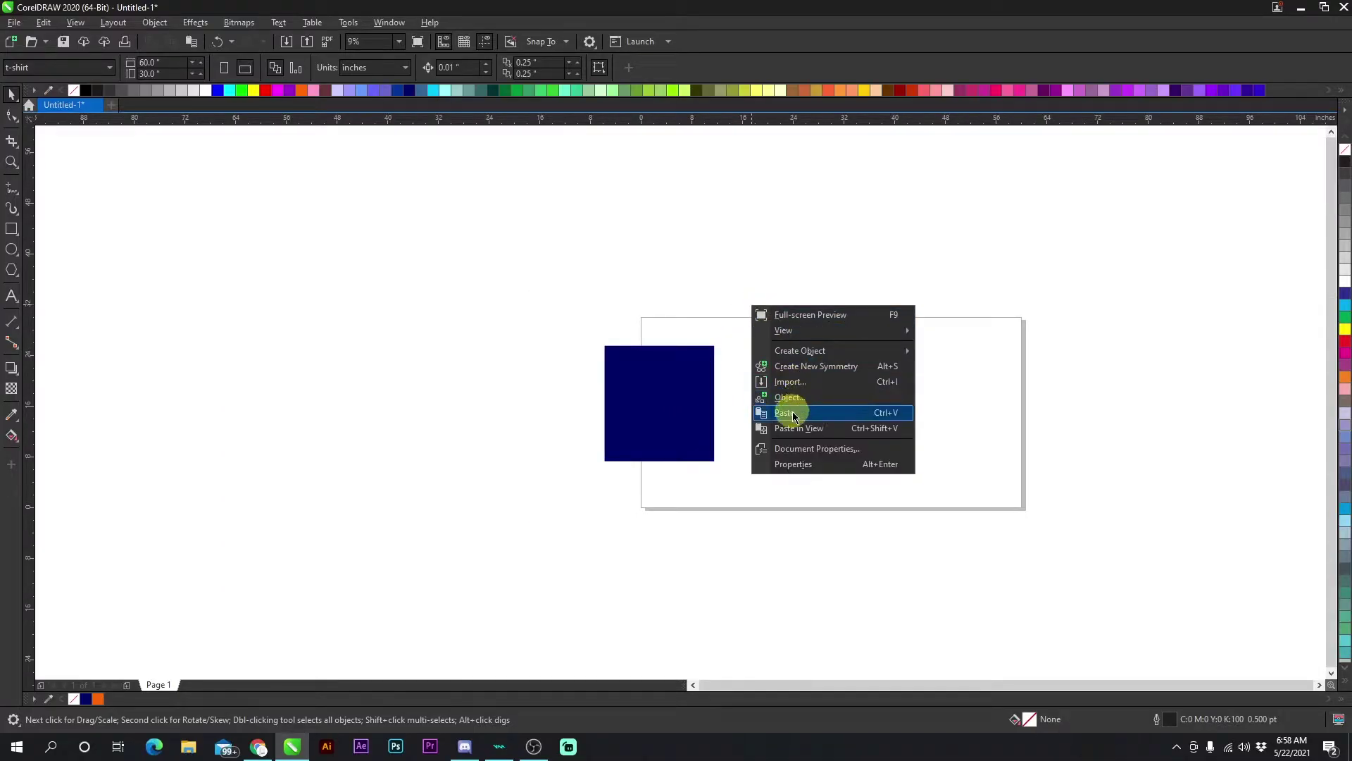
{"action": "left_click", "coordinate": [793, 416]}
{"action": "left_click_drag", "start_coordinate": [748, 432], "coordinate": [658, 298]}
Zoom in on the screenshot bitmap and shift it up and to the left
{"action": "scroll", "coordinate": [778, 259], "scroll_direction": "up", "scroll_amount": 2}
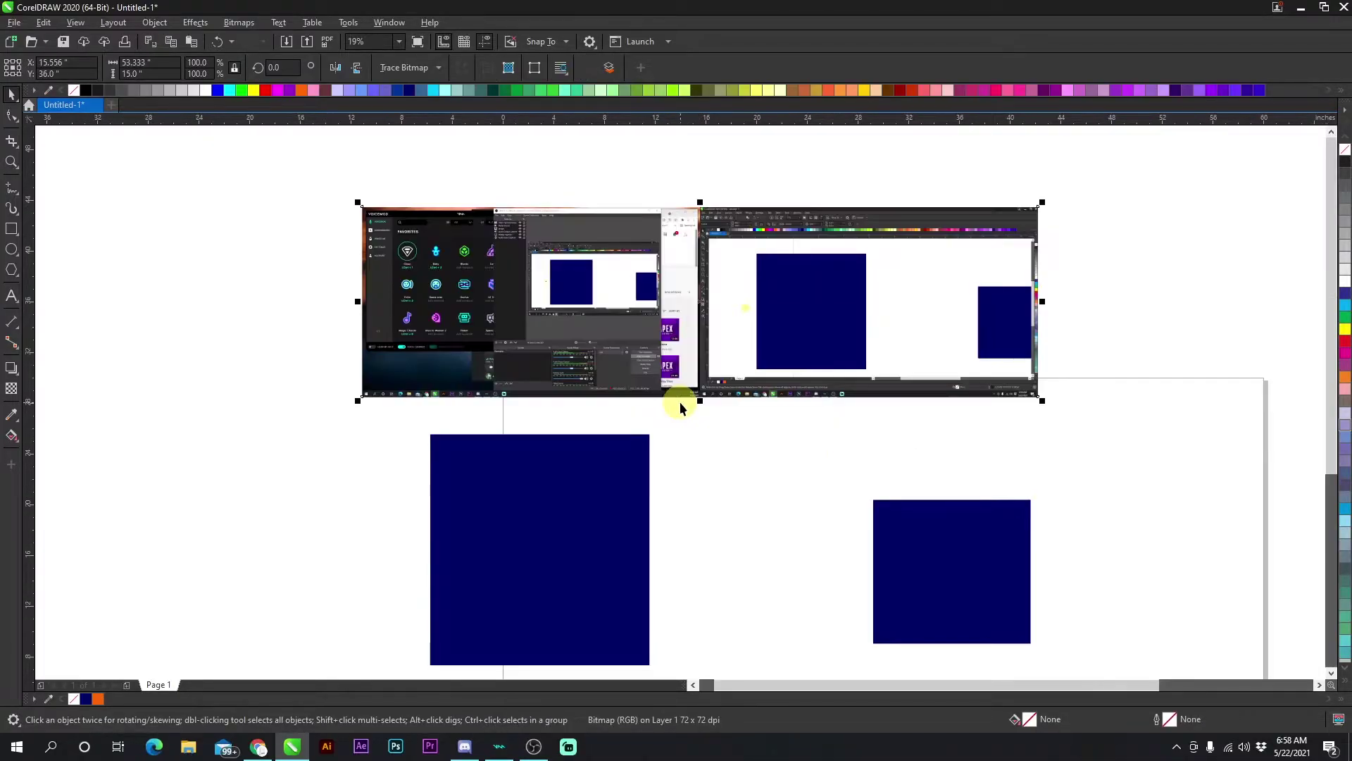
{"action": "scroll", "coordinate": [680, 407], "scroll_direction": "up", "scroll_amount": 2}
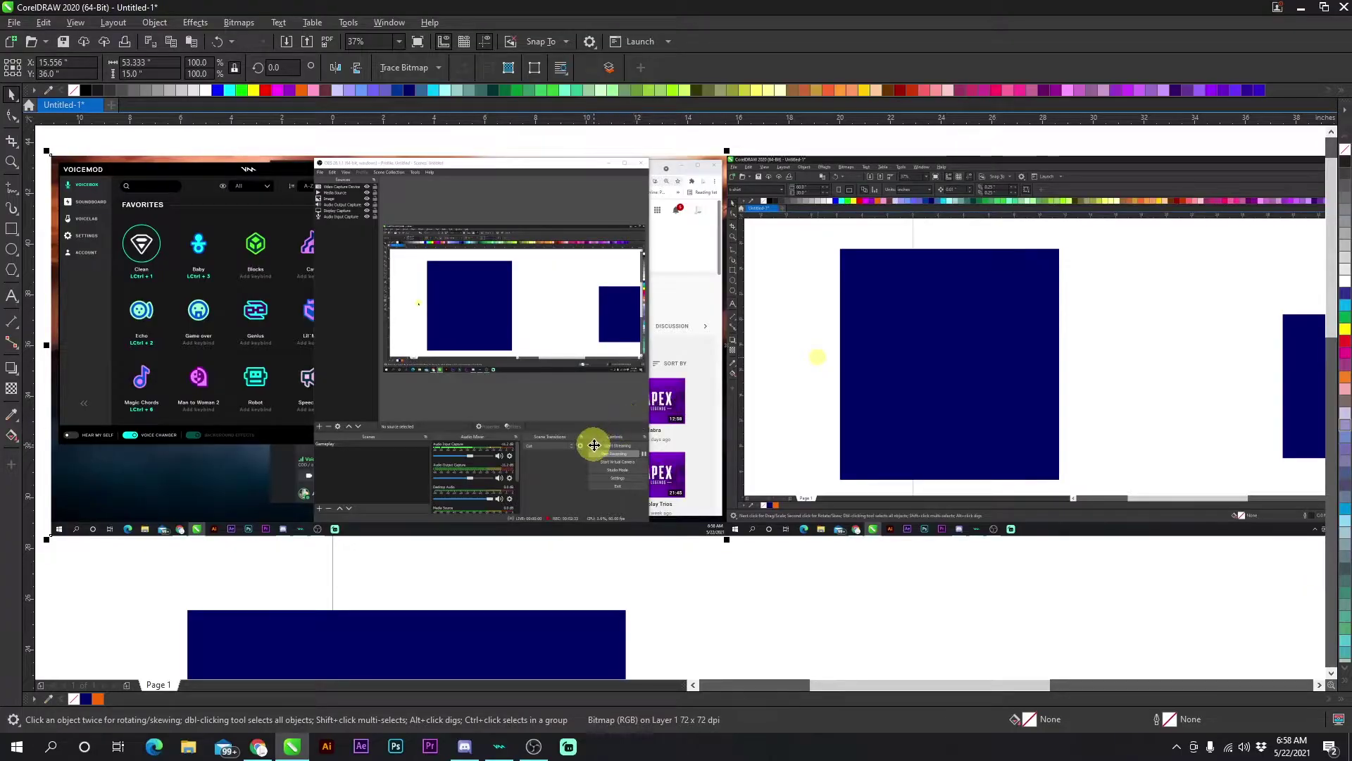
{"action": "scroll", "coordinate": [202, 314], "scroll_direction": "up", "scroll_amount": 2}
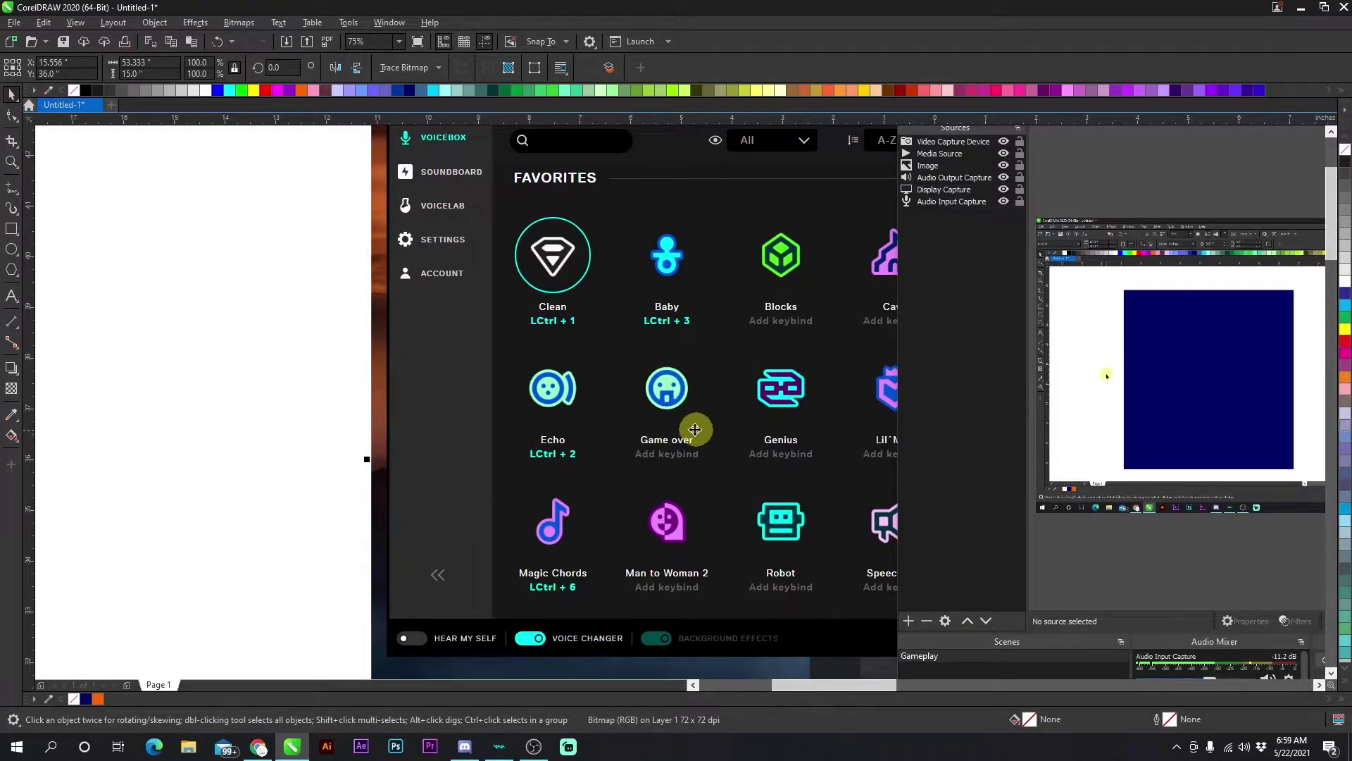
{"action": "scroll", "coordinate": [694, 428], "scroll_direction": "up", "scroll_amount": 1}
{"action": "scroll", "coordinate": [679, 400], "scroll_direction": "down", "scroll_amount": 2}
{"action": "scroll", "coordinate": [682, 404], "scroll_direction": "up", "scroll_amount": 2}
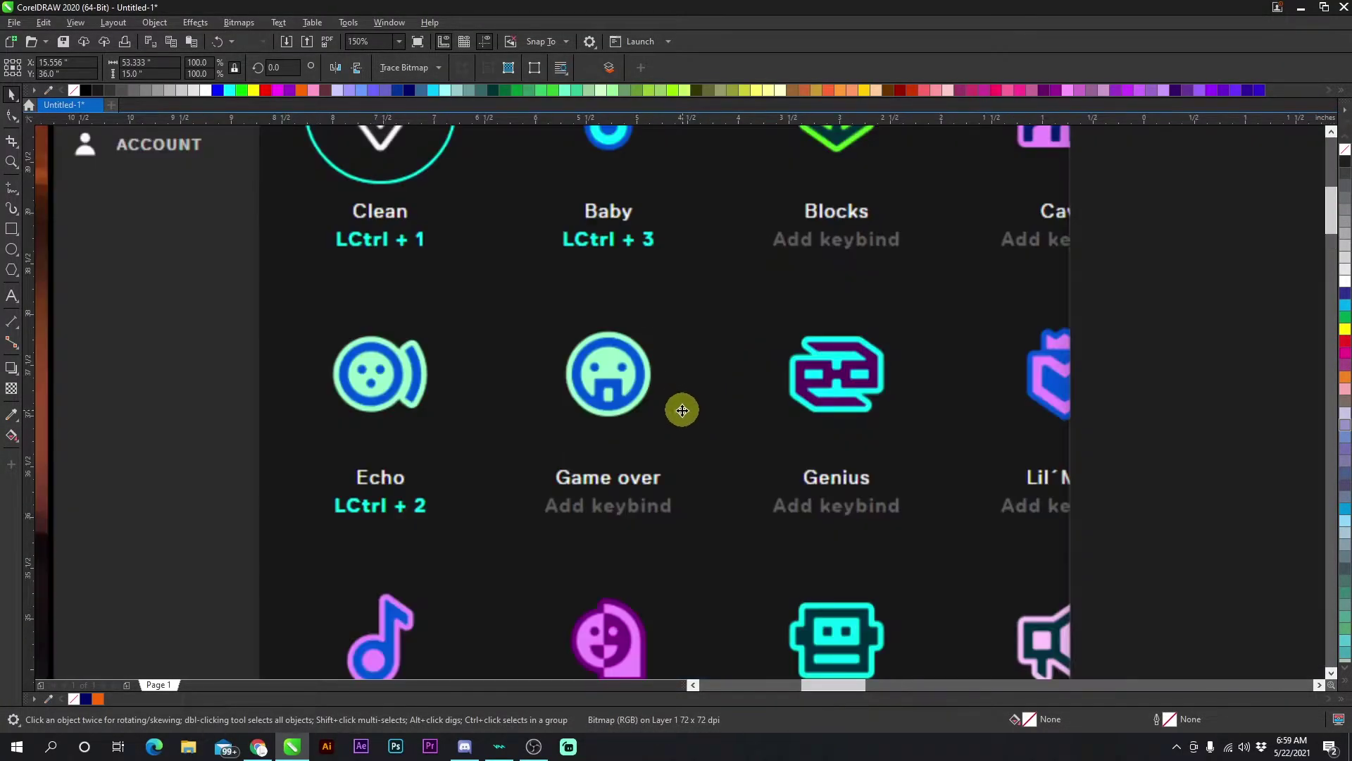
{"action": "scroll", "coordinate": [681, 410], "scroll_direction": "down", "scroll_amount": 3}
{"action": "left_click_drag", "start_coordinate": [724, 413], "coordinate": [553, 353]}
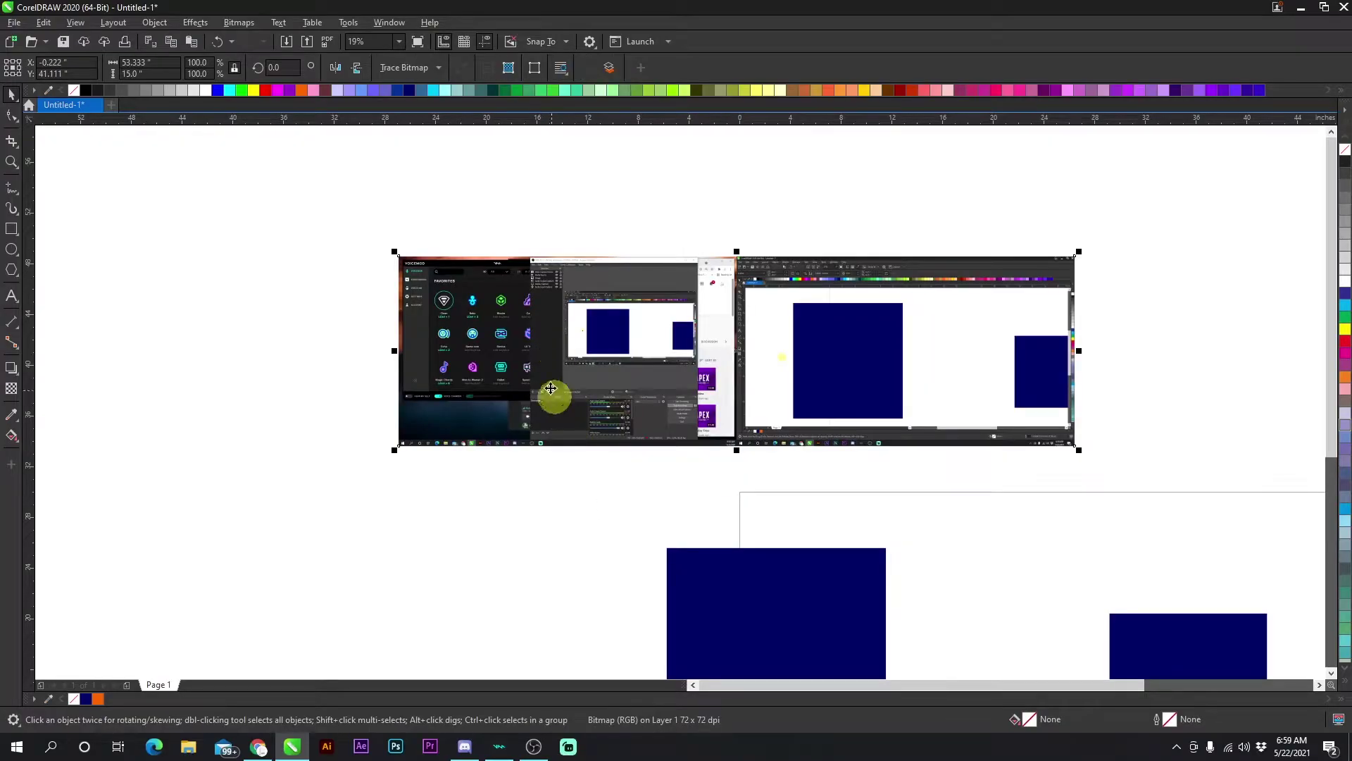
{"action": "scroll", "coordinate": [679, 399], "scroll_direction": "up", "scroll_amount": 3}
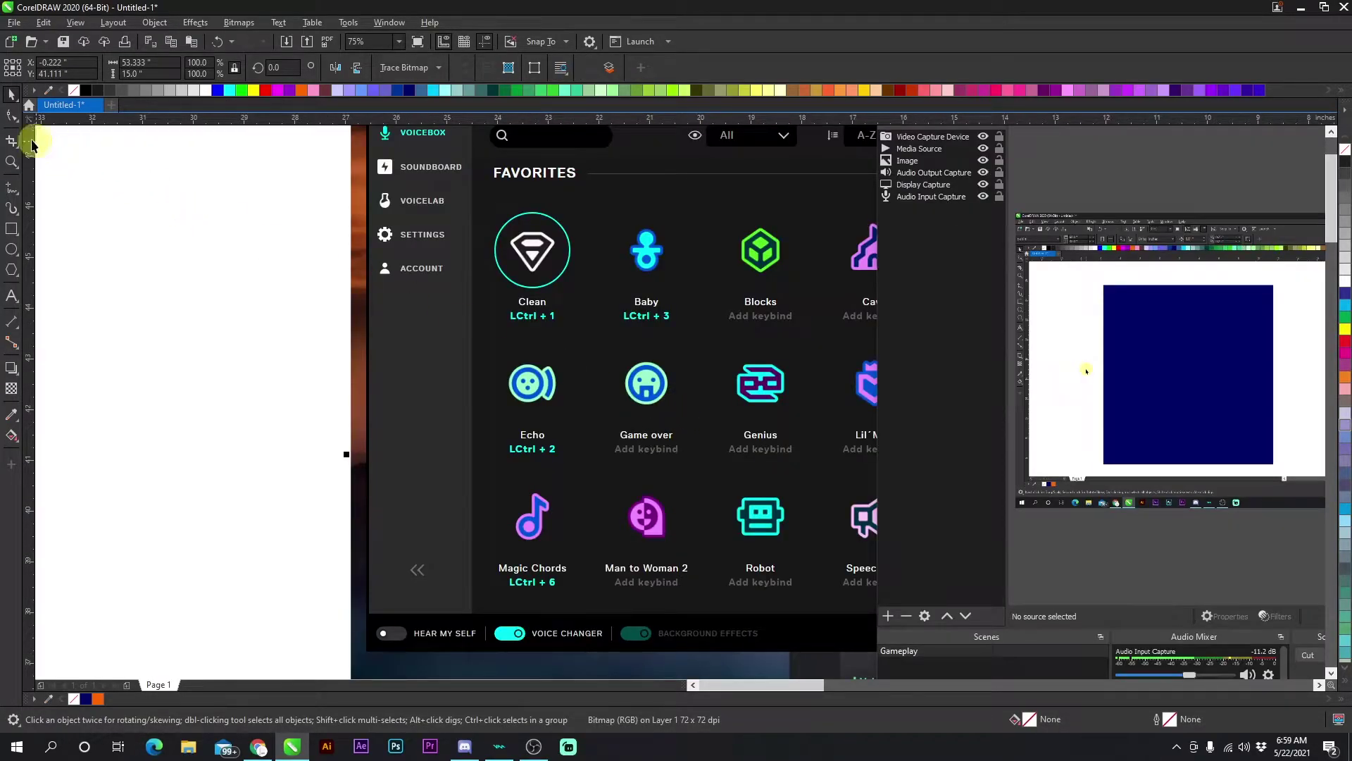
{"action": "left_click", "coordinate": [12, 140]}
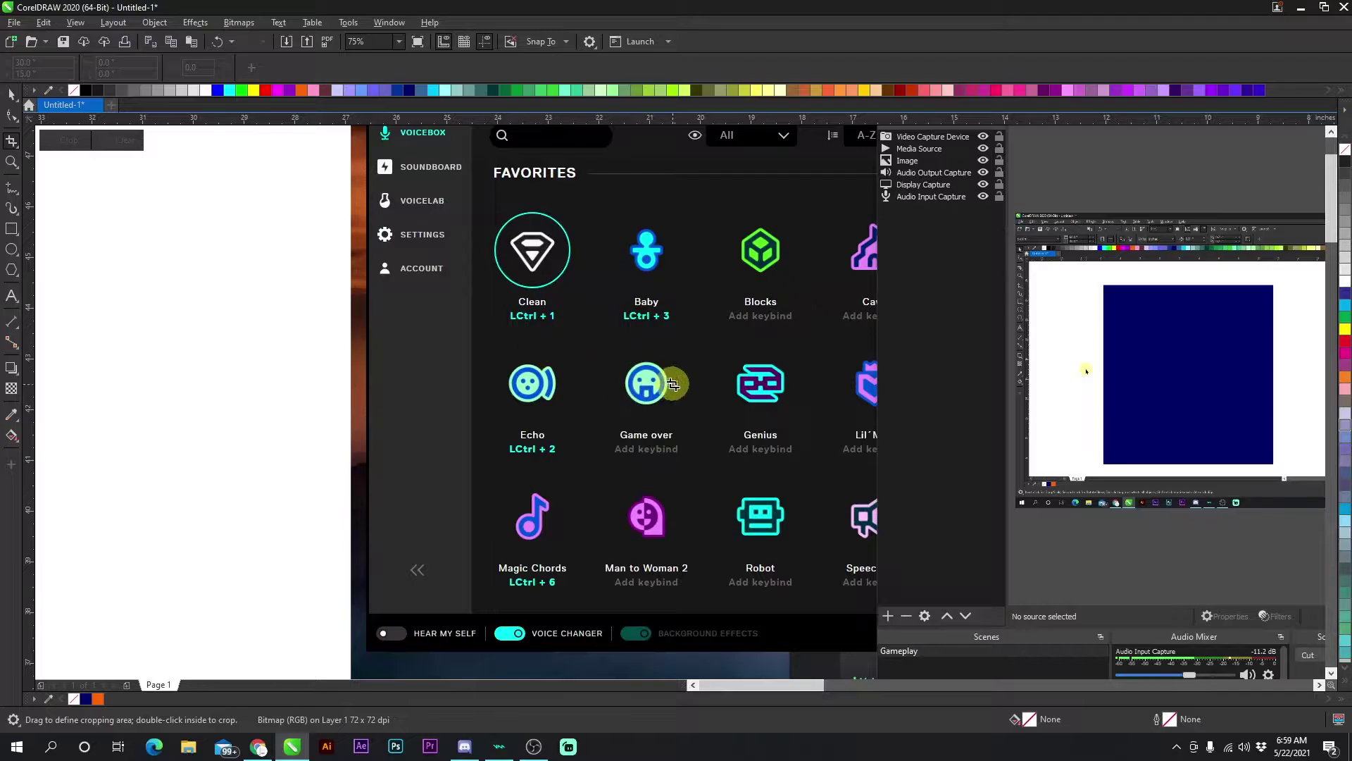
Crop the screenshot to the Game over icon and enlarge it to about 530%
{"action": "left_click_drag", "start_coordinate": [601, 344], "coordinate": [686, 424]}
{"action": "double_click", "coordinate": [648, 388]}
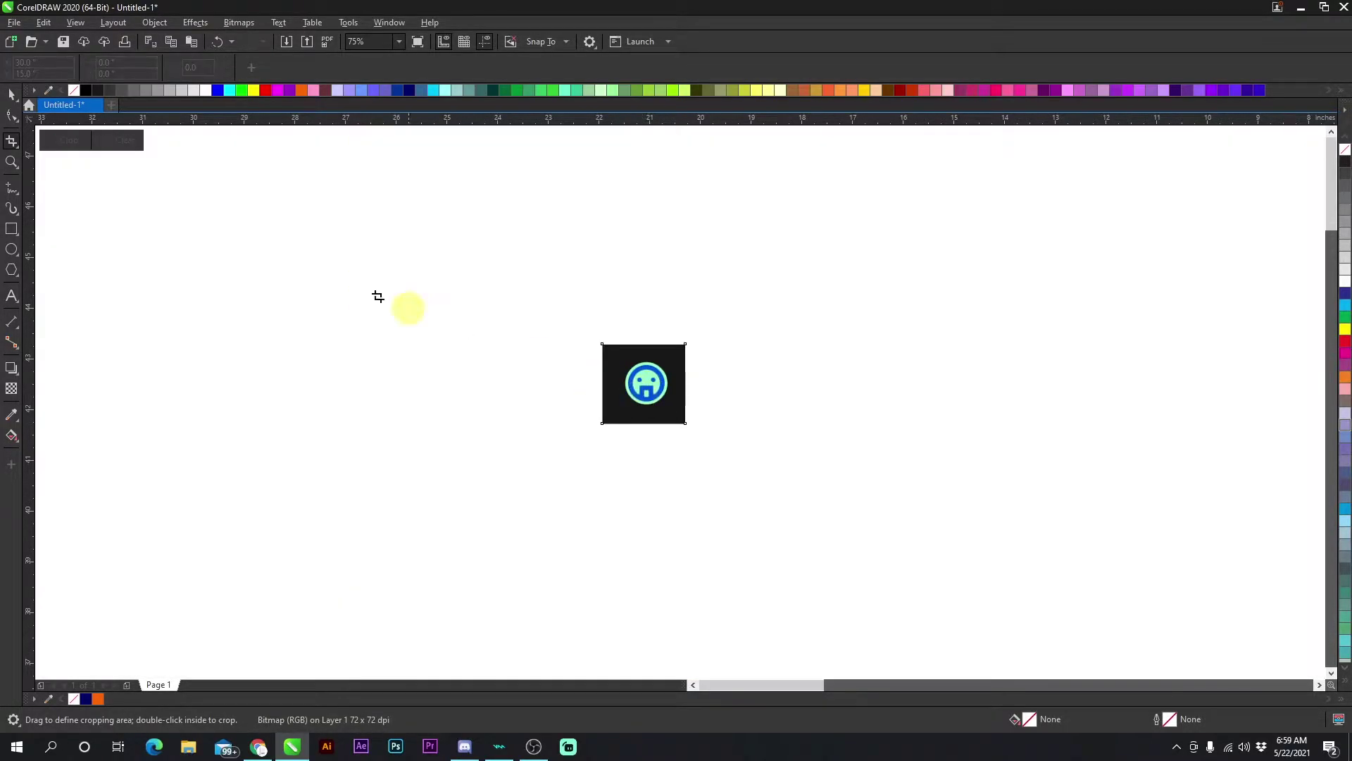
{"action": "left_click", "coordinate": [10, 94]}
{"action": "scroll", "coordinate": [679, 380], "scroll_direction": "down", "scroll_amount": 2}
{"action": "left_click", "coordinate": [677, 384]}
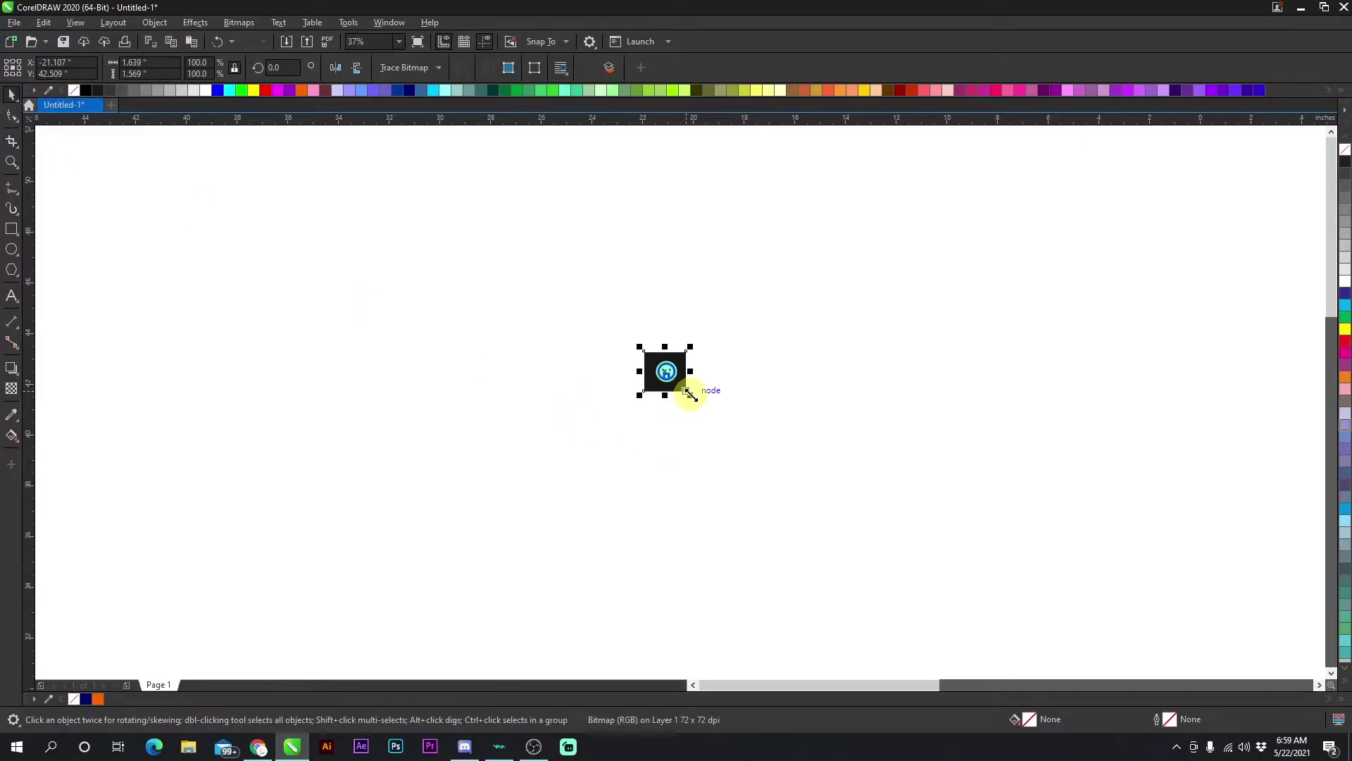
{"action": "left_click_drag", "start_coordinate": [687, 392], "coordinate": [900, 581]}
{"action": "left_click_drag", "start_coordinate": [813, 505], "coordinate": [750, 455]}
Trace the icon bitmap into vector shapes, then delete the traced copy
{"action": "left_click", "coordinate": [408, 73]}
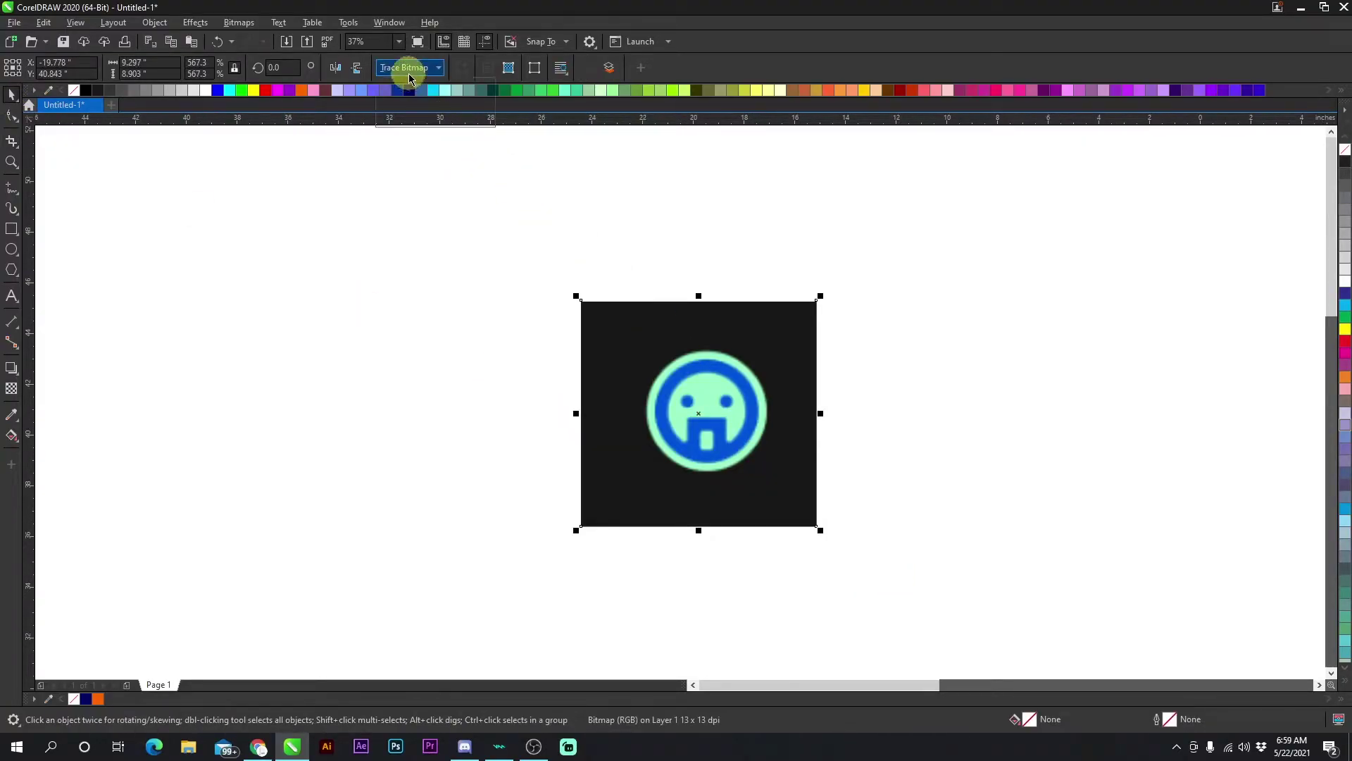
{"action": "left_click", "coordinate": [409, 86]}
{"action": "scroll", "coordinate": [602, 394], "scroll_direction": "down", "scroll_amount": 2}
{"action": "left_click_drag", "start_coordinate": [679, 392], "coordinate": [799, 441]}
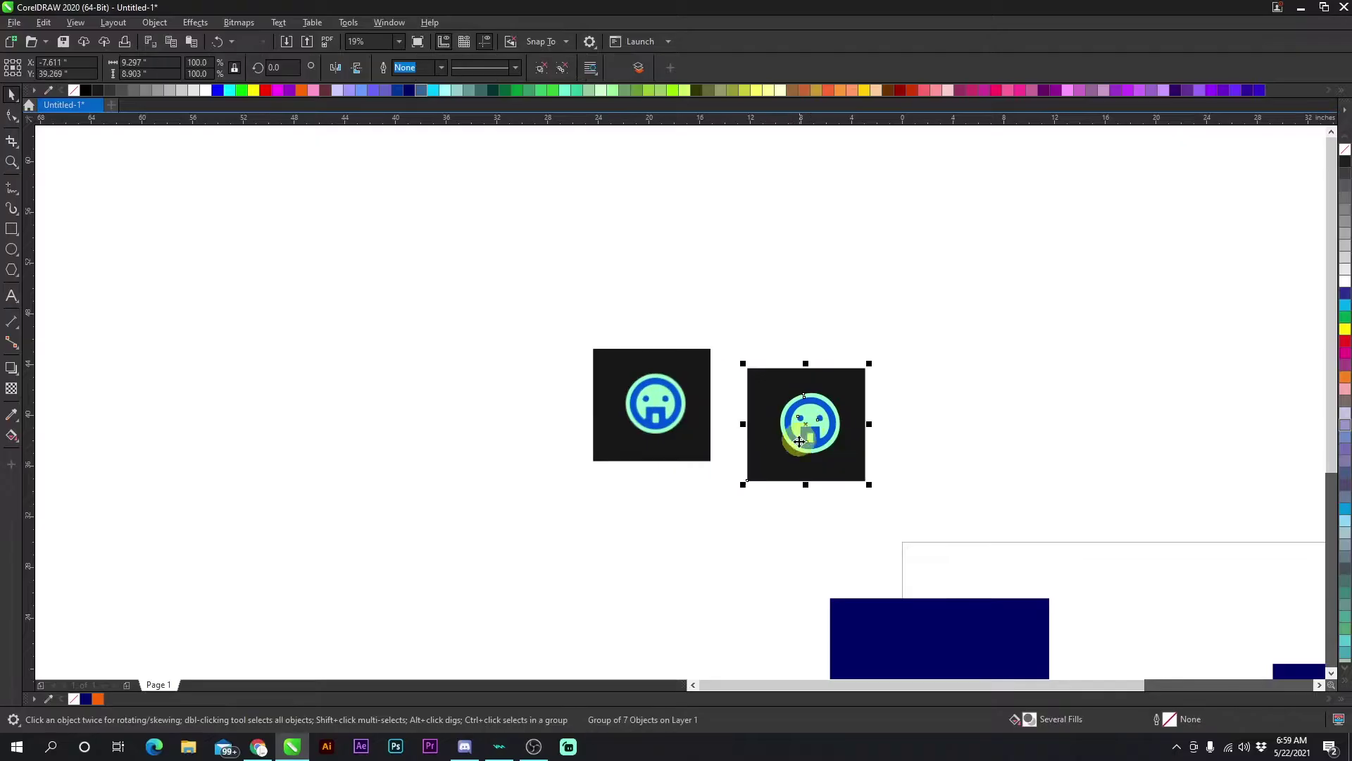
{"action": "key", "text": "Delete"}
{"action": "left_click", "coordinate": [668, 411]}
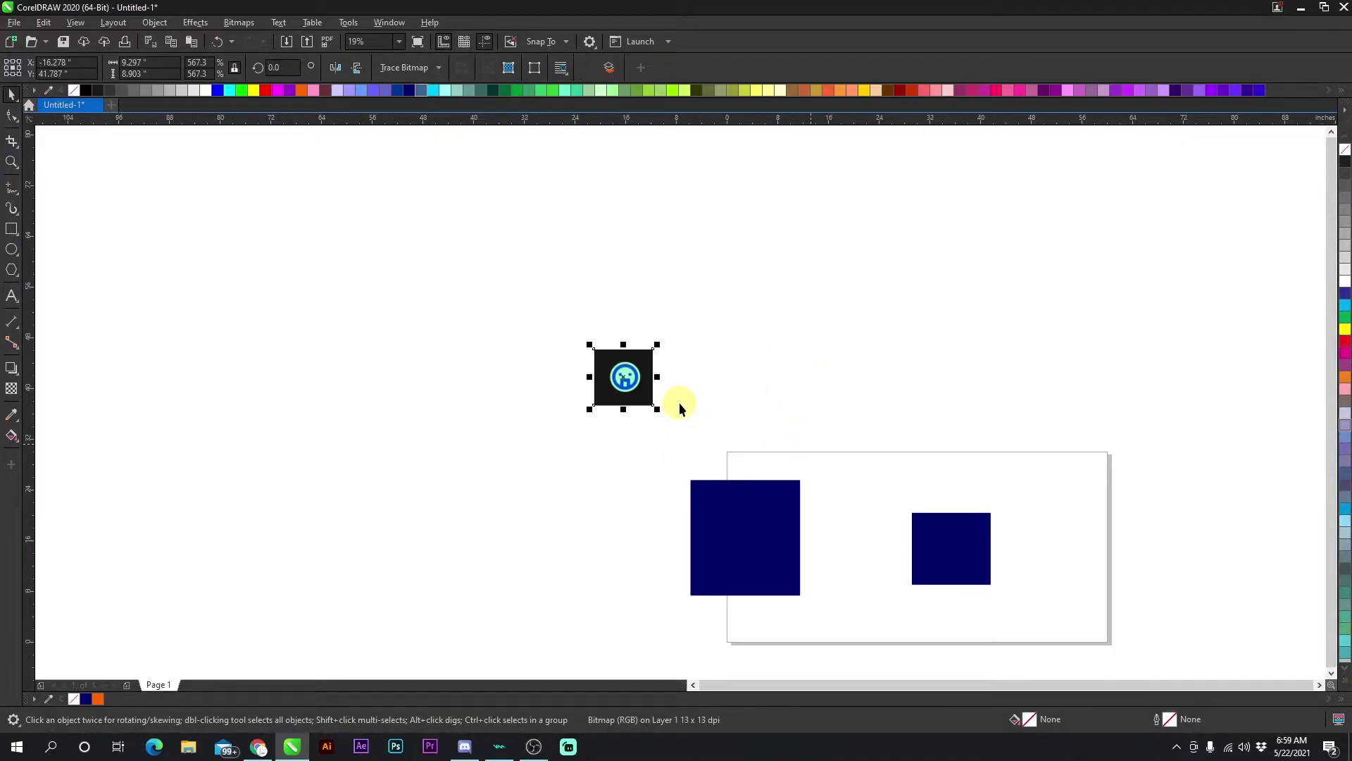
{"action": "left_click", "coordinate": [678, 403]}
Apply a tighter crop around the icon's face, then undo it
{"action": "scroll", "coordinate": [678, 403], "scroll_direction": "up", "scroll_amount": 3}
{"action": "scroll", "coordinate": [656, 388], "scroll_direction": "down", "scroll_amount": 2}
{"action": "scroll", "coordinate": [610, 374], "scroll_direction": "up", "scroll_amount": 2}
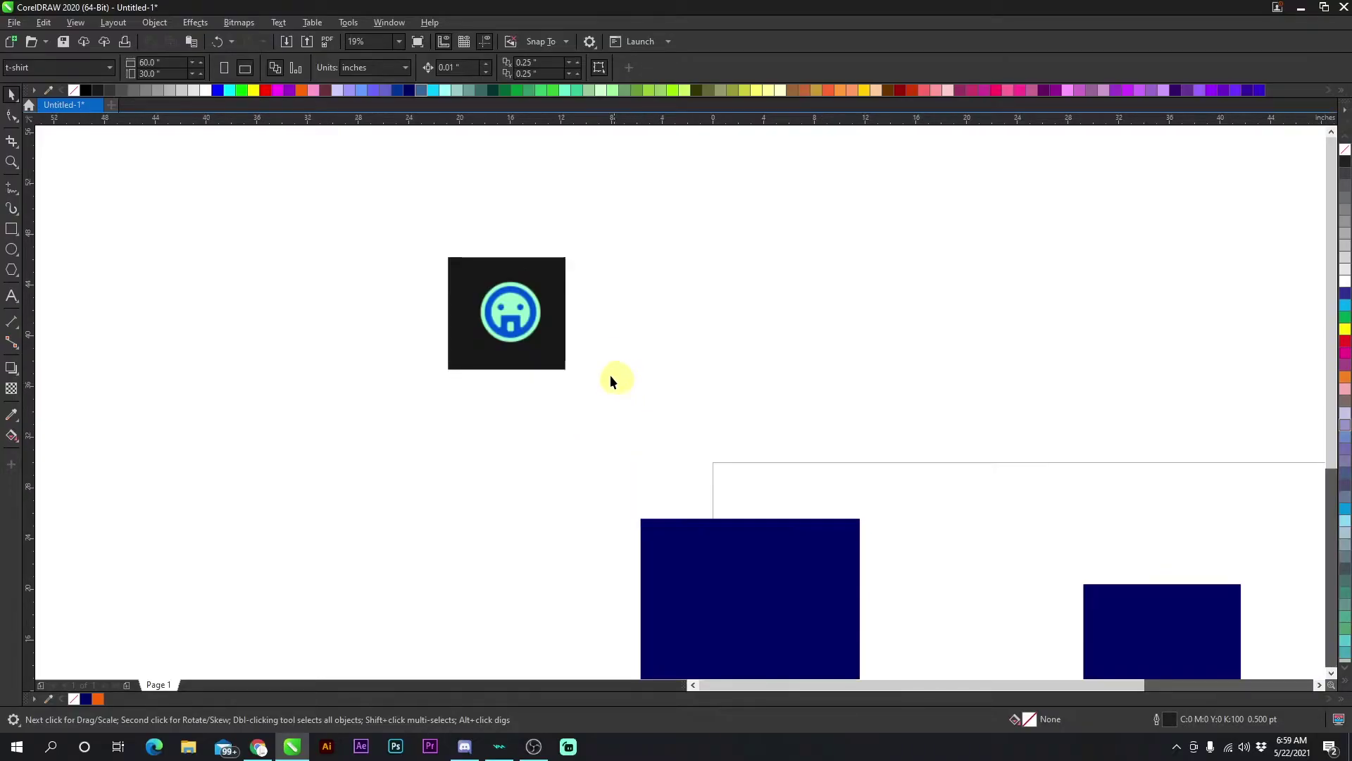
{"action": "left_click", "coordinate": [13, 142]}
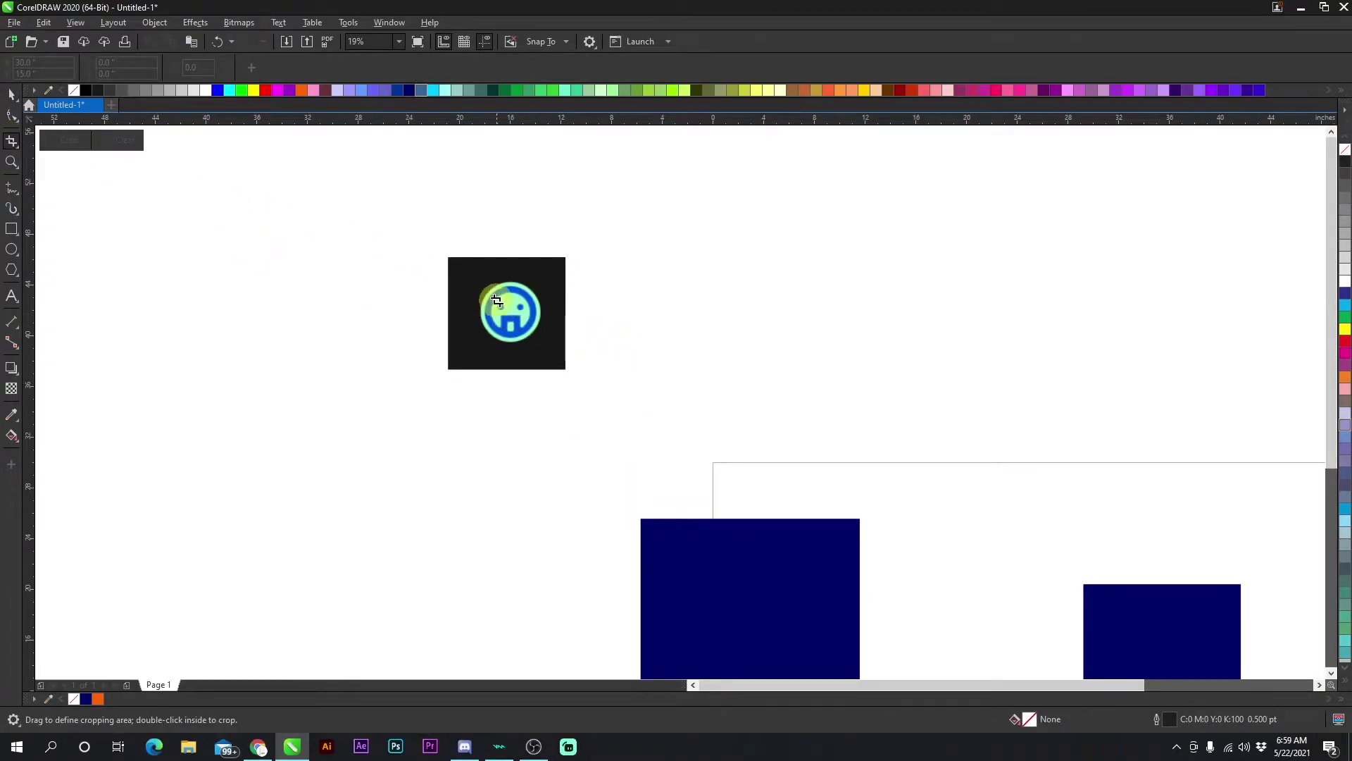
{"action": "left_click_drag", "start_coordinate": [491, 285], "coordinate": [574, 367]}
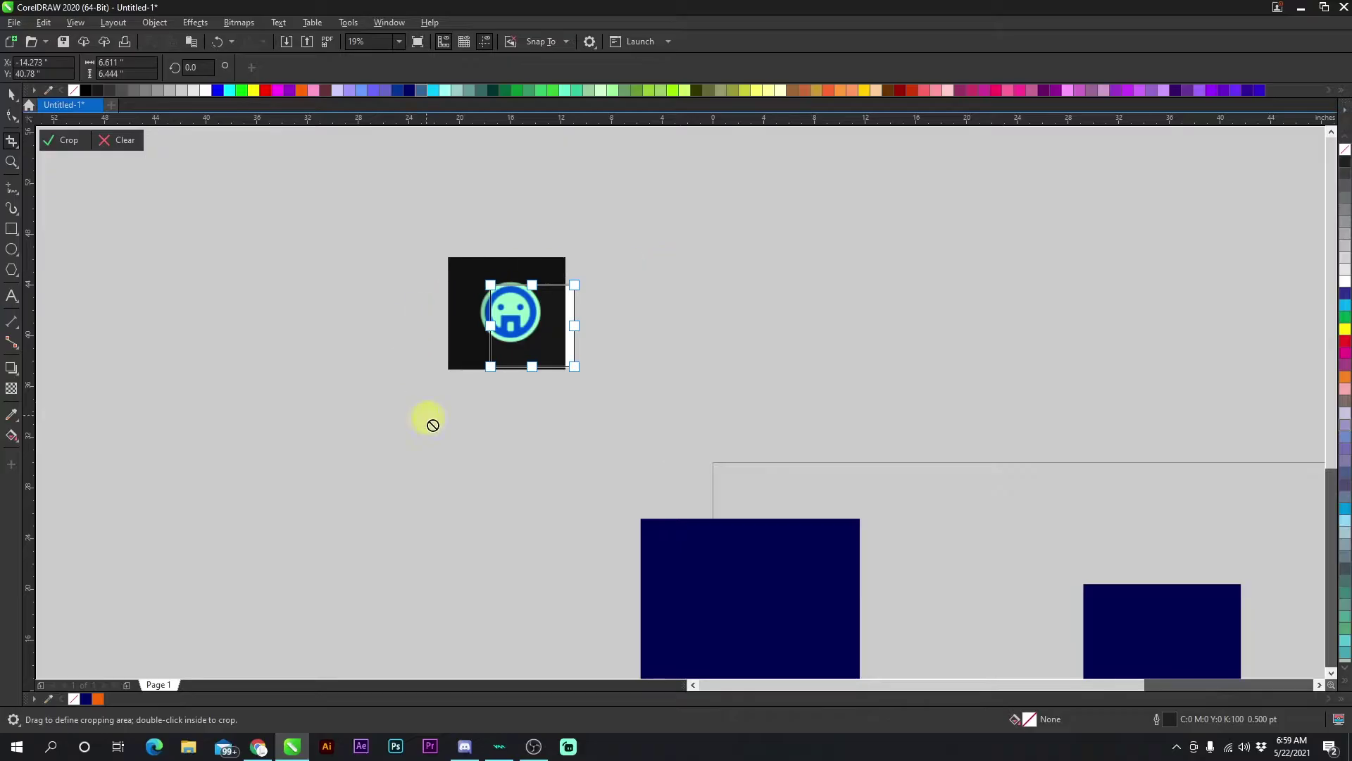
{"action": "double_click", "coordinate": [536, 321]}
{"action": "scroll", "coordinate": [680, 401], "scroll_direction": "down", "scroll_amount": 2}
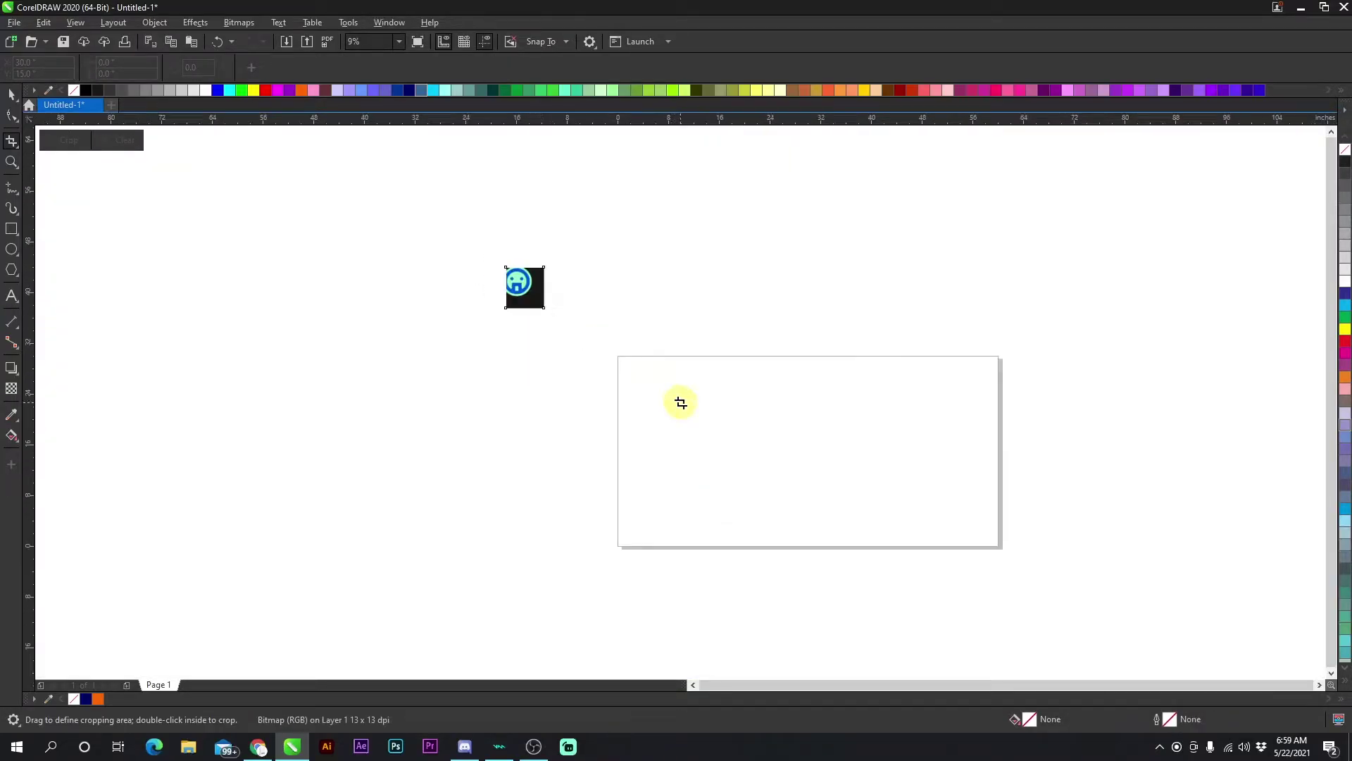
{"action": "left_click", "coordinate": [213, 42]}
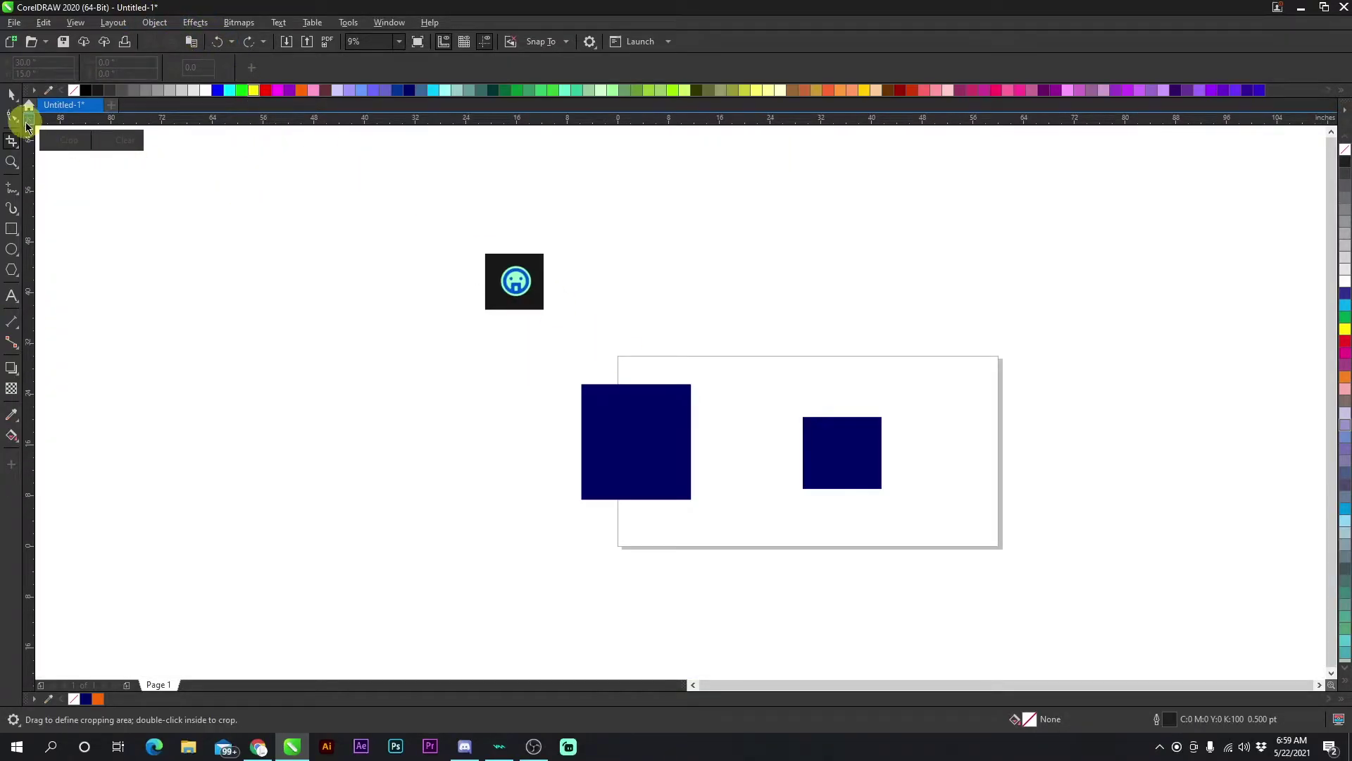
Delete the small icon image from the canvas
{"action": "left_click", "coordinate": [15, 96]}
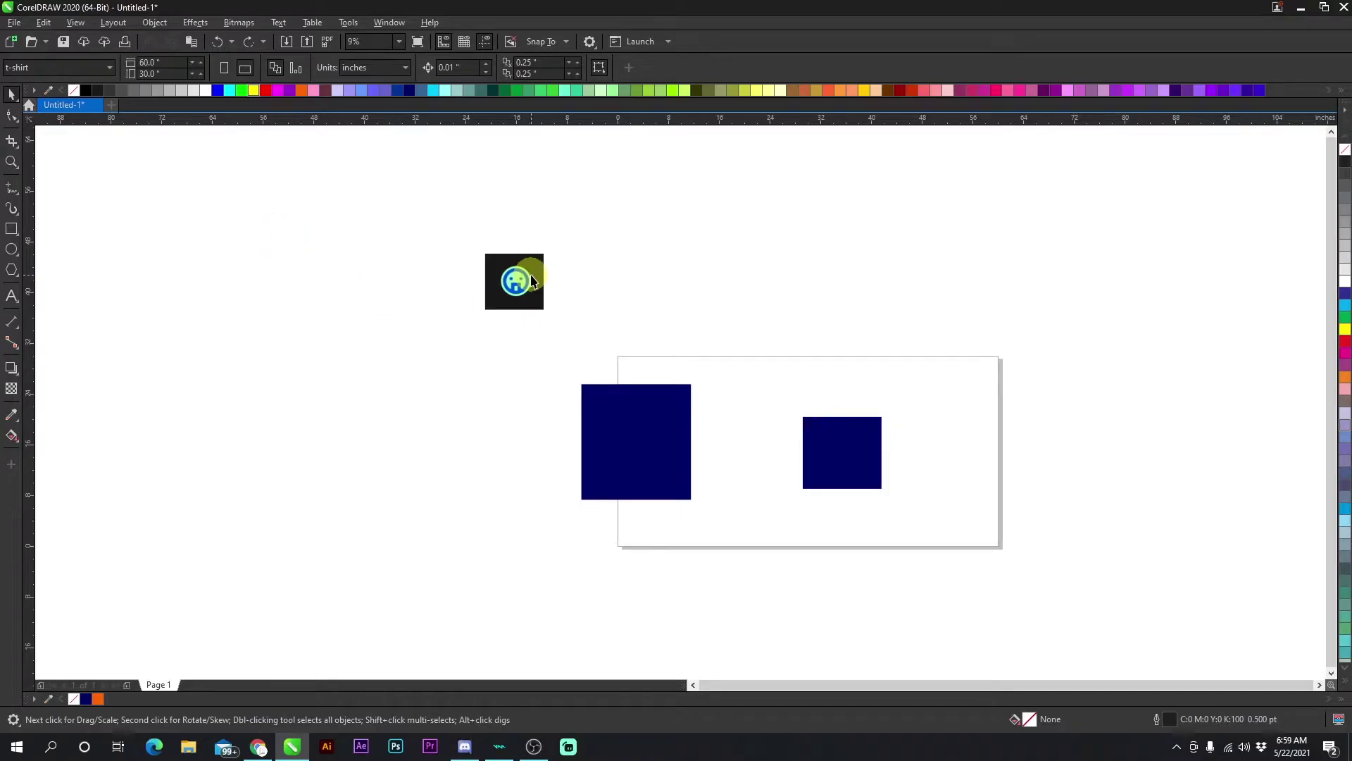
{"action": "left_click", "coordinate": [532, 281]}
{"action": "key", "text": "Delete"}
{"action": "left_click", "coordinate": [15, 141]}
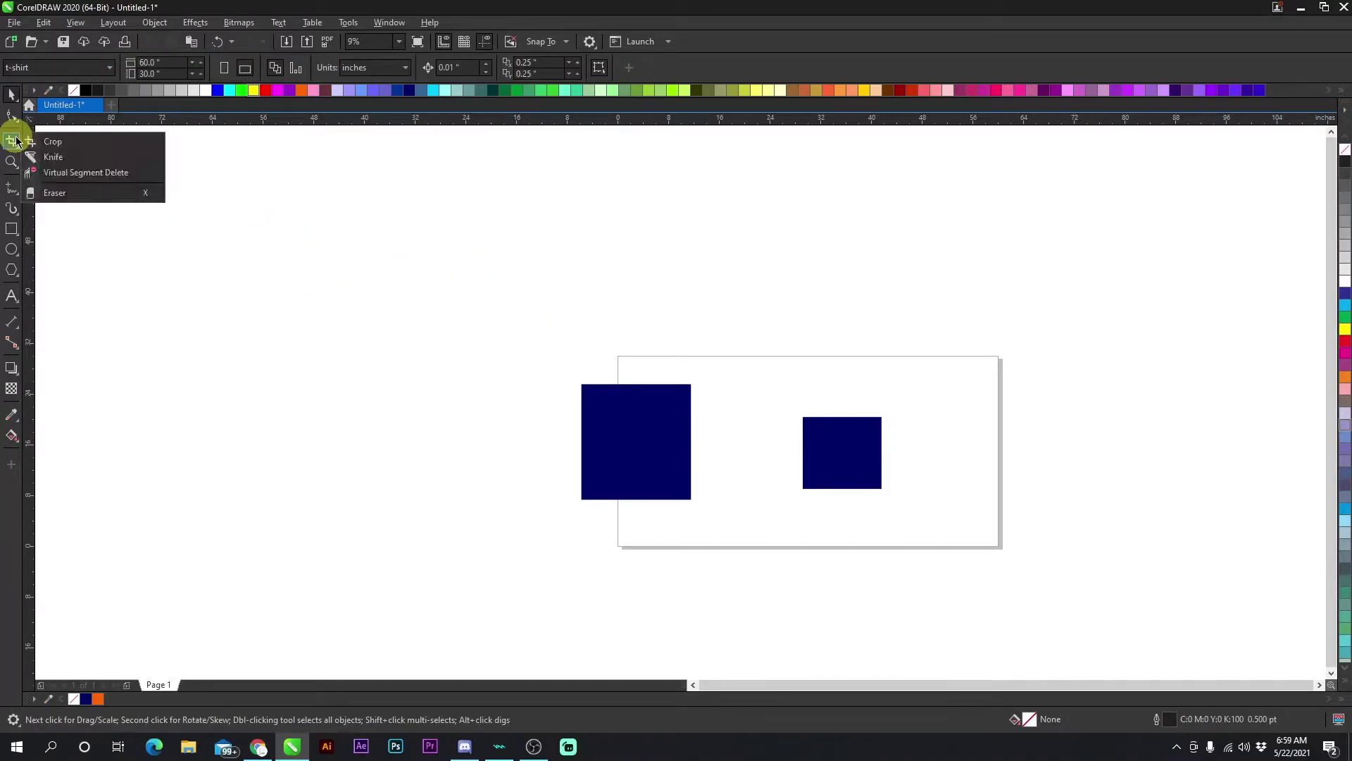
Erase a straight diagonal strip and a looping freehand stroke through the left navy square
{"action": "left_click", "coordinate": [55, 193]}
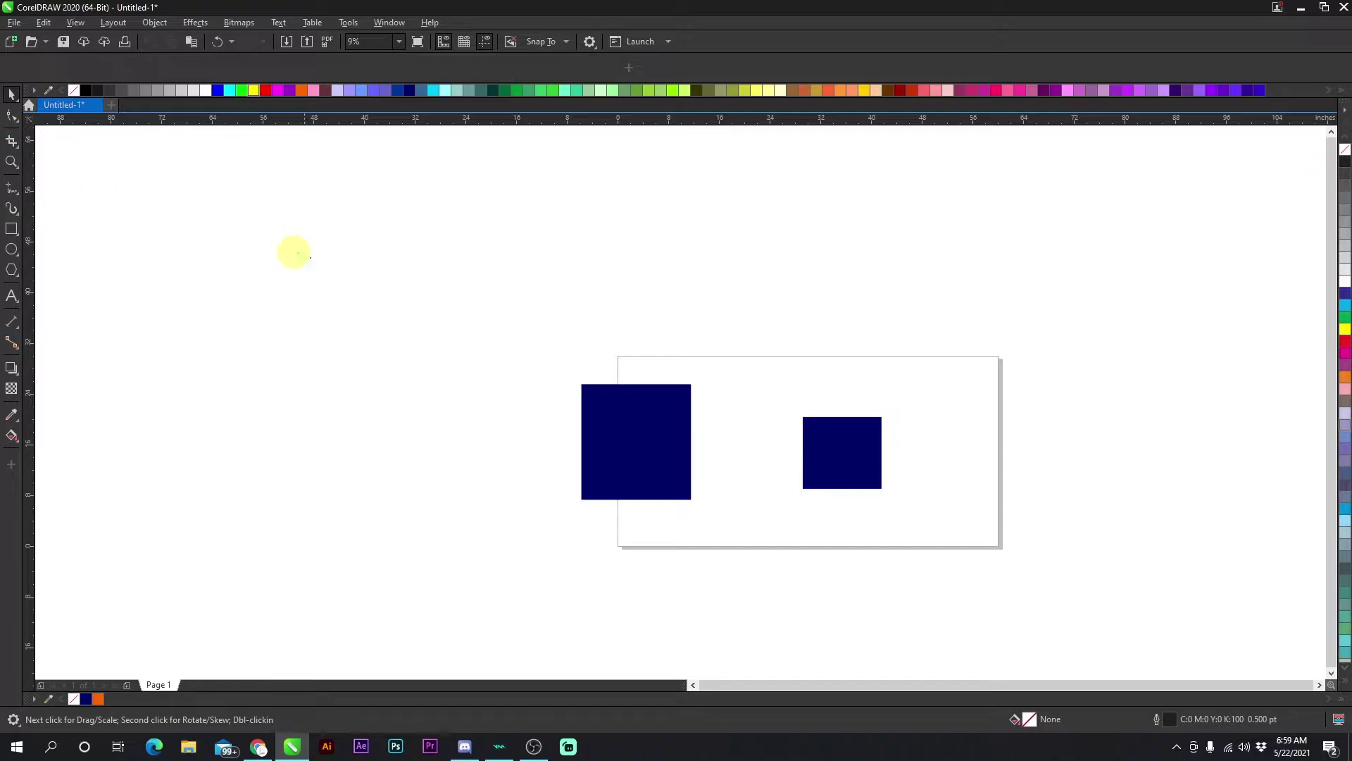
{"action": "scroll", "coordinate": [680, 403], "scroll_direction": "up", "scroll_amount": 2}
{"action": "scroll", "coordinate": [680, 402], "scroll_direction": "up", "scroll_amount": 2}
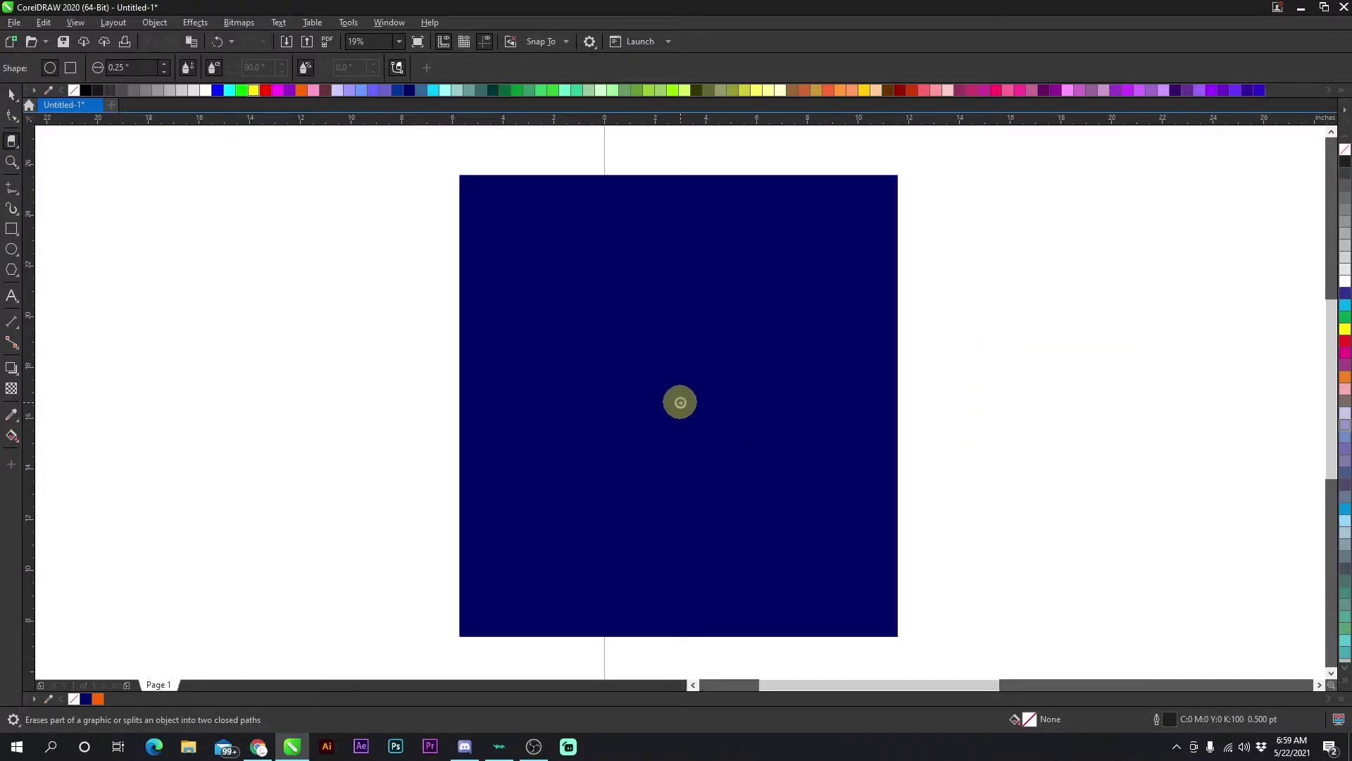
{"action": "left_click", "coordinate": [503, 218]}
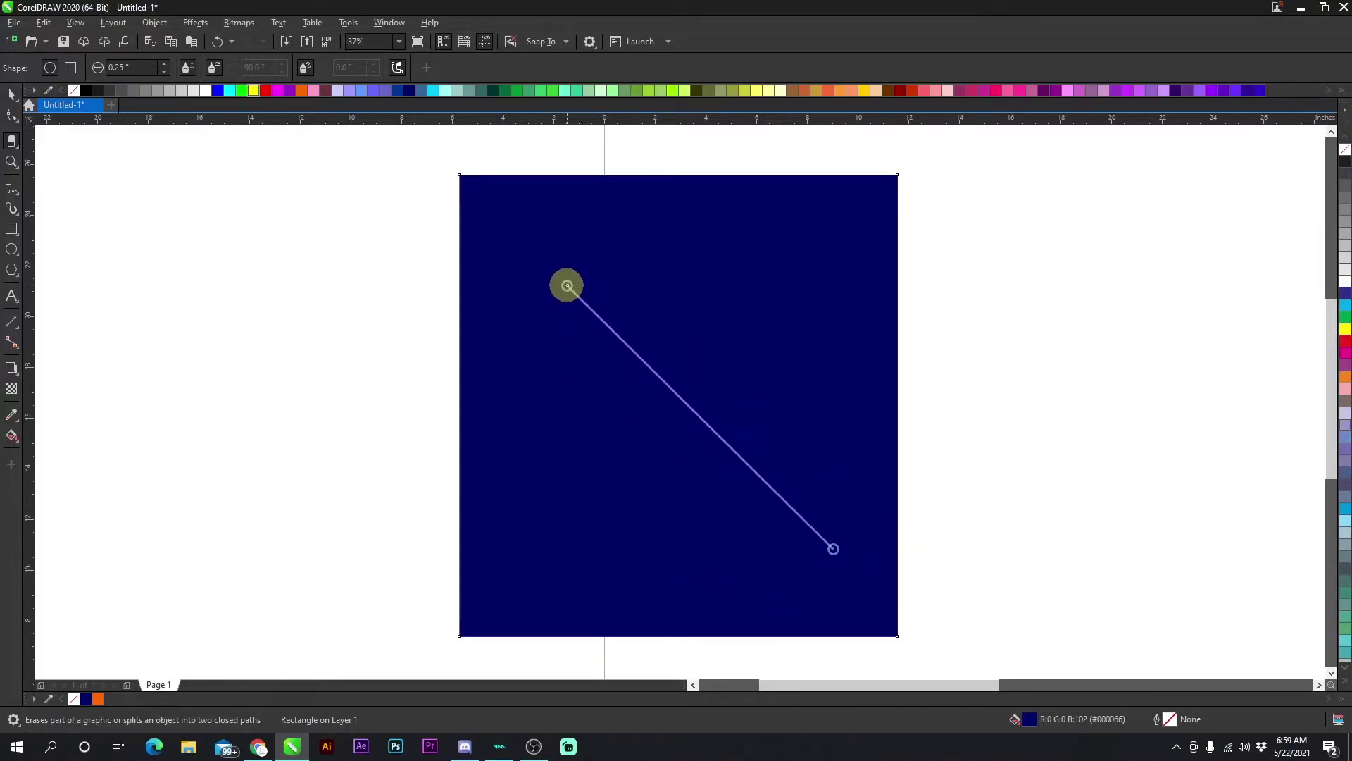
{"action": "left_click", "coordinate": [548, 253]}
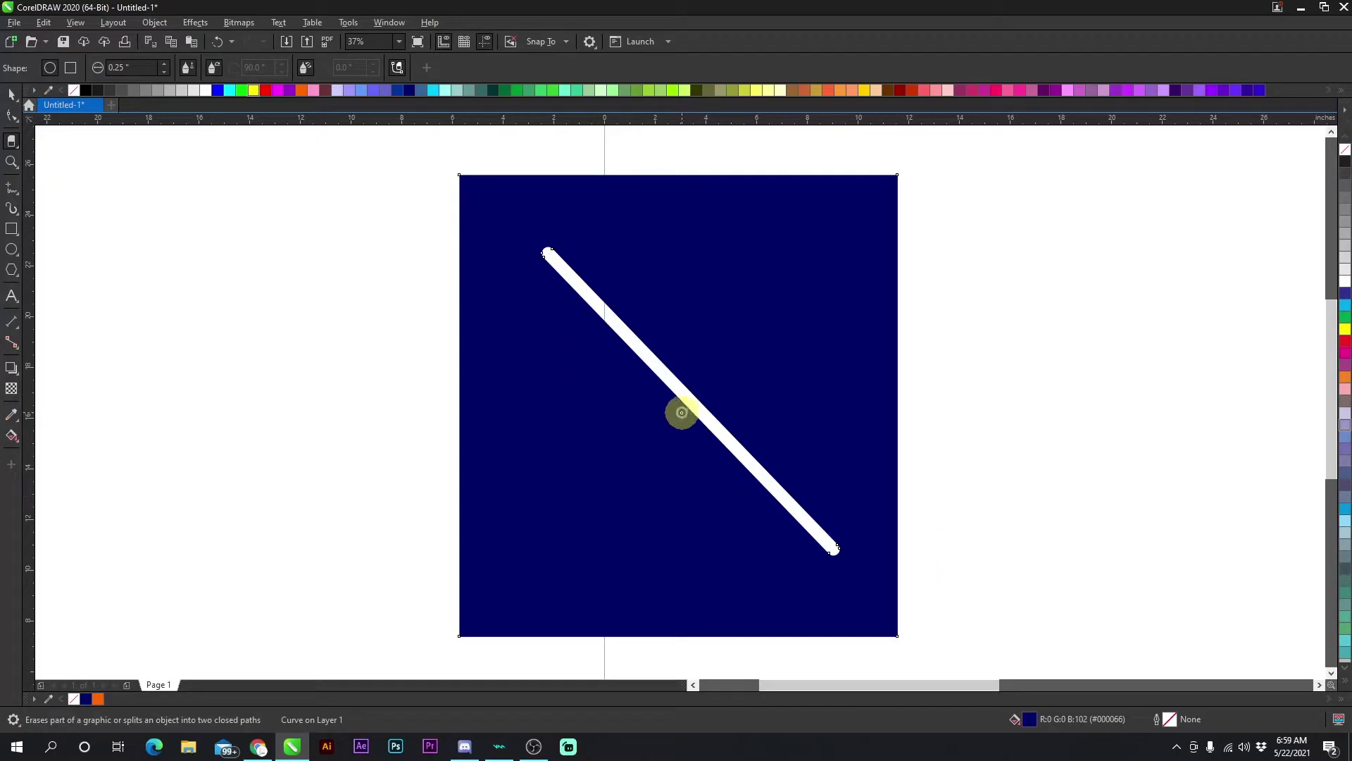
{"action": "mouse_move", "coordinate": [957, 265]}
{"action": "left_mouse_down"}
{"action": "mouse_move", "coordinate": [615, 471]}
{"action": "mouse_move", "coordinate": [683, 552]}
{"action": "mouse_move", "coordinate": [772, 496]}
{"action": "left_mouse_up"}
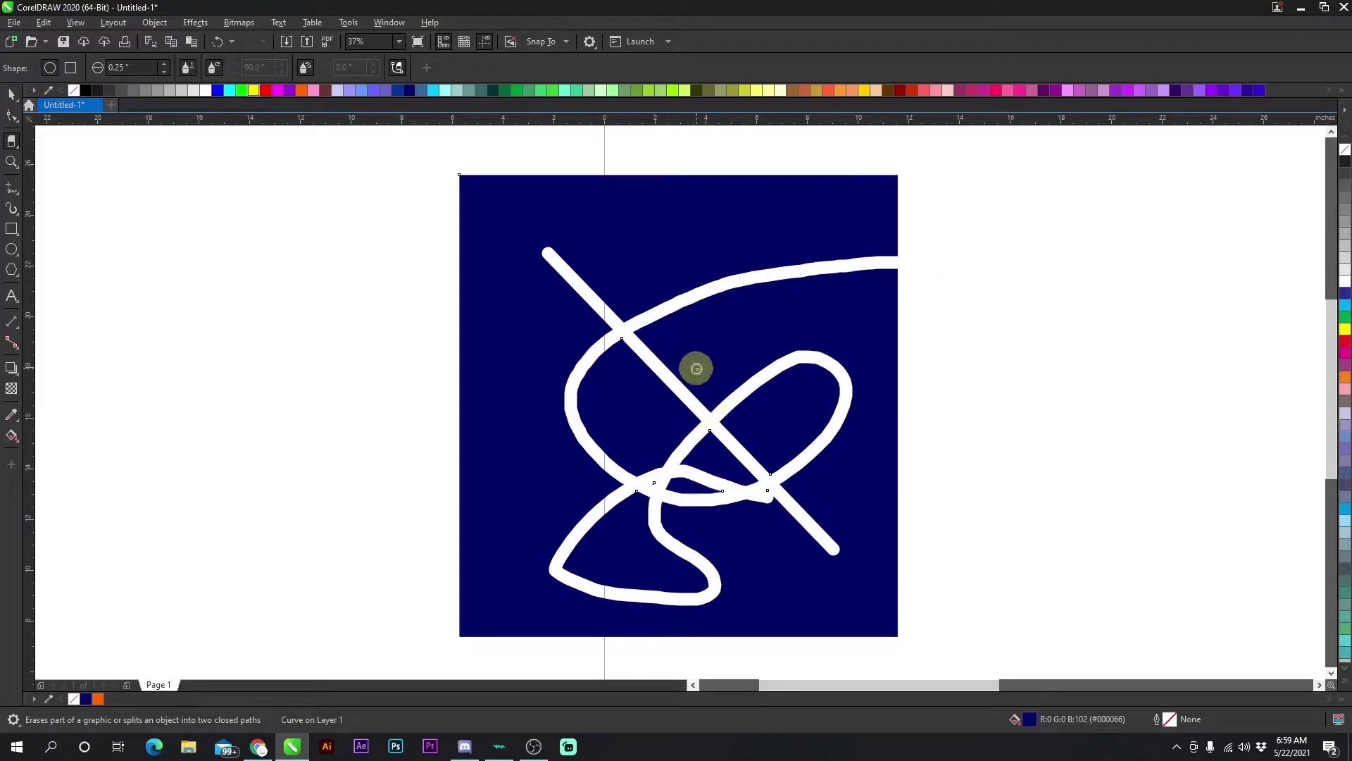
Widen the eraser slightly and erase along the white curve near its crossing
{"action": "scroll", "coordinate": [689, 477], "scroll_direction": "up", "scroll_amount": 5}
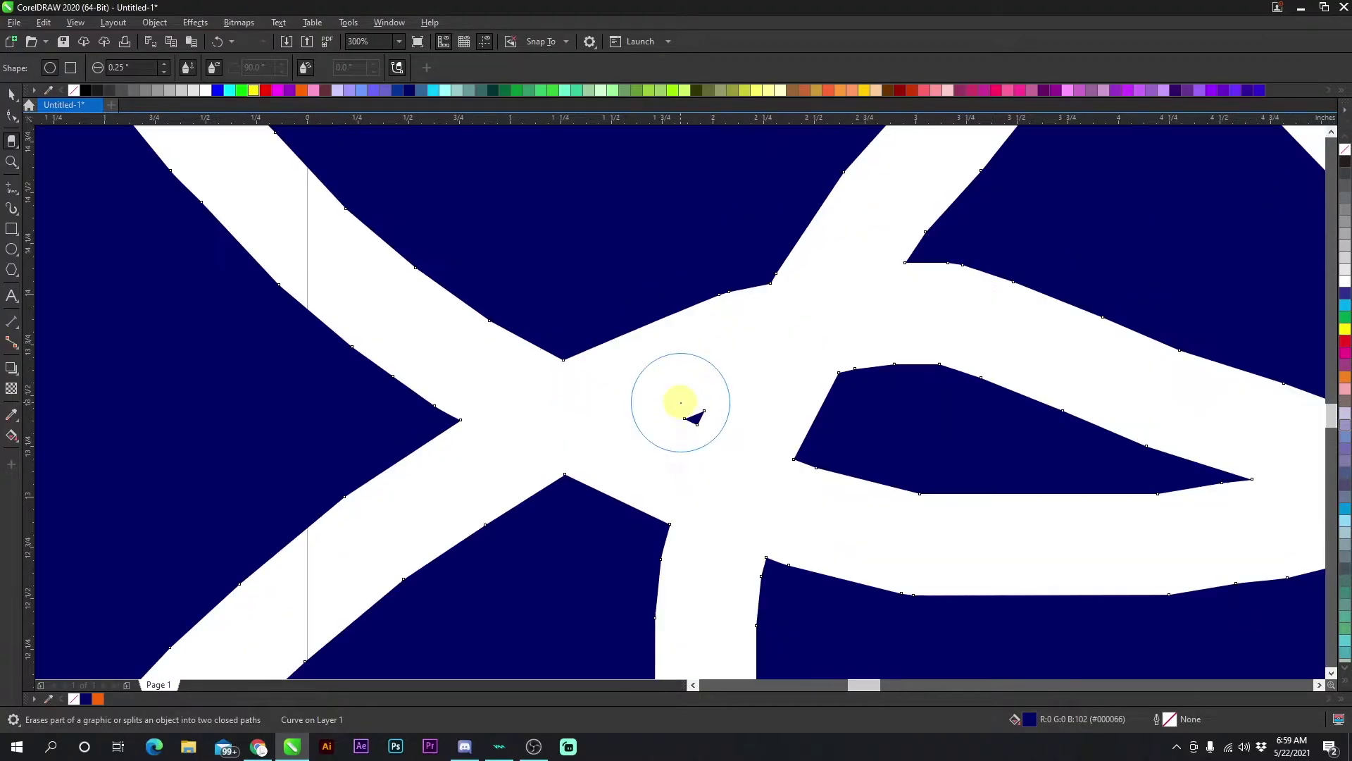
{"action": "scroll", "coordinate": [669, 392], "scroll_direction": "down", "scroll_amount": 2}
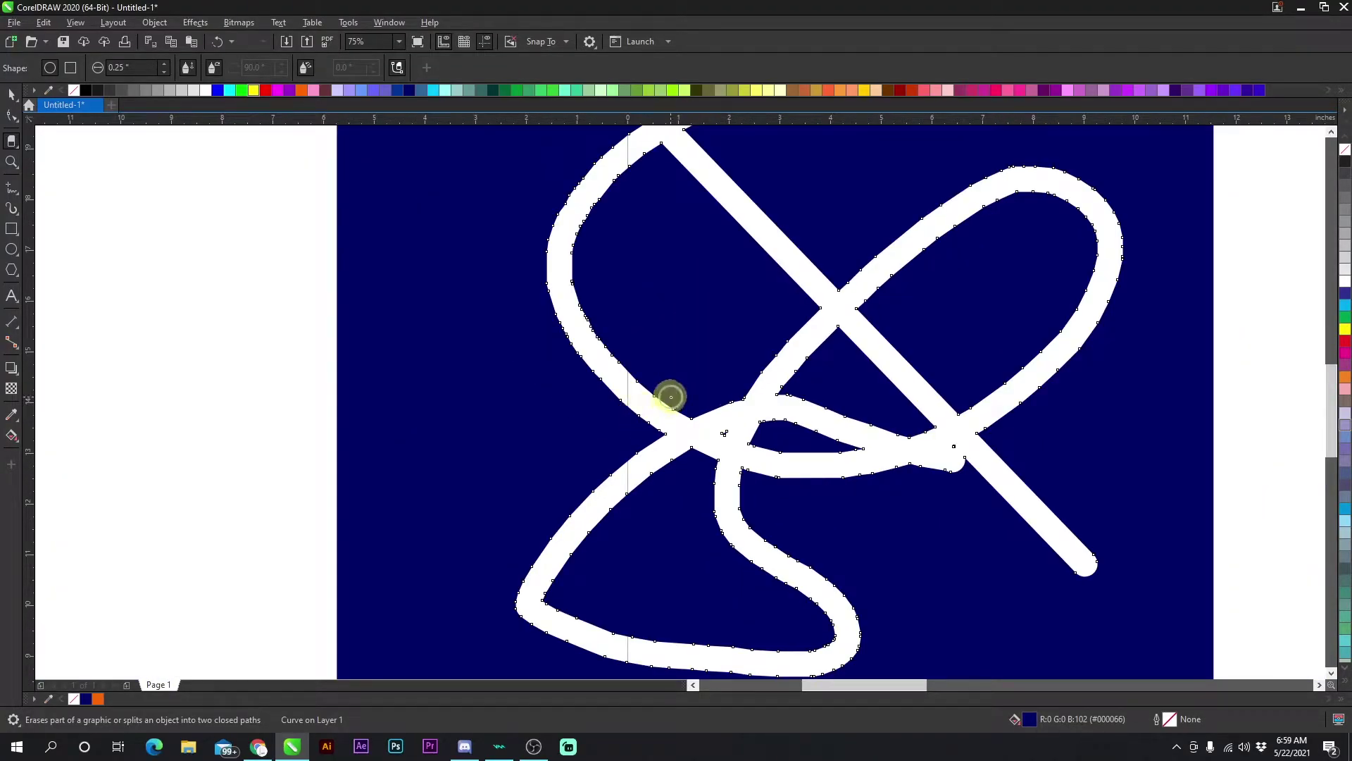
{"action": "scroll", "coordinate": [668, 392], "scroll_direction": "up", "scroll_amount": 2}
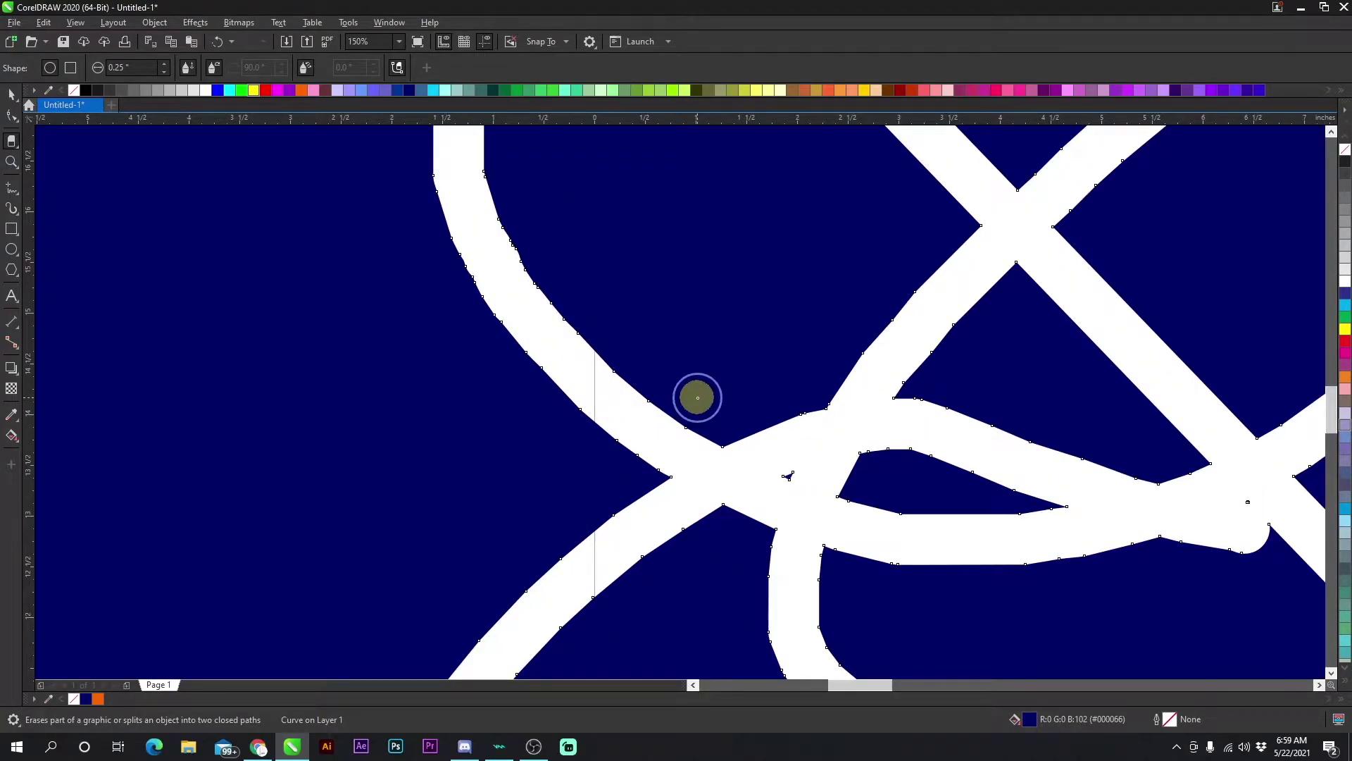
{"action": "left_click", "coordinate": [166, 68]}
{"action": "left_click_drag", "start_coordinate": [508, 339], "coordinate": [530, 297]}
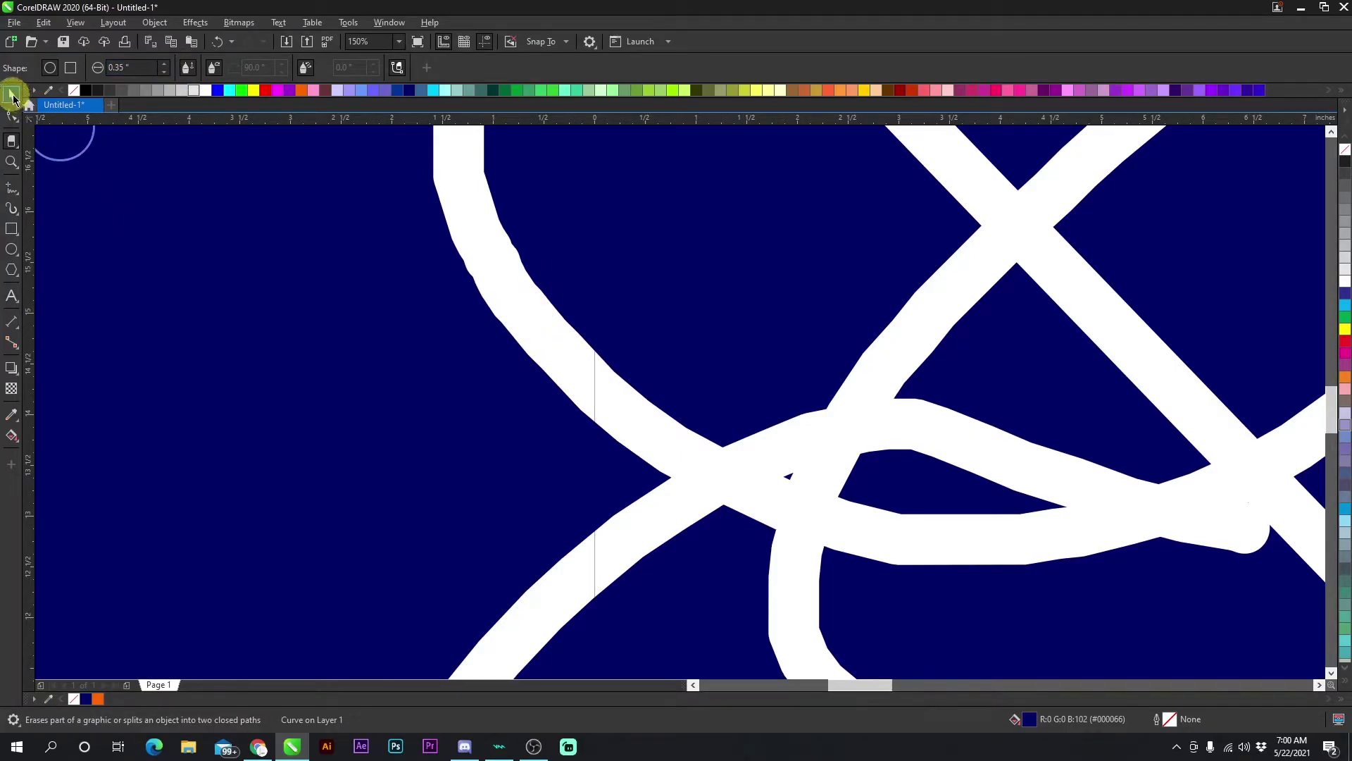
Set the document measurement units to feet
{"action": "left_click", "coordinate": [11, 95]}
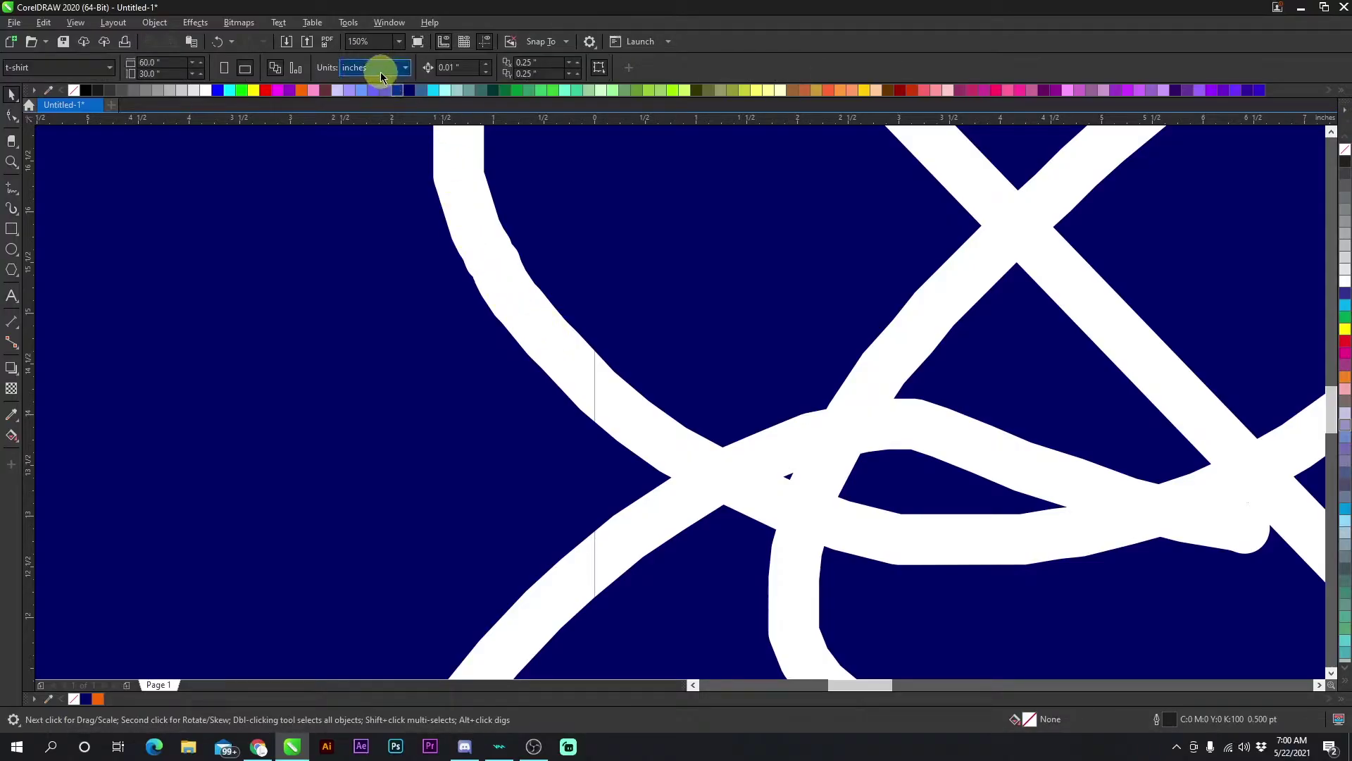
{"action": "left_click", "coordinate": [381, 72]}
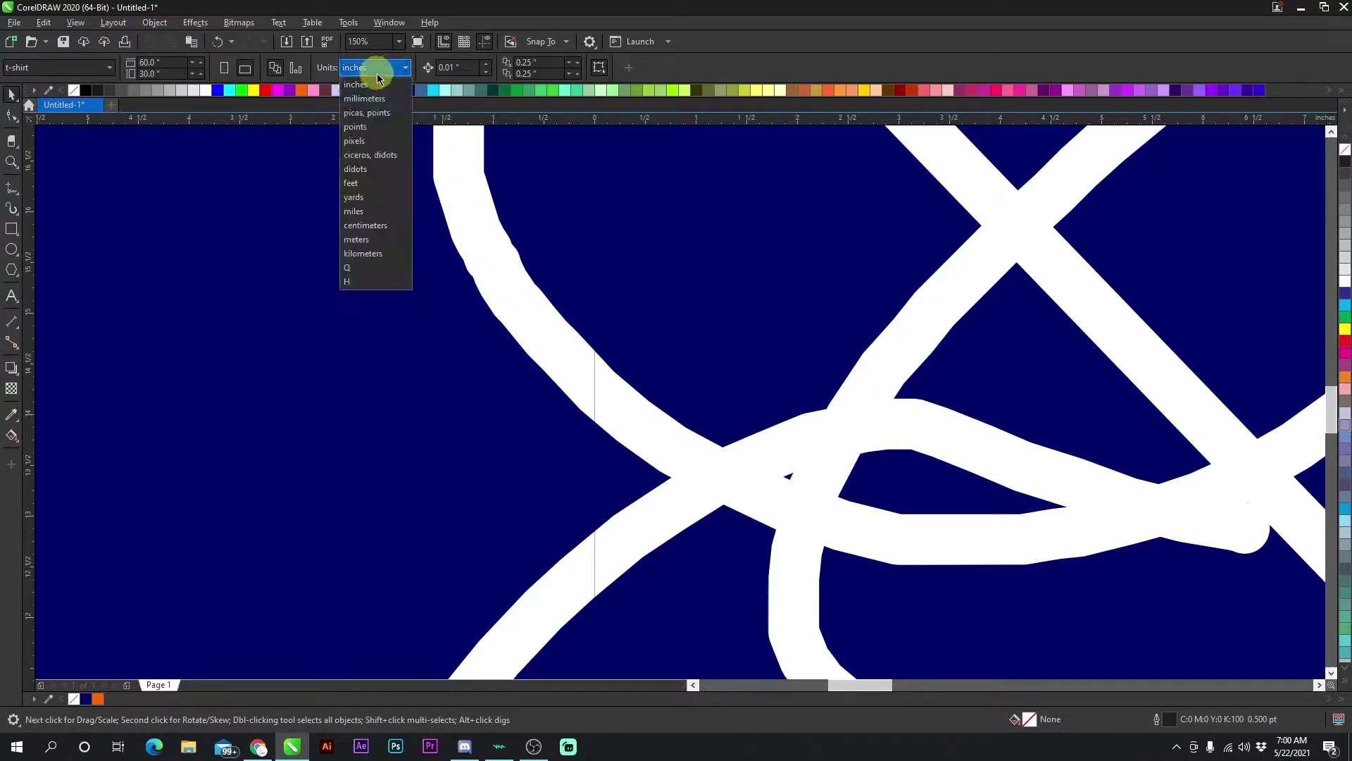
{"action": "left_click", "coordinate": [358, 185]}
{"action": "left_click", "coordinate": [11, 139]}
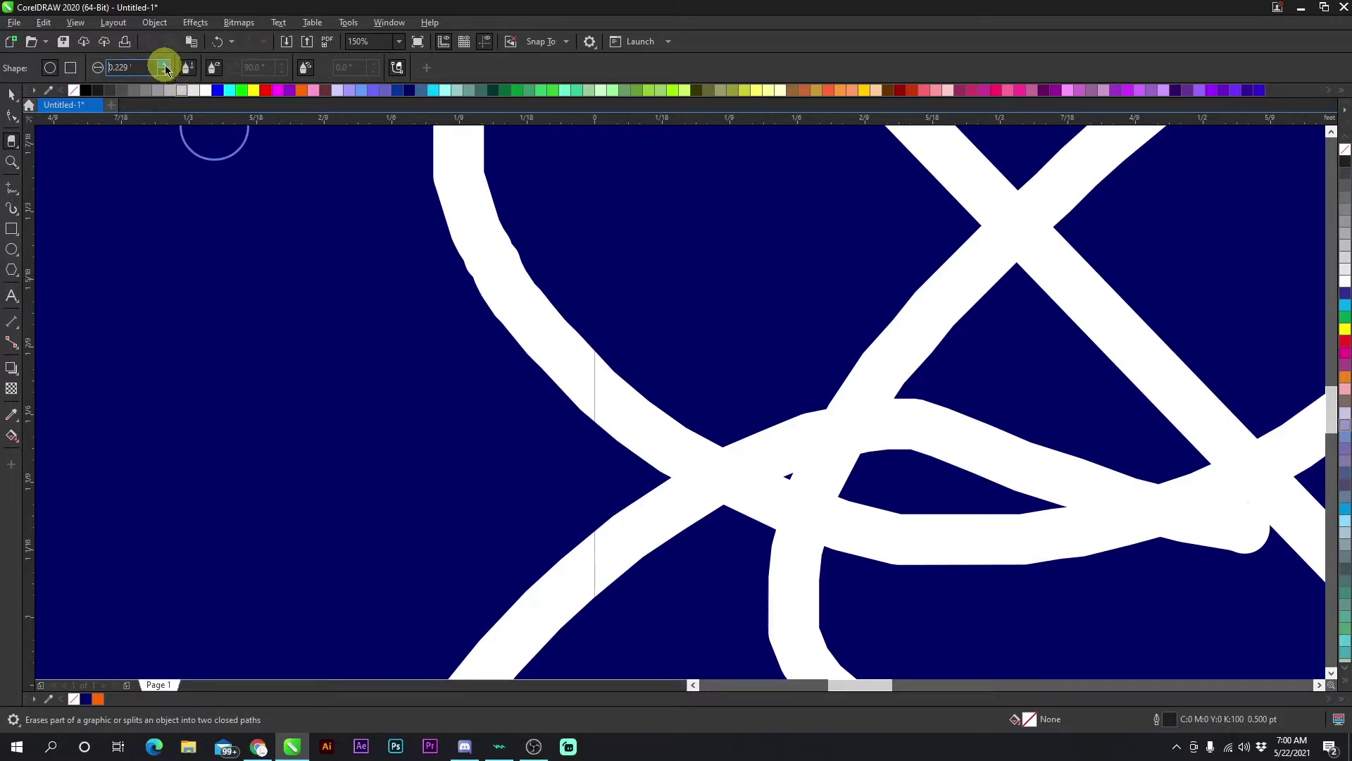
{"action": "scroll", "coordinate": [671, 392], "scroll_direction": "down", "scroll_amount": 5}
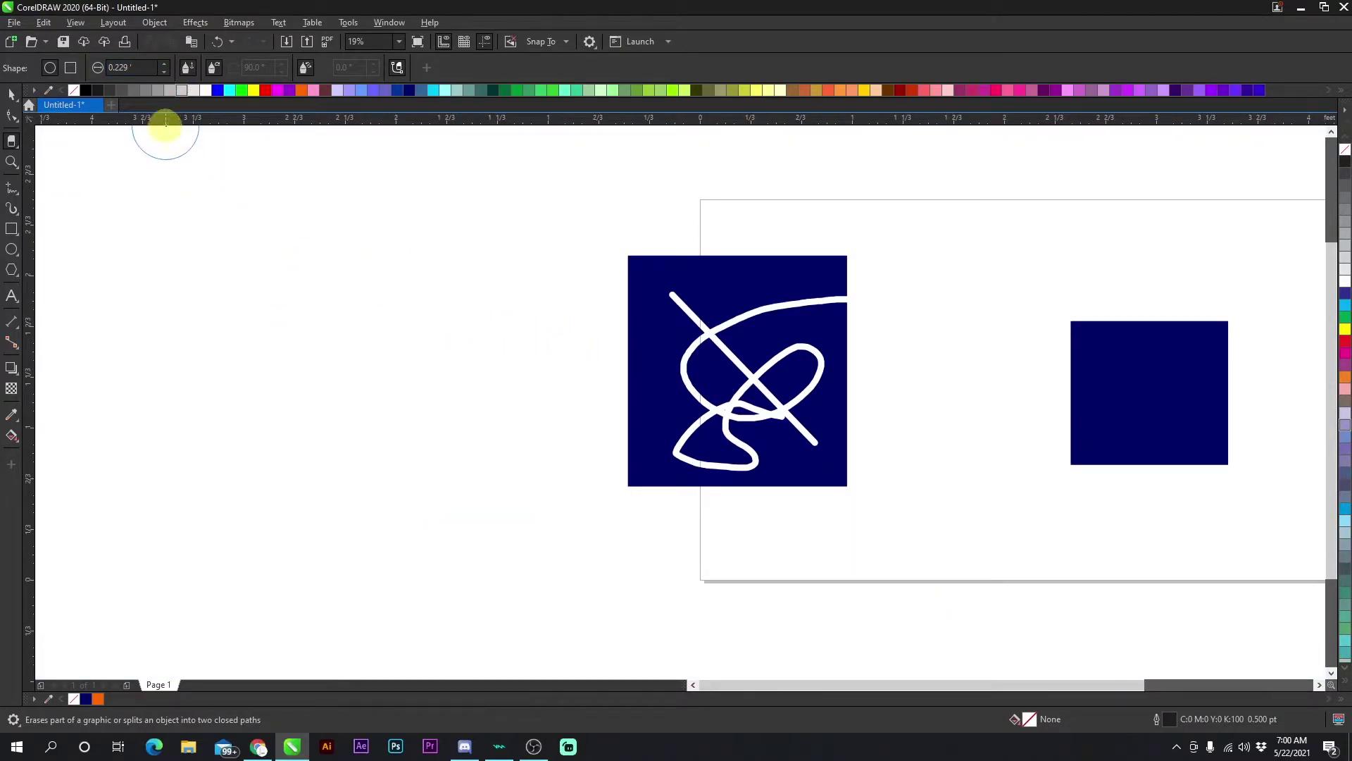
Widen the eraser and erase the lower-left part of the scribbled square
{"action": "left_click", "coordinate": [164, 68]}
{"action": "mouse_move", "coordinate": [311, 374]}
{"action": "left_mouse_down"}
{"action": "mouse_move", "coordinate": [368, 369]}
{"action": "mouse_move", "coordinate": [547, 405]}
{"action": "mouse_move", "coordinate": [581, 391]}
{"action": "mouse_move", "coordinate": [804, 495]}
{"action": "left_mouse_up"}
{"action": "left_click", "coordinate": [12, 161]}
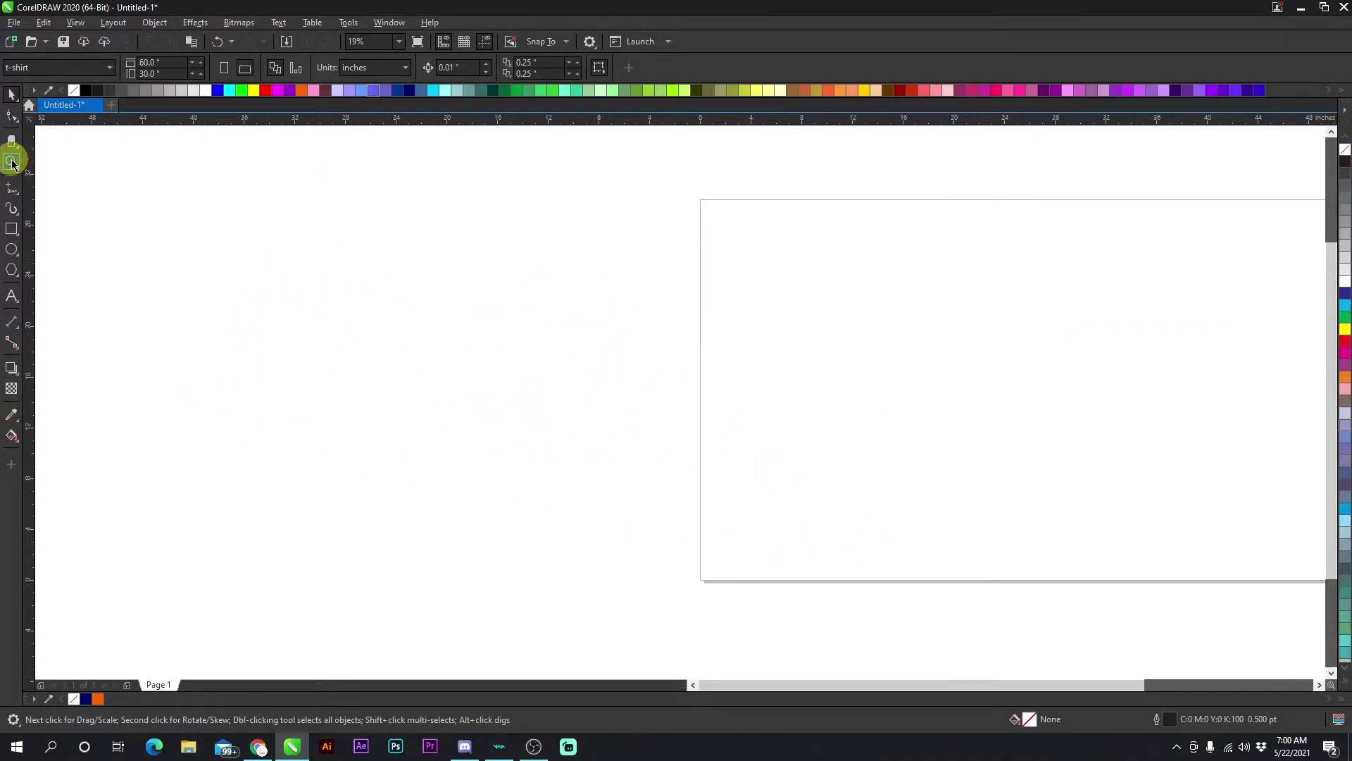
{"action": "left_click", "coordinate": [12, 164]}
{"action": "left_click", "coordinate": [12, 164]}
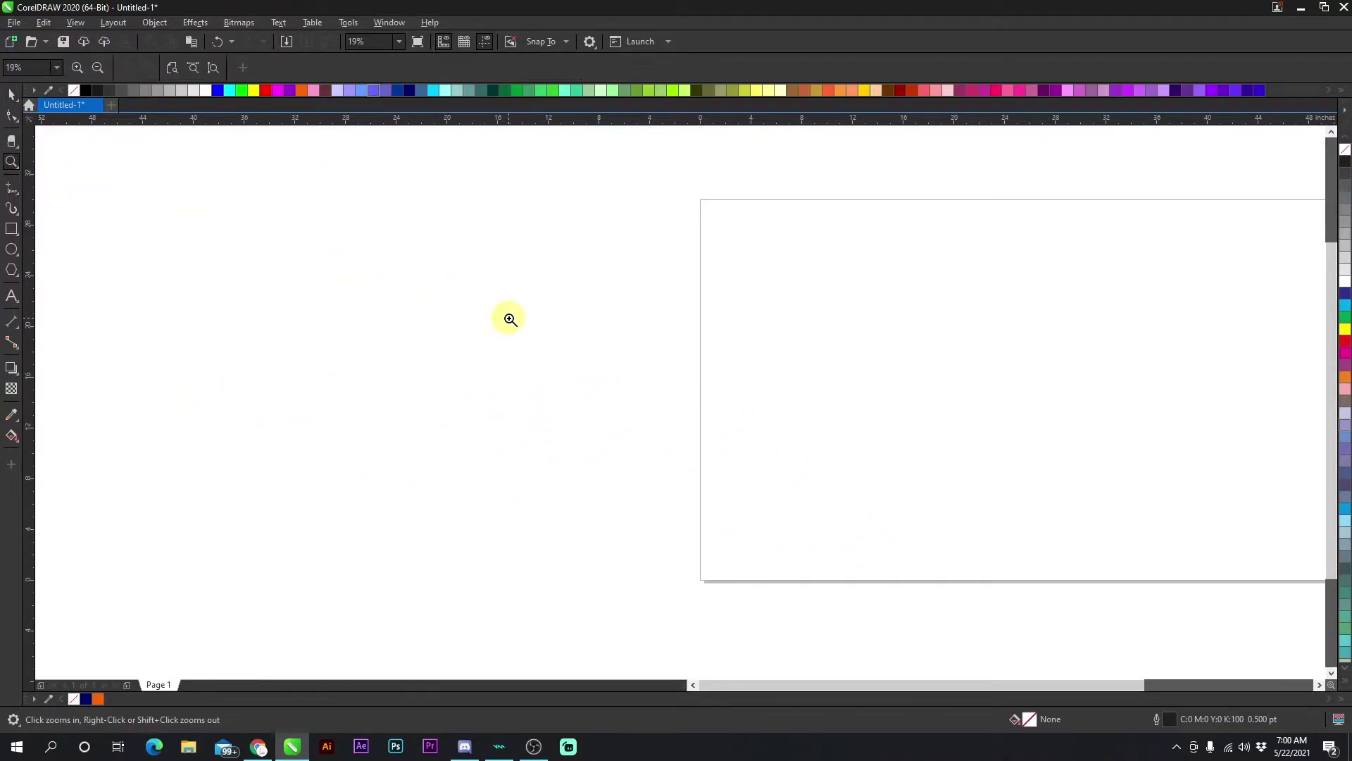
Marquee-zoom in and out until the empty page fills the view
{"action": "scroll", "coordinate": [665, 397], "scroll_direction": "down", "scroll_amount": 2}
{"action": "left_click_drag", "start_coordinate": [955, 495], "coordinate": [955, 495]}
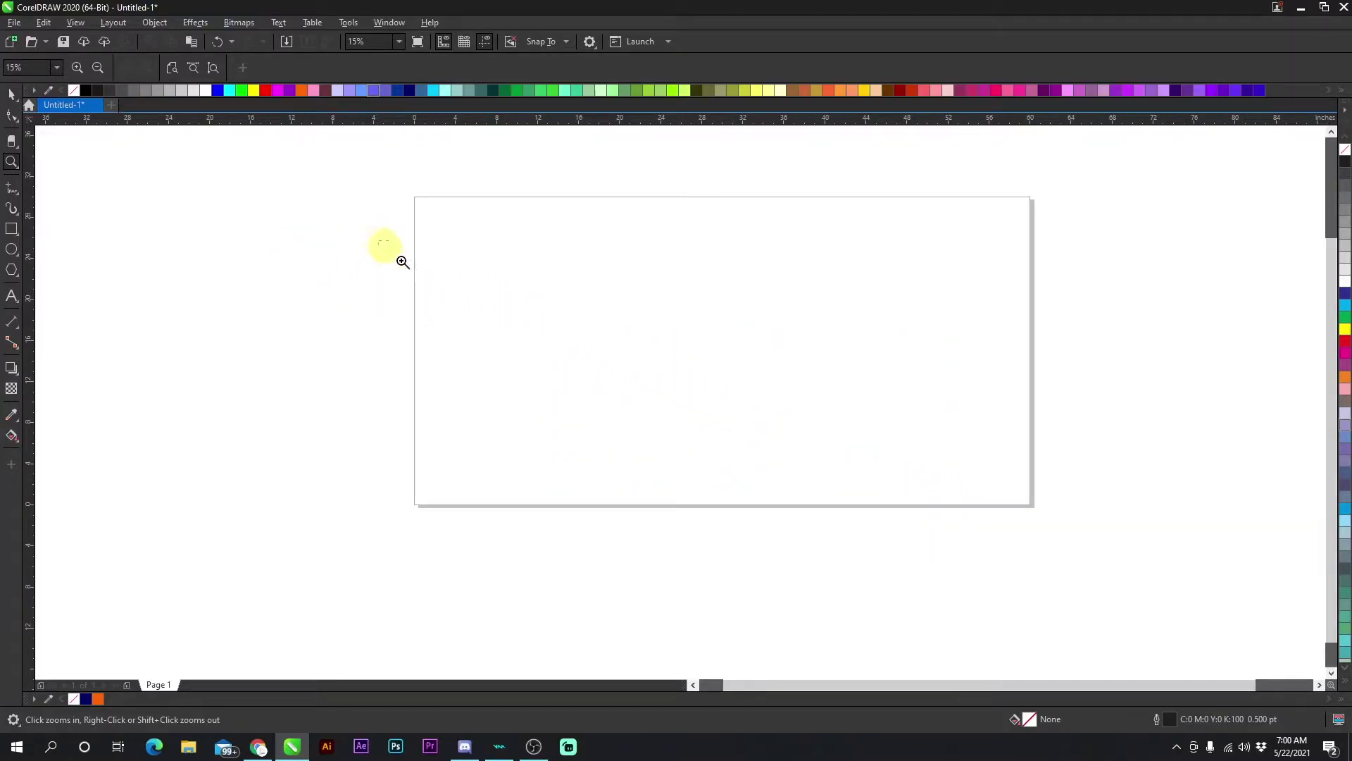
{"action": "left_click_drag", "start_coordinate": [402, 261], "coordinate": [682, 400]}
{"action": "left_click_drag", "start_coordinate": [456, 284], "coordinate": [831, 474]}
{"action": "scroll", "coordinate": [831, 474], "scroll_direction": "down", "scroll_amount": 4}
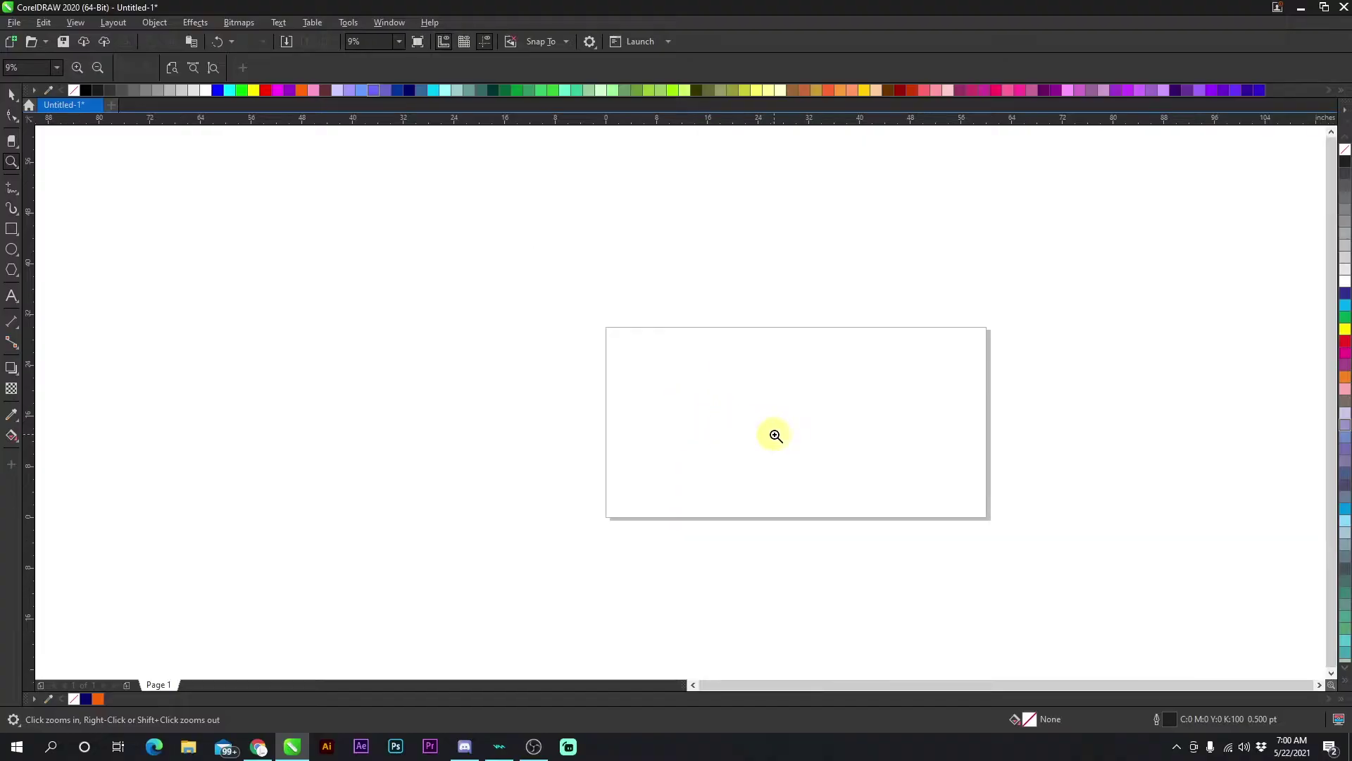
{"action": "scroll", "coordinate": [759, 422], "scroll_direction": "up", "scroll_amount": 1}
{"action": "left_click_drag", "start_coordinate": [559, 326], "coordinate": [921, 515]}
{"action": "scroll", "coordinate": [920, 515], "scroll_direction": "down", "scroll_amount": 1}
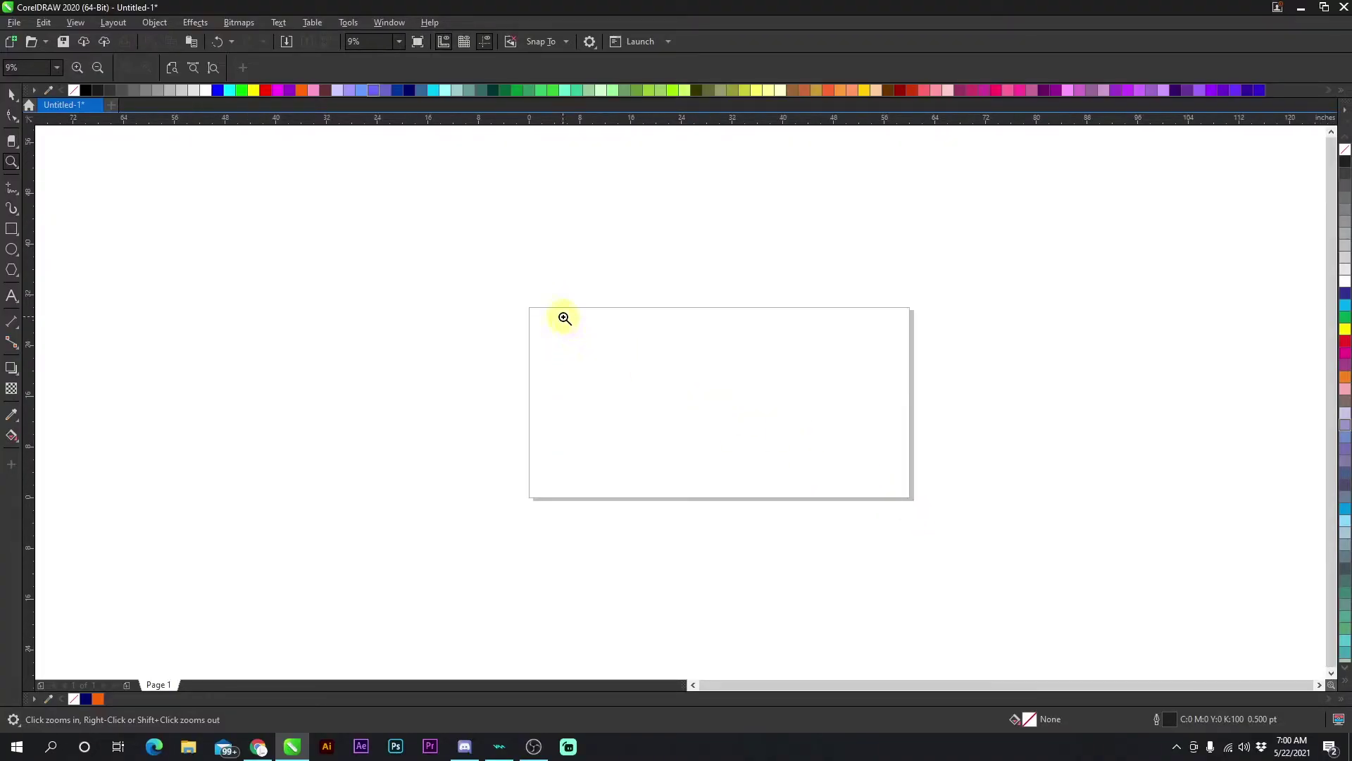
{"action": "right_click", "coordinate": [838, 458]}
{"action": "left_click", "coordinate": [761, 415]}
{"action": "left_click", "coordinate": [679, 400]}
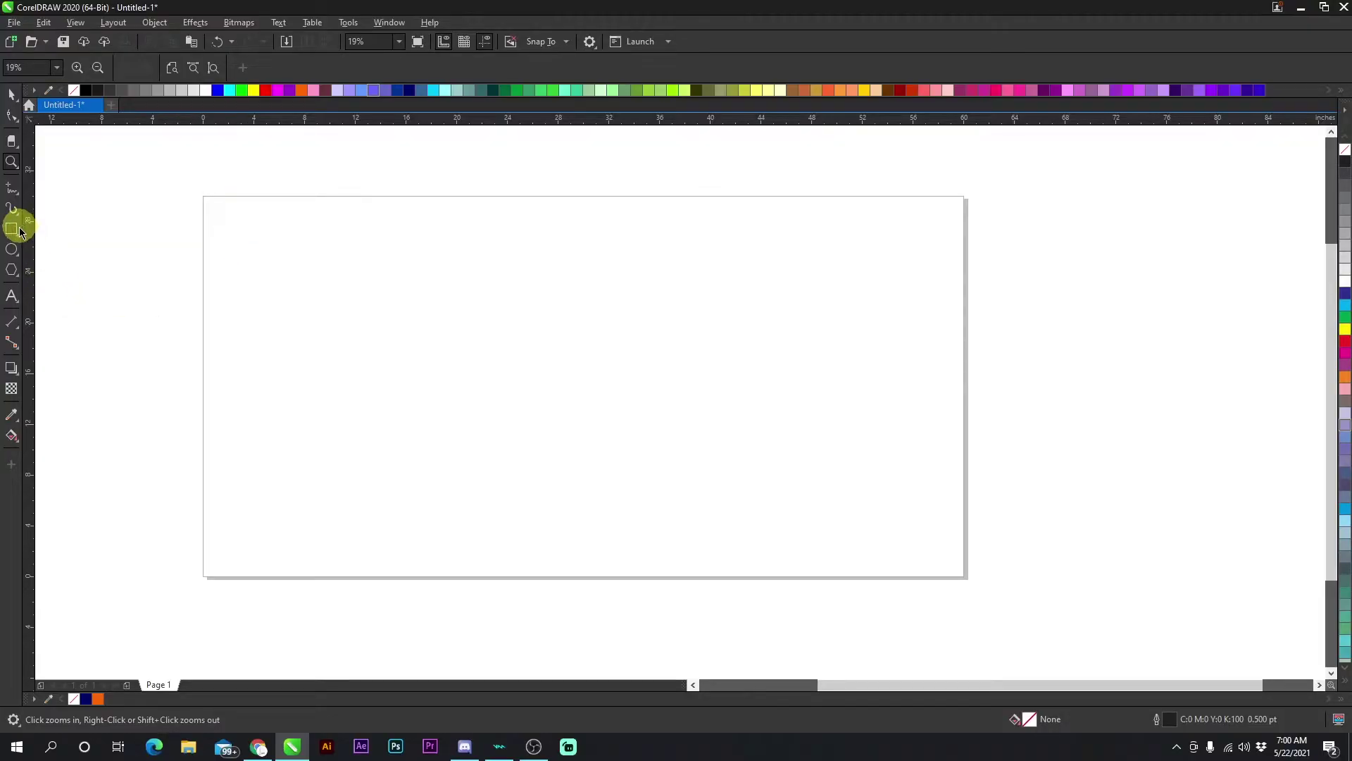
{"action": "left_click", "coordinate": [19, 231]}
Draw a rectangle in the upper-left area, filled dark grey with no outline
{"action": "mouse_move", "coordinate": [303, 247]}
{"action": "left_mouse_down"}
{"action": "mouse_move", "coordinate": [625, 410]}
{"action": "mouse_move", "coordinate": [620, 427]}
{"action": "left_mouse_up"}
{"action": "left_click", "coordinate": [11, 94]}
{"action": "left_click", "coordinate": [108, 90]}
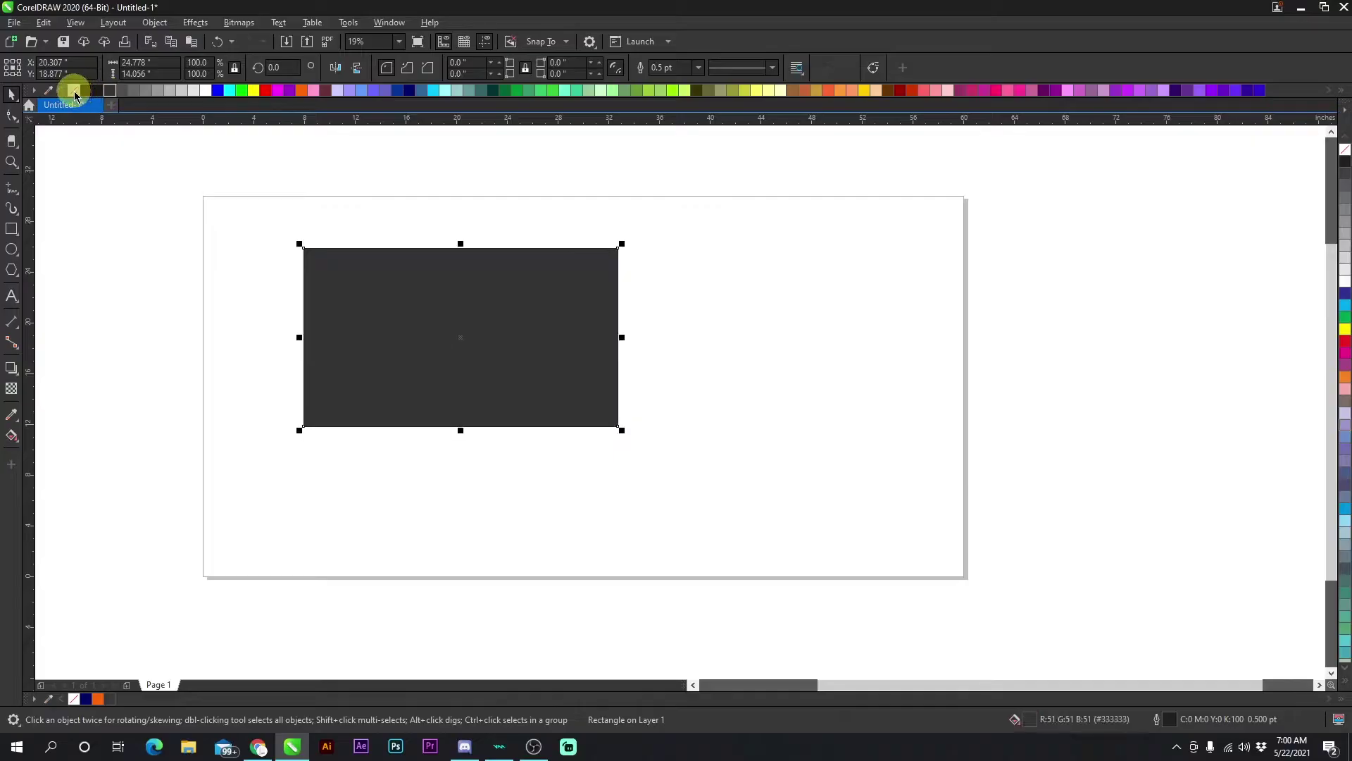
{"action": "right_click", "coordinate": [73, 90]}
{"action": "left_click", "coordinate": [474, 294]}
{"action": "key", "text": "Escape"}
Zoom in on the dark grey rectangle
{"action": "scroll", "coordinate": [691, 407], "scroll_direction": "up", "scroll_amount": 3}
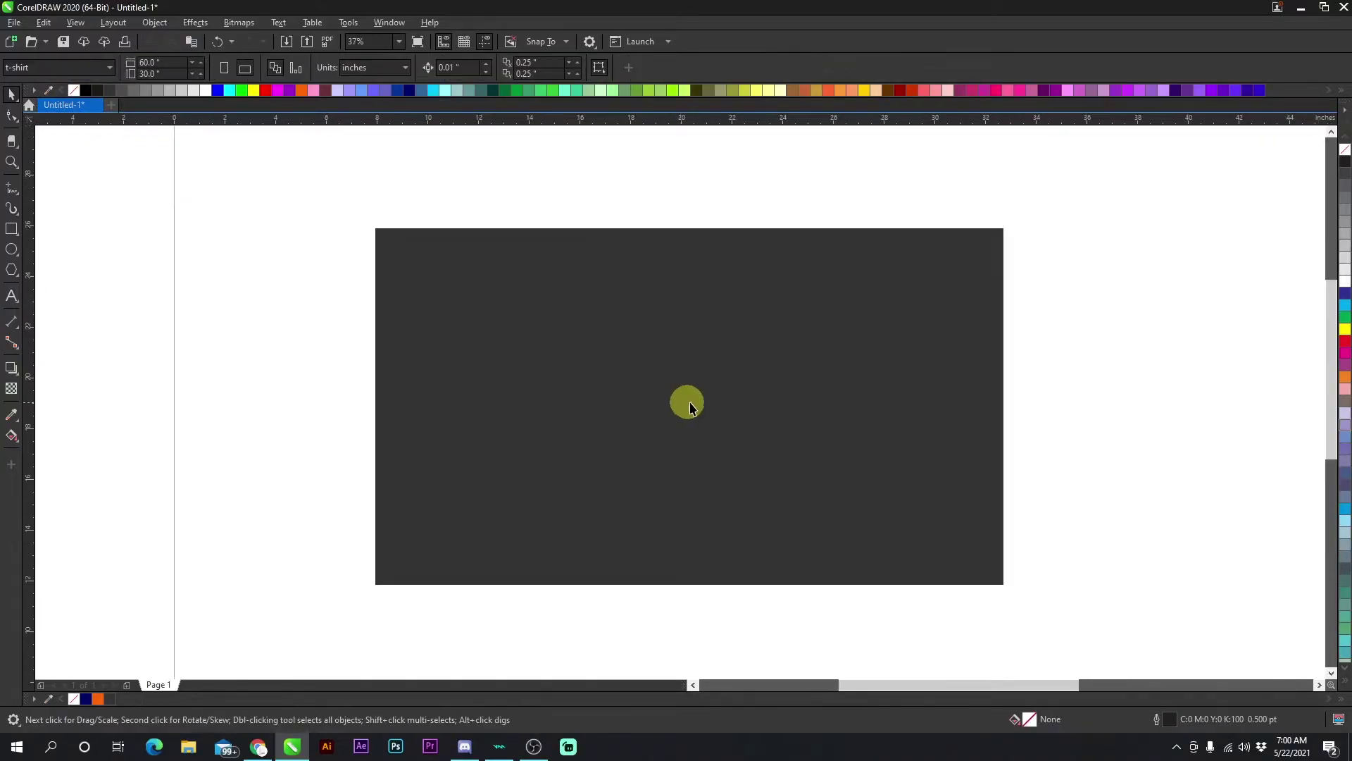
{"action": "scroll", "coordinate": [694, 397], "scroll_direction": "up", "scroll_amount": 3}
{"action": "scroll", "coordinate": [680, 402], "scroll_direction": "down", "scroll_amount": 3}
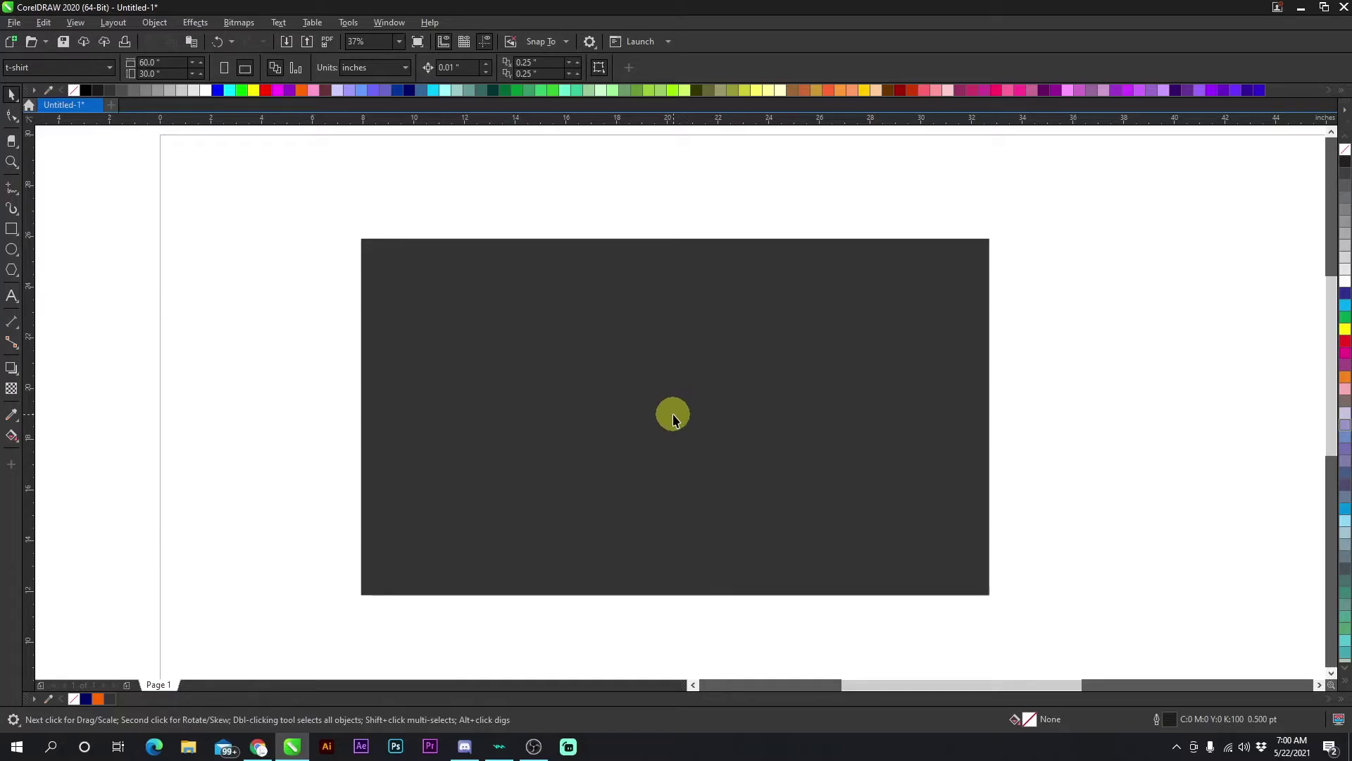
{"action": "scroll", "coordinate": [673, 418], "scroll_direction": "up", "scroll_amount": 2}
{"action": "scroll", "coordinate": [687, 423], "scroll_direction": "down", "scroll_amount": 4}
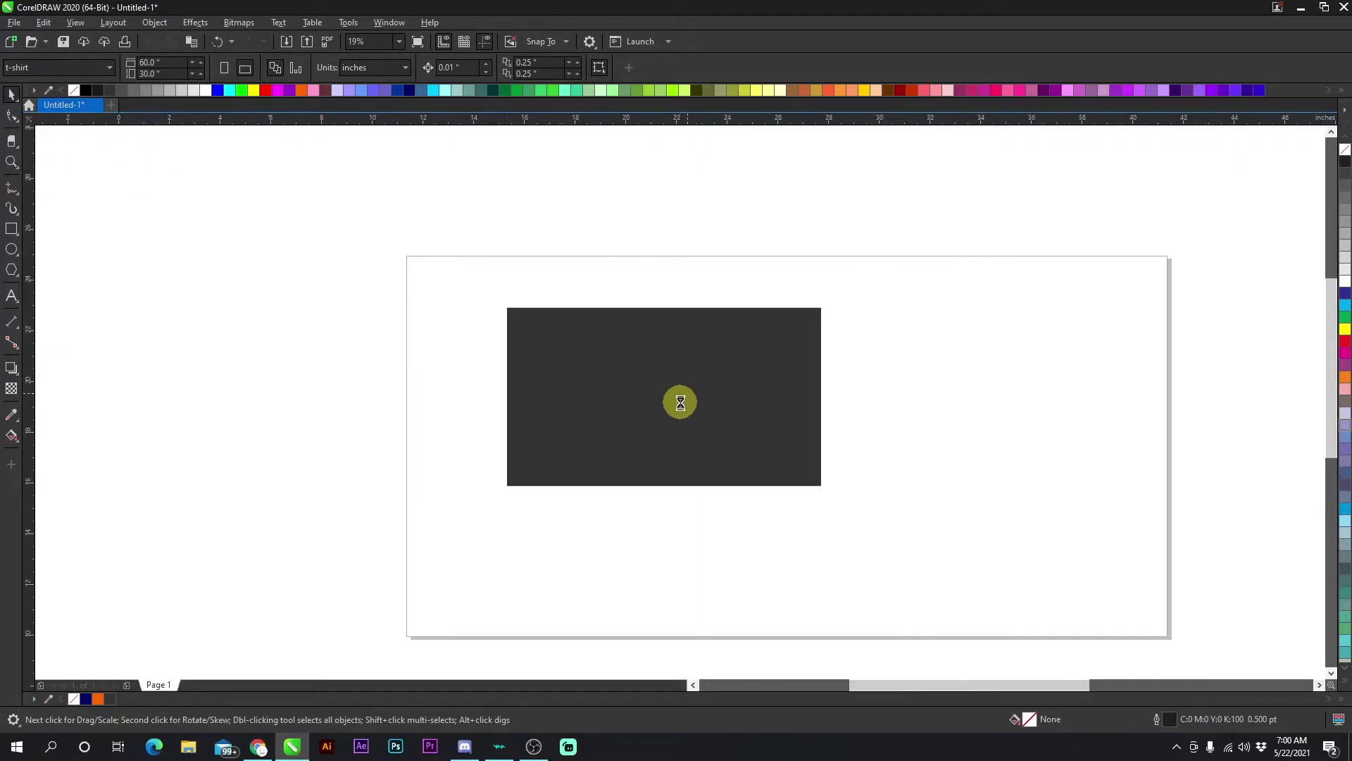
{"action": "scroll", "coordinate": [683, 402], "scroll_direction": "up", "scroll_amount": 2}
{"action": "left_click", "coordinate": [12, 163]}
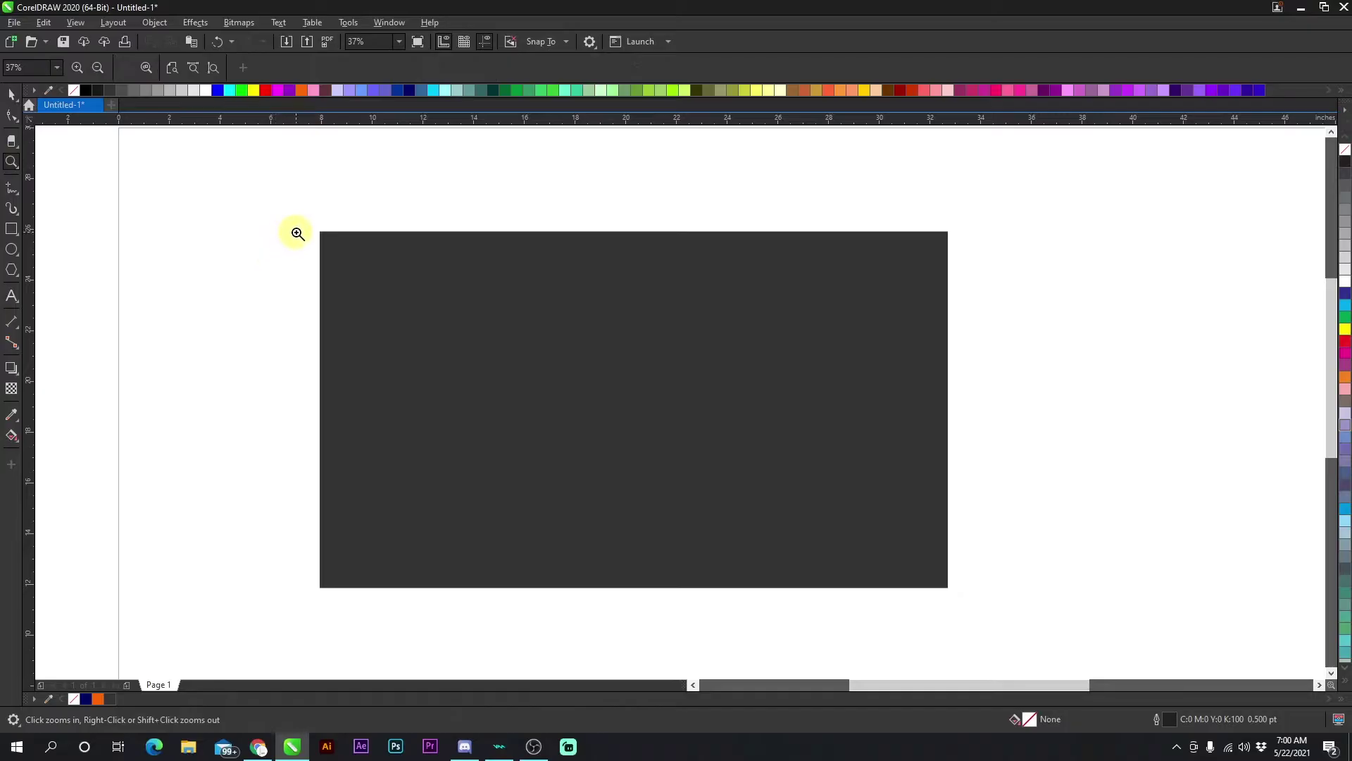
{"action": "left_click_drag", "start_coordinate": [299, 223], "coordinate": [983, 597]}
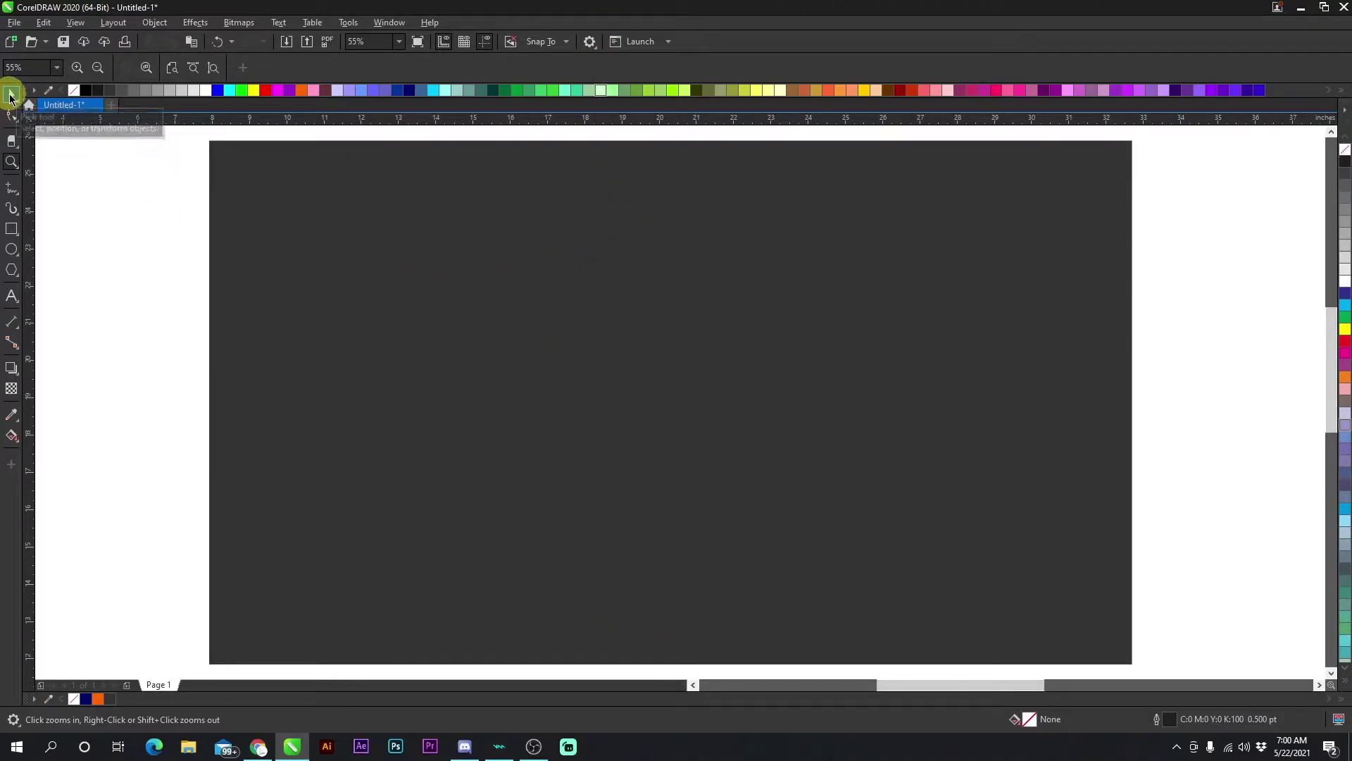
{"action": "left_click", "coordinate": [10, 97]}
{"action": "scroll", "coordinate": [331, 291], "scroll_direction": "down", "scroll_amount": 2}
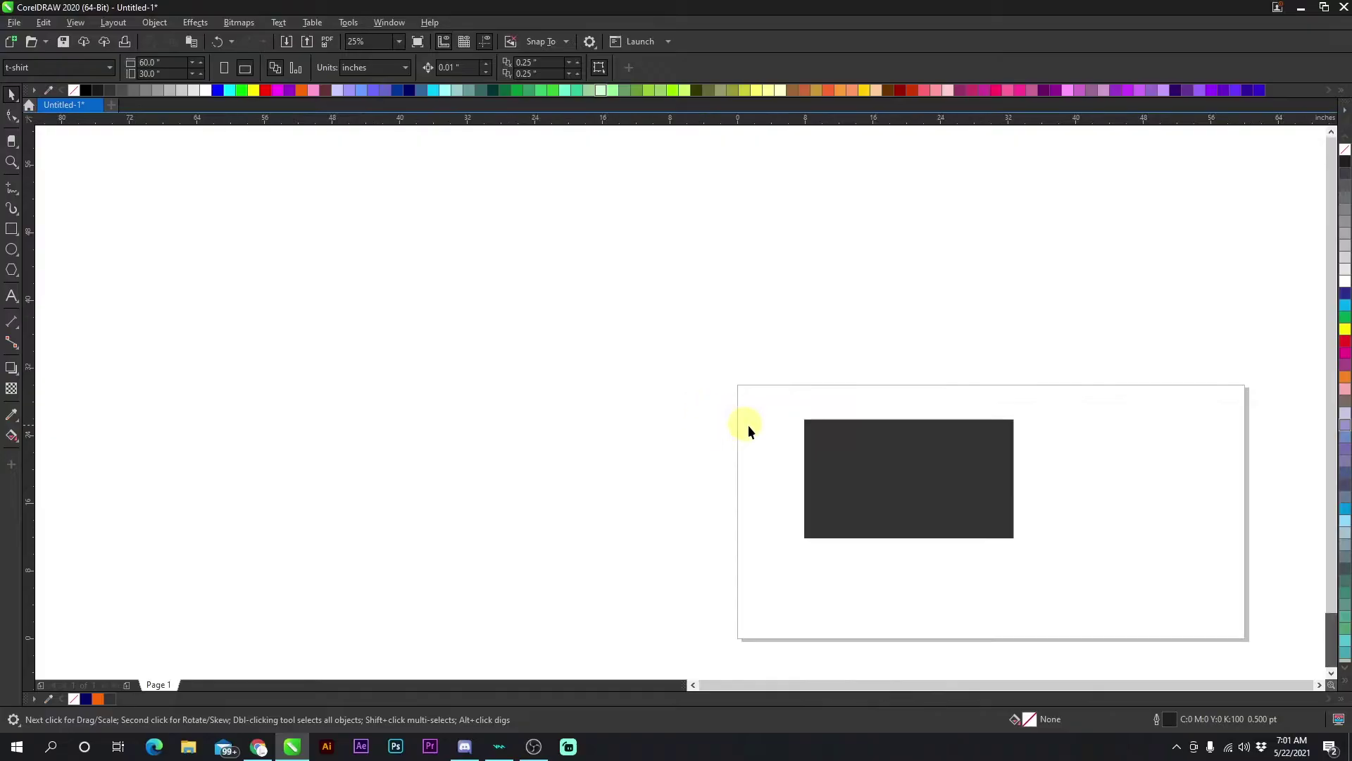
{"action": "scroll", "coordinate": [898, 472], "scroll_direction": "up", "scroll_amount": 1}
Move the banana artwork further left on the page
{"action": "left_click", "coordinate": [681, 402]}
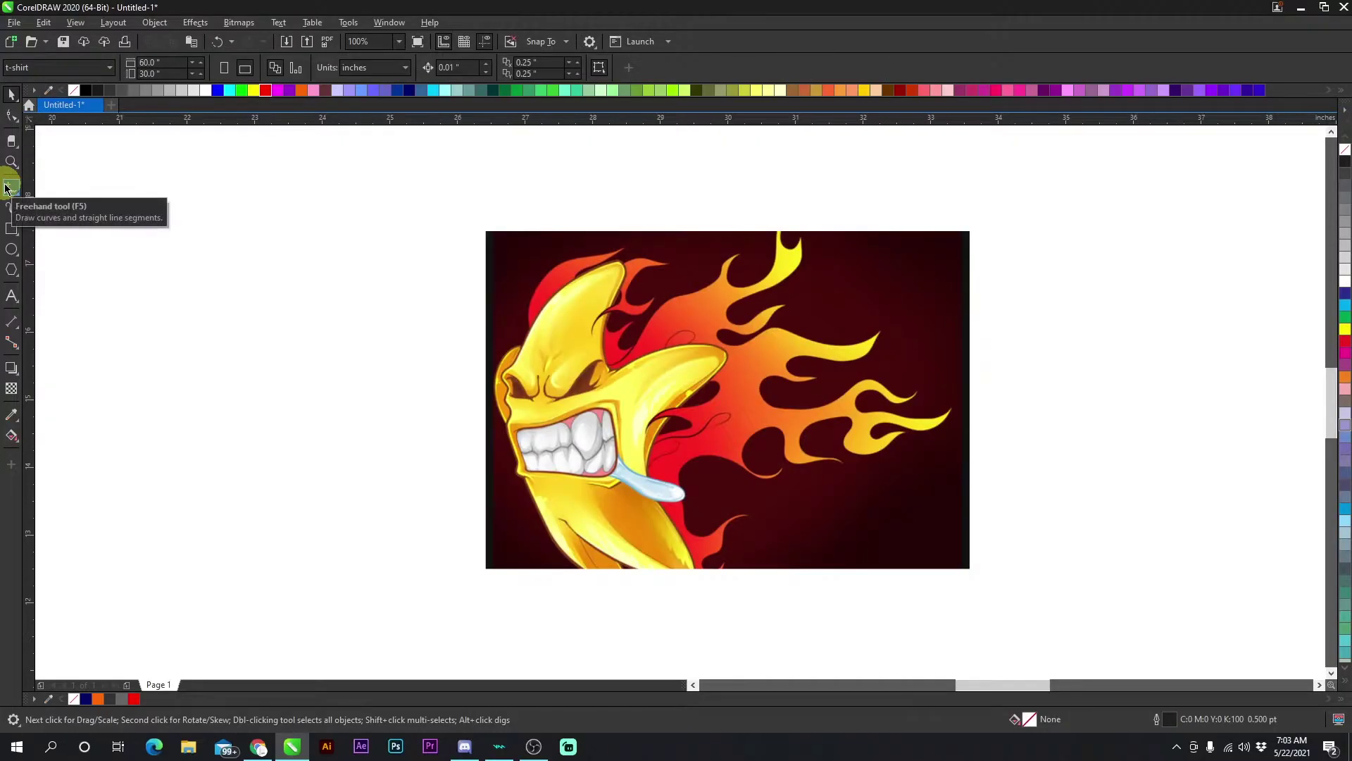
{"action": "left_click", "coordinate": [8, 189]}
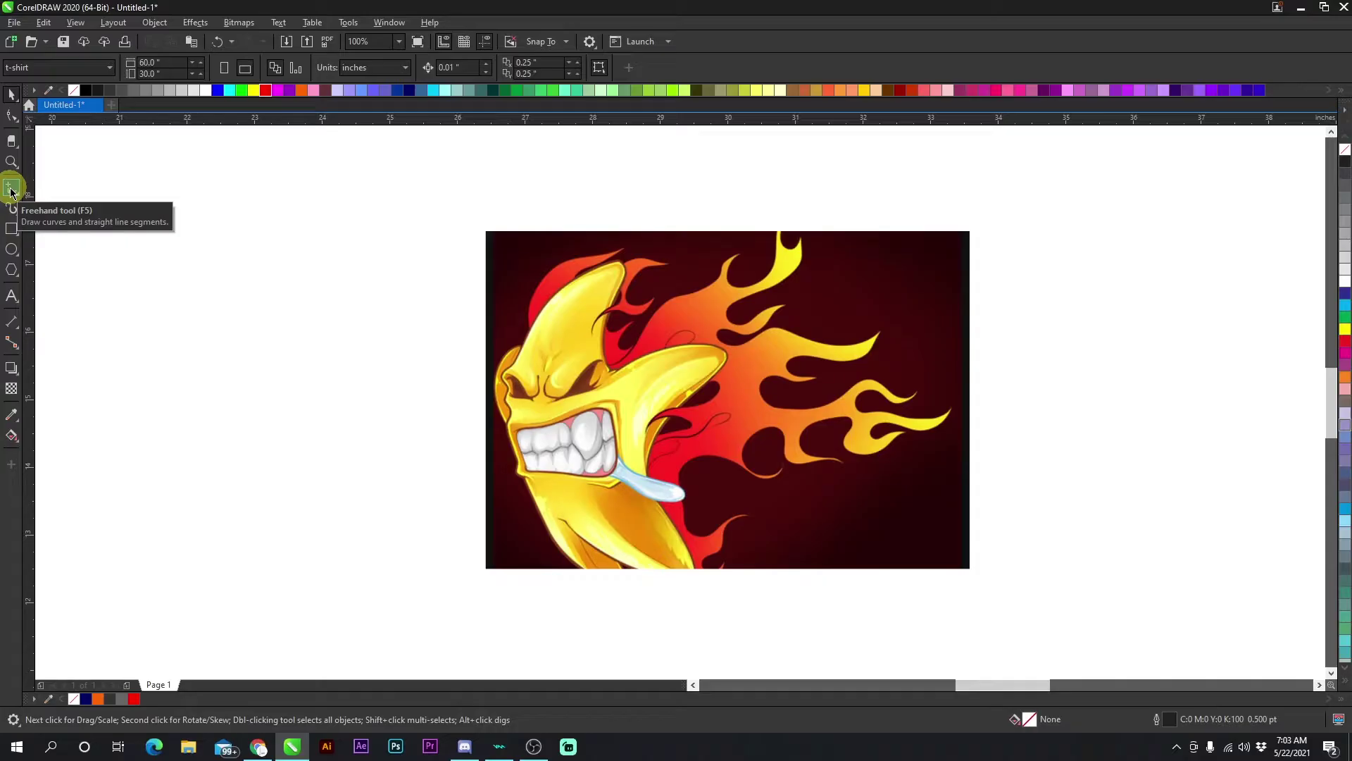
{"action": "left_click_drag", "start_coordinate": [806, 454], "coordinate": [618, 418]}
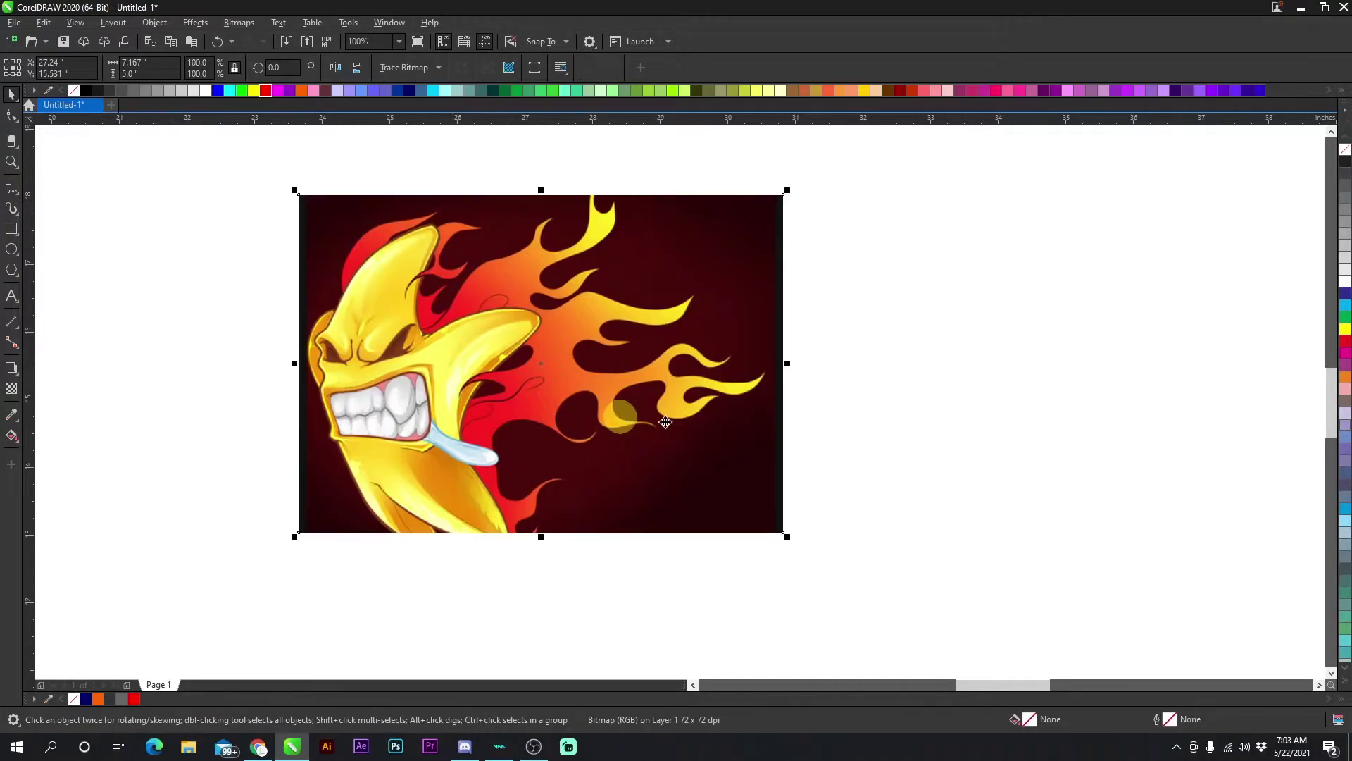
{"action": "left_click", "coordinate": [855, 408]}
{"action": "key", "text": "Escape"}
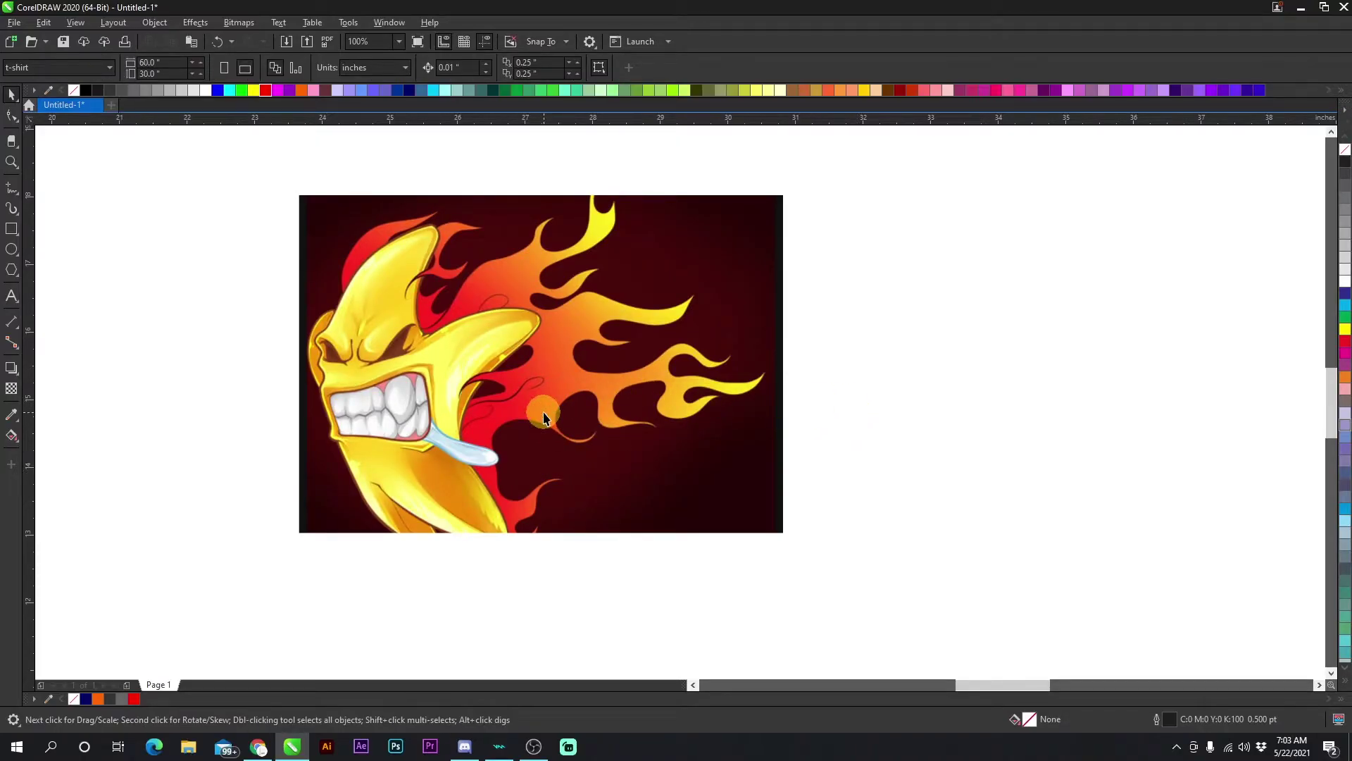
Trace a freehand outline around the flames and down the banana's edge
{"action": "left_click", "coordinate": [10, 188]}
{"action": "scroll", "coordinate": [680, 402], "scroll_direction": "up", "scroll_amount": 1}
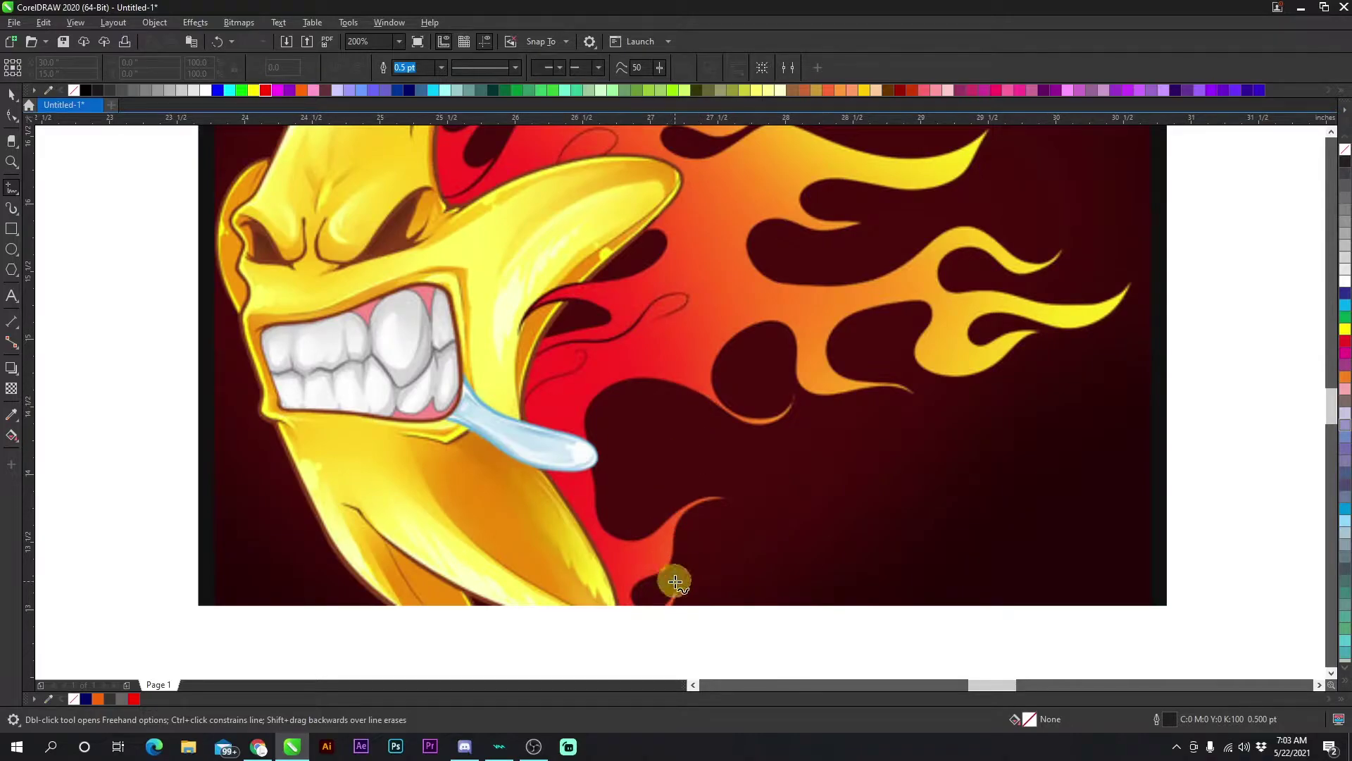
{"action": "mouse_move", "coordinate": [634, 603]}
{"action": "left_mouse_down"}
{"action": "mouse_move", "coordinate": [727, 499]}
{"action": "mouse_move", "coordinate": [635, 534]}
{"action": "mouse_move", "coordinate": [590, 511]}
{"action": "mouse_move", "coordinate": [605, 401]}
{"action": "mouse_move", "coordinate": [661, 388]}
{"action": "mouse_move", "coordinate": [778, 423]}
{"action": "mouse_move", "coordinate": [796, 402]}
{"action": "mouse_move", "coordinate": [773, 410]}
{"action": "mouse_move", "coordinate": [729, 393]}
{"action": "mouse_move", "coordinate": [738, 335]}
{"action": "mouse_move", "coordinate": [779, 335]}
{"action": "mouse_move", "coordinate": [802, 375]}
{"action": "mouse_move", "coordinate": [873, 409]}
{"action": "mouse_move", "coordinate": [919, 397]}
{"action": "mouse_move", "coordinate": [848, 329]}
{"action": "mouse_move", "coordinate": [912, 353]}
{"action": "mouse_move", "coordinate": [1021, 349]}
{"action": "mouse_move", "coordinate": [1039, 273]}
{"action": "mouse_move", "coordinate": [652, 218]}
{"action": "left_mouse_up"}
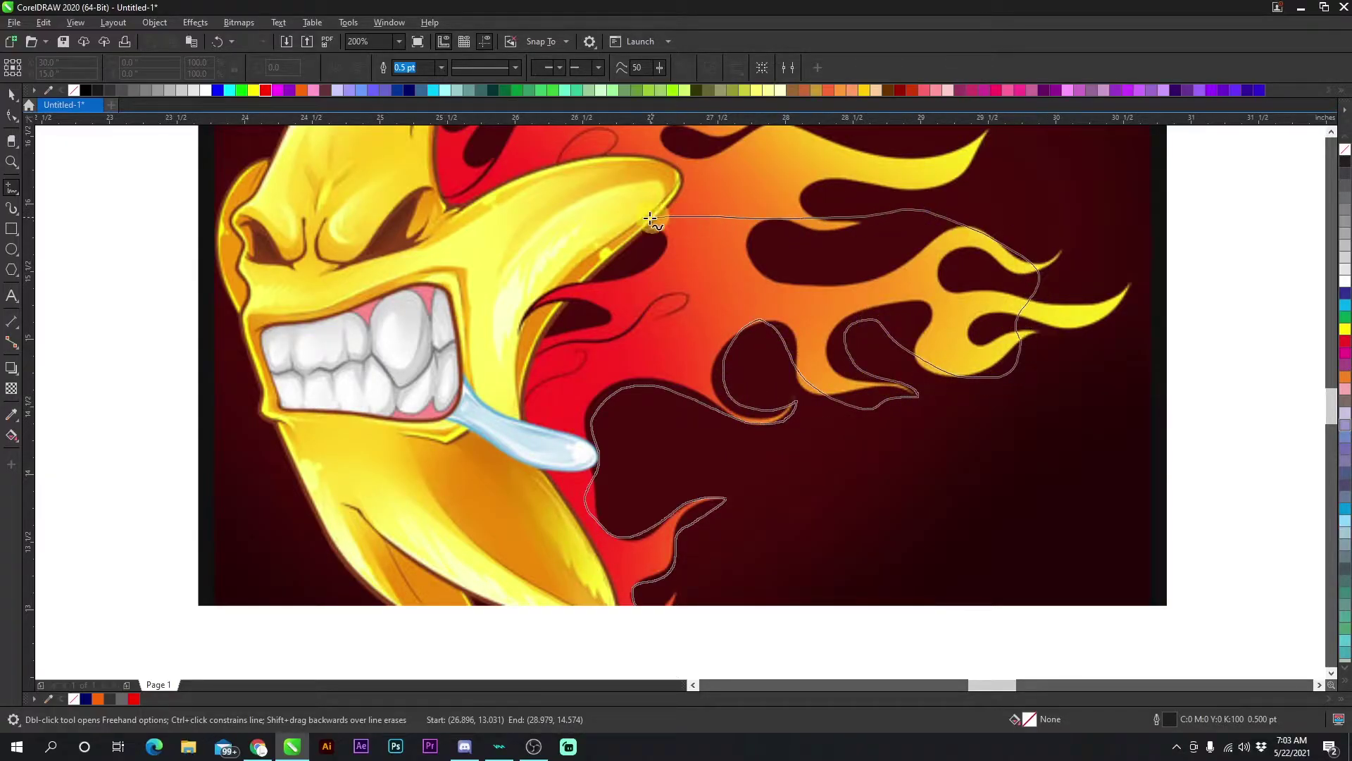
{"action": "mouse_move", "coordinate": [467, 369]}
{"action": "left_mouse_down"}
{"action": "mouse_move", "coordinate": [450, 469]}
{"action": "mouse_move", "coordinate": [472, 517]}
{"action": "mouse_move", "coordinate": [638, 605]}
{"action": "left_mouse_up"}
Join the traced curve's end nodes into a closed shape and fill it light gray
{"action": "scroll", "coordinate": [662, 404], "scroll_direction": "up", "scroll_amount": 2}
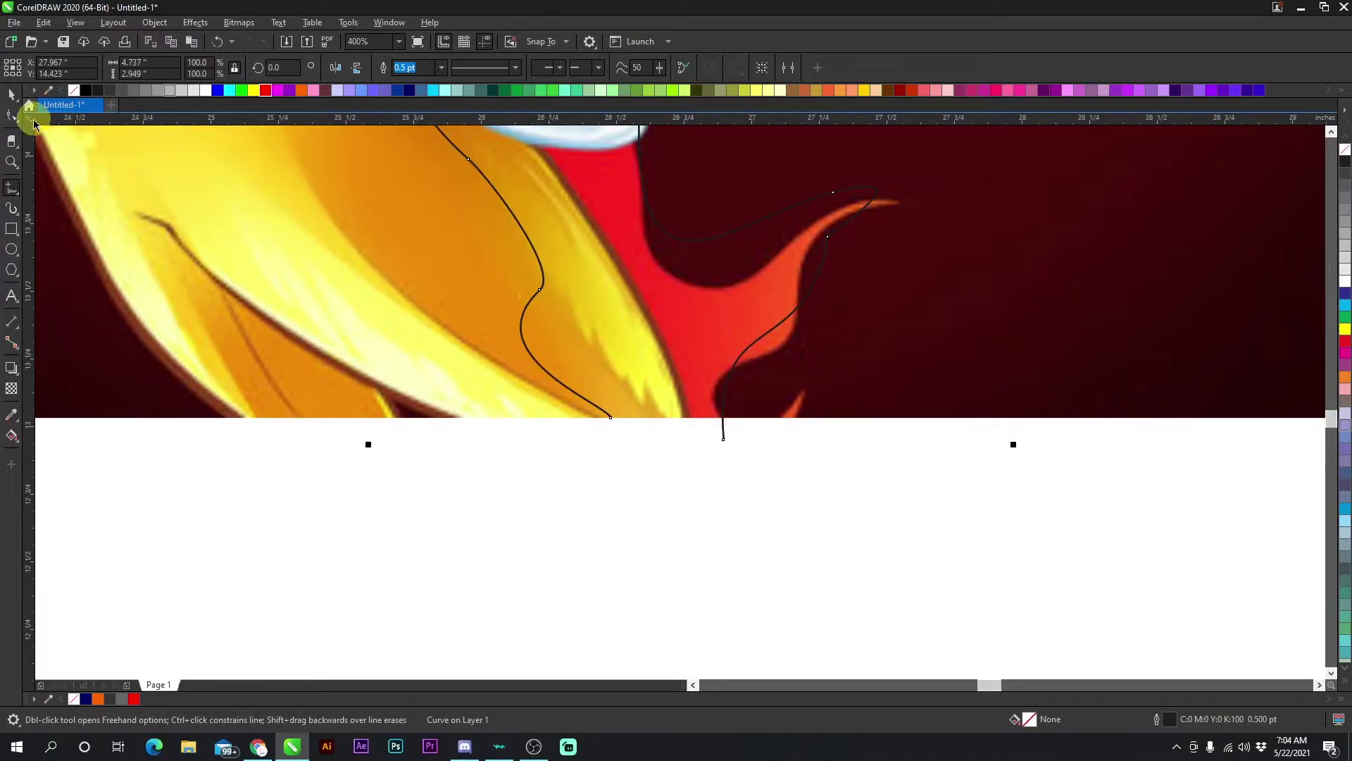
{"action": "left_click", "coordinate": [12, 118]}
{"action": "scroll", "coordinate": [650, 428], "scroll_direction": "up", "scroll_amount": 2}
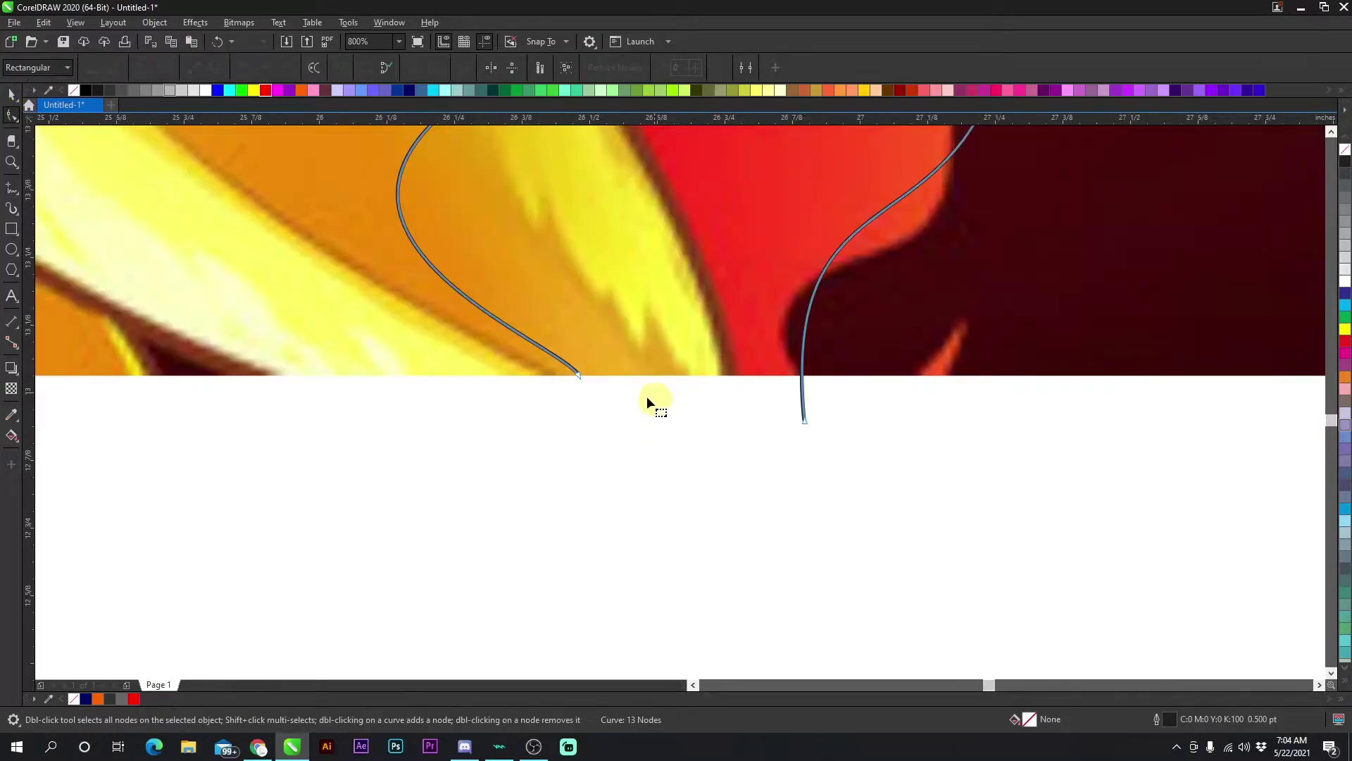
{"action": "left_click_drag", "start_coordinate": [574, 375], "coordinate": [799, 424]}
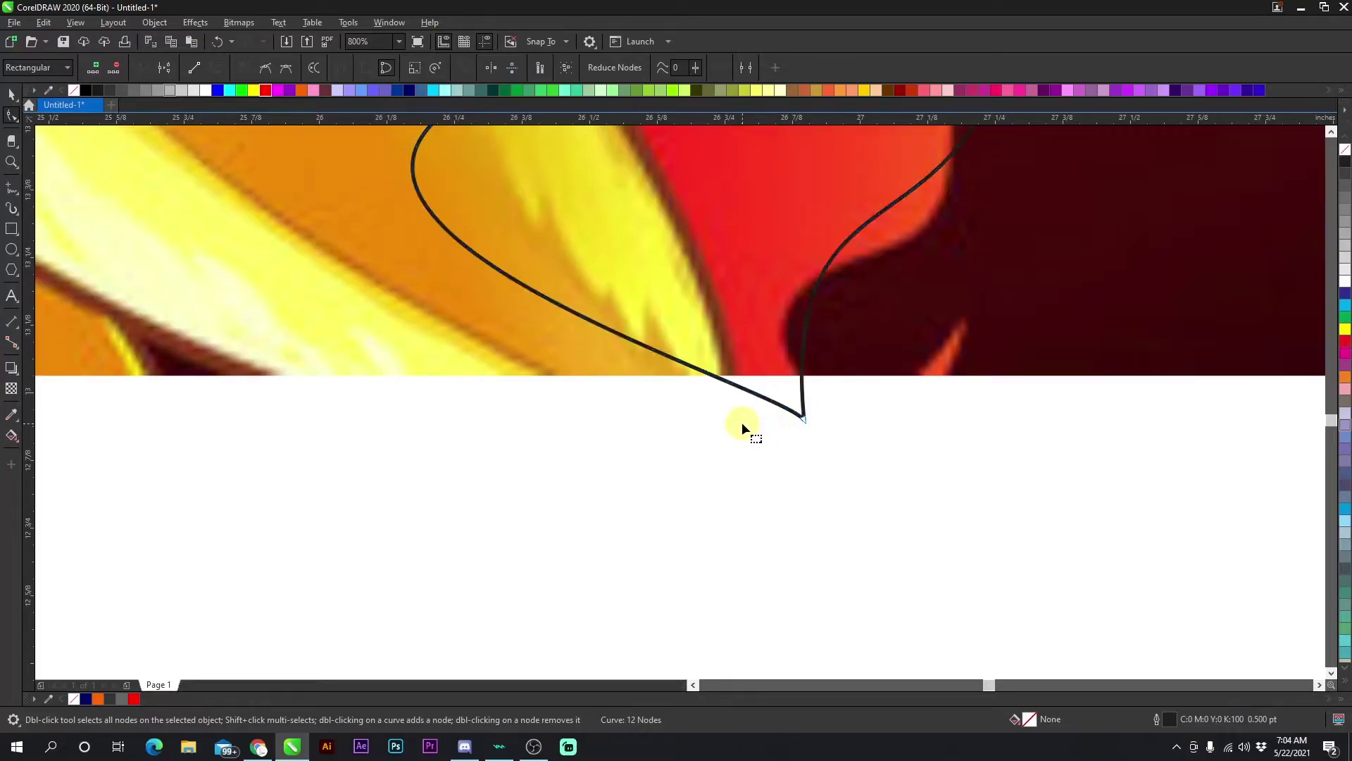
{"action": "left_click", "coordinate": [800, 416]}
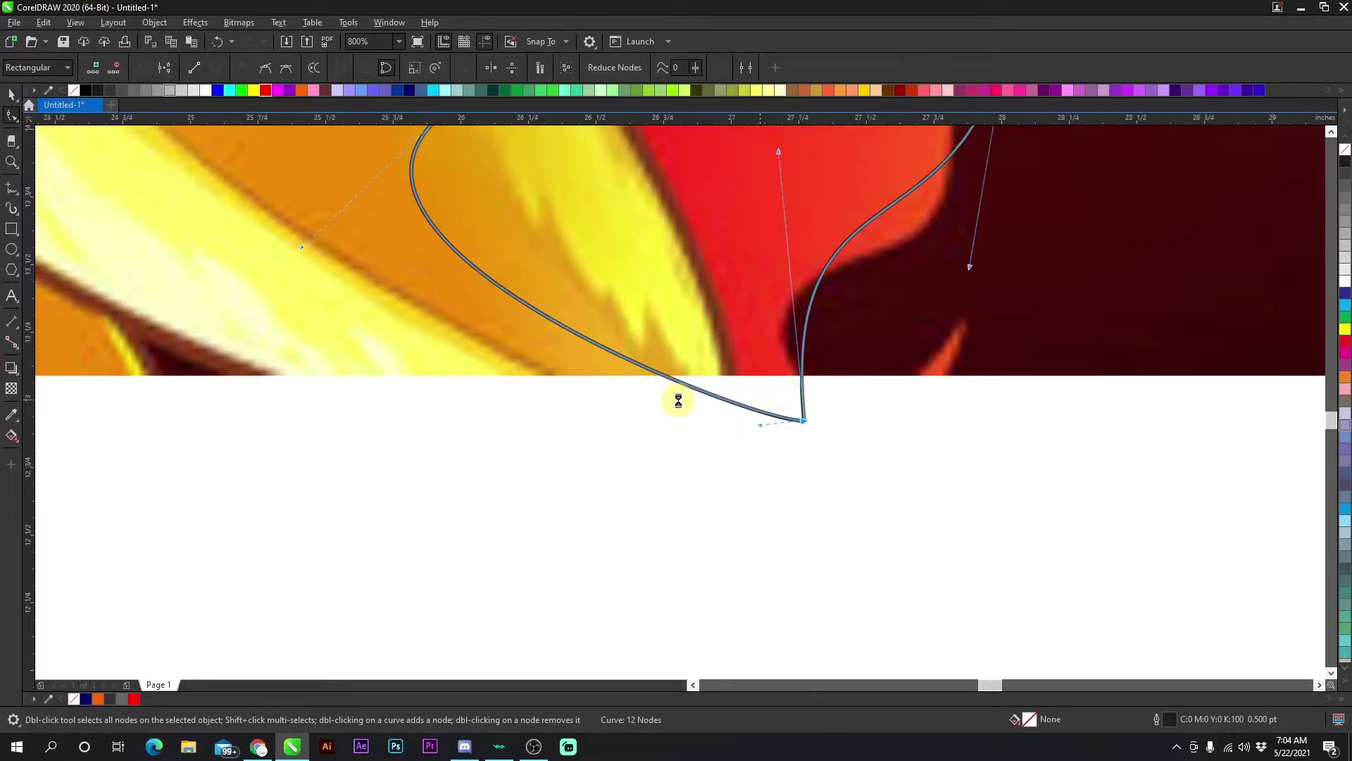
{"action": "scroll", "coordinate": [676, 395], "scroll_direction": "down", "scroll_amount": 4}
{"action": "left_click", "coordinate": [182, 91]}
{"action": "left_click", "coordinate": [170, 90]}
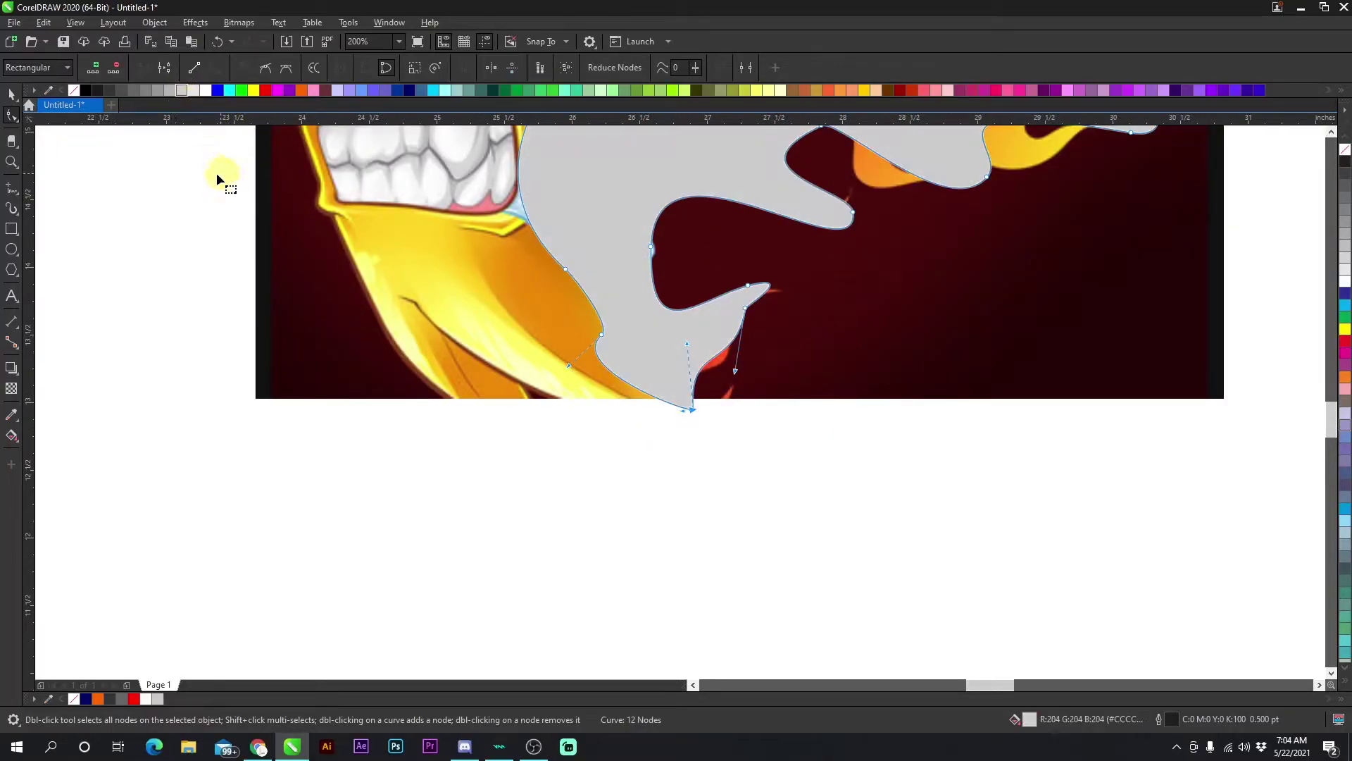
{"action": "scroll", "coordinate": [683, 349], "scroll_direction": "down", "scroll_amount": 1}
{"action": "scroll", "coordinate": [697, 370], "scroll_direction": "up", "scroll_amount": 1}
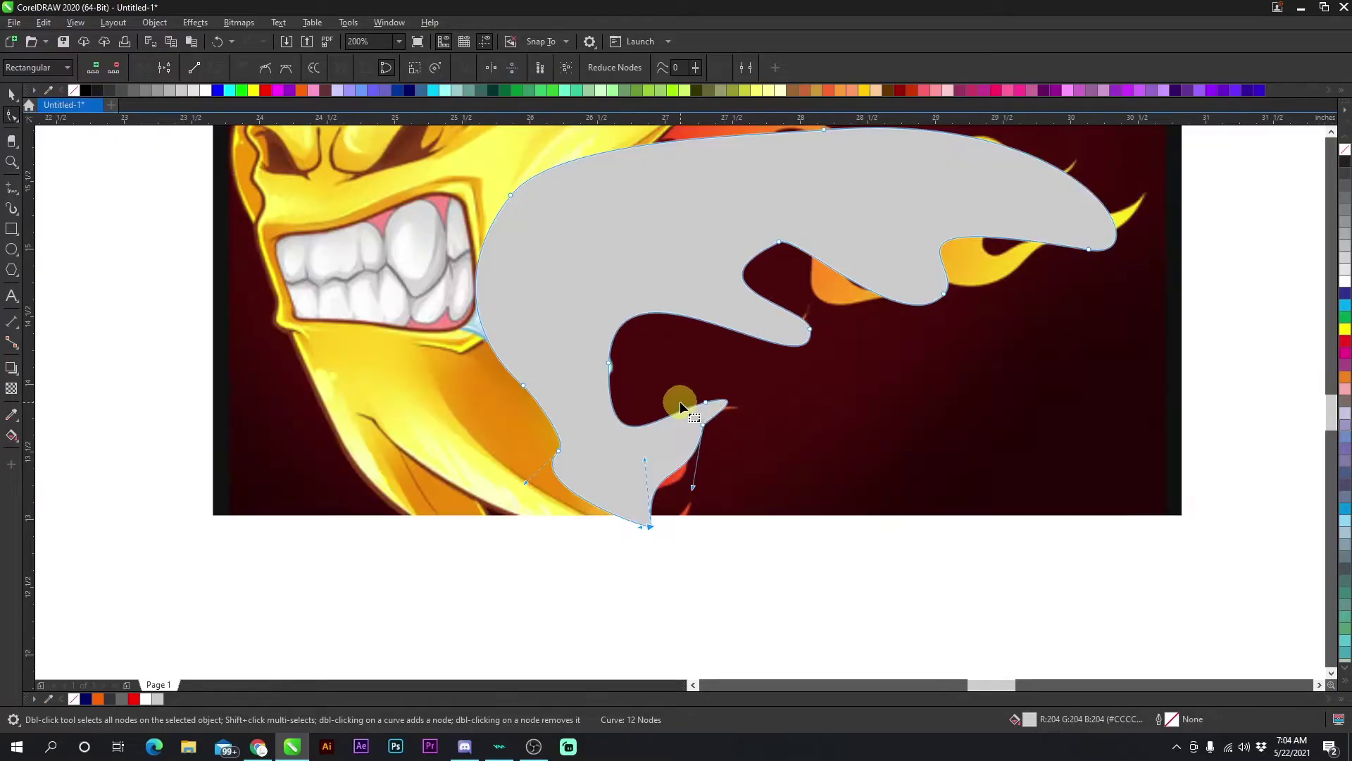
{"action": "left_click", "coordinate": [625, 561]}
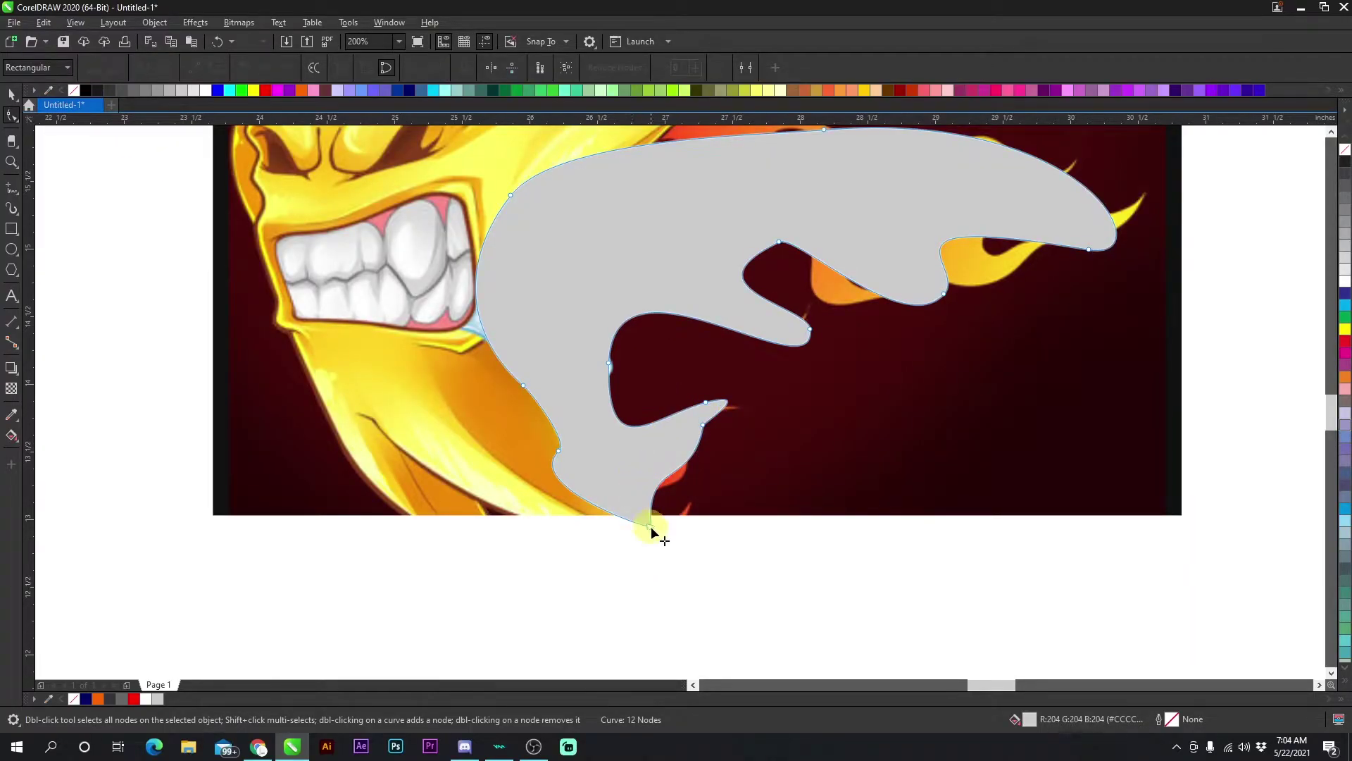
Drag the tip node and upper edge so the curve follows the flame's pointed curl
{"action": "scroll", "coordinate": [729, 463], "scroll_direction": "up", "scroll_amount": 3}
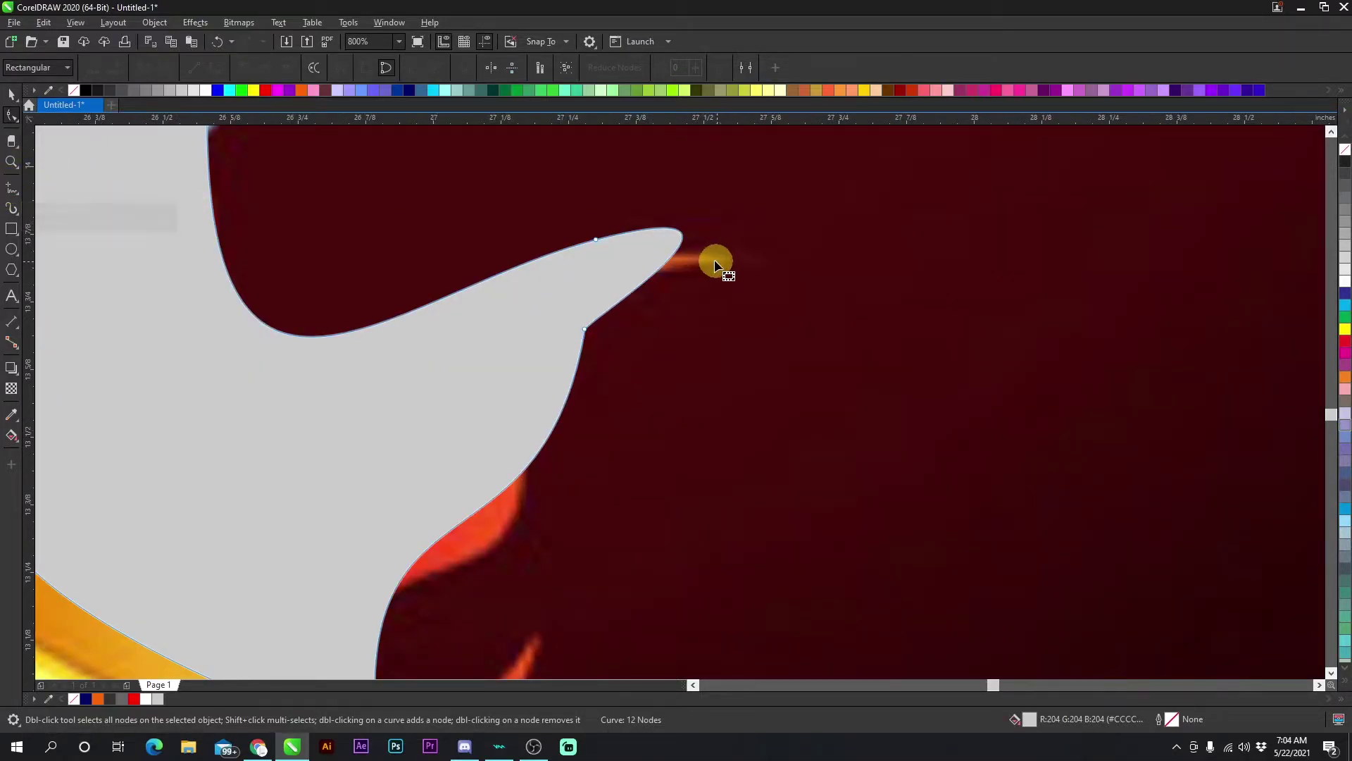
{"action": "left_click", "coordinate": [683, 235]}
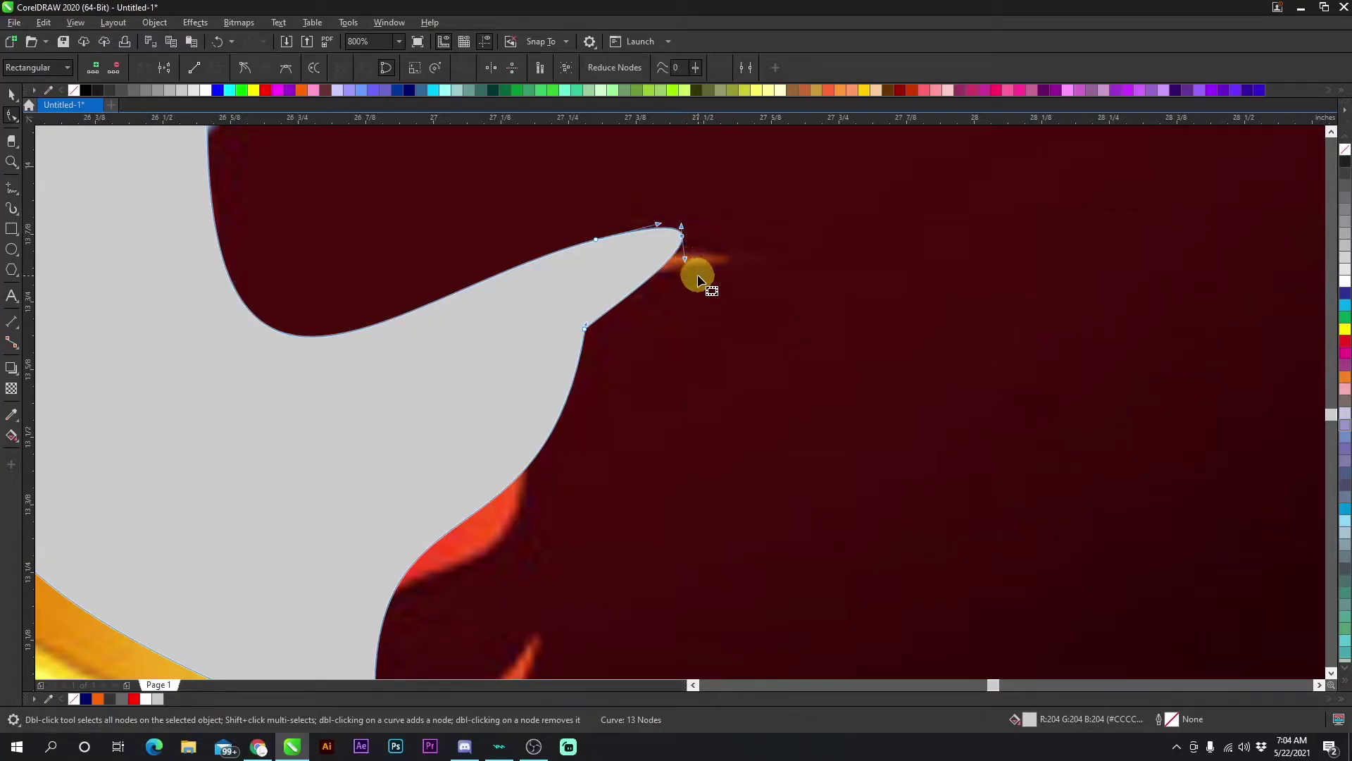
{"action": "left_click_drag", "start_coordinate": [679, 233], "coordinate": [699, 264]}
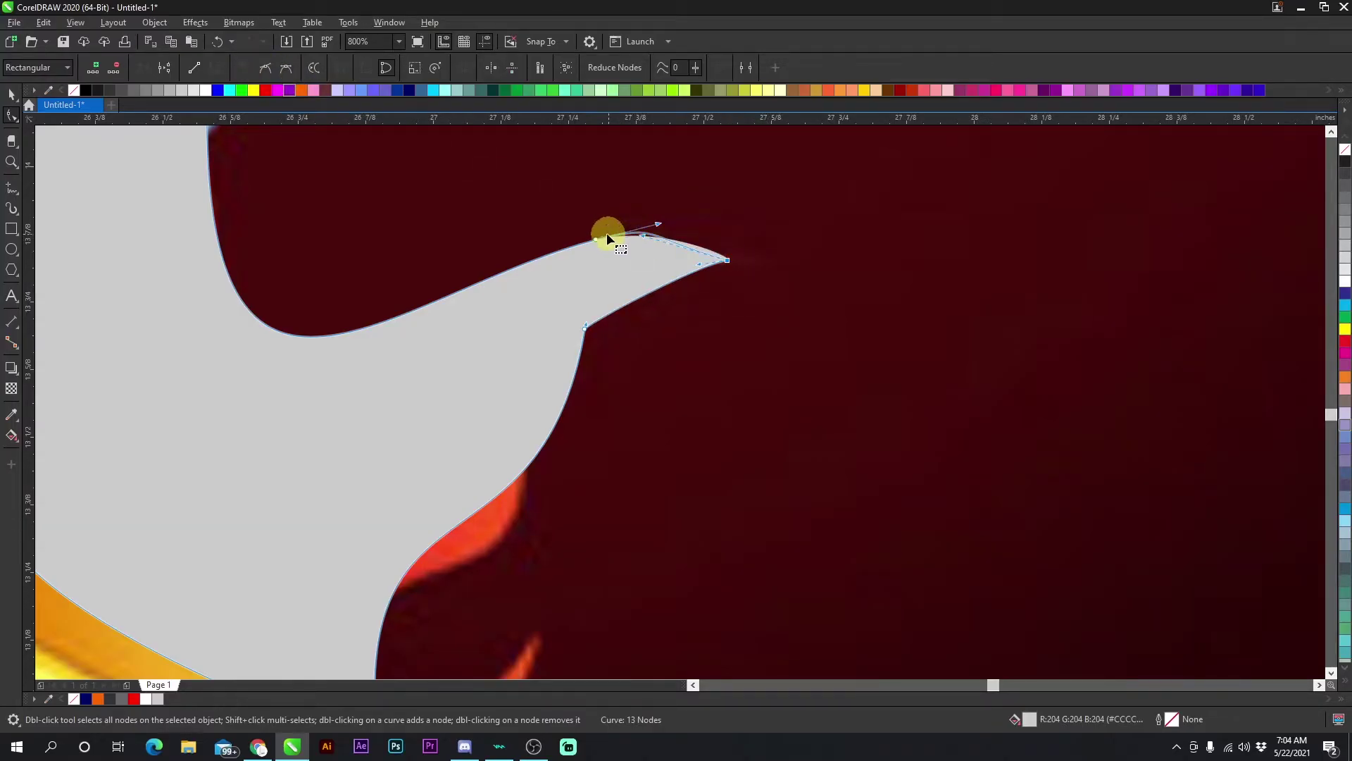
{"action": "left_click_drag", "start_coordinate": [589, 242], "coordinate": [356, 404]}
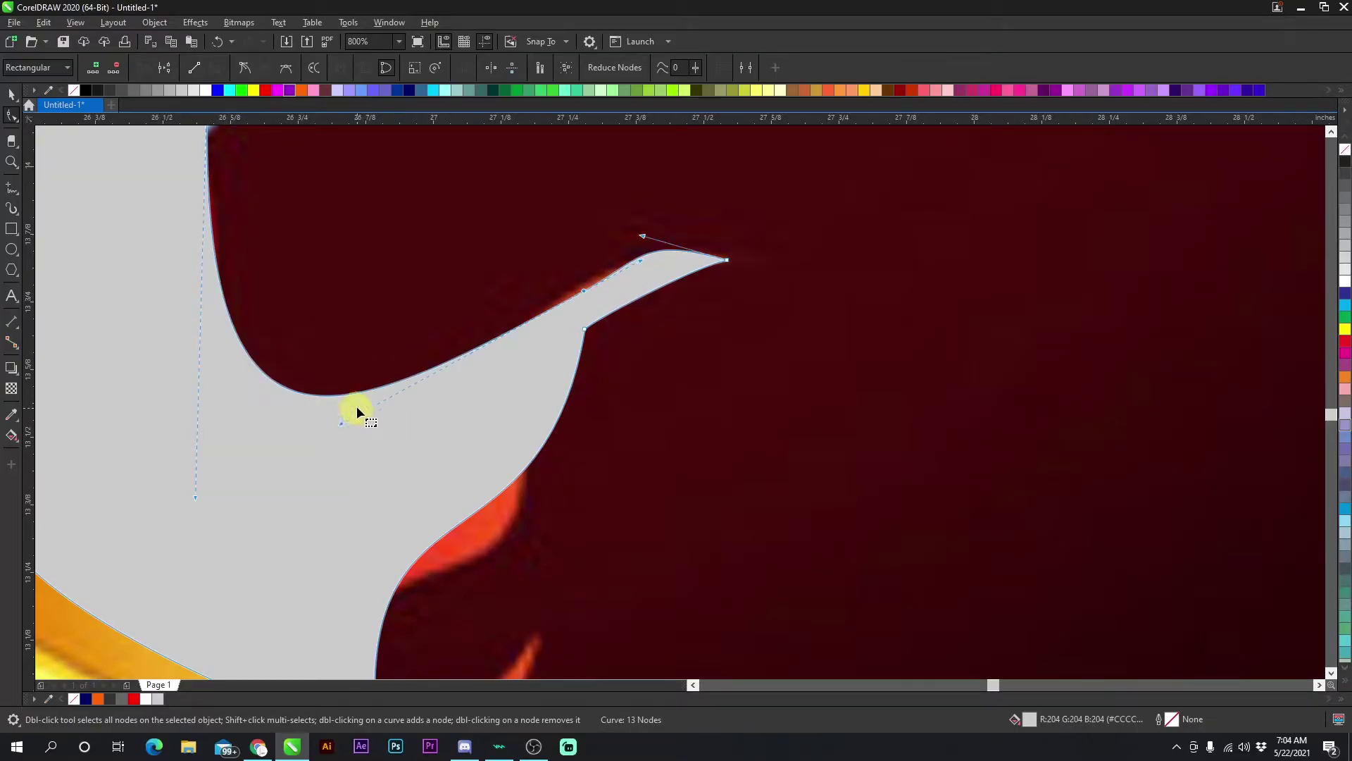
{"action": "left_click", "coordinate": [13, 195]}
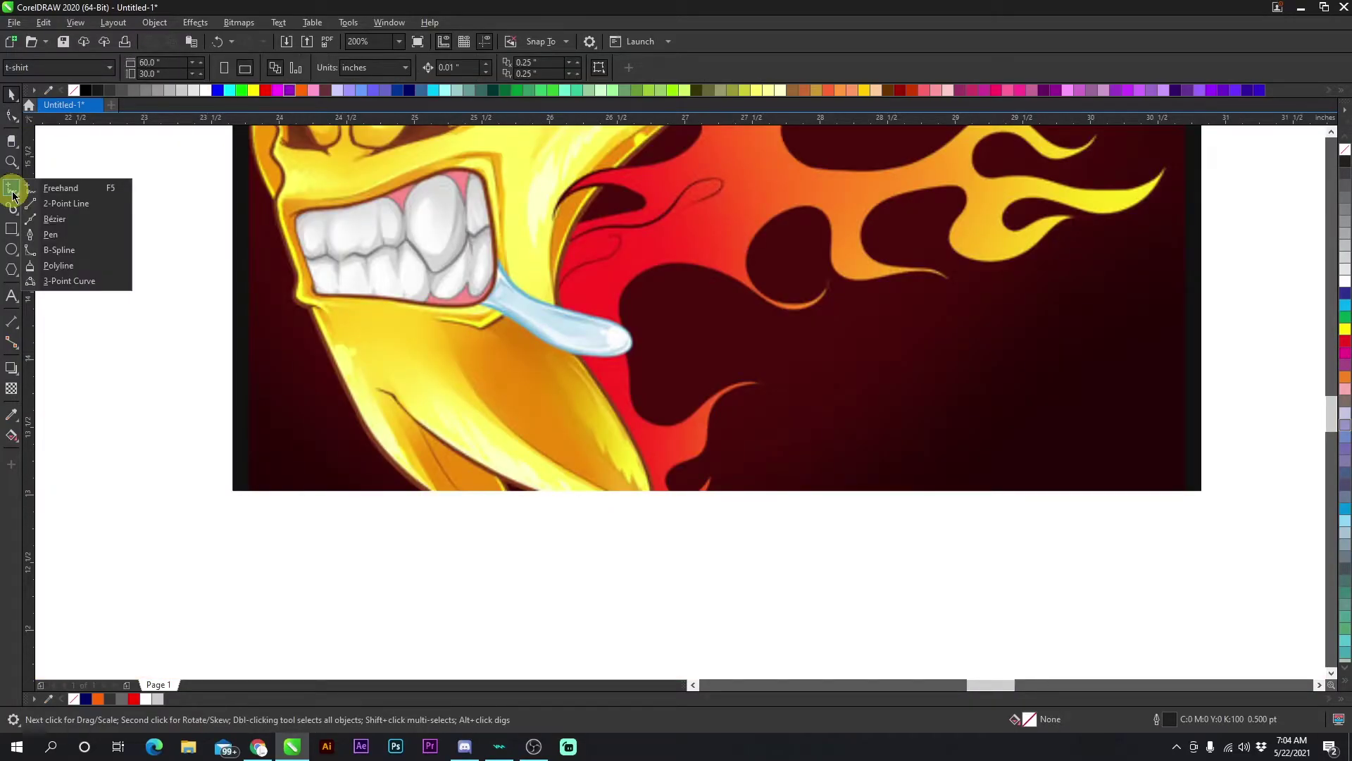
Start a Bézier curve at the flame's bottom and trace its outer, upper and inner edges
{"action": "left_click", "coordinate": [54, 219]}
{"action": "scroll", "coordinate": [634, 443], "scroll_direction": "up", "scroll_amount": 1}
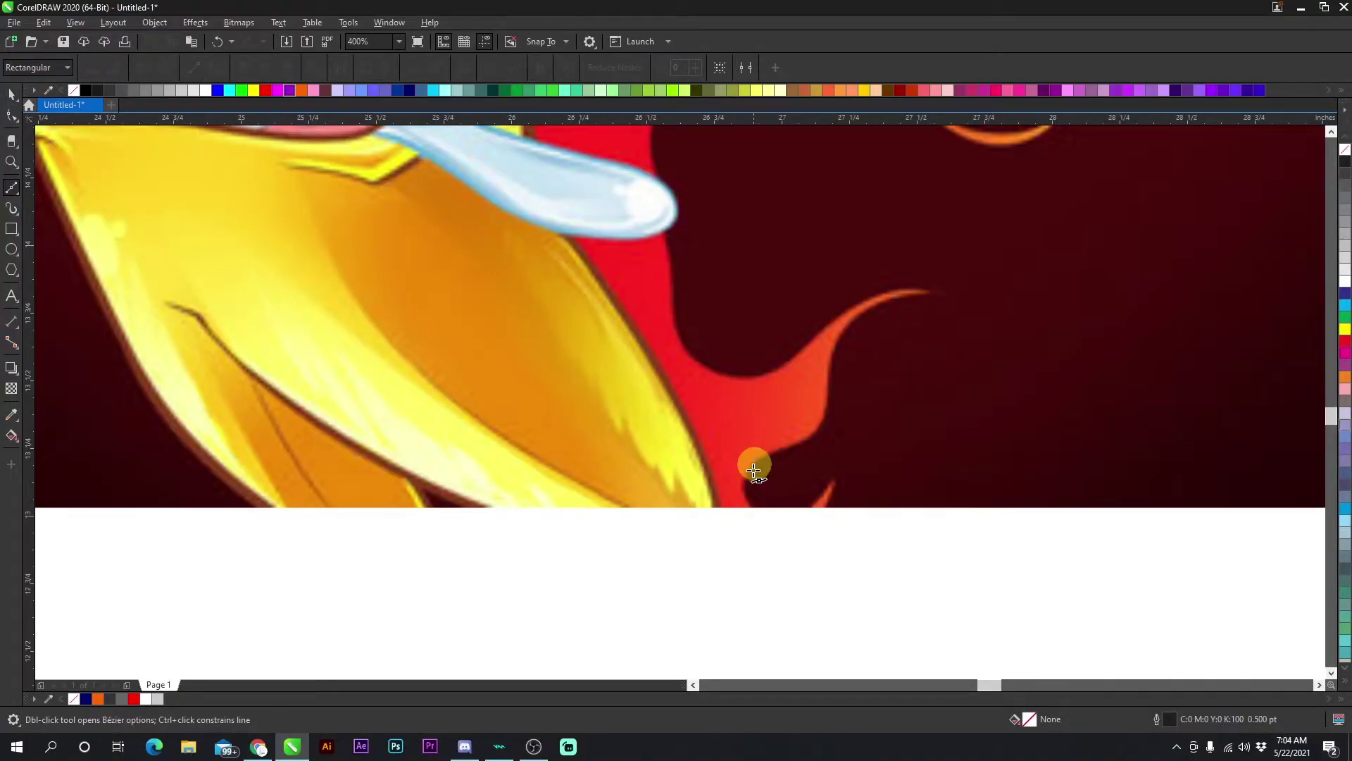
{"action": "left_click", "coordinate": [747, 499]}
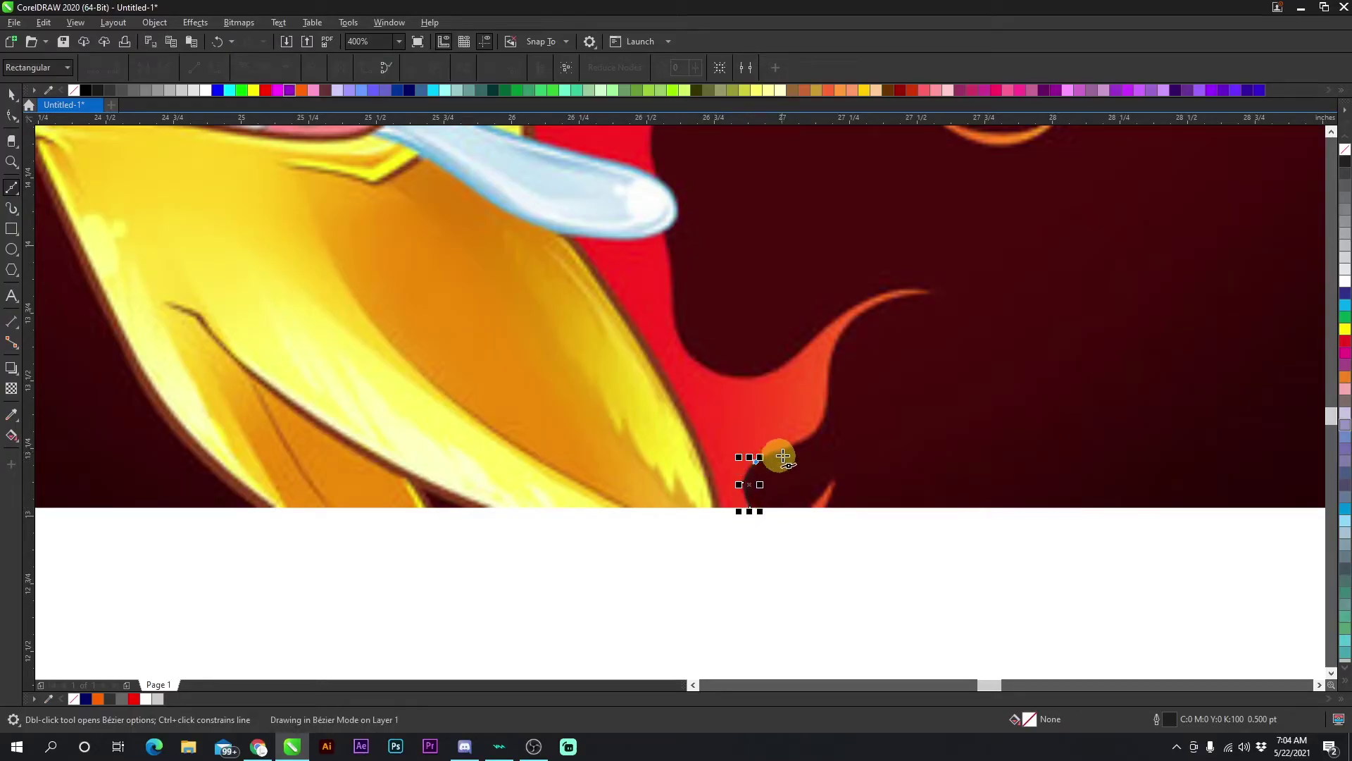
{"action": "left_click", "coordinate": [829, 369]}
{"action": "left_click", "coordinate": [834, 341]}
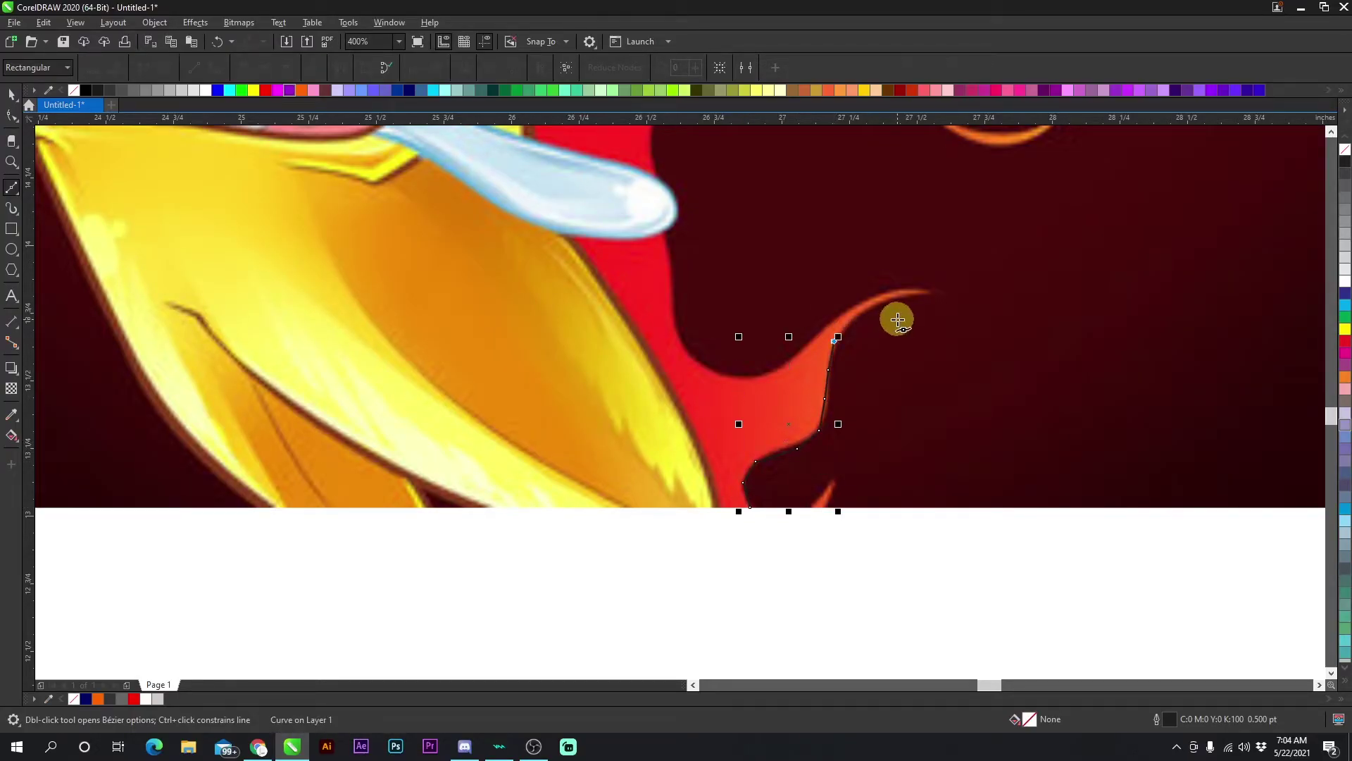
{"action": "left_click_drag", "start_coordinate": [883, 303], "coordinate": [900, 298]}
{"action": "left_click", "coordinate": [923, 299]}
{"action": "left_click", "coordinate": [922, 297]}
{"action": "left_click", "coordinate": [914, 288]}
{"action": "left_click", "coordinate": [881, 288]}
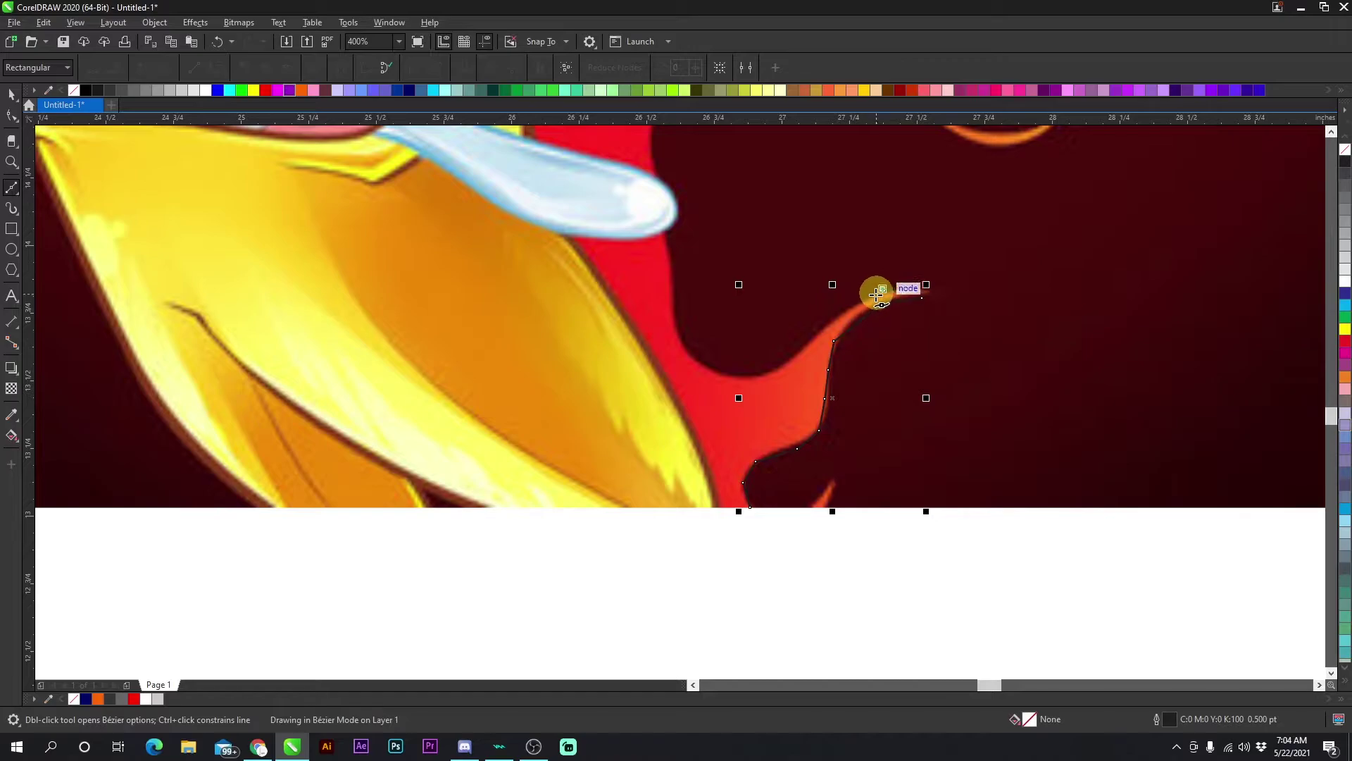
{"action": "left_click", "coordinate": [855, 306]}
{"action": "left_click", "coordinate": [828, 323]}
{"action": "left_click", "coordinate": [803, 350]}
{"action": "left_click", "coordinate": [775, 371]}
{"action": "left_click", "coordinate": [731, 377]}
{"action": "left_click", "coordinate": [695, 351]}
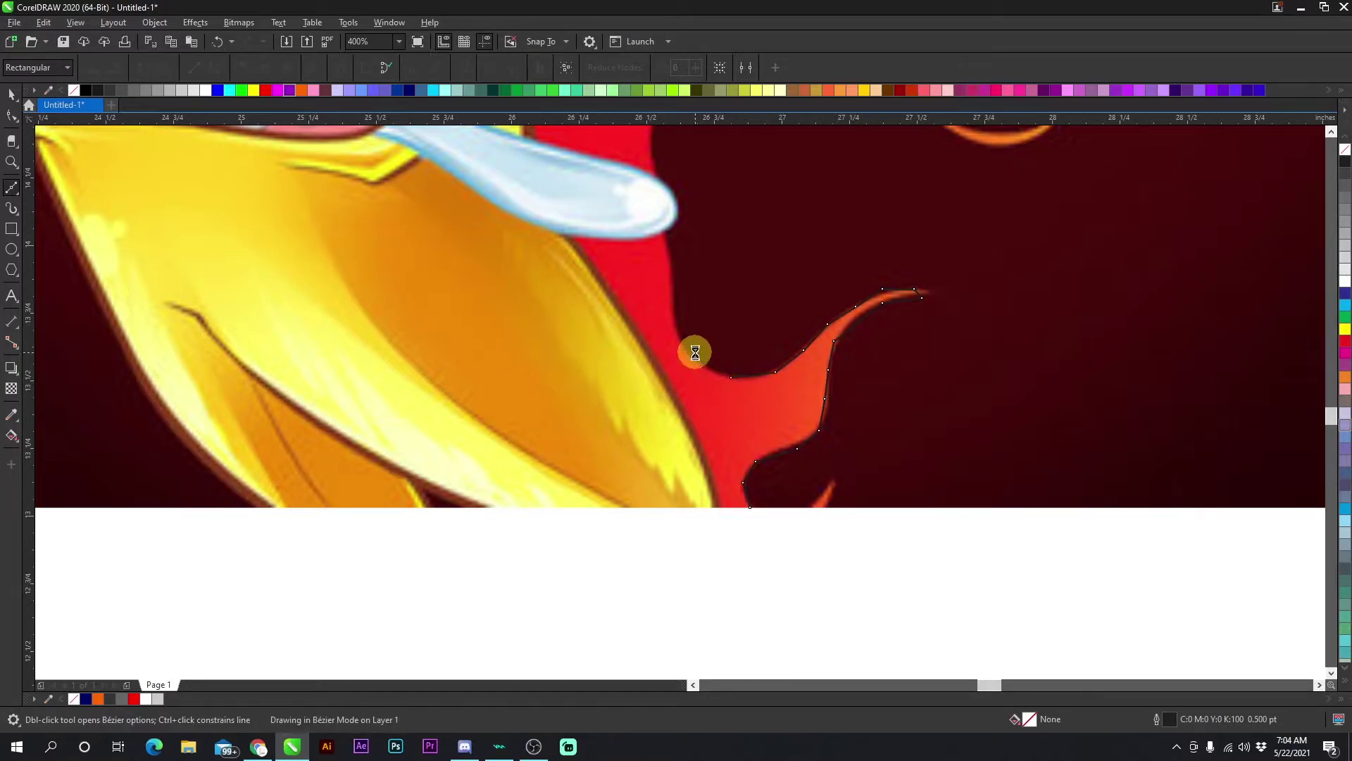
{"action": "left_click", "coordinate": [678, 308]}
{"action": "left_click", "coordinate": [669, 274]}
Continue the Bézier path with curved nodes along the flame outline and around the orange curl
{"action": "scroll", "coordinate": [679, 241], "scroll_direction": "up", "scroll_amount": 2}
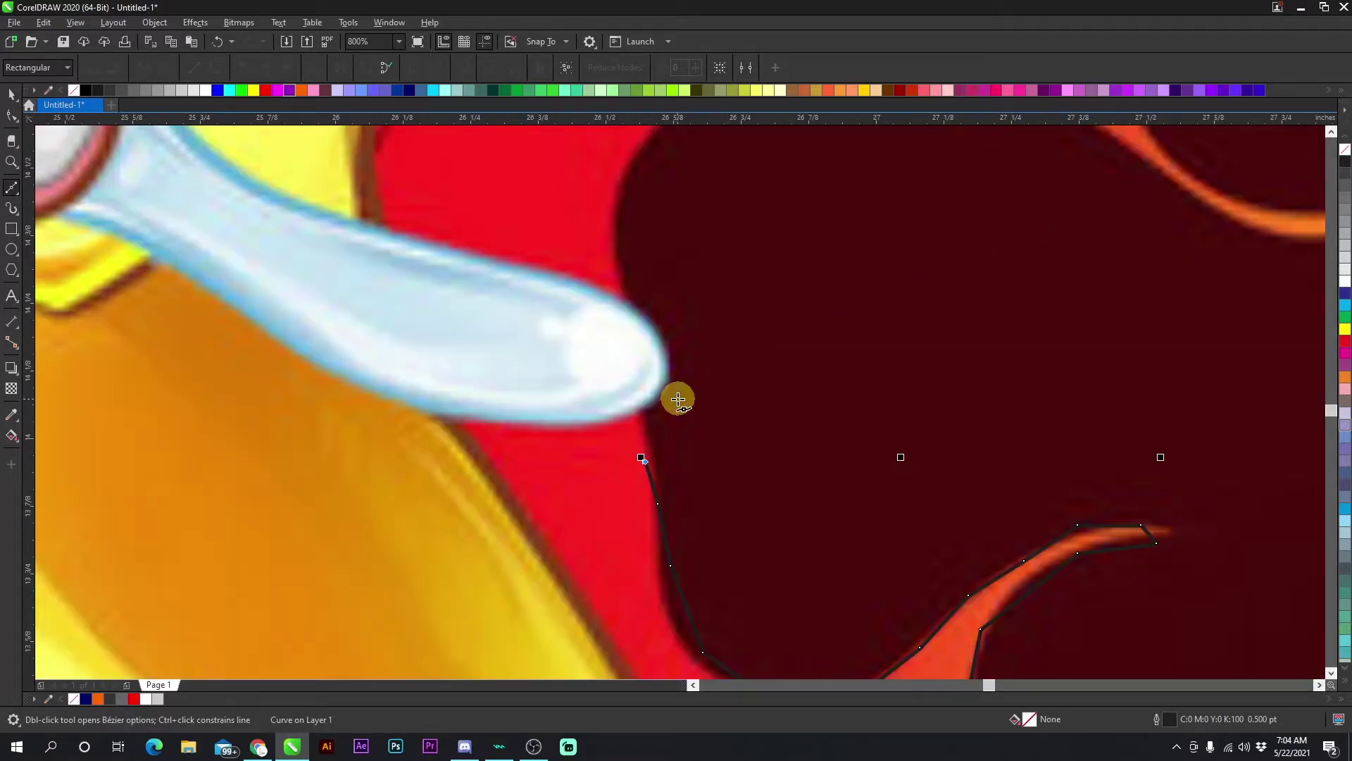
{"action": "left_click_drag", "start_coordinate": [670, 234], "coordinate": [642, 203]}
{"action": "left_click_drag", "start_coordinate": [601, 362], "coordinate": [611, 243]}
{"action": "scroll", "coordinate": [650, 188], "scroll_direction": "down", "scroll_amount": 1}
{"action": "scroll", "coordinate": [679, 401], "scroll_direction": "up", "scroll_amount": 1}
{"action": "left_click_drag", "start_coordinate": [679, 365], "coordinate": [920, 328]}
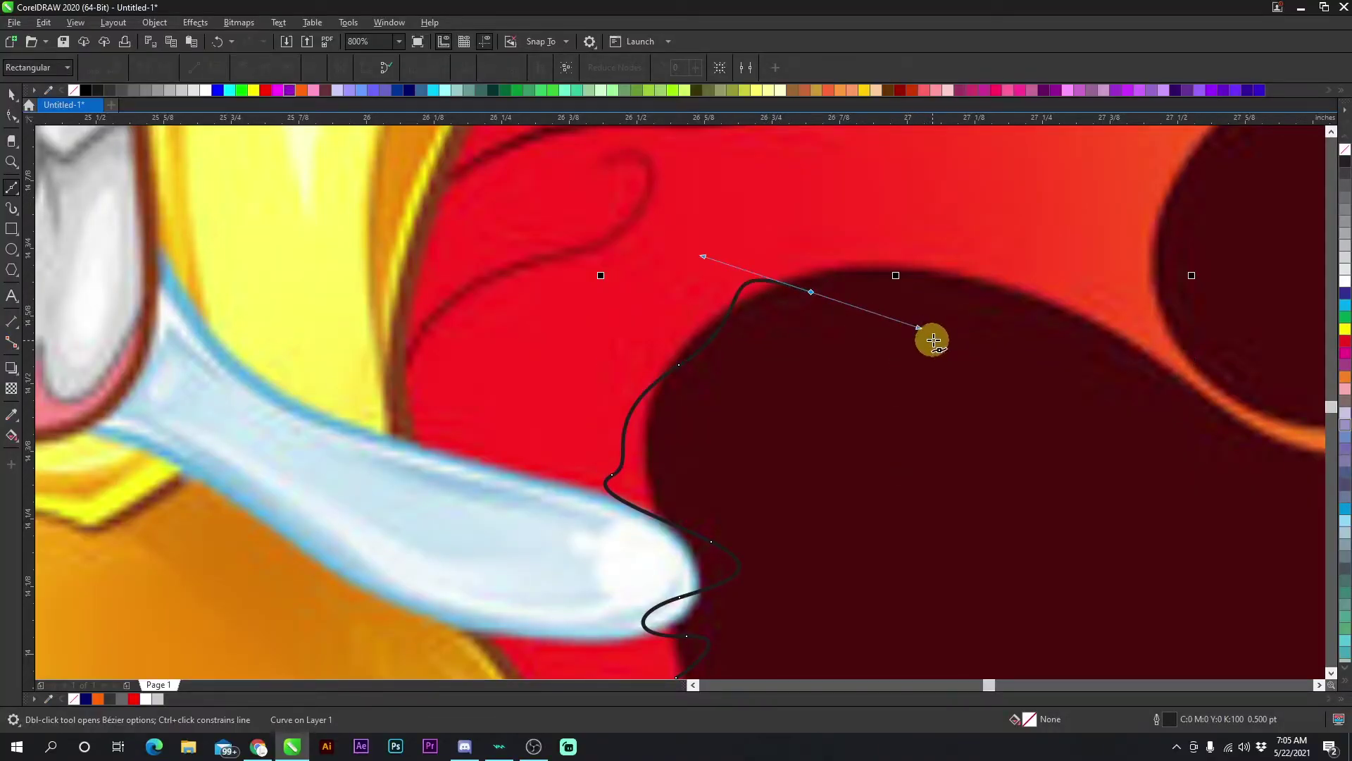
{"action": "left_click", "coordinate": [1000, 284]}
{"action": "left_click", "coordinate": [1076, 333]}
{"action": "scroll", "coordinate": [1192, 380], "scroll_direction": "right", "scroll_amount": 5}
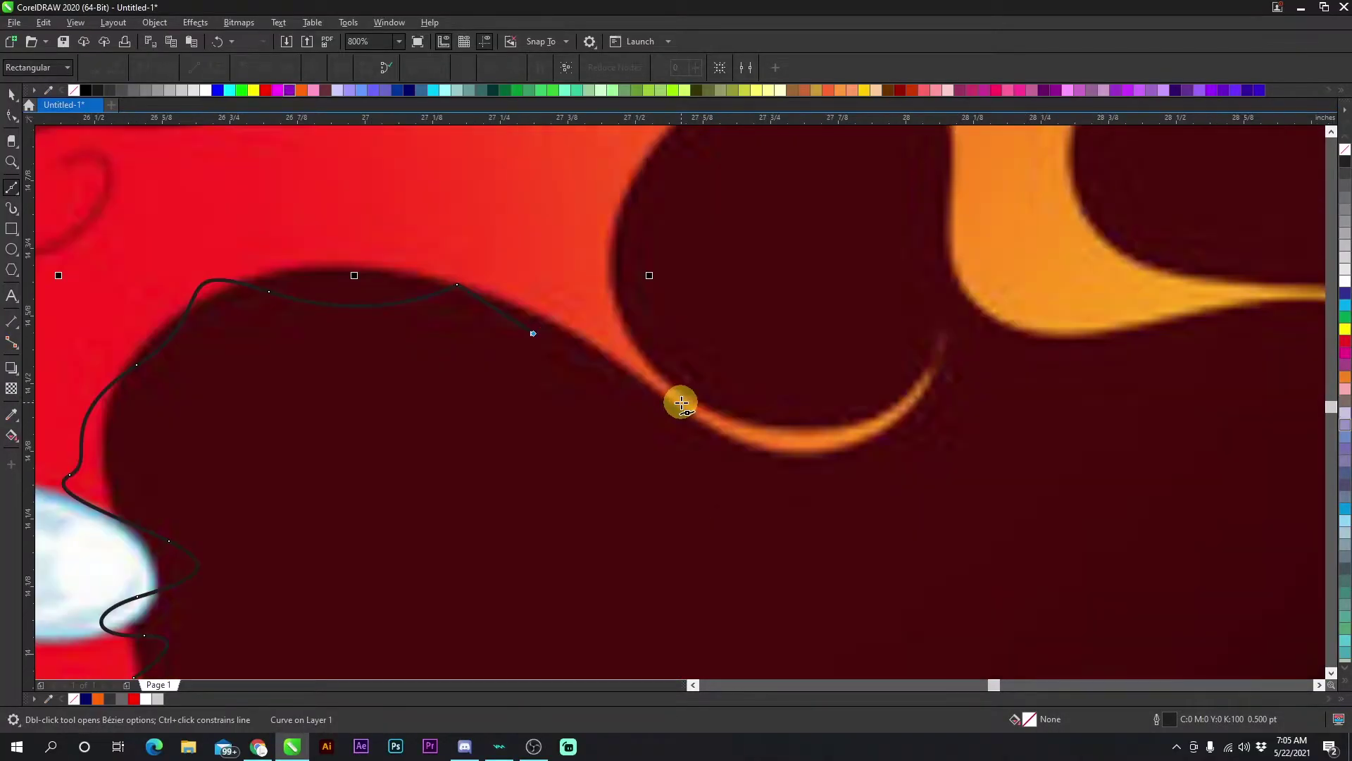
{"action": "left_click", "coordinate": [675, 411]}
{"action": "left_click", "coordinate": [751, 443]}
{"action": "left_click", "coordinate": [830, 452]}
{"action": "left_click", "coordinate": [894, 420]}
{"action": "left_click", "coordinate": [936, 341]}
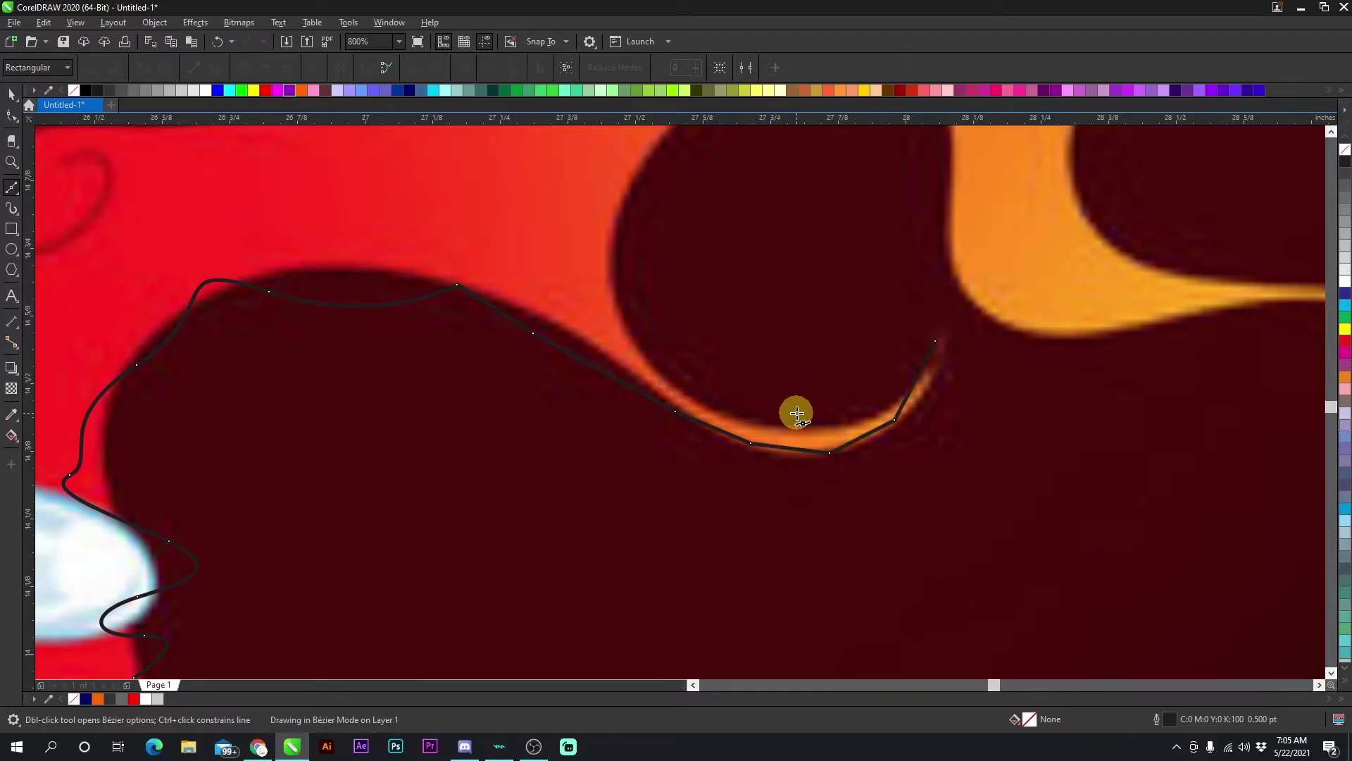
{"action": "left_click", "coordinate": [796, 413]}
{"action": "left_click", "coordinate": [685, 375]}
{"action": "left_click", "coordinate": [628, 284]}
Trace the remaining nodes around the flame gap and close the curve at its start
{"action": "scroll", "coordinate": [628, 284], "scroll_direction": "down", "scroll_amount": 2}
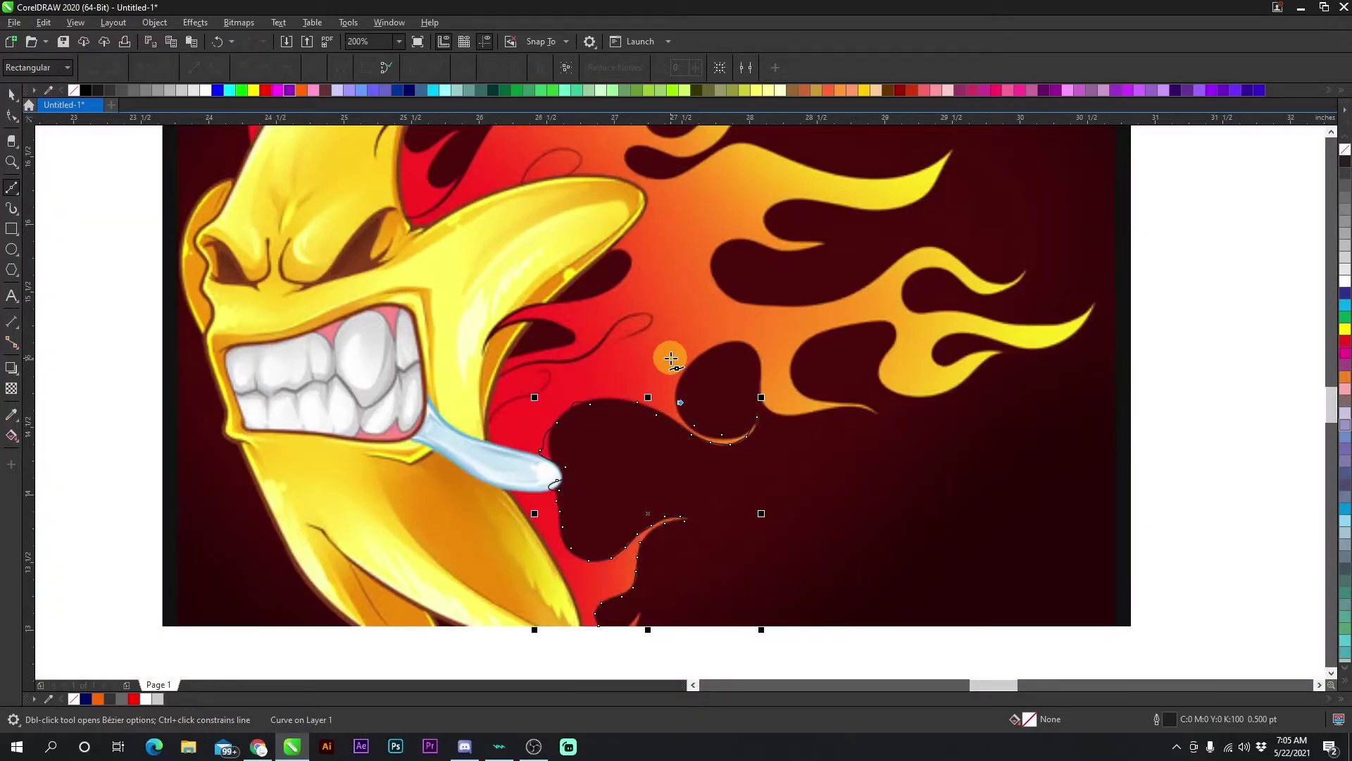
{"action": "scroll", "coordinate": [673, 363], "scroll_direction": "down", "scroll_amount": 2}
{"action": "scroll", "coordinate": [681, 402], "scroll_direction": "up", "scroll_amount": 2}
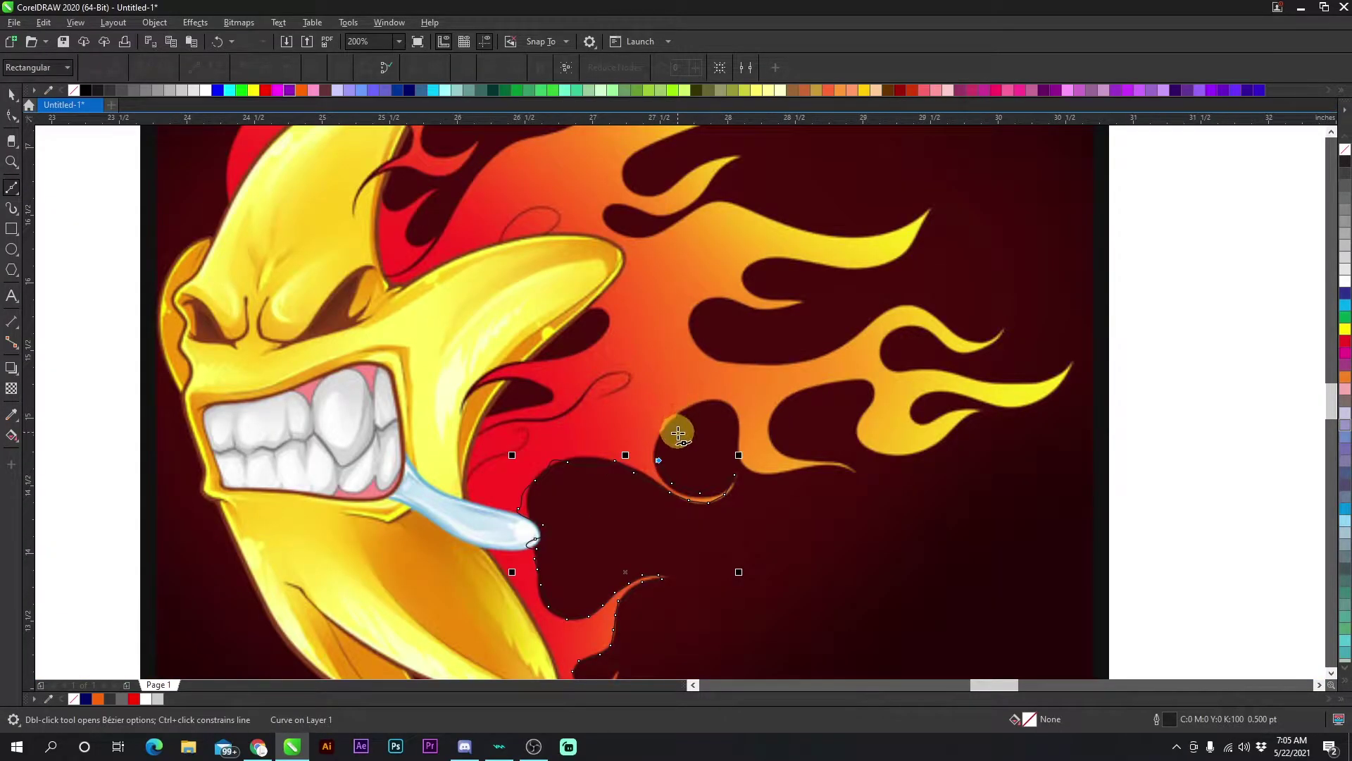
{"action": "scroll", "coordinate": [680, 403], "scroll_direction": "up", "scroll_amount": 1}
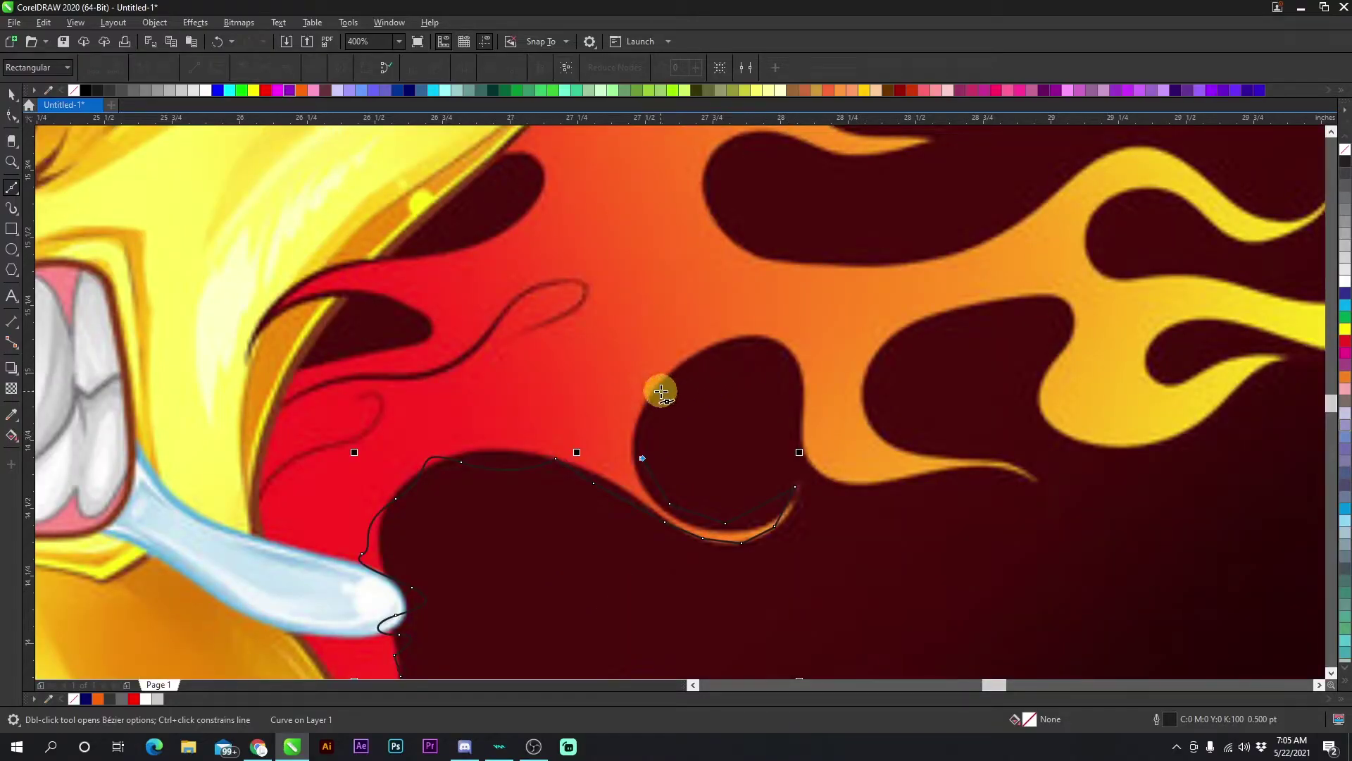
{"action": "left_click", "coordinate": [660, 391]}
{"action": "left_click", "coordinate": [717, 355]}
{"action": "left_click", "coordinate": [781, 343]}
{"action": "left_click", "coordinate": [796, 383]}
{"action": "left_click", "coordinate": [799, 421]}
{"action": "left_click", "coordinate": [810, 451]}
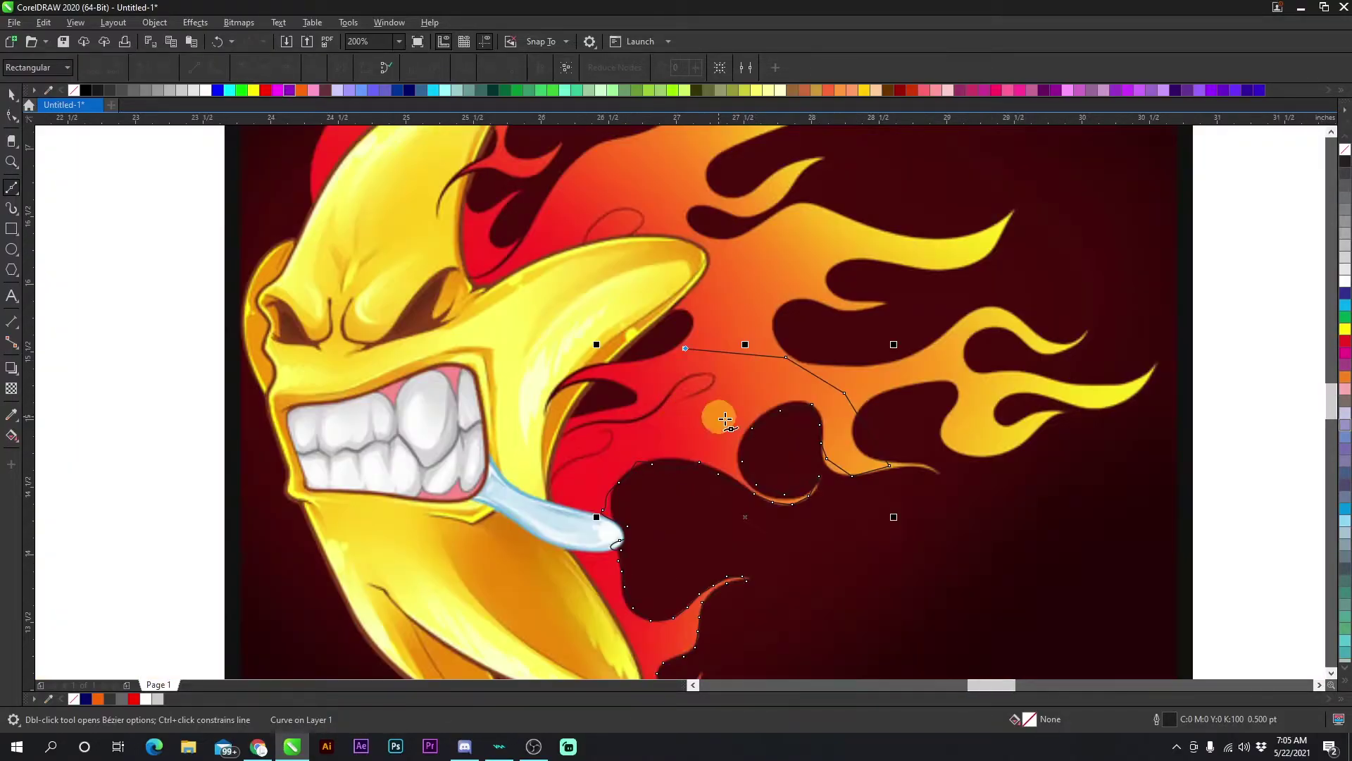
{"action": "scroll", "coordinate": [808, 431], "scroll_direction": "up", "scroll_amount": 1}
{"action": "scroll", "coordinate": [422, 426], "scroll_direction": "down", "scroll_amount": 1}
{"action": "left_click", "coordinate": [564, 419]}
{"action": "left_click", "coordinate": [565, 420]}
{"action": "scroll", "coordinate": [565, 422], "scroll_direction": "down", "scroll_amount": 1}
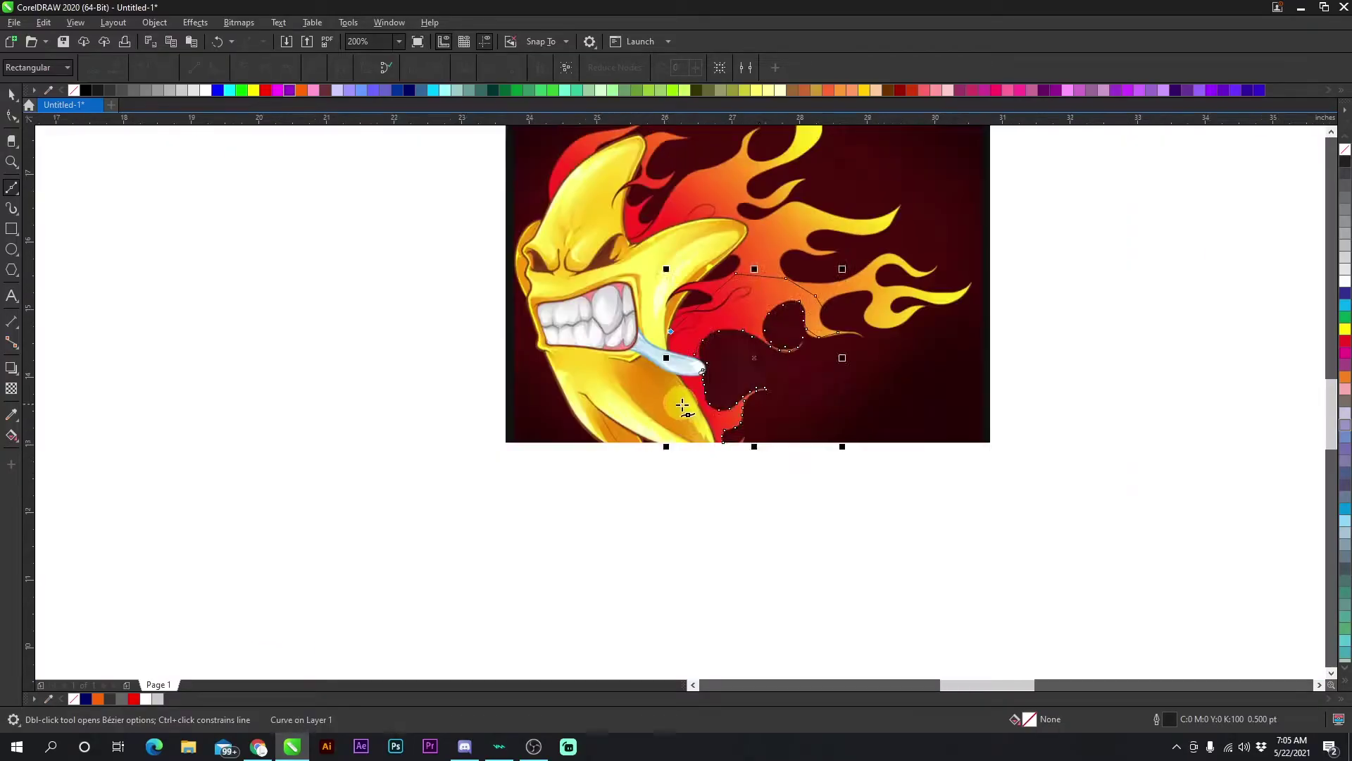
{"action": "scroll", "coordinate": [688, 408], "scroll_direction": "up", "scroll_amount": 2}
{"action": "scroll", "coordinate": [681, 403], "scroll_direction": "up", "scroll_amount": 1}
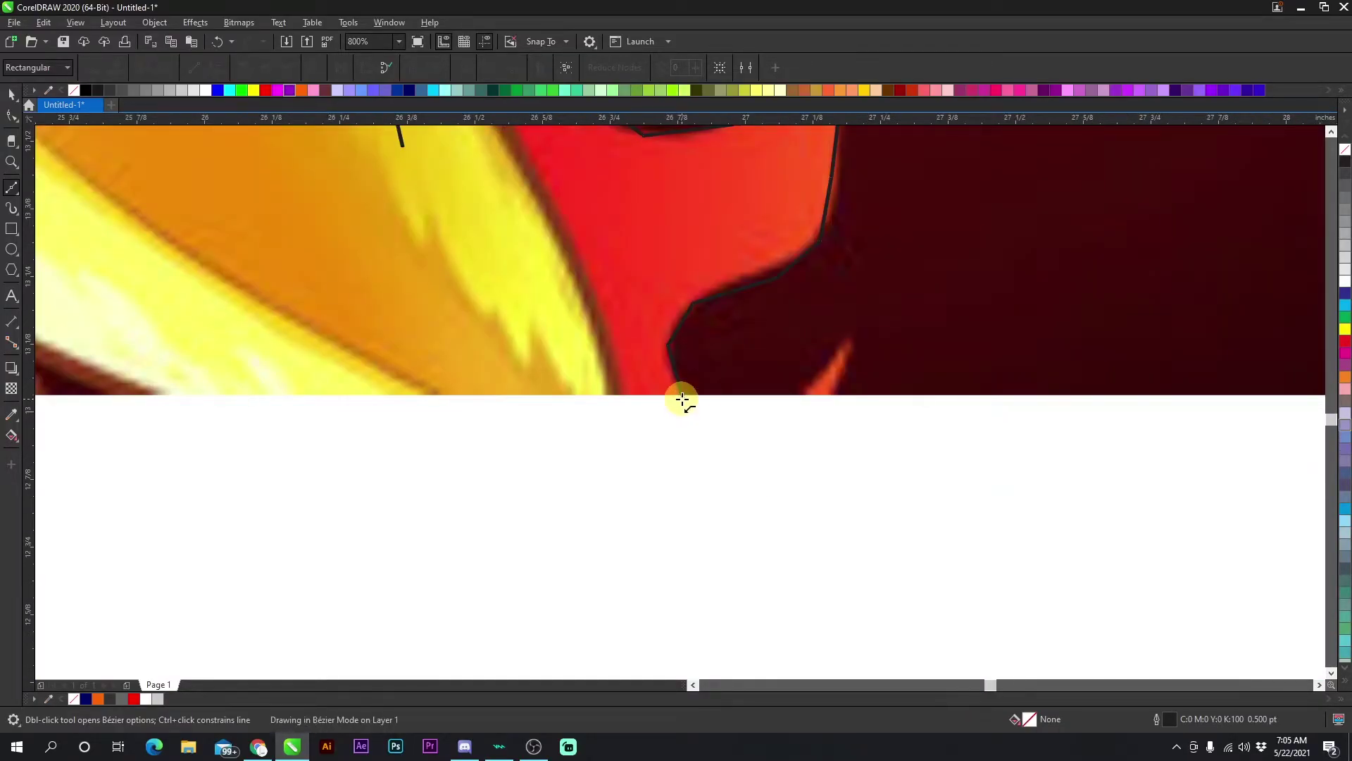
Give the traced flame curve a cyan outline
{"action": "left_click", "coordinate": [682, 400]}
{"action": "left_click", "coordinate": [11, 115]}
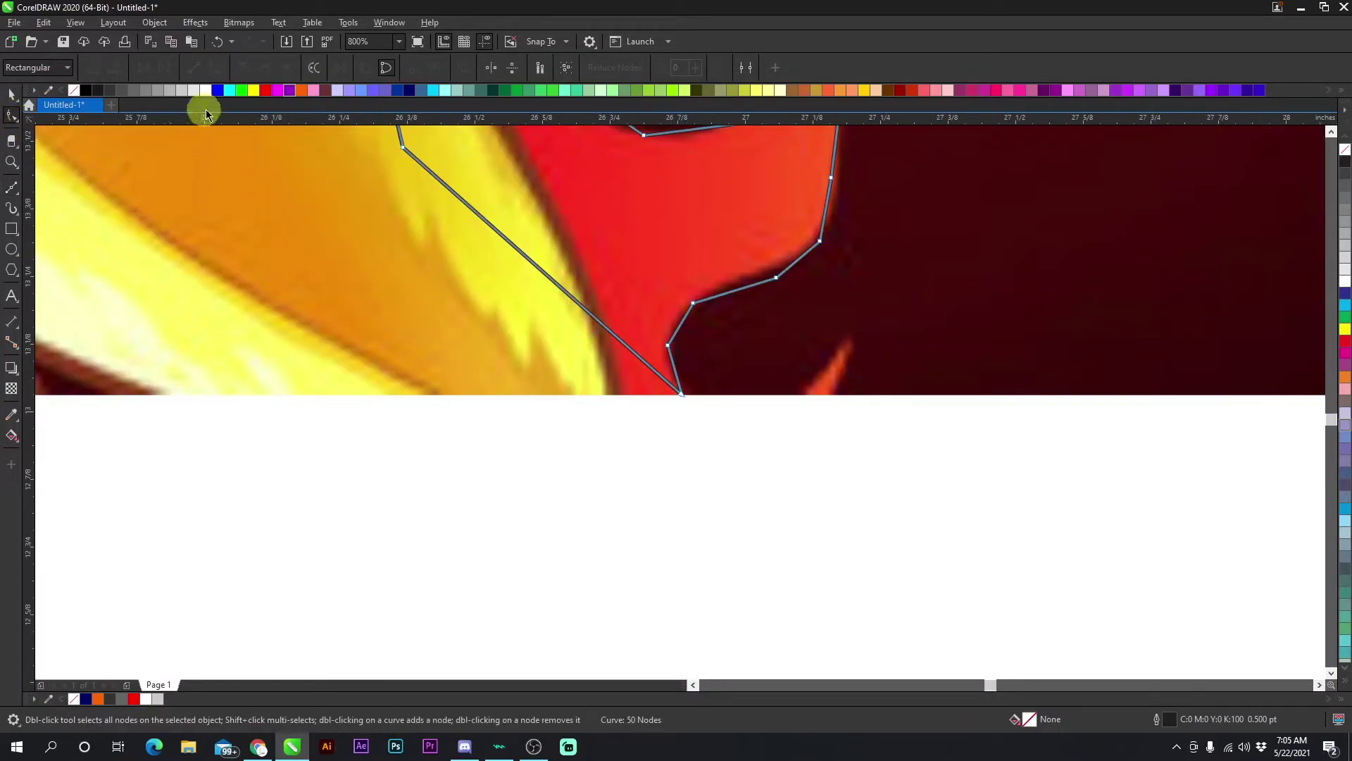
{"action": "right_click", "coordinate": [230, 90]}
{"action": "scroll", "coordinate": [683, 402], "scroll_direction": "down", "scroll_amount": 2}
{"action": "scroll", "coordinate": [681, 400], "scroll_direction": "up", "scroll_amount": 2}
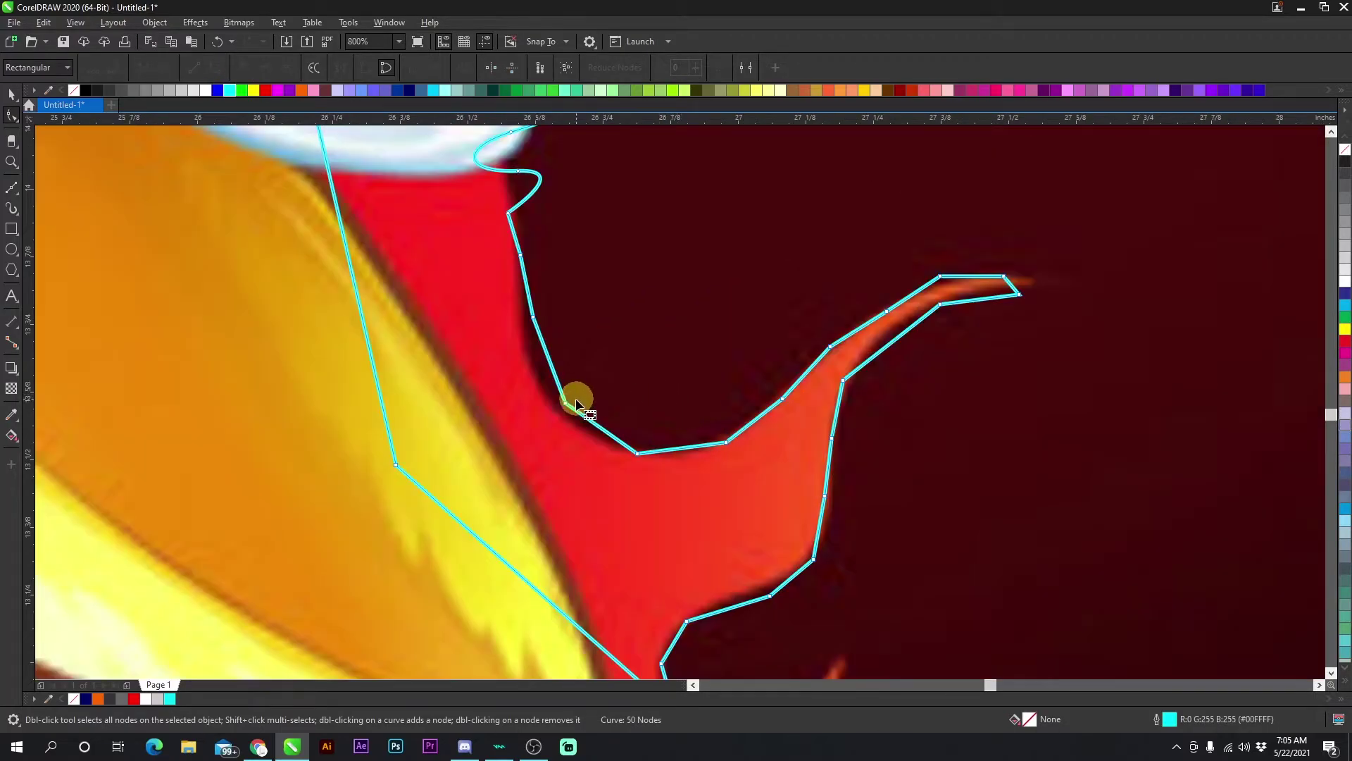
{"action": "scroll", "coordinate": [679, 400], "scroll_direction": "down", "scroll_amount": 3}
{"action": "scroll", "coordinate": [742, 307], "scroll_direction": "up", "scroll_amount": 3}
{"action": "scroll", "coordinate": [684, 400], "scroll_direction": "down", "scroll_amount": 1}
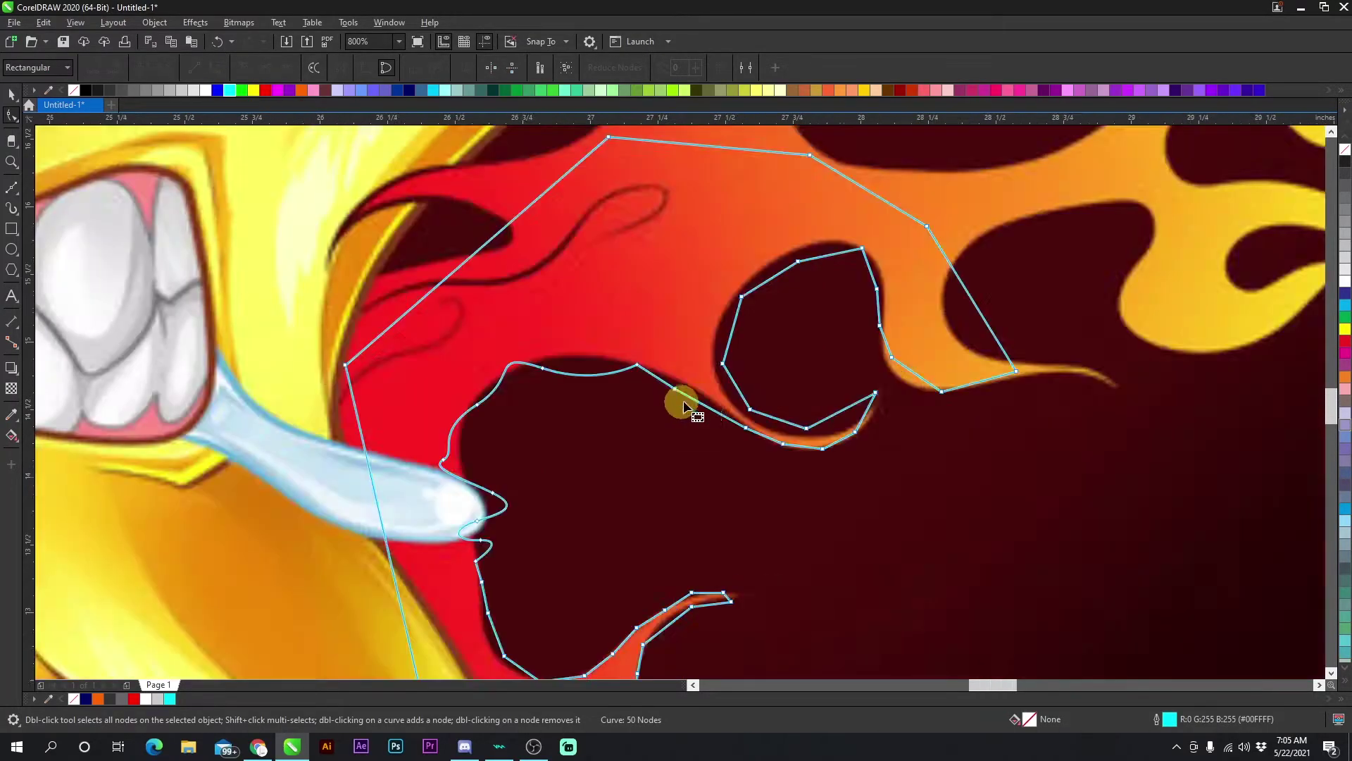
{"action": "scroll", "coordinate": [682, 403], "scroll_direction": "down", "scroll_amount": 1}
{"action": "scroll", "coordinate": [642, 371], "scroll_direction": "up", "scroll_amount": 1}
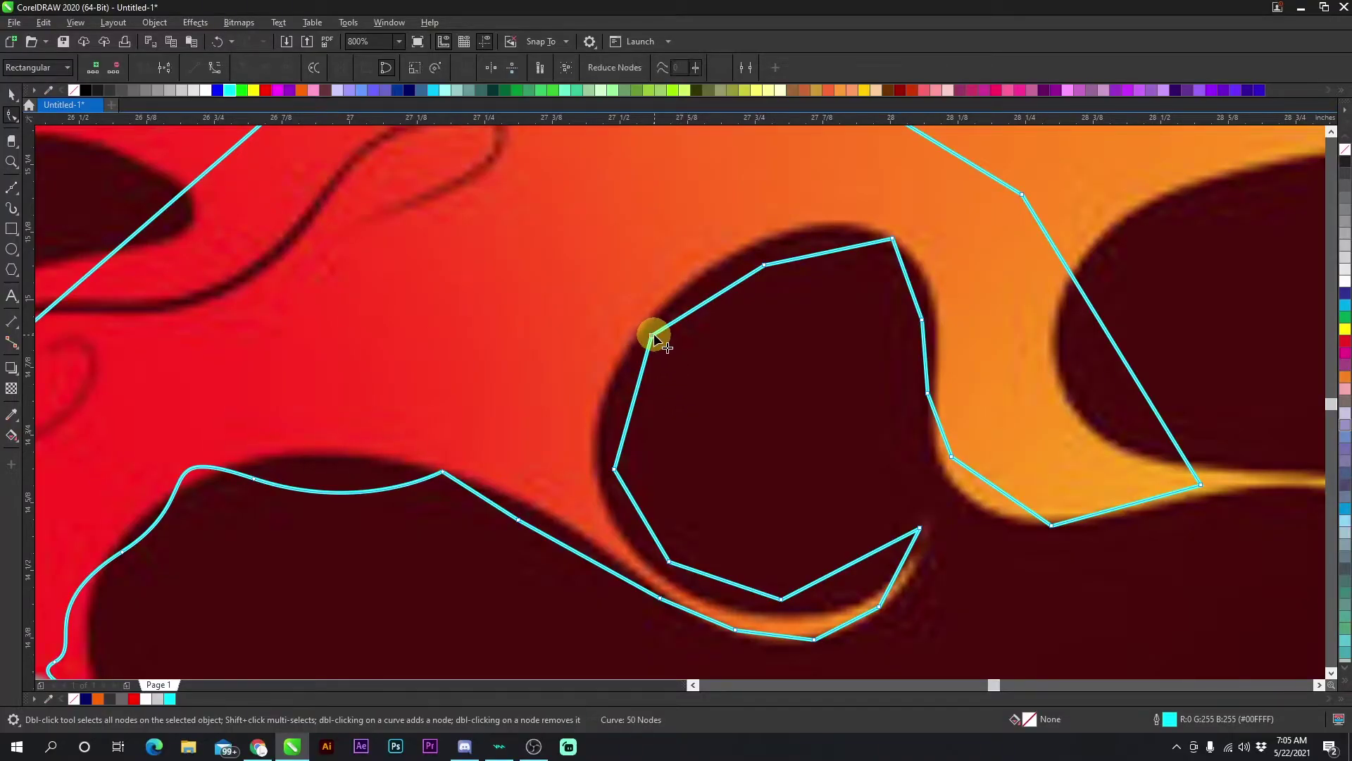
Remove nodes at the loop's upper-left, top and right side
{"action": "left_click_drag", "start_coordinate": [652, 332], "coordinate": [635, 462]}
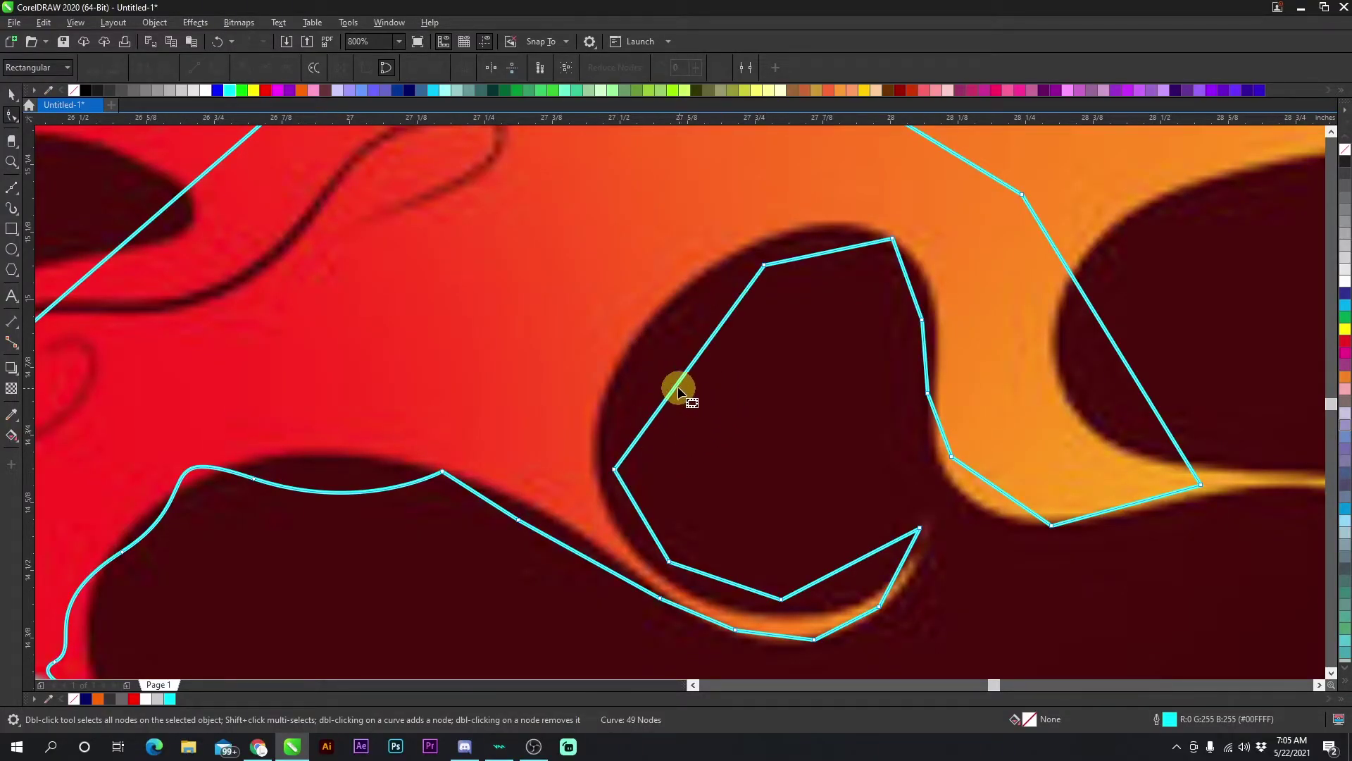
{"action": "double_click", "coordinate": [765, 265]}
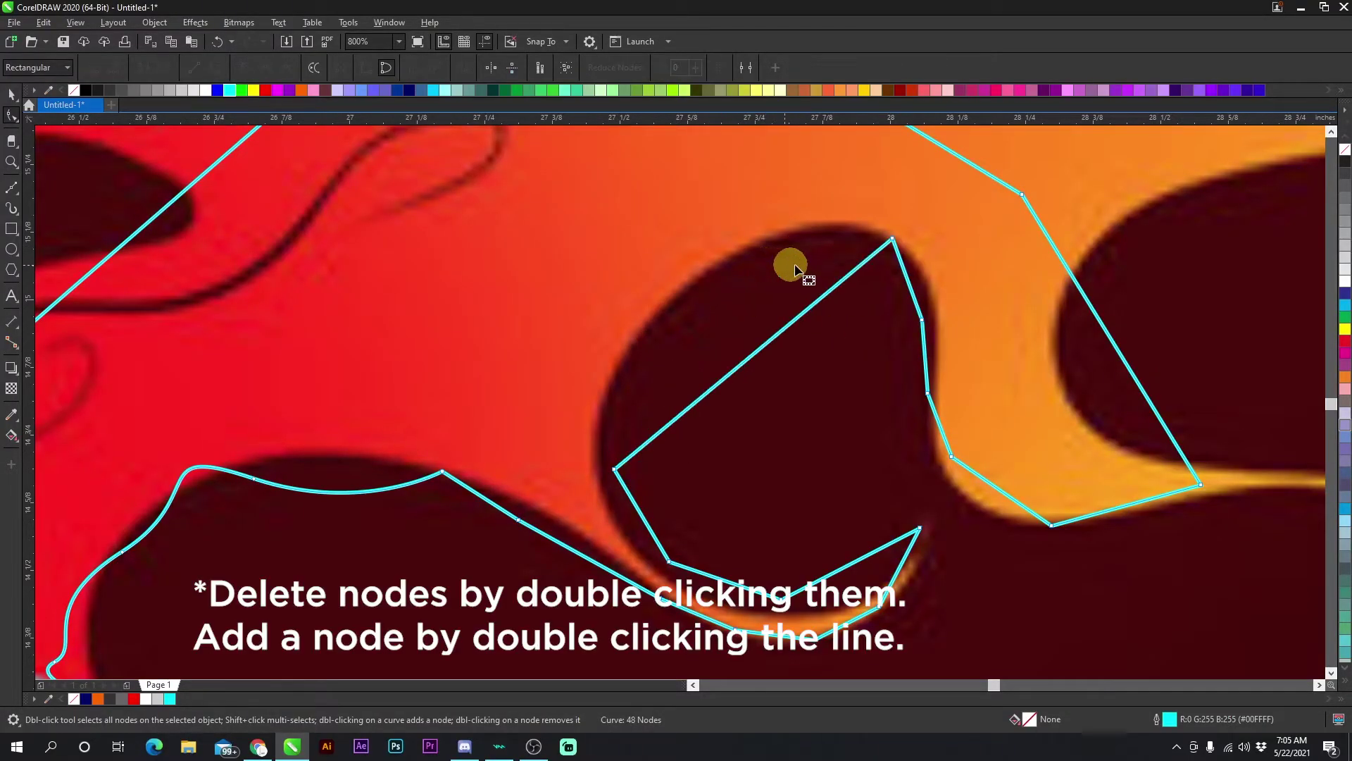
{"action": "double_click", "coordinate": [893, 239]}
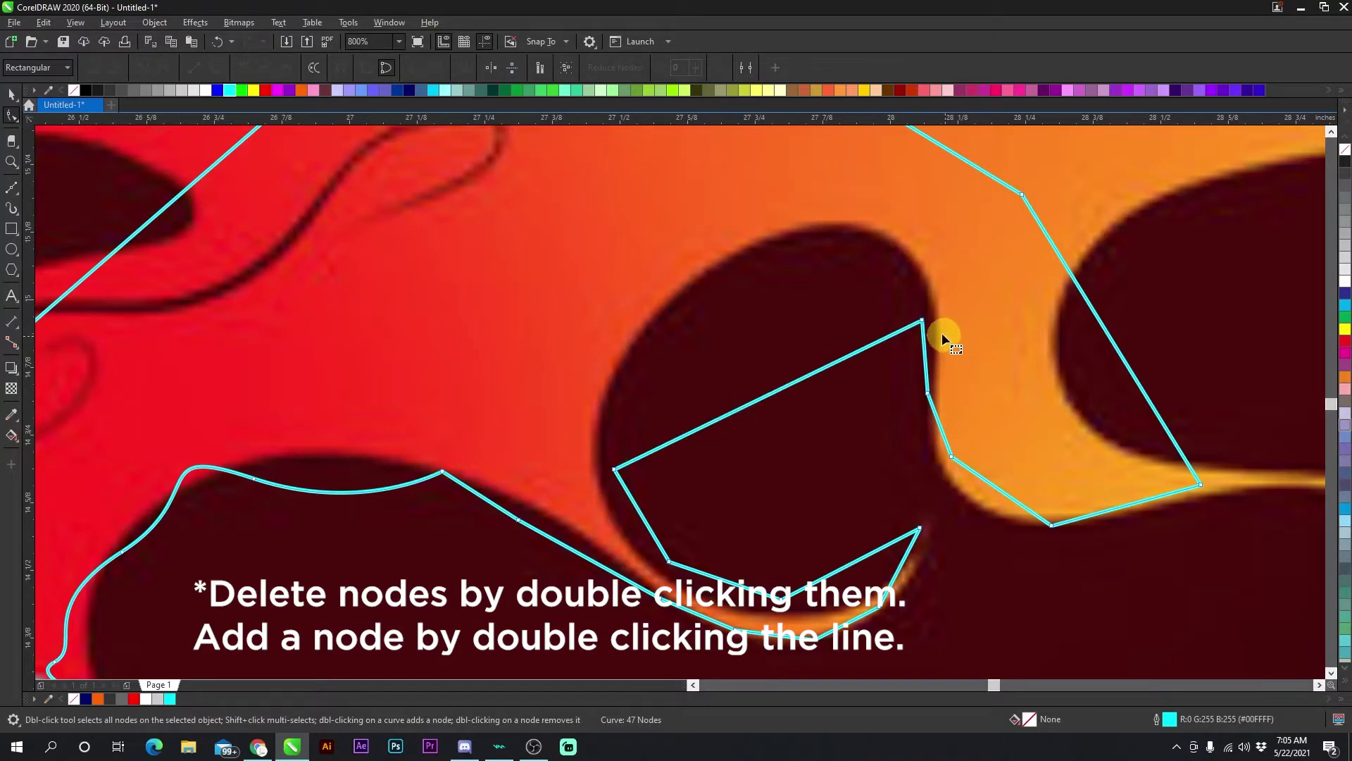
Convert the loop's straight top segment to a curve and bend it into an arc
{"action": "left_click", "coordinate": [787, 400]}
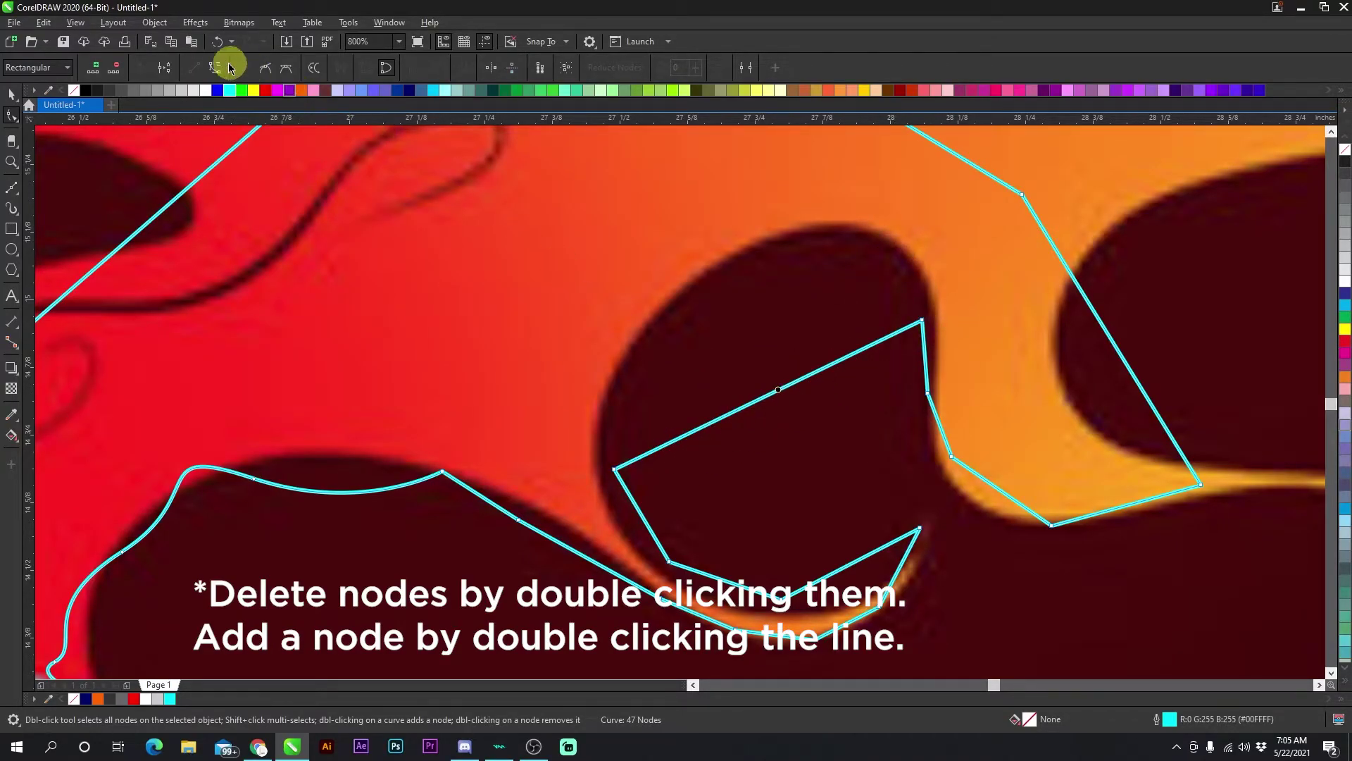
{"action": "left_click", "coordinate": [217, 67]}
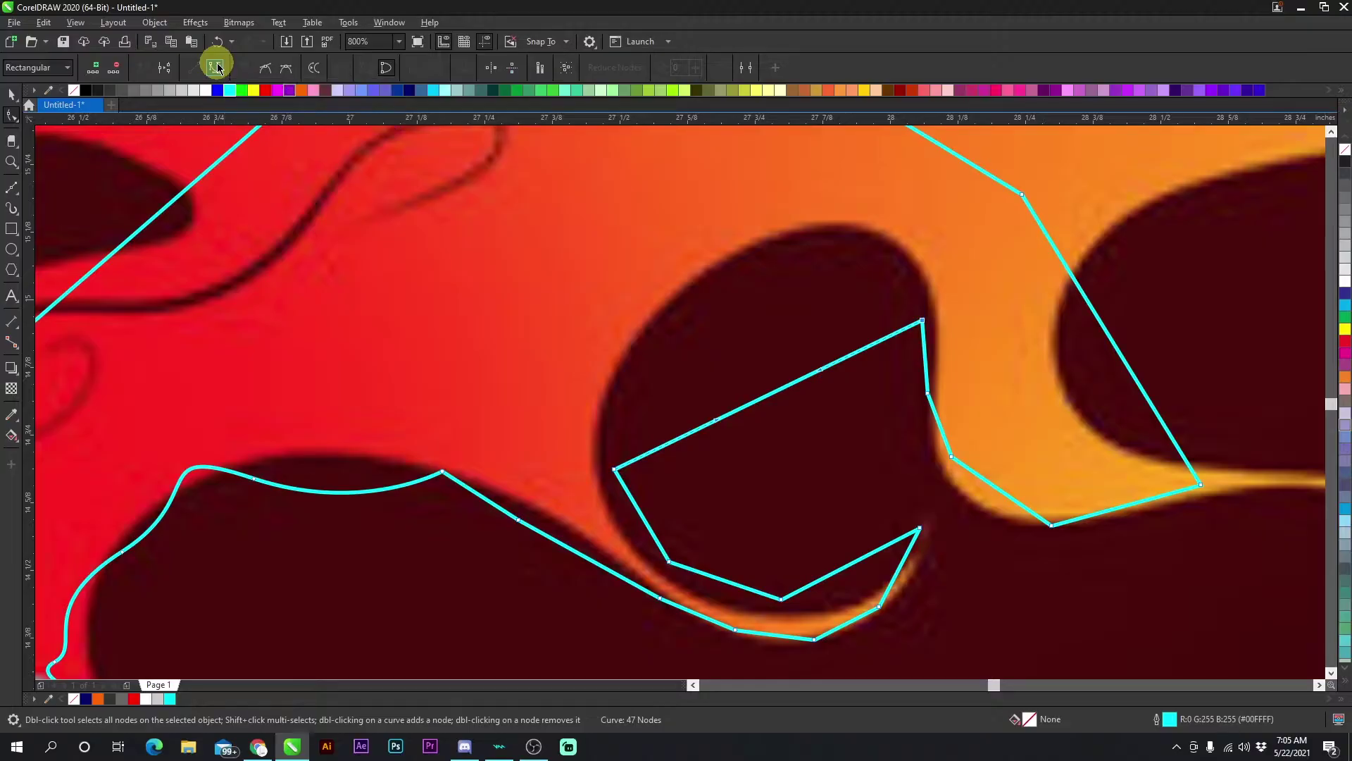
{"action": "left_click_drag", "start_coordinate": [766, 396], "coordinate": [705, 268]}
{"action": "left_click_drag", "start_coordinate": [922, 322], "coordinate": [927, 369]}
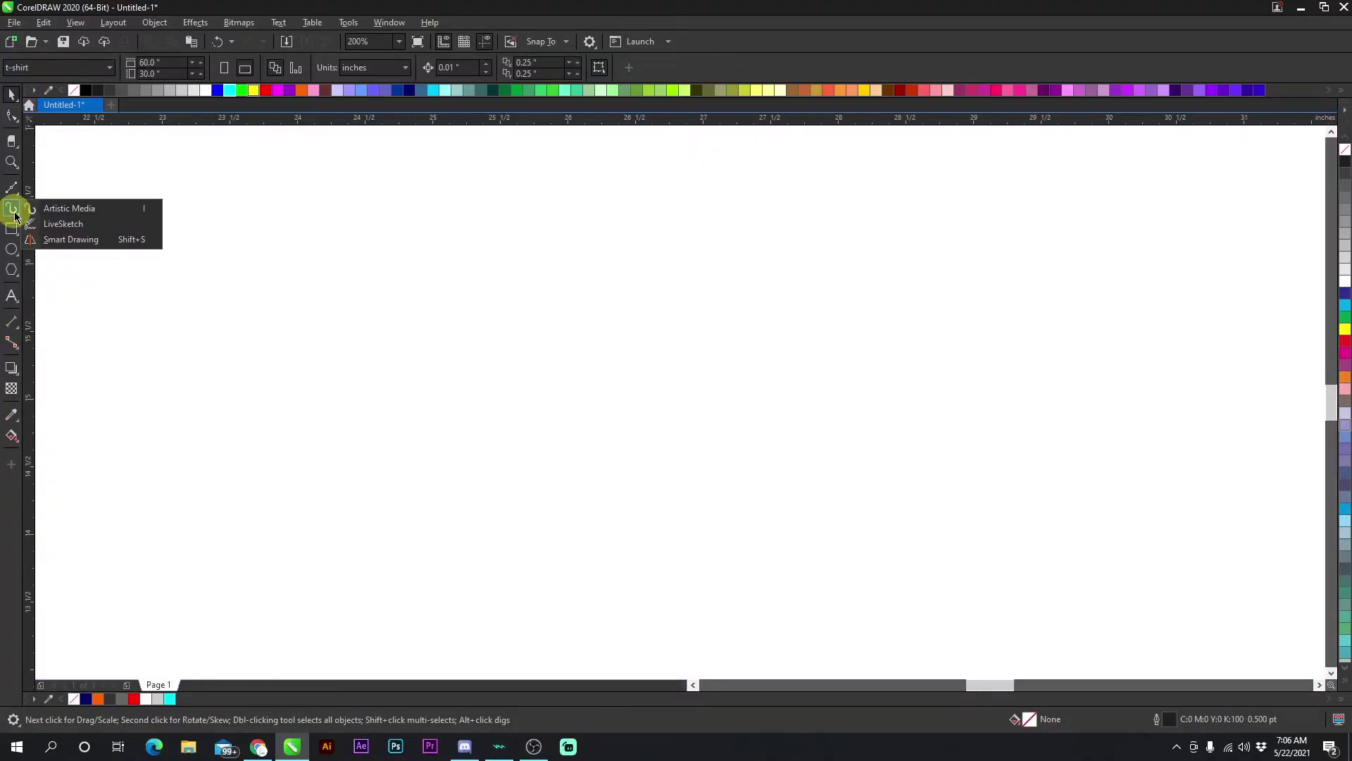
Create a rectangle frame exactly matching the 60 x 30 inch page
{"action": "left_click", "coordinate": [12, 235]}
{"action": "left_click", "coordinate": [12, 230]}
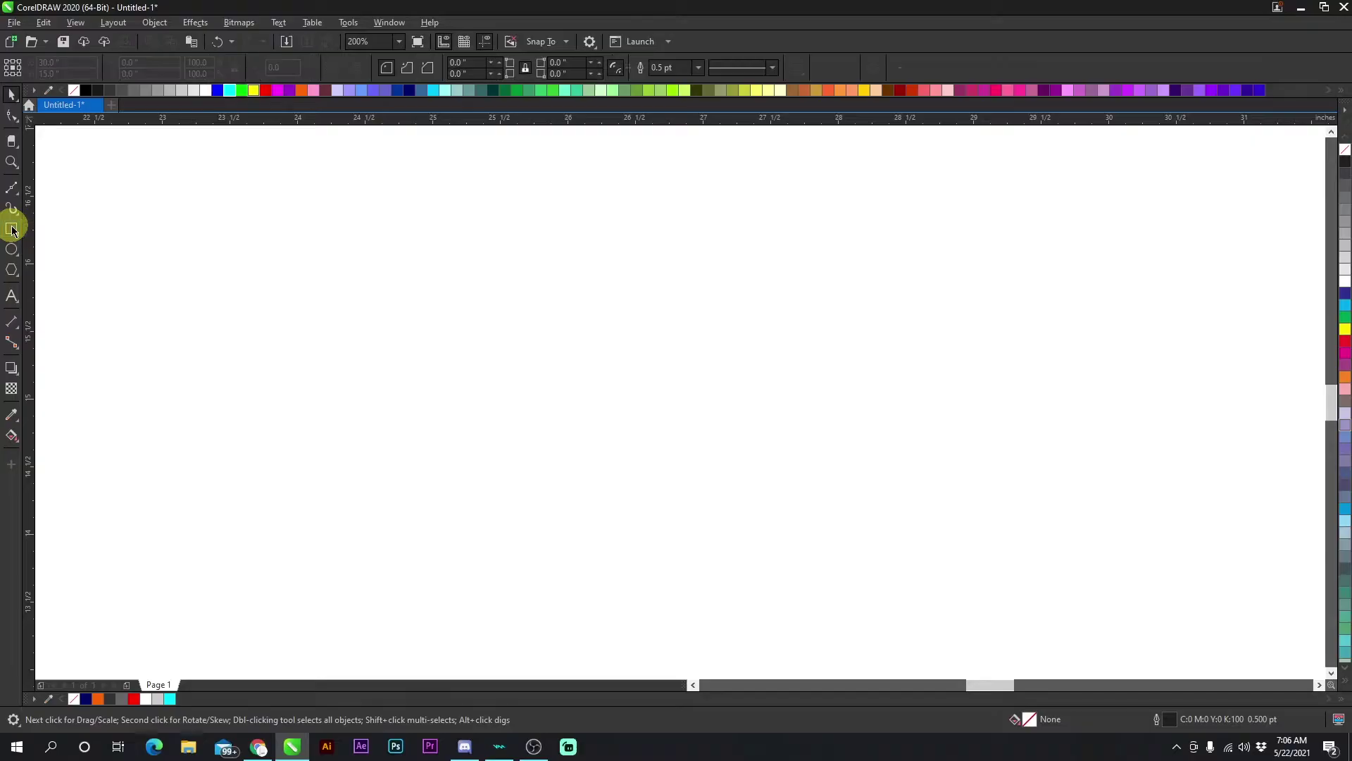
{"action": "scroll", "coordinate": [729, 419], "scroll_direction": "down", "scroll_amount": 3}
{"action": "scroll", "coordinate": [729, 420], "scroll_direction": "down", "scroll_amount": 1}
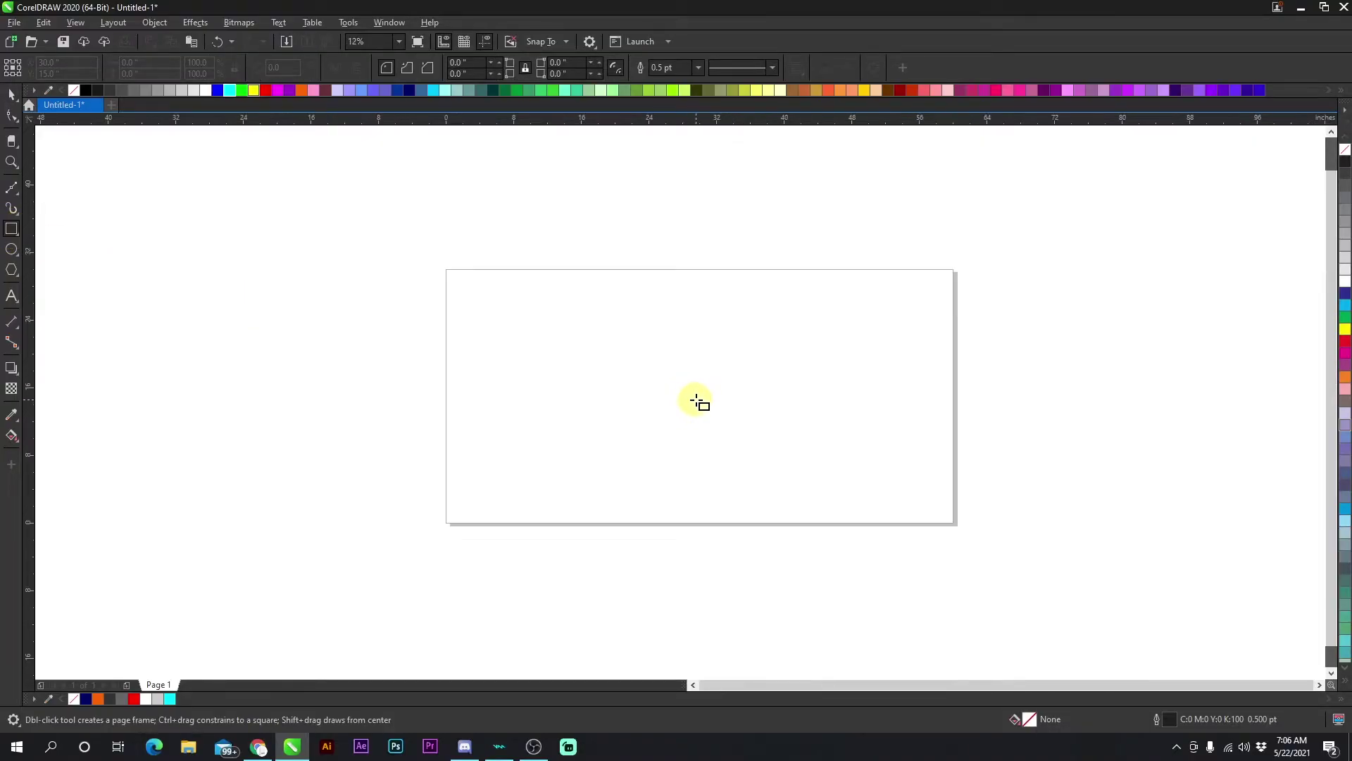
{"action": "left_click", "coordinate": [11, 94]}
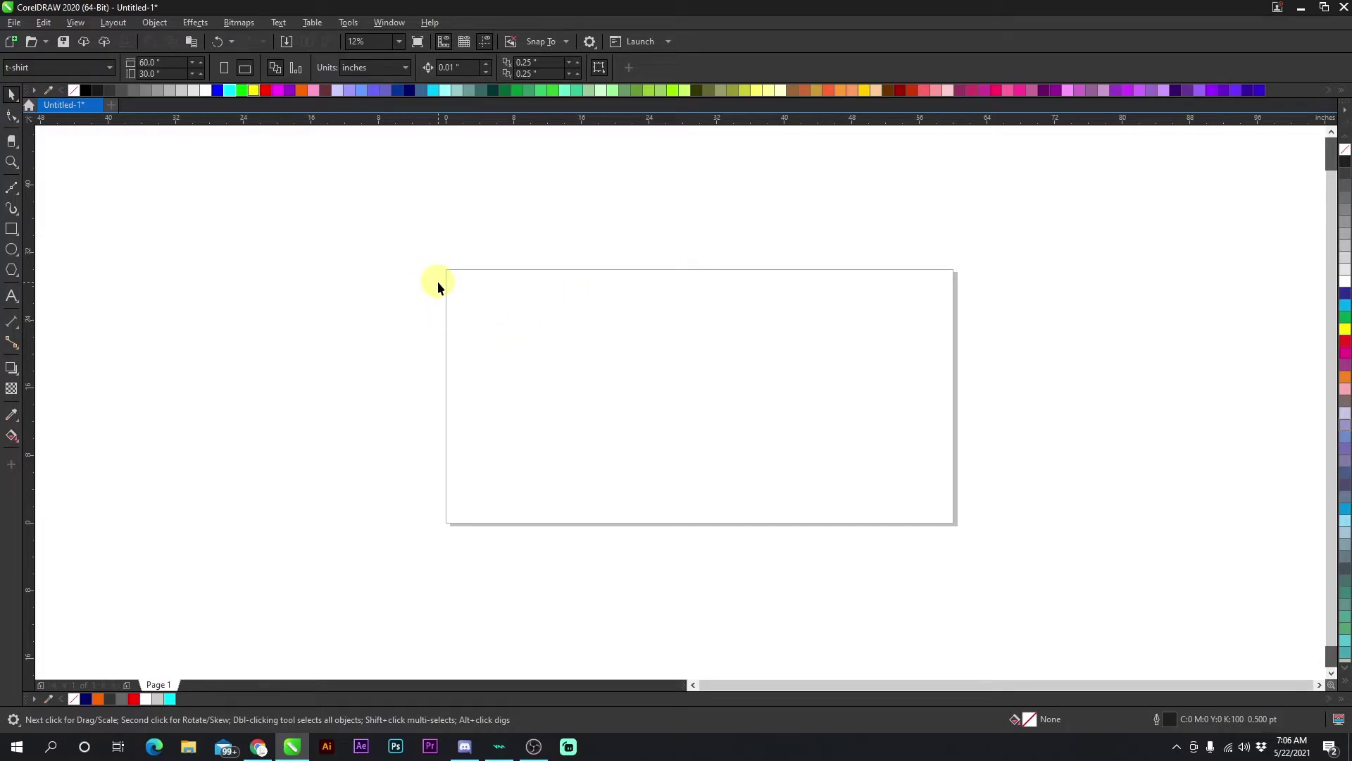
{"action": "double_click", "coordinate": [12, 229]}
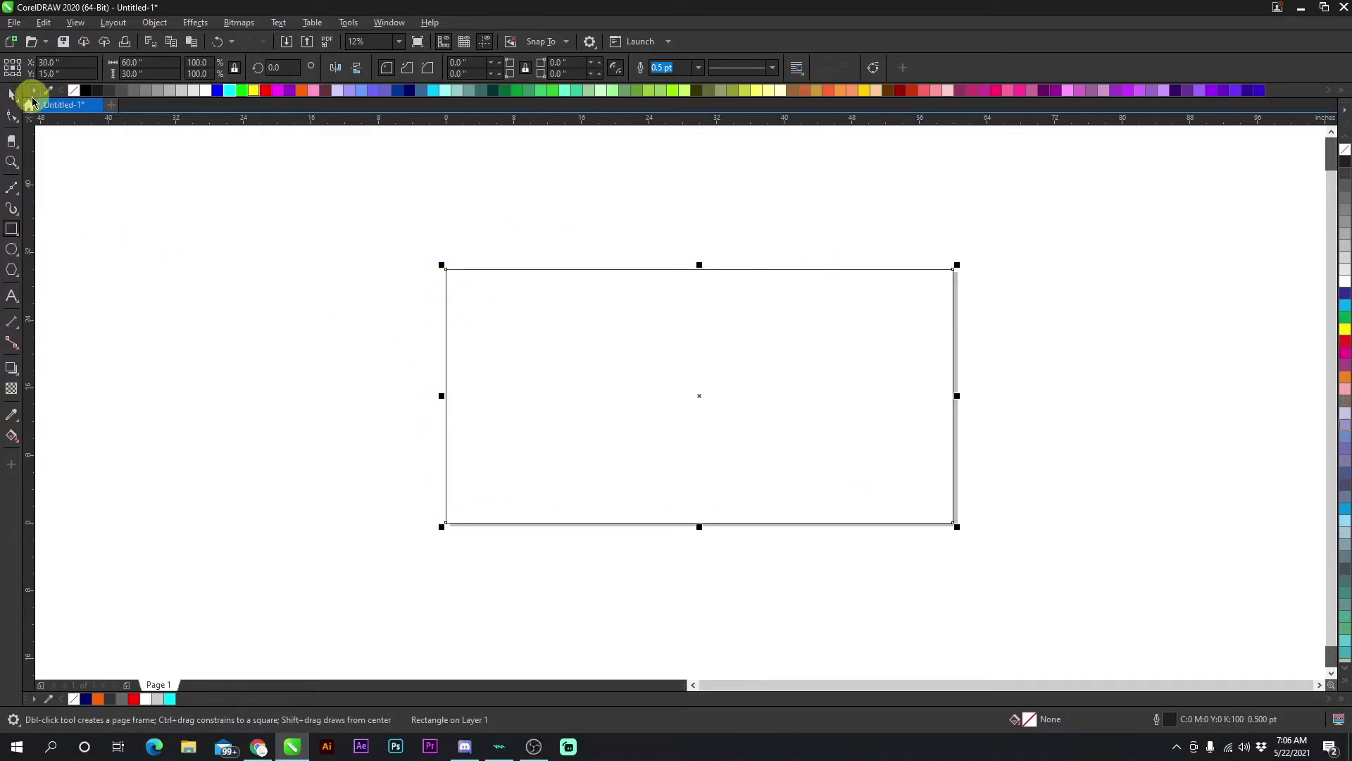
{"action": "left_click", "coordinate": [14, 95]}
{"action": "left_click", "coordinate": [270, 262]}
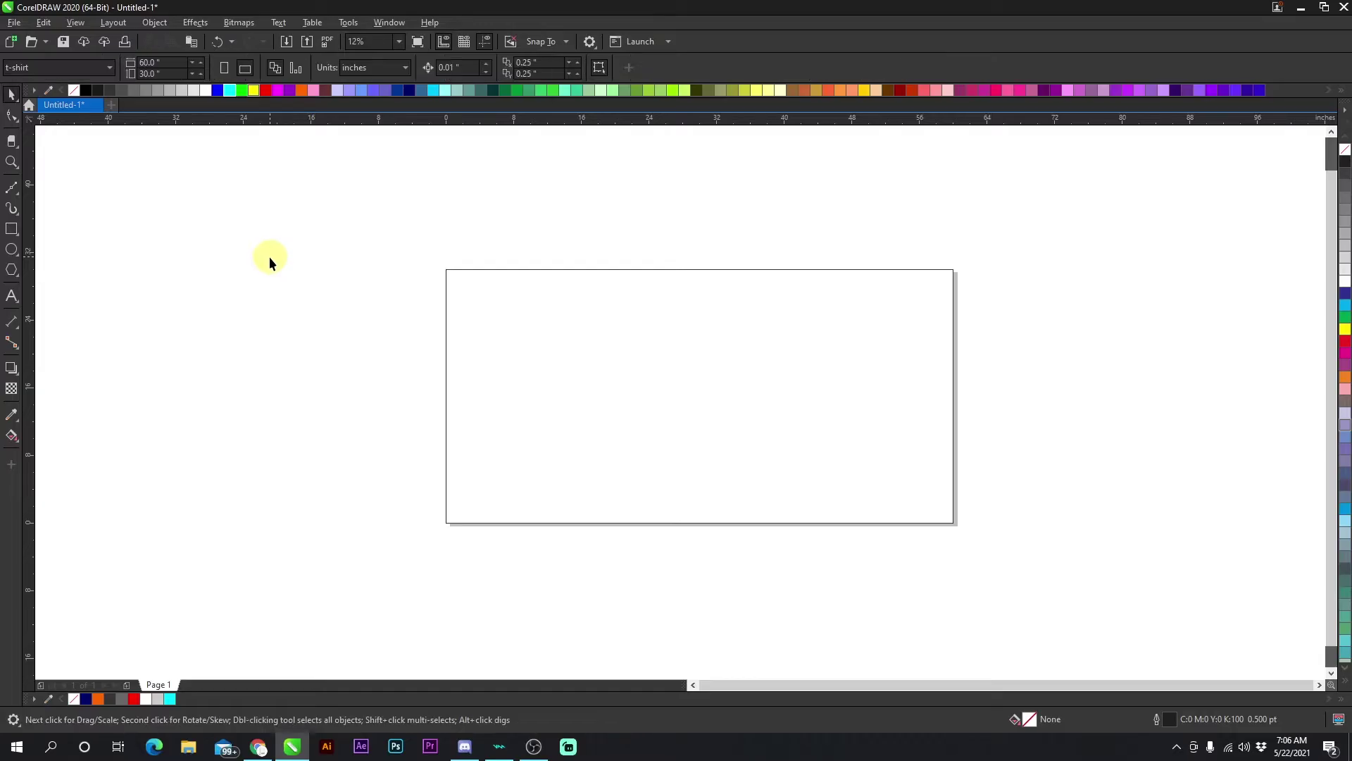
Draw an ellipse near the page's top-left, filled 30% gray with no outline
{"action": "left_click", "coordinate": [13, 251]}
{"action": "left_click_drag", "start_coordinate": [473, 207], "coordinate": [657, 349]}
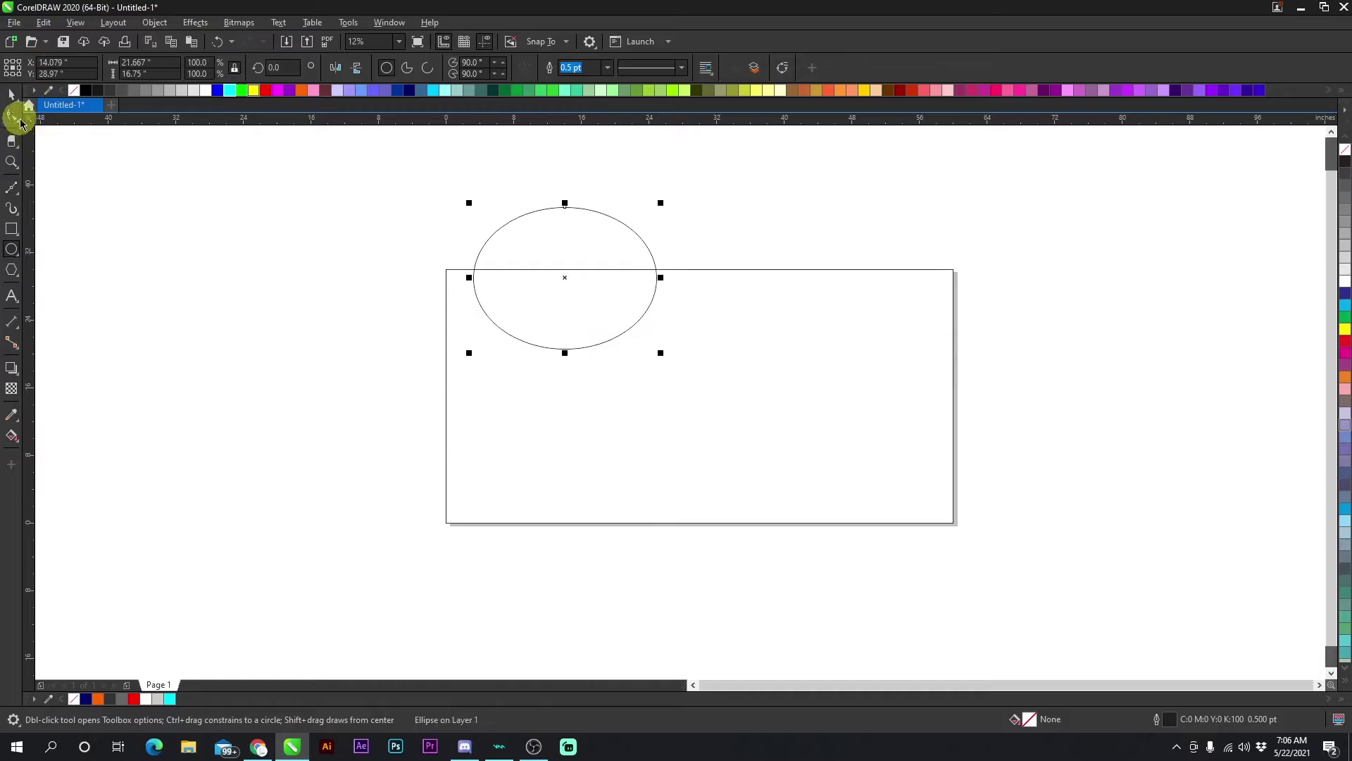
{"action": "left_click", "coordinate": [12, 96]}
{"action": "left_click", "coordinate": [170, 91]}
{"action": "right_click", "coordinate": [73, 90]}
{"action": "left_click_drag", "start_coordinate": [511, 265], "coordinate": [481, 235]}
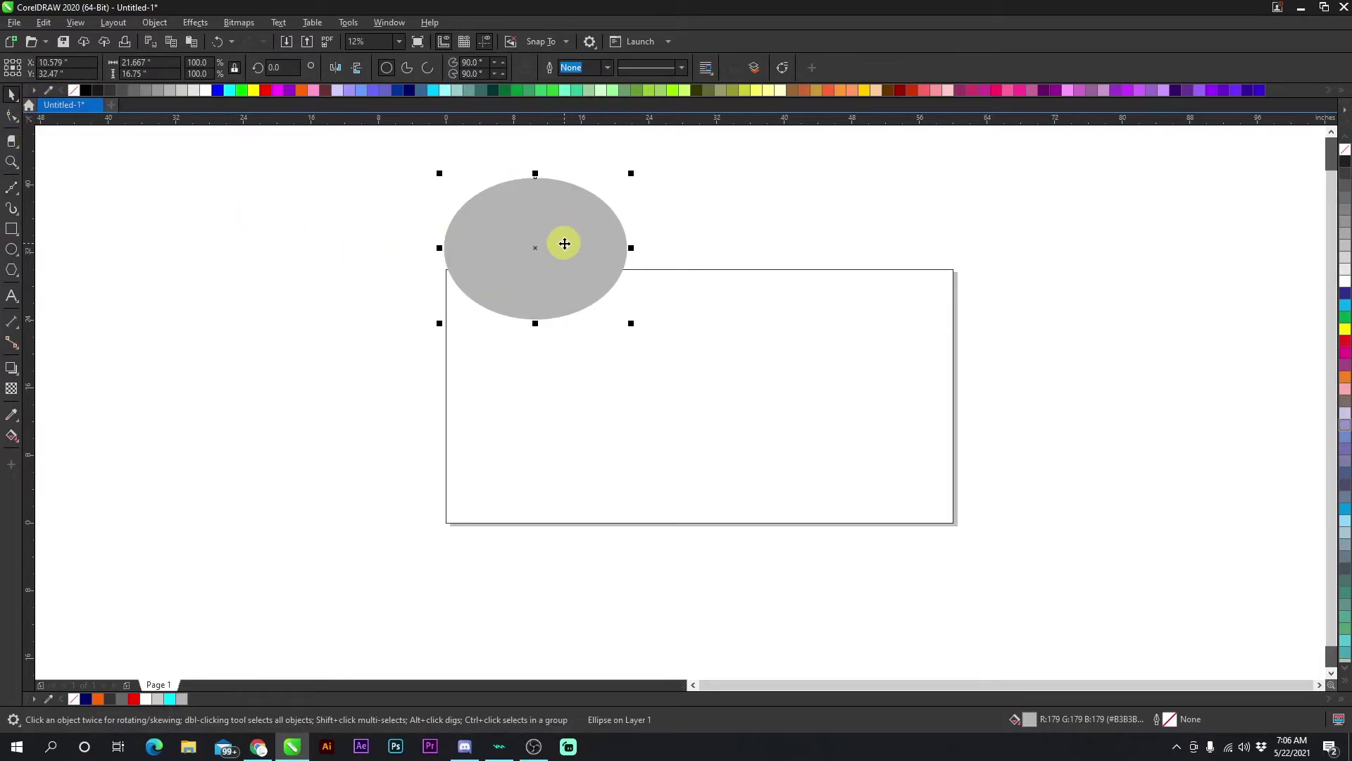
Align the ellipse's centre with the page frame using C and E
{"action": "left_click", "coordinate": [738, 382], "text": "shift"}
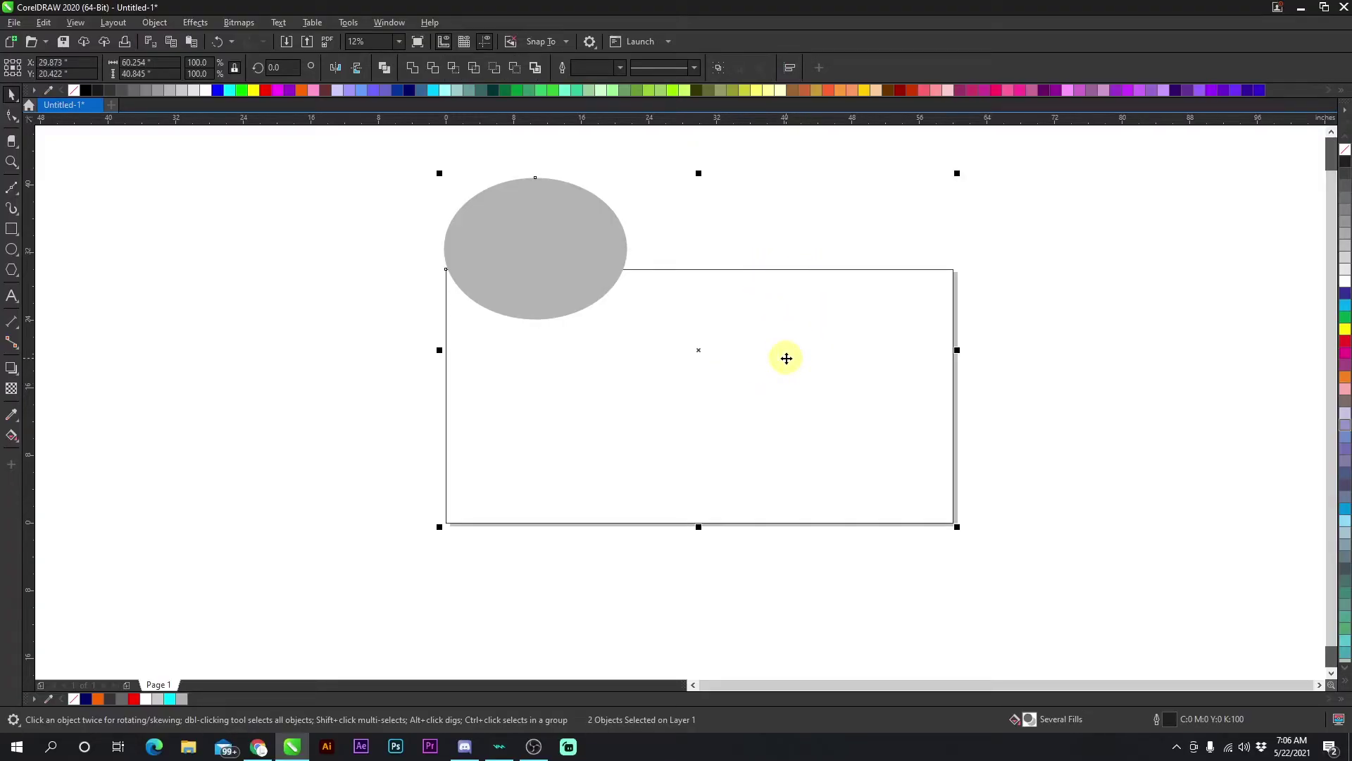
{"action": "key", "text": "c"}
{"action": "key", "text": "e"}
{"action": "key", "text": "Escape"}
{"action": "left_click_drag", "start_coordinate": [733, 381], "coordinate": [833, 408]}
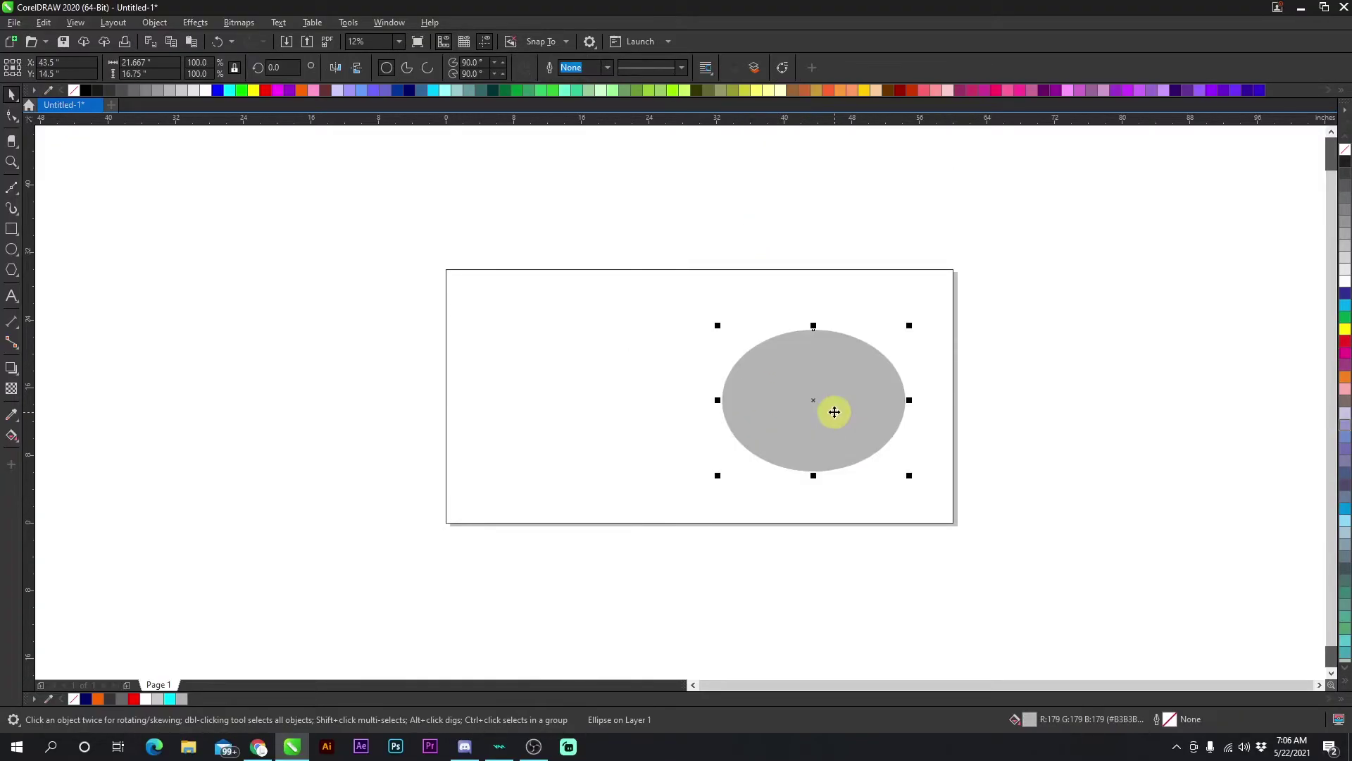
{"action": "left_click", "coordinate": [743, 317]}
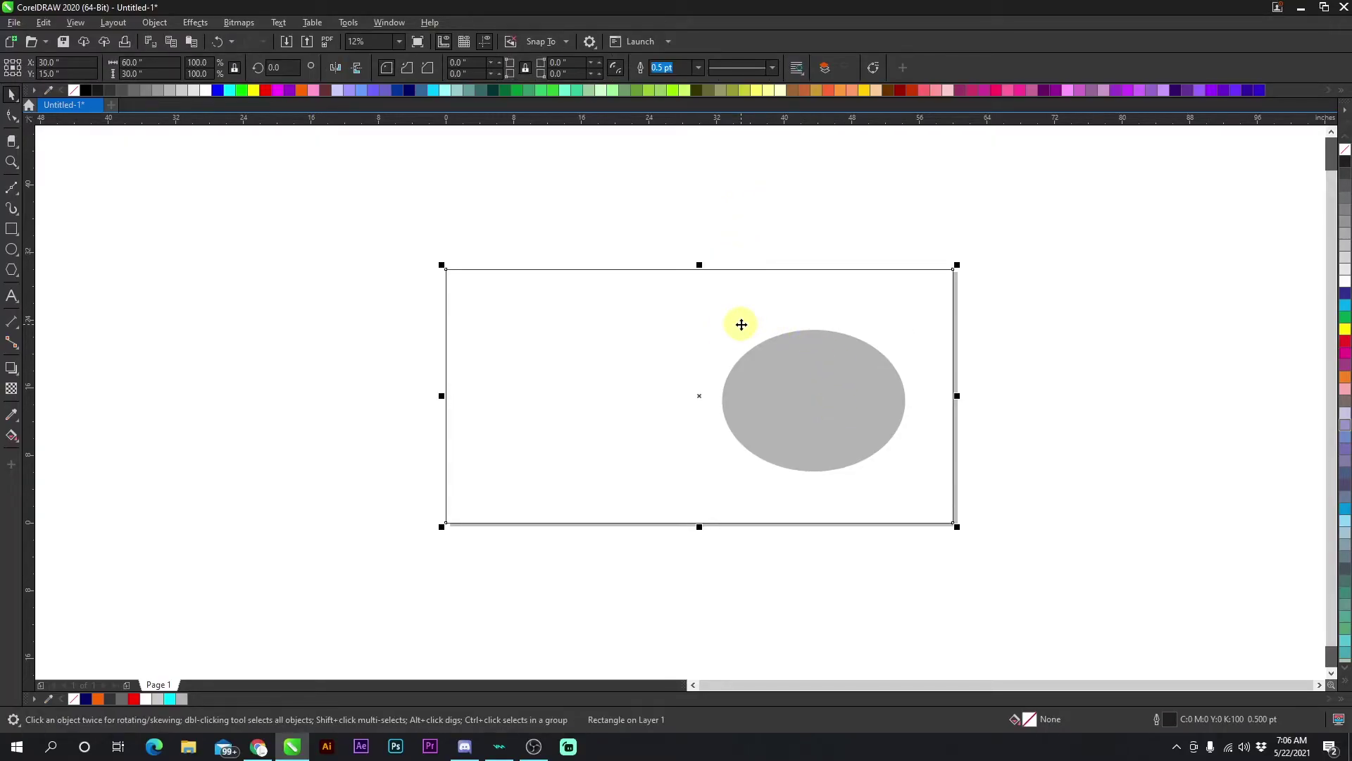
{"action": "left_click", "coordinate": [770, 380]}
{"action": "left_click", "coordinate": [643, 334], "text": "shift"}
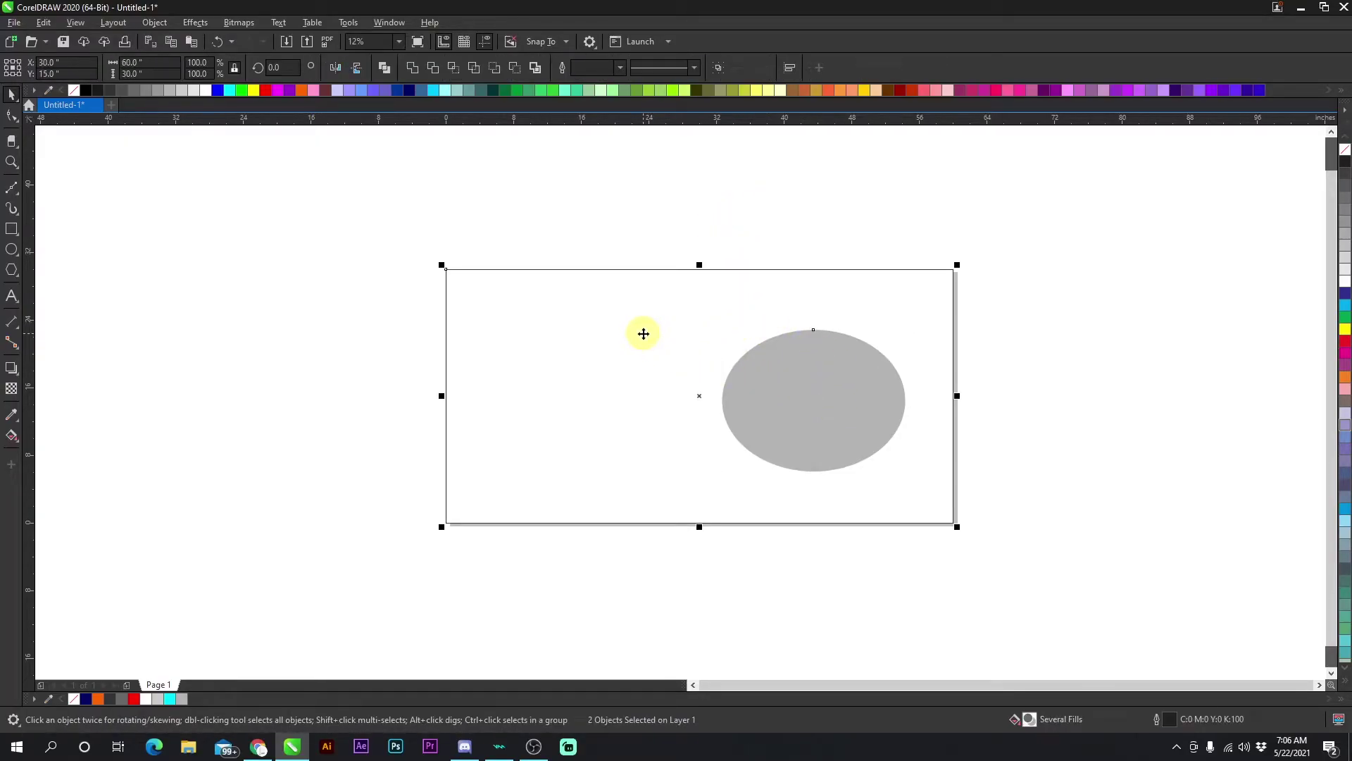
{"action": "key", "text": "e"}
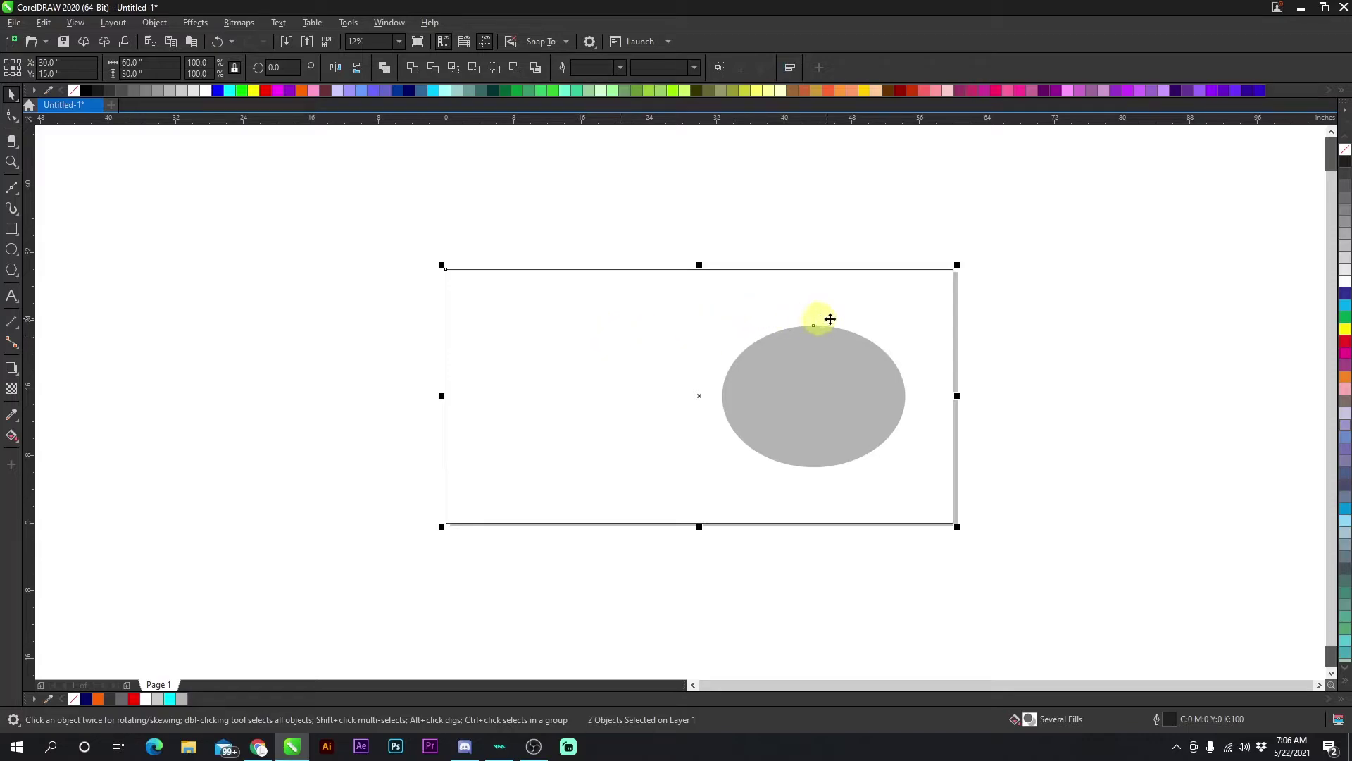
Delete the ellipse and the page frame
{"action": "key", "text": "c"}
{"action": "key", "text": "Delete"}
{"action": "left_click", "coordinate": [16, 230]}
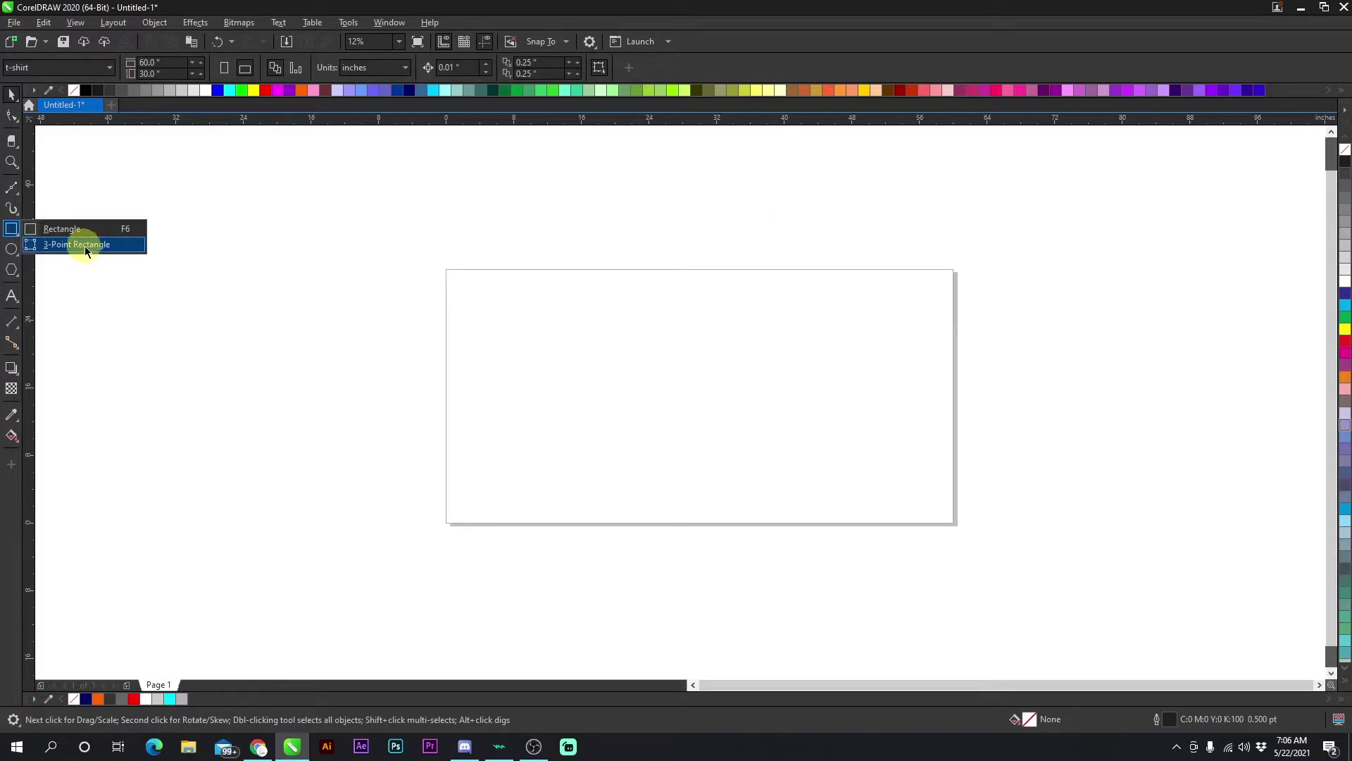
Draw practice circles with the Ellipse tool, one left of the page and others over it
{"action": "left_click", "coordinate": [12, 250]}
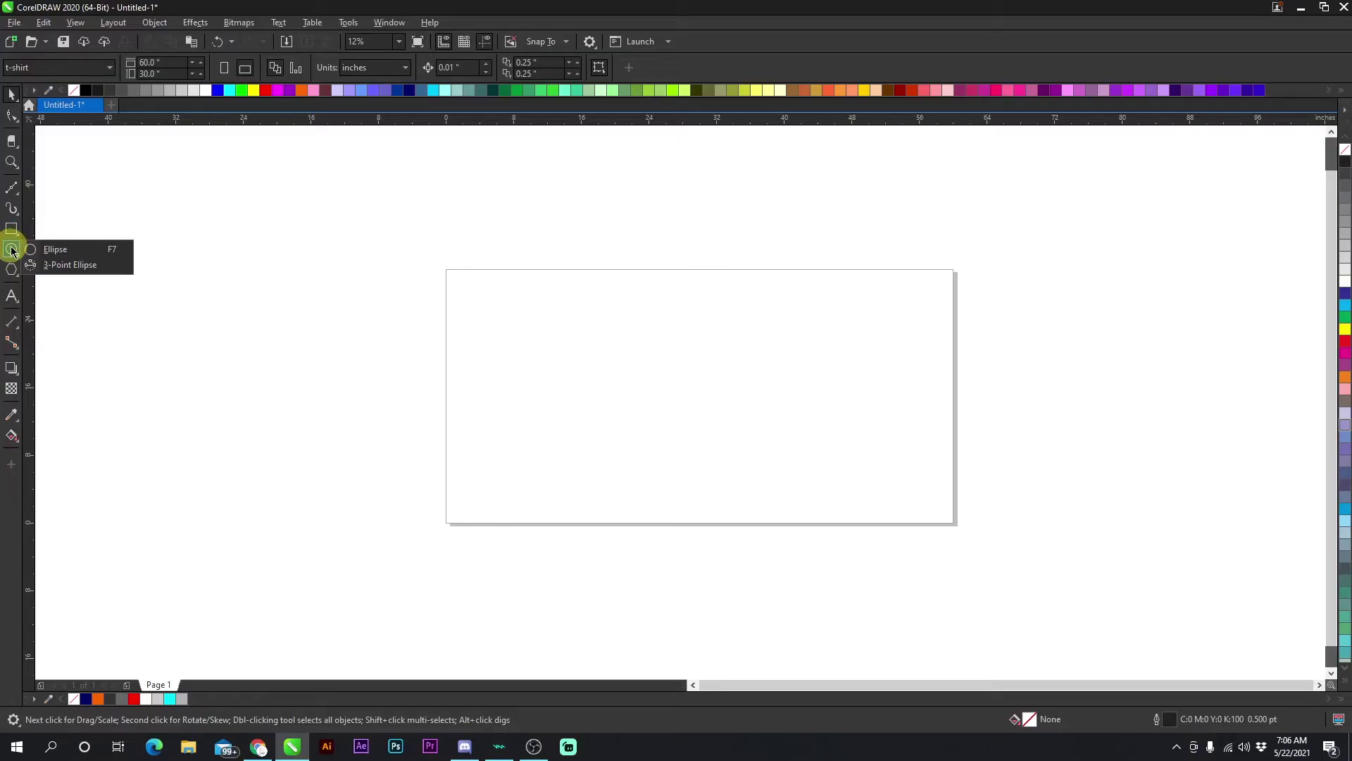
{"action": "left_click", "coordinate": [62, 249]}
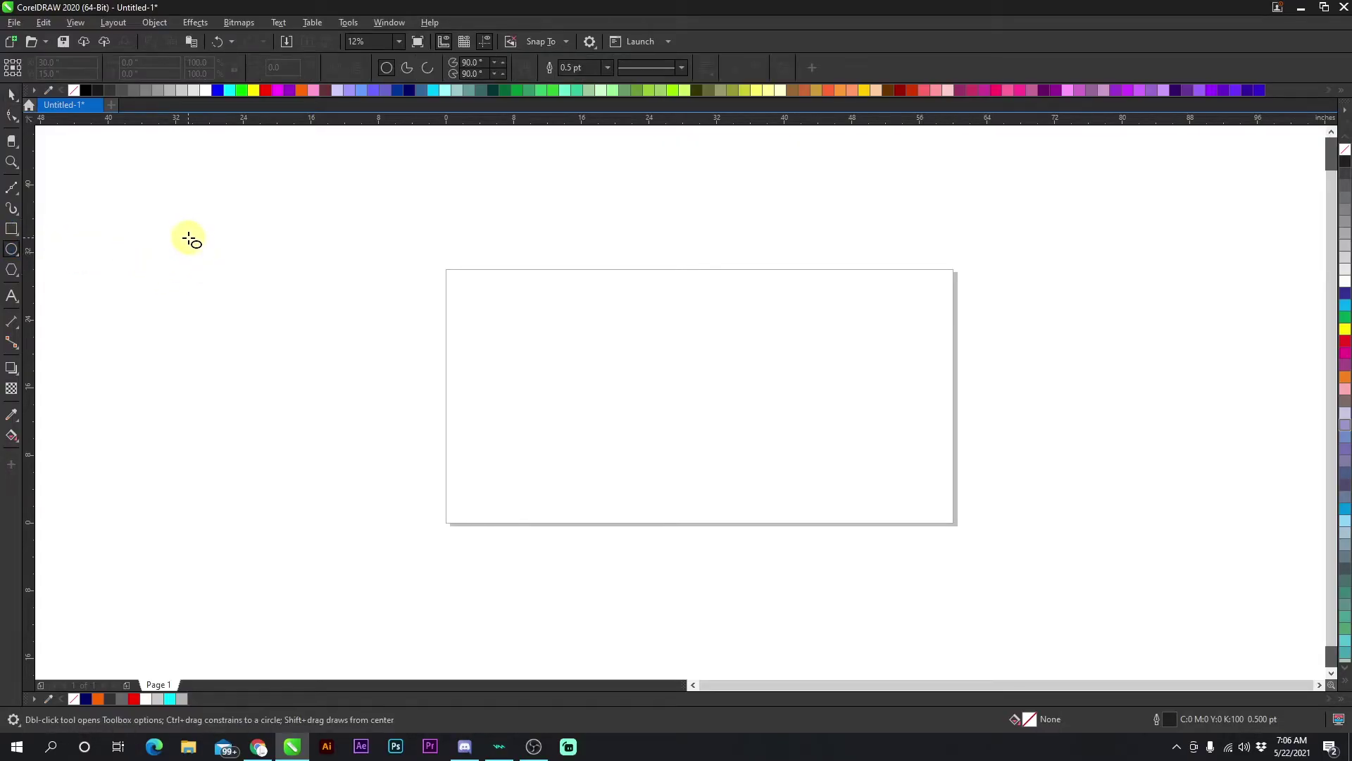
{"action": "mouse_move", "coordinate": [190, 241]}
{"action": "left_mouse_down"}
{"action": "mouse_move", "coordinate": [314, 310]}
{"action": "mouse_move", "coordinate": [399, 448]}
{"action": "left_mouse_up"}
{"action": "mouse_move", "coordinate": [442, 263]}
{"action": "left_mouse_down"}
{"action": "mouse_move", "coordinate": [574, 400]}
{"action": "mouse_move", "coordinate": [899, 450]}
{"action": "mouse_move", "coordinate": [899, 251]}
{"action": "mouse_move", "coordinate": [1132, 157]}
{"action": "mouse_move", "coordinate": [848, 278]}
{"action": "mouse_move", "coordinate": [972, 408]}
{"action": "mouse_move", "coordinate": [815, 398]}
{"action": "mouse_move", "coordinate": [932, 514]}
{"action": "mouse_move", "coordinate": [790, 571]}
{"action": "mouse_move", "coordinate": [757, 547]}
{"action": "left_mouse_up"}
{"action": "scroll", "coordinate": [1057, 417], "scroll_direction": "right", "scroll_amount": 5}
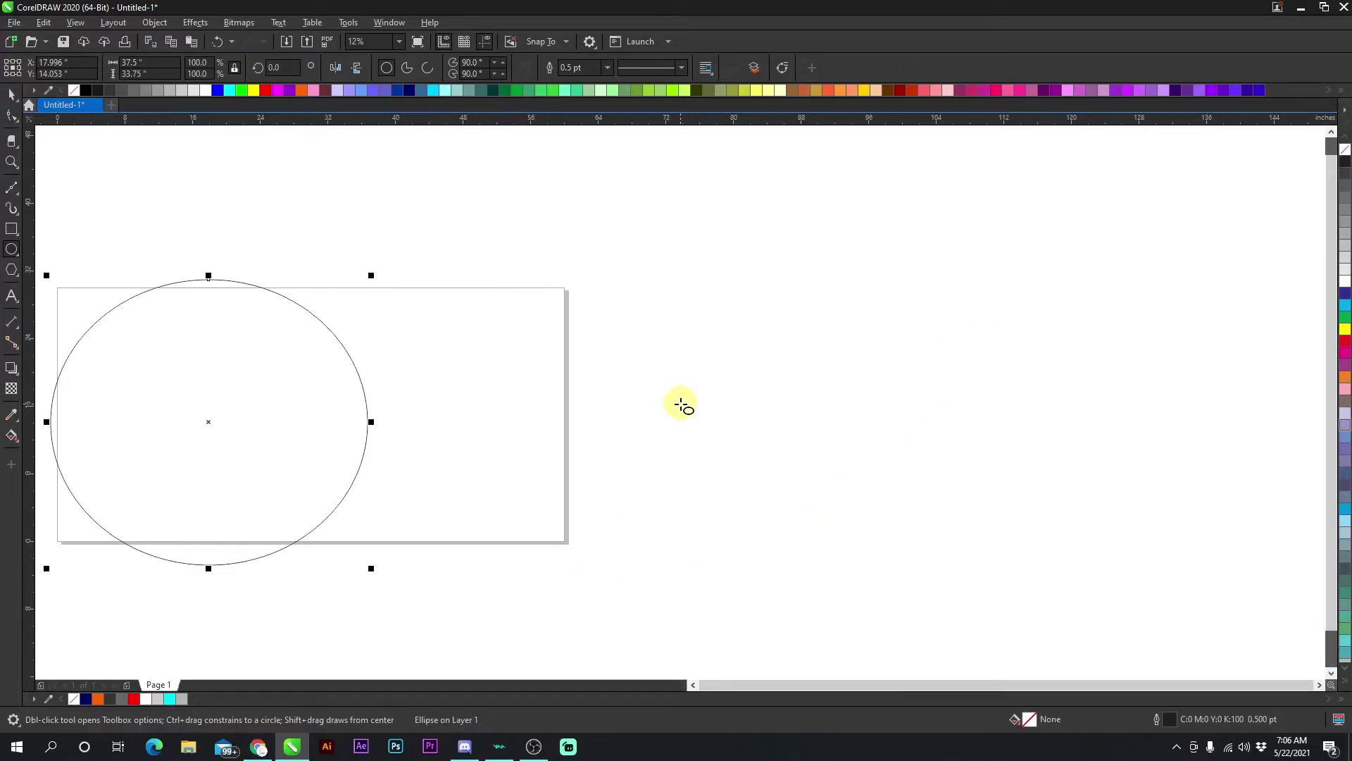
{"action": "left_click_drag", "start_coordinate": [617, 279], "coordinate": [787, 400]}
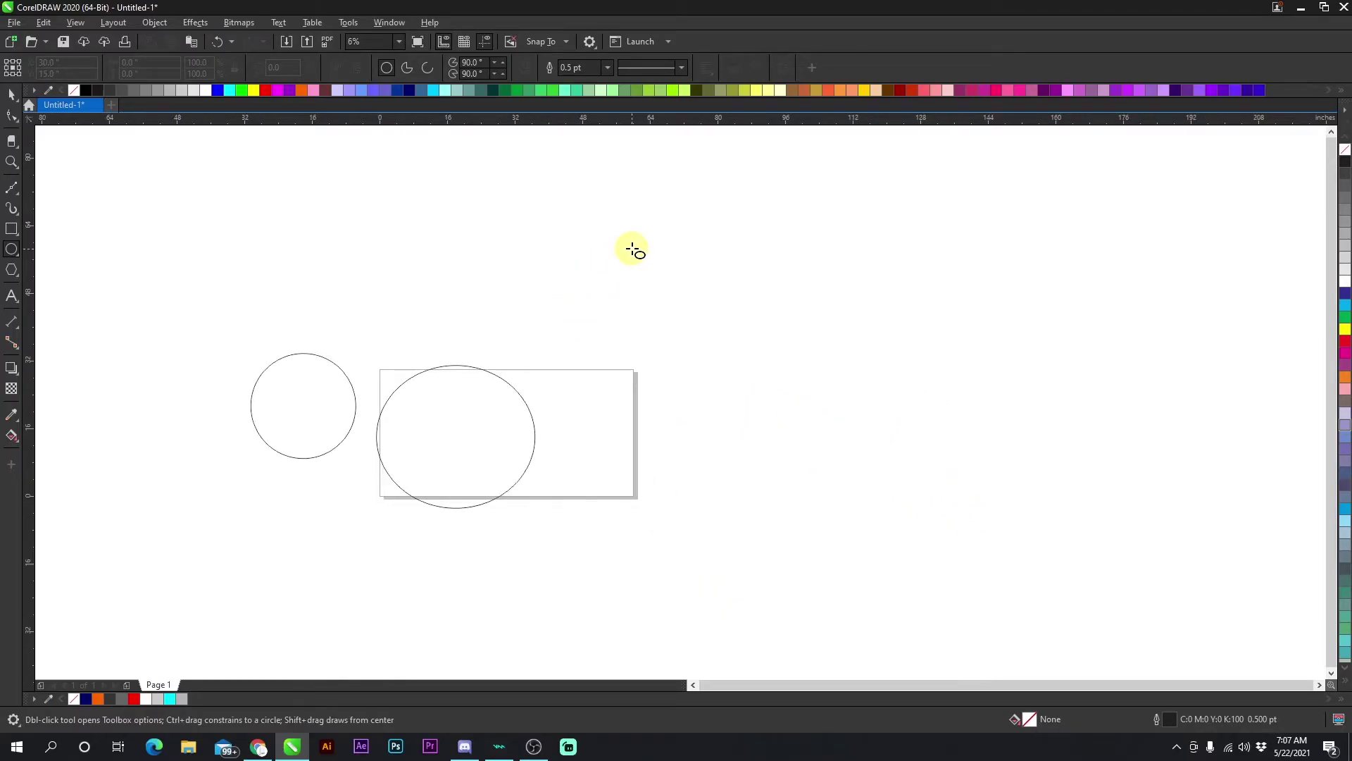
{"action": "mouse_move", "coordinate": [632, 250]}
{"action": "left_mouse_down"}
{"action": "mouse_move", "coordinate": [818, 392]}
{"action": "mouse_move", "coordinate": [674, 299]}
{"action": "mouse_move", "coordinate": [739, 335]}
{"action": "mouse_move", "coordinate": [693, 296]}
{"action": "mouse_move", "coordinate": [764, 357]}
{"action": "mouse_move", "coordinate": [847, 370]}
{"action": "mouse_move", "coordinate": [906, 446]}
{"action": "mouse_move", "coordinate": [809, 374]}
{"action": "mouse_move", "coordinate": [839, 401]}
{"action": "mouse_move", "coordinate": [703, 386]}
{"action": "mouse_move", "coordinate": [474, 452]}
{"action": "mouse_move", "coordinate": [299, 312]}
{"action": "mouse_move", "coordinate": [444, 380]}
{"action": "mouse_move", "coordinate": [833, 392]}
{"action": "mouse_move", "coordinate": [1027, 450]}
{"action": "mouse_move", "coordinate": [825, 307]}
{"action": "mouse_move", "coordinate": [797, 408]}
{"action": "mouse_move", "coordinate": [793, 377]}
{"action": "left_mouse_up"}
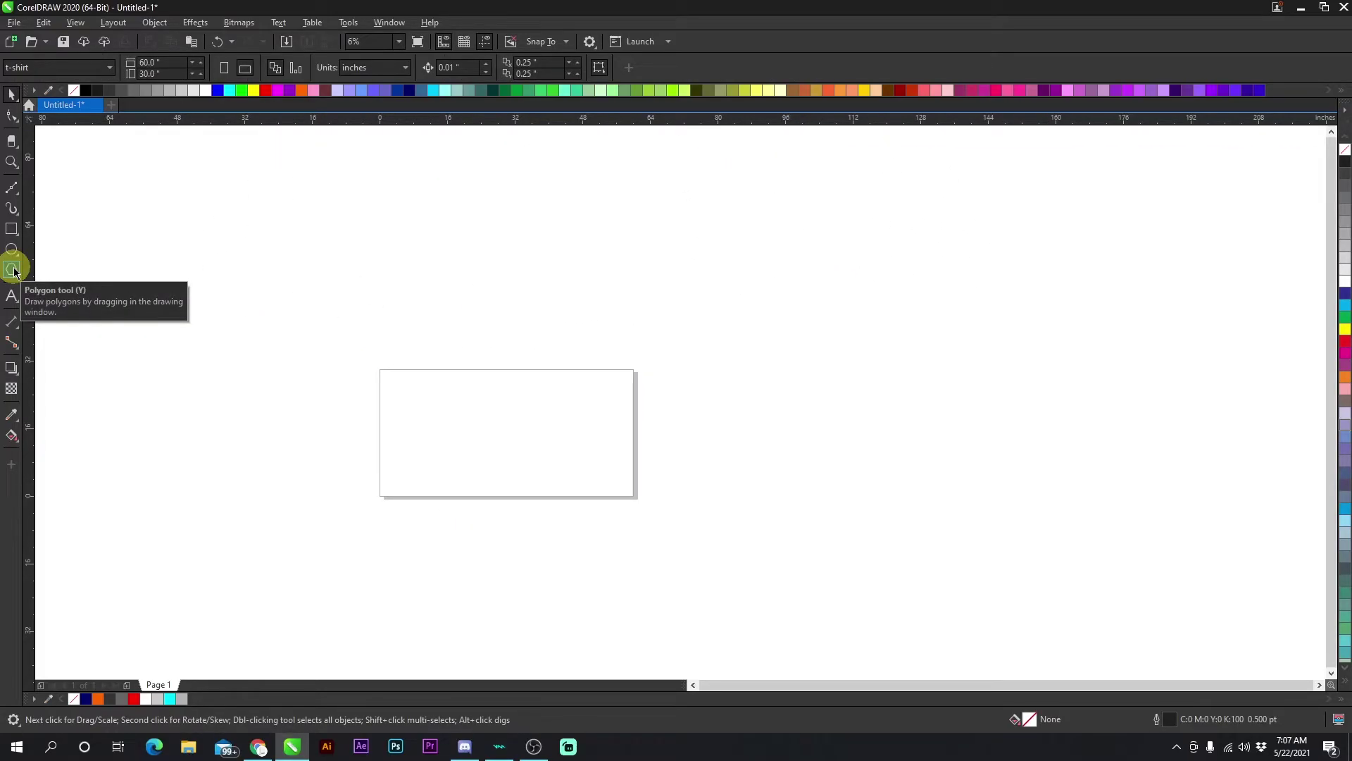
{"action": "left_click", "coordinate": [14, 272]}
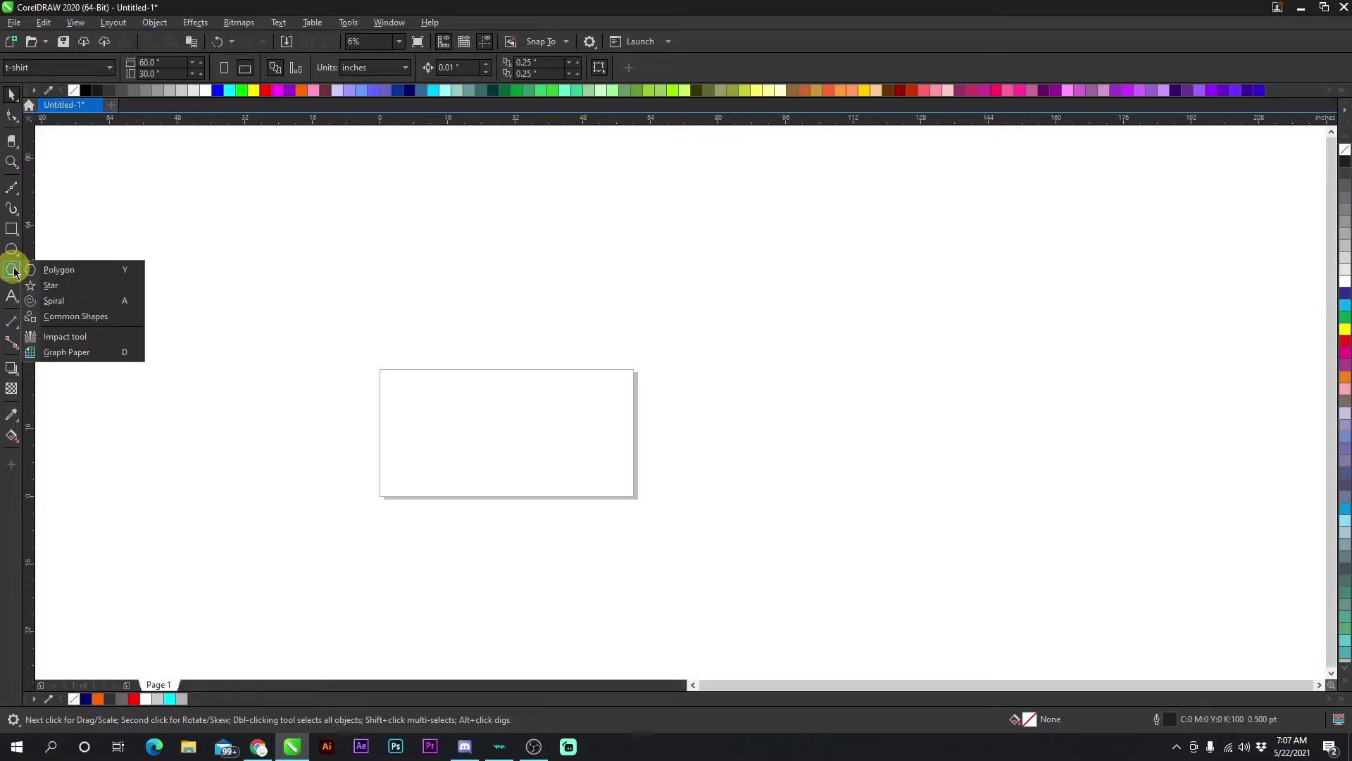
{"action": "left_click", "coordinate": [59, 270]}
{"action": "left_click_drag", "start_coordinate": [214, 245], "coordinate": [459, 430]}
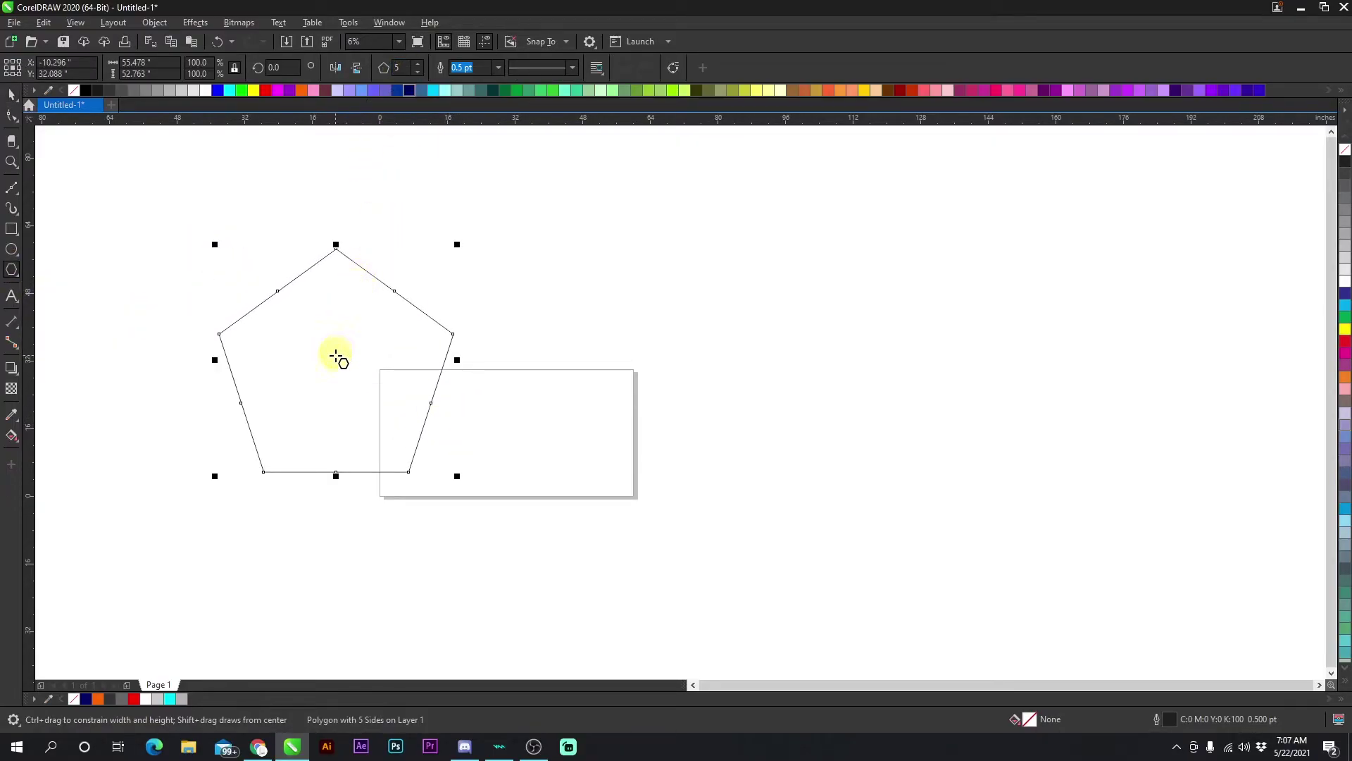
{"action": "left_click_drag", "start_coordinate": [335, 356], "coordinate": [281, 287]}
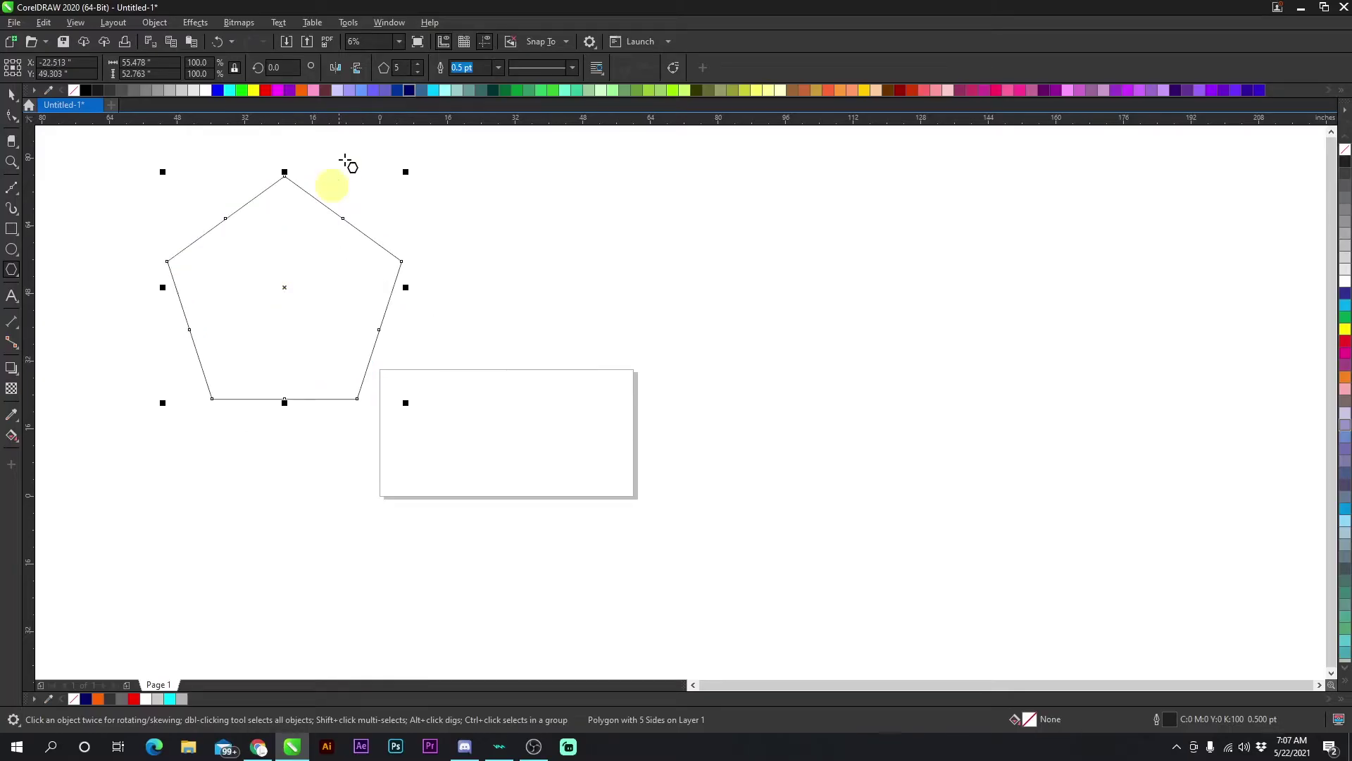
{"action": "left_click", "coordinate": [417, 72]}
{"action": "left_click", "coordinate": [417, 72]}
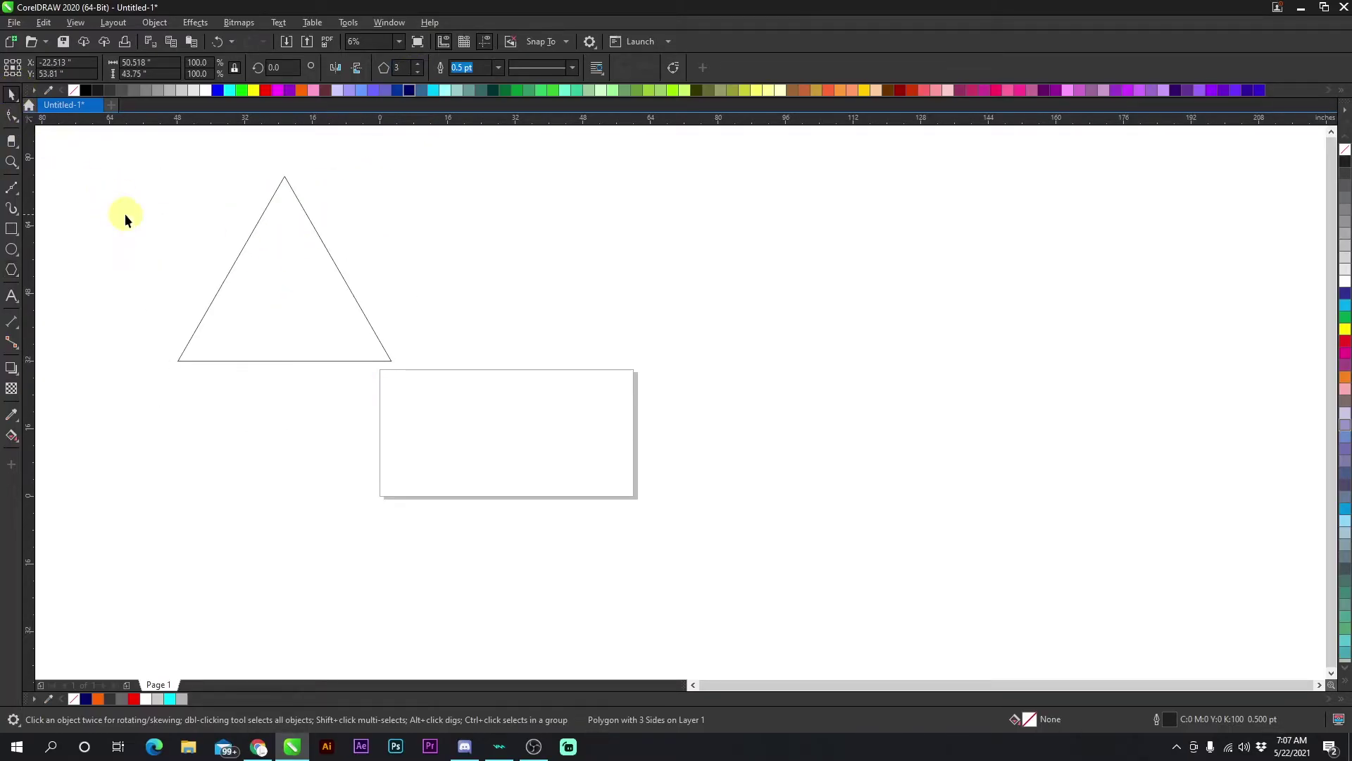
{"action": "left_click_drag", "start_coordinate": [272, 252], "coordinate": [255, 313]}
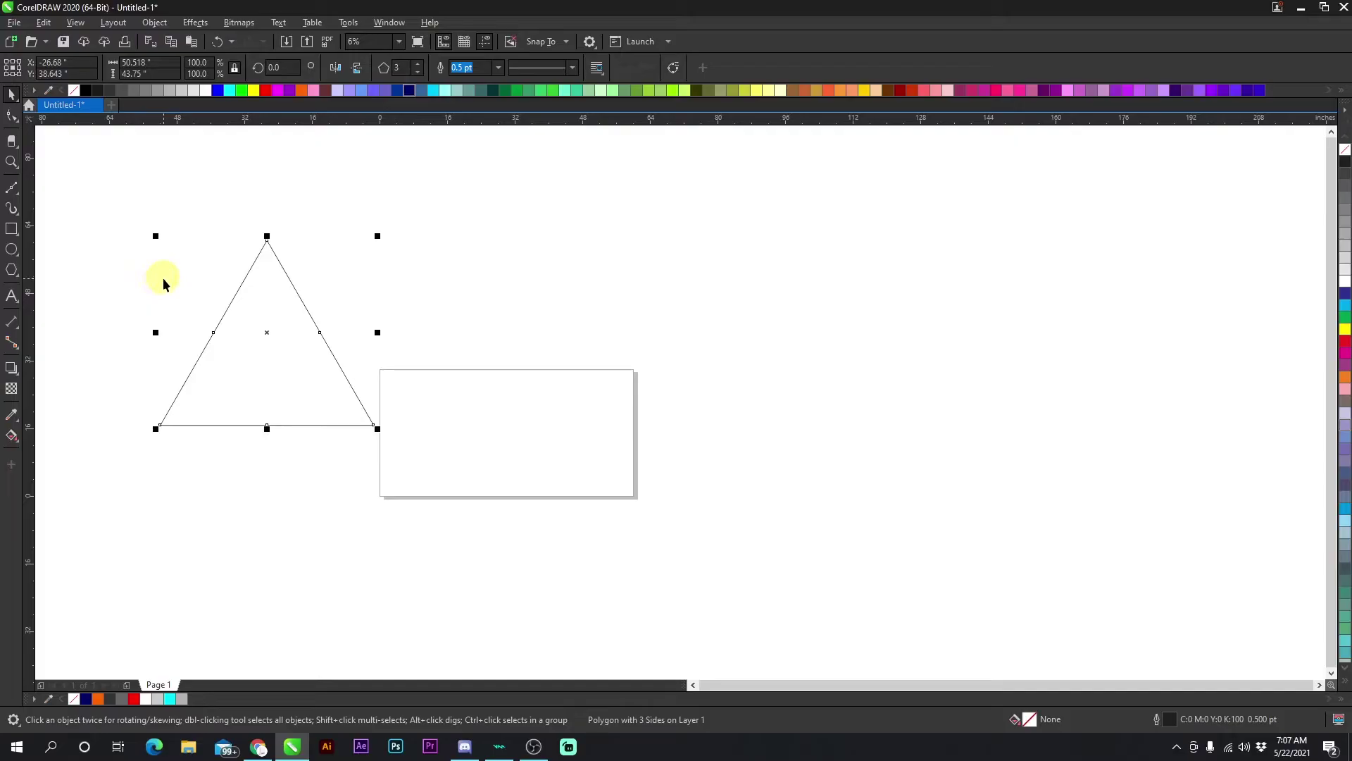
{"action": "key", "text": "Delete"}
{"action": "left_click", "coordinate": [11, 270]}
{"action": "left_click", "coordinate": [61, 287]}
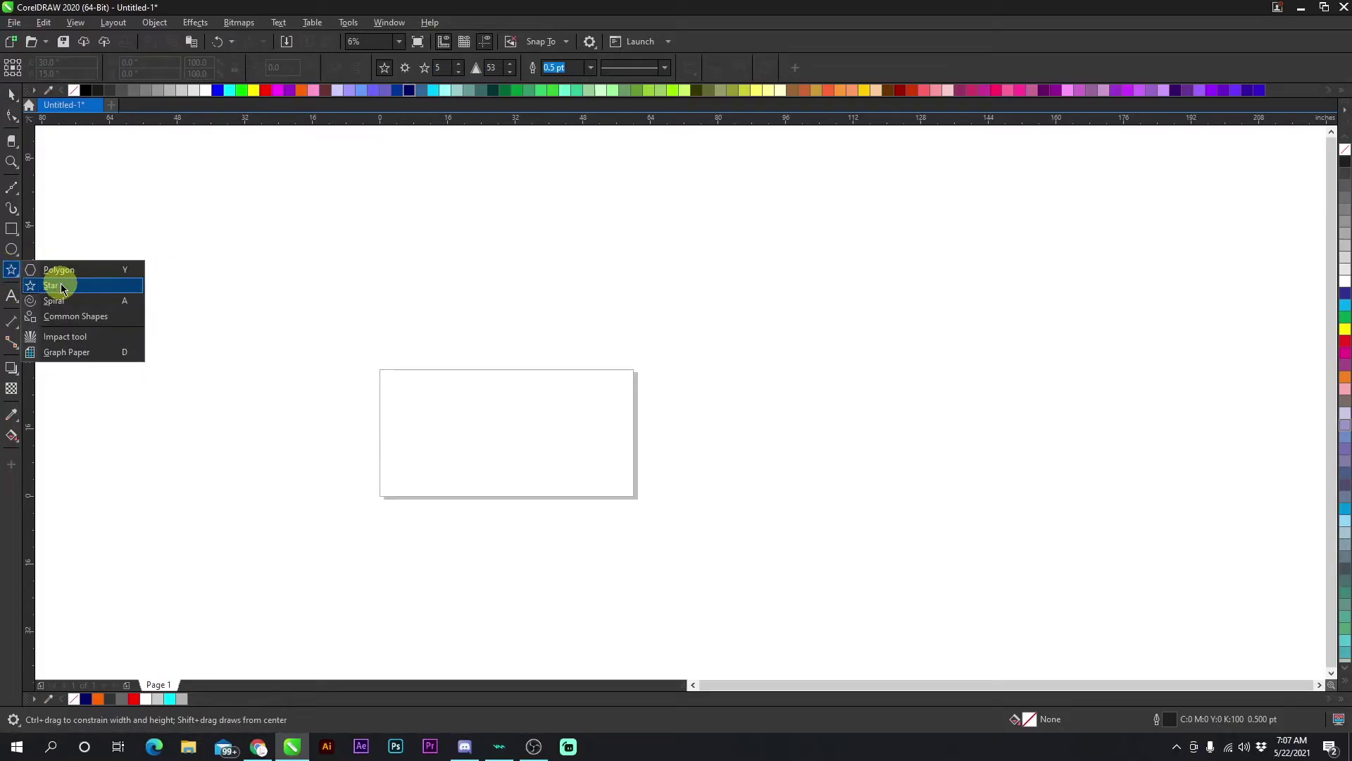
{"action": "mouse_move", "coordinate": [203, 205]}
{"action": "left_mouse_down"}
{"action": "mouse_move", "coordinate": [401, 387]}
{"action": "mouse_move", "coordinate": [477, 426]}
{"action": "left_mouse_up"}
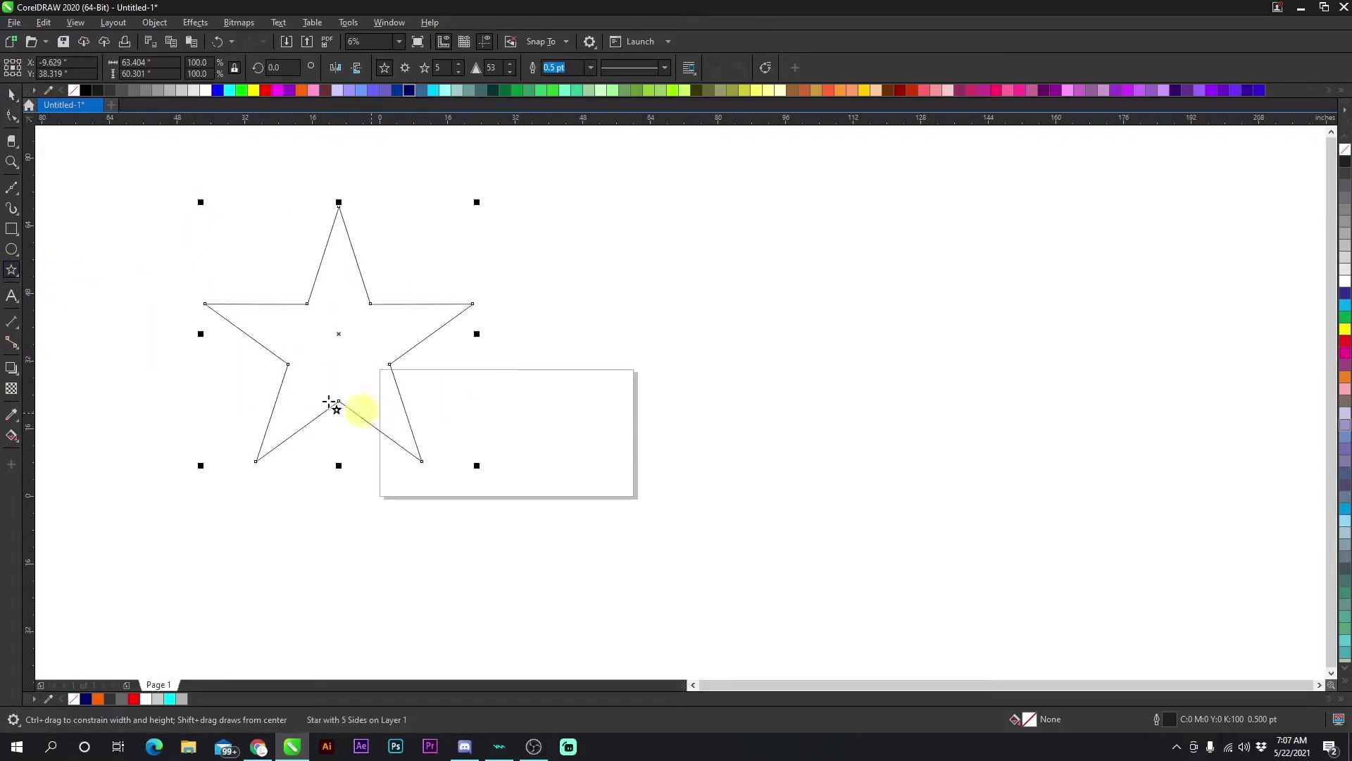
{"action": "left_click", "coordinate": [9, 96]}
{"action": "left_click_drag", "start_coordinate": [319, 342], "coordinate": [836, 403]}
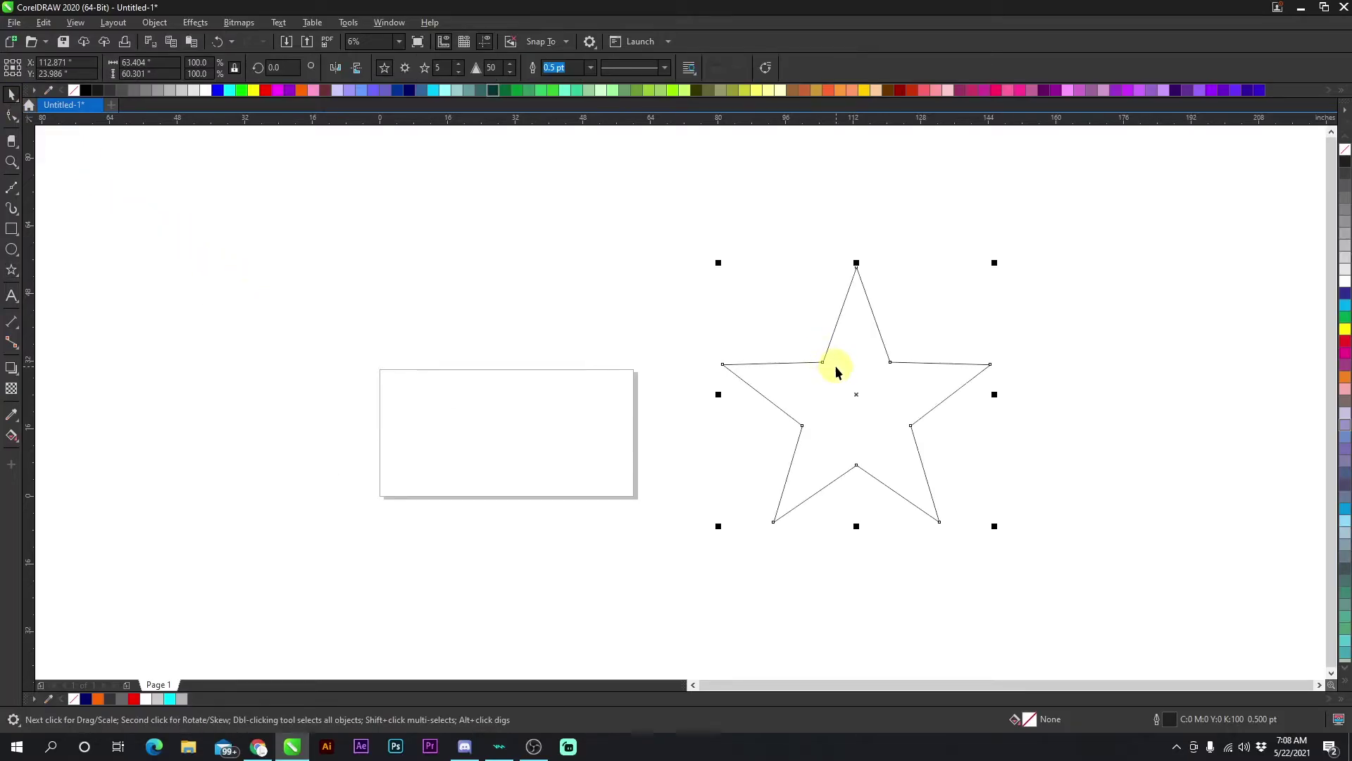
{"action": "left_click", "coordinate": [511, 73]}
{"action": "left_click", "coordinate": [510, 73]}
{"action": "left_click", "coordinate": [509, 64]}
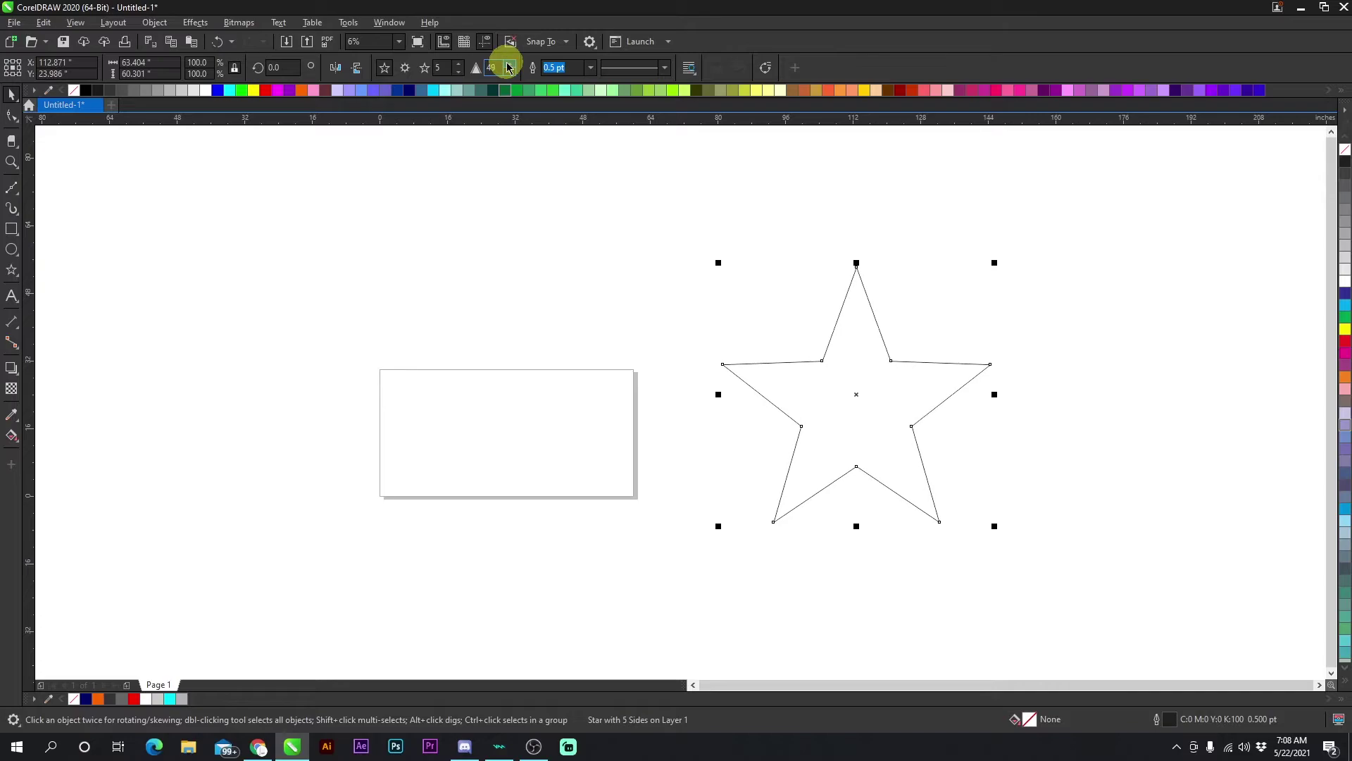
{"action": "left_click_drag", "start_coordinate": [800, 381], "coordinate": [448, 254]}
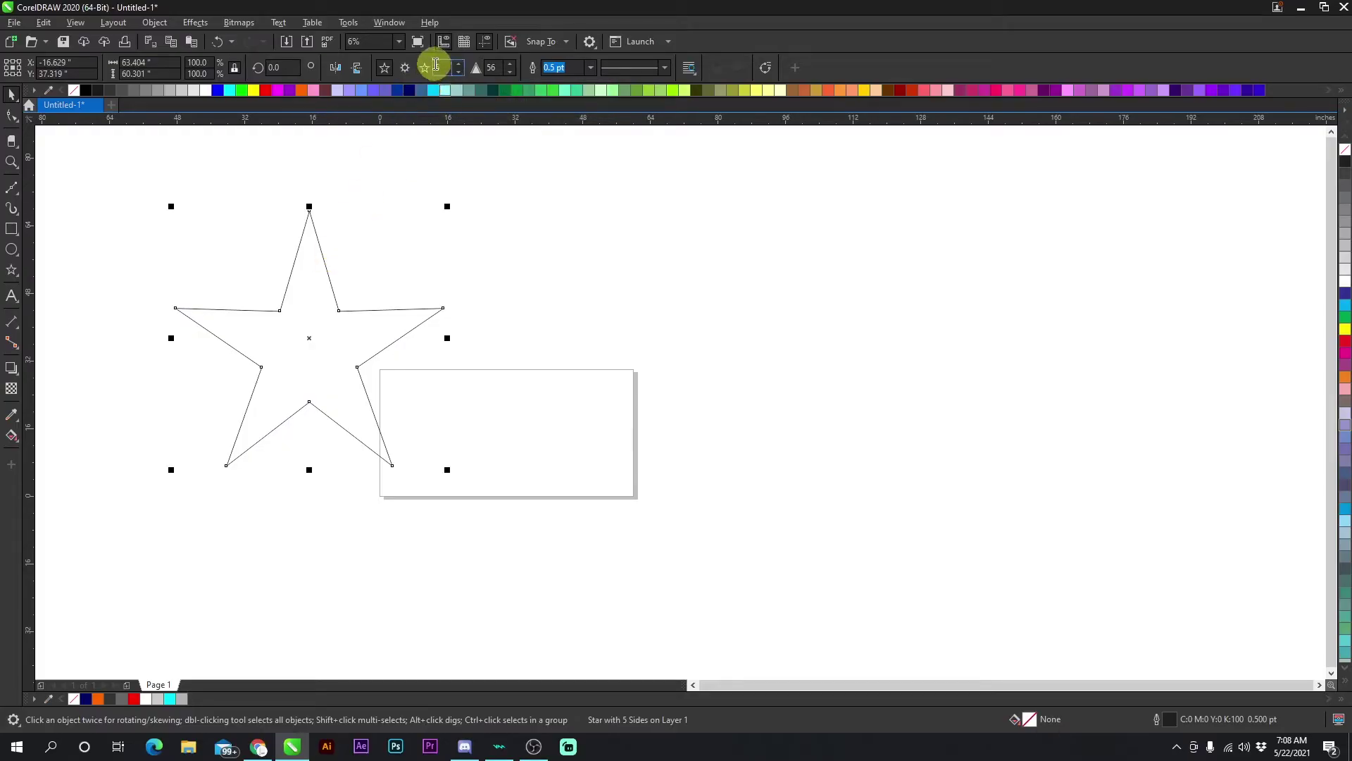
{"action": "left_click", "coordinate": [460, 64]}
{"action": "left_click", "coordinate": [460, 64]}
{"action": "left_click", "coordinate": [460, 64]}
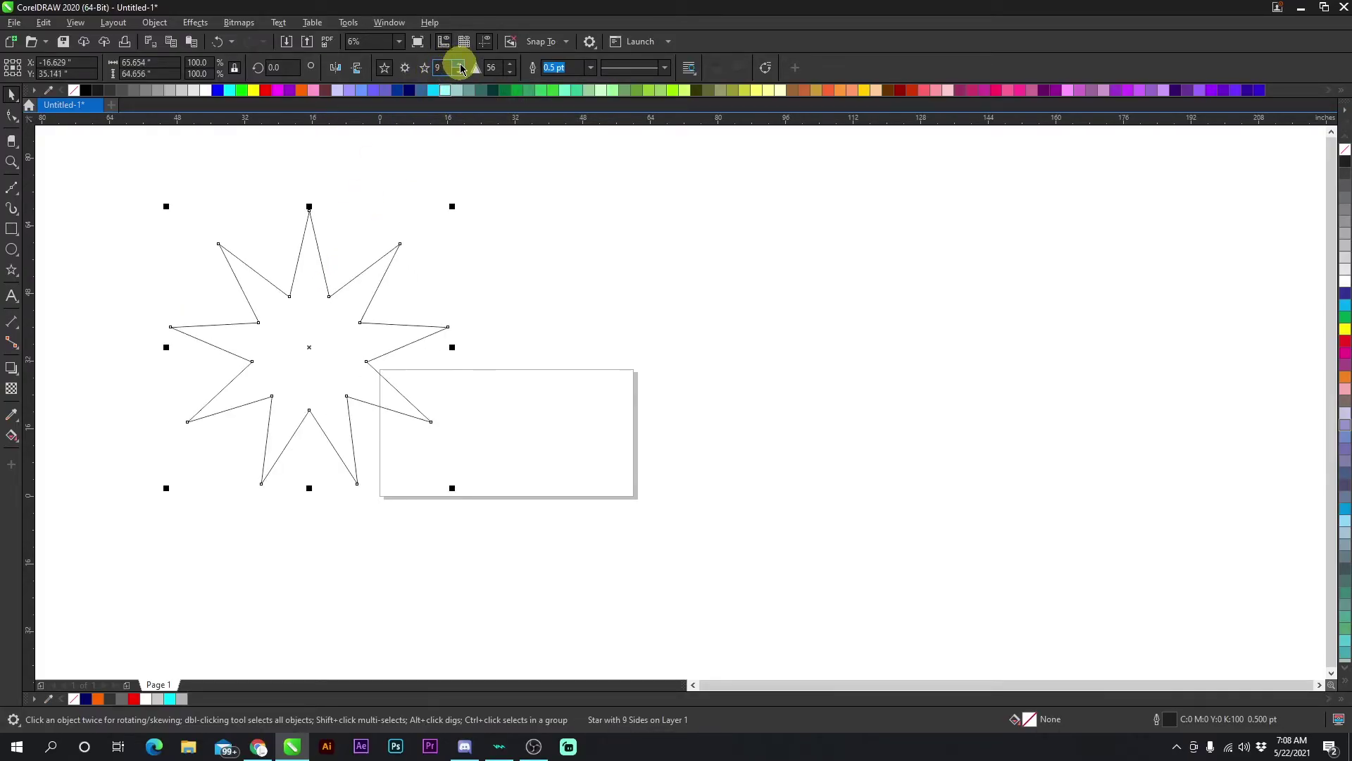
{"action": "left_click", "coordinate": [460, 64]}
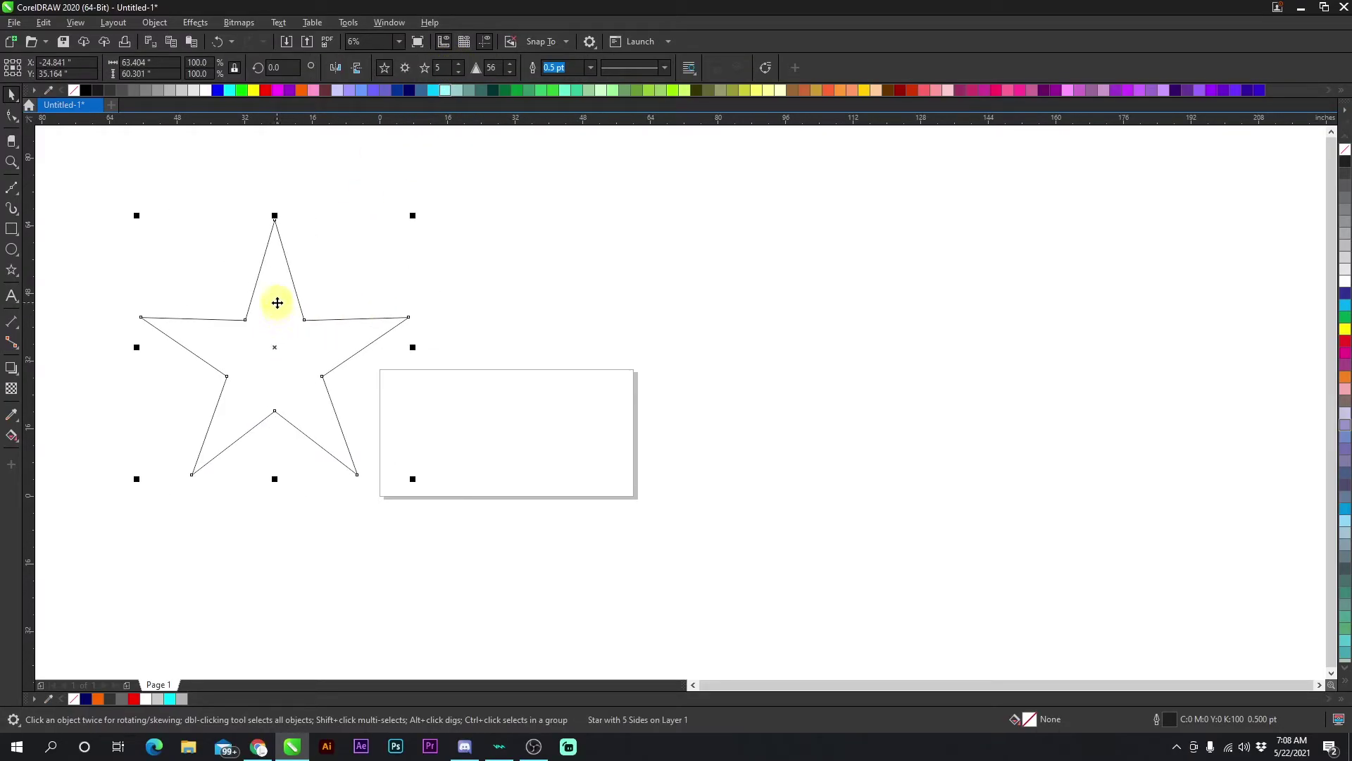
{"action": "left_click", "coordinate": [345, 287]}
{"action": "left_click", "coordinate": [269, 340]}
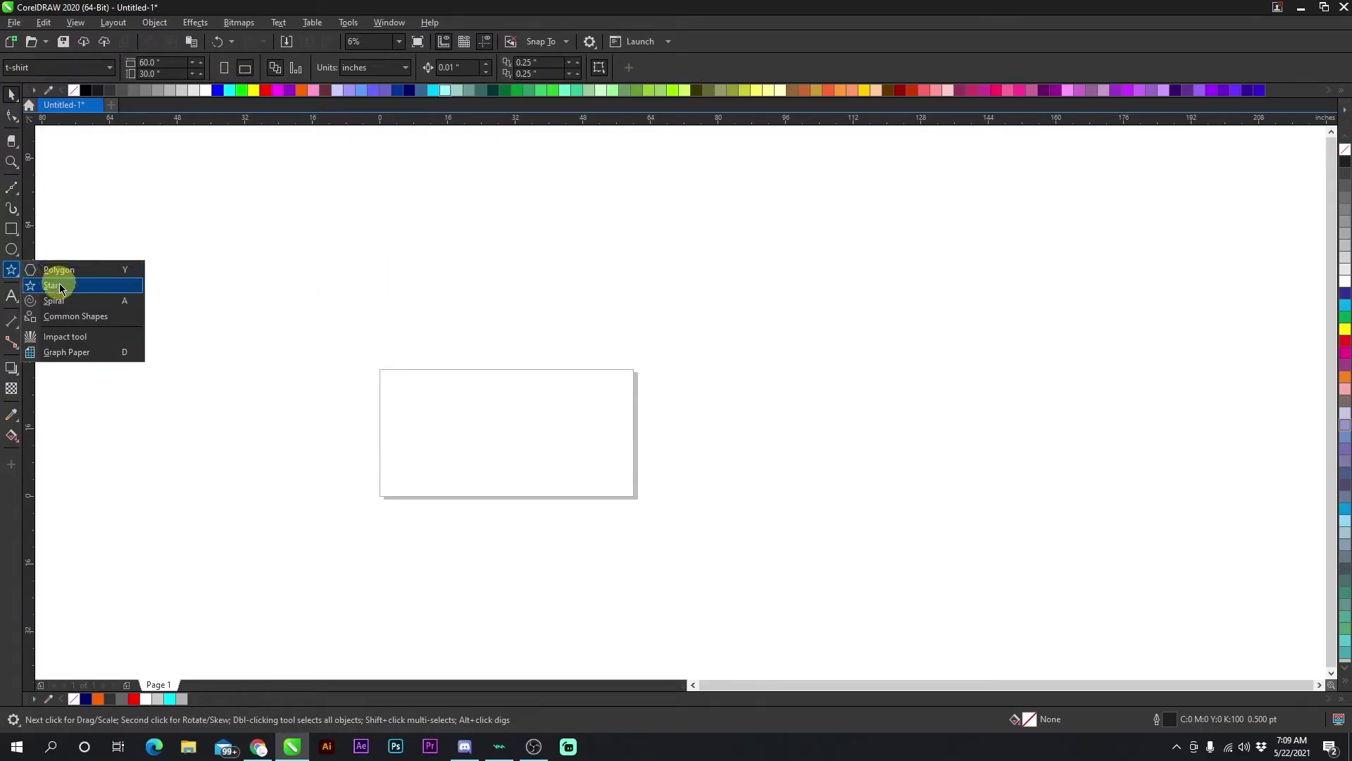
{"action": "left_click", "coordinate": [62, 316]}
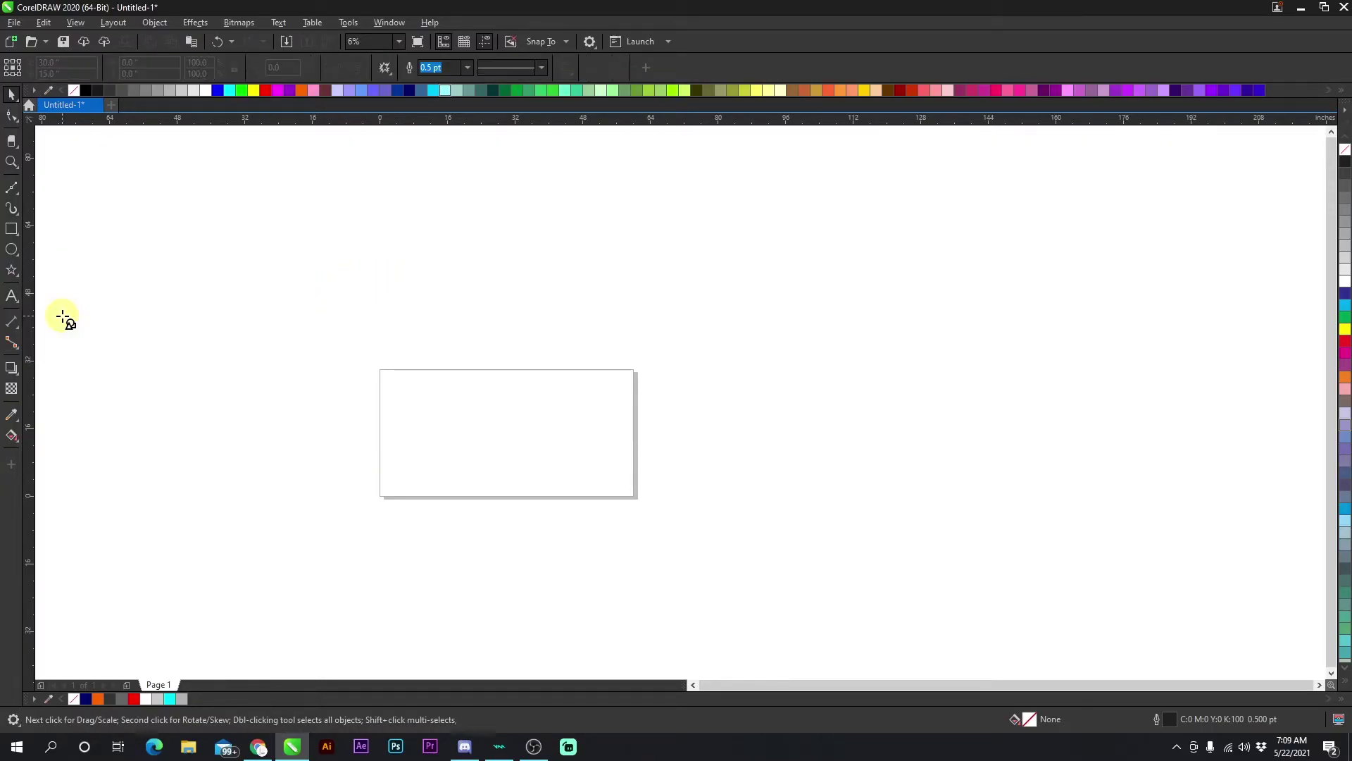
{"action": "left_click", "coordinate": [387, 69]}
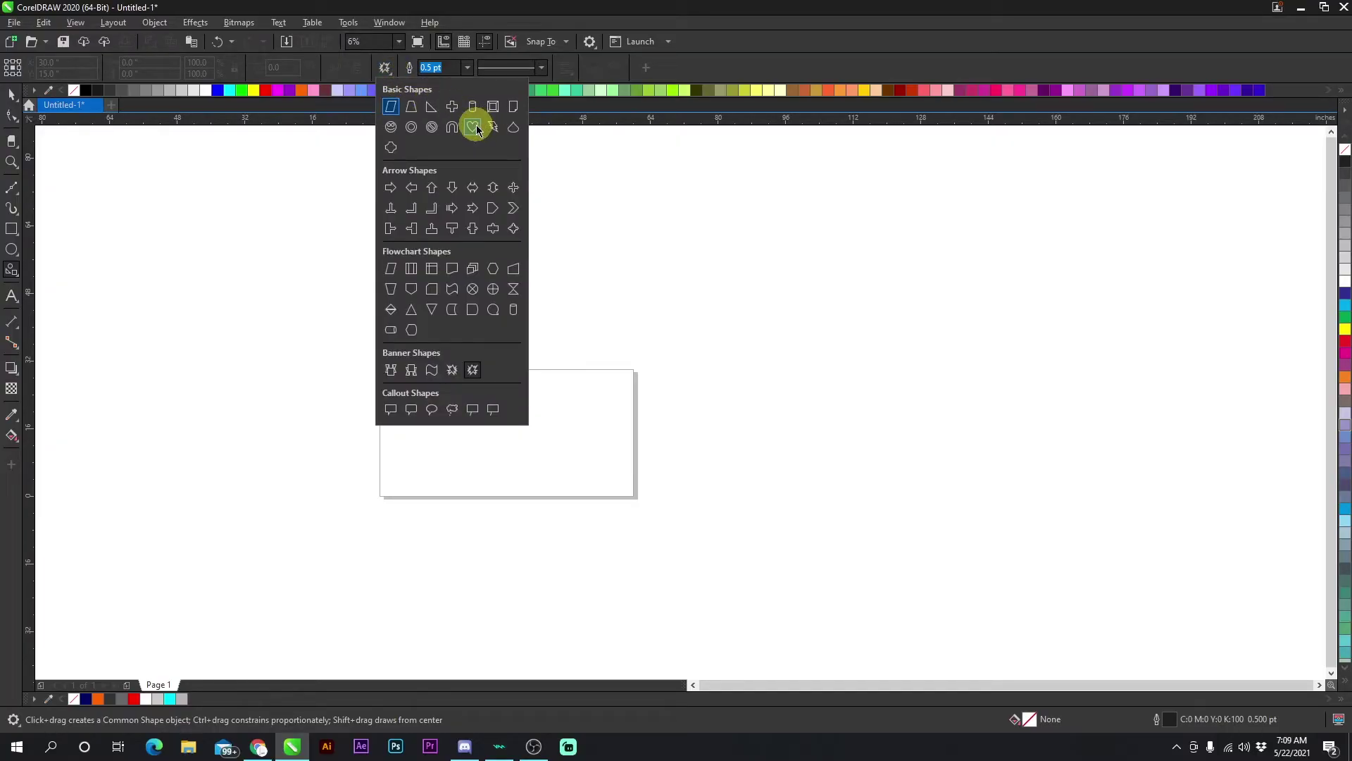
{"action": "left_click", "coordinate": [474, 128]}
{"action": "left_click_drag", "start_coordinate": [250, 241], "coordinate": [437, 378]}
{"action": "left_click", "coordinate": [11, 94]}
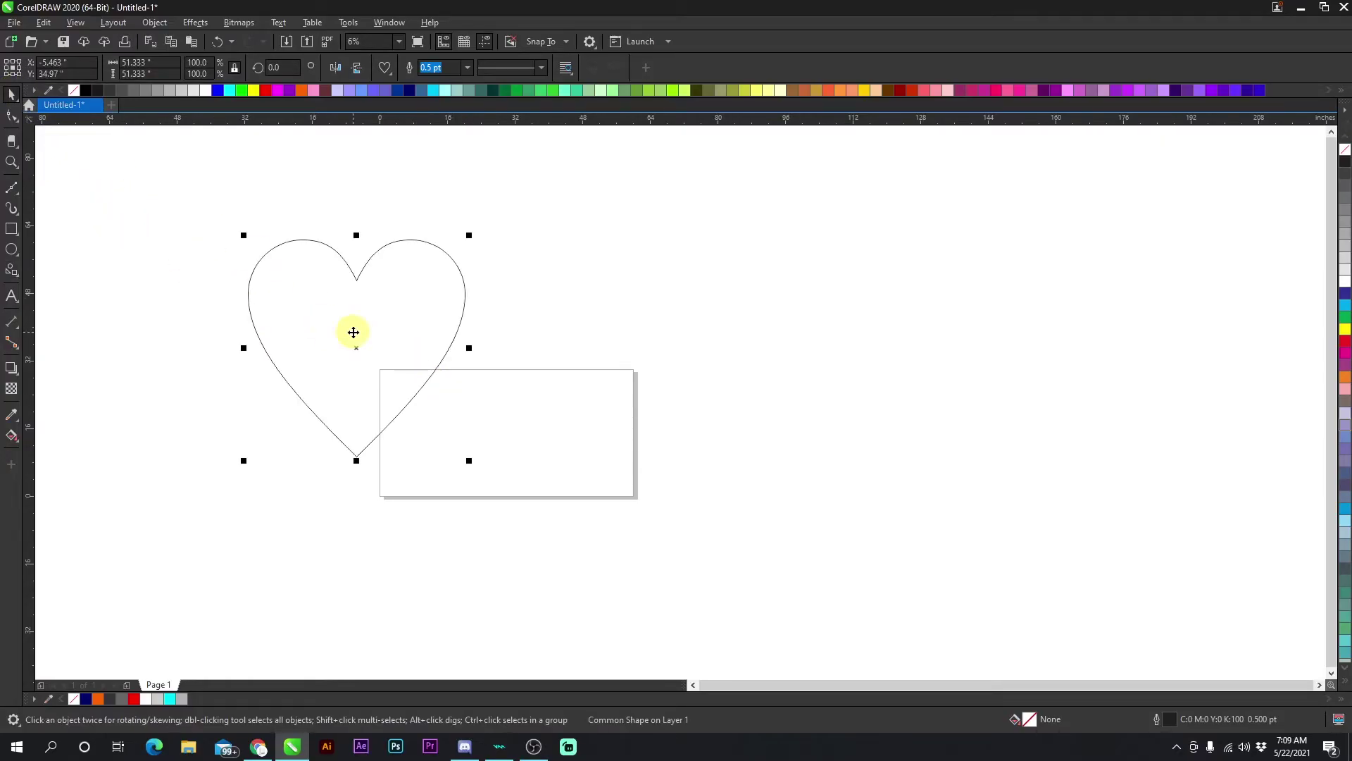
{"action": "key", "text": "Delete"}
{"action": "left_click", "coordinate": [11, 270]}
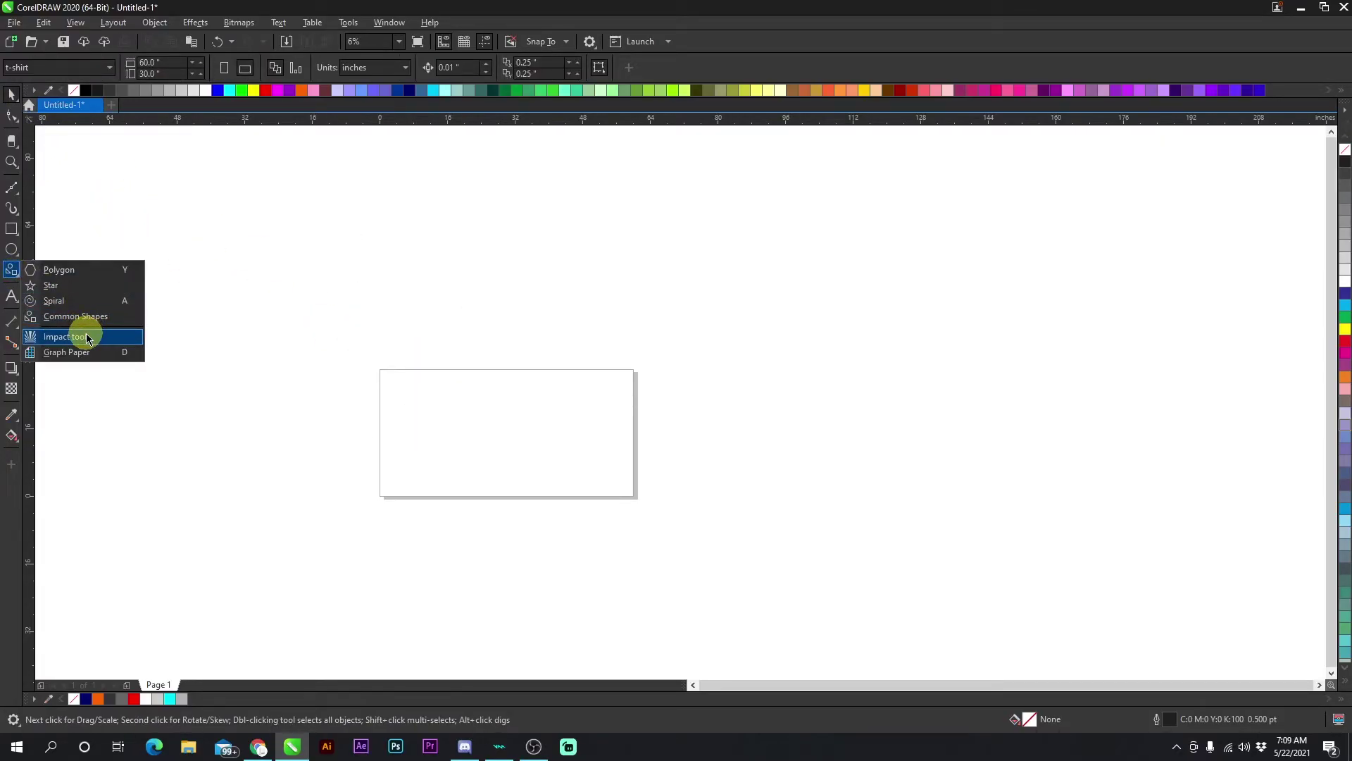
Draw a radial Impact burst on the canvas and move it up and left
{"action": "left_click", "coordinate": [86, 337]}
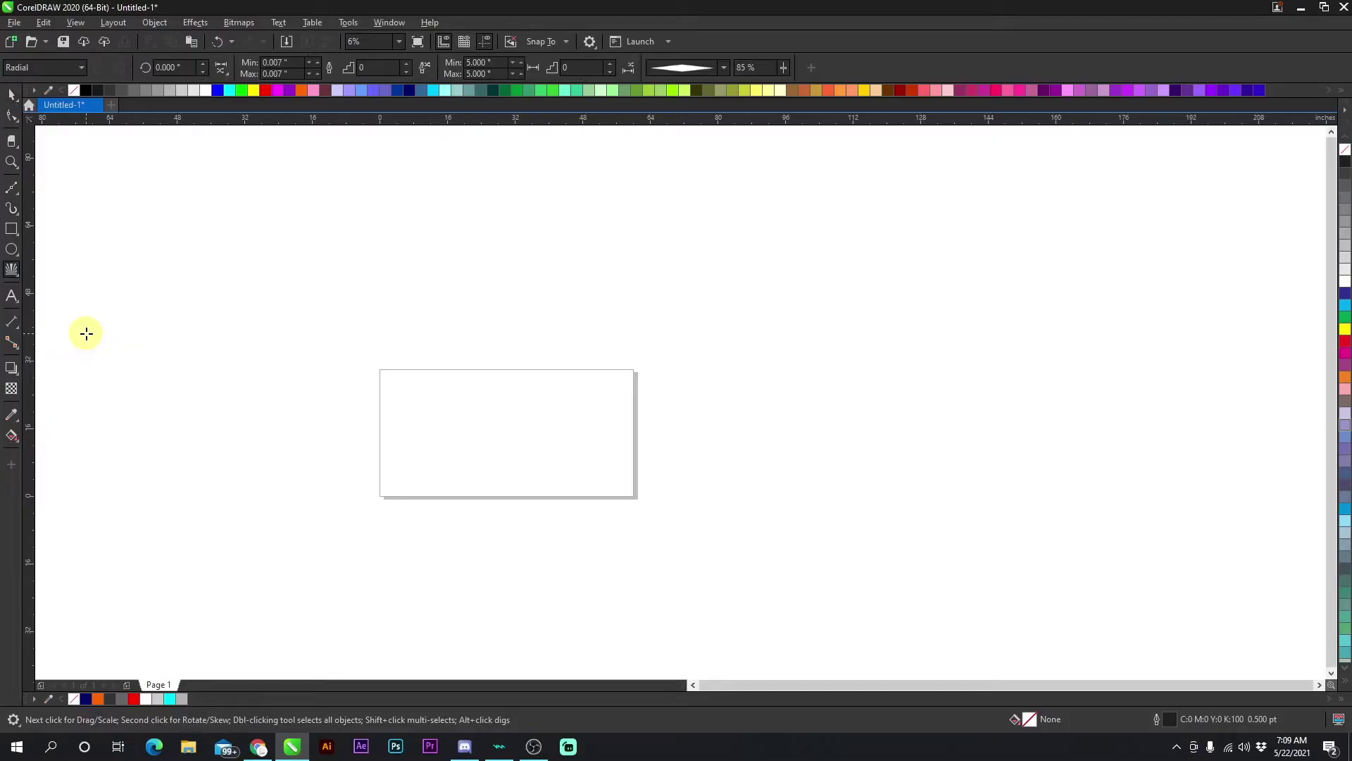
{"action": "left_click_drag", "start_coordinate": [274, 221], "coordinate": [359, 278]}
{"action": "key", "text": "space"}
{"action": "scroll", "coordinate": [285, 213], "scroll_direction": "up", "scroll_amount": 1}
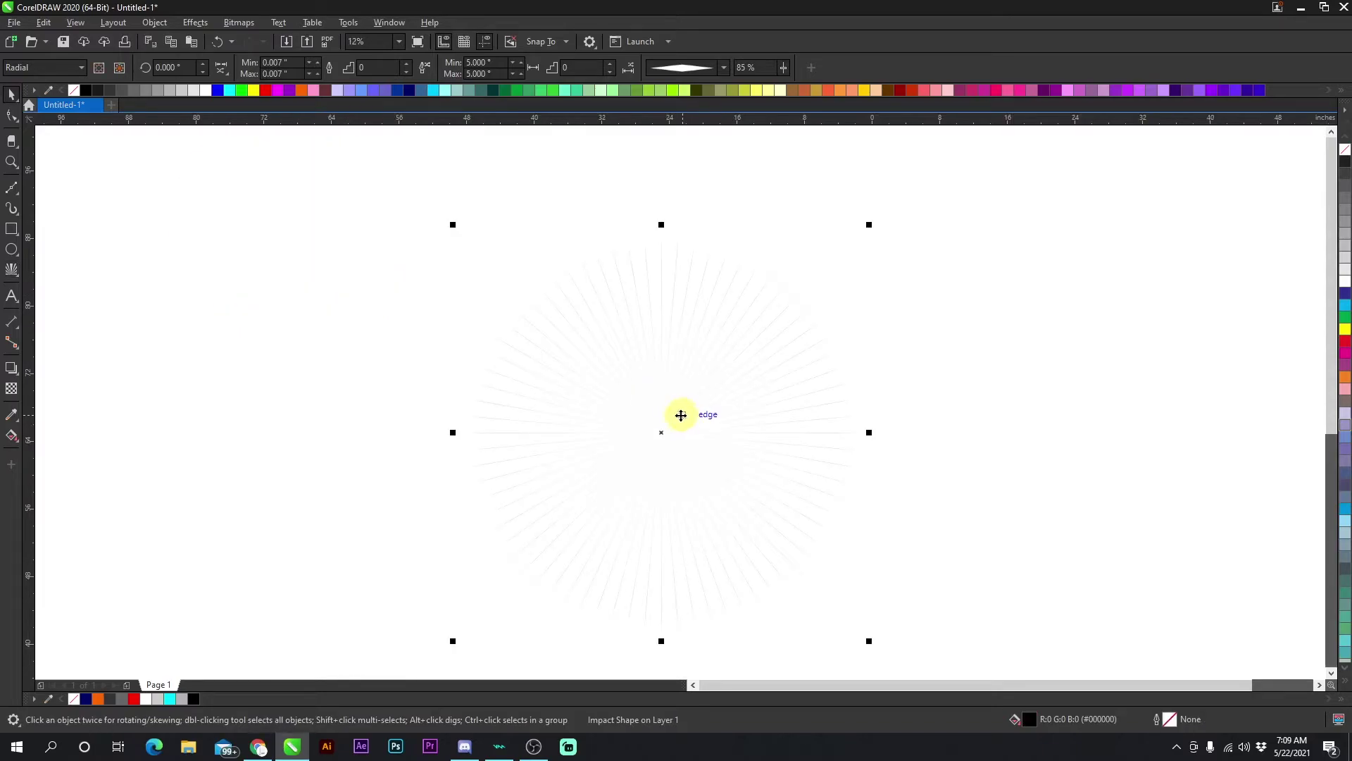
{"action": "left_click", "coordinate": [72, 67]}
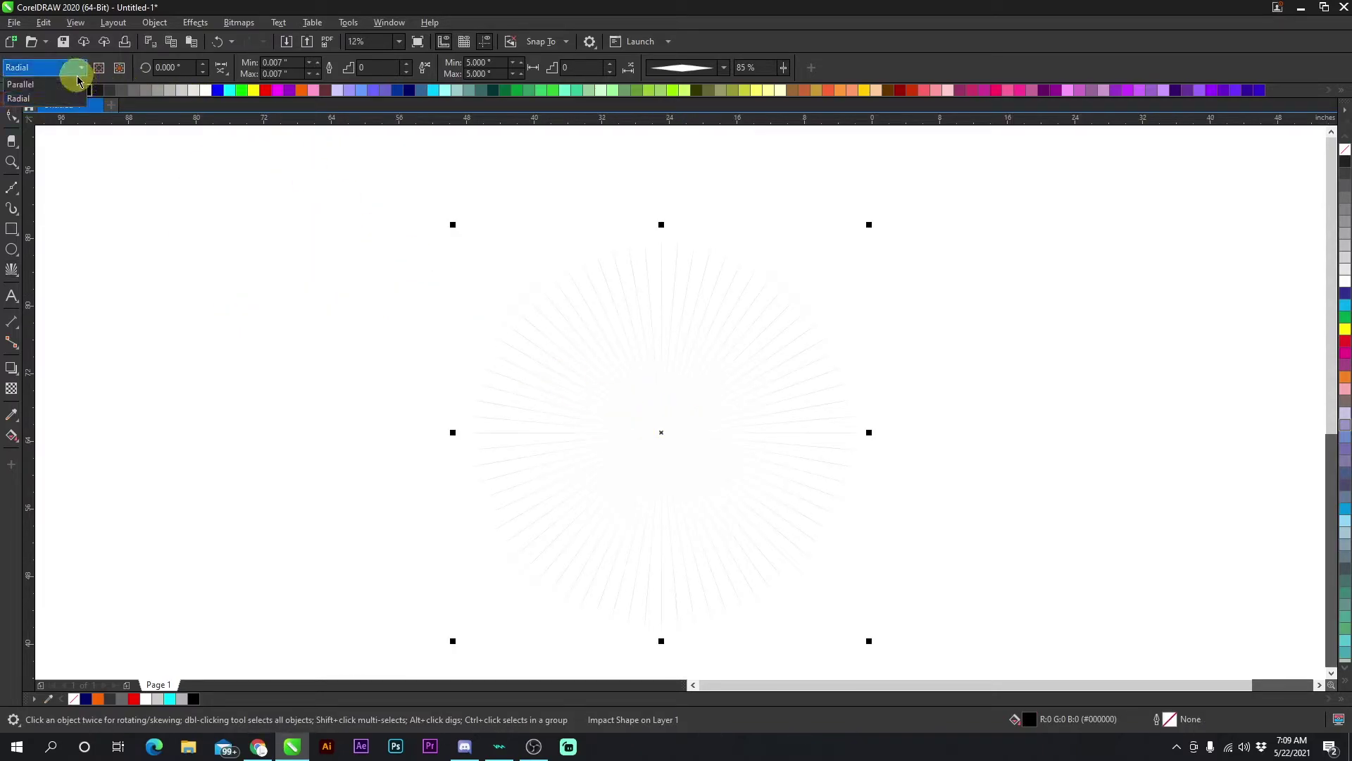
{"action": "scroll", "coordinate": [600, 396], "scroll_direction": "down", "scroll_amount": 1}
{"action": "left_click_drag", "start_coordinate": [700, 414], "coordinate": [546, 376]}
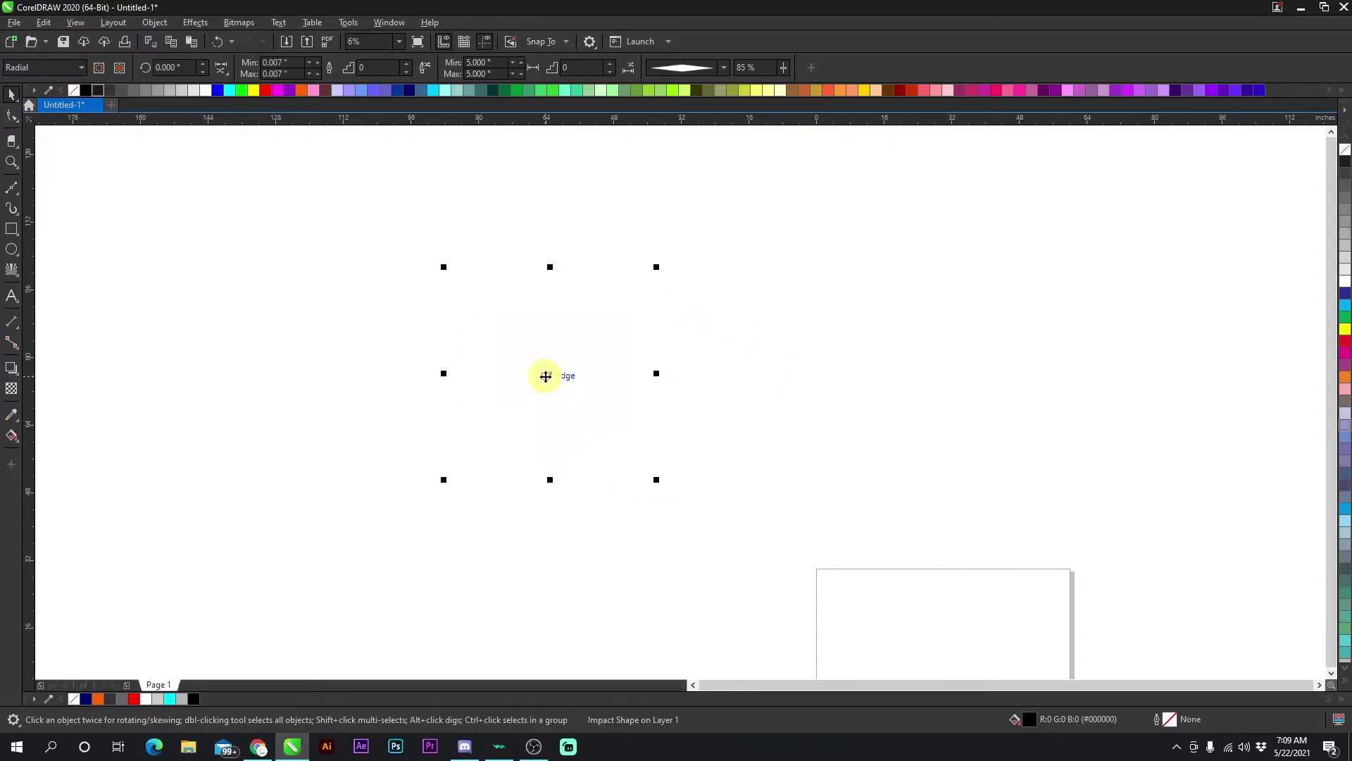
Colour the Impact lines blue and thicken them to 0.187"
{"action": "left_click", "coordinate": [216, 91]}
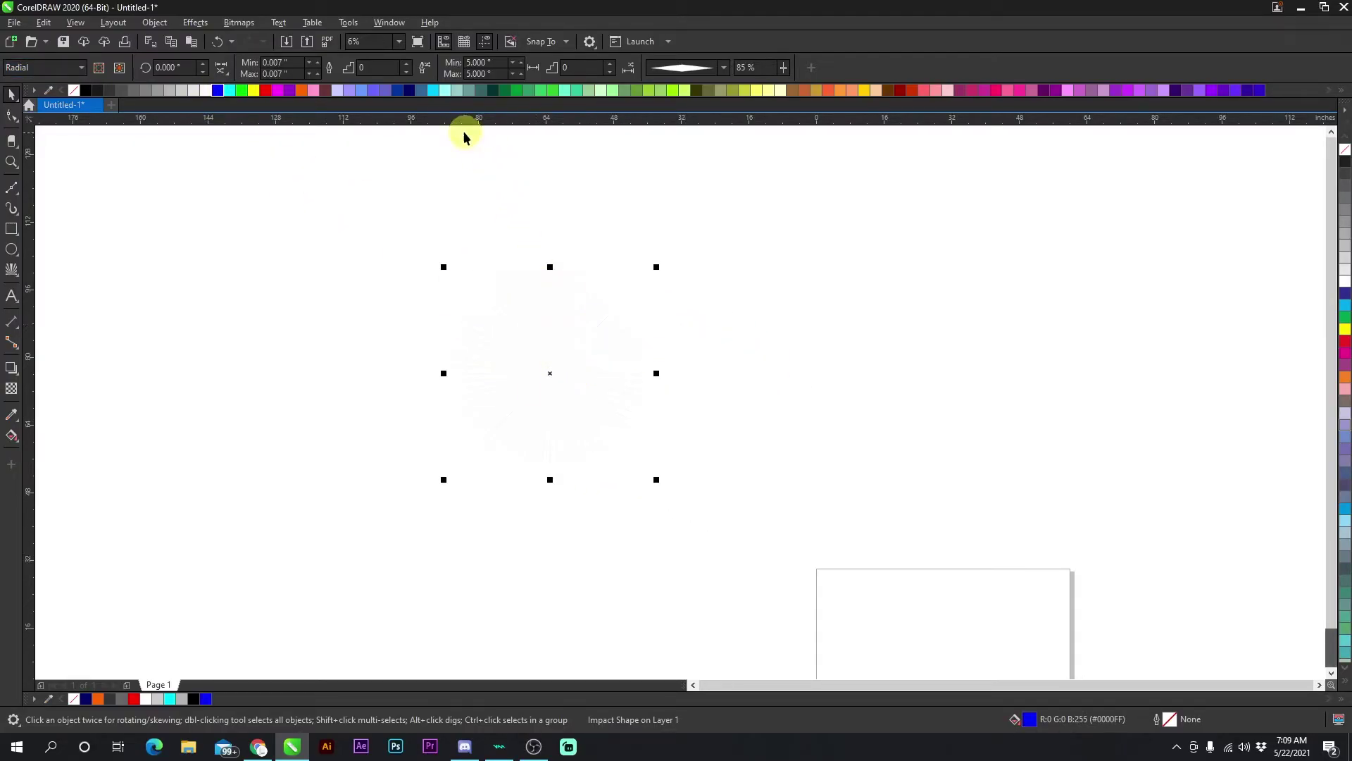
{"action": "left_click", "coordinate": [319, 63]}
{"action": "scroll", "coordinate": [678, 419], "scroll_direction": "up", "scroll_amount": 2}
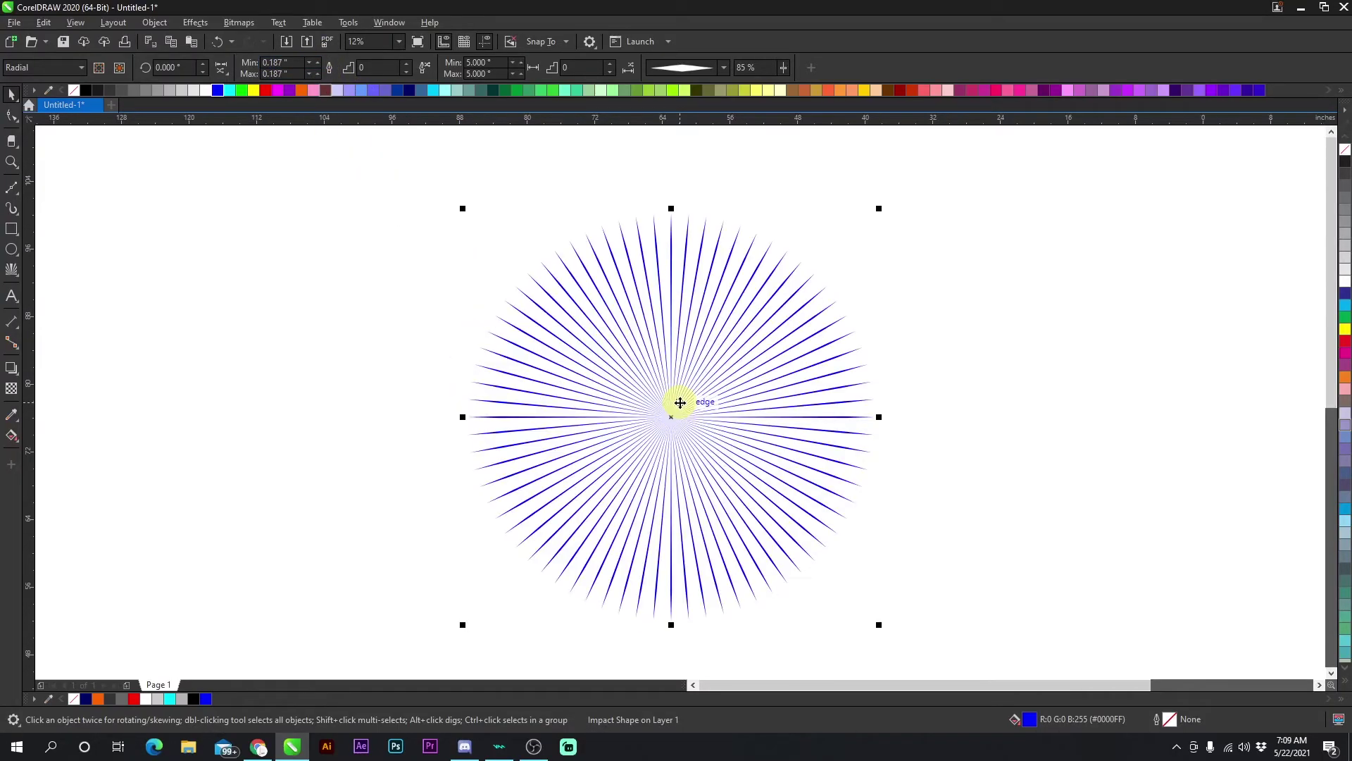
{"action": "left_click", "coordinate": [376, 310]}
{"action": "left_click", "coordinate": [556, 353]}
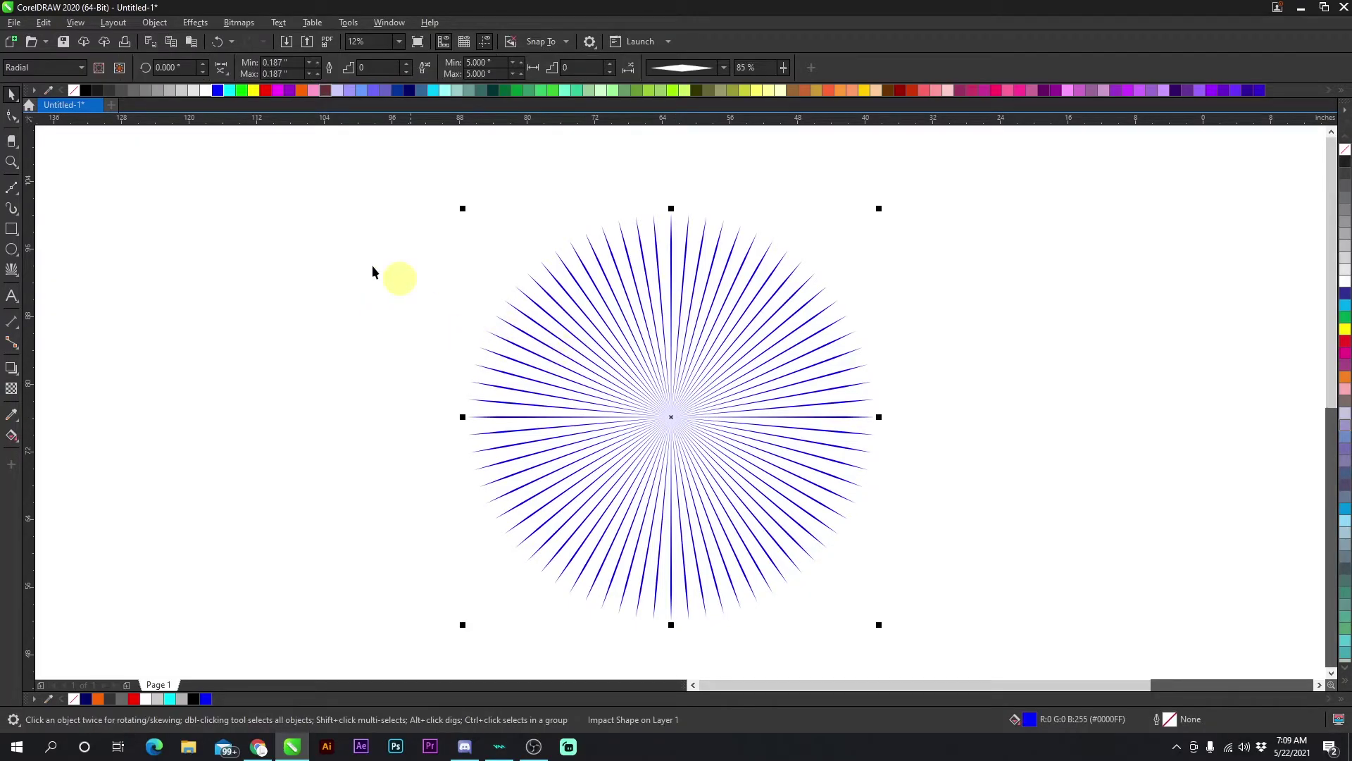
{"action": "left_click", "coordinate": [60, 70]}
Switch the Impact effect to Parallel and widen the line spacing to 0.170" and beyond
{"action": "left_click", "coordinate": [47, 86]}
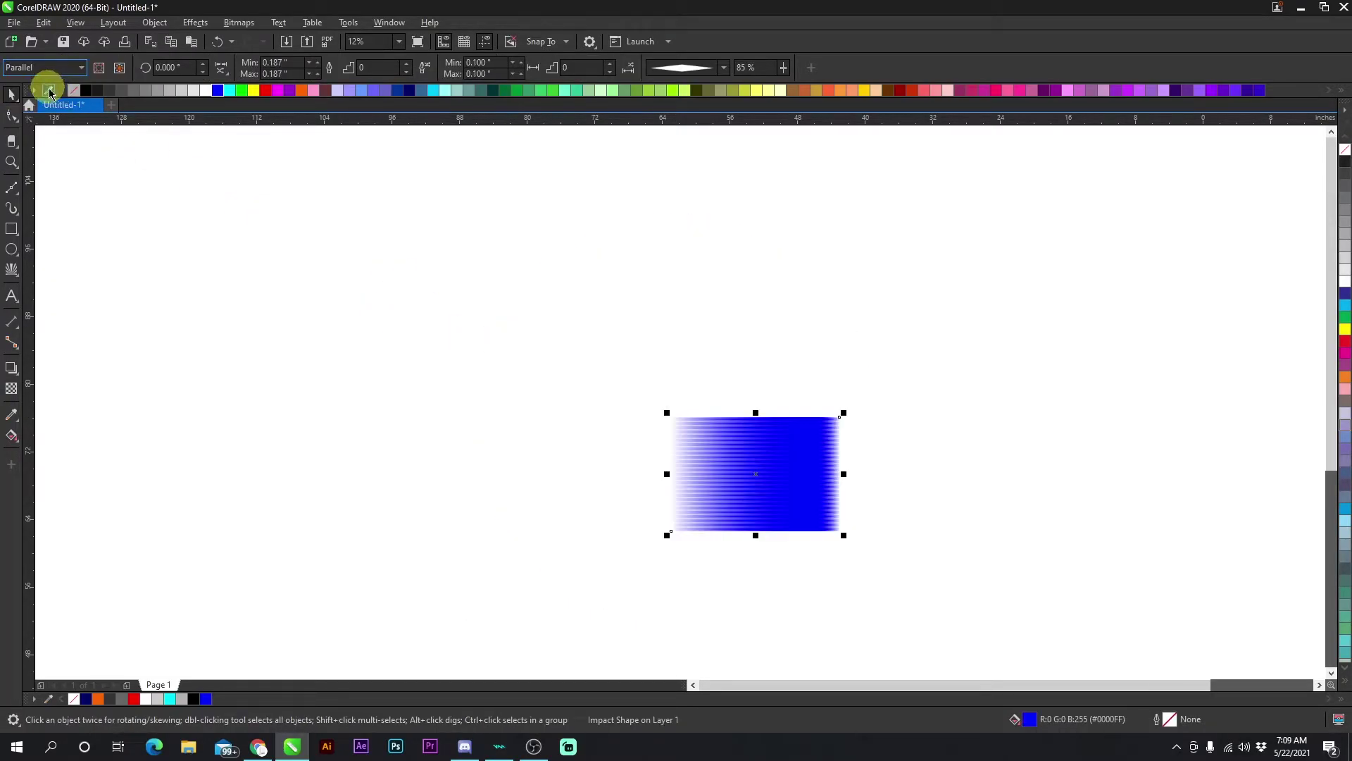
{"action": "scroll", "coordinate": [761, 445], "scroll_direction": "up", "scroll_amount": 4}
{"action": "scroll", "coordinate": [679, 403], "scroll_direction": "down", "scroll_amount": 2}
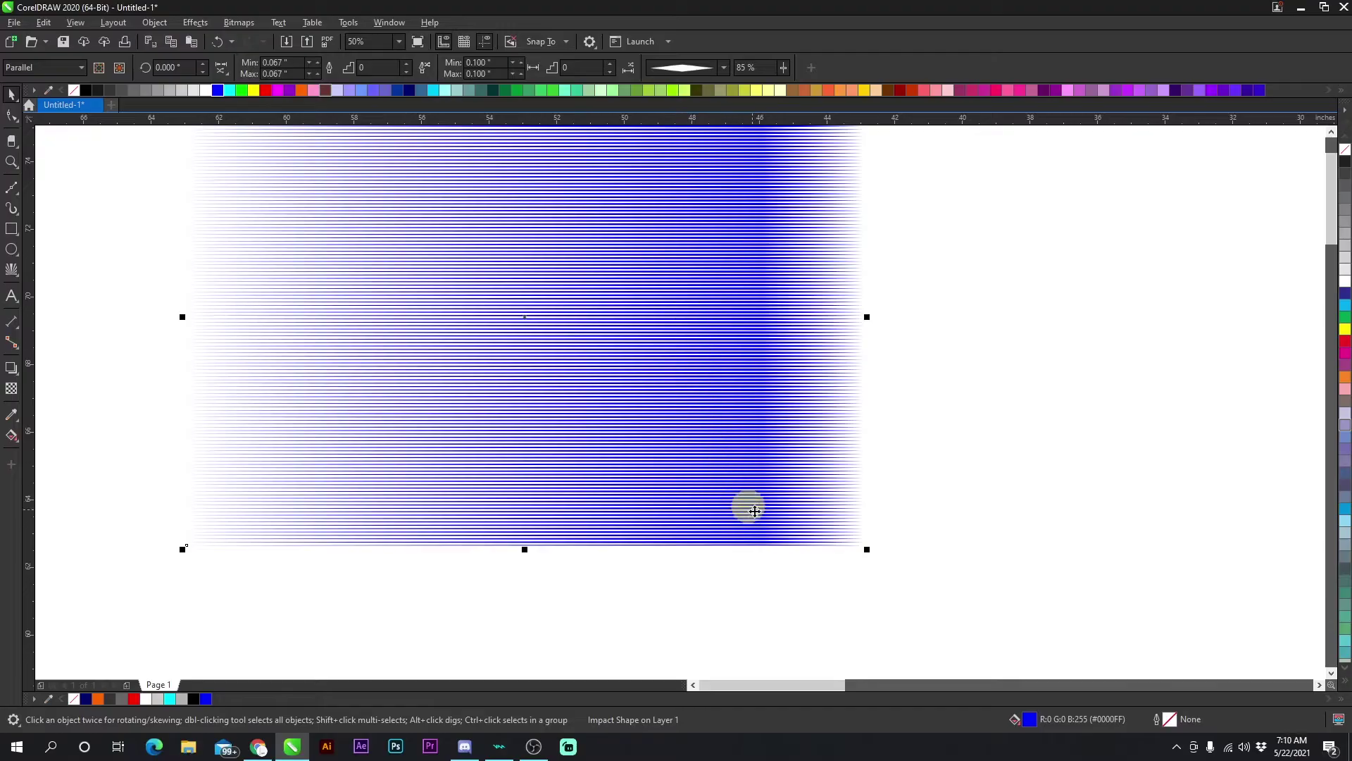
{"action": "scroll", "coordinate": [682, 403], "scroll_direction": "up", "scroll_amount": 2}
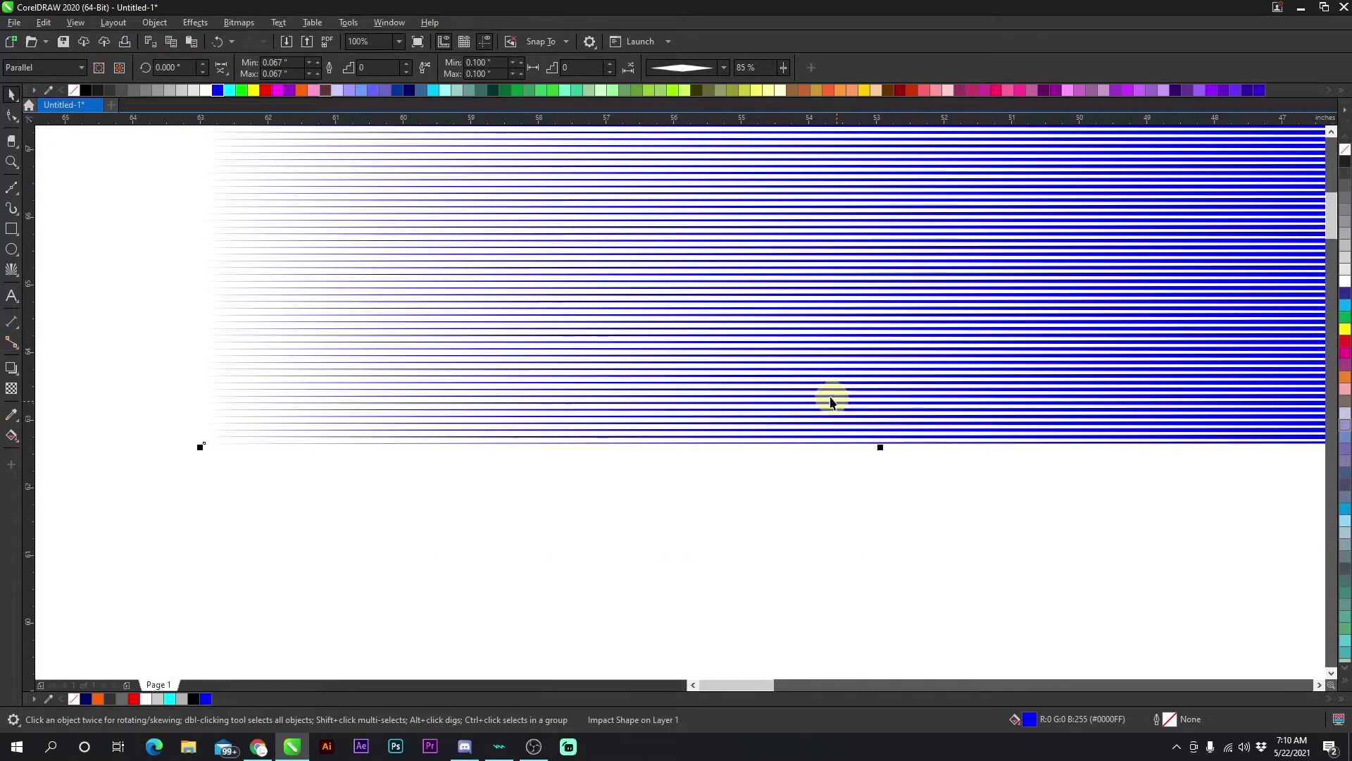
{"action": "scroll", "coordinate": [831, 402], "scroll_direction": "down", "scroll_amount": 3}
{"action": "scroll", "coordinate": [685, 369], "scroll_direction": "up", "scroll_amount": 2}
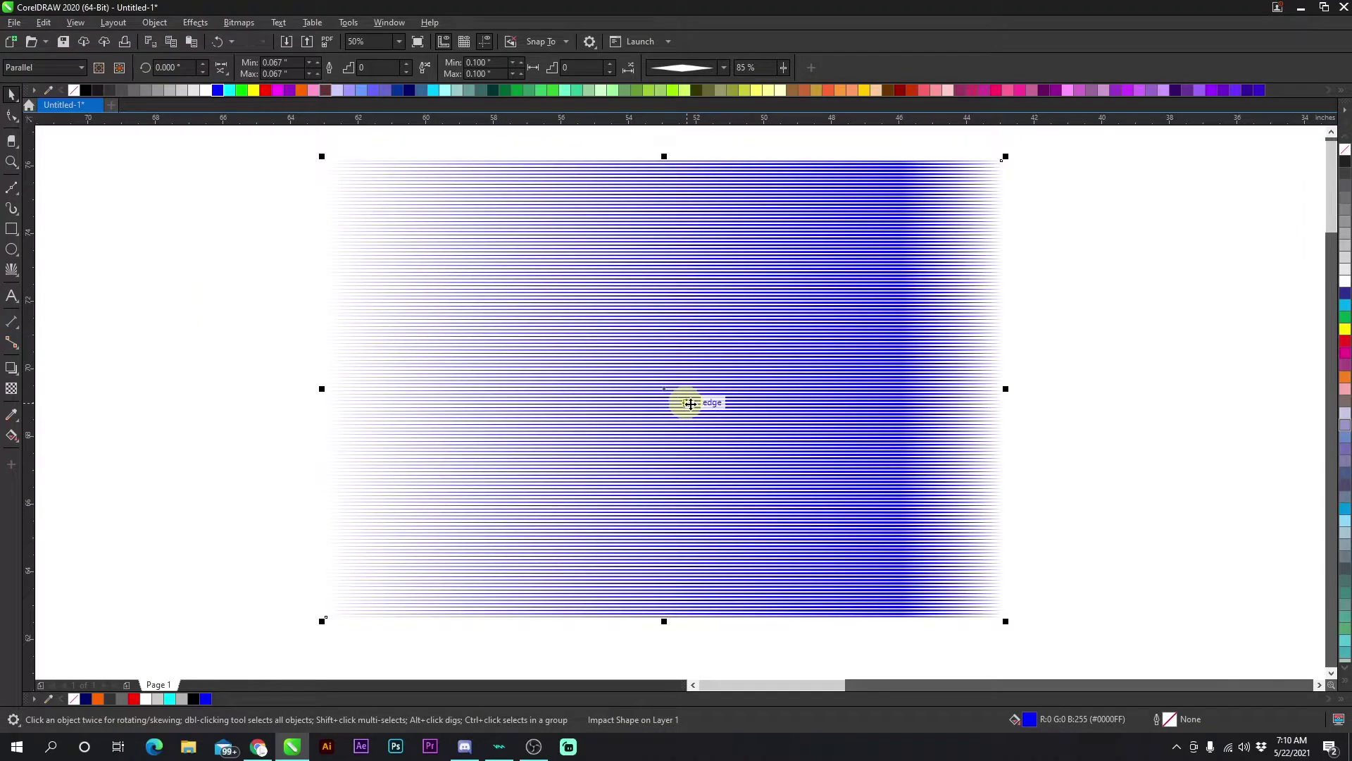
{"action": "left_click", "coordinate": [520, 63]}
{"action": "left_click", "coordinate": [520, 63]}
{"action": "left_click", "coordinate": [521, 64]}
{"action": "left_click", "coordinate": [520, 63]}
{"action": "left_click", "coordinate": [521, 63]}
{"action": "left_click", "coordinate": [521, 63]}
{"action": "left_click", "coordinate": [520, 64]}
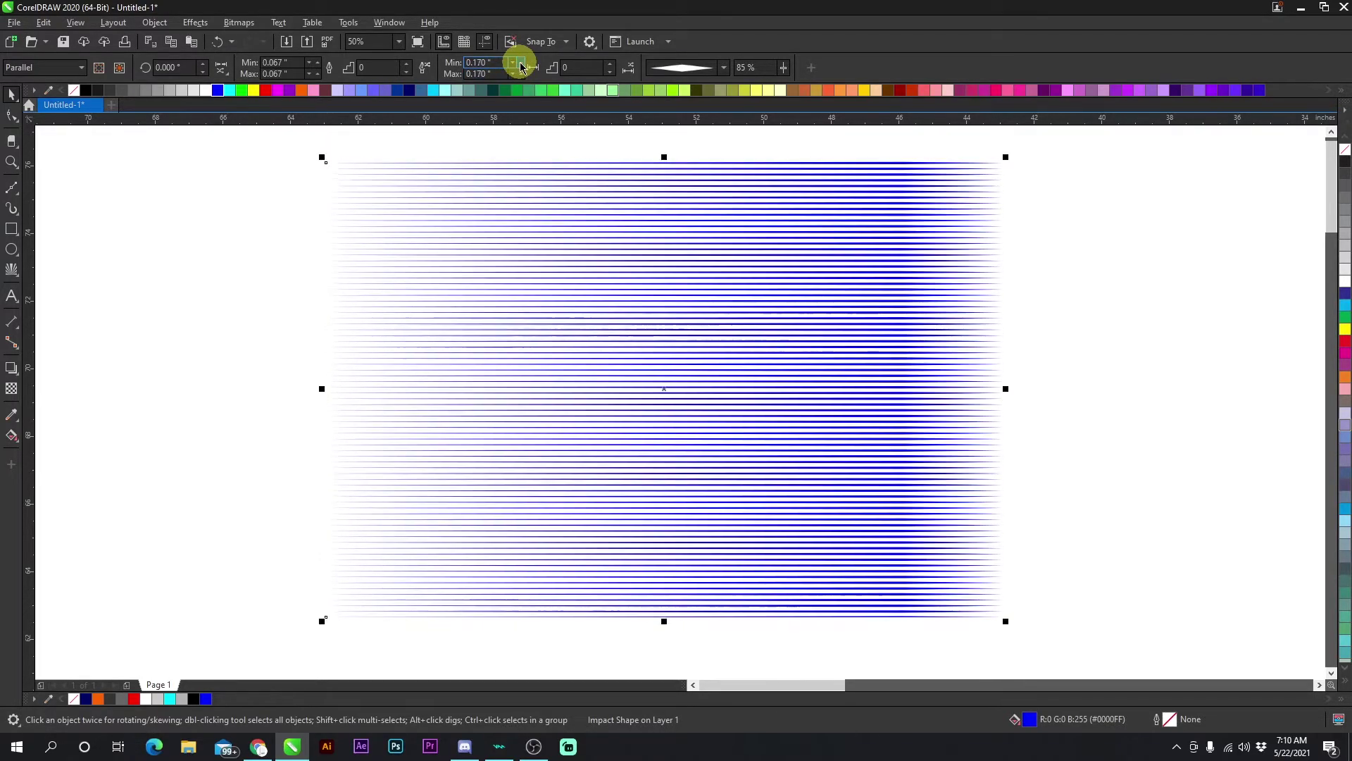
{"action": "left_click", "coordinate": [520, 64]}
{"action": "left_click", "coordinate": [520, 64]}
{"action": "left_click", "coordinate": [519, 63]}
{"action": "left_click", "coordinate": [520, 63]}
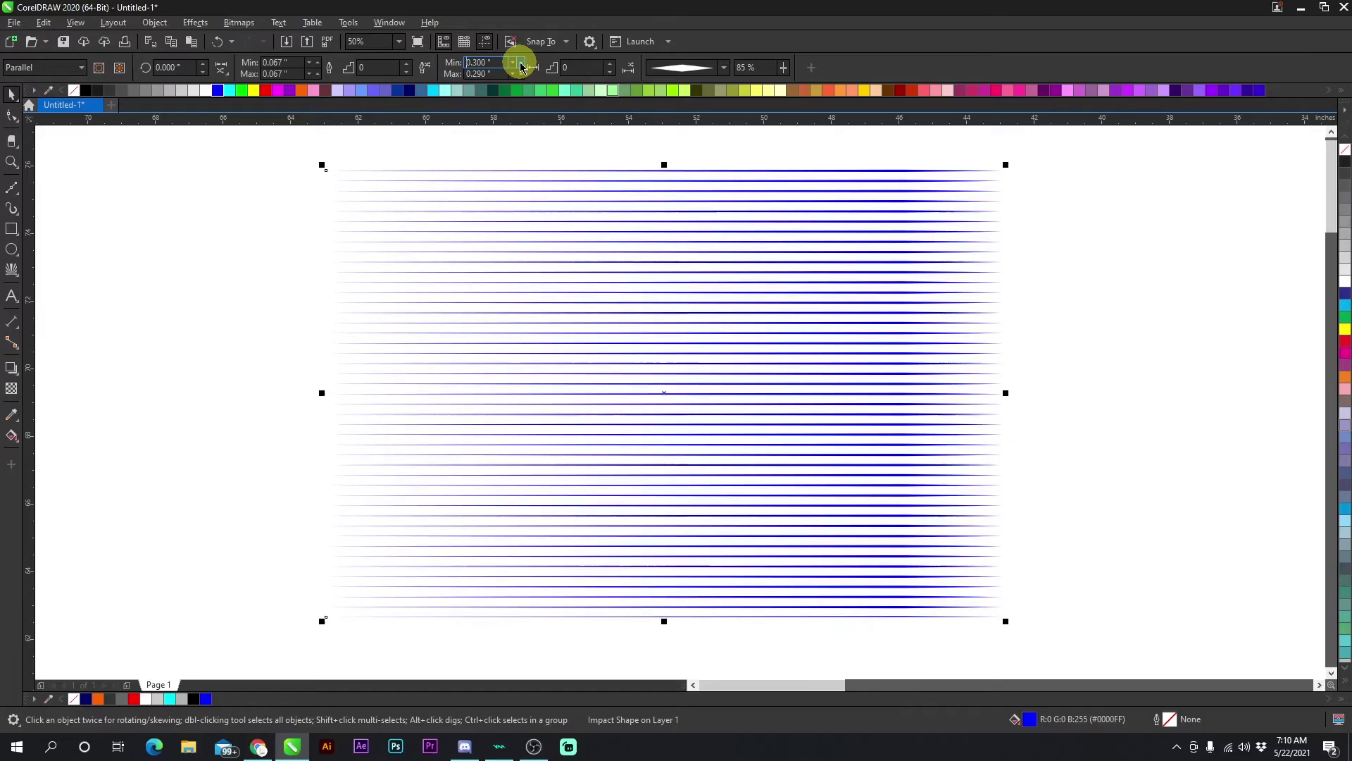
{"action": "left_click", "coordinate": [520, 64]}
{"action": "left_click", "coordinate": [521, 64]}
{"action": "left_click", "coordinate": [520, 64]}
{"action": "left_click", "coordinate": [521, 64]}
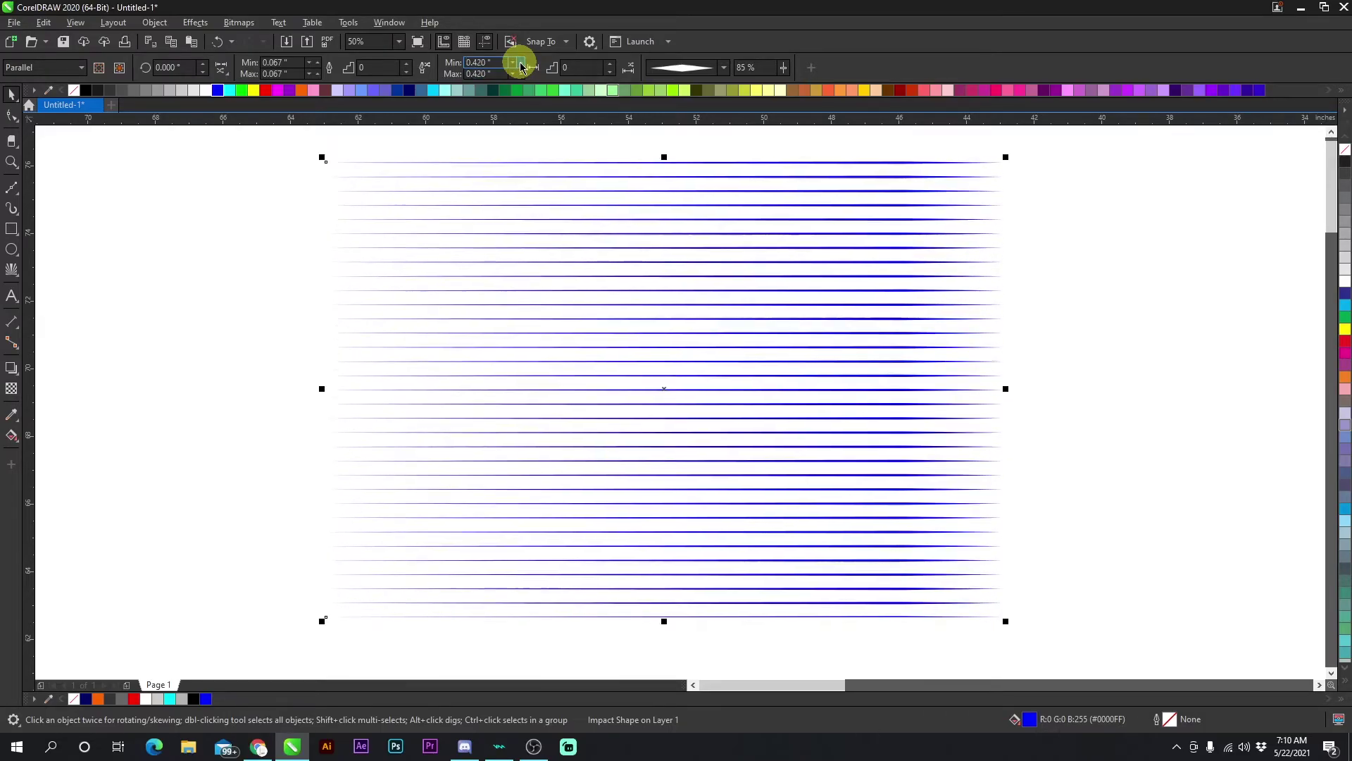
{"action": "left_click", "coordinate": [521, 64]}
{"action": "left_click", "coordinate": [520, 64]}
Increase the Impact line width to make the lines thicker
{"action": "left_click", "coordinate": [321, 65]}
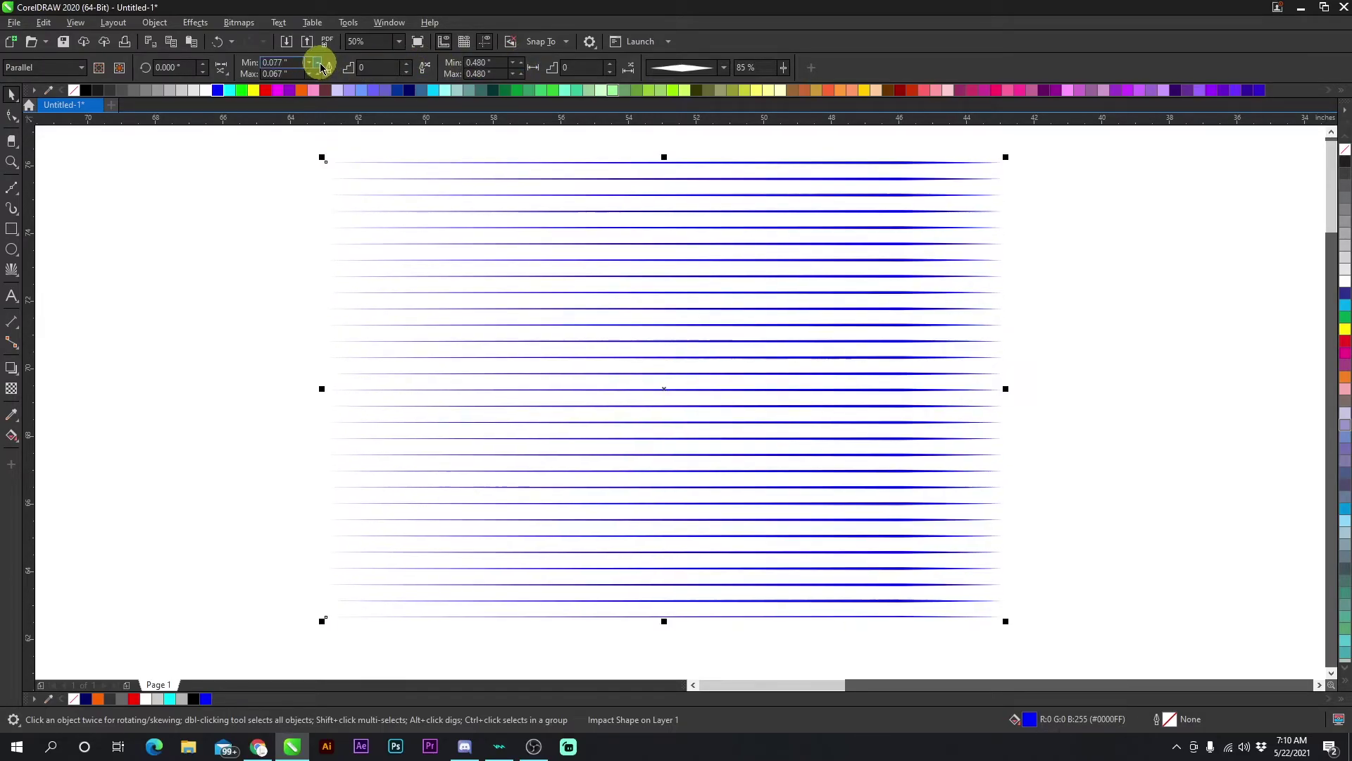
{"action": "left_click", "coordinate": [320, 65]}
{"action": "left_click", "coordinate": [321, 65]}
{"action": "left_click", "coordinate": [321, 64]}
{"action": "left_click", "coordinate": [321, 65]}
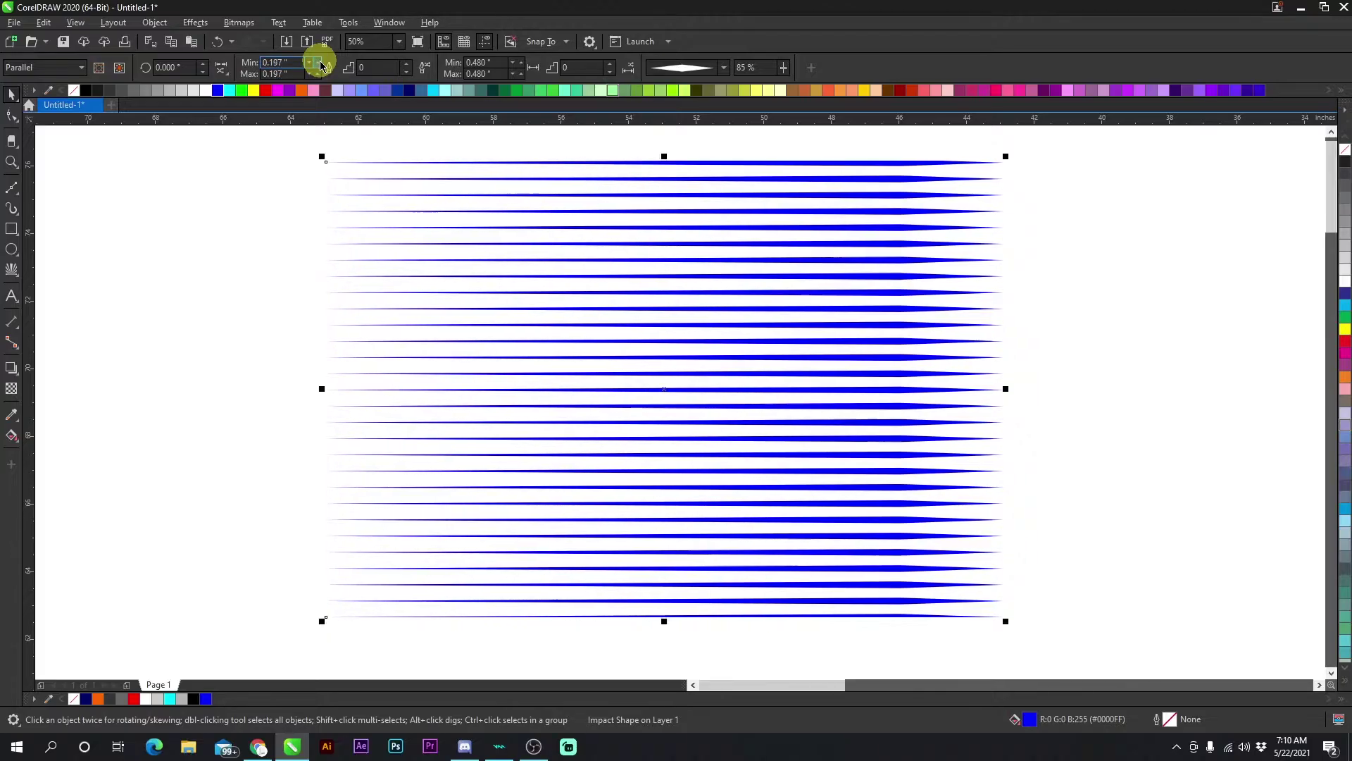
{"action": "left_click", "coordinate": [320, 65]}
{"action": "left_click", "coordinate": [320, 65]}
{"action": "left_click", "coordinate": [320, 65]}
{"action": "left_click", "coordinate": [321, 64]}
{"action": "left_click", "coordinate": [321, 65]}
Rotate the Impact object 90° to vertical, shorten and widen it, and move it up-left
{"action": "scroll", "coordinate": [679, 401], "scroll_direction": "down", "scroll_amount": 4}
{"action": "left_click", "coordinate": [685, 400]}
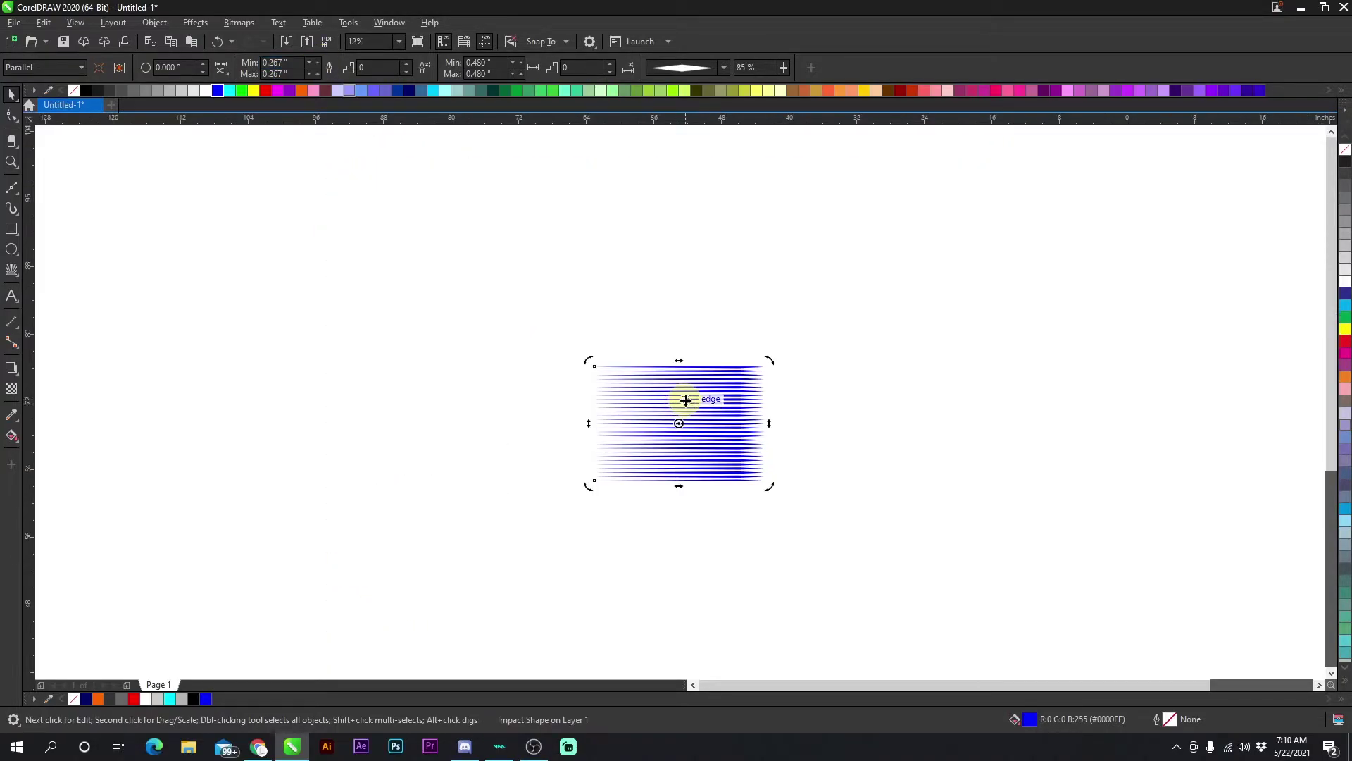
{"action": "scroll", "coordinate": [717, 407], "scroll_direction": "up", "scroll_amount": 2}
{"action": "left_click_drag", "start_coordinate": [815, 321], "coordinate": [751, 579]}
{"action": "left_click", "coordinate": [699, 420]}
{"action": "left_click_drag", "start_coordinate": [644, 265], "coordinate": [641, 420]}
{"action": "left_click_drag", "start_coordinate": [767, 513], "coordinate": [1083, 515]}
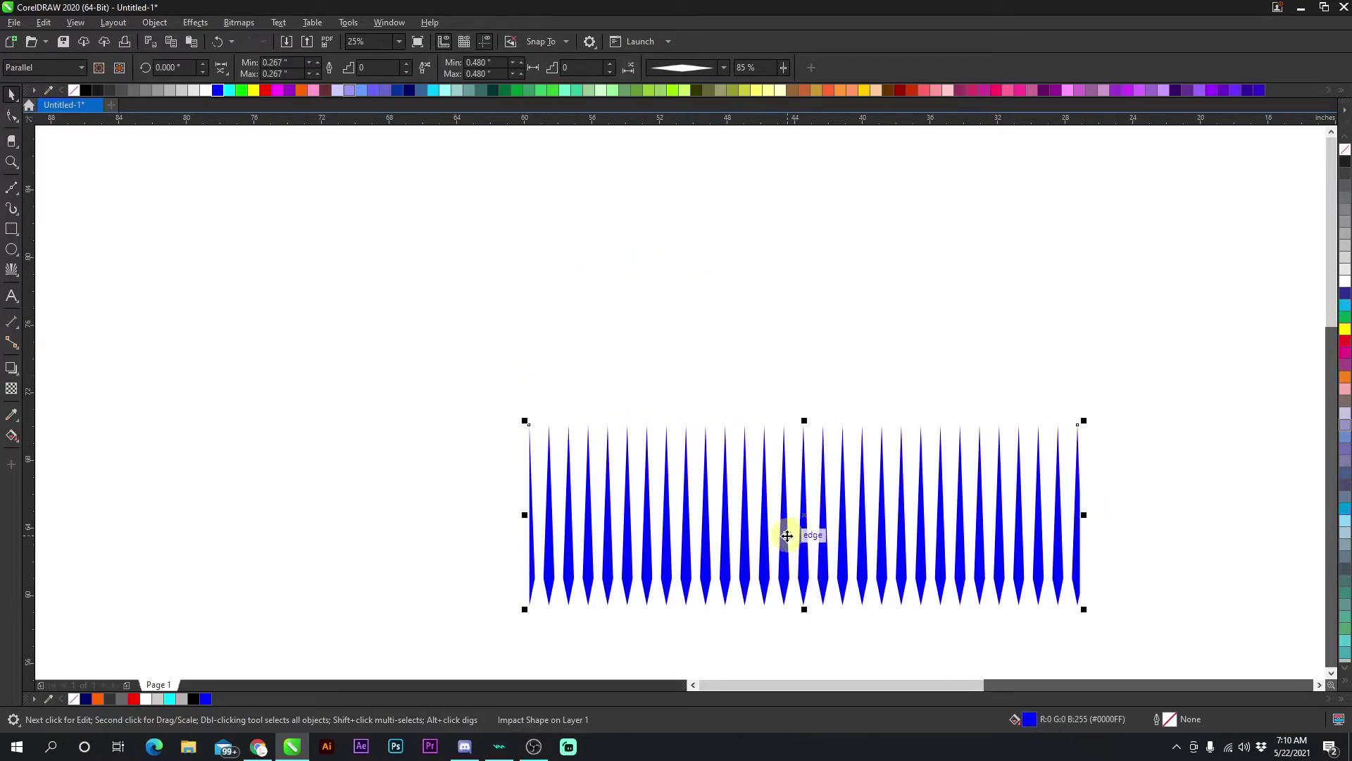
{"action": "left_click_drag", "start_coordinate": [787, 535], "coordinate": [612, 356]}
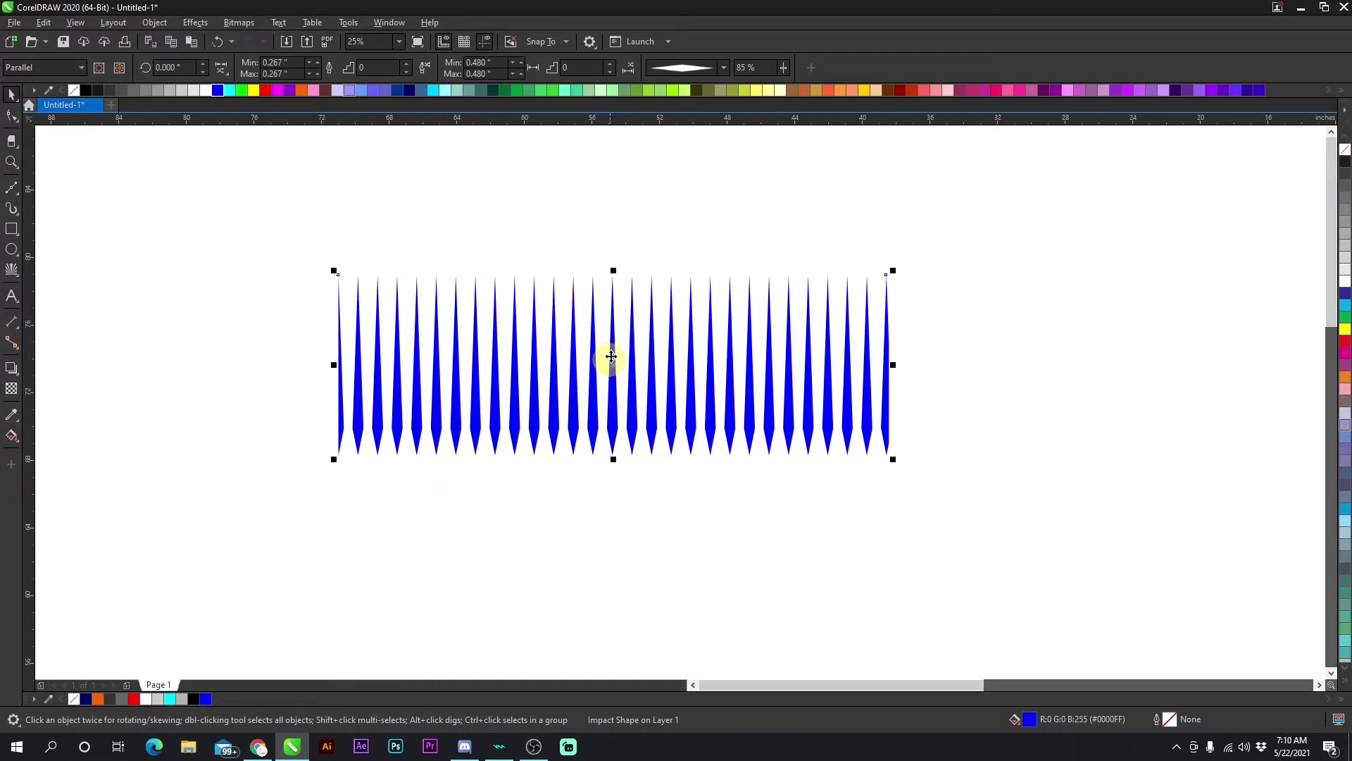
Narrow the spikes and fine-tune their spacing back and forth
{"action": "left_click", "coordinate": [310, 73]}
{"action": "left_click", "coordinate": [310, 73]}
{"action": "left_click", "coordinate": [309, 73]}
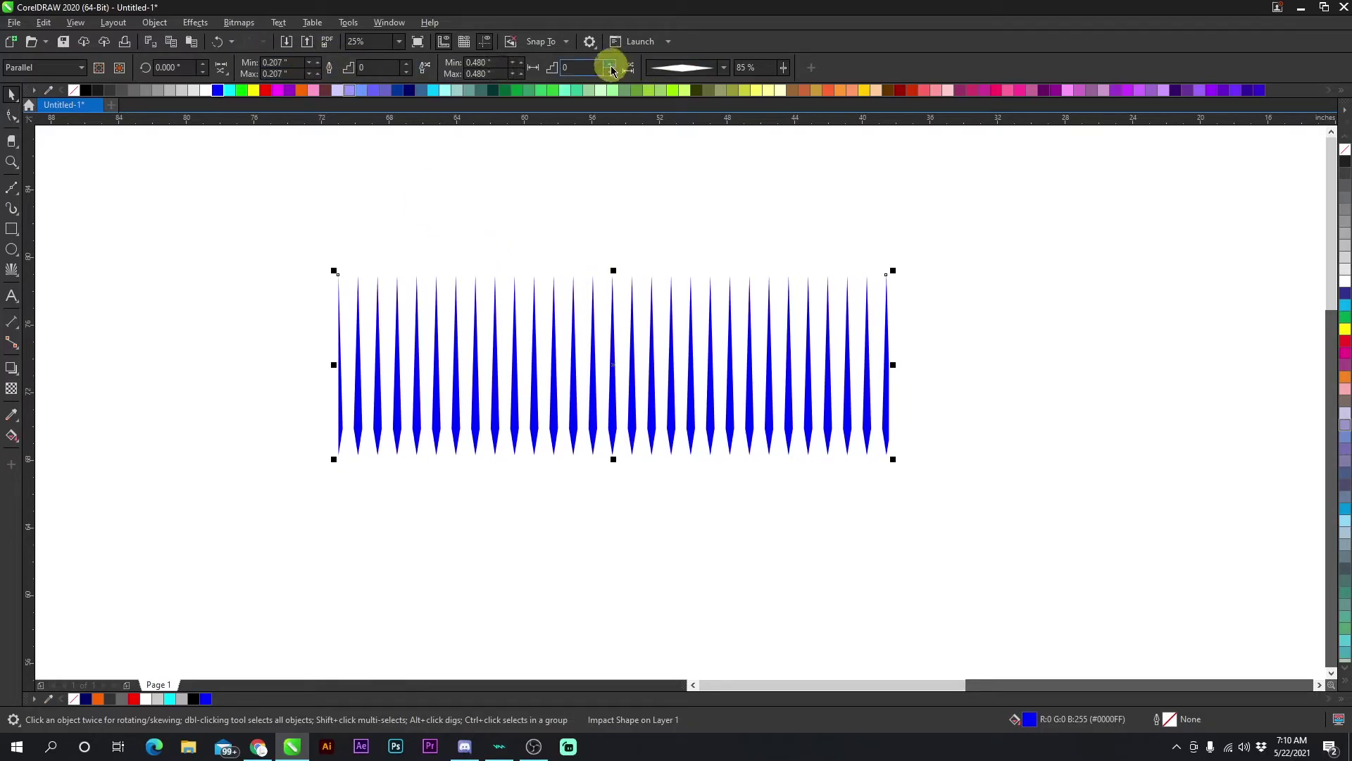
{"action": "left_click", "coordinate": [521, 66]}
{"action": "left_click", "coordinate": [522, 66]}
{"action": "left_click", "coordinate": [521, 66]}
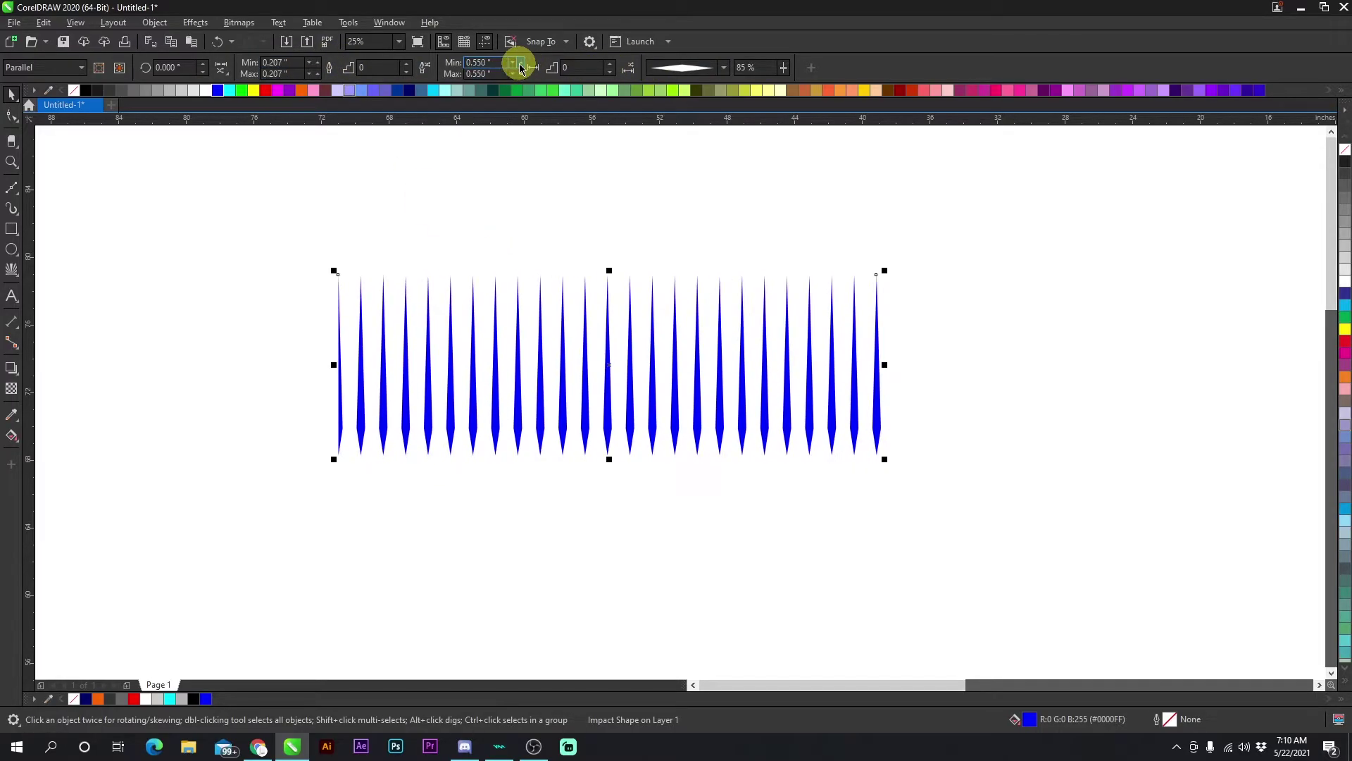
{"action": "left_click", "coordinate": [515, 75]}
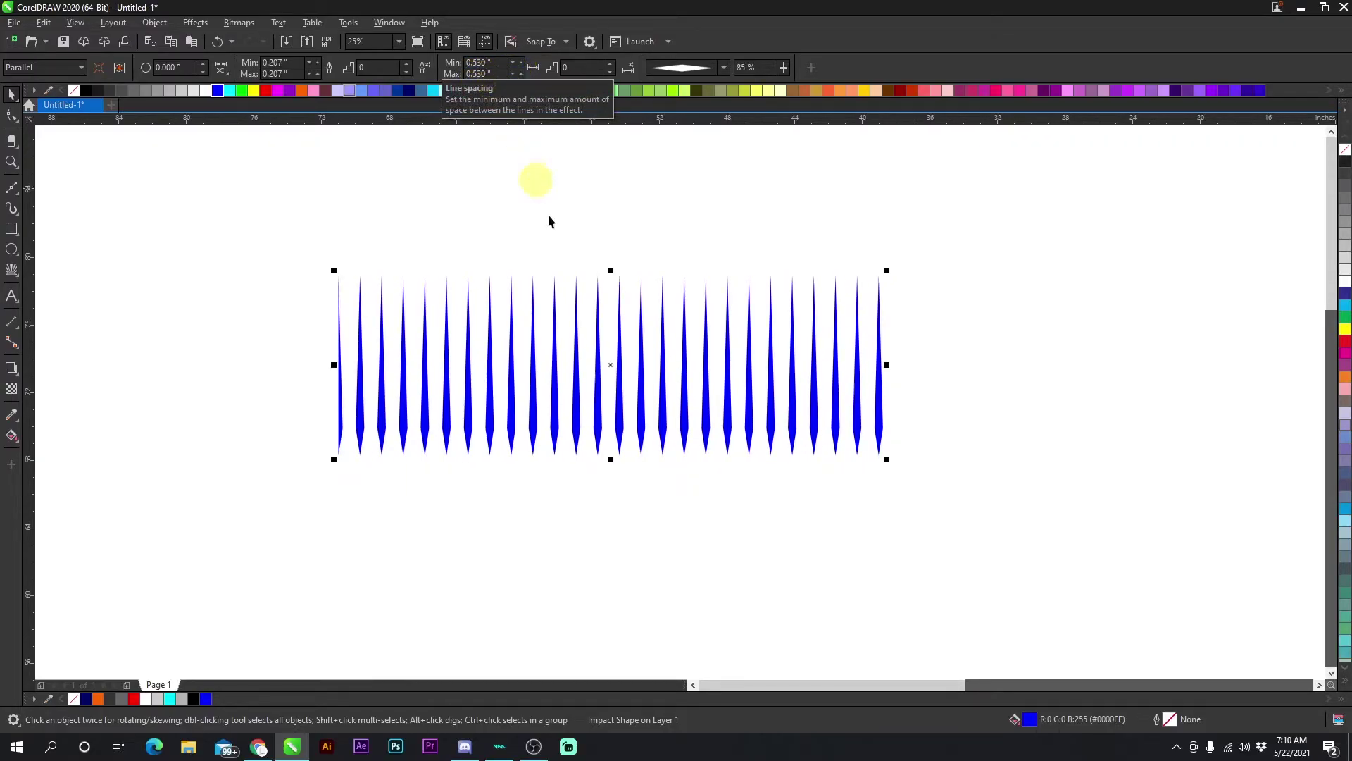
{"action": "left_click", "coordinate": [515, 74]}
{"action": "left_click", "coordinate": [515, 75]}
{"action": "left_click", "coordinate": [515, 75]}
{"action": "left_click", "coordinate": [514, 75]}
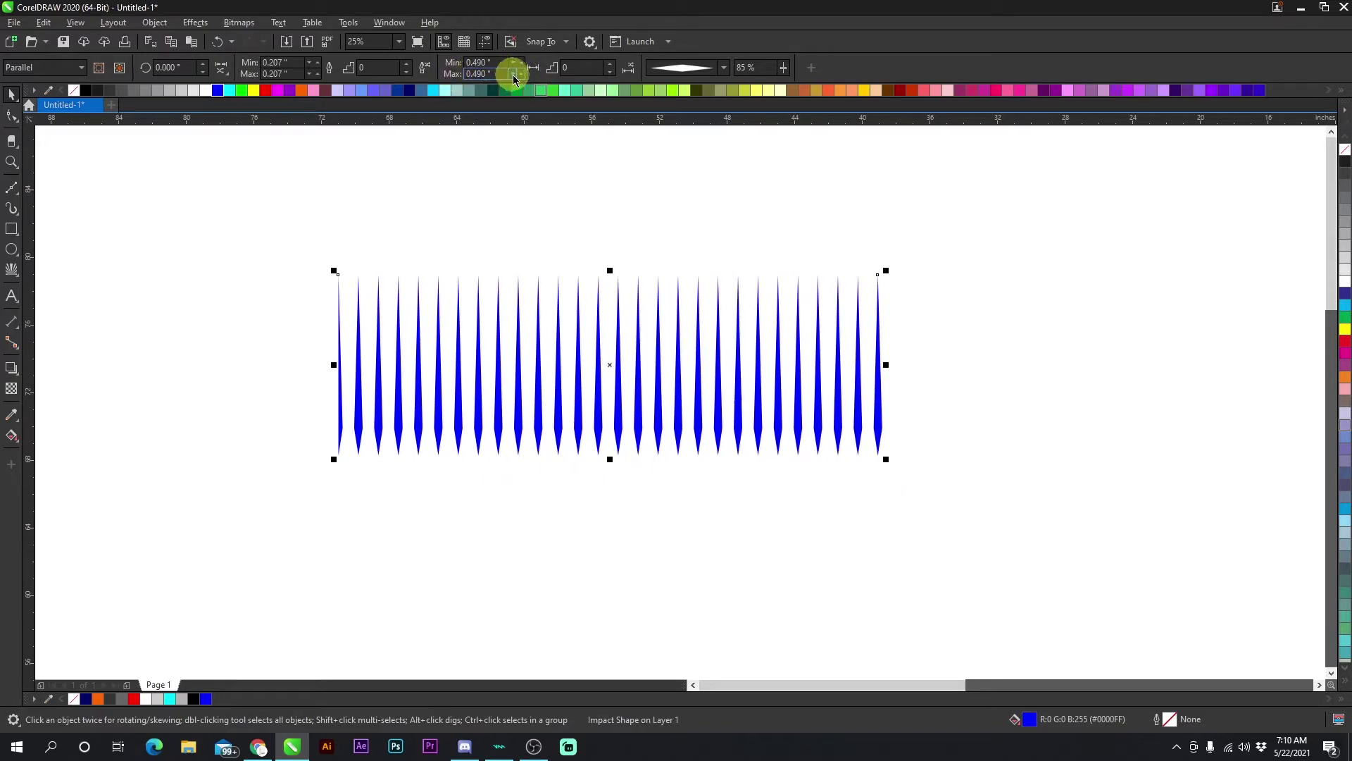
{"action": "left_click", "coordinate": [515, 74]}
{"action": "left_click", "coordinate": [515, 74]}
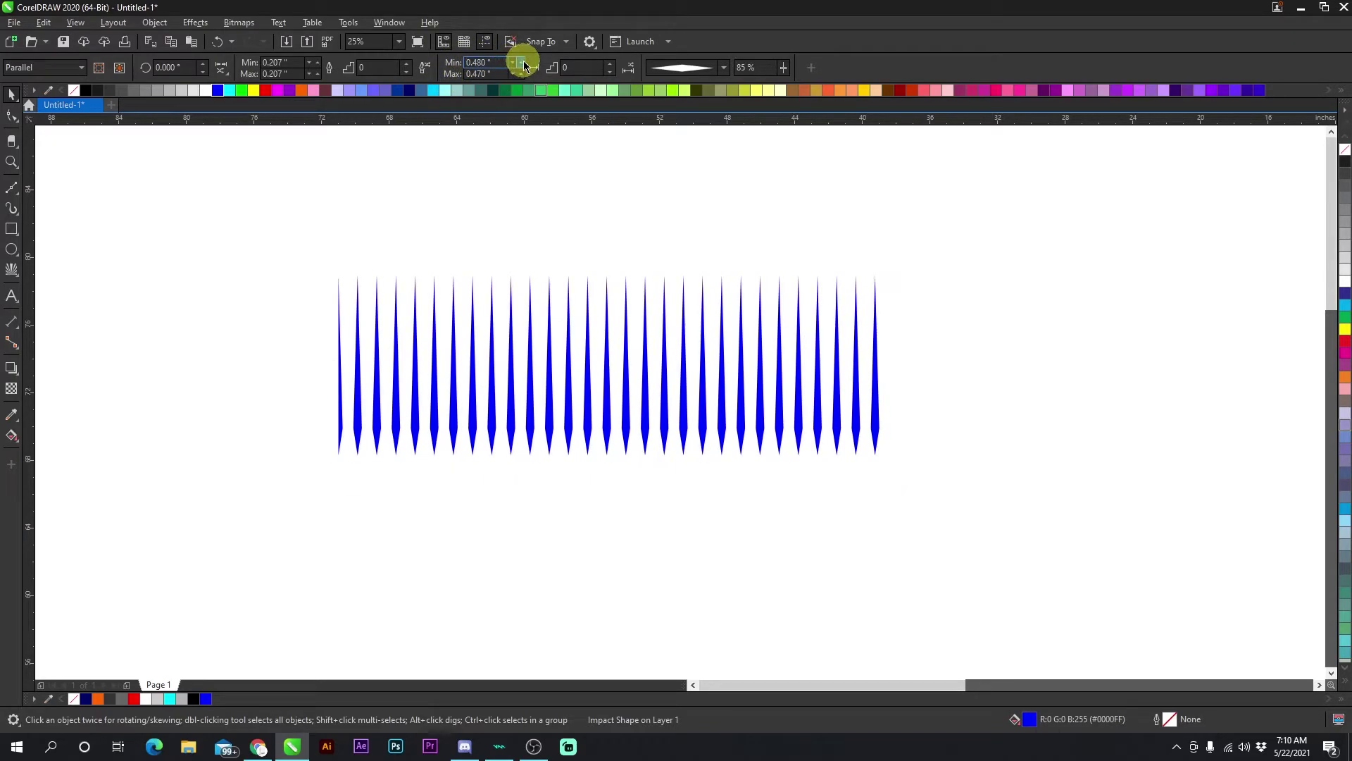
{"action": "left_click", "coordinate": [523, 63]}
{"action": "left_click", "coordinate": [523, 64]}
{"action": "left_click", "coordinate": [523, 64]}
{"action": "left_click", "coordinate": [524, 63]}
{"action": "left_click", "coordinate": [523, 64]}
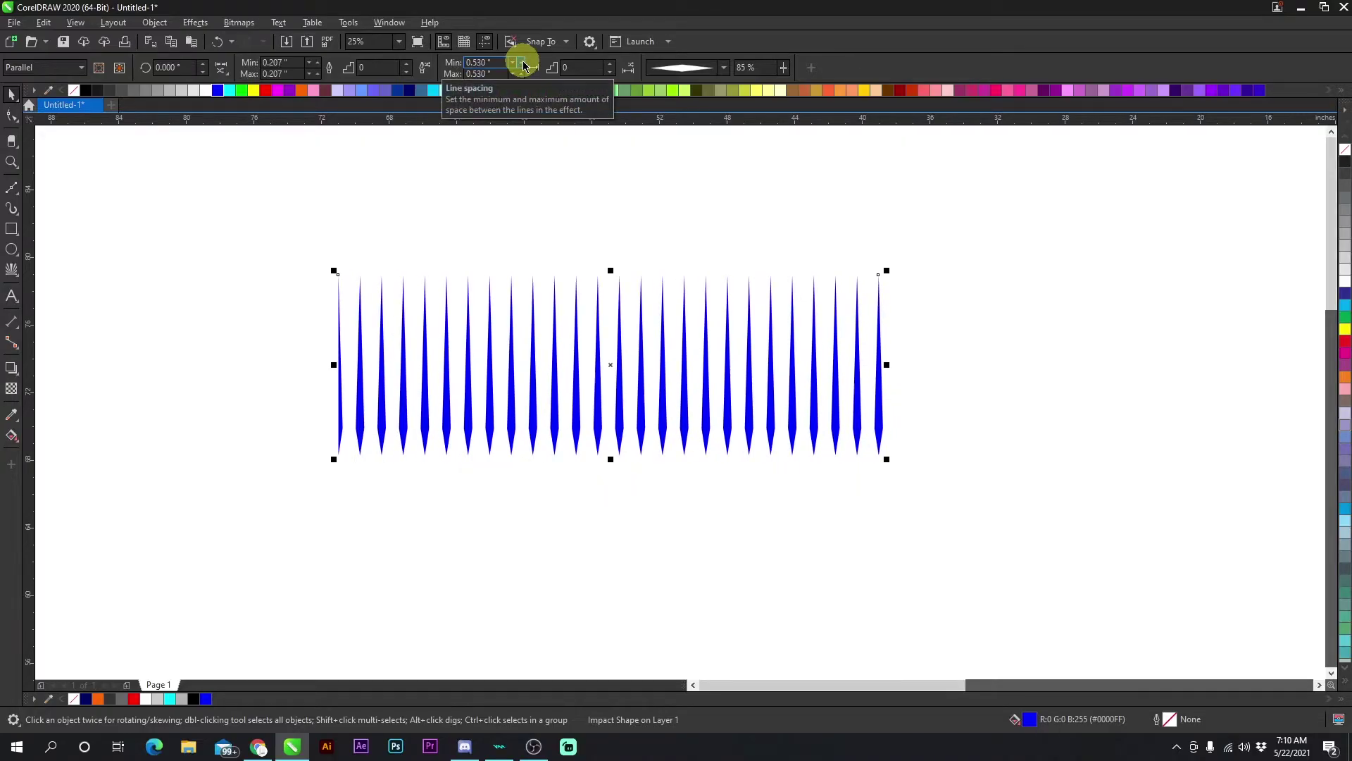
Set the spike gap range to 0.360–0.640" by adjusting maximum and minimum spacing
{"action": "left_click", "coordinate": [522, 73]}
{"action": "left_click", "coordinate": [522, 72]}
{"action": "left_click", "coordinate": [523, 72]}
{"action": "left_click", "coordinate": [523, 73]}
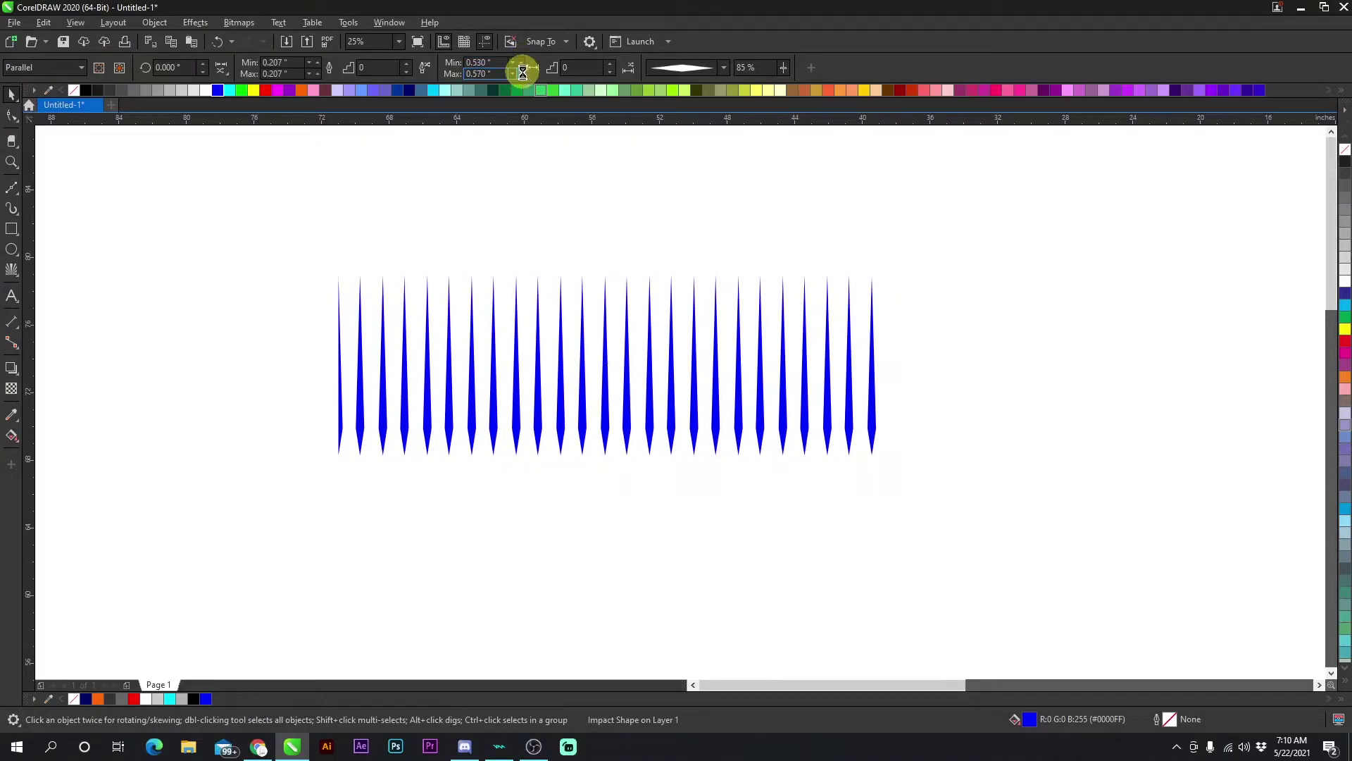
{"action": "left_click", "coordinate": [522, 73]}
{"action": "left_click", "coordinate": [522, 73]}
{"action": "left_click", "coordinate": [523, 73]}
{"action": "left_click", "coordinate": [523, 74]}
{"action": "left_click", "coordinate": [523, 73]}
{"action": "left_click", "coordinate": [520, 74]}
{"action": "left_click", "coordinate": [520, 74]}
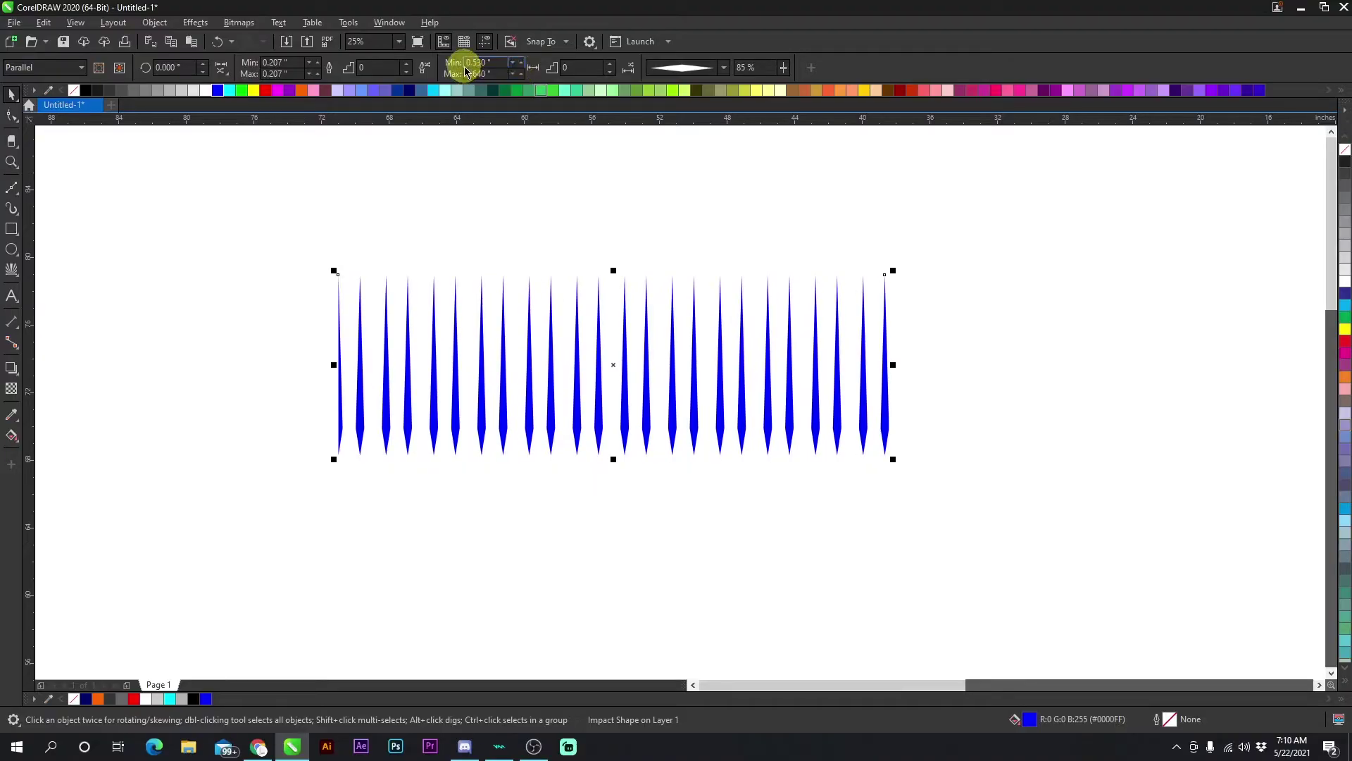
{"action": "left_click", "coordinate": [515, 66]}
{"action": "left_click", "coordinate": [515, 66]}
{"action": "left_click", "coordinate": [515, 67]}
{"action": "left_click", "coordinate": [515, 66]}
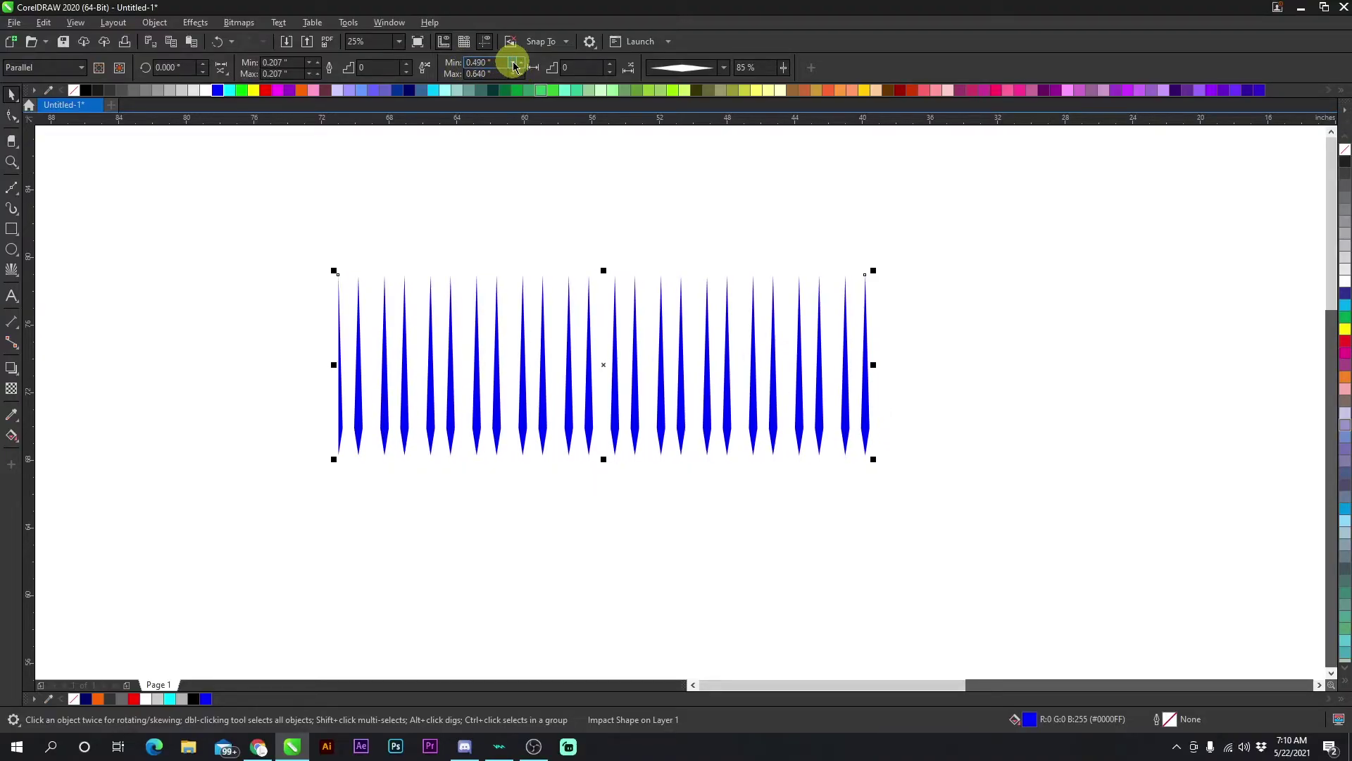
{"action": "left_click", "coordinate": [515, 66]}
{"action": "left_click", "coordinate": [515, 67]}
{"action": "left_click", "coordinate": [515, 66]}
{"action": "left_click", "coordinate": [515, 66]}
{"action": "left_click", "coordinate": [515, 66]}
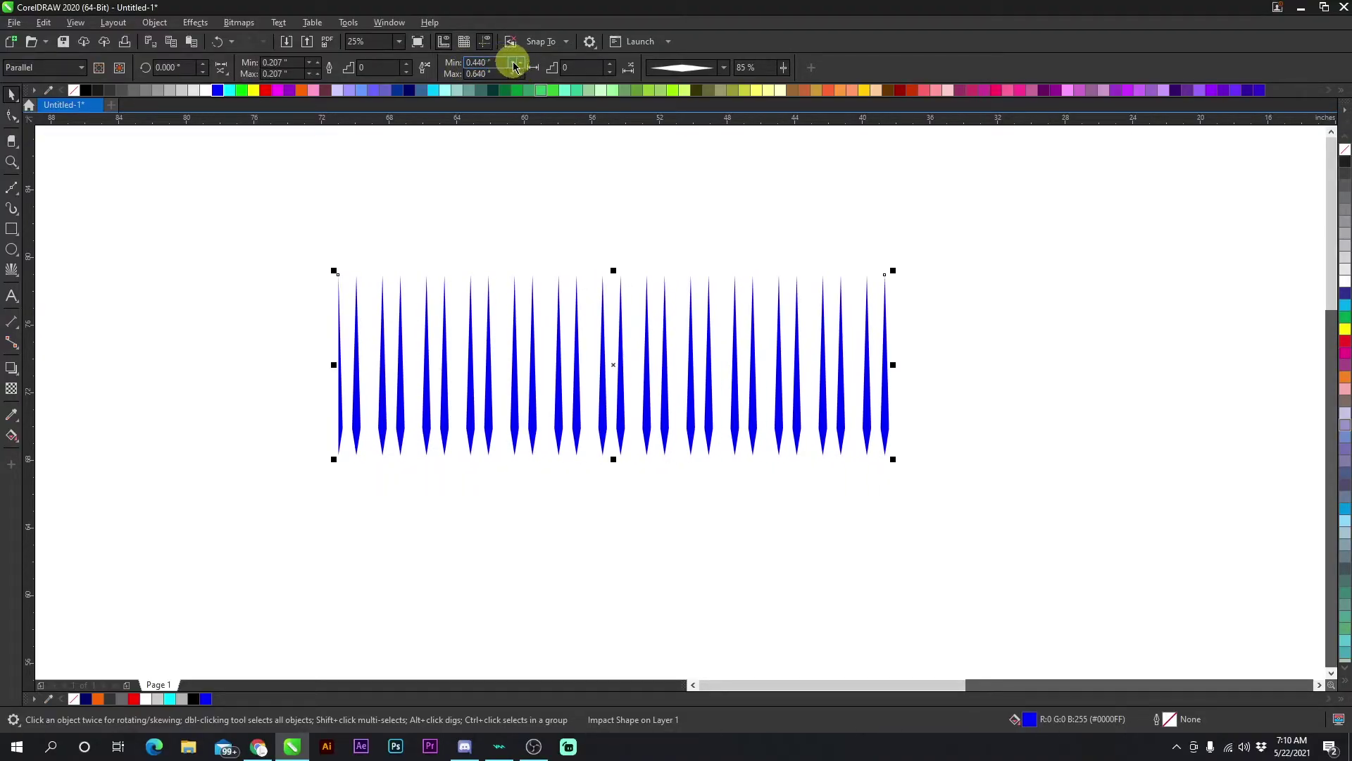
{"action": "left_click", "coordinate": [515, 66]}
{"action": "left_click", "coordinate": [514, 67]}
{"action": "left_click", "coordinate": [515, 67]}
{"action": "left_click", "coordinate": [515, 66]}
{"action": "left_click", "coordinate": [515, 66]}
{"action": "left_click", "coordinate": [515, 66]}
{"action": "left_click", "coordinate": [515, 67]}
{"action": "left_click", "coordinate": [515, 66]}
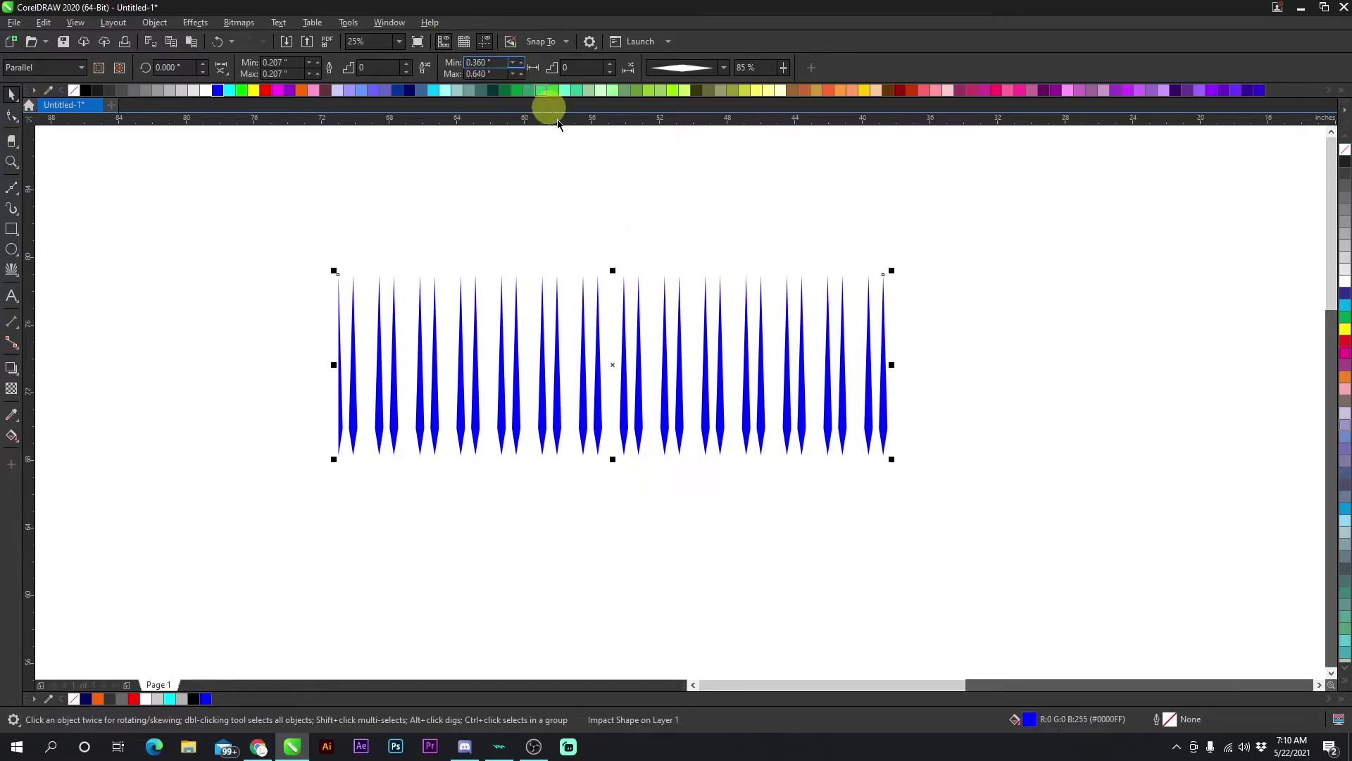
Set the spike width range to 0.137–0.407"
{"action": "left_click", "coordinate": [319, 66]}
{"action": "left_click", "coordinate": [318, 66]}
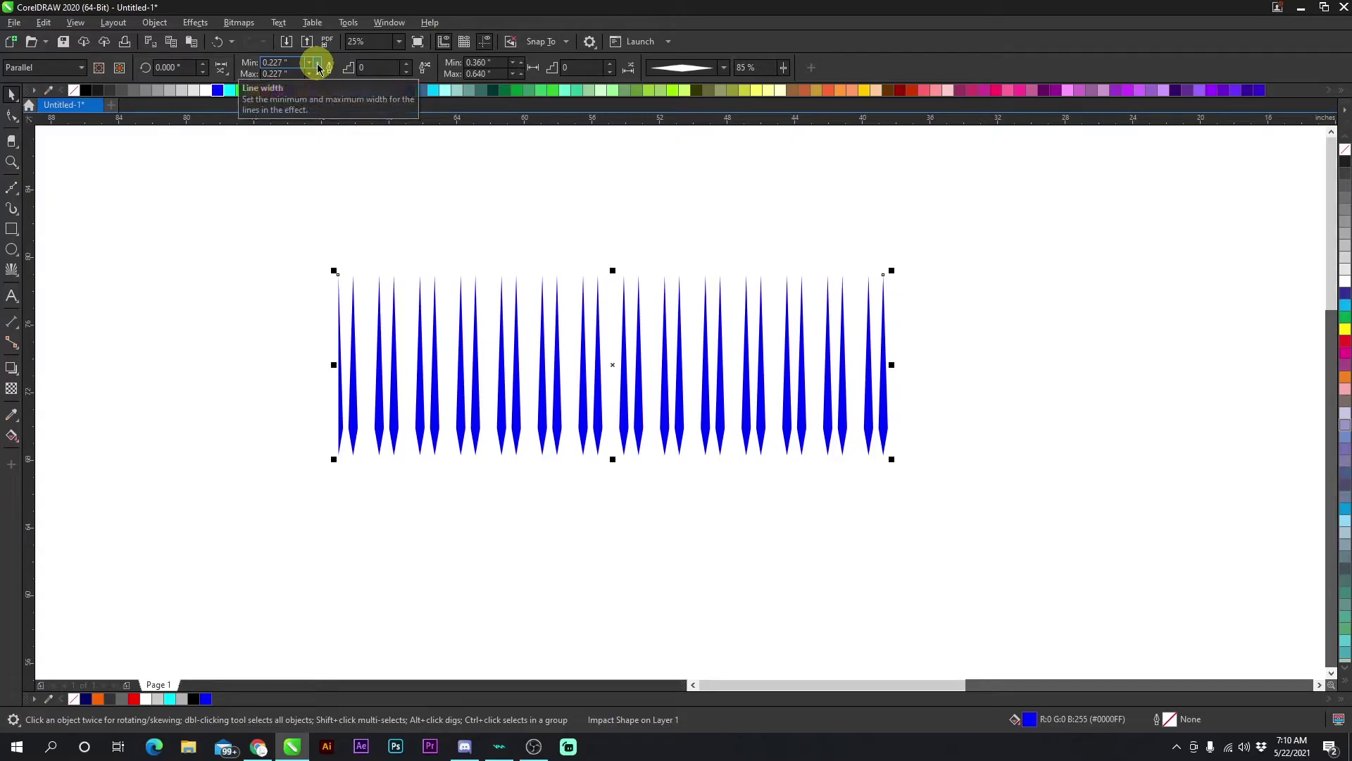
{"action": "left_click", "coordinate": [318, 70]}
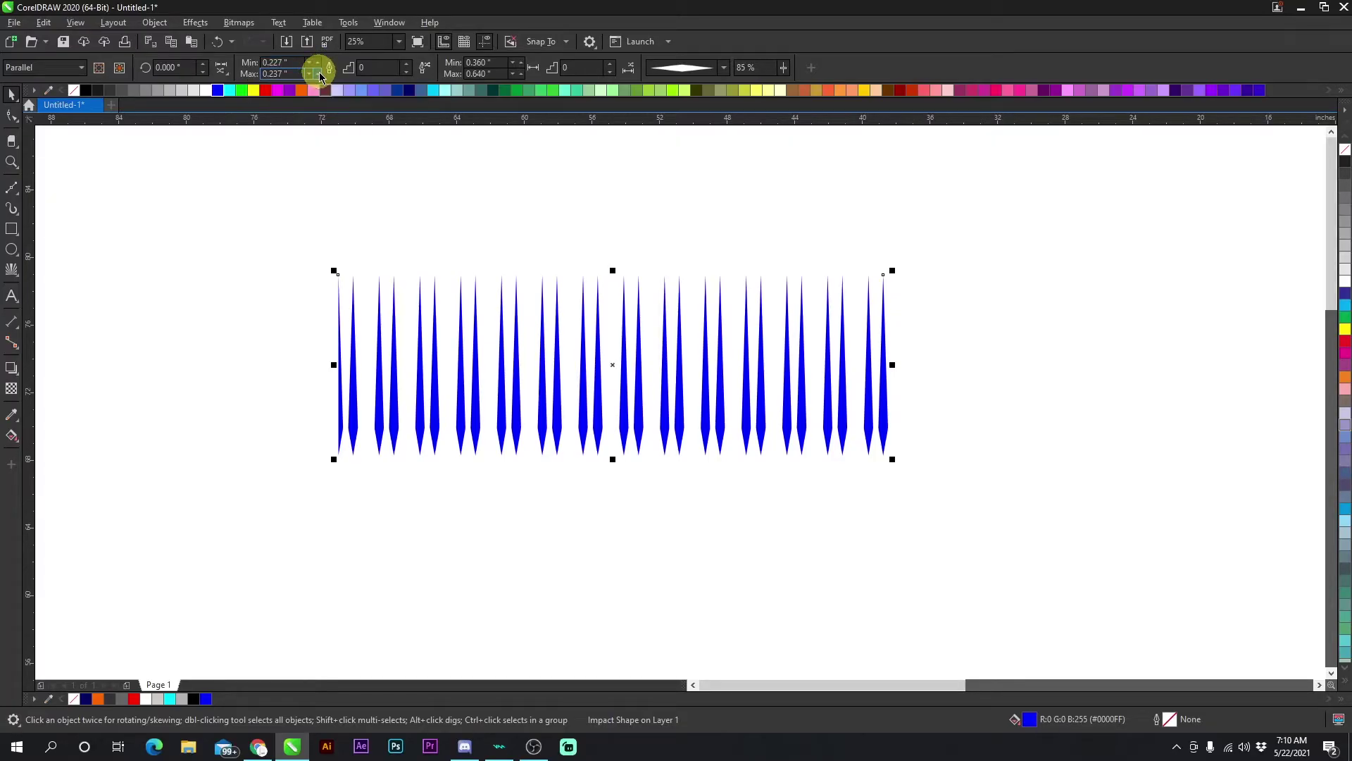
{"action": "left_click", "coordinate": [319, 74]}
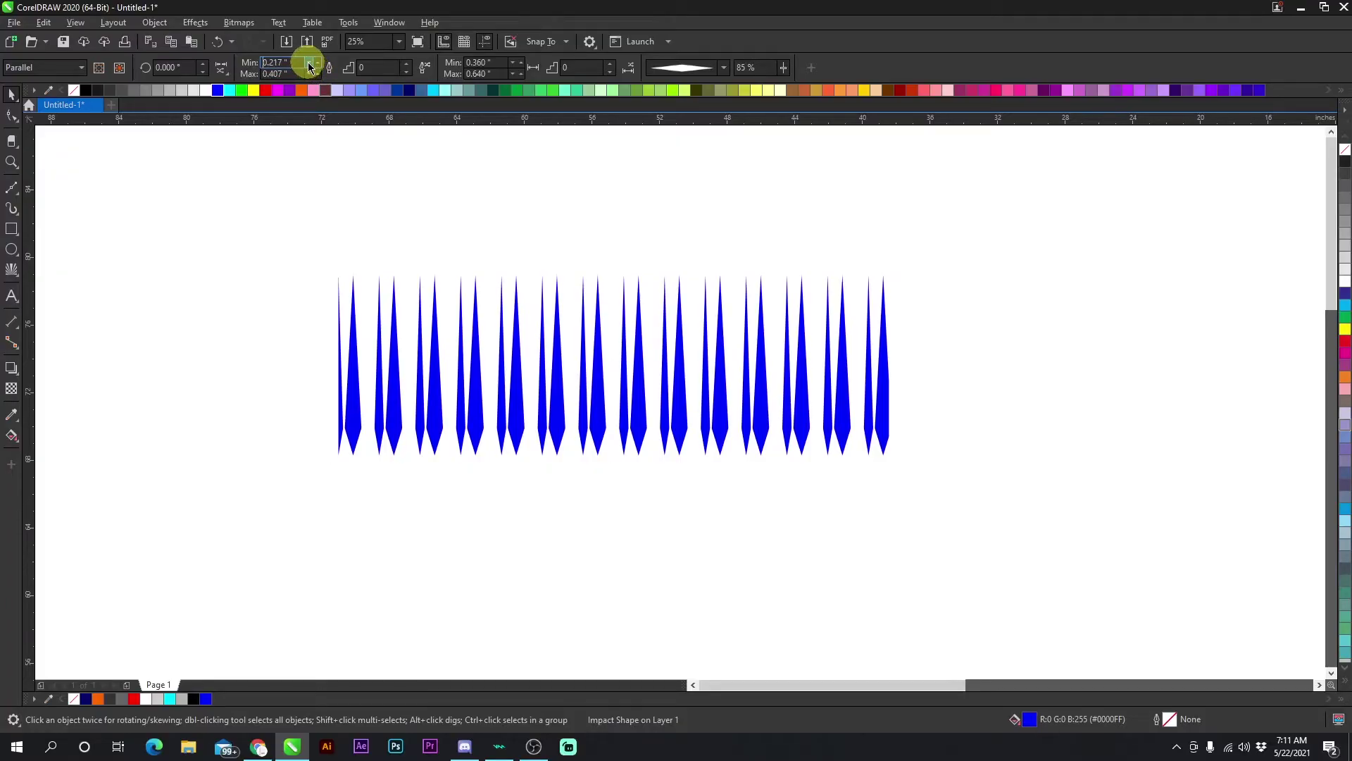
{"action": "left_click", "coordinate": [311, 66]}
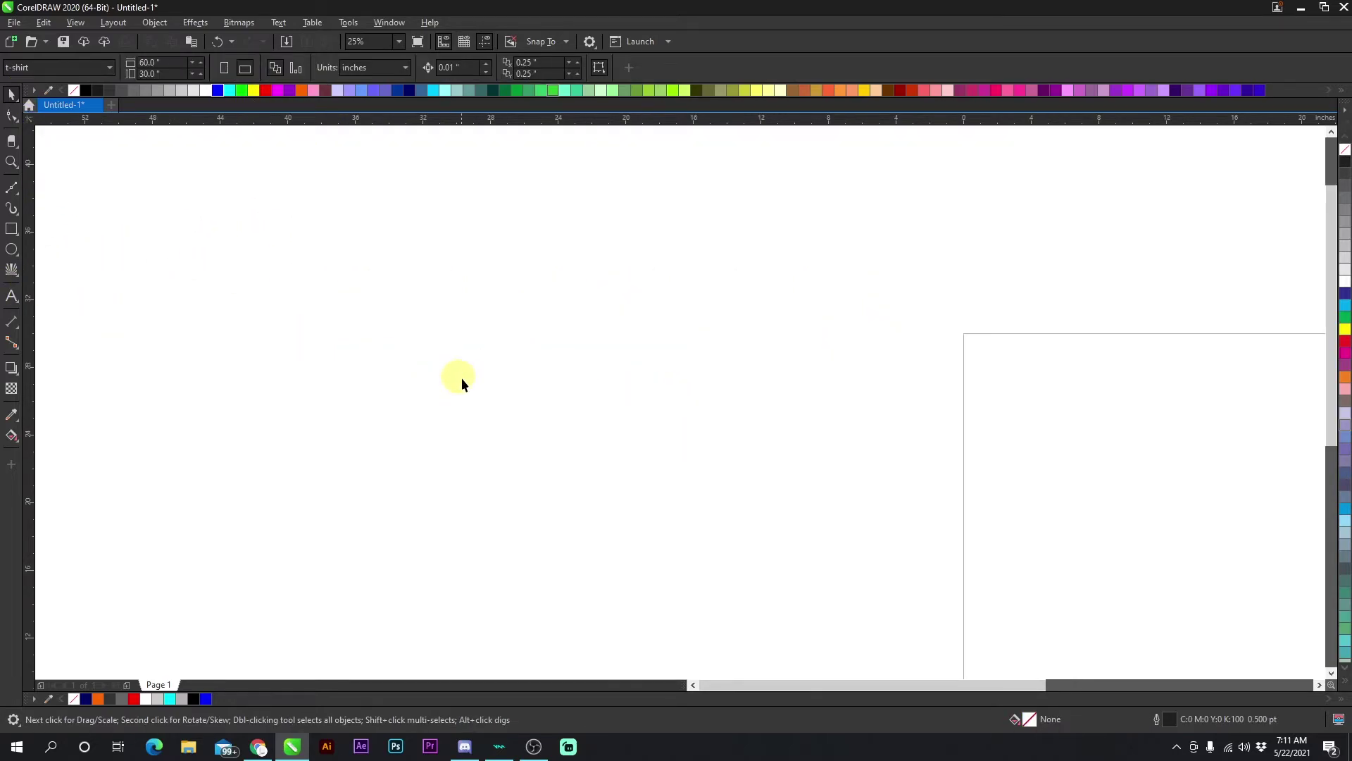
Draw a paragraph text frame on the page with the Text tool
{"action": "scroll", "coordinate": [462, 378], "scroll_direction": "down", "scroll_amount": 2}
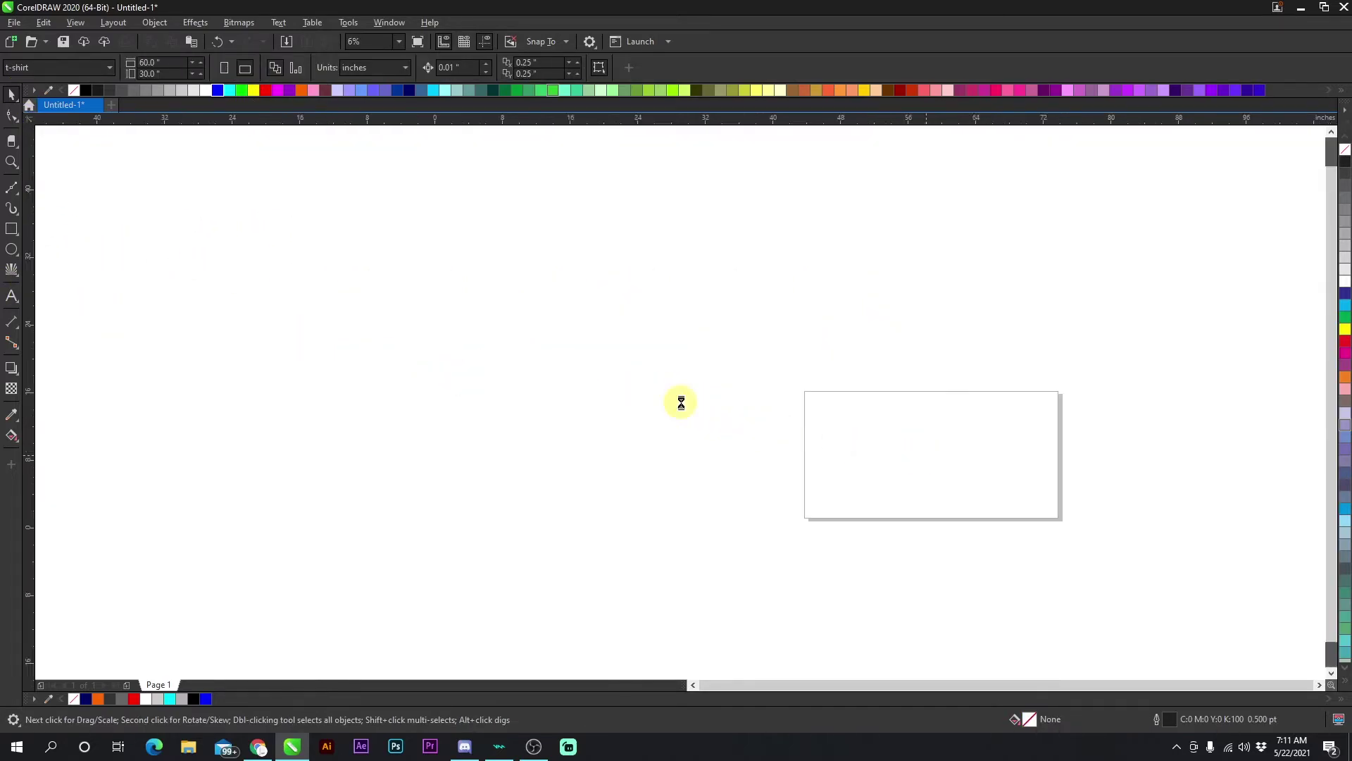
{"action": "scroll", "coordinate": [919, 448], "scroll_direction": "up", "scroll_amount": 4}
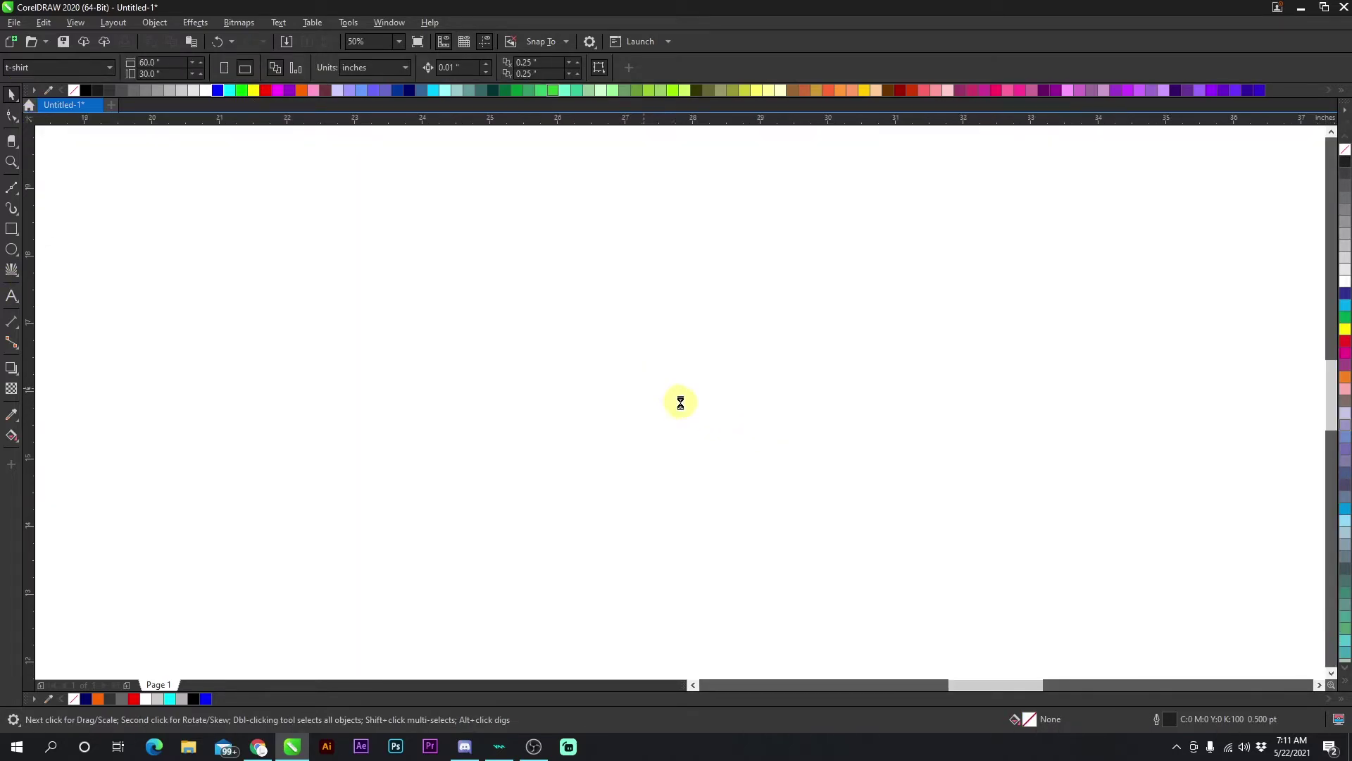
{"action": "left_click", "coordinate": [11, 294]}
{"action": "left_click_drag", "start_coordinate": [248, 211], "coordinate": [904, 562]}
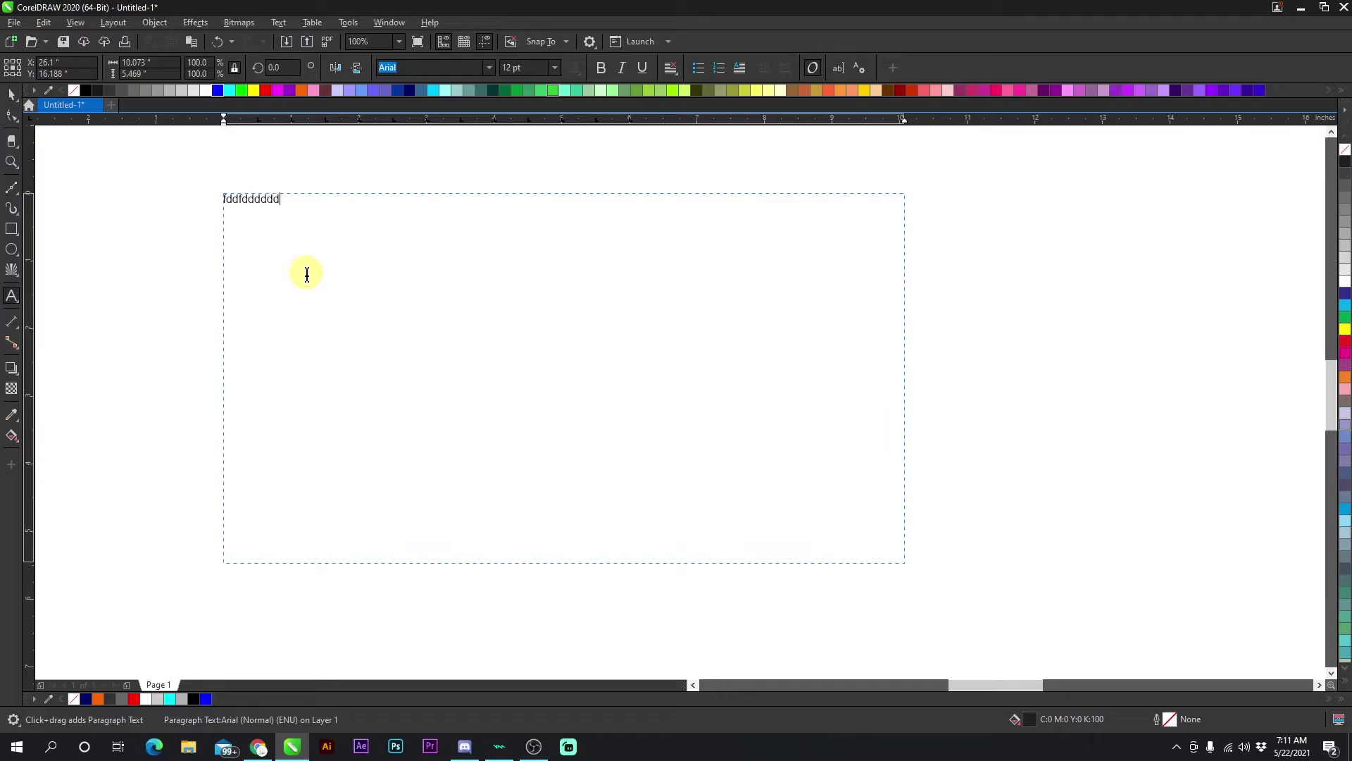
Start a line of artistic text beside the frame, typing 'sb'
{"action": "scroll", "coordinate": [671, 399], "scroll_direction": "down", "scroll_amount": 2}
{"action": "scroll", "coordinate": [692, 399], "scroll_direction": "up", "scroll_amount": 1}
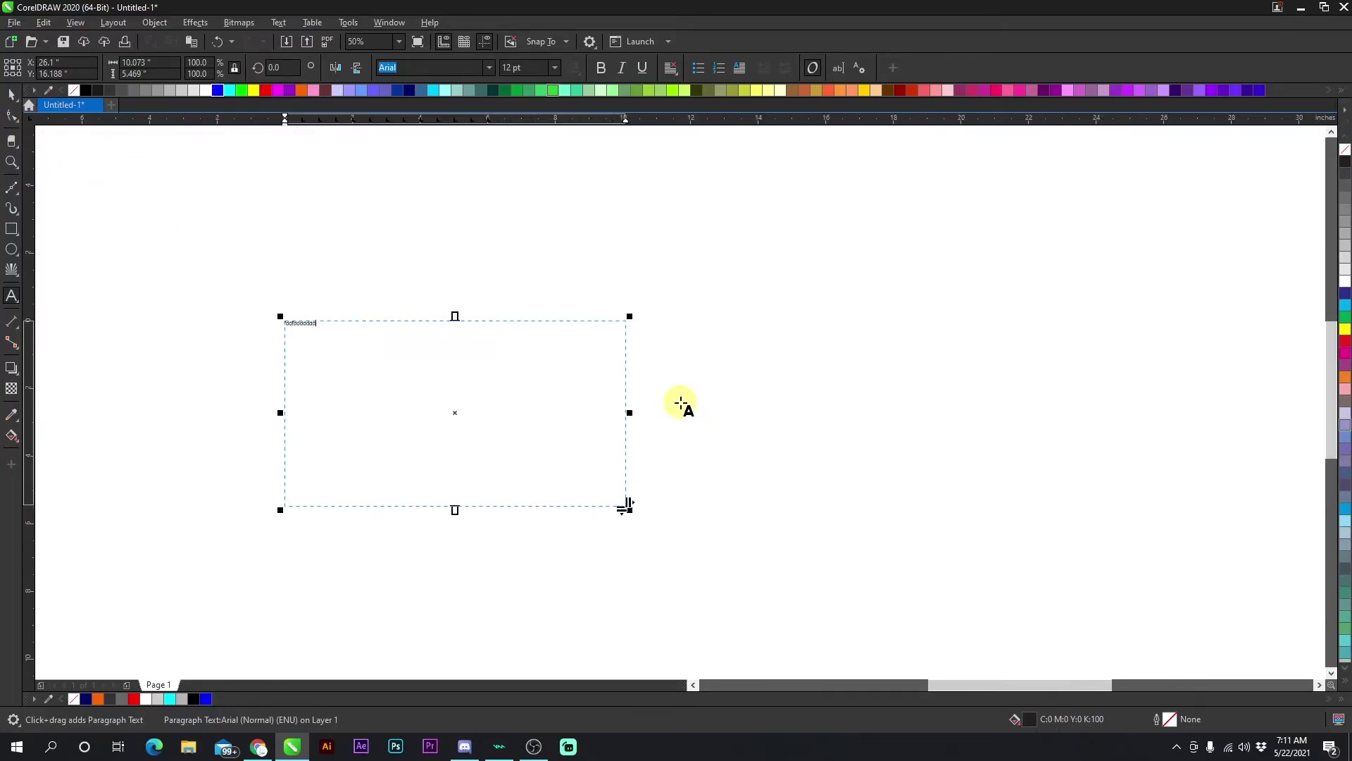
{"action": "scroll", "coordinate": [696, 419], "scroll_direction": "up", "scroll_amount": 1}
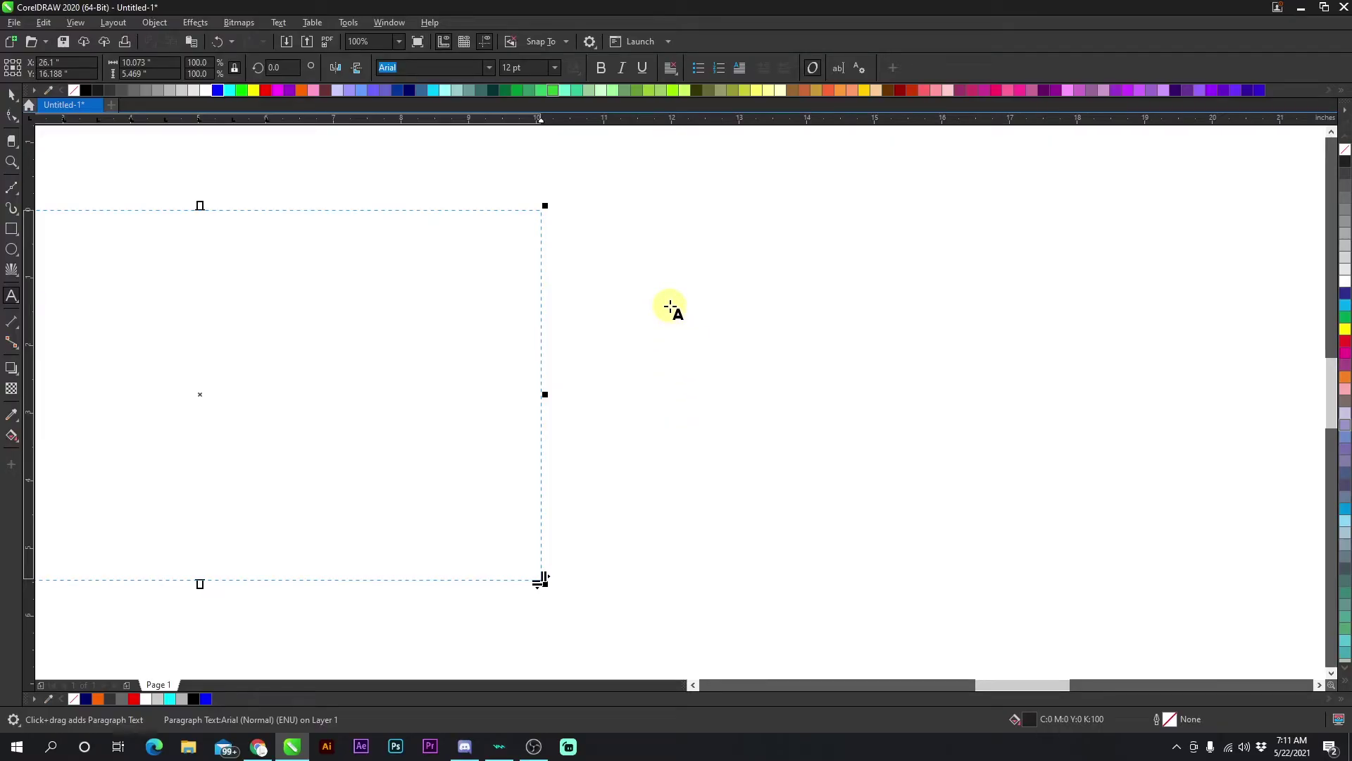
{"action": "left_click", "coordinate": [671, 307]}
{"action": "type", "text": "sbsdsssss vvvvvvv"}
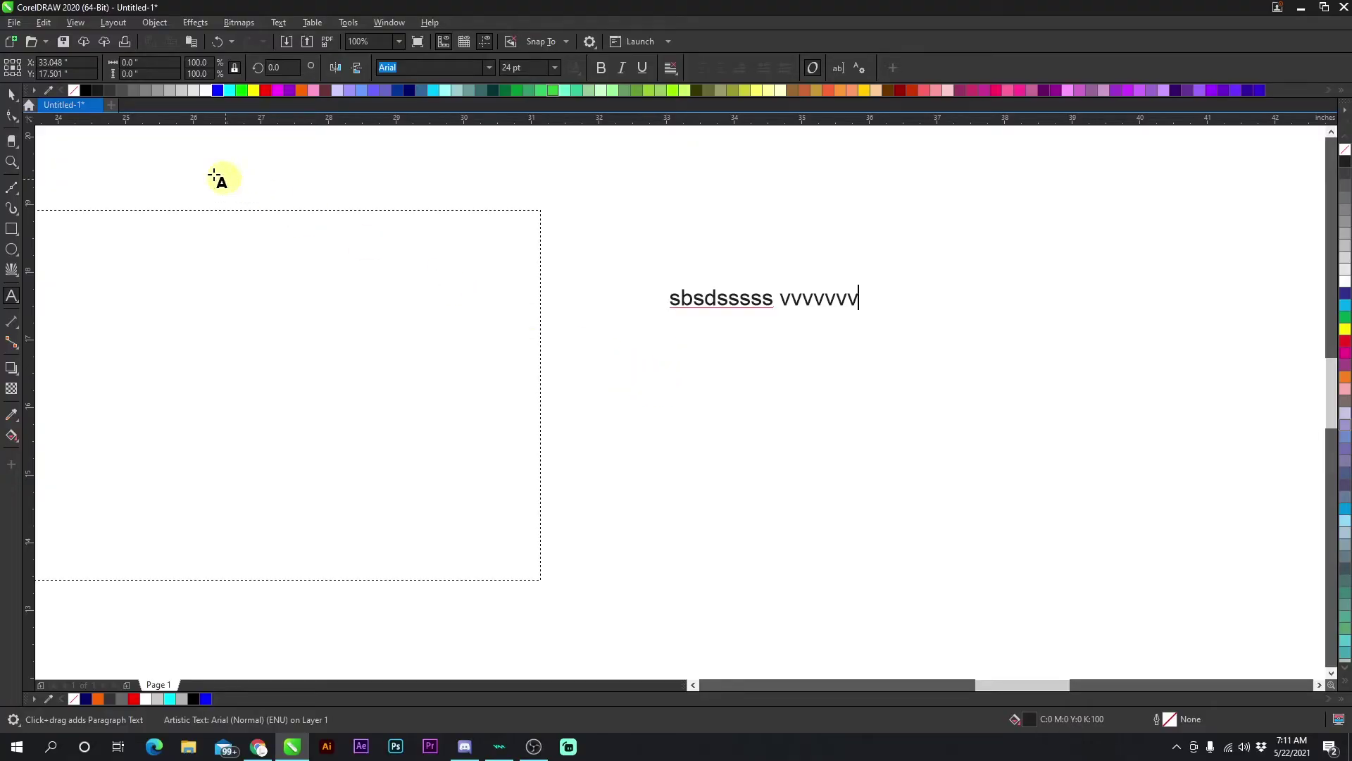
Reposition the artistic text object, ending slightly higher and to the right
{"action": "left_click", "coordinate": [13, 95]}
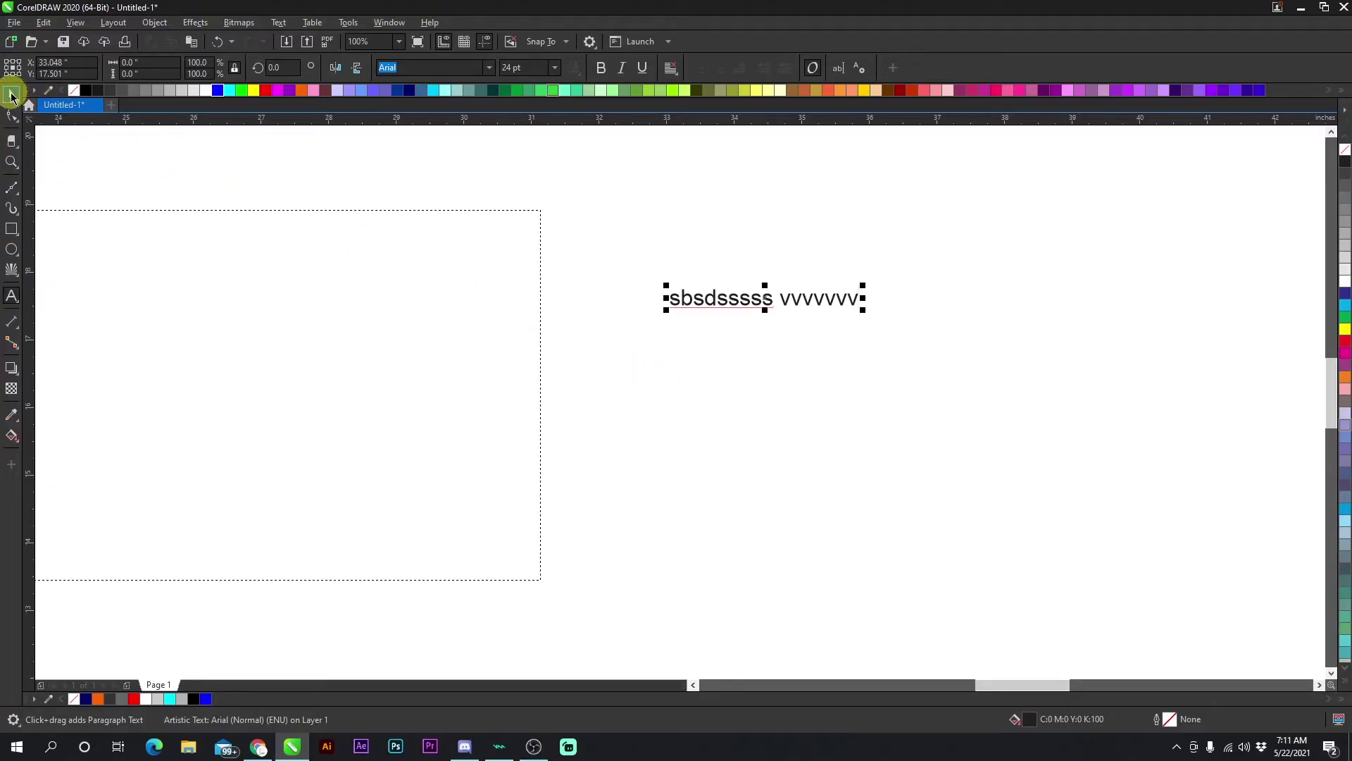
{"action": "left_click", "coordinate": [13, 95]}
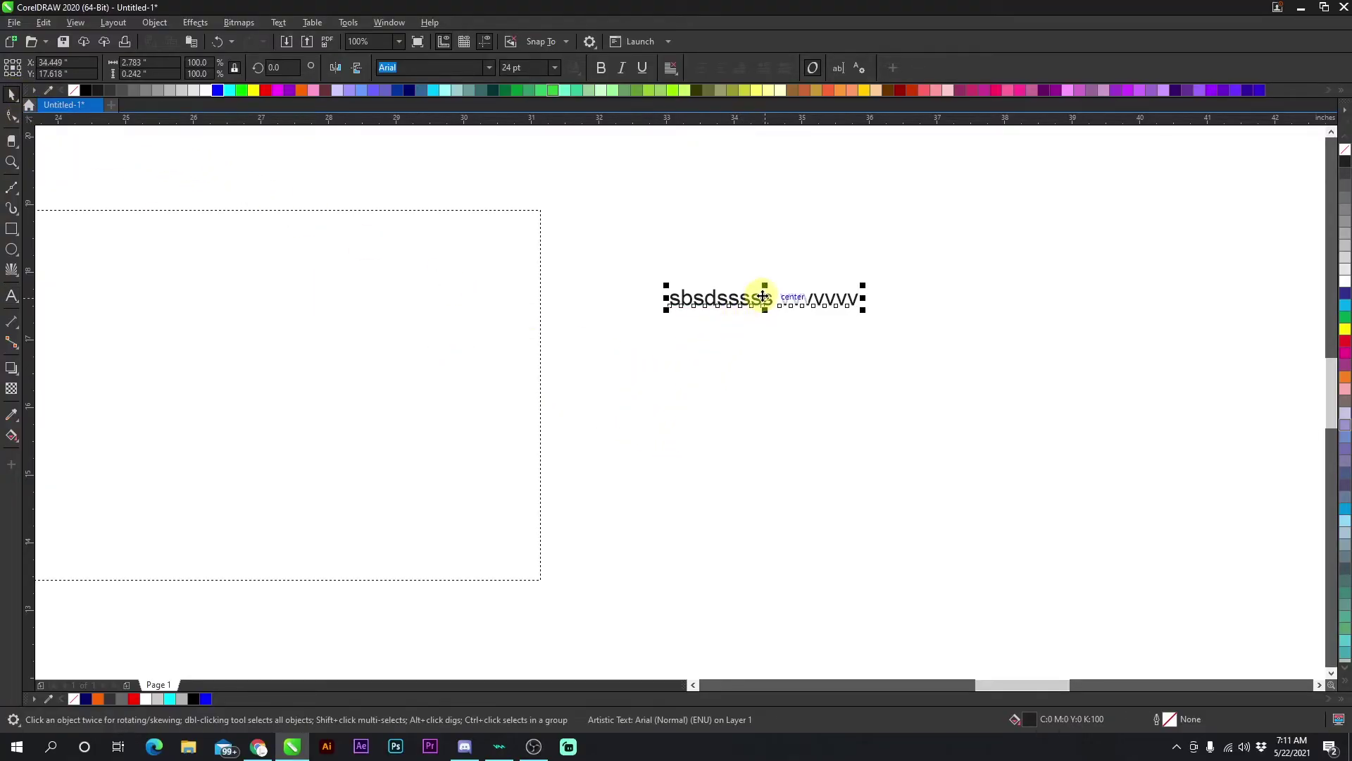
{"action": "left_click_drag", "start_coordinate": [763, 296], "coordinate": [717, 434]}
{"action": "left_click", "coordinate": [441, 332]}
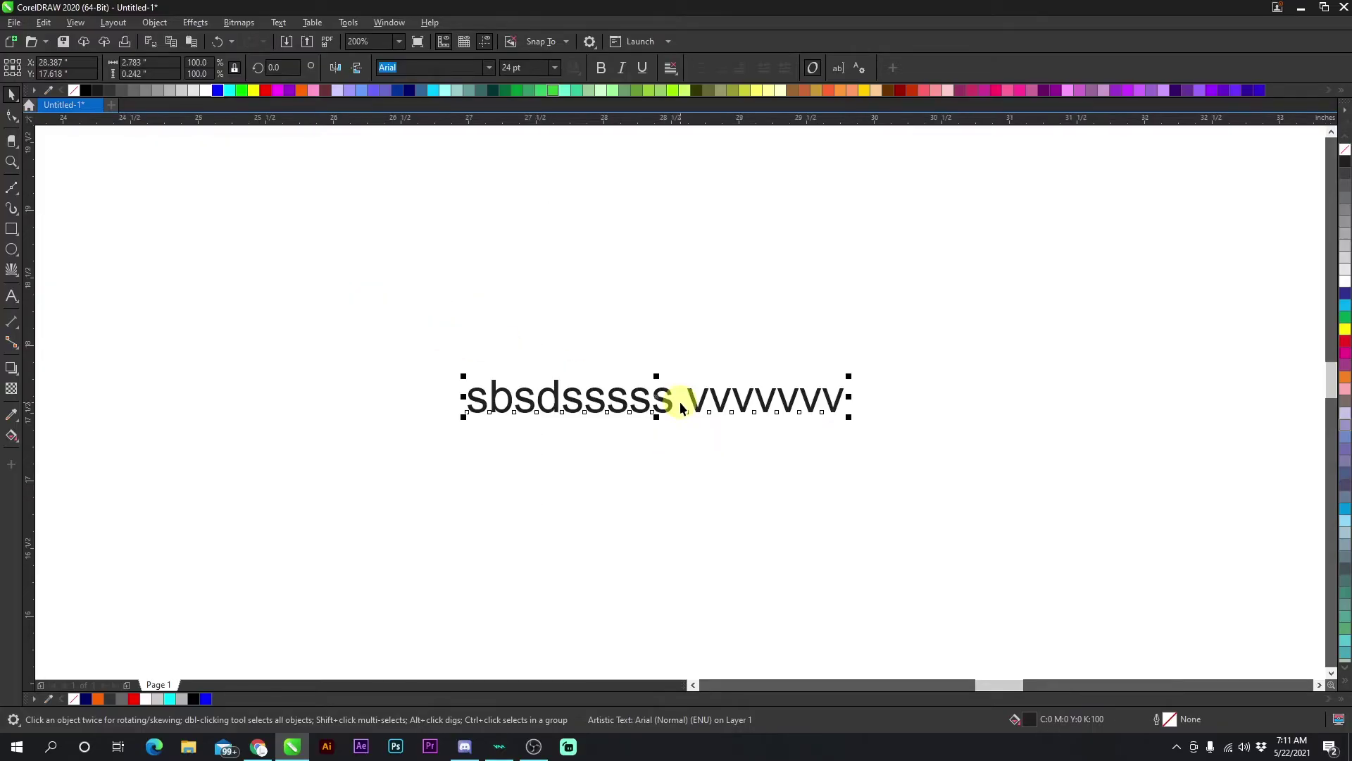
{"action": "left_click_drag", "start_coordinate": [667, 401], "coordinate": [688, 356]}
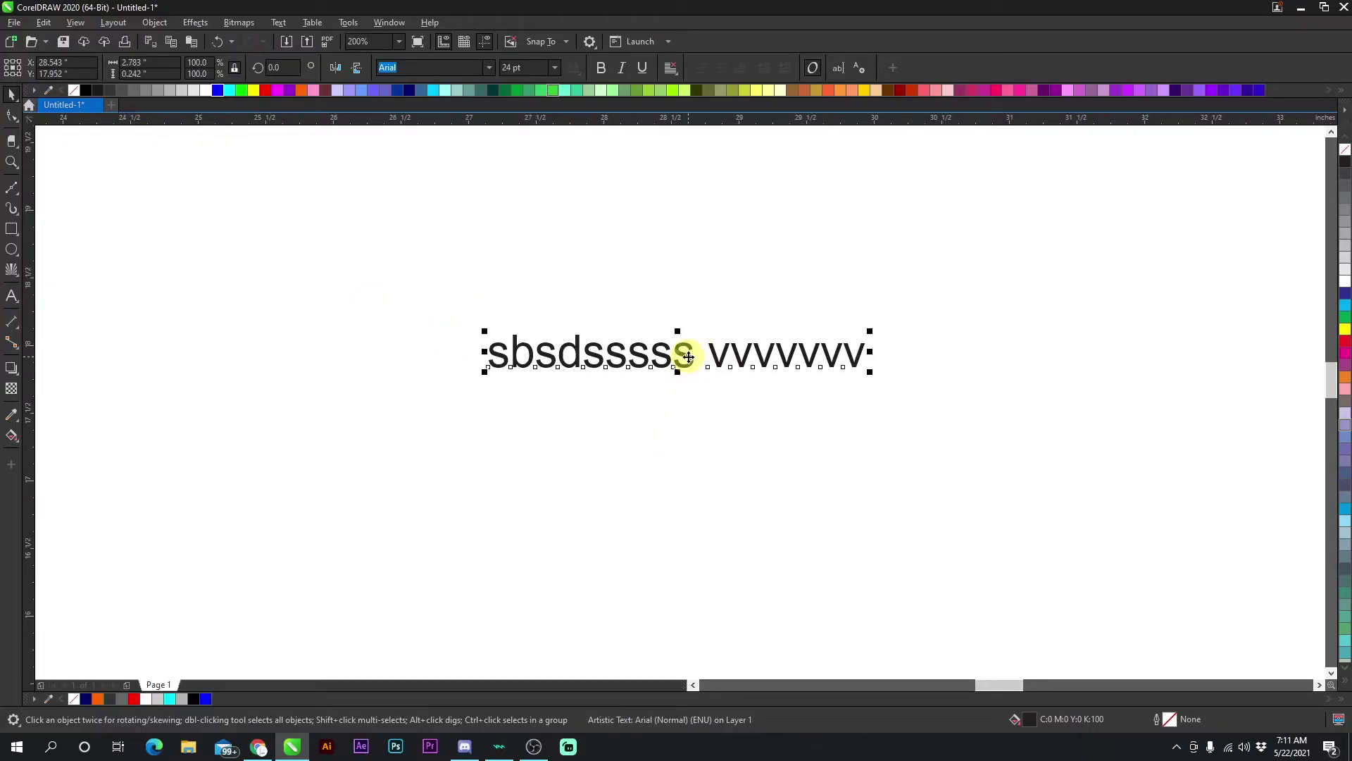
Add 'vv' with a line break, then a third line reading 'bhbbbb'
{"action": "double_click", "coordinate": [688, 357]}
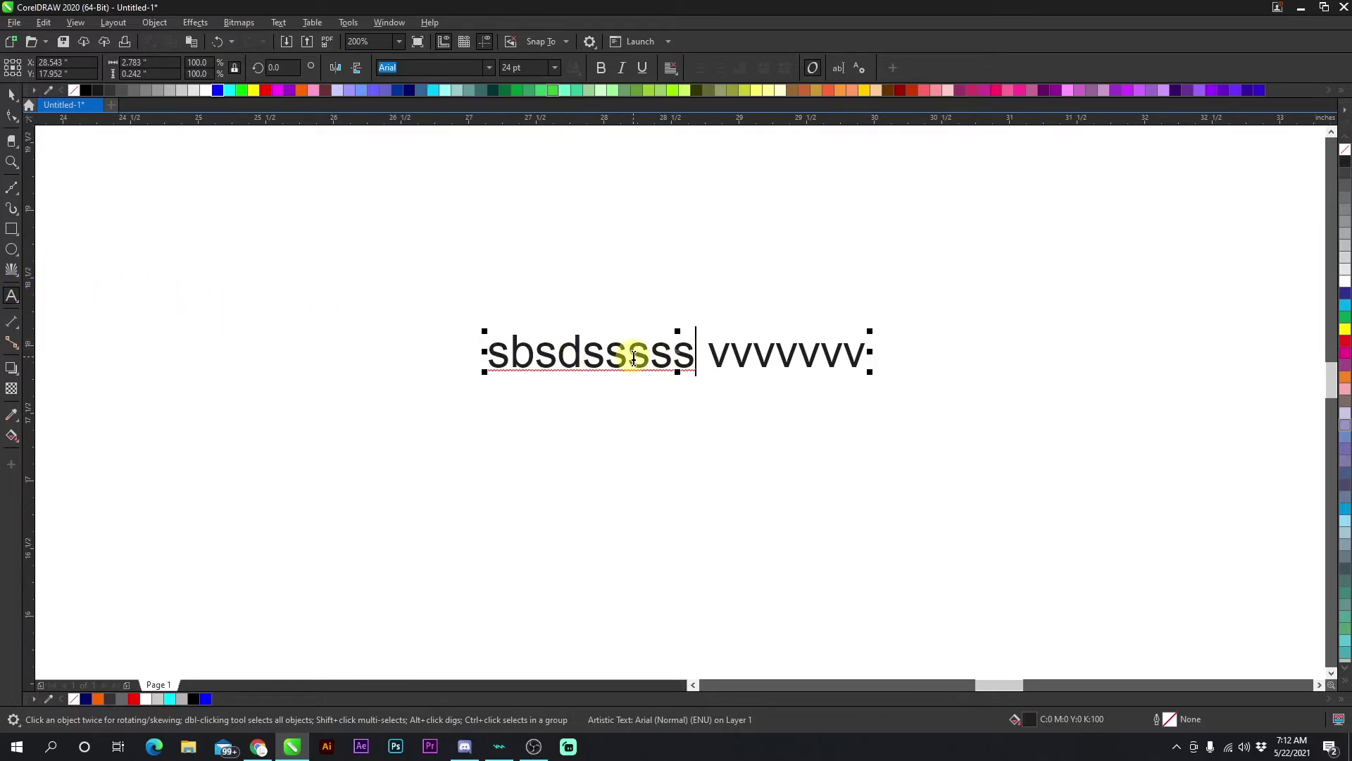
{"action": "type", "text": "vv"}
{"action": "key", "text": "Return"}
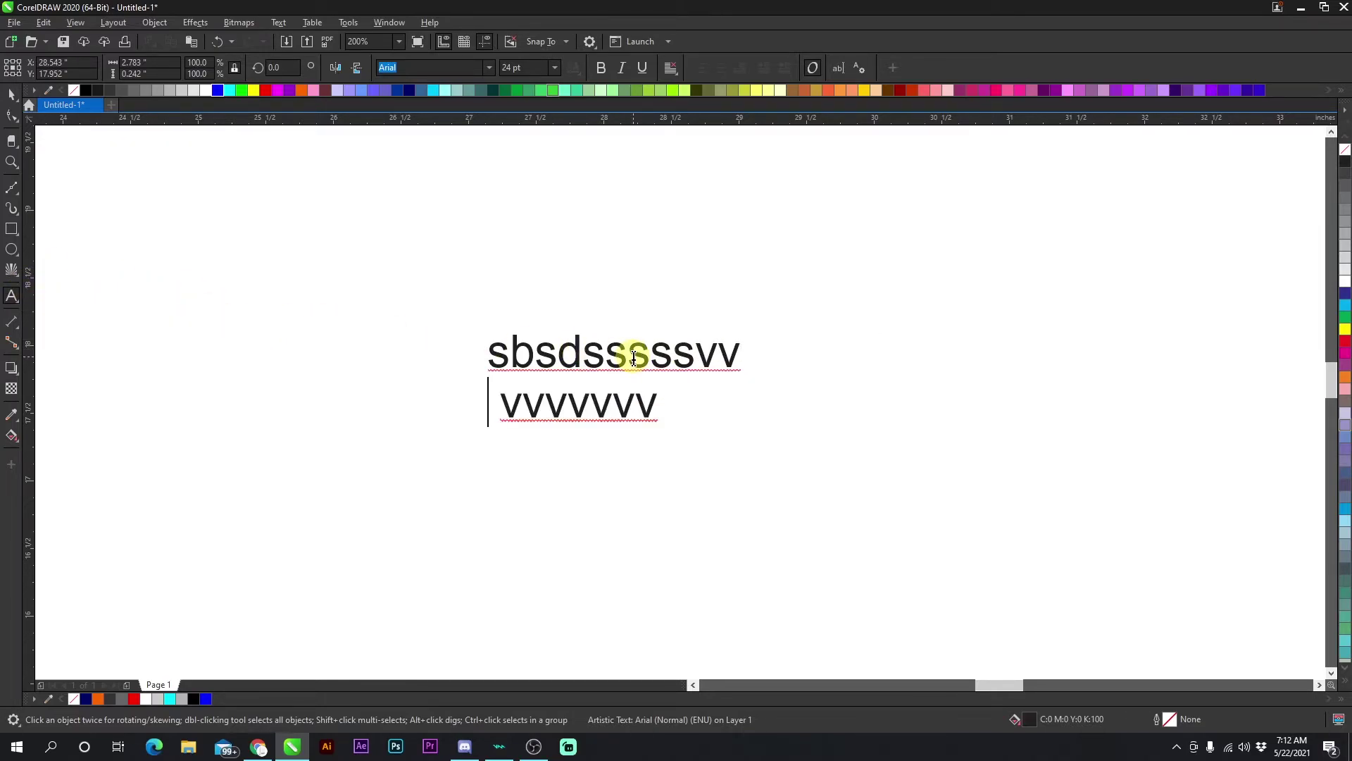
{"action": "left_click", "coordinate": [649, 399]}
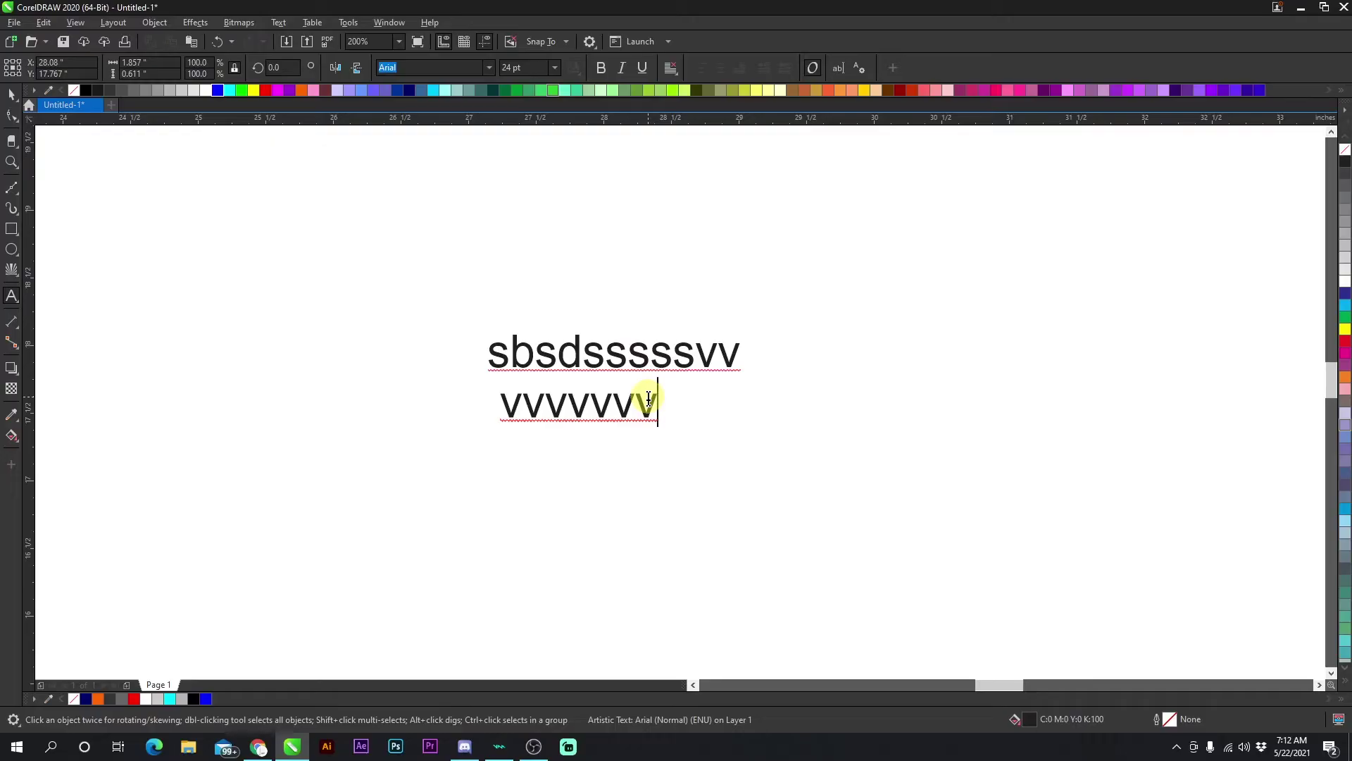
{"action": "key", "text": "Return"}
{"action": "type", "text": "bhbbbb"}
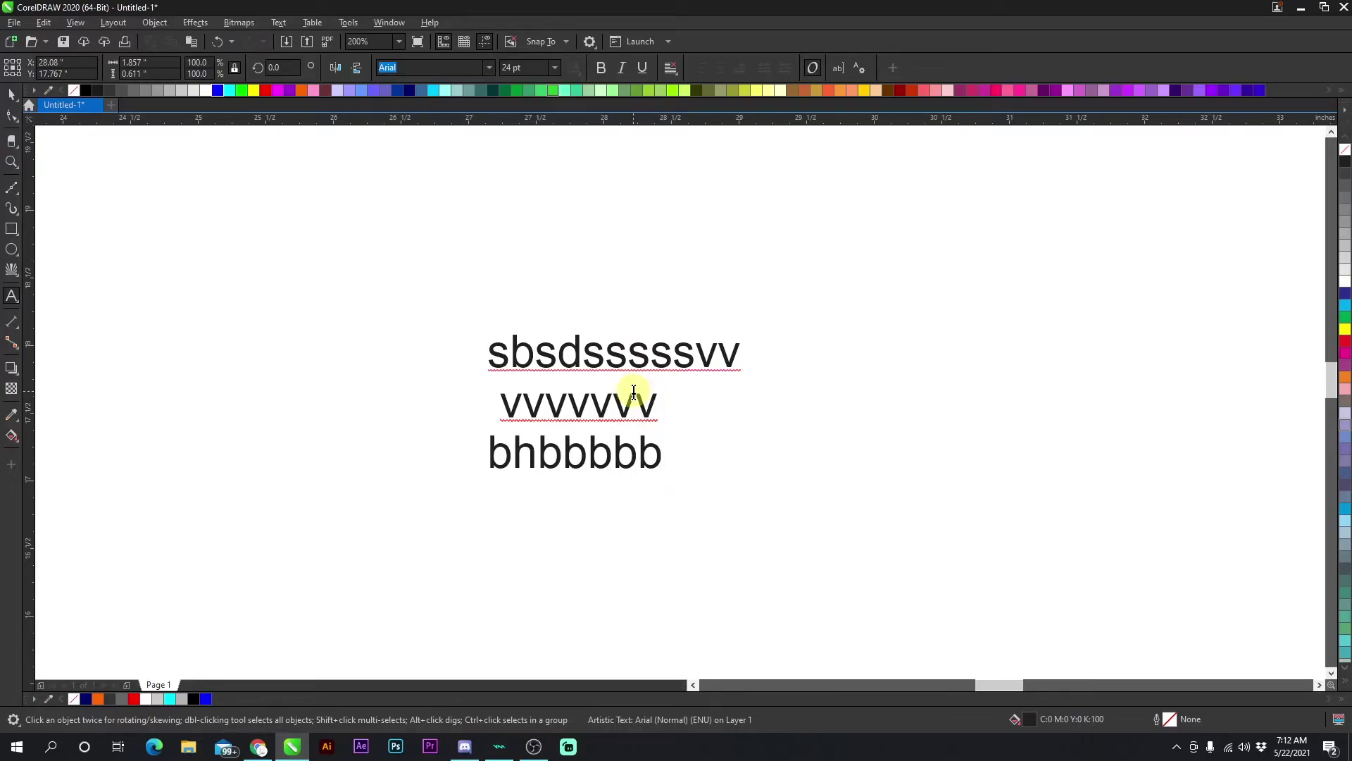
Try the font lists and Bold and Italic on the text, leaving it regular
{"action": "left_click", "coordinate": [555, 68]}
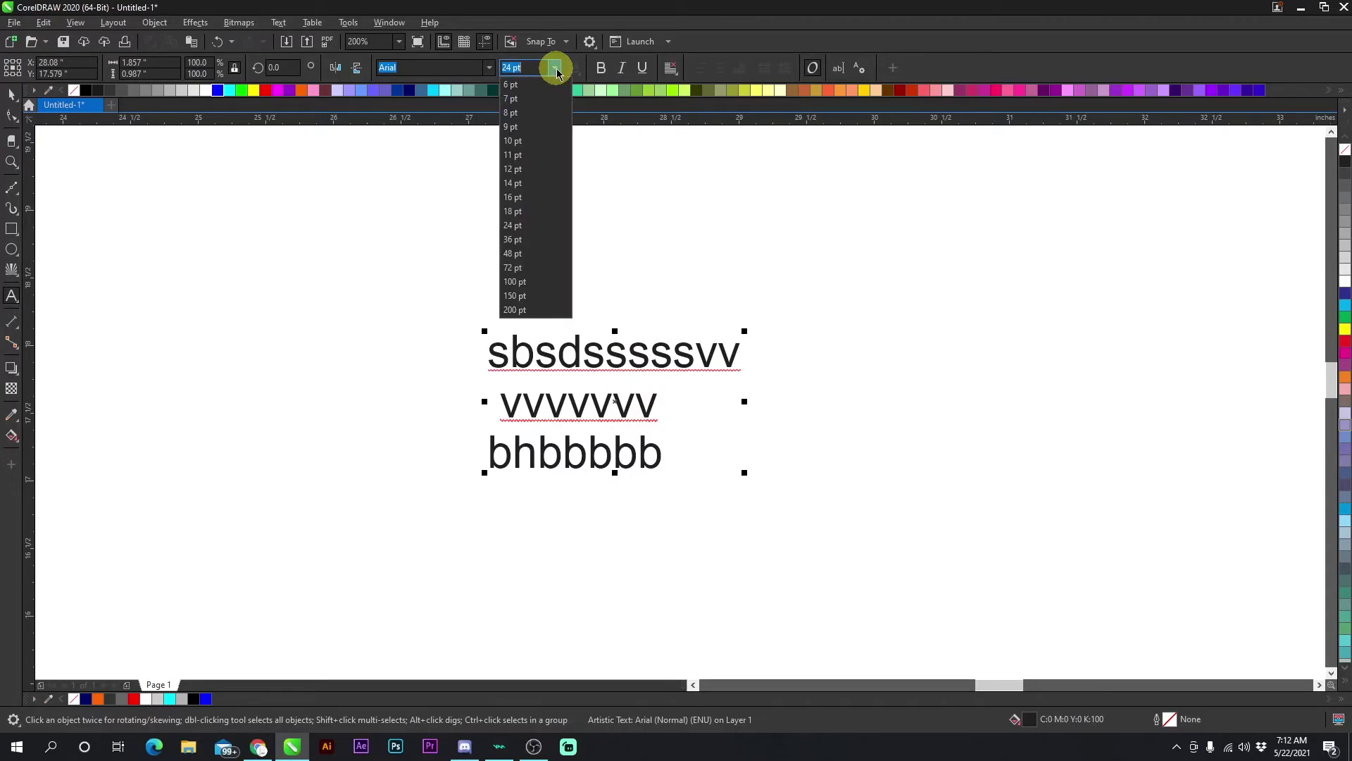
{"action": "left_click", "coordinate": [556, 67]}
{"action": "left_click", "coordinate": [489, 68]}
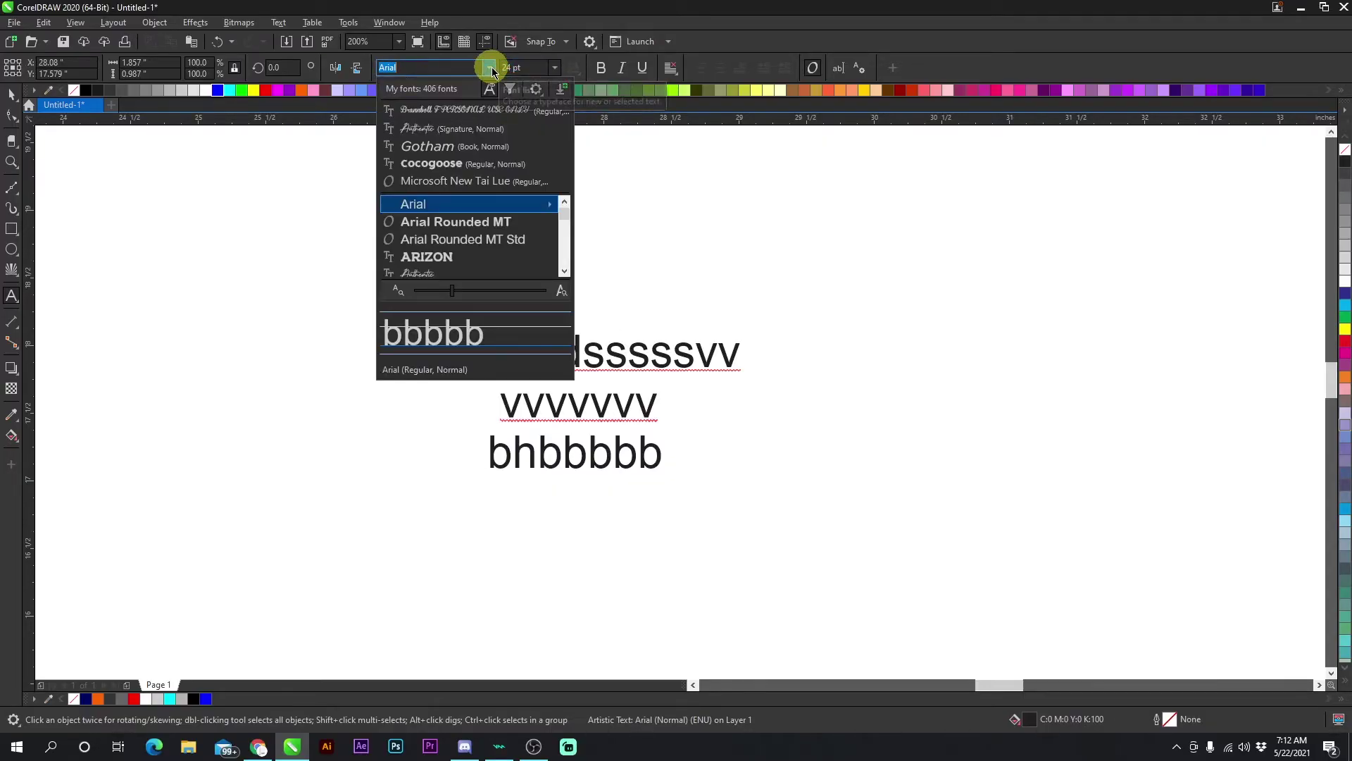
{"action": "left_click", "coordinate": [489, 68]}
{"action": "left_click", "coordinate": [606, 70]}
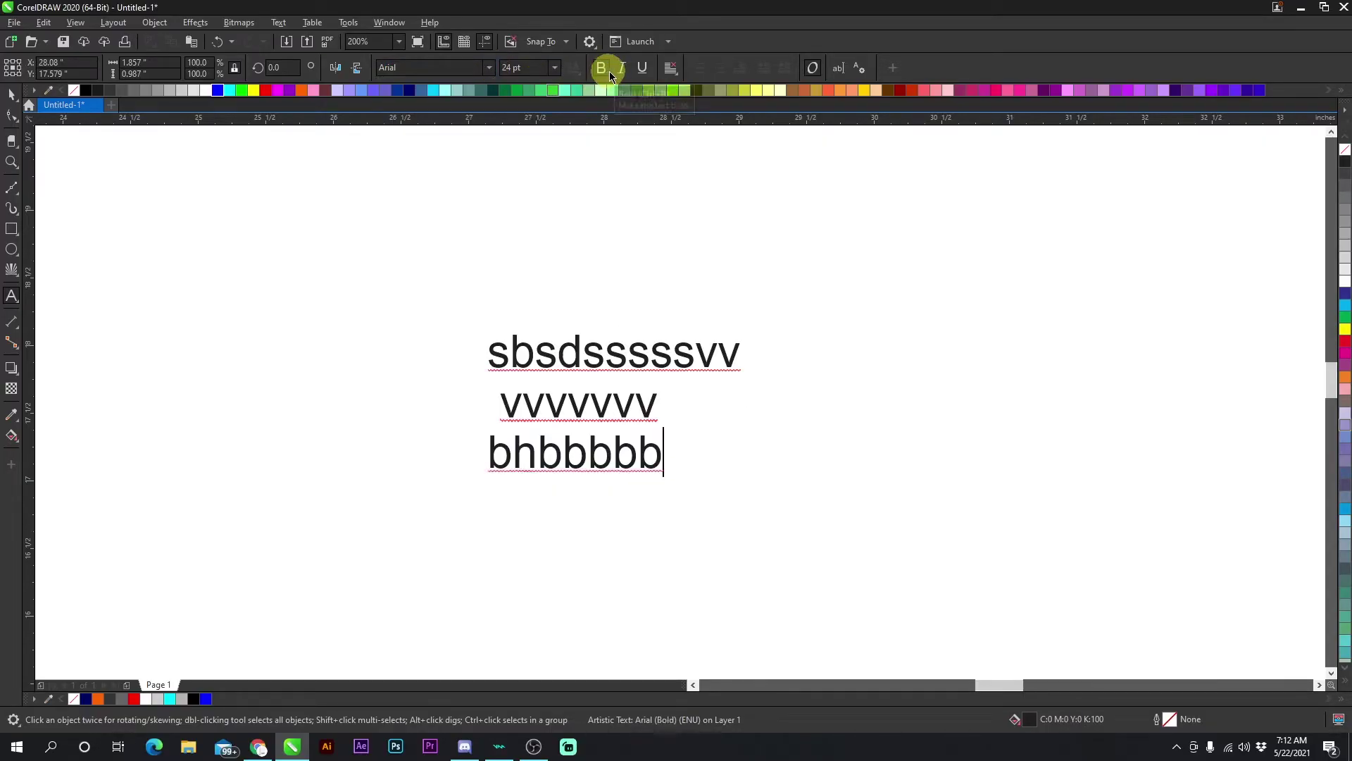
{"action": "left_click", "coordinate": [601, 67]}
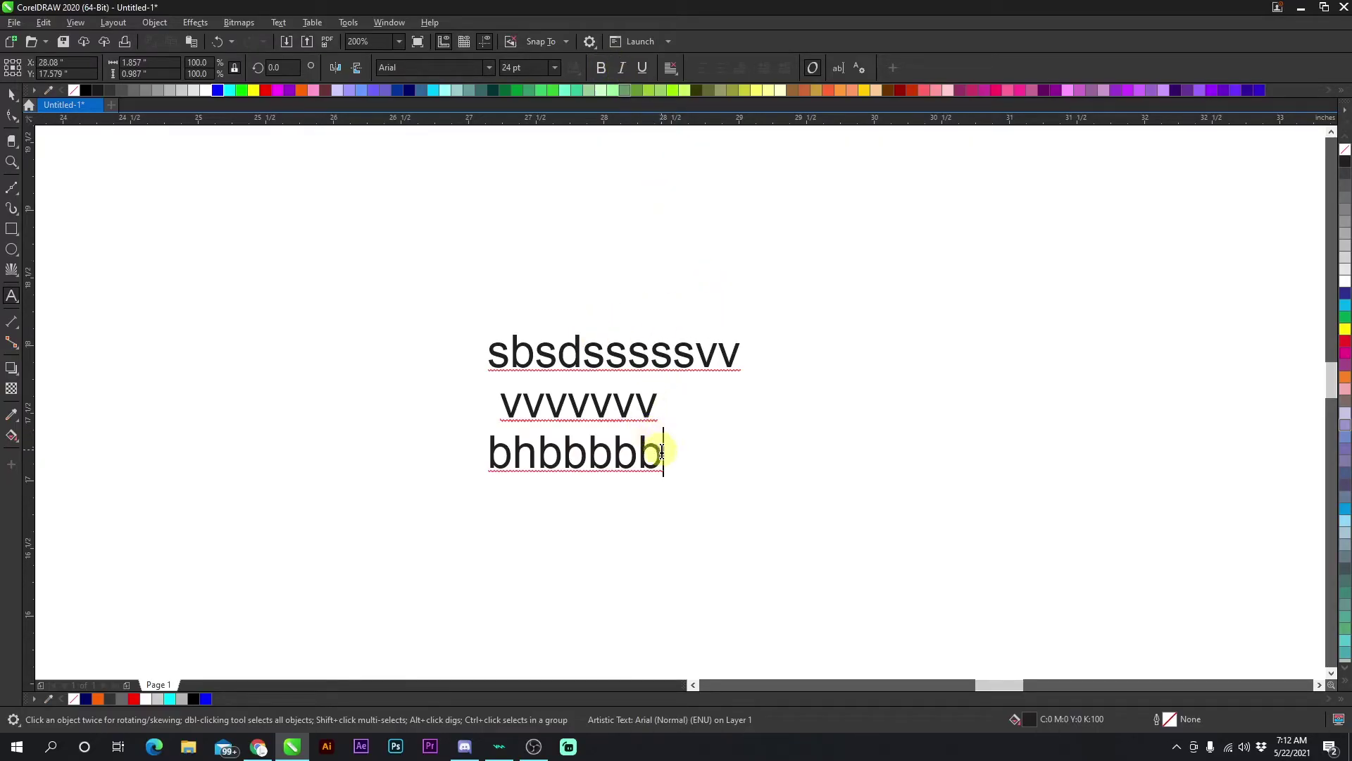
{"action": "left_click_drag", "start_coordinate": [659, 448], "coordinate": [492, 373]}
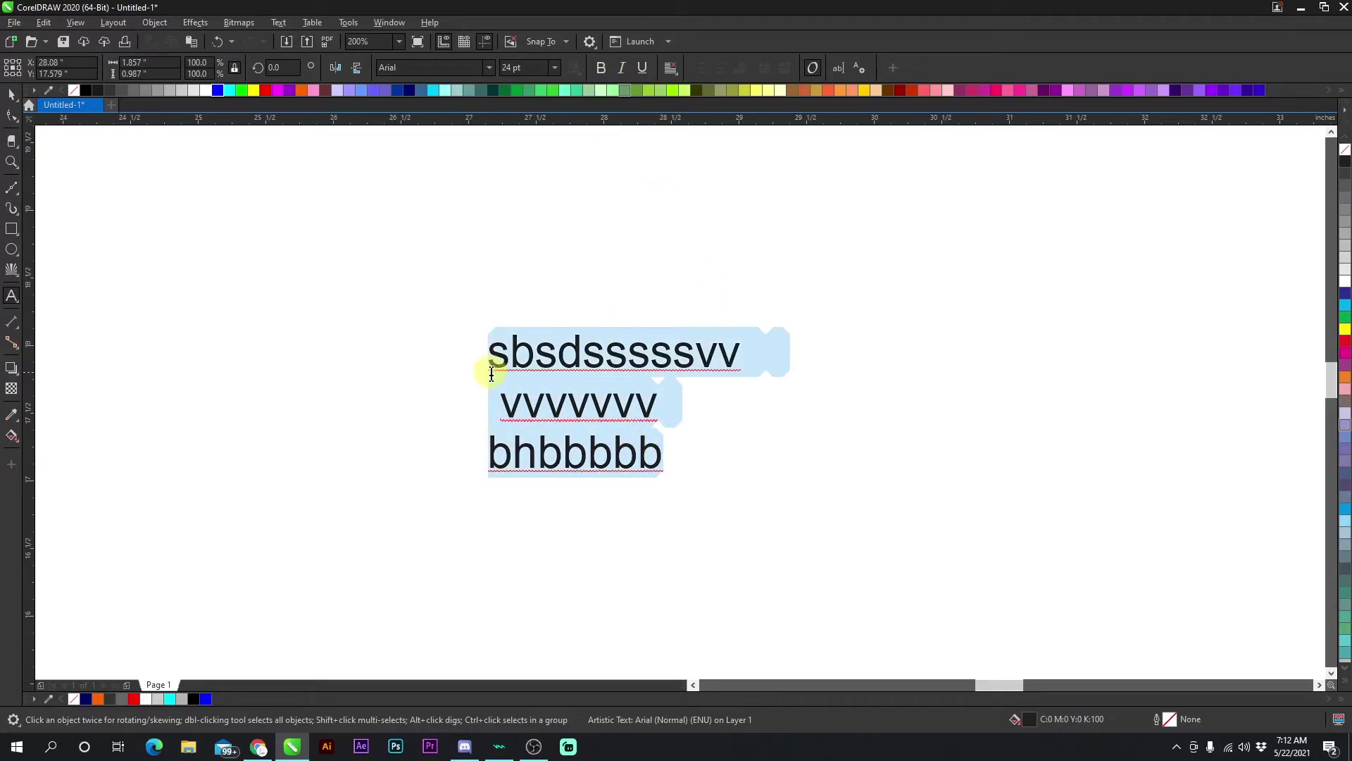
{"action": "left_click", "coordinate": [601, 68]}
{"action": "left_click", "coordinate": [622, 68]}
{"action": "left_click", "coordinate": [621, 68]}
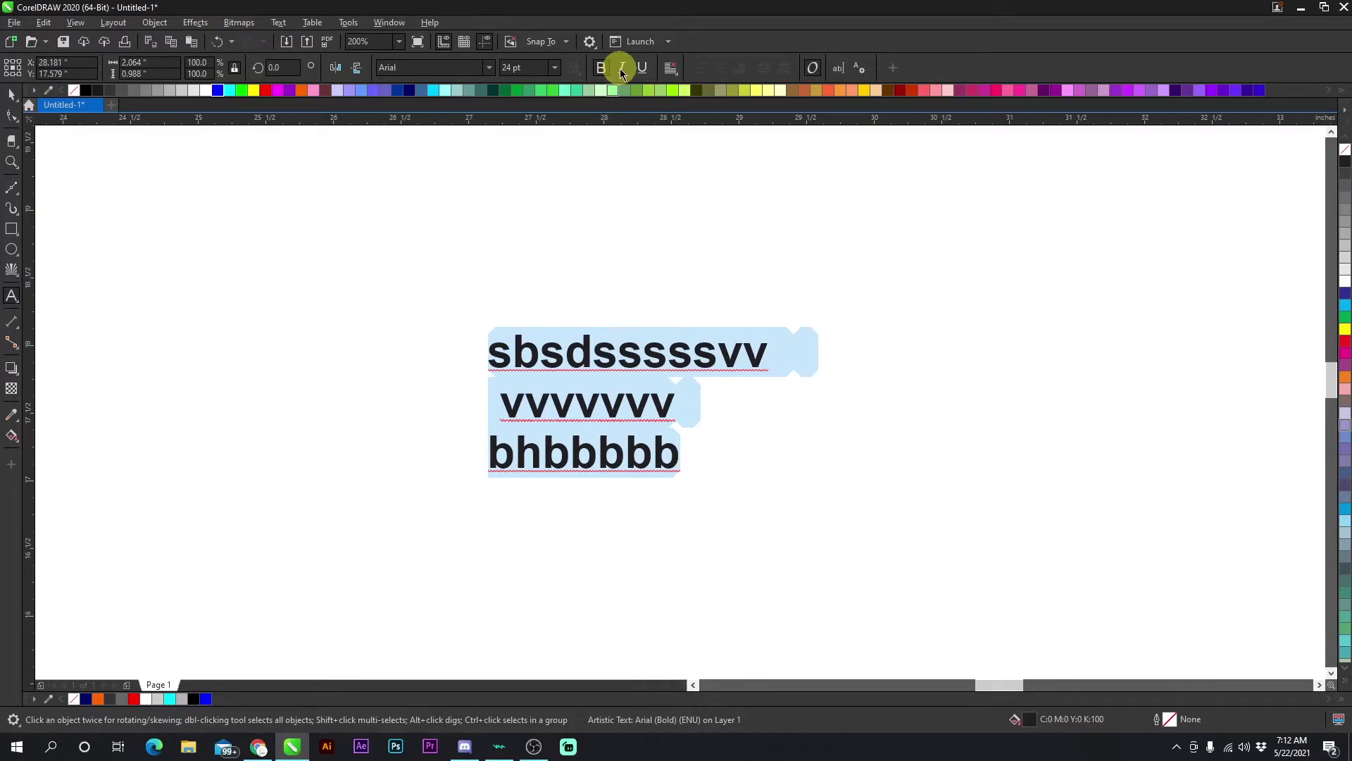
{"action": "left_click", "coordinate": [602, 68]}
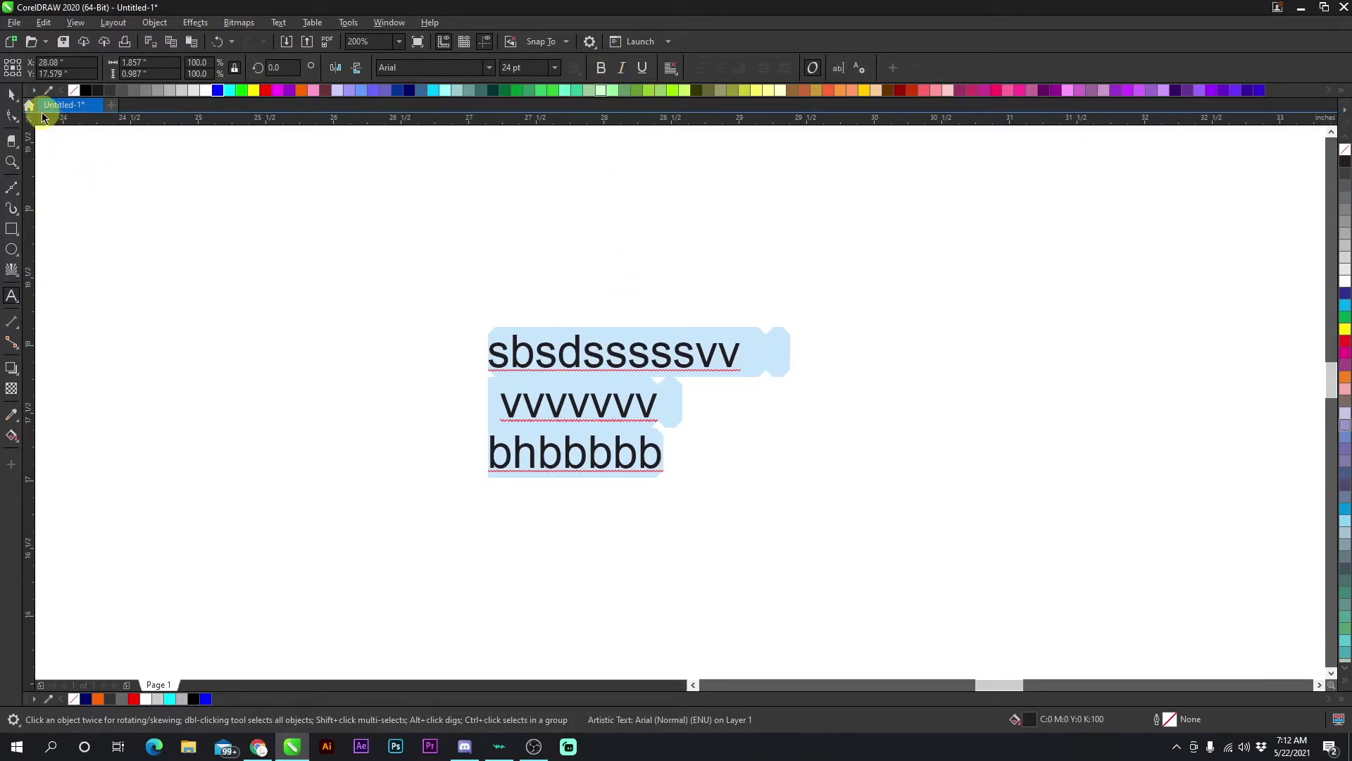
Make the whole text object bold and italic
{"action": "left_click", "coordinate": [12, 93]}
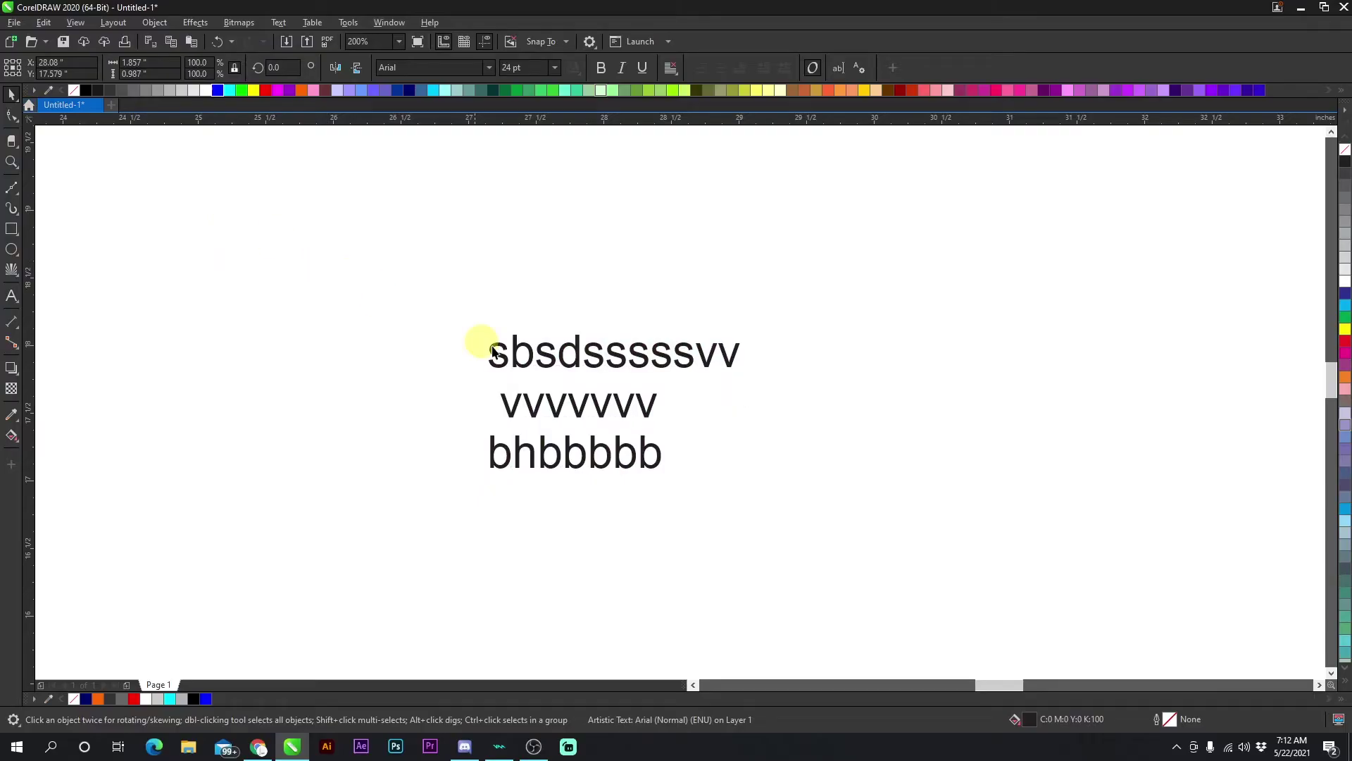
{"action": "left_click", "coordinate": [575, 352]}
{"action": "left_click", "coordinate": [600, 67]}
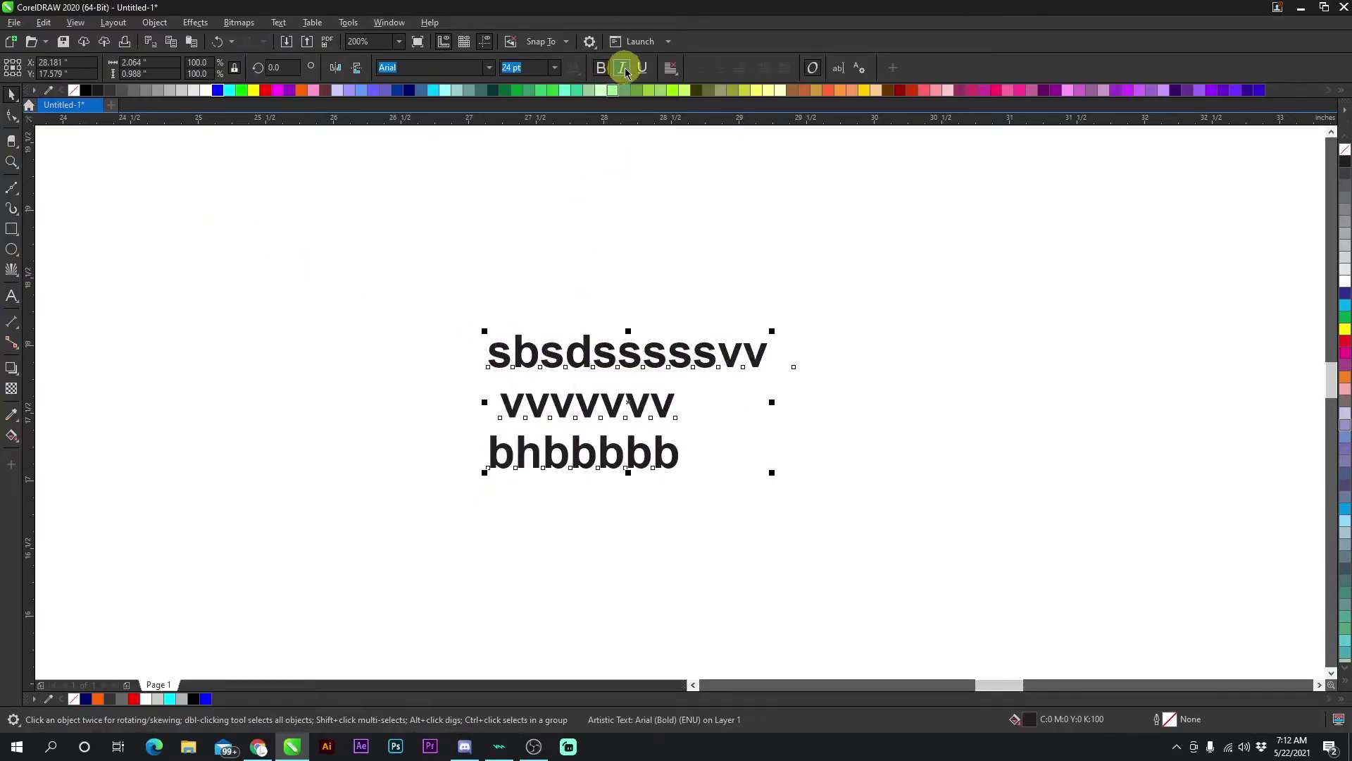
{"action": "left_click", "coordinate": [621, 68]}
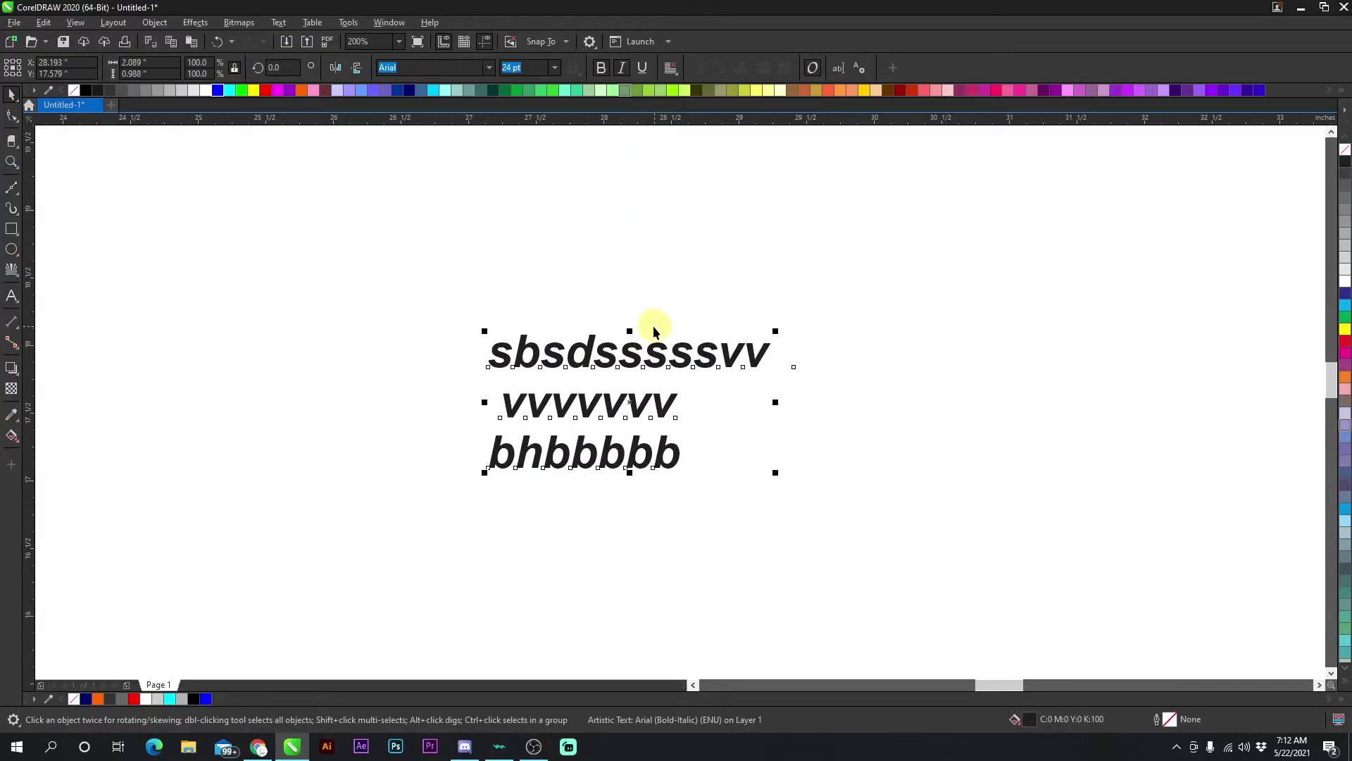
Remove bold and italic from the middle line of v's
{"action": "double_click", "coordinate": [641, 406]}
{"action": "left_click_drag", "start_coordinate": [676, 400], "coordinate": [513, 398]}
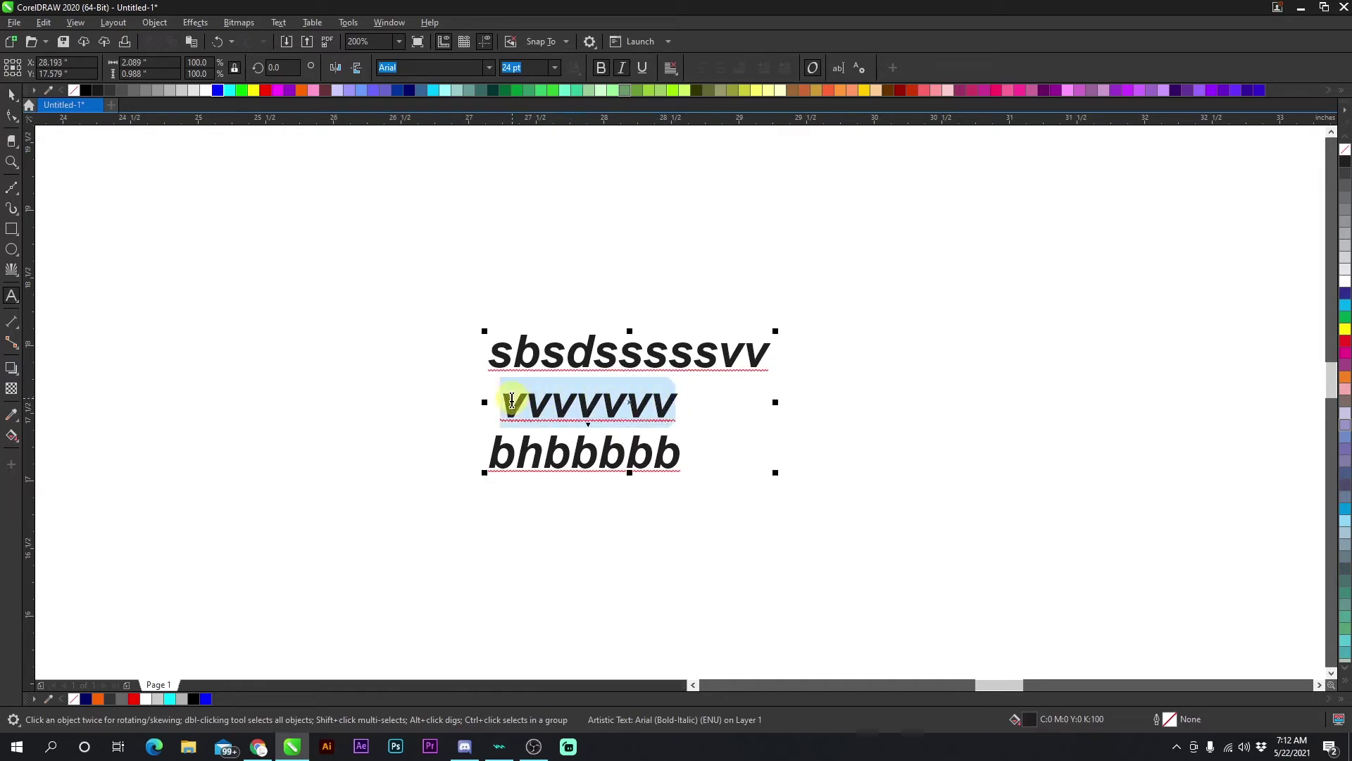
{"action": "left_click", "coordinate": [608, 70]}
{"action": "left_click", "coordinate": [623, 69]}
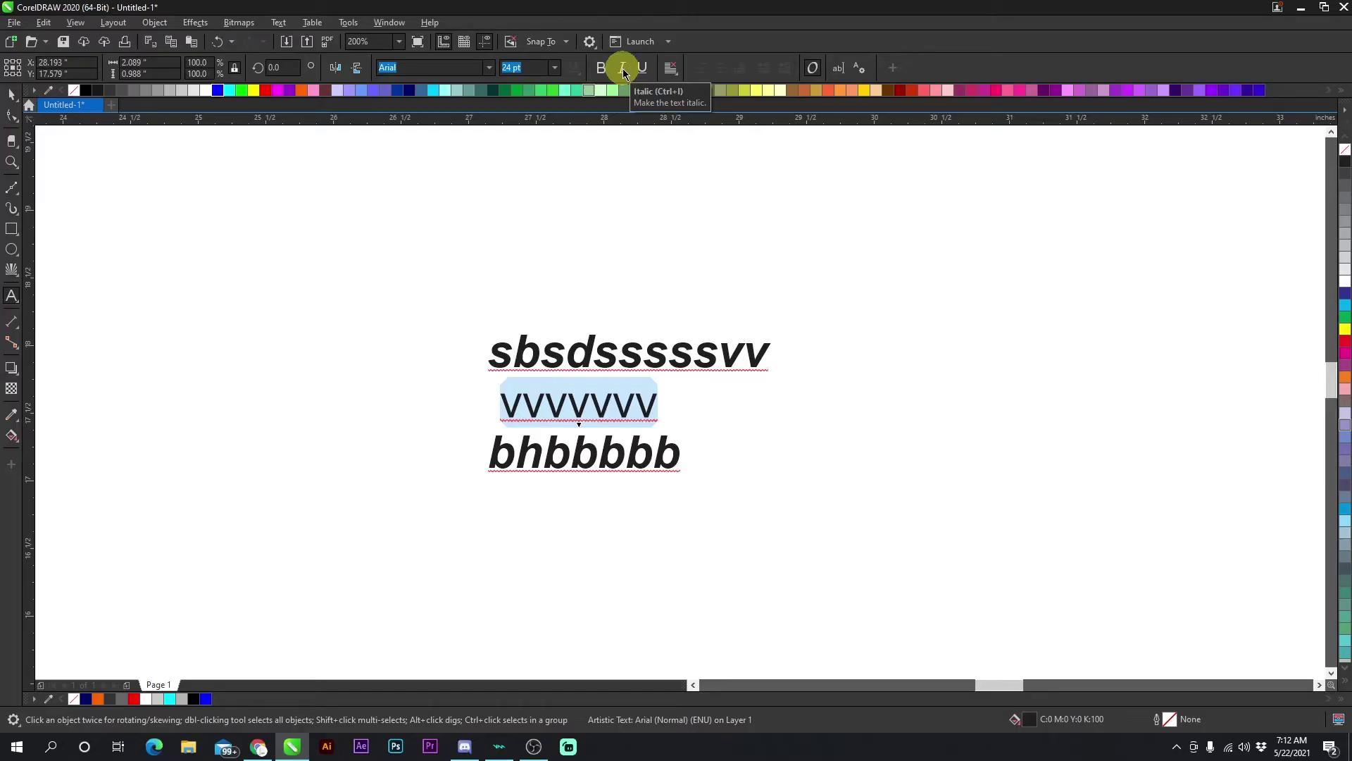
{"action": "scroll", "coordinate": [568, 441], "scroll_direction": "up", "scroll_amount": 2}
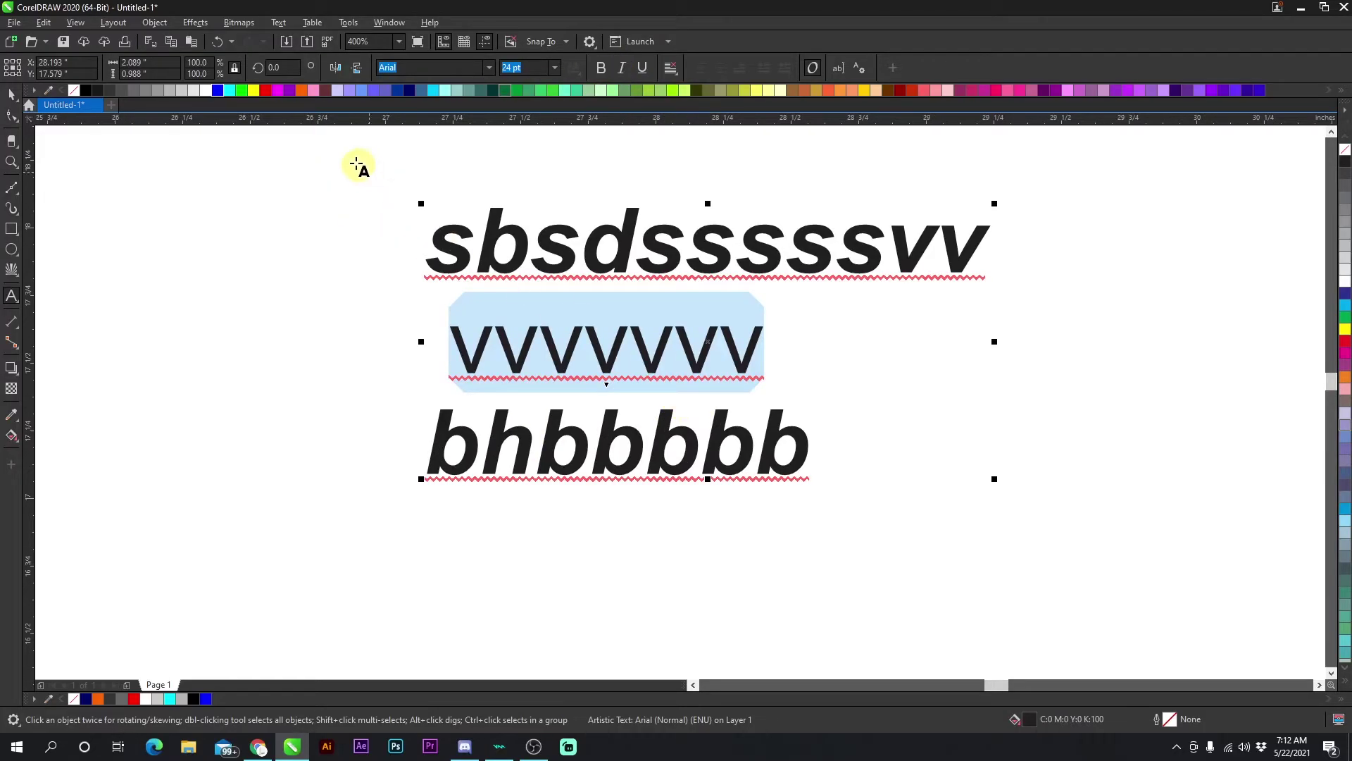
Give the selected middle line of v's a red outline and clear the selection
{"action": "right_click", "coordinate": [266, 90]}
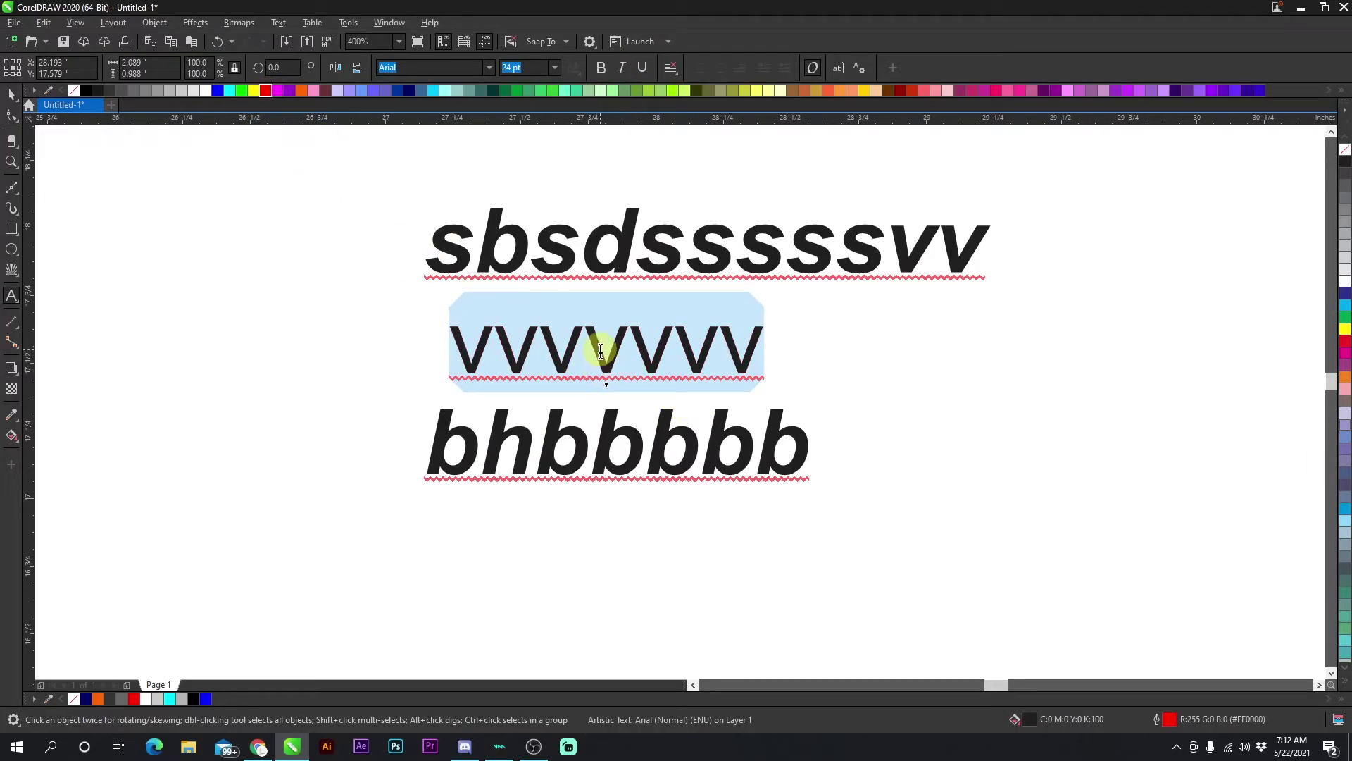
{"action": "left_click", "coordinate": [567, 239]}
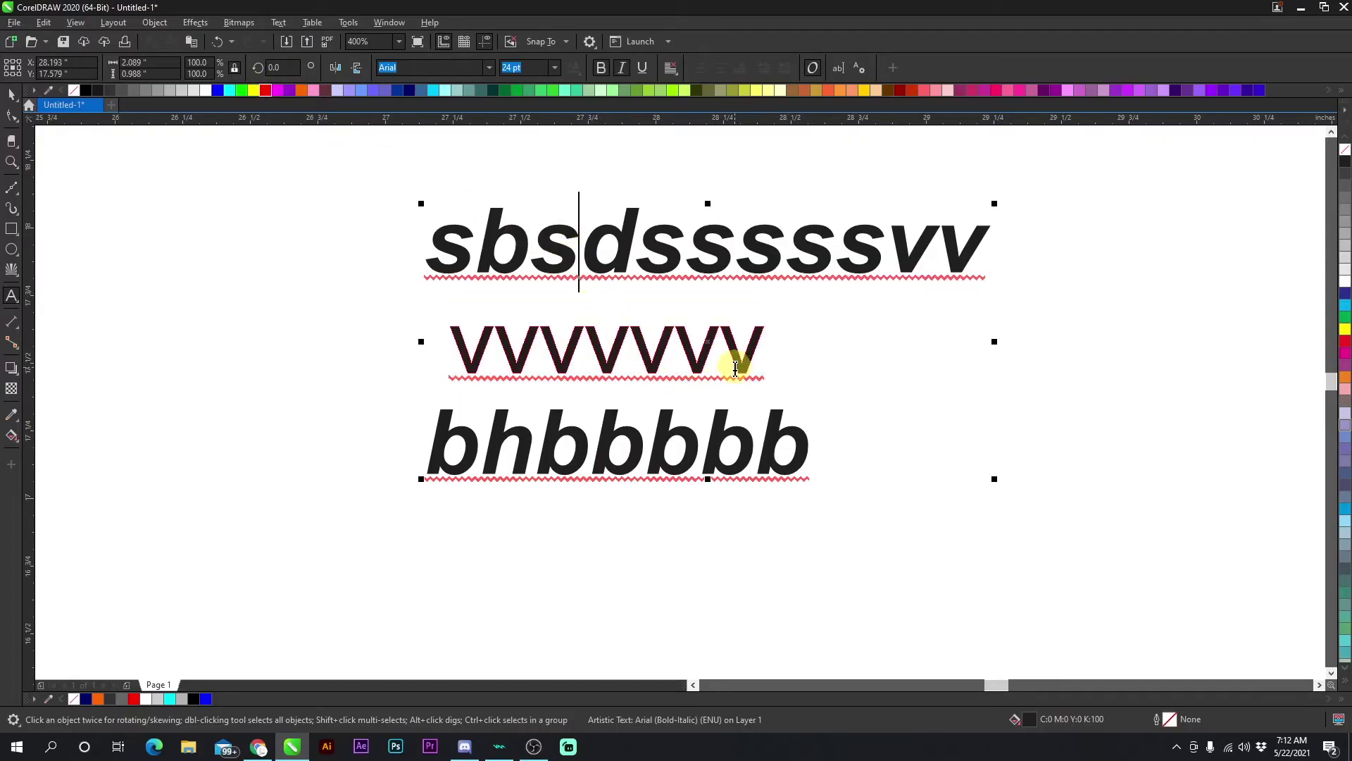
{"action": "scroll", "coordinate": [735, 369], "scroll_direction": "up", "scroll_amount": 3}
{"action": "scroll", "coordinate": [704, 402], "scroll_direction": "down", "scroll_amount": 1}
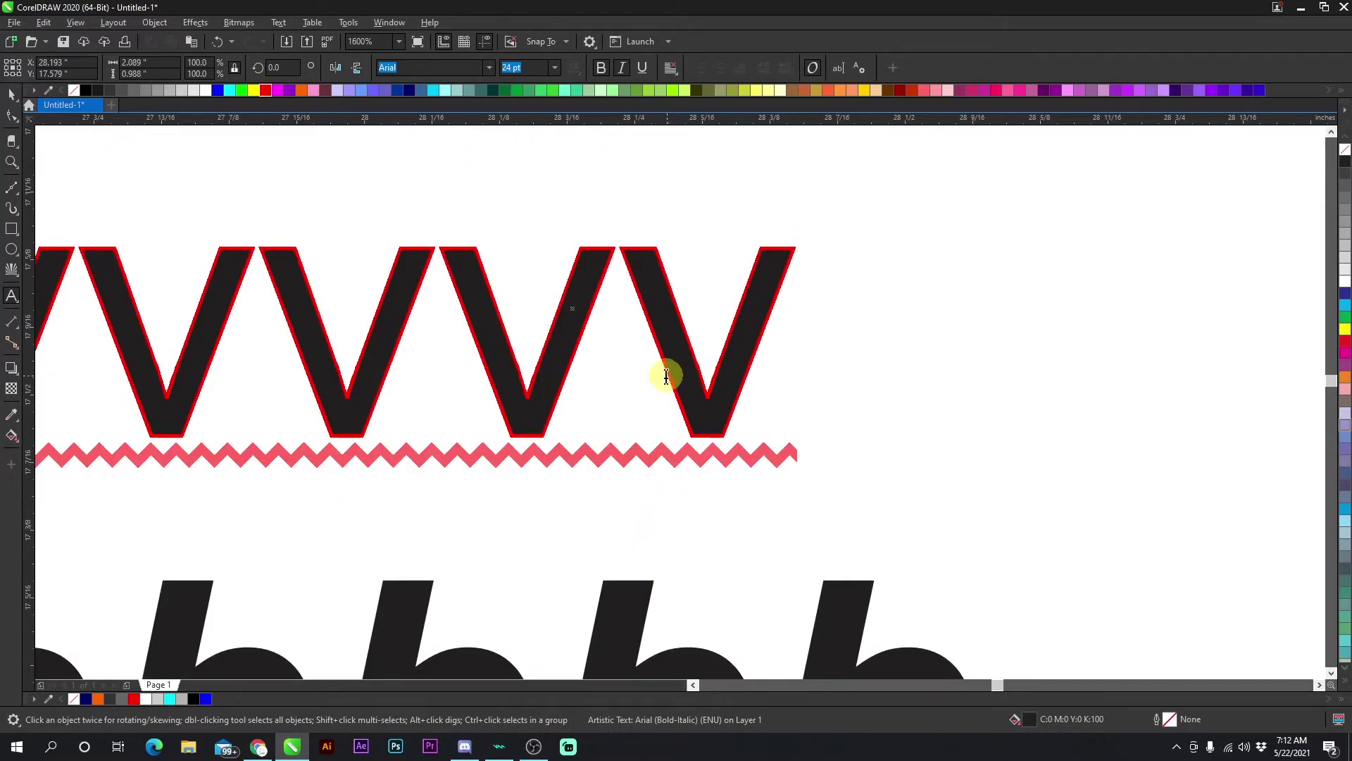
{"action": "scroll", "coordinate": [667, 377], "scroll_direction": "down", "scroll_amount": 1}
{"action": "left_click", "coordinate": [16, 301]}
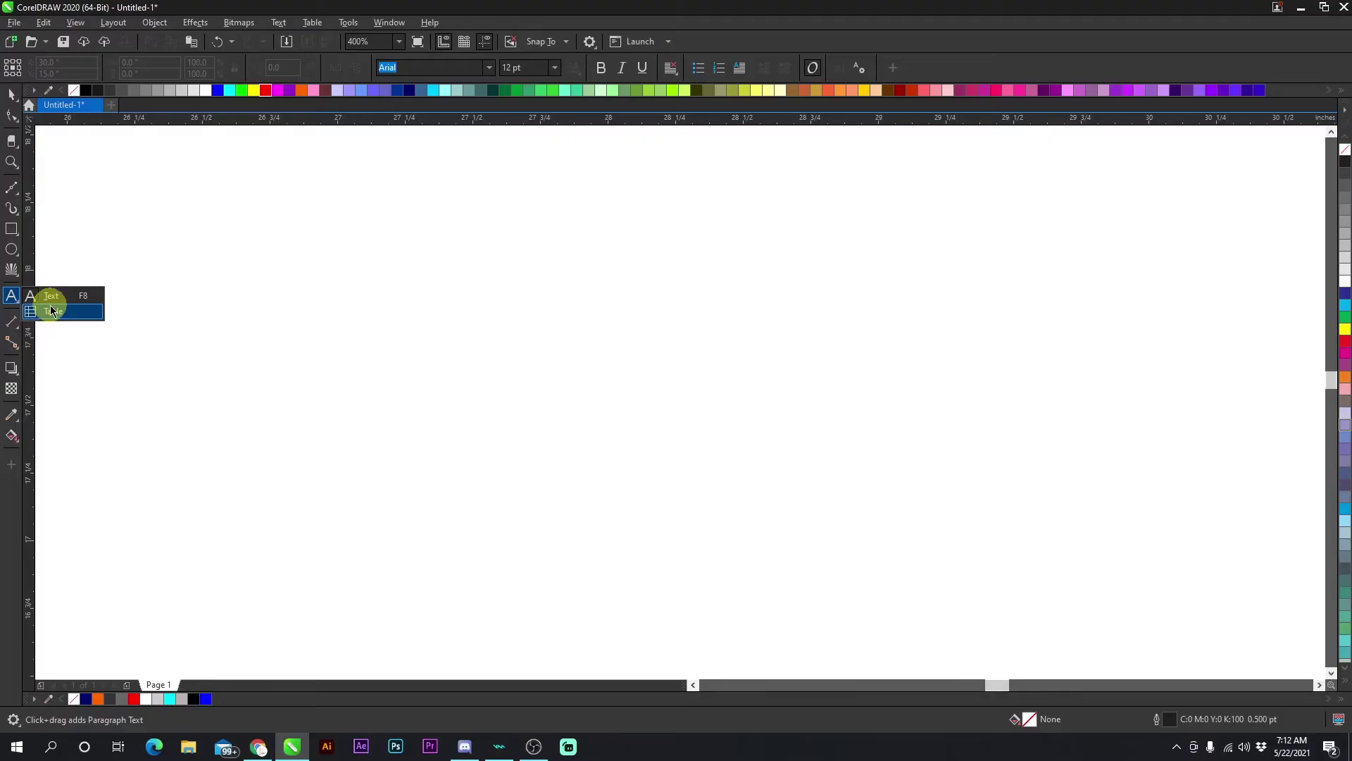
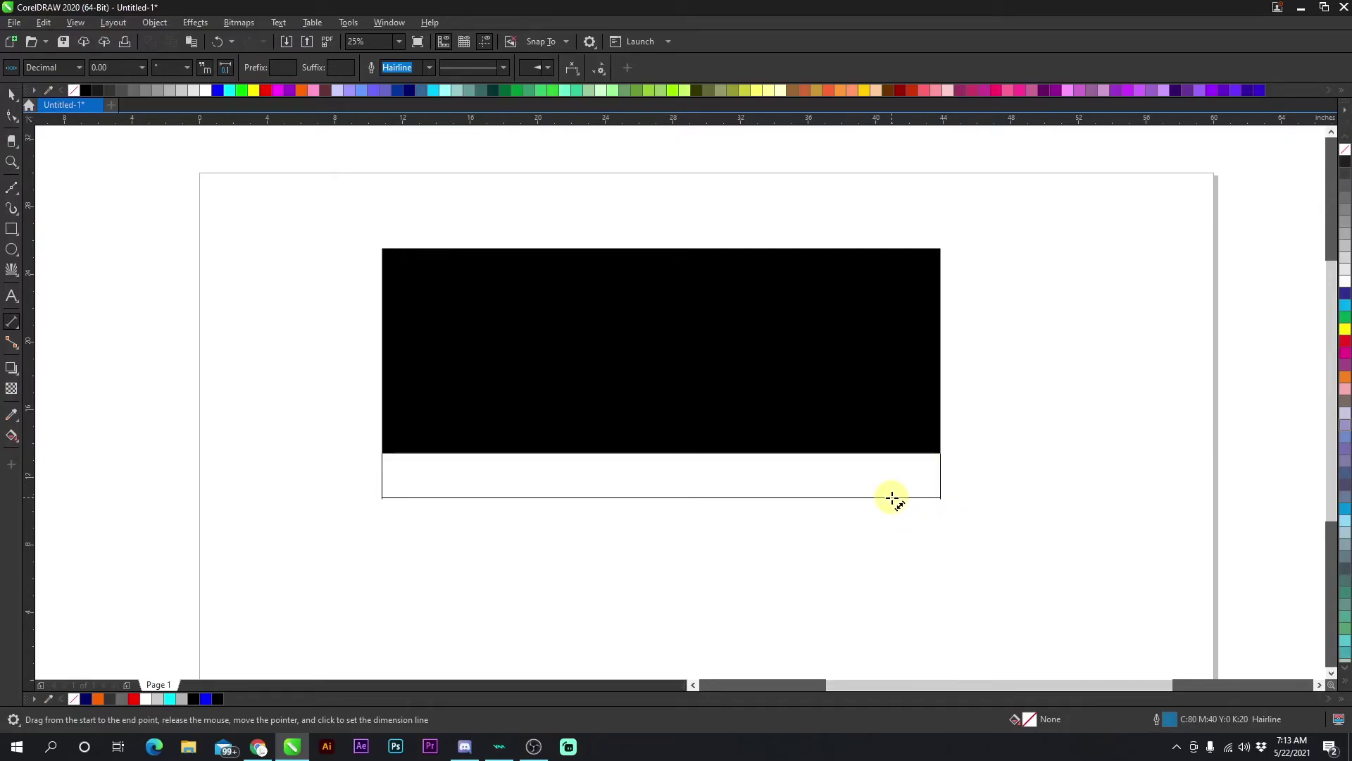
Place the 33.04" width dimension line below the black rectangle
{"action": "left_click", "coordinate": [892, 498]}
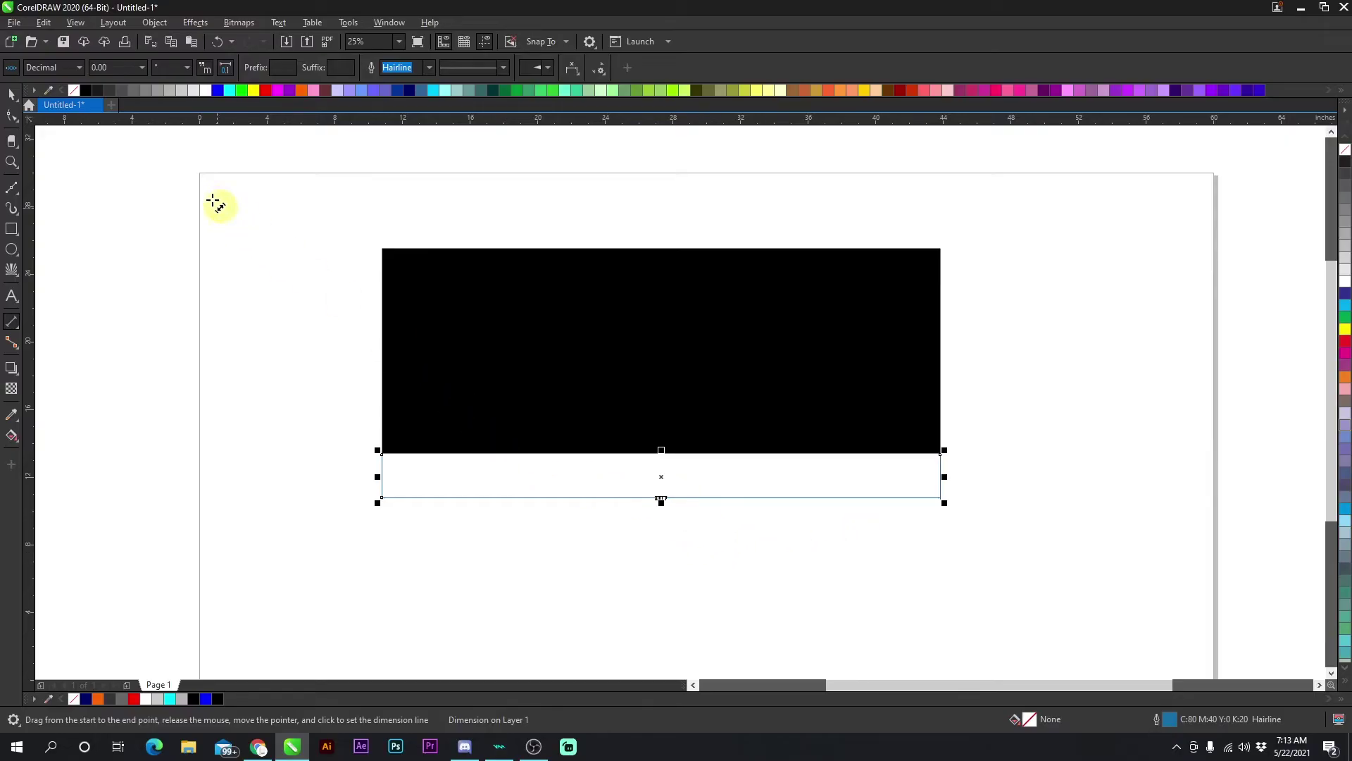
{"action": "left_click", "coordinate": [11, 94]}
{"action": "left_click", "coordinate": [209, 278]}
{"action": "scroll", "coordinate": [652, 502], "scroll_direction": "up", "scroll_amount": 5}
{"action": "scroll", "coordinate": [678, 400], "scroll_direction": "up", "scroll_amount": 1}
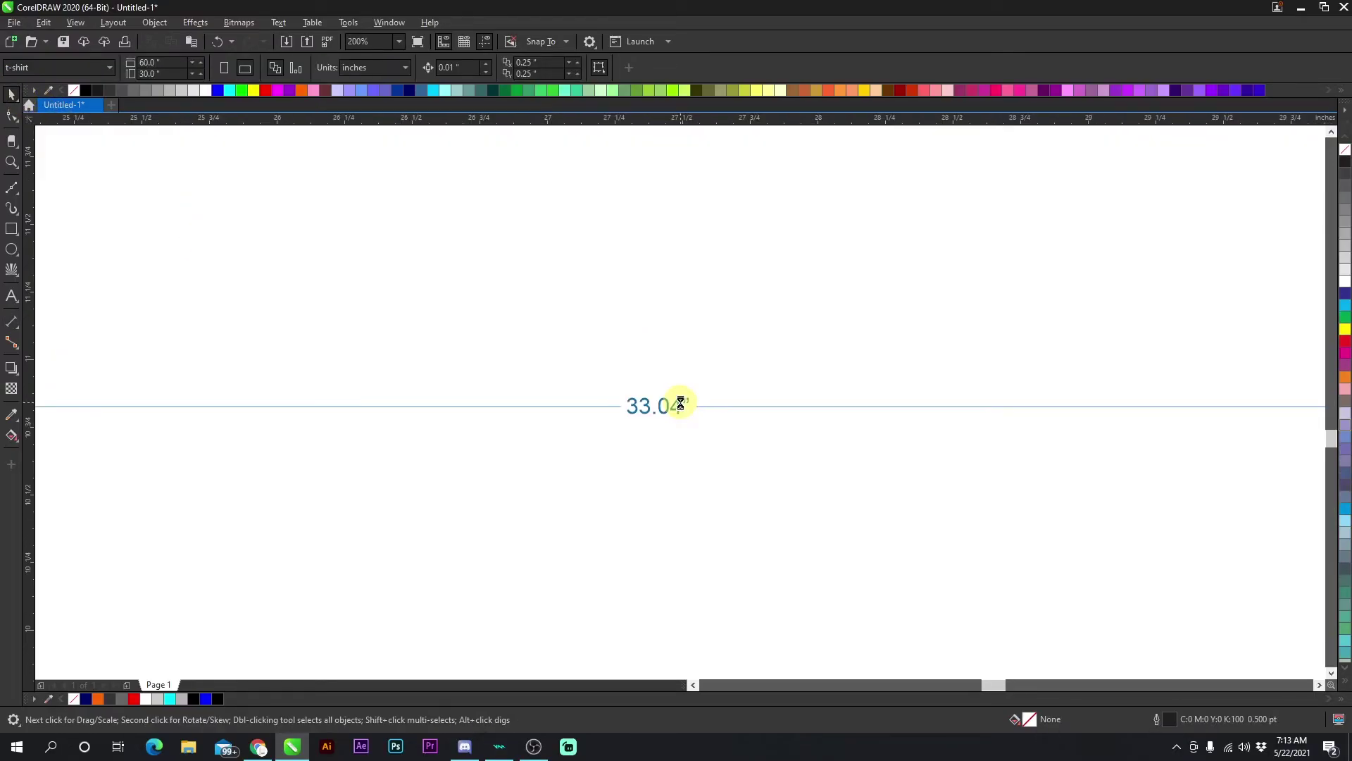
{"action": "scroll", "coordinate": [679, 401], "scroll_direction": "down", "scroll_amount": 3}
{"action": "scroll", "coordinate": [679, 403], "scroll_direction": "up", "scroll_amount": 2}
Enlarge the 33.04" dimension label to 48 pt
{"action": "left_click", "coordinate": [674, 401]}
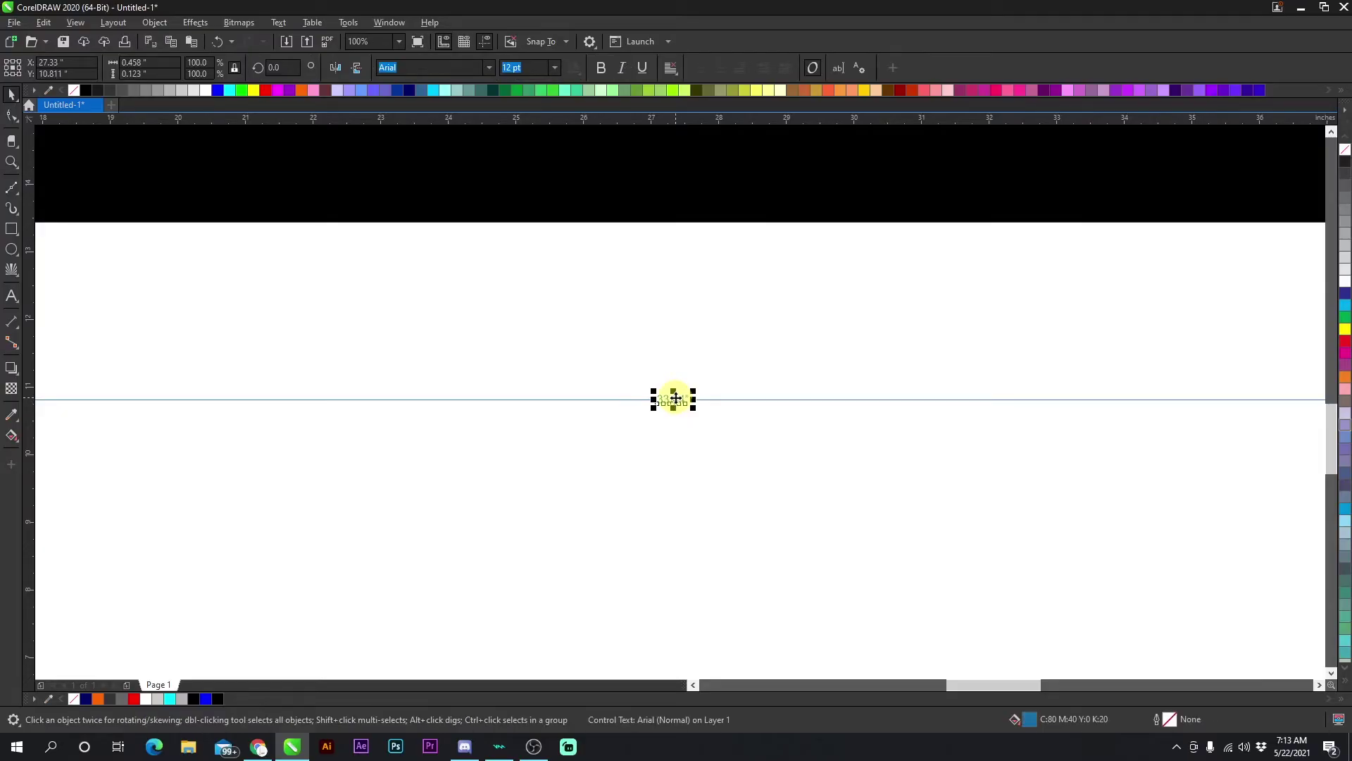
{"action": "left_click", "coordinate": [554, 70]}
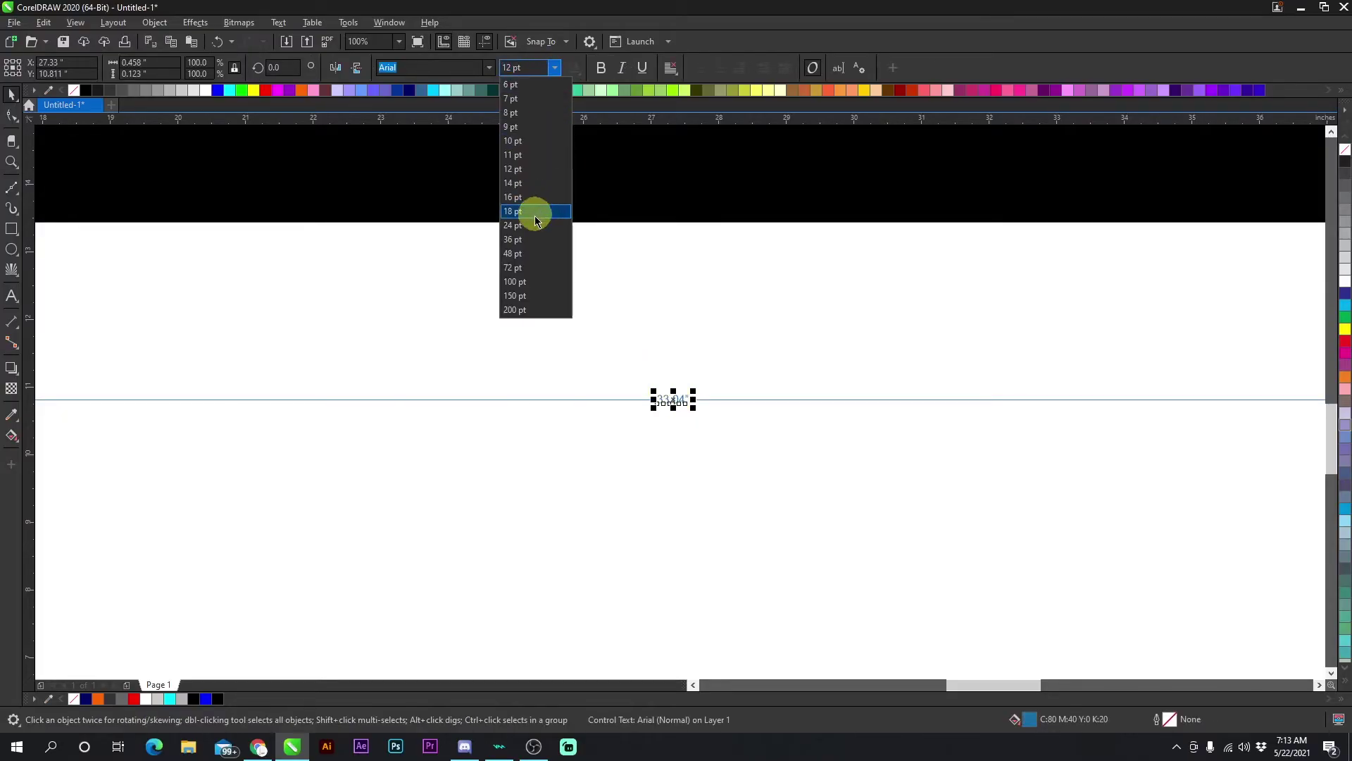
{"action": "left_click", "coordinate": [522, 259]}
{"action": "left_click", "coordinate": [757, 436]}
Give the dimension line and arrows a 10 pt red outline
{"action": "scroll", "coordinate": [756, 436], "scroll_direction": "down", "scroll_amount": 2}
{"action": "left_click", "coordinate": [651, 403]}
{"action": "scroll", "coordinate": [679, 401], "scroll_direction": "up", "scroll_amount": 2}
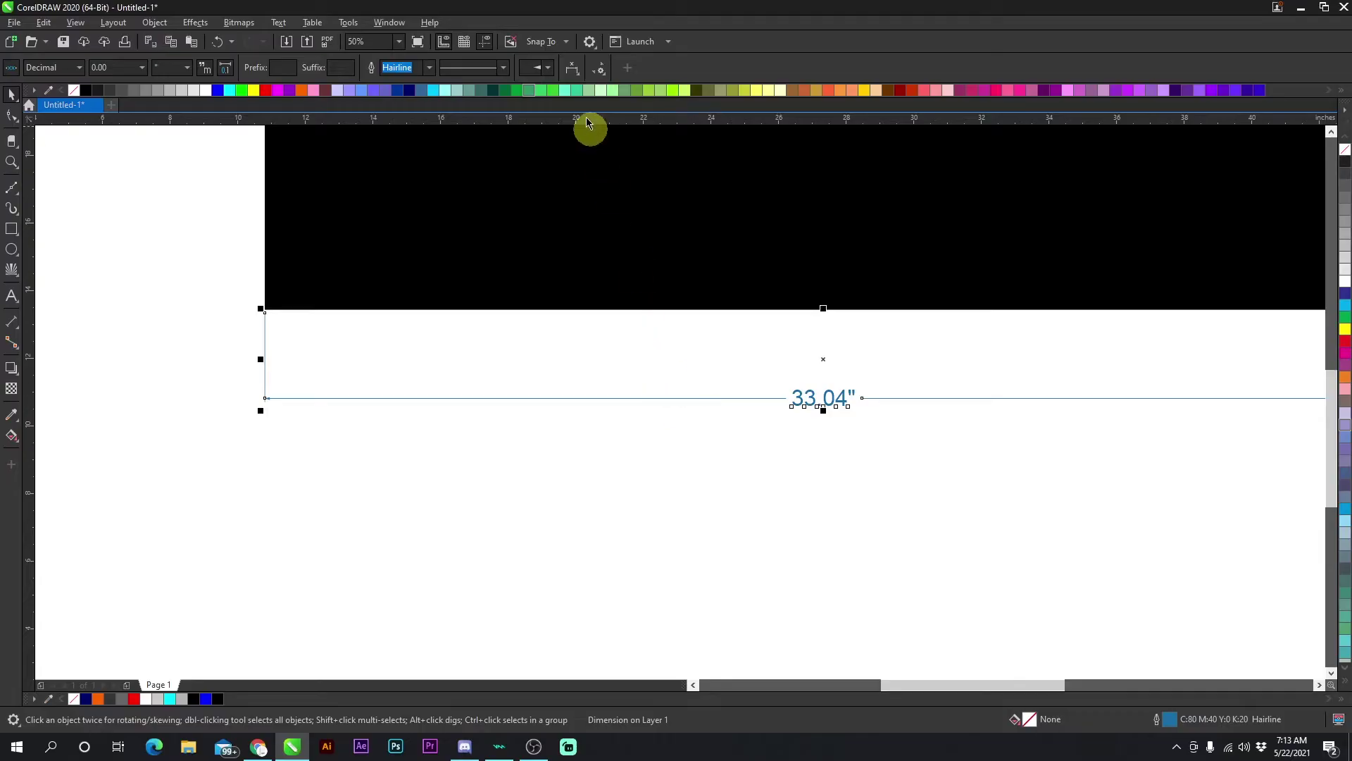
{"action": "left_click", "coordinate": [429, 68]}
{"action": "left_click", "coordinate": [393, 189]}
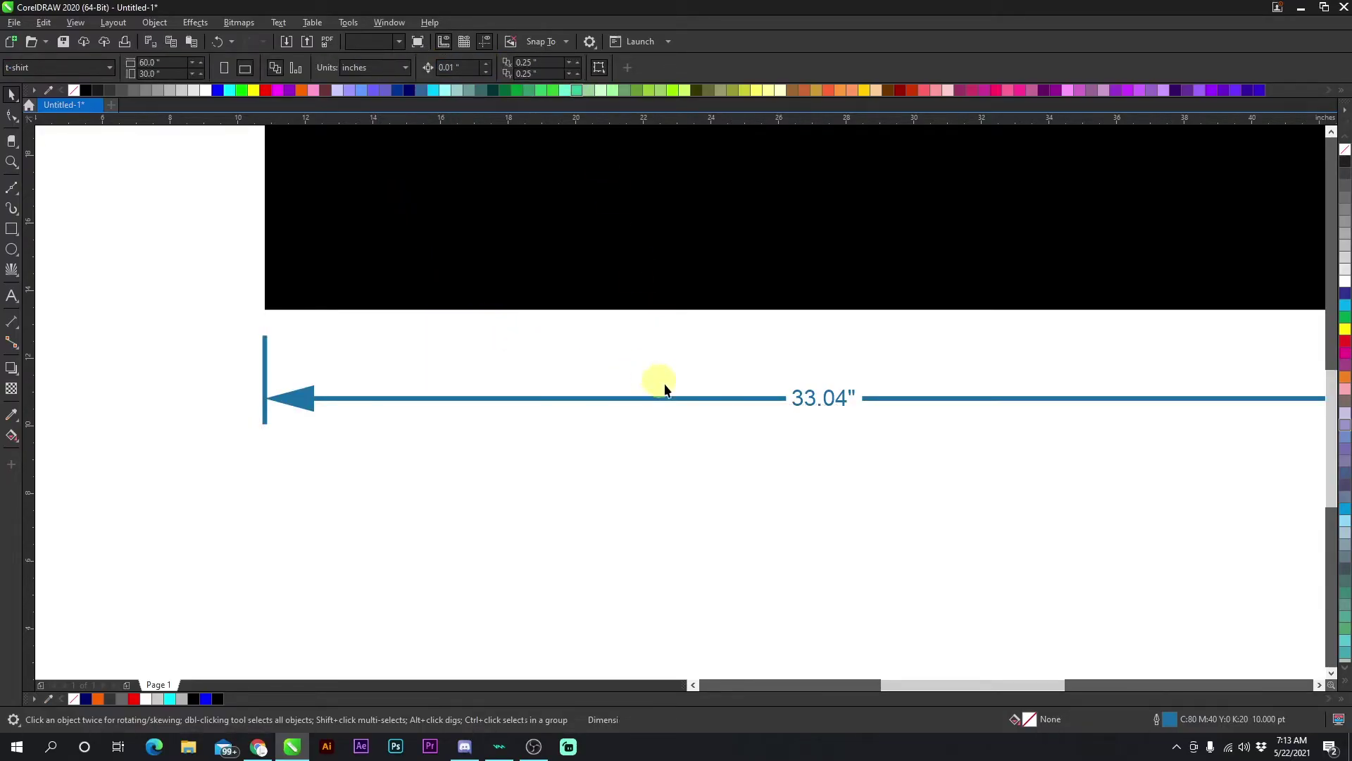
{"action": "right_click", "coordinate": [266, 90]}
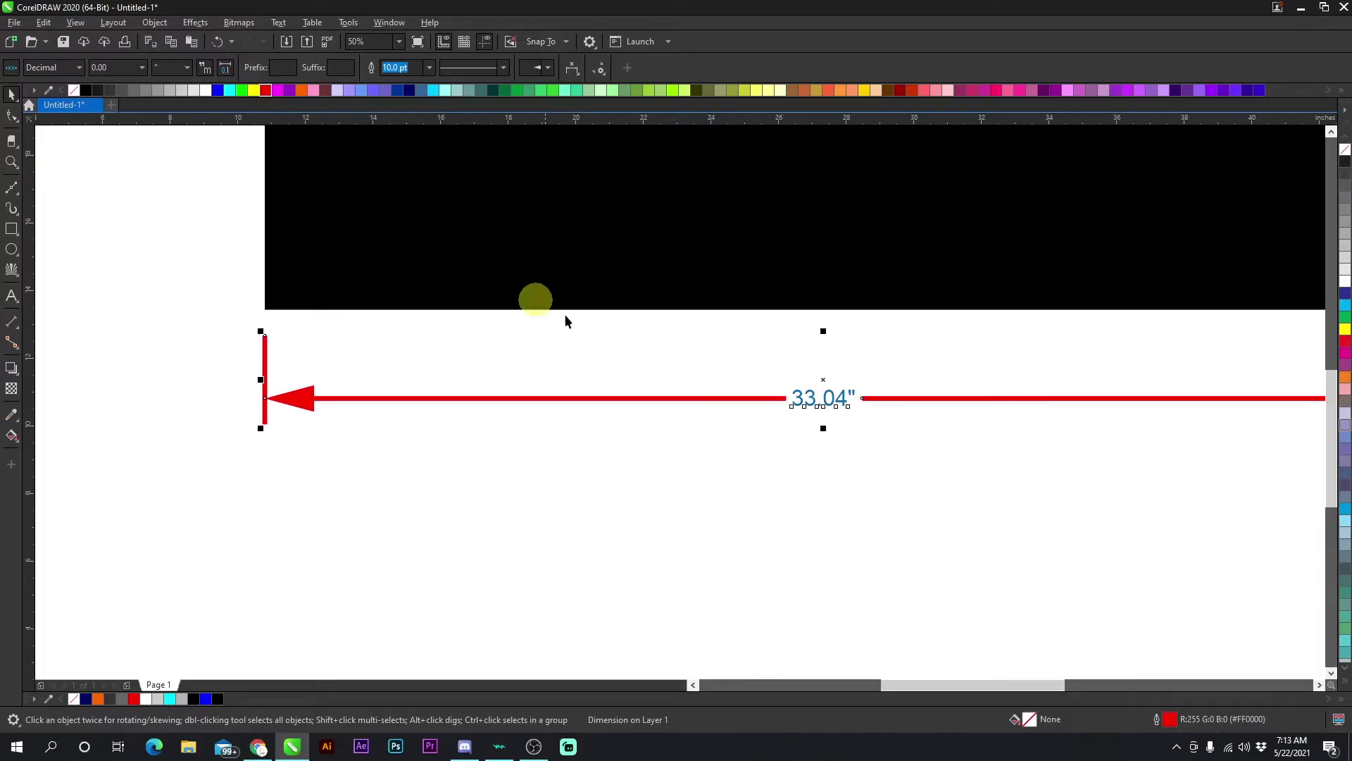
Colour the 33.04" label text red
{"action": "left_click", "coordinate": [822, 398], "text": "ctrl"}
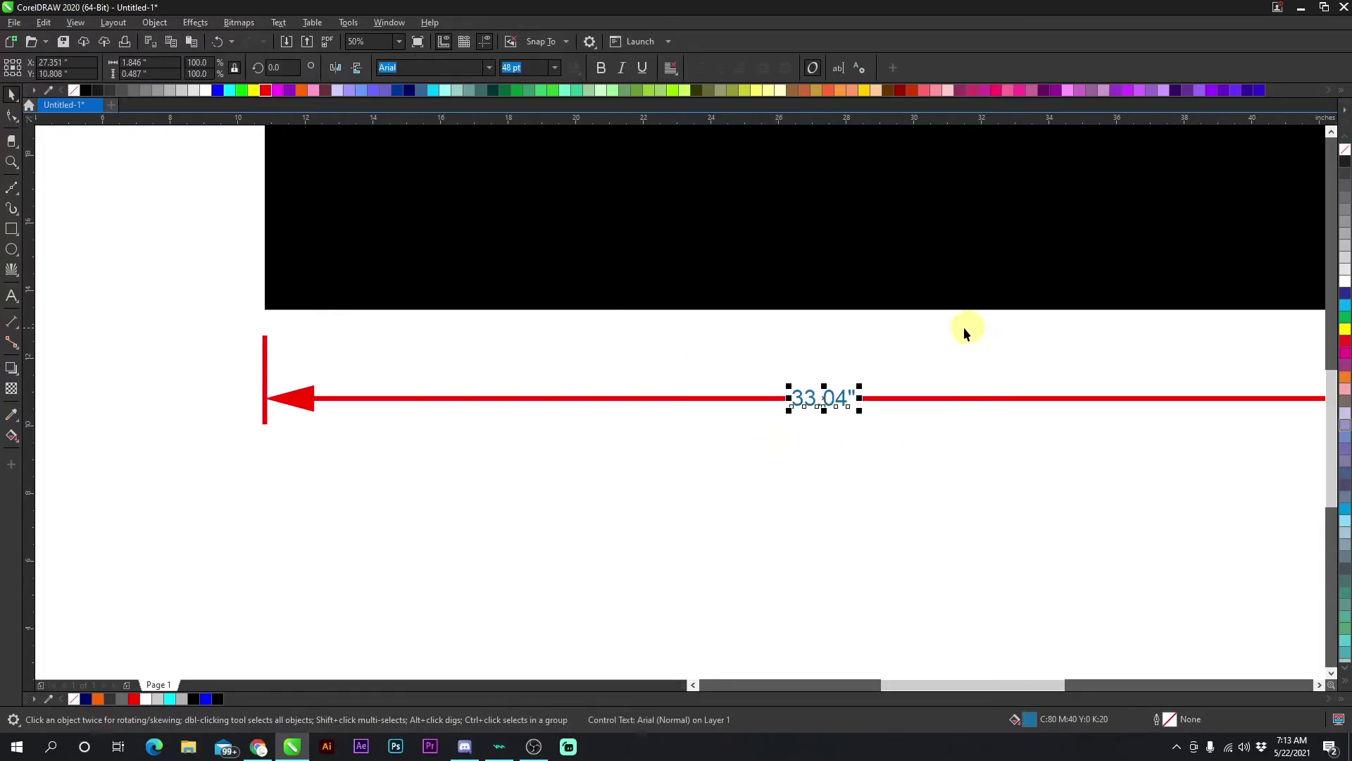
{"action": "left_click", "coordinate": [265, 91]}
{"action": "left_click", "coordinate": [817, 407]}
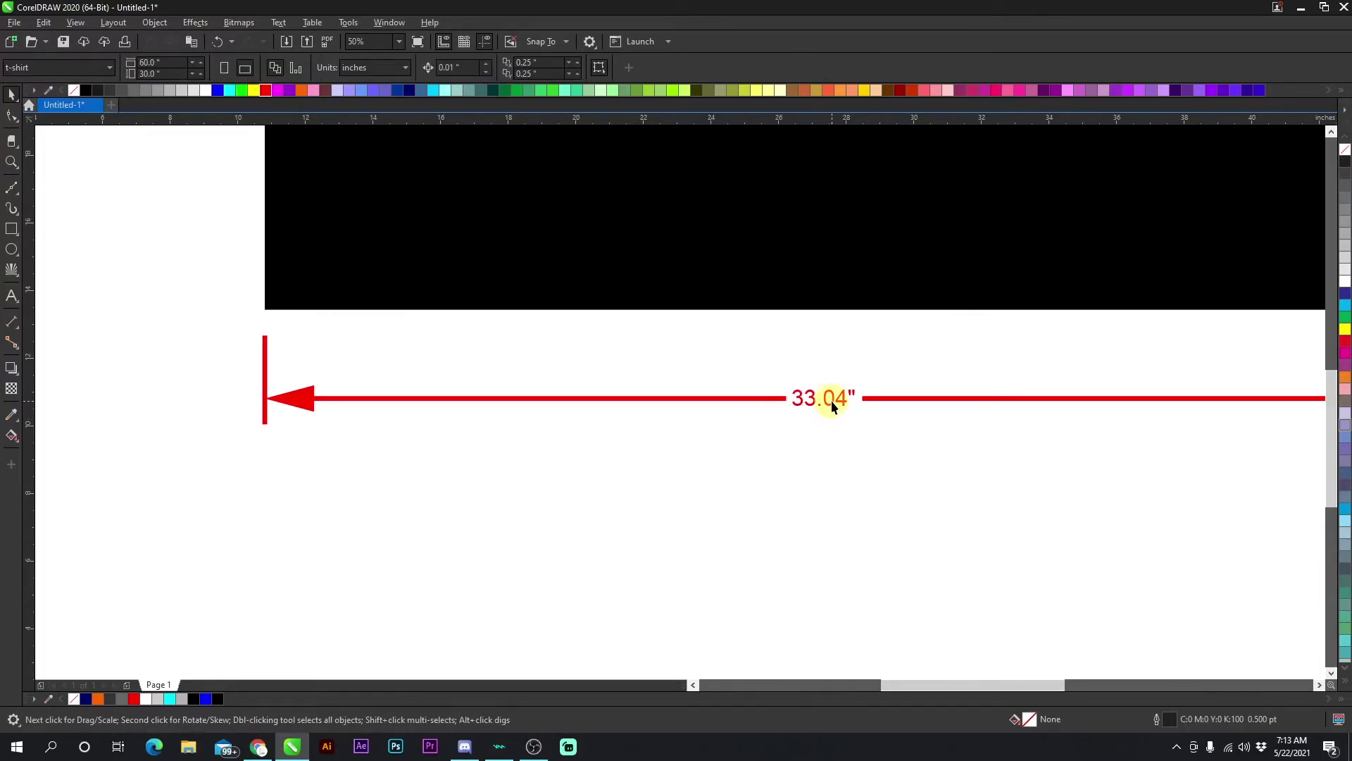
{"action": "scroll", "coordinate": [831, 400], "scroll_direction": "down", "scroll_amount": 2}
{"action": "scroll", "coordinate": [681, 405], "scroll_direction": "up", "scroll_amount": 1}
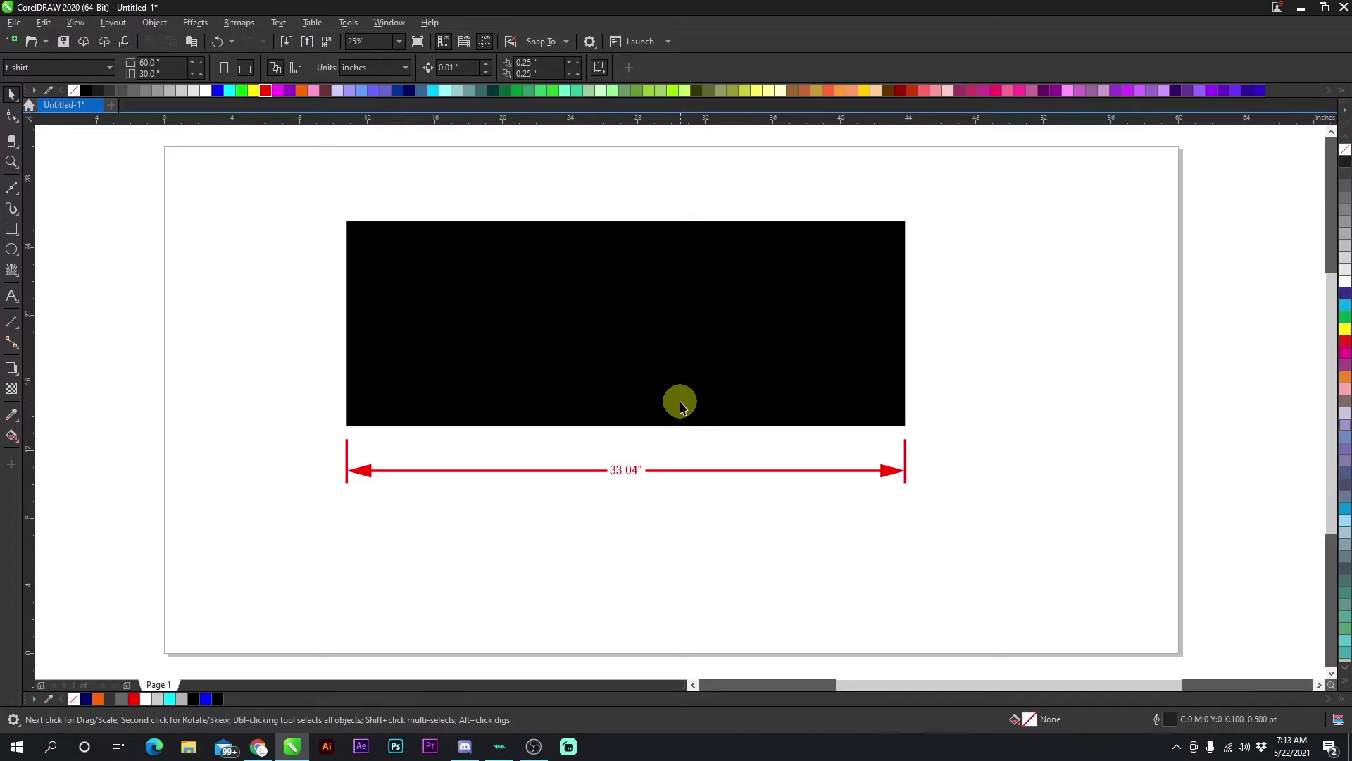
Measure the red circle's width with a dimension line, then undo it
{"action": "left_click", "coordinate": [625, 476]}
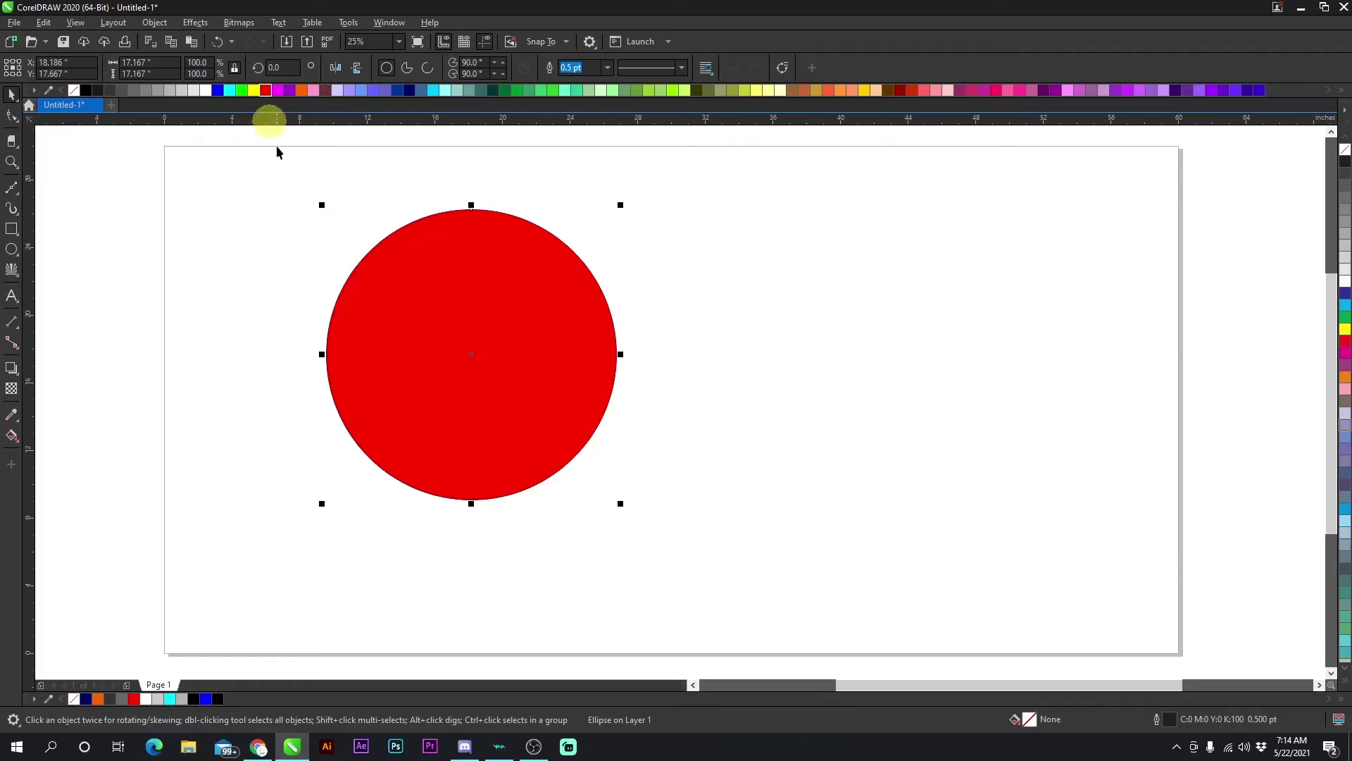
{"action": "left_click", "coordinate": [423, 363]}
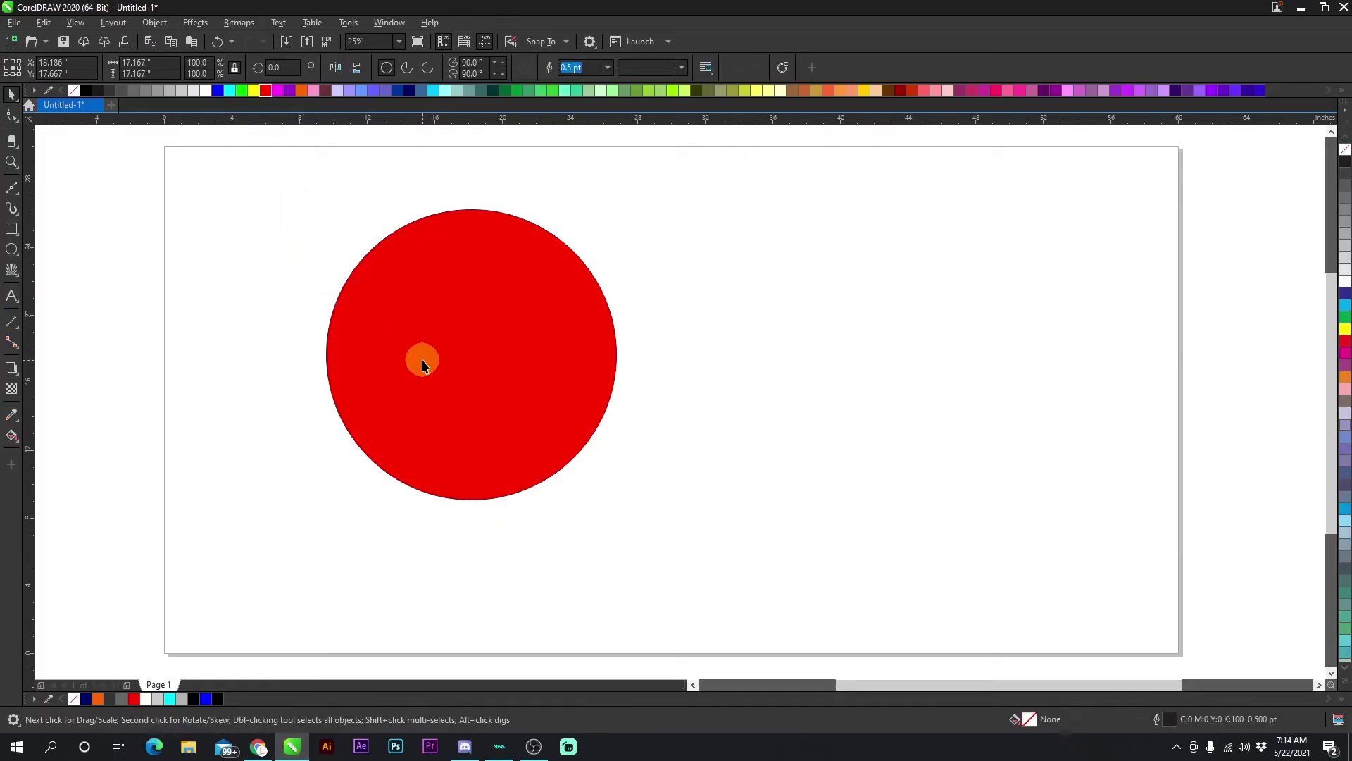
{"action": "left_click", "coordinate": [258, 284]}
{"action": "left_click", "coordinate": [11, 323]}
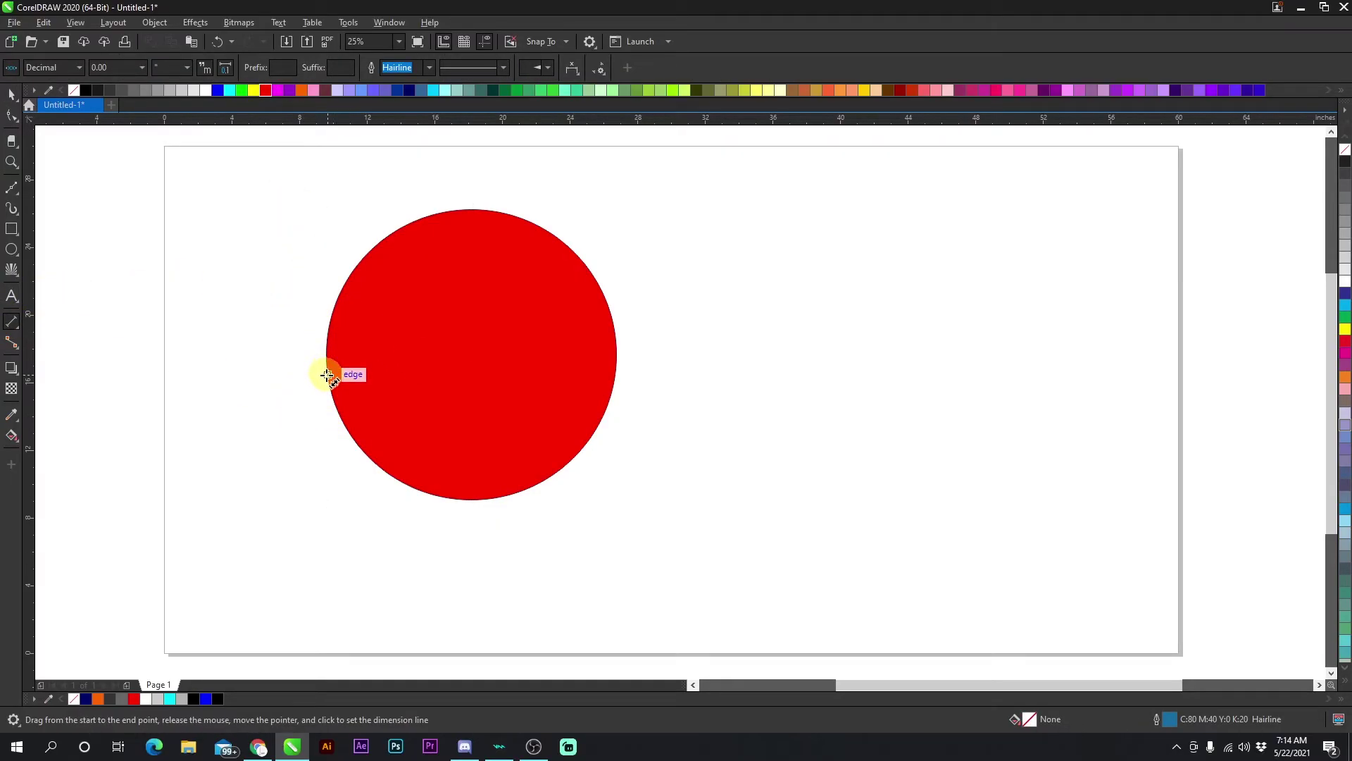
{"action": "left_click_drag", "start_coordinate": [334, 380], "coordinate": [610, 393]}
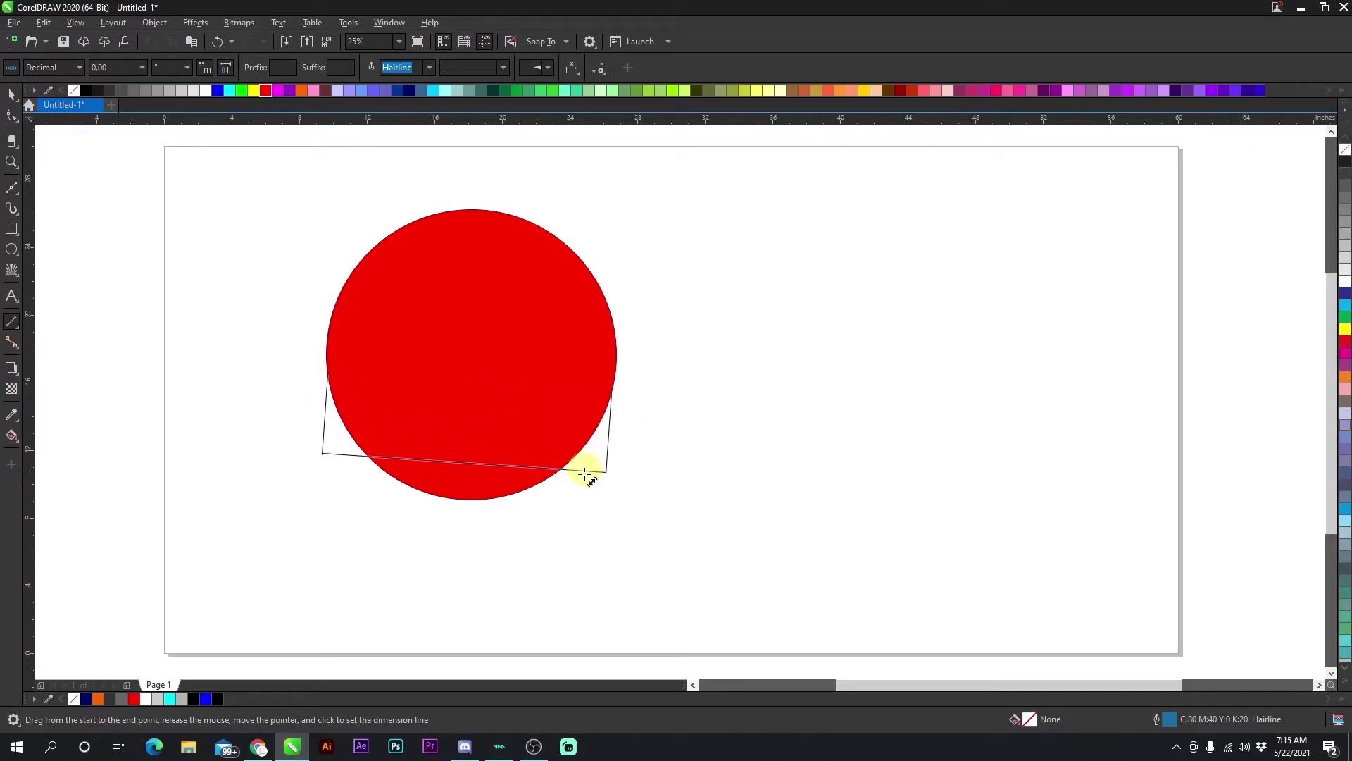
{"action": "left_click", "coordinate": [543, 587]}
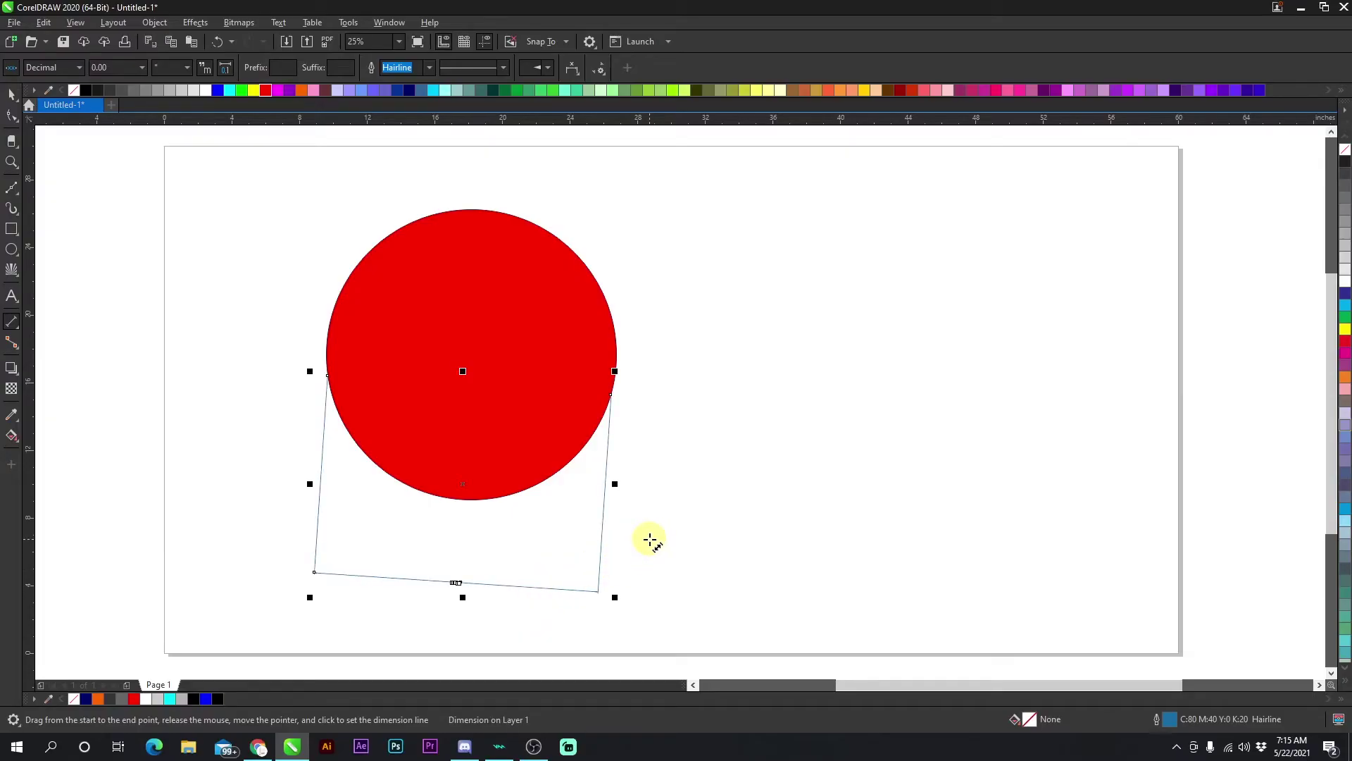
{"action": "key", "text": "ctrl+z"}
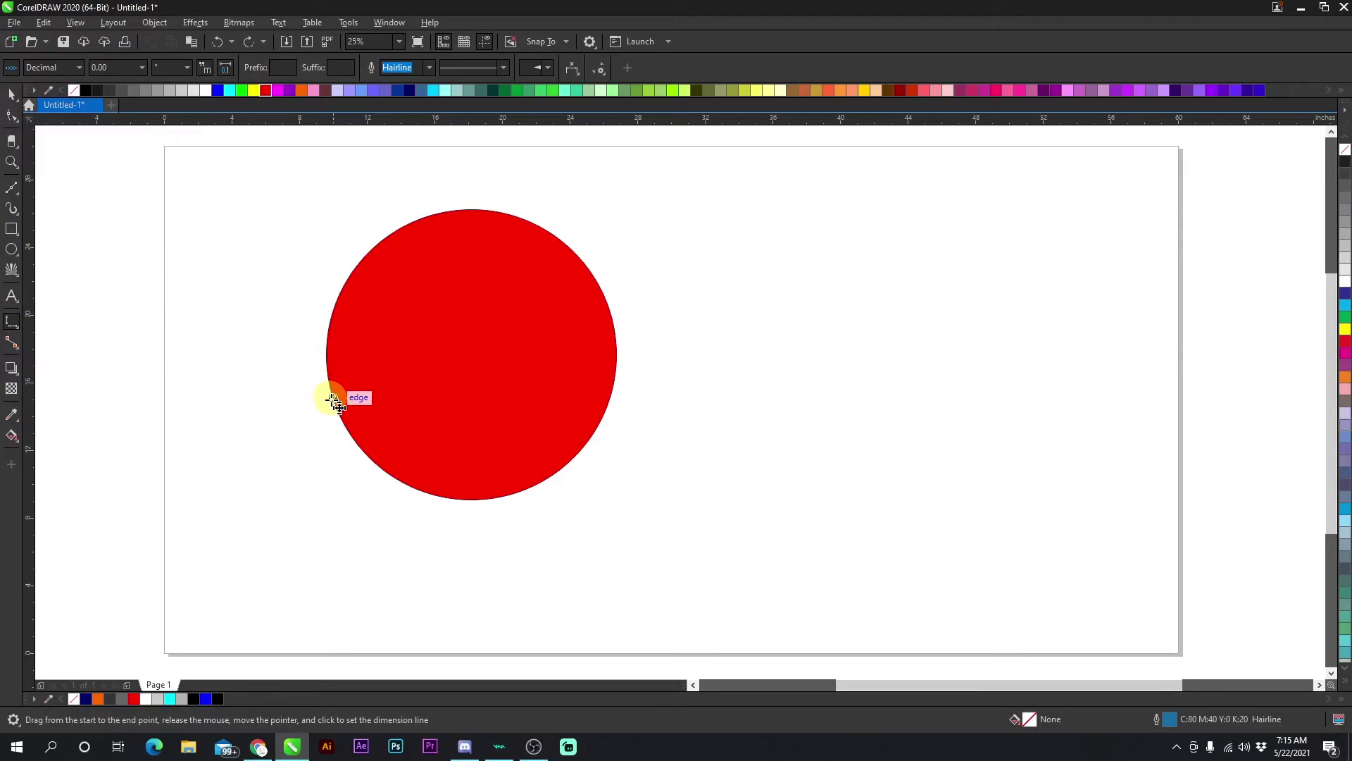
Add trial width and height dimensions to the circle, then delete them
{"action": "left_click_drag", "start_coordinate": [337, 415], "coordinate": [606, 300]}
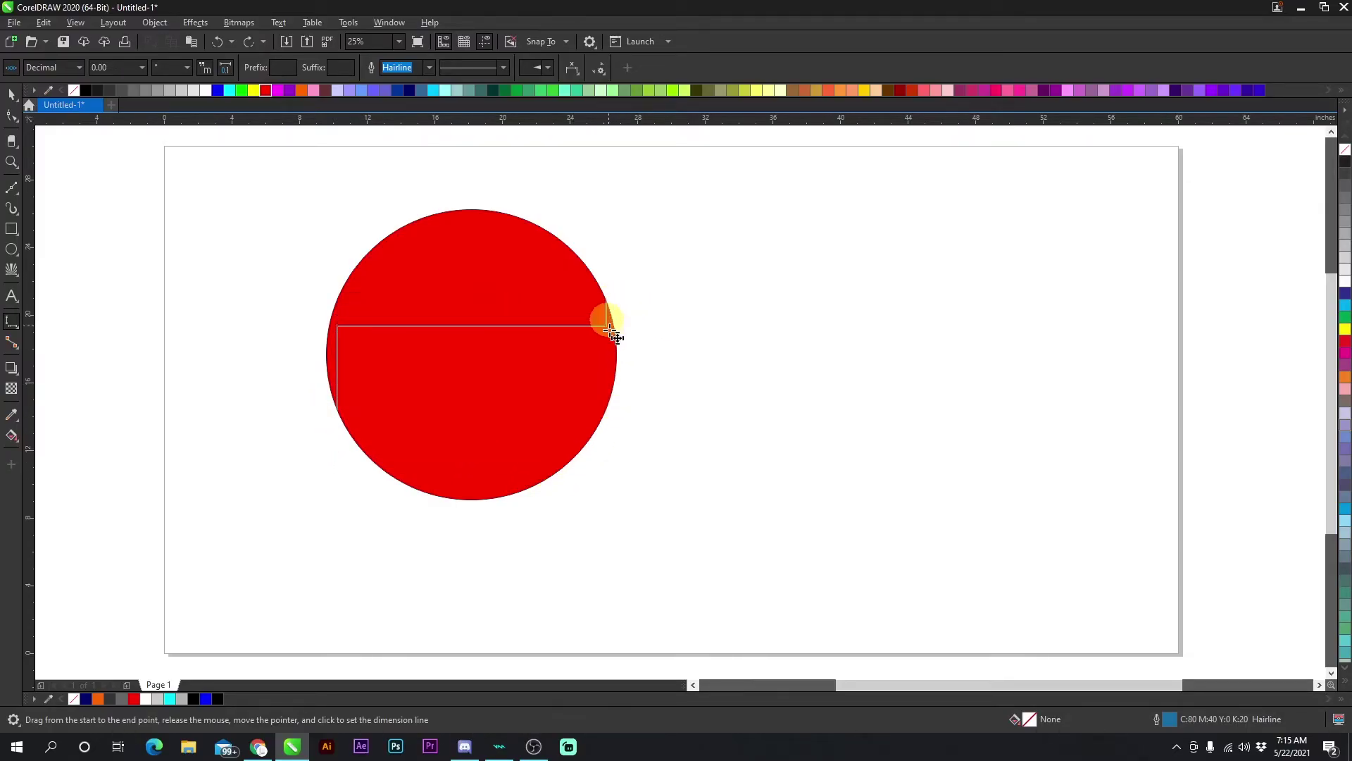
{"action": "left_click", "coordinate": [634, 604]}
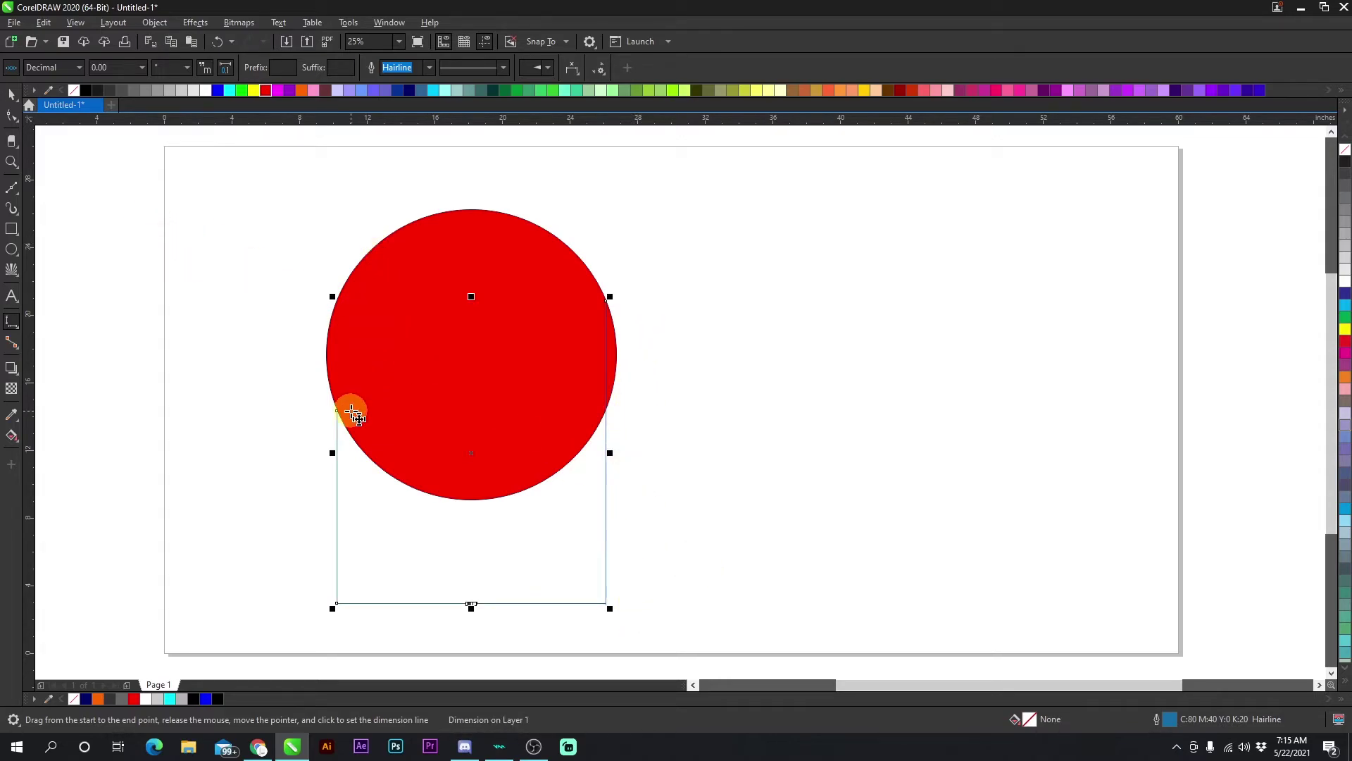
{"action": "left_click_drag", "start_coordinate": [380, 243], "coordinate": [572, 455]}
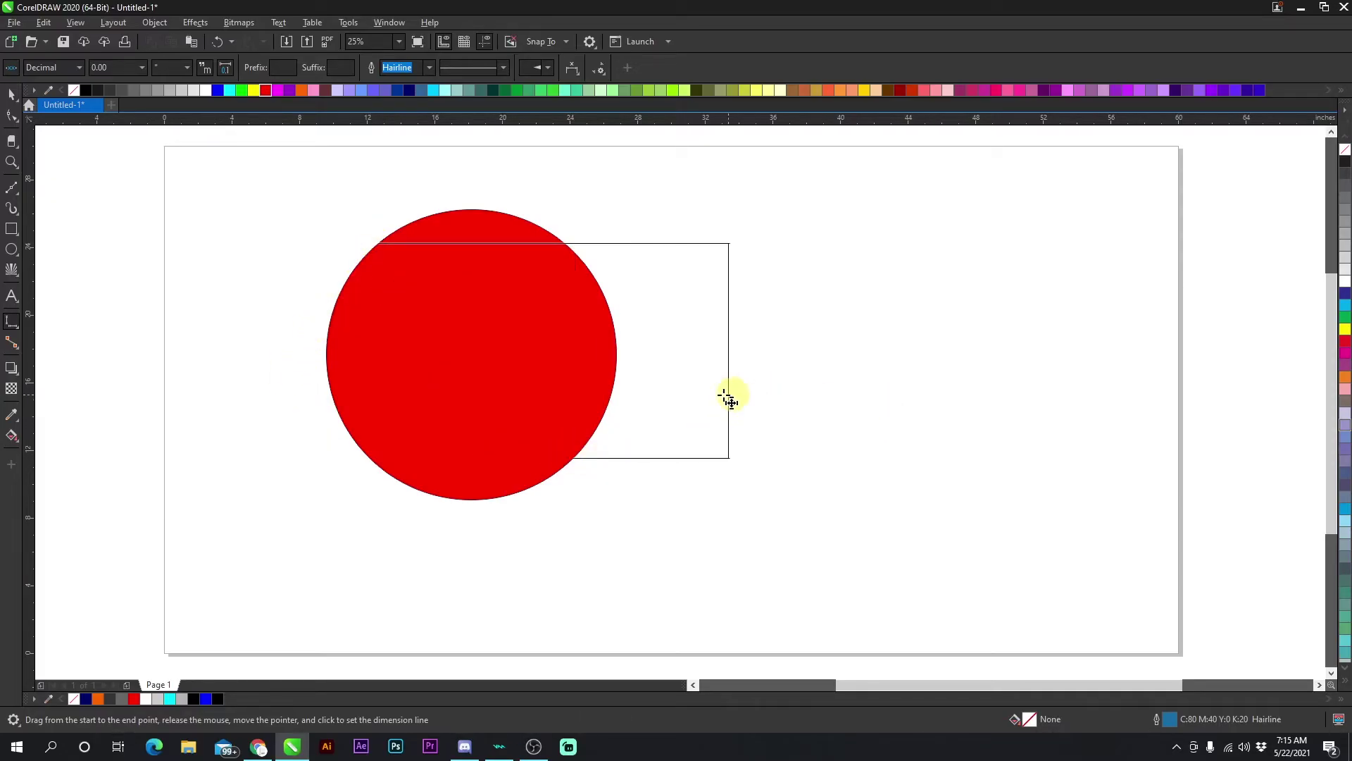
{"action": "left_click", "coordinate": [1001, 377]}
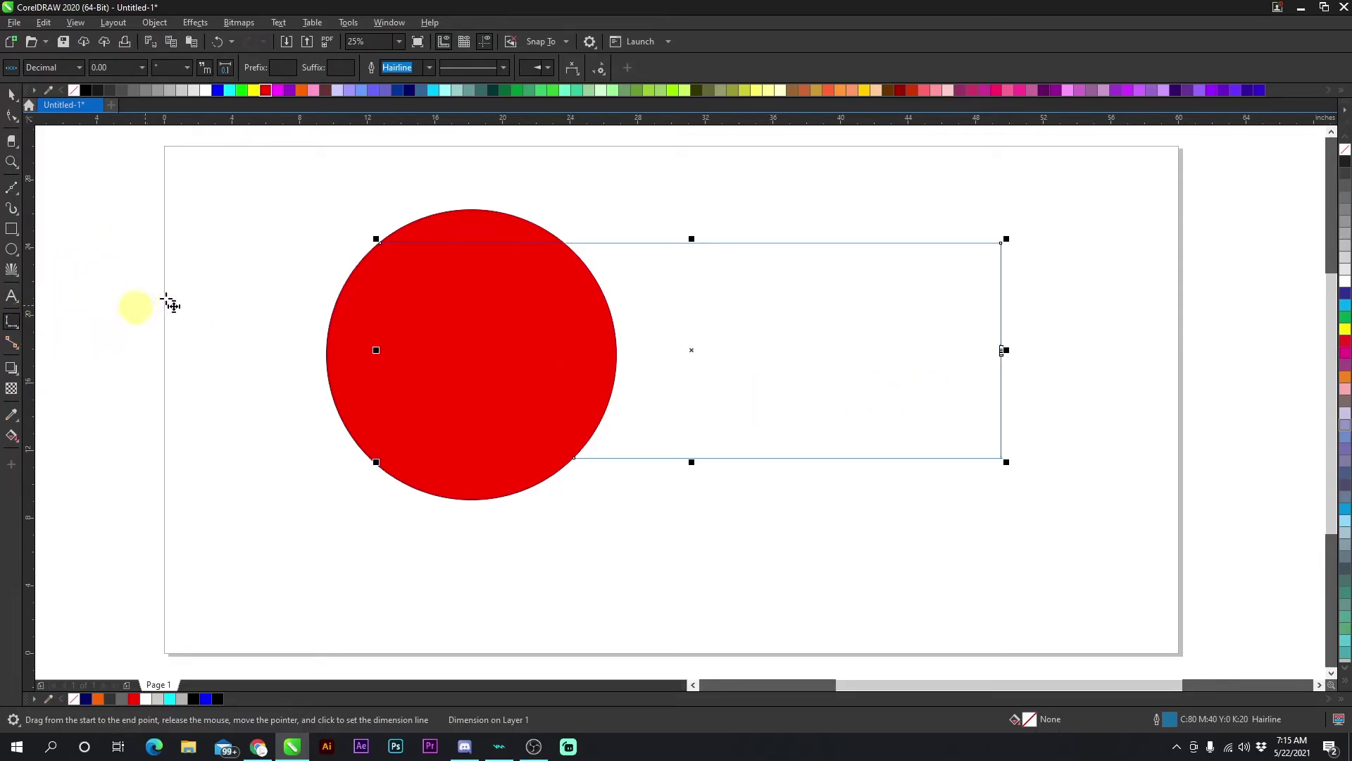
{"action": "key", "text": "Delete"}
Browse the dimension, connector and interactive effects tool flyouts
{"action": "left_click_drag", "start_coordinate": [15, 323], "coordinate": [100, 345]}
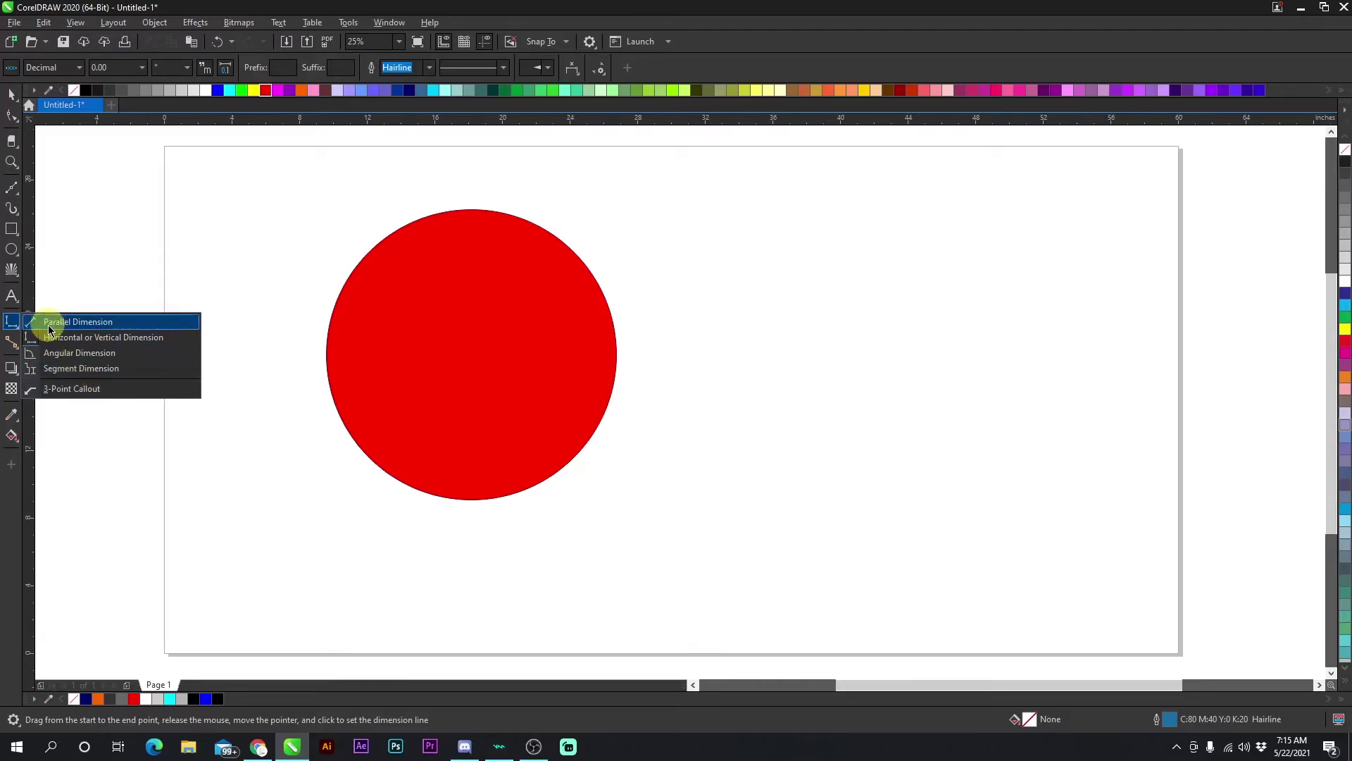
{"action": "mouse_move", "coordinate": [14, 352]}
{"action": "left_click_drag", "start_coordinate": [14, 348], "coordinate": [60, 366]}
{"action": "left_click", "coordinate": [15, 370]}
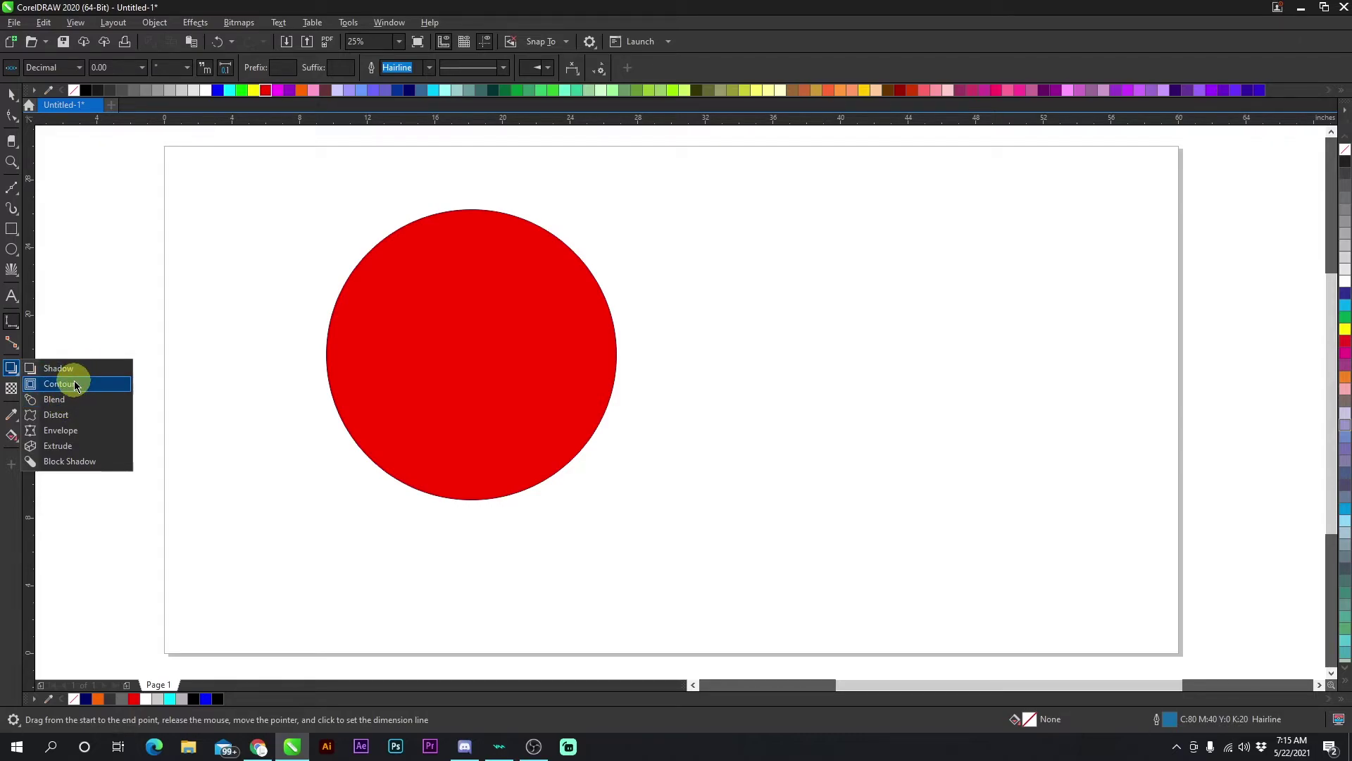
Give the red circle a Small Glow drop shadow
{"action": "left_click", "coordinate": [14, 104]}
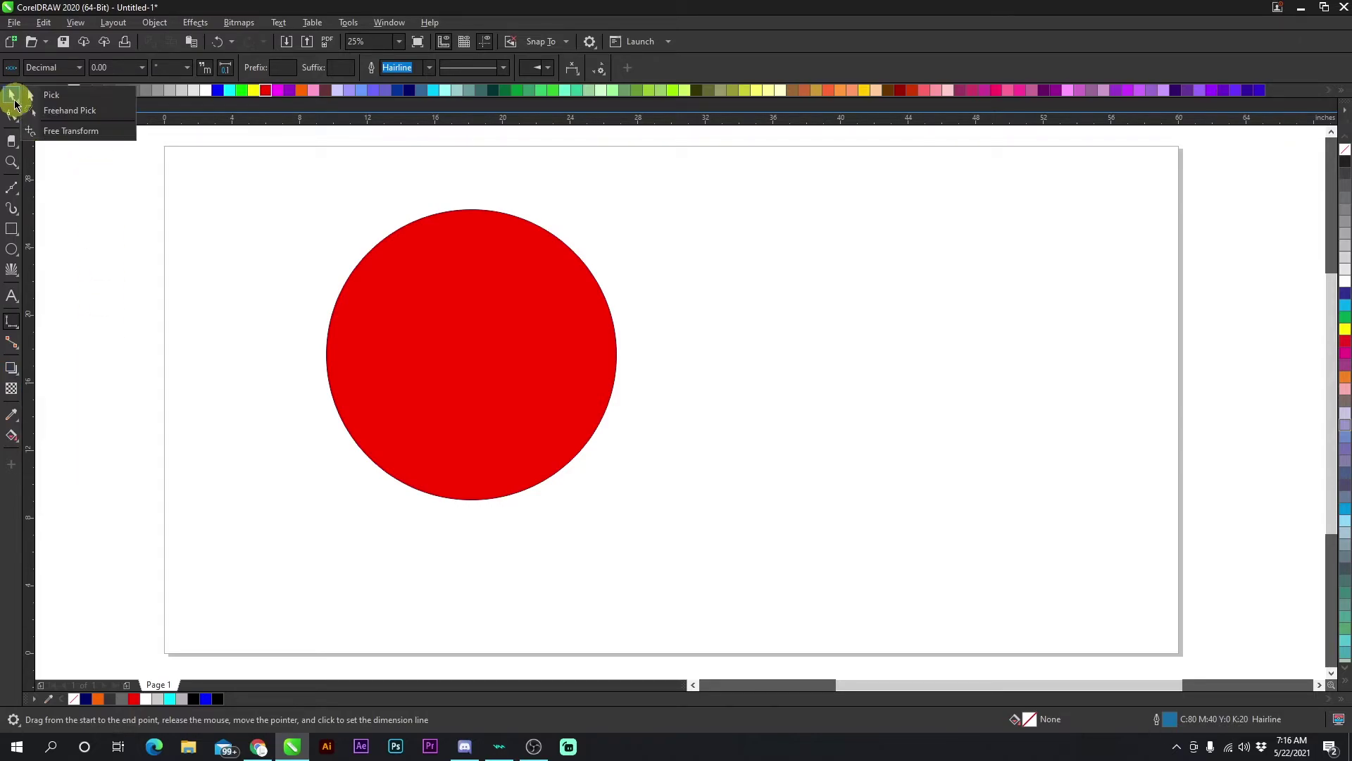
{"action": "left_click", "coordinate": [5, 371]}
{"action": "left_click", "coordinate": [53, 369]}
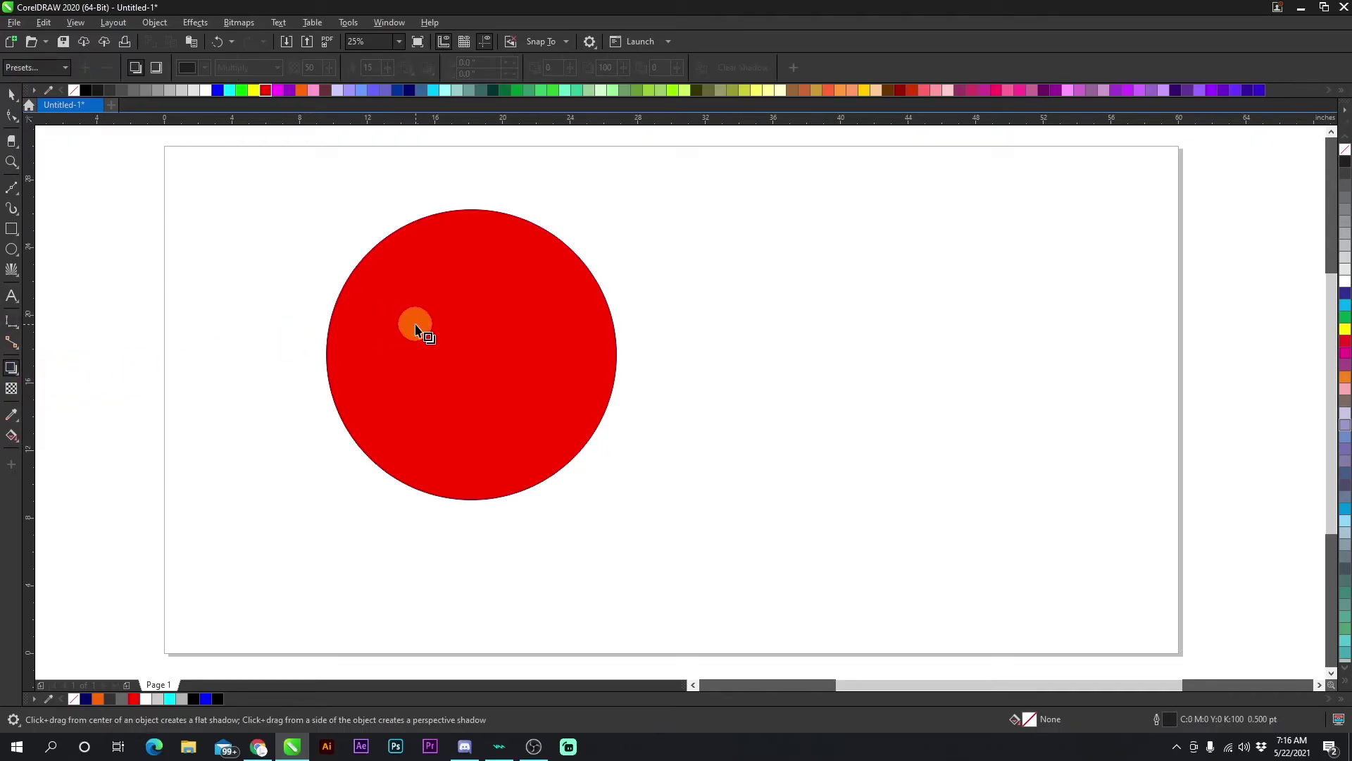
{"action": "left_click", "coordinate": [439, 314]}
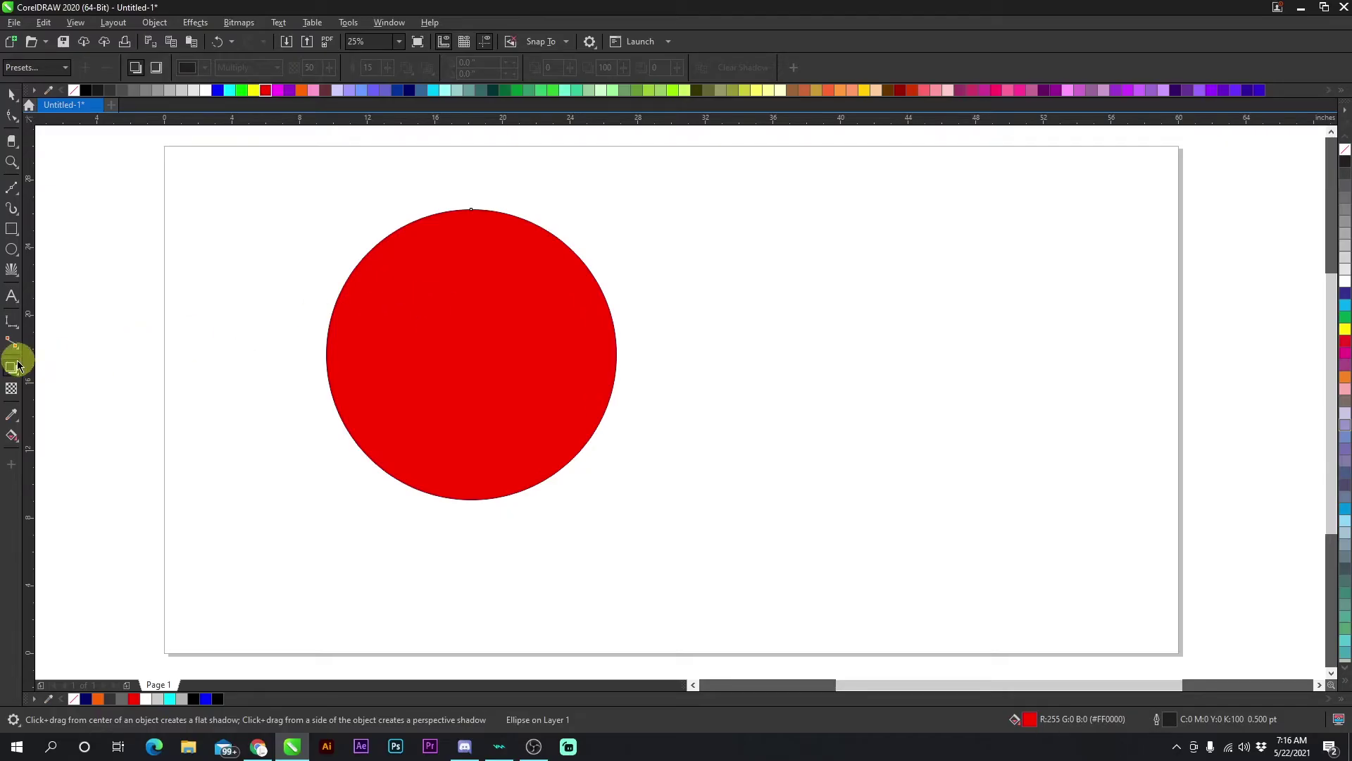
{"action": "left_click", "coordinate": [42, 68]}
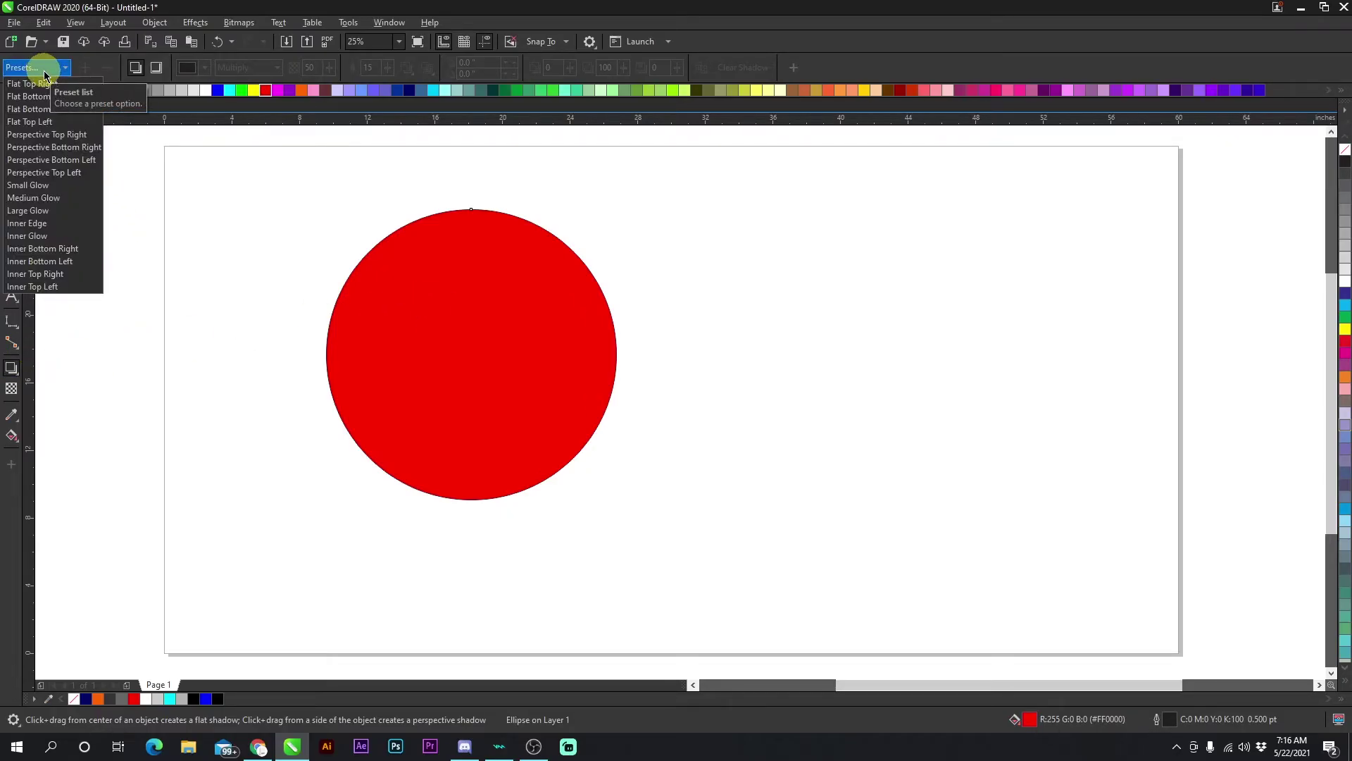
{"action": "left_click", "coordinate": [54, 186]}
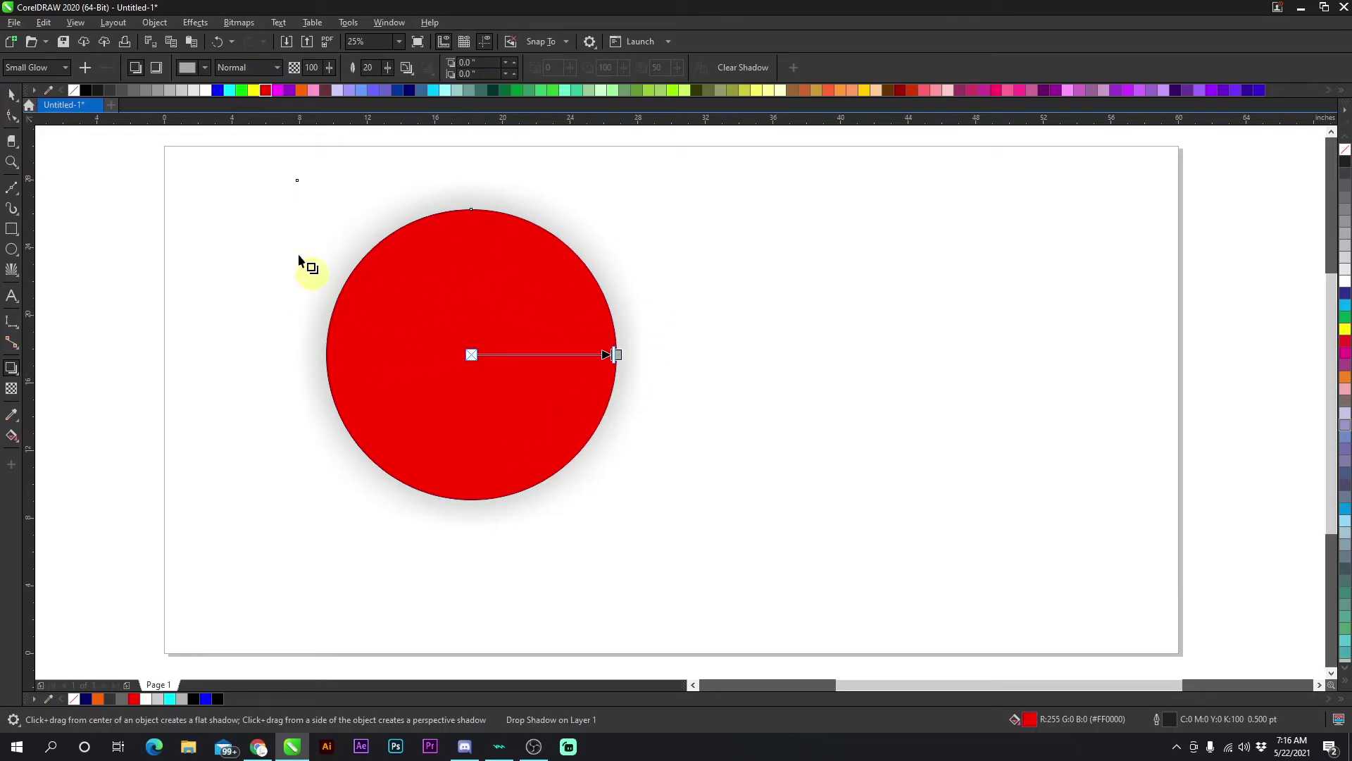
Make the glow black and widen its feathering
{"action": "left_click", "coordinate": [206, 69]}
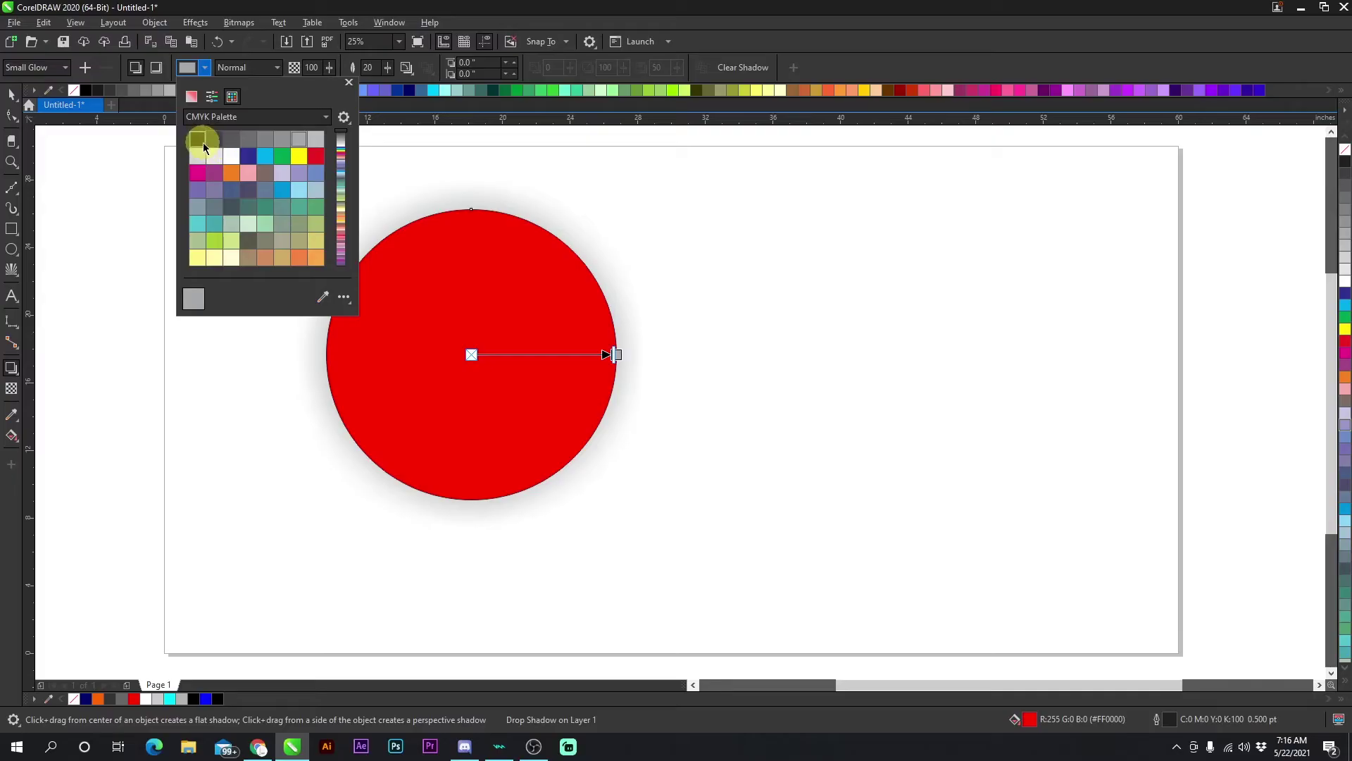
{"action": "left_click", "coordinate": [199, 140]}
{"action": "left_click", "coordinate": [349, 83]}
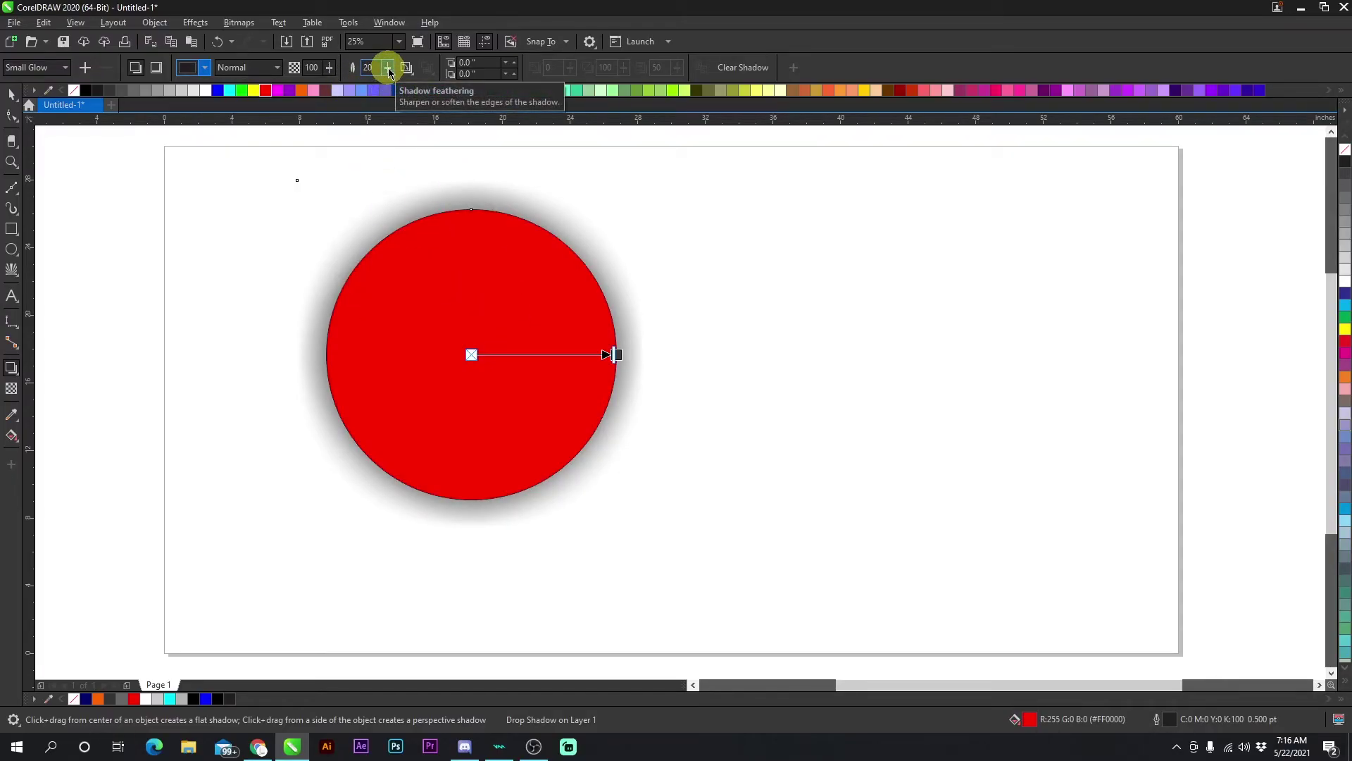
{"action": "left_click", "coordinate": [389, 69]}
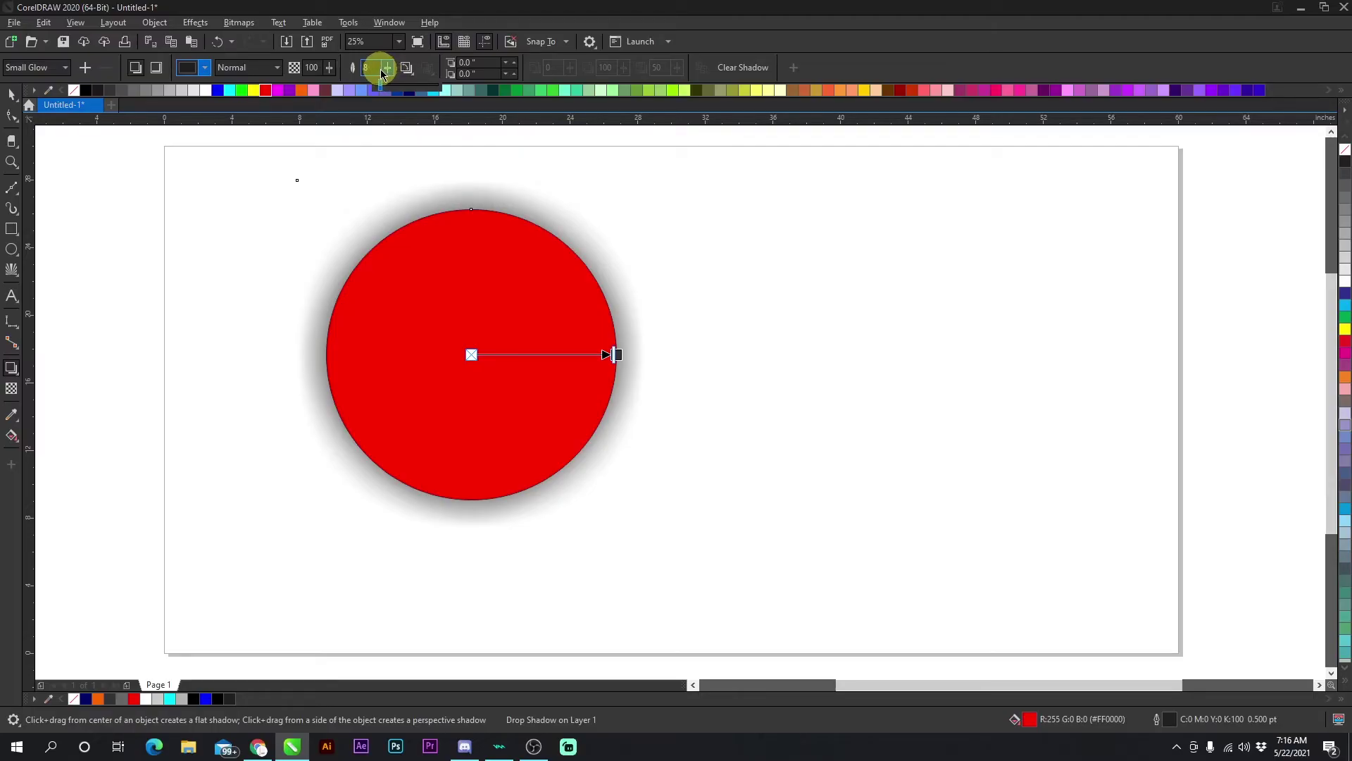
{"action": "left_click_drag", "start_coordinate": [384, 73], "coordinate": [378, 69]}
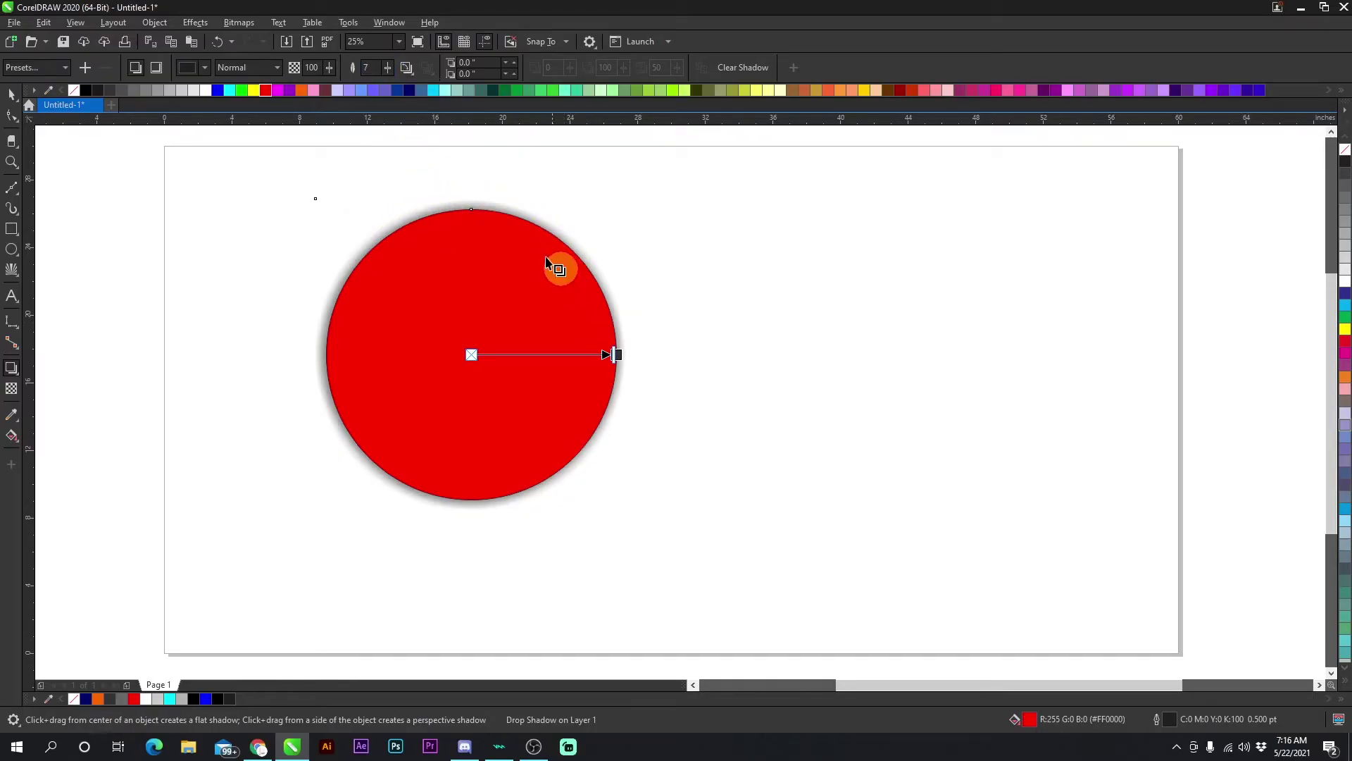
{"action": "mouse_move", "coordinate": [391, 70]}
{"action": "left_mouse_down"}
{"action": "mouse_move", "coordinate": [432, 71]}
{"action": "mouse_move", "coordinate": [373, 68]}
{"action": "left_mouse_up"}
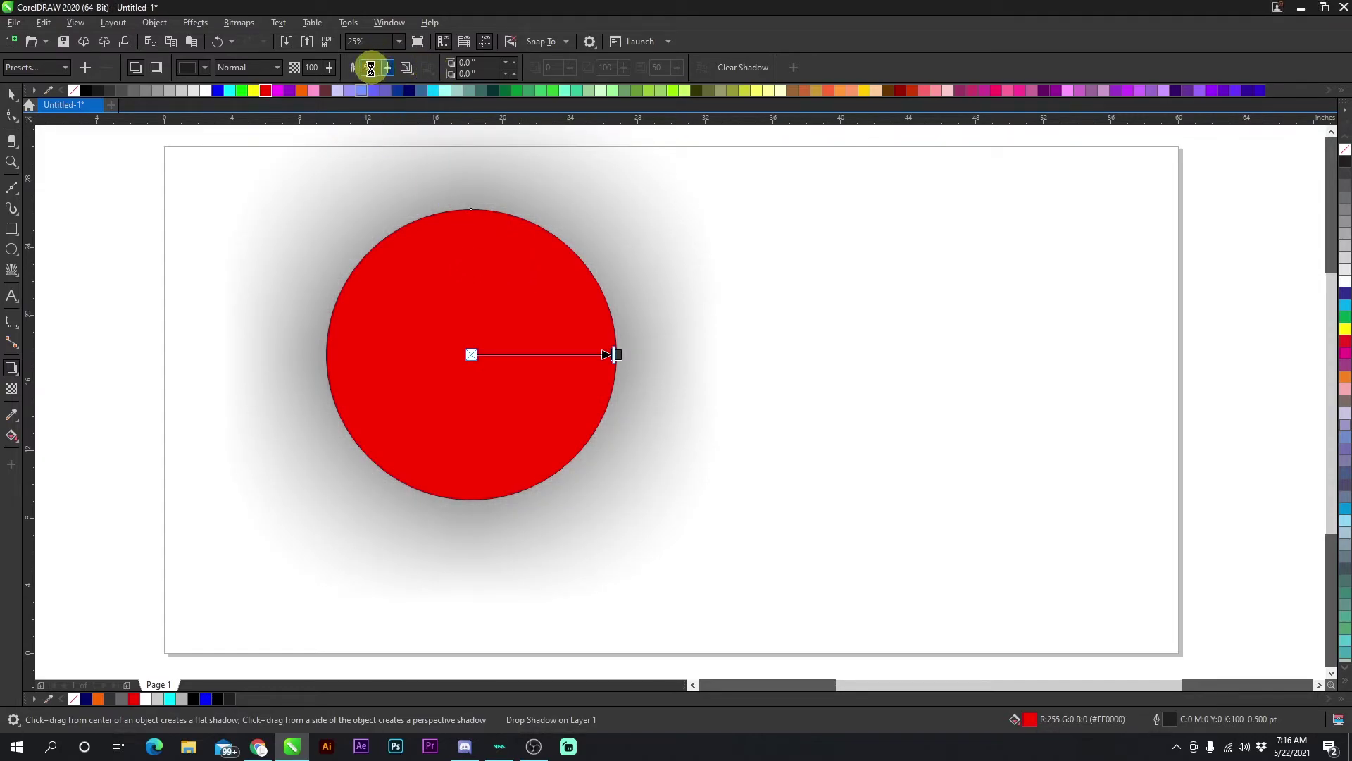
Break the drop shadow apart and drag the detached glow away from the circle
{"action": "left_click", "coordinate": [12, 93]}
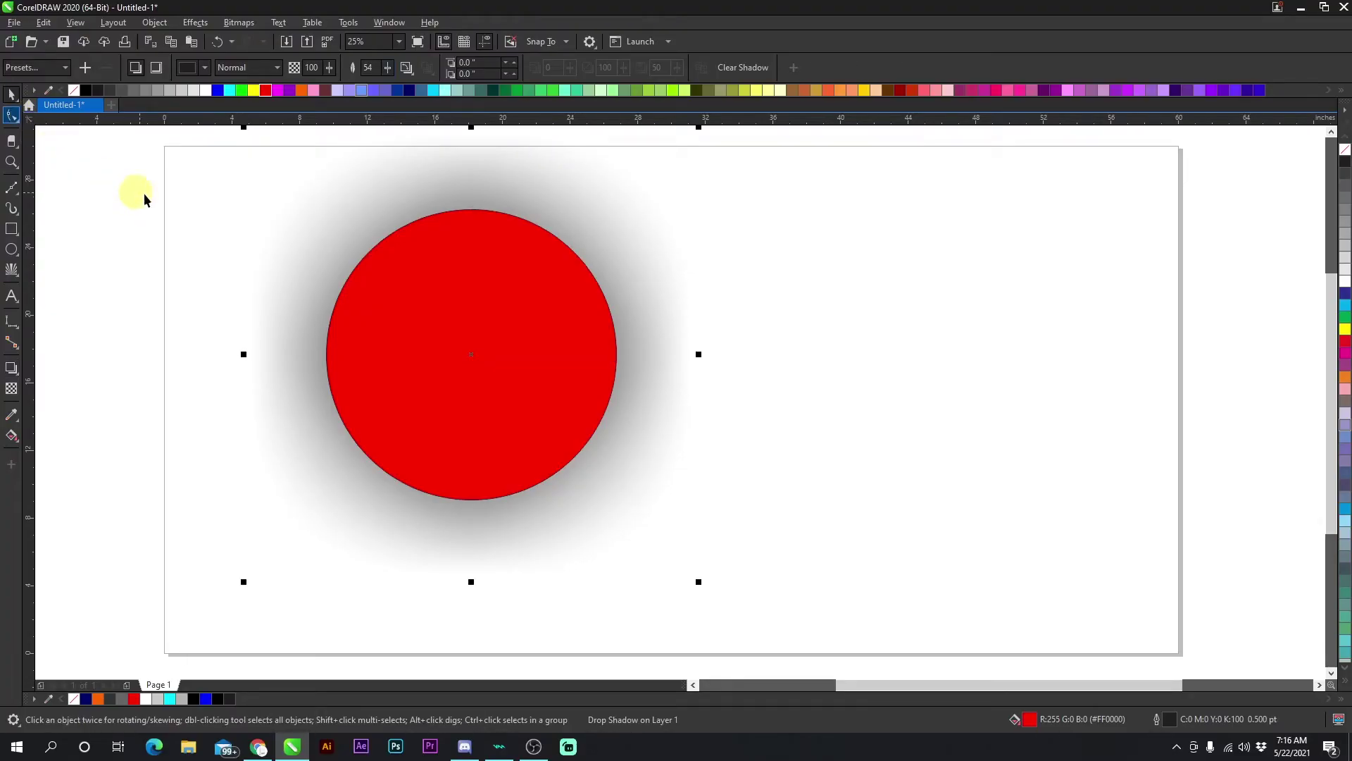
{"action": "left_click", "coordinate": [144, 193]}
{"action": "right_click", "coordinate": [370, 200]}
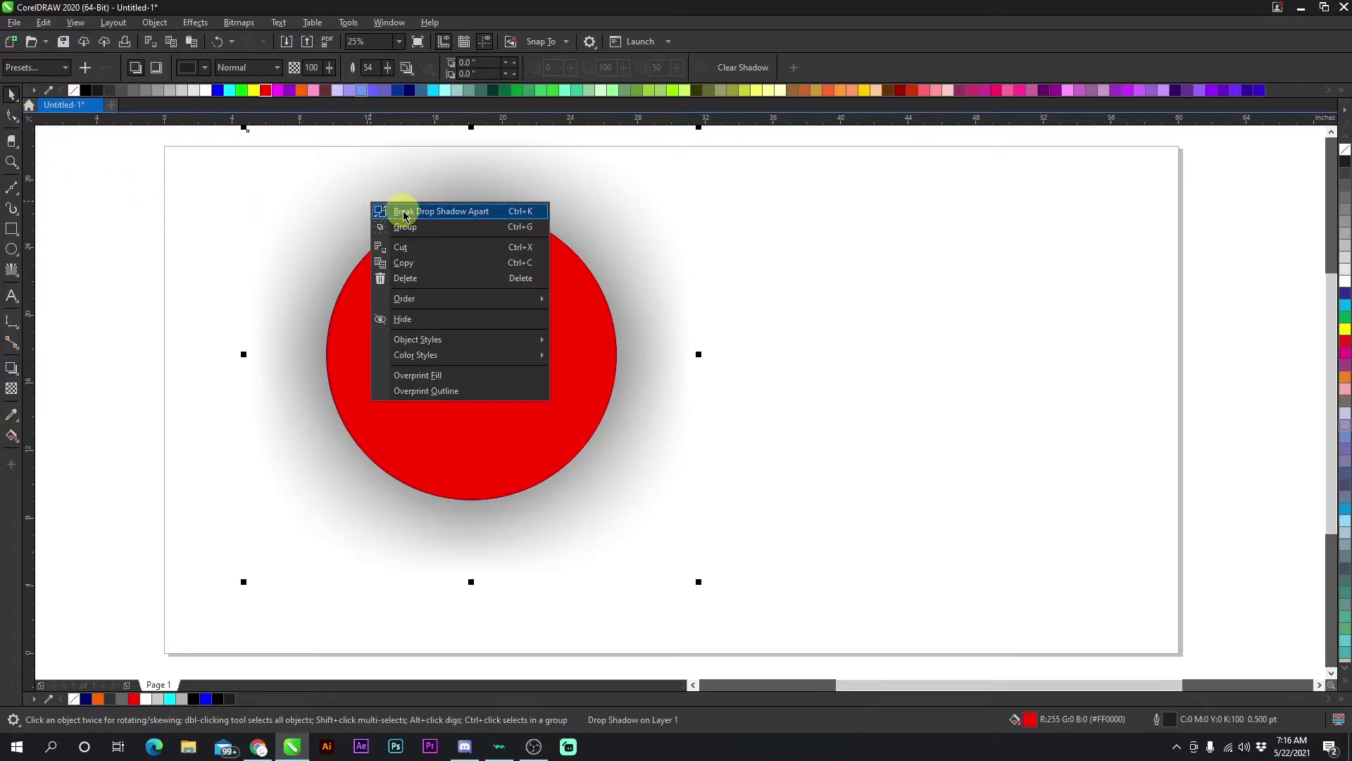
{"action": "left_click", "coordinate": [404, 213]}
{"action": "scroll", "coordinate": [598, 387], "scroll_direction": "down", "scroll_amount": 2}
{"action": "left_click_drag", "start_coordinate": [629, 394], "coordinate": [434, 429]}
{"action": "left_click_drag", "start_coordinate": [435, 429], "coordinate": [431, 430]}
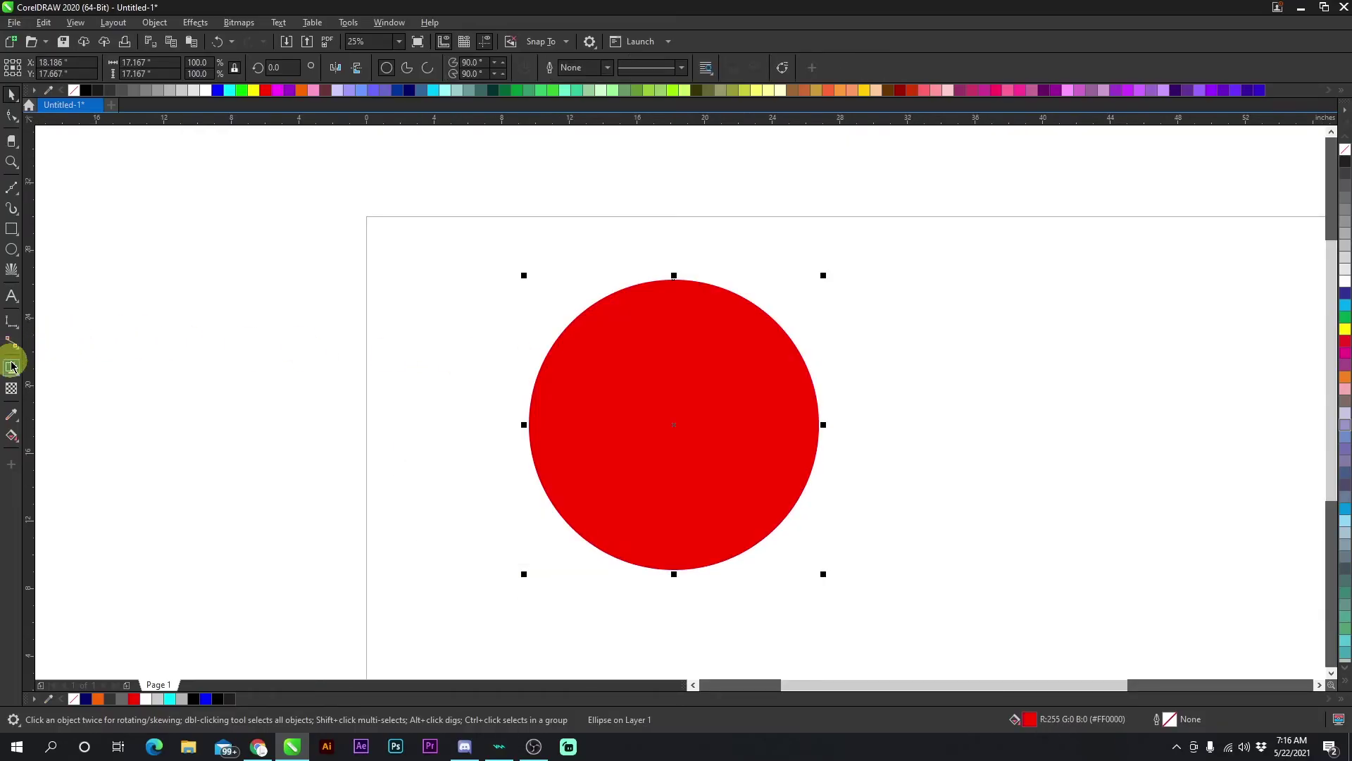
Add an outward contour to the red circle with a 0.2" offset
{"action": "left_click", "coordinate": [12, 366]}
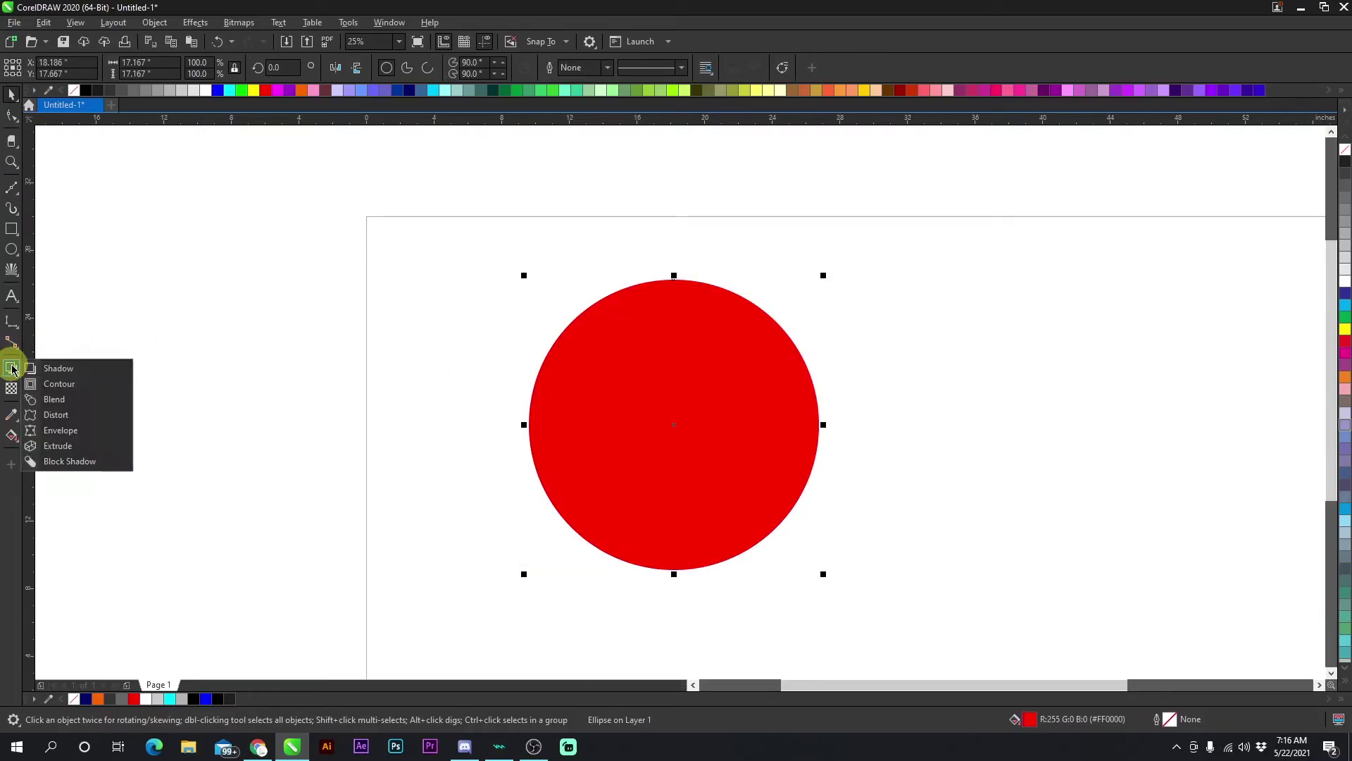
{"action": "left_click", "coordinate": [58, 382]}
{"action": "left_click", "coordinate": [643, 387]}
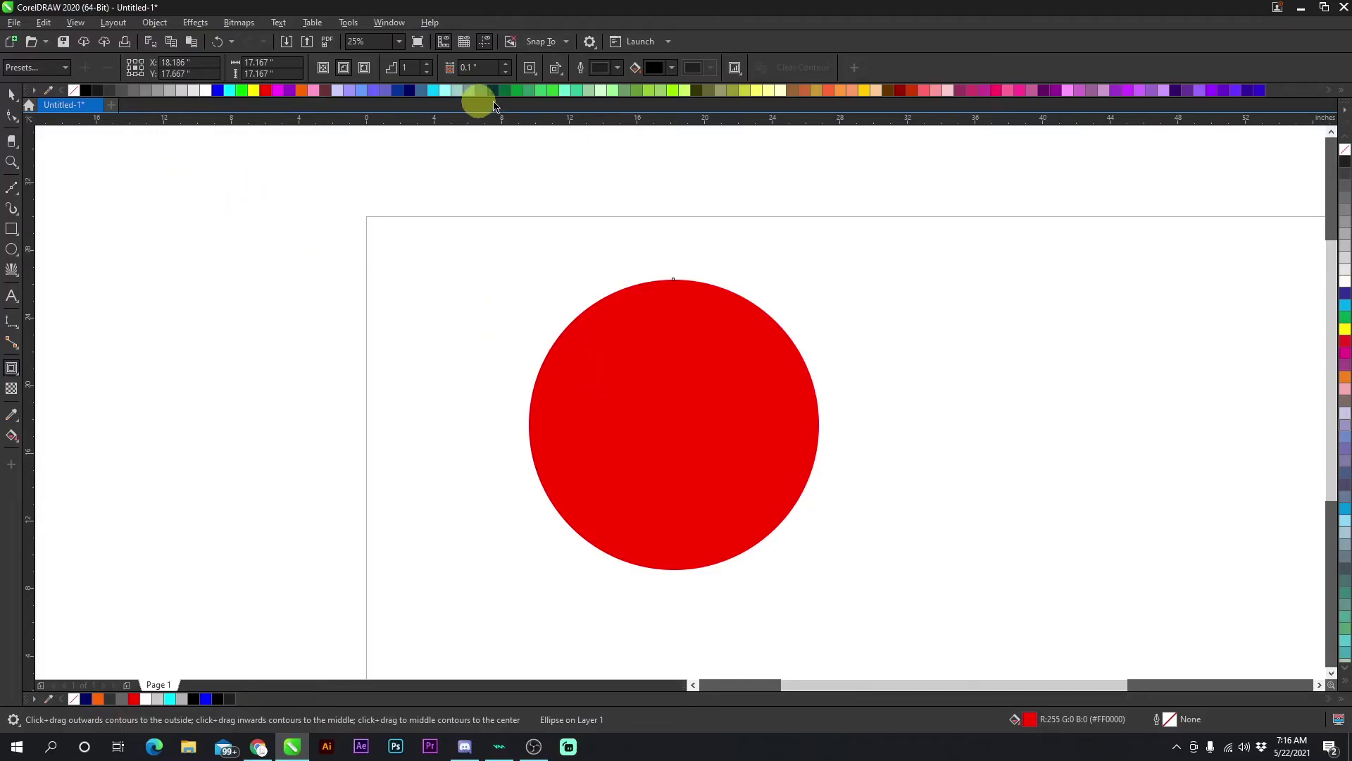
{"action": "left_click", "coordinate": [509, 67]}
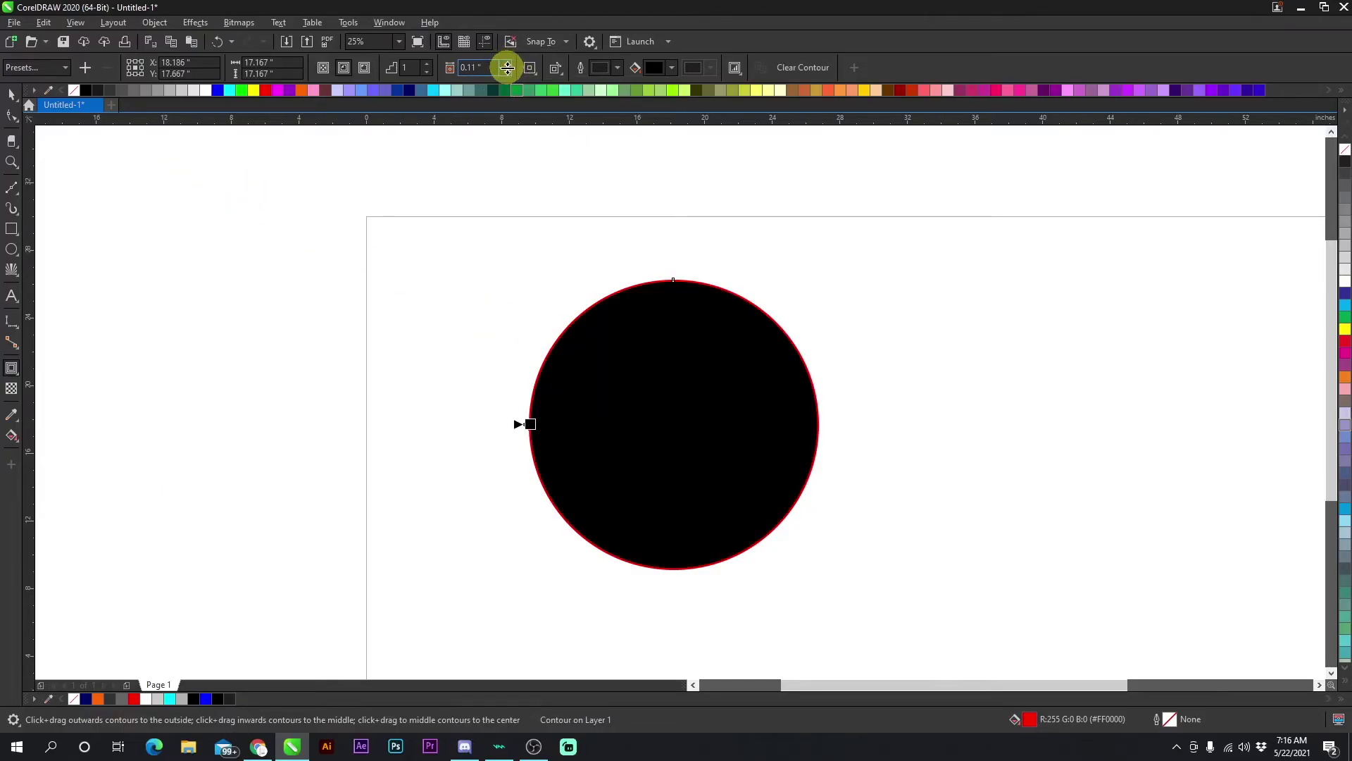
{"action": "left_click", "coordinate": [507, 69]}
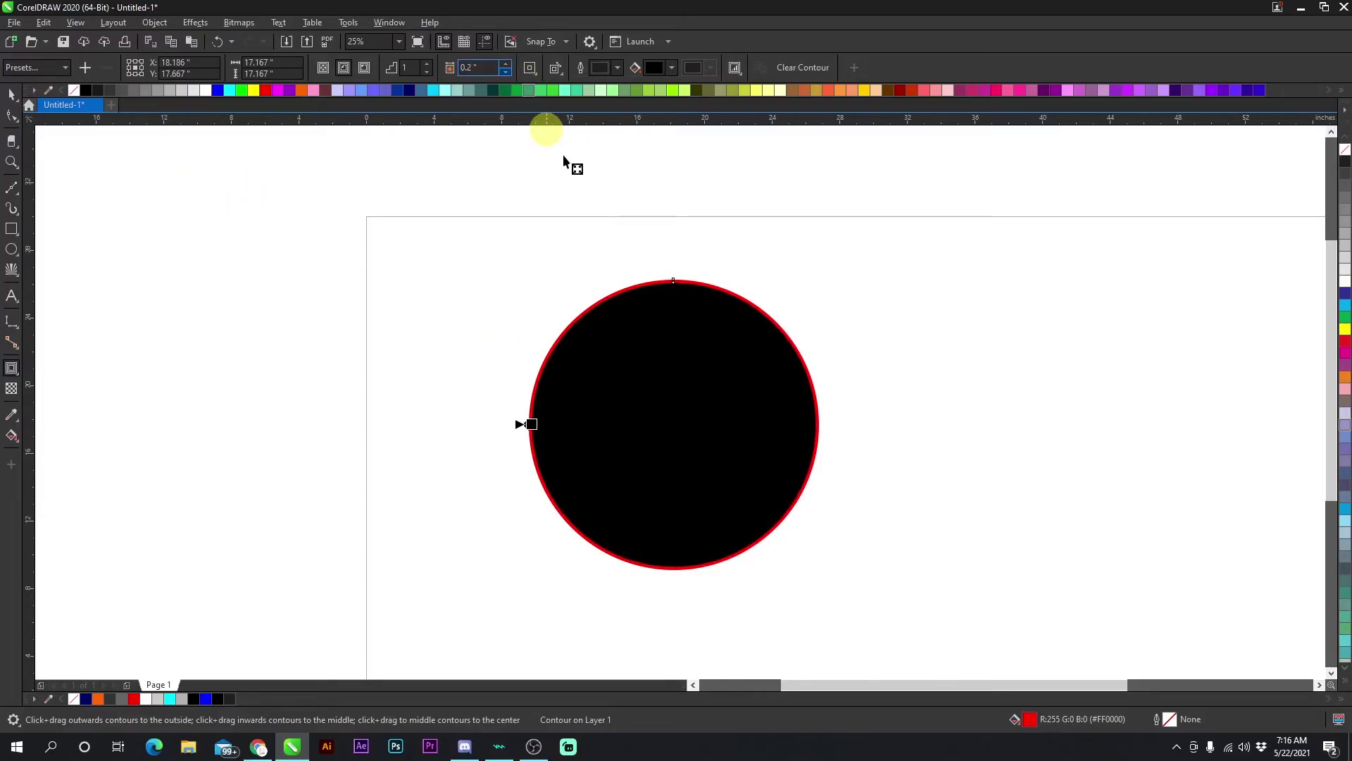
{"action": "scroll", "coordinate": [705, 384], "scroll_direction": "up", "scroll_amount": 1}
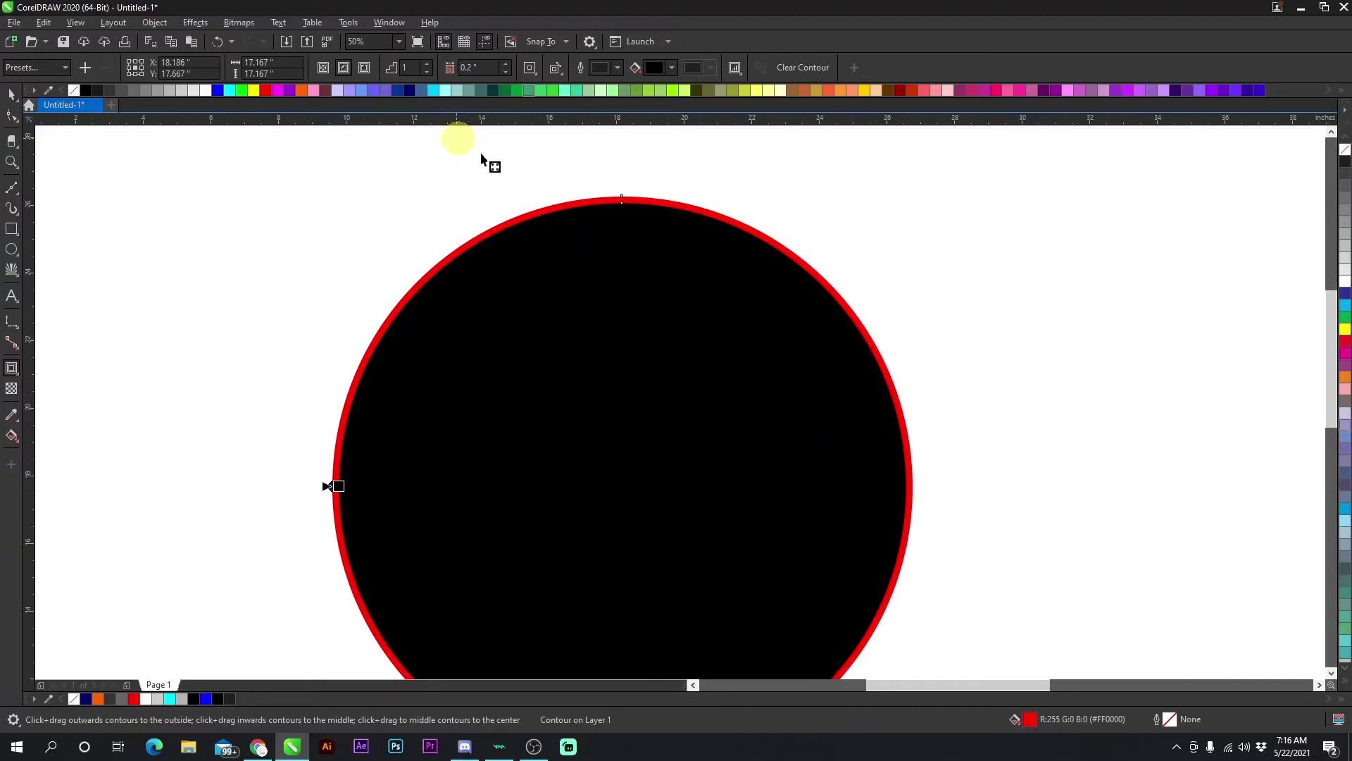
{"action": "scroll", "coordinate": [680, 407], "scroll_direction": "up", "scroll_amount": 1}
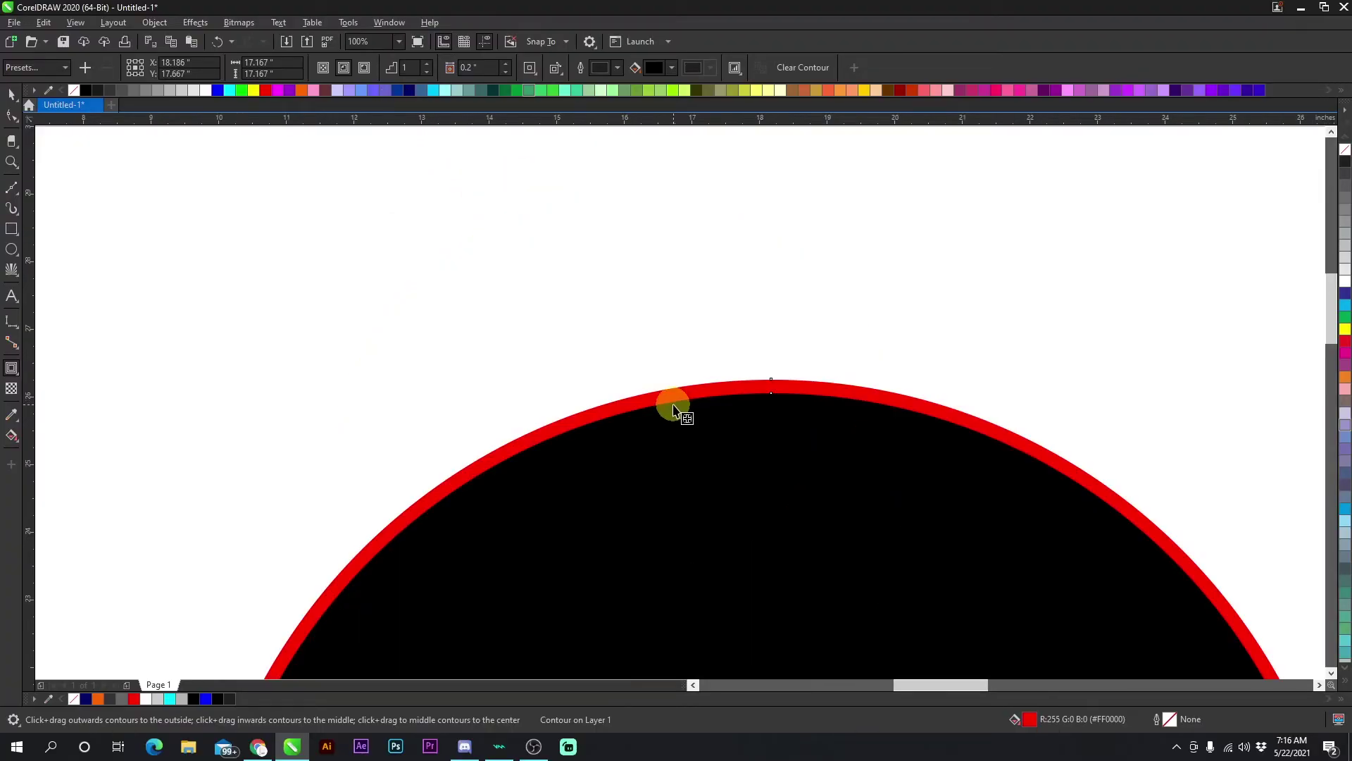
{"action": "left_click", "coordinate": [368, 67]}
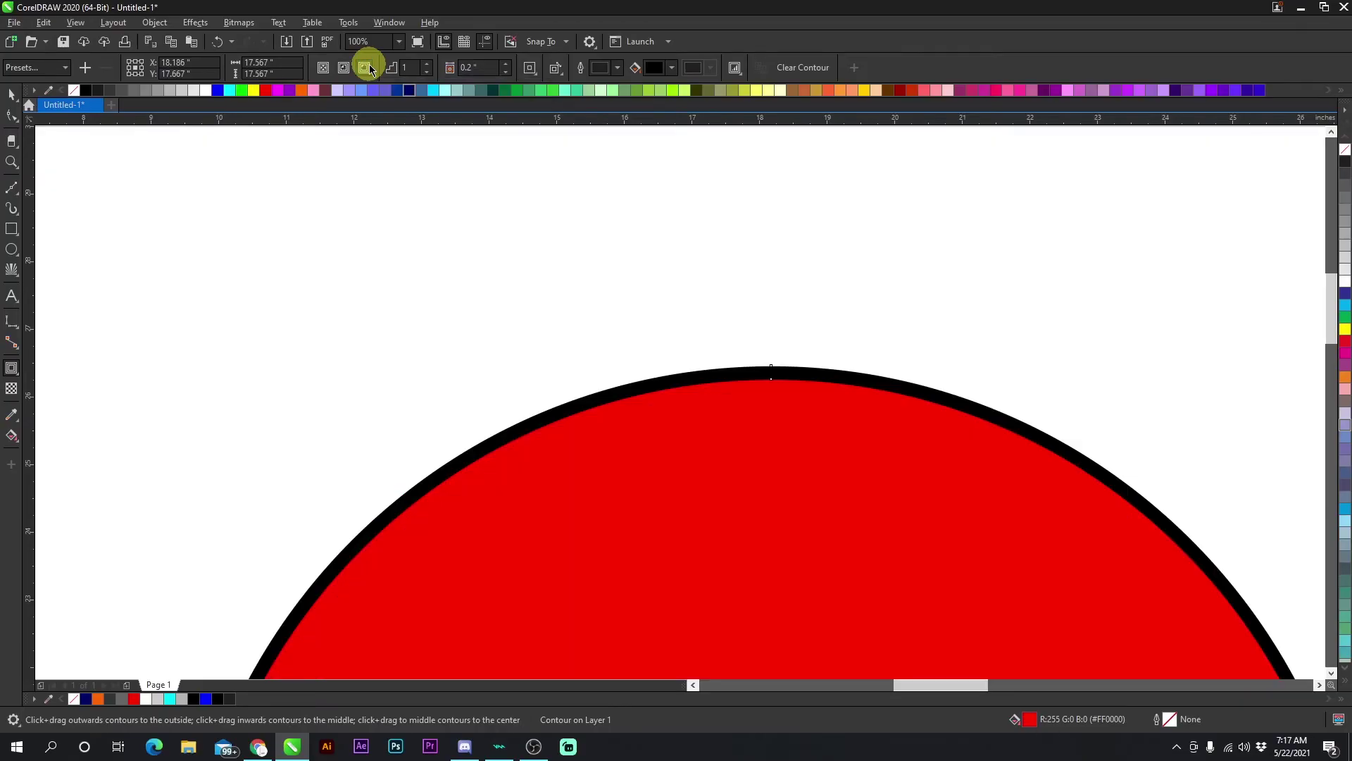
Increase the contour offset to 0.37" and use 6 steps
{"action": "scroll", "coordinate": [679, 399], "scroll_direction": "down", "scroll_amount": 3}
{"action": "scroll", "coordinate": [688, 404], "scroll_direction": "up", "scroll_amount": 2}
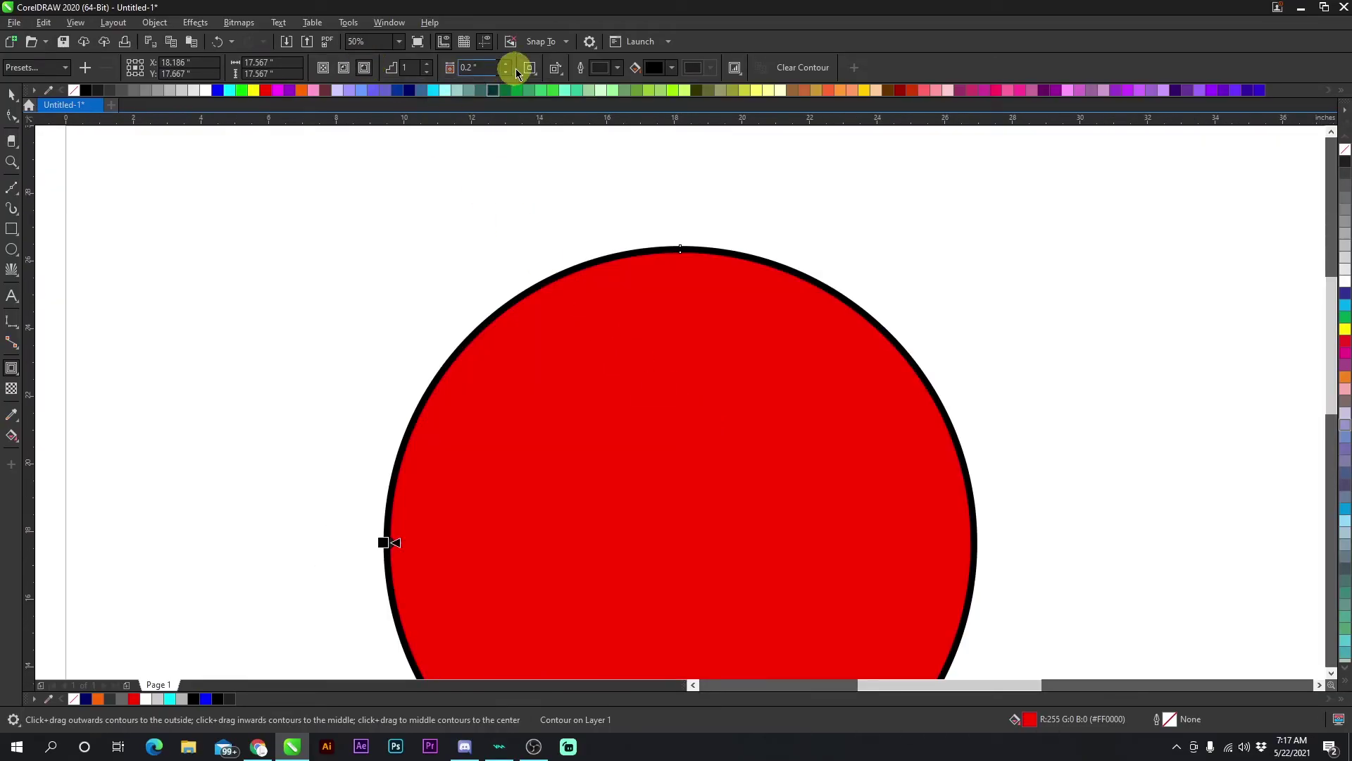
{"action": "left_click", "coordinate": [506, 63]}
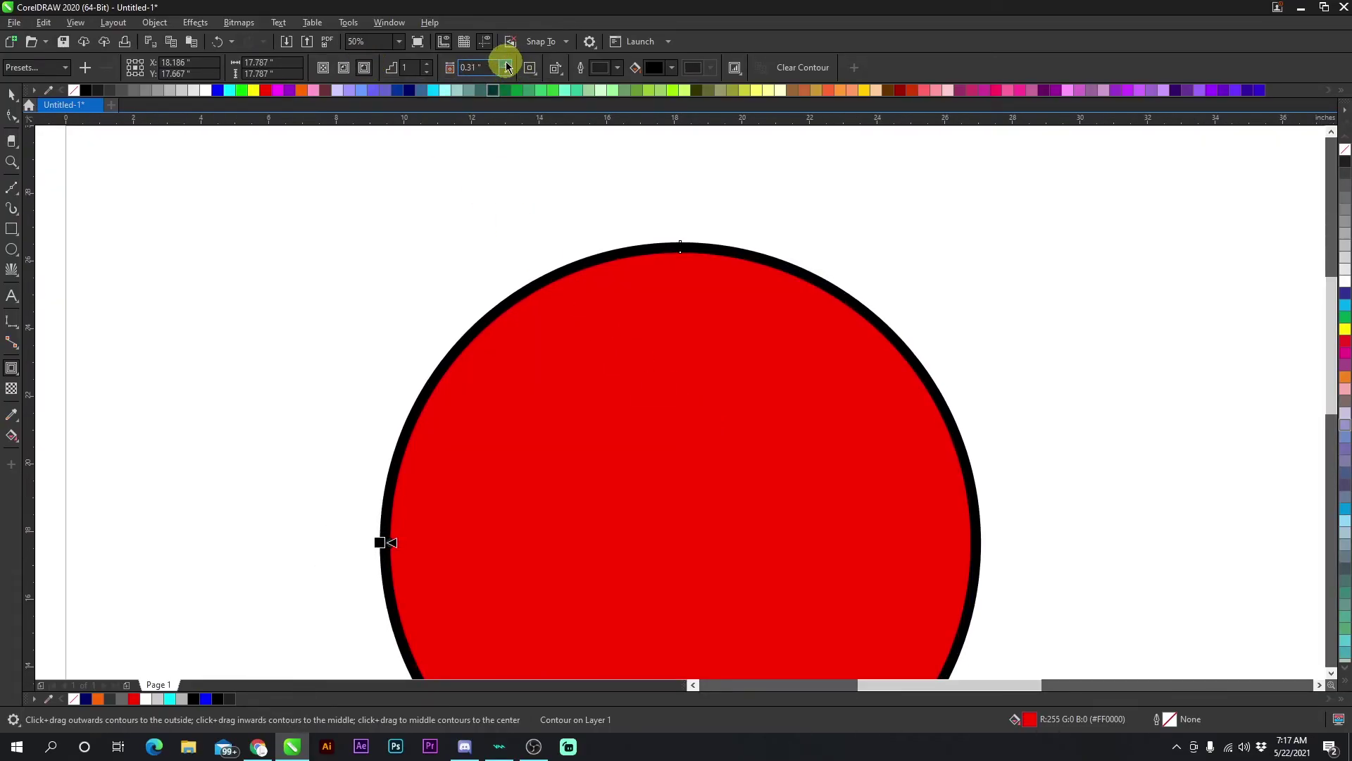
{"action": "left_click", "coordinate": [507, 63]}
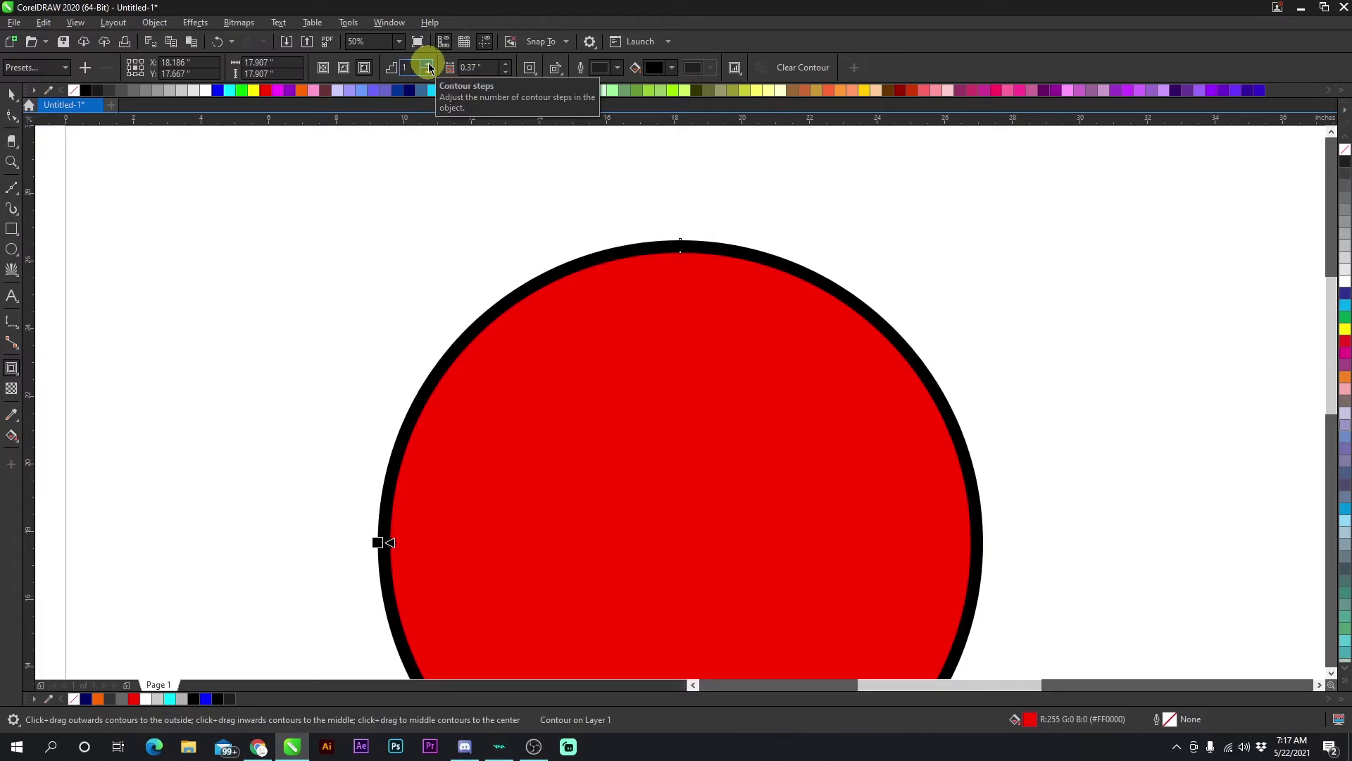
{"action": "left_click", "coordinate": [428, 65]}
{"action": "left_click", "coordinate": [428, 65]}
{"action": "left_click", "coordinate": [429, 65]}
{"action": "left_click", "coordinate": [428, 65]}
{"action": "left_click", "coordinate": [428, 65]}
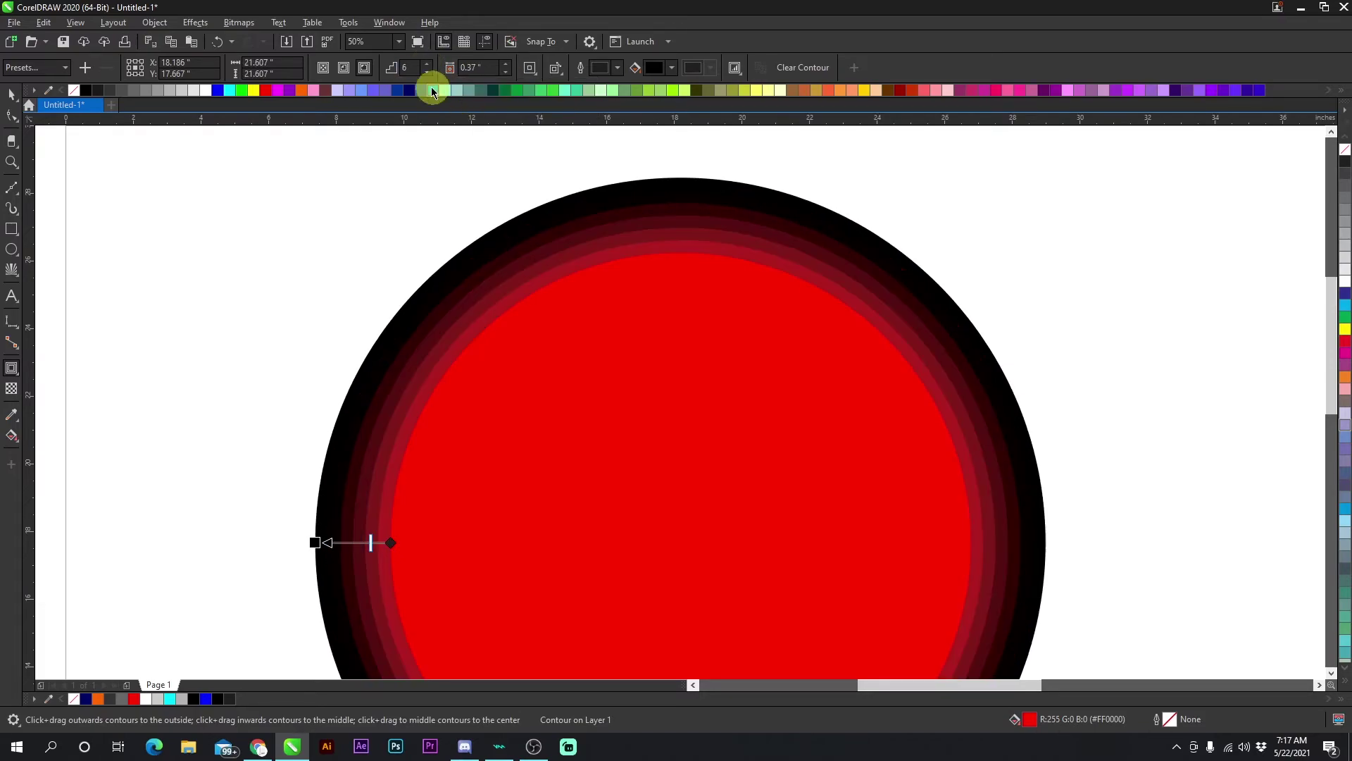
{"action": "left_click", "coordinate": [427, 72]}
{"action": "left_click", "coordinate": [427, 73]}
{"action": "left_click", "coordinate": [427, 72]}
{"action": "left_click", "coordinate": [427, 63]}
{"action": "left_click", "coordinate": [428, 63]}
{"action": "left_click", "coordinate": [428, 63]}
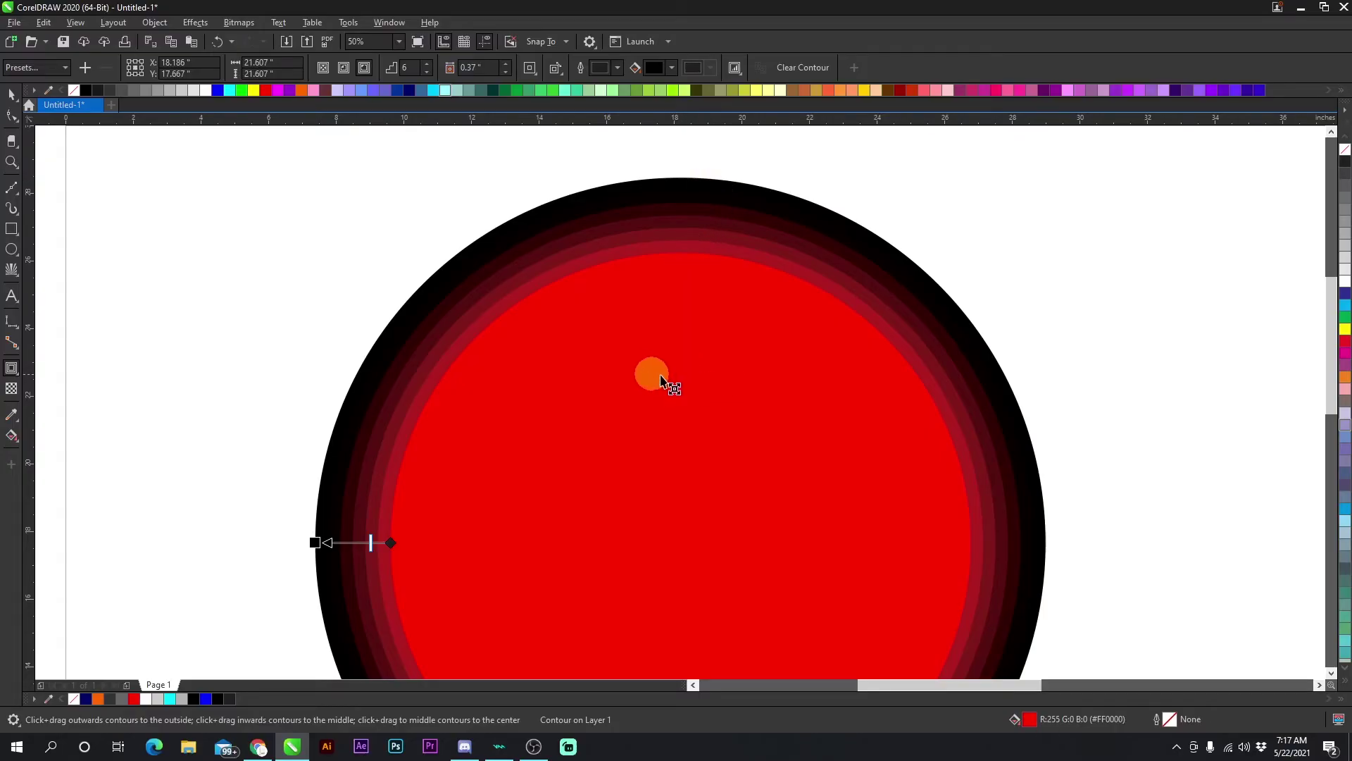
Reduce the contour to a single ring with a 0.32" offset
{"action": "scroll", "coordinate": [524, 296], "scroll_direction": "up", "scroll_amount": 1}
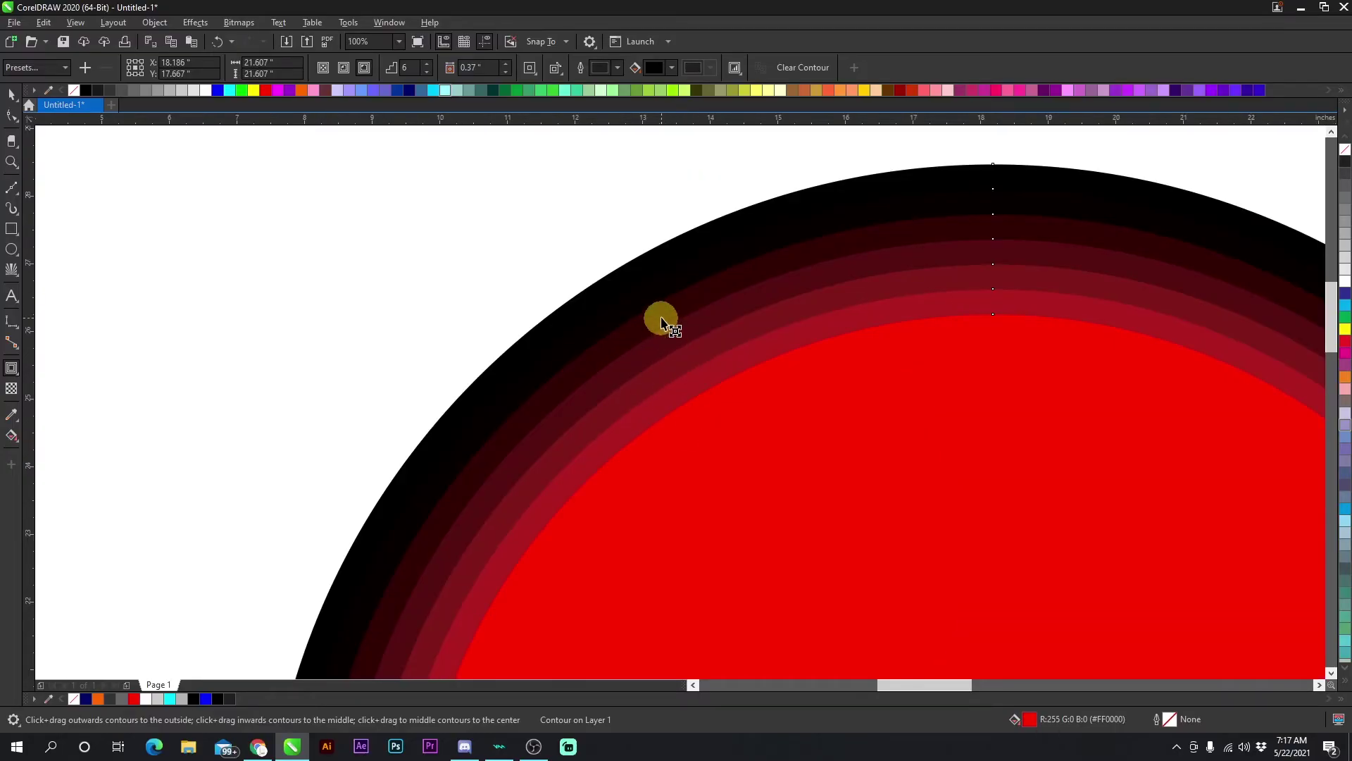
{"action": "scroll", "coordinate": [763, 401], "scroll_direction": "down", "scroll_amount": 1}
{"action": "scroll", "coordinate": [682, 403], "scroll_direction": "up", "scroll_amount": 1}
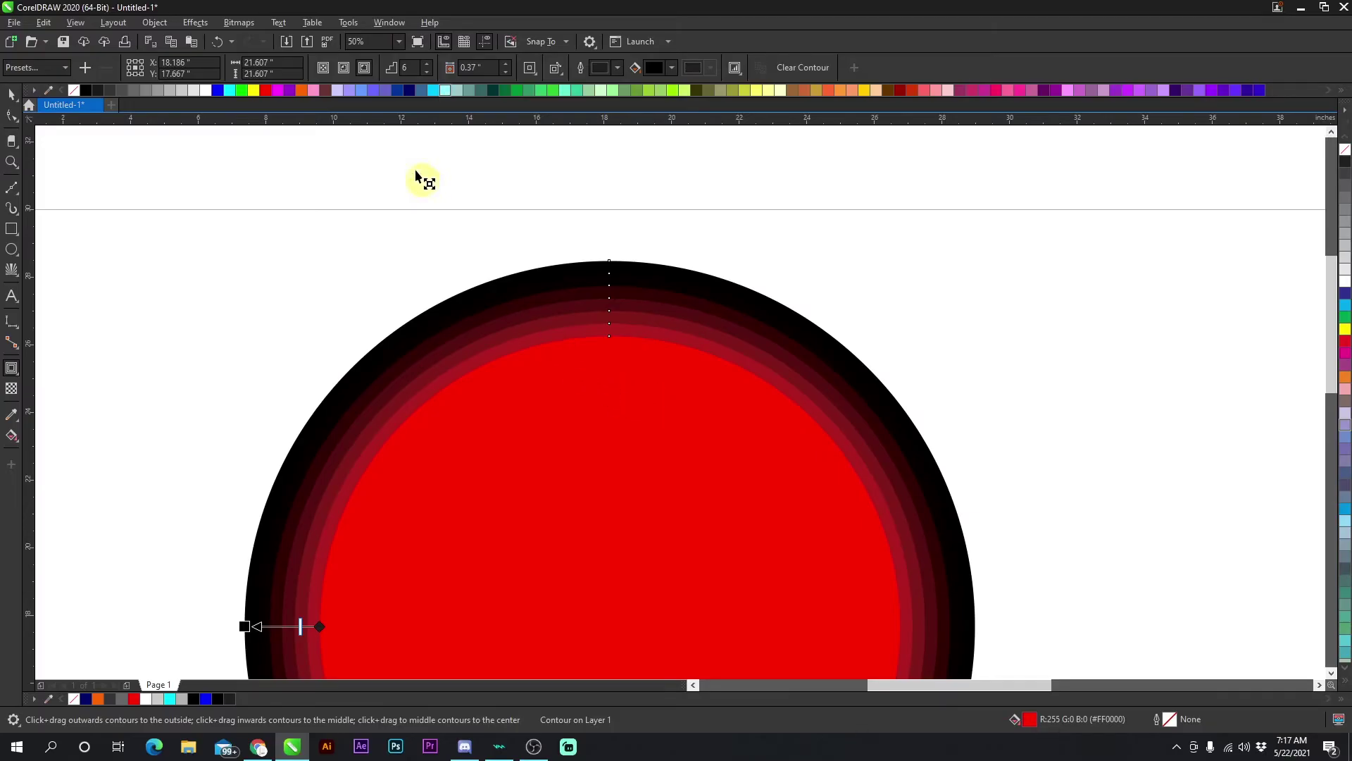
{"action": "left_click", "coordinate": [427, 71]}
{"action": "left_click", "coordinate": [427, 72]}
{"action": "left_click", "coordinate": [427, 71]}
{"action": "left_click", "coordinate": [427, 71]}
{"action": "left_click", "coordinate": [426, 71]}
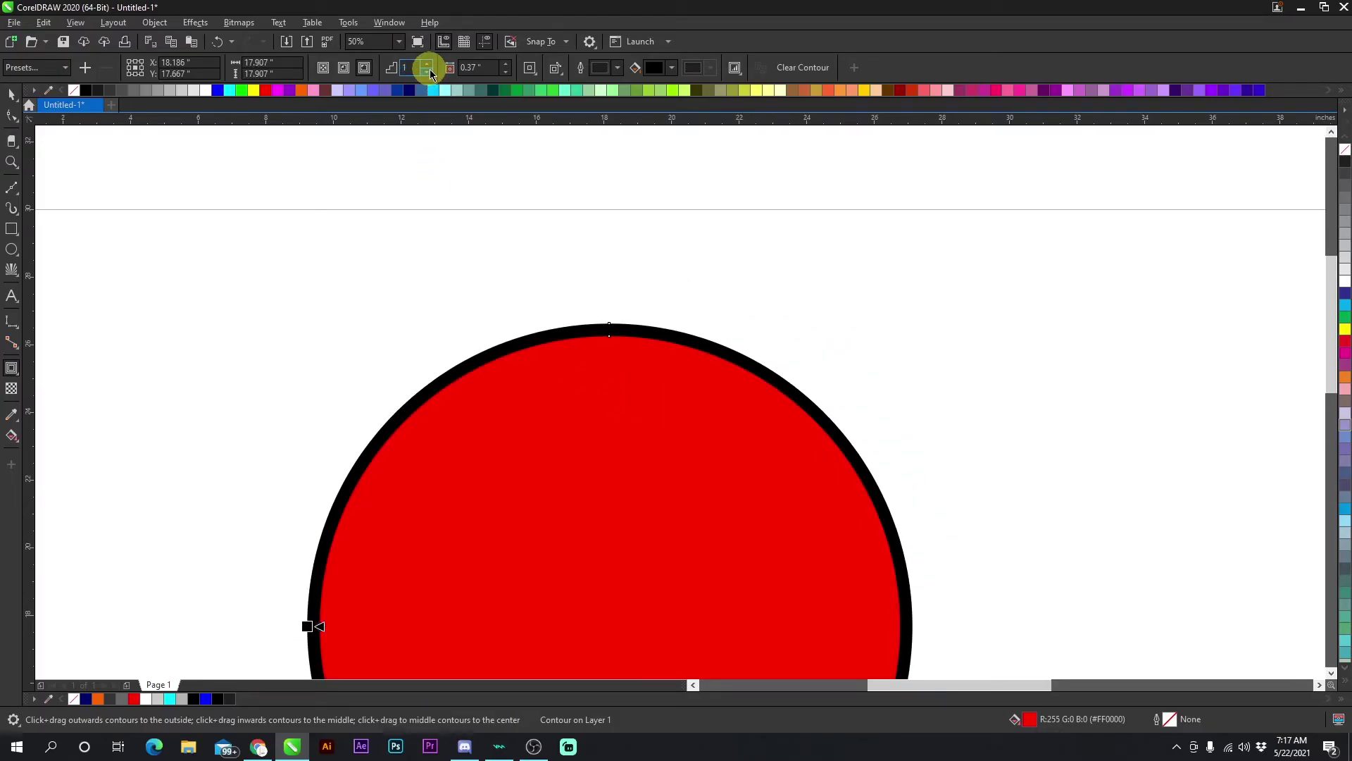
{"action": "left_click", "coordinate": [505, 71]}
{"action": "left_click", "coordinate": [505, 71]}
{"action": "left_click", "coordinate": [506, 71]}
{"action": "left_click", "coordinate": [506, 71]}
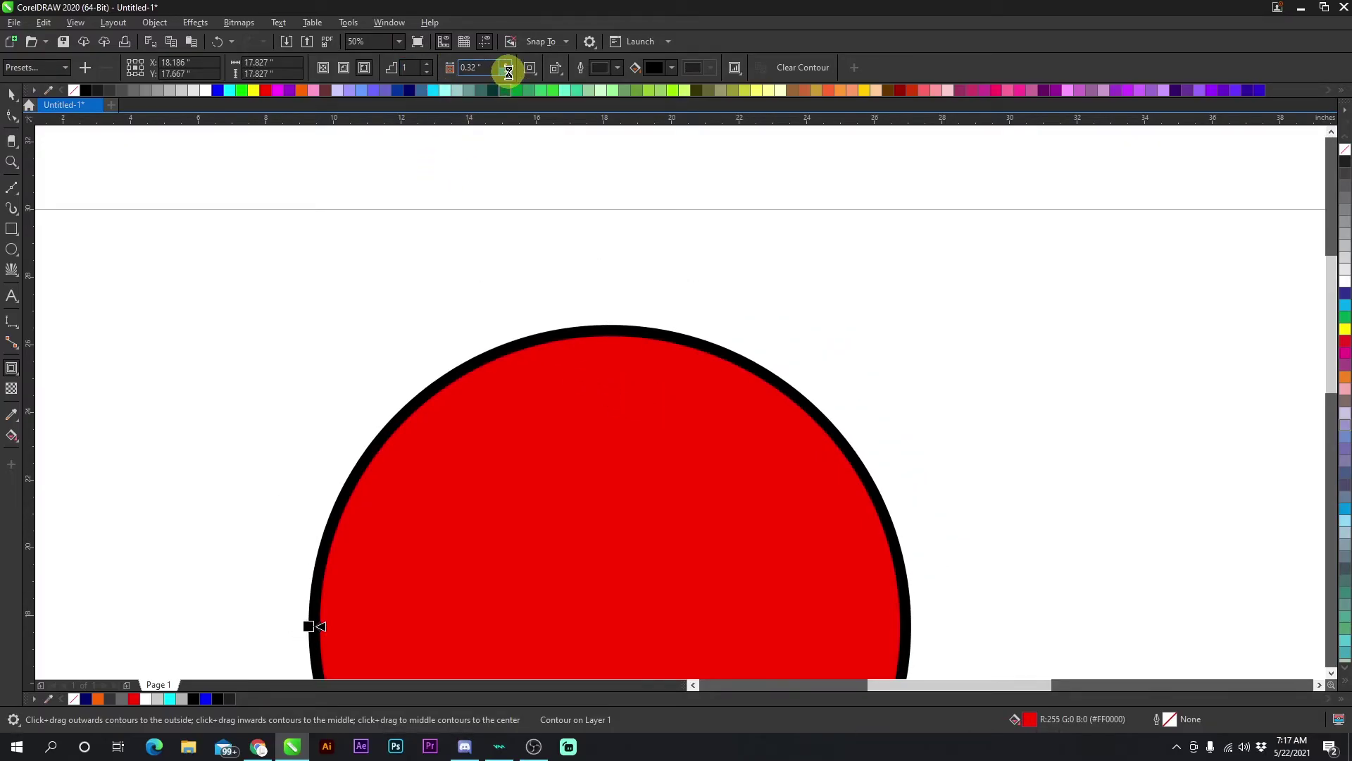
{"action": "left_click", "coordinate": [506, 72]}
Break the contour apart from the circle
{"action": "left_click", "coordinate": [12, 94]}
{"action": "scroll", "coordinate": [528, 334], "scroll_direction": "up", "scroll_amount": 2}
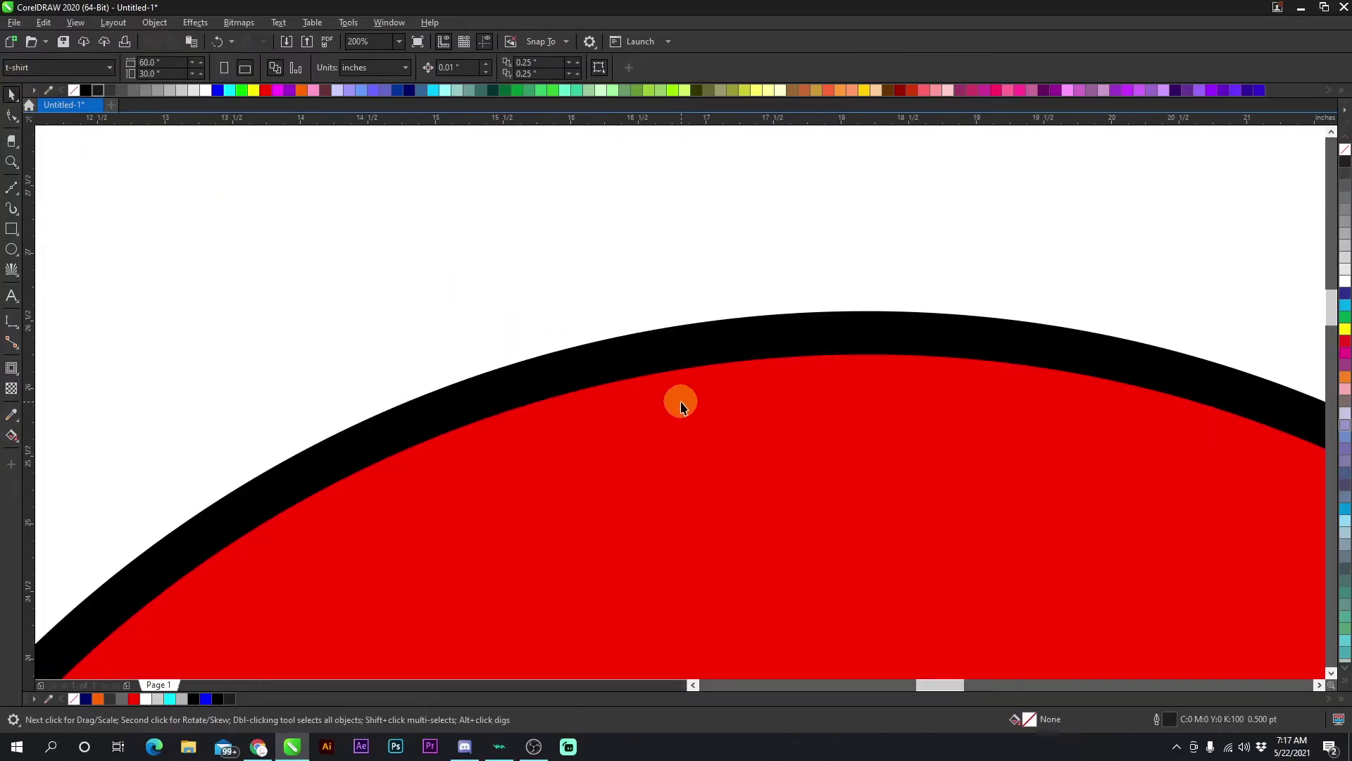
{"action": "right_click", "coordinate": [660, 343]}
{"action": "left_click", "coordinate": [718, 352]}
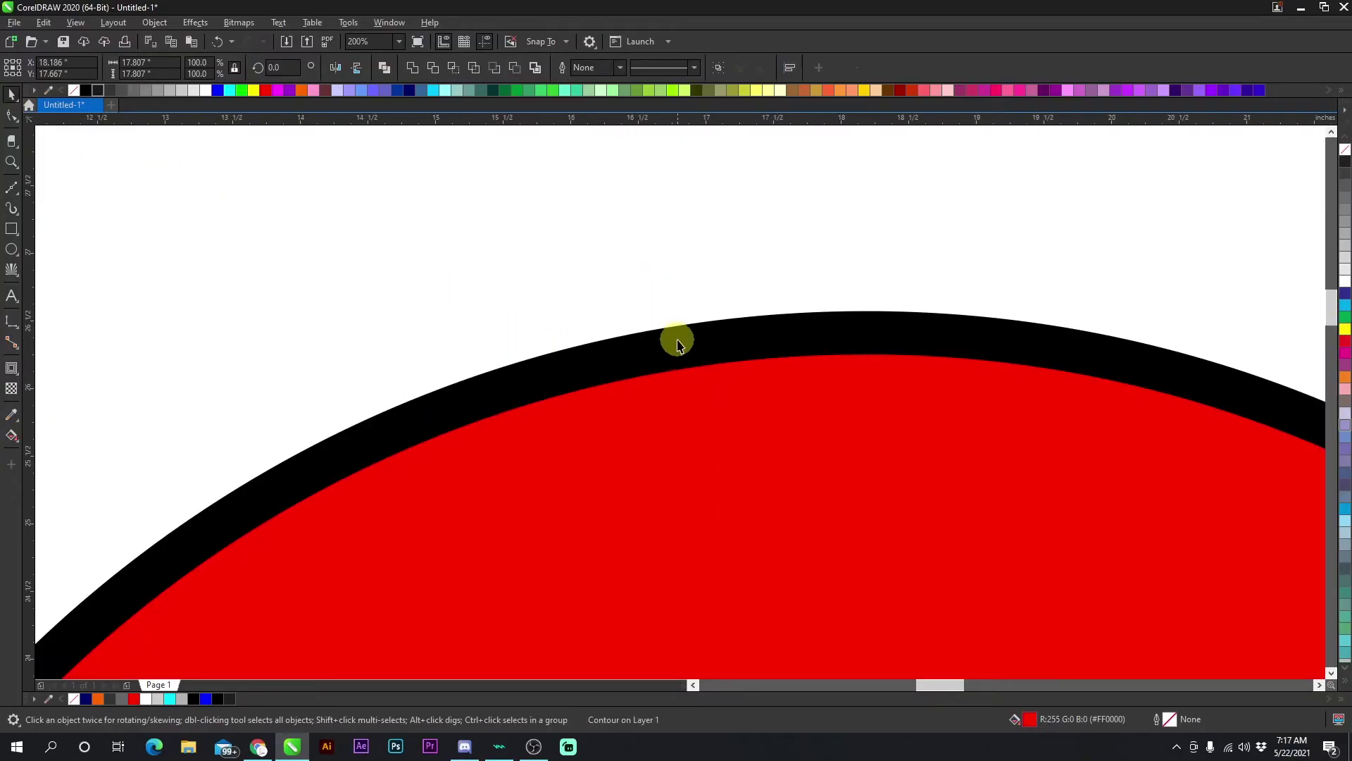
Add a new 0.35" outer contour ring coloured dark red
{"action": "left_click", "coordinate": [10, 367]}
{"action": "left_click", "coordinate": [505, 64]}
{"action": "left_click", "coordinate": [506, 63]}
{"action": "left_click", "coordinate": [506, 63]}
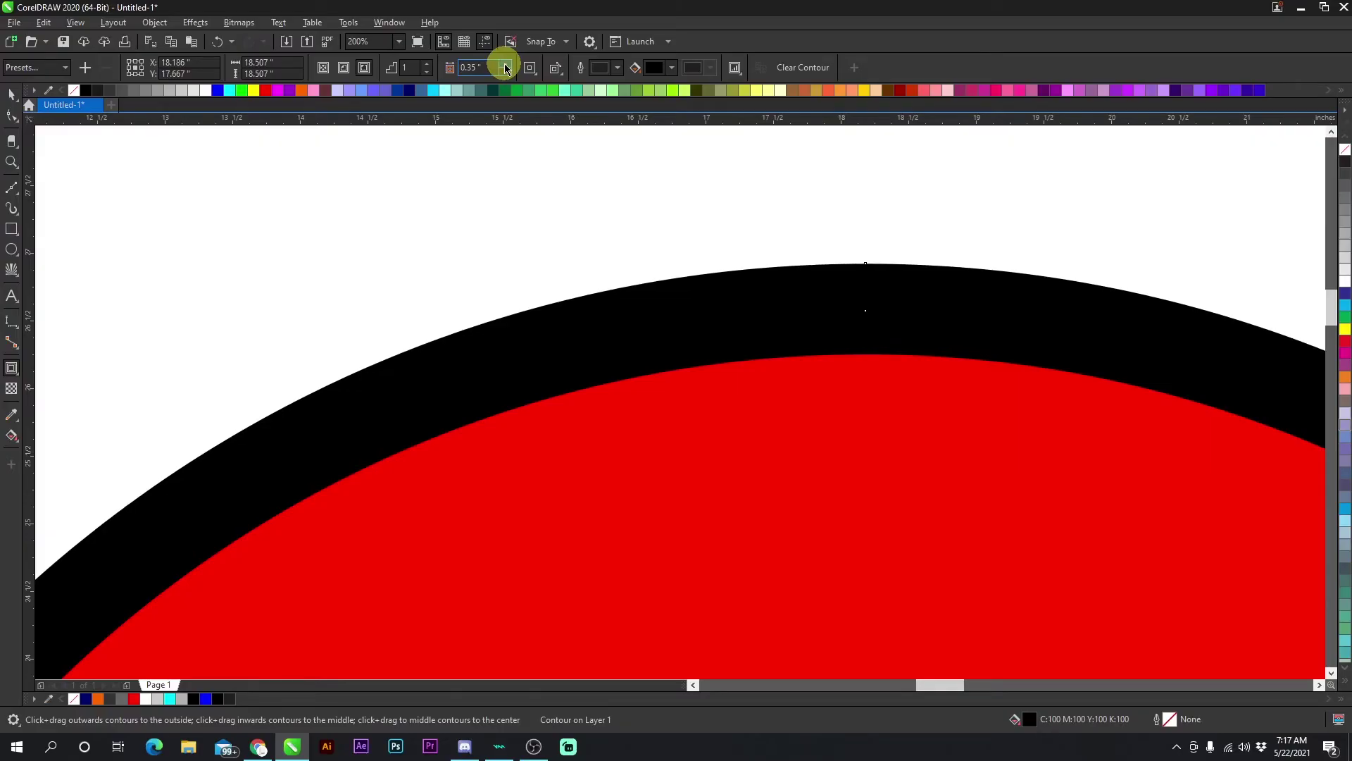
{"action": "left_click", "coordinate": [672, 67]}
{"action": "left_click", "coordinate": [703, 170]}
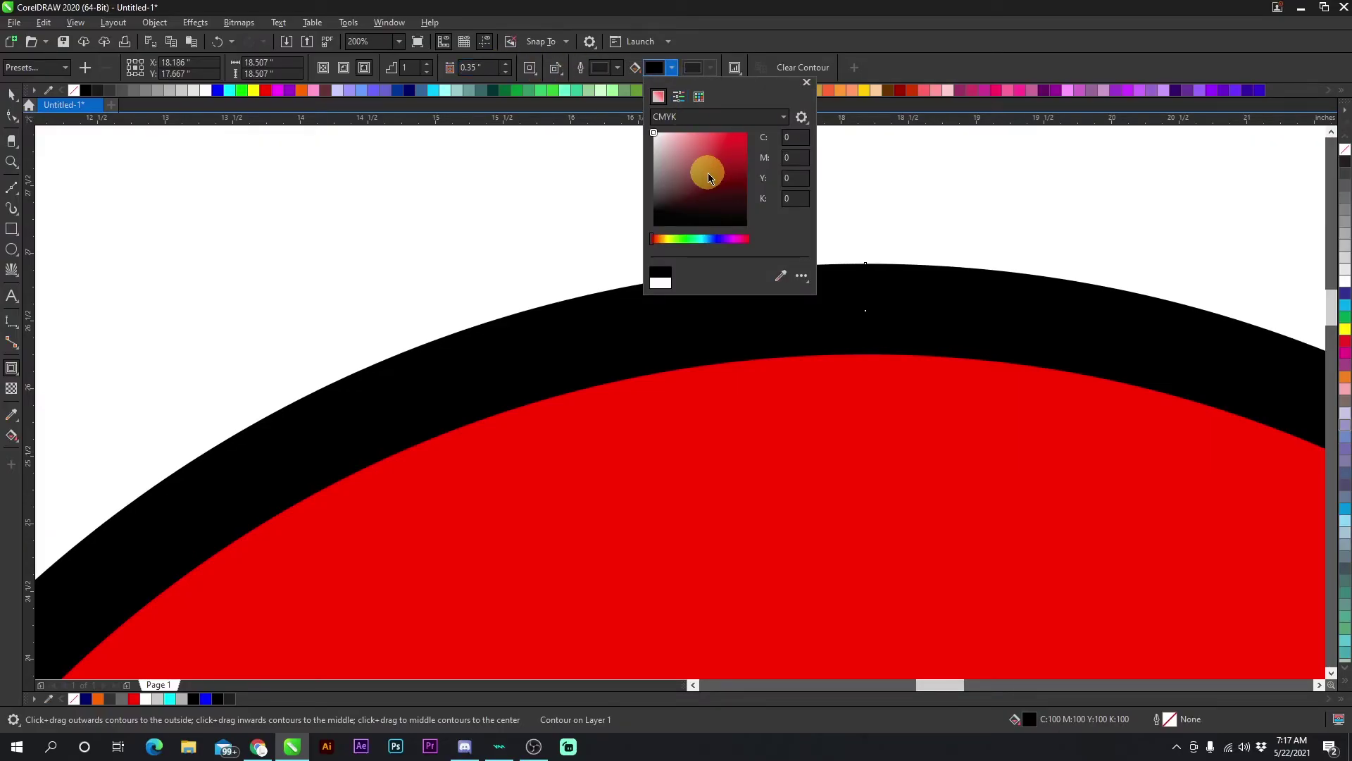
{"action": "left_click", "coordinate": [687, 189]}
{"action": "left_click", "coordinate": [806, 83]}
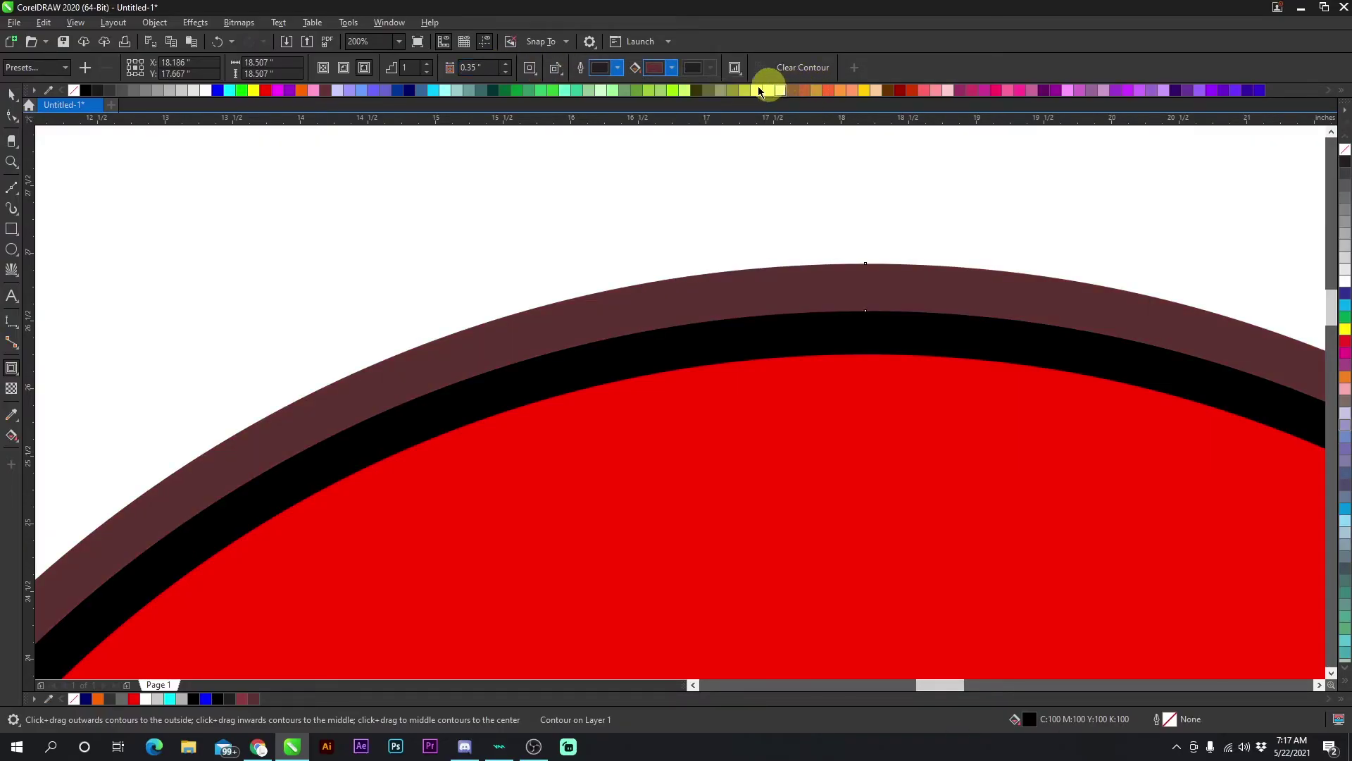
{"action": "left_click_drag", "start_coordinate": [507, 75], "coordinate": [507, 75]}
Change the outer contour colour to crimson
{"action": "left_click", "coordinate": [673, 68]}
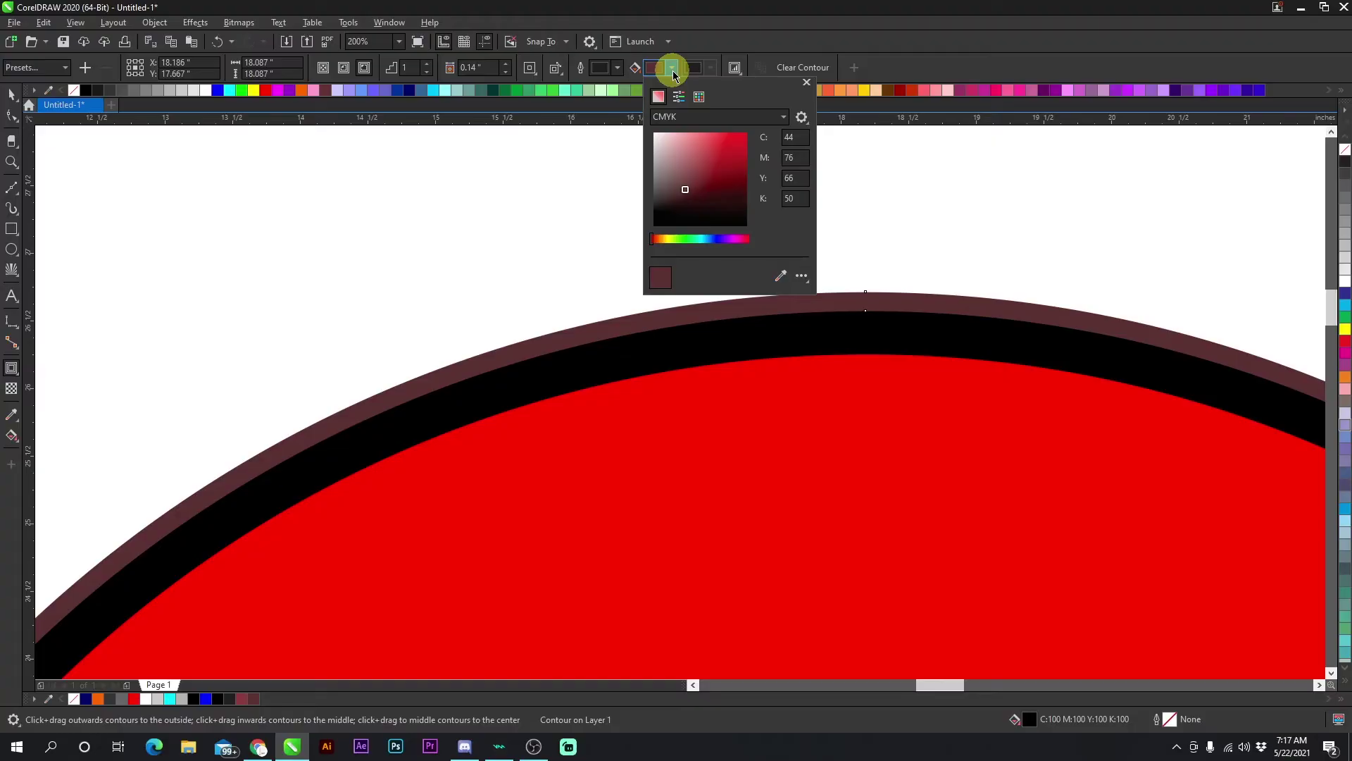
{"action": "left_click", "coordinate": [673, 68]}
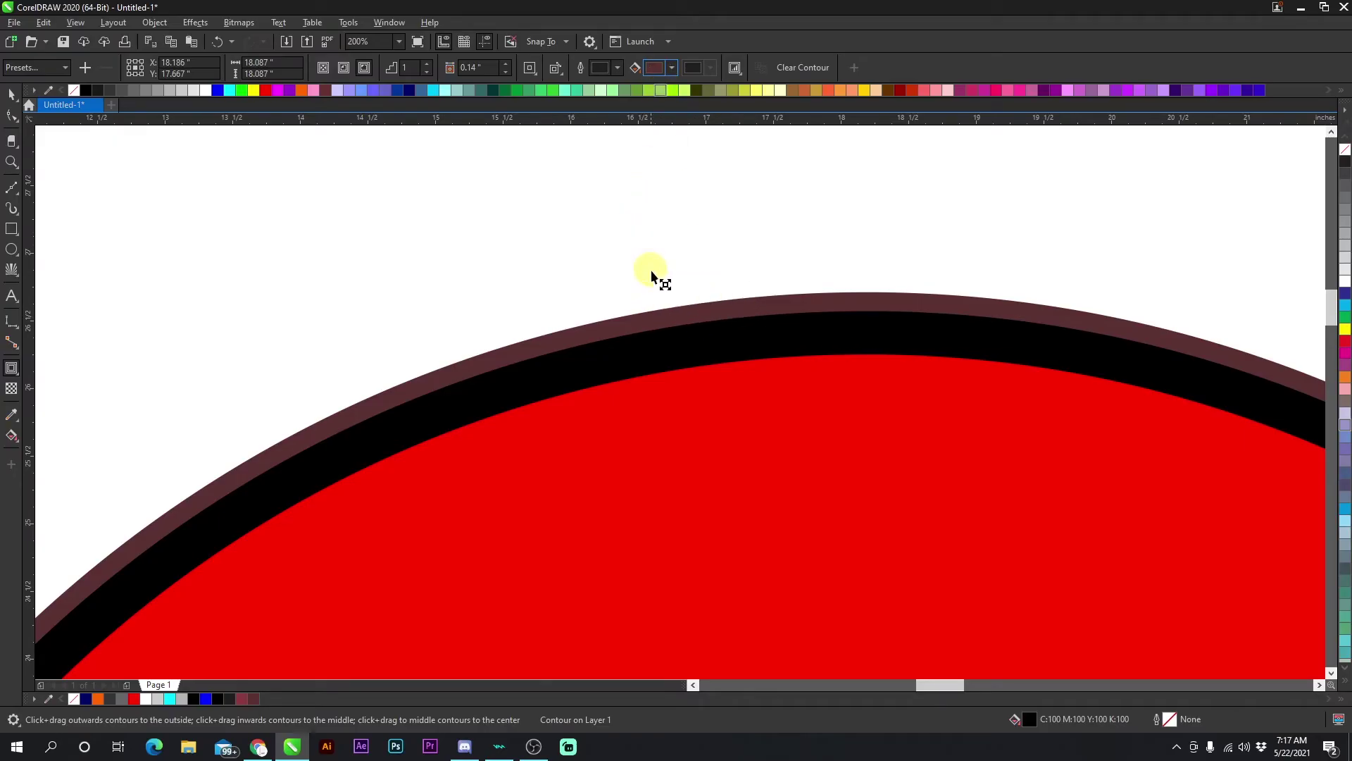
{"action": "left_click", "coordinate": [673, 68]}
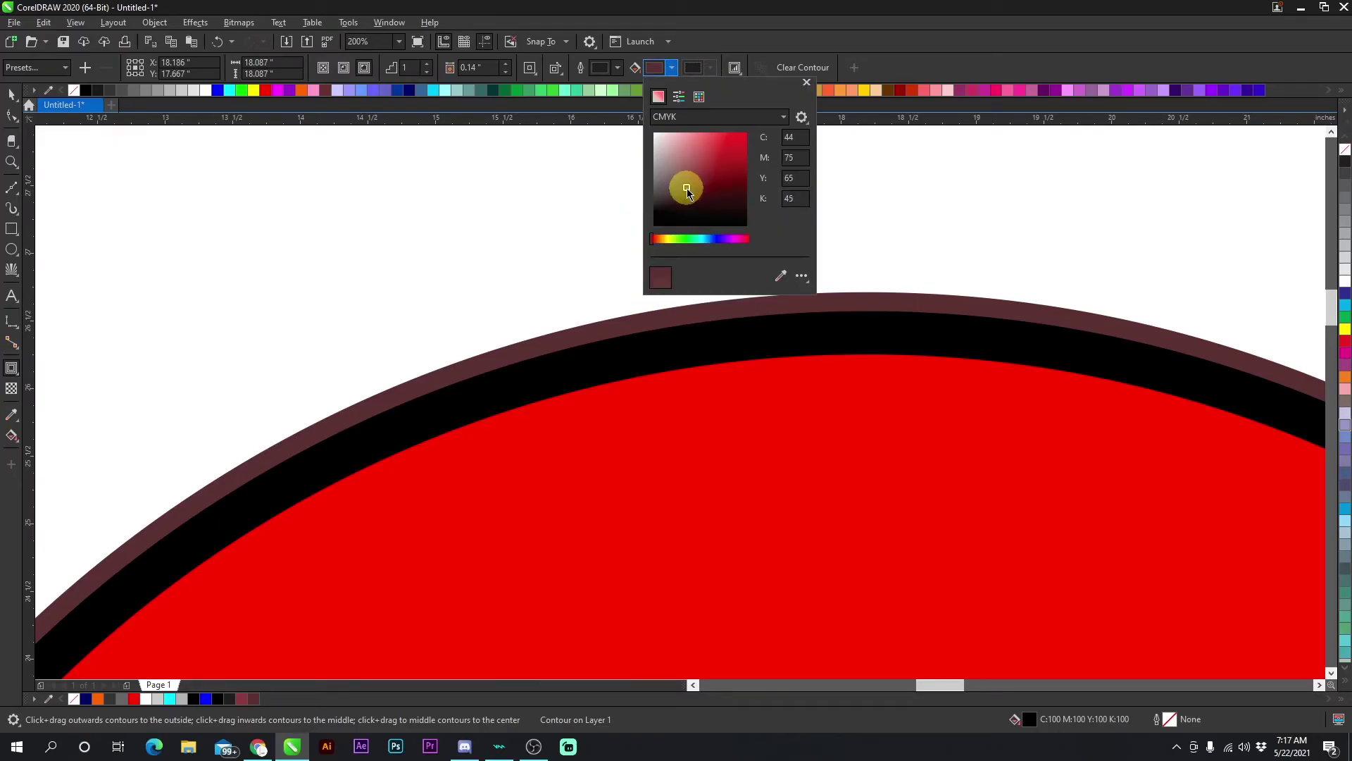
{"action": "mouse_move", "coordinate": [687, 188]}
{"action": "left_mouse_down"}
{"action": "mouse_move", "coordinate": [666, 159]}
{"action": "mouse_move", "coordinate": [679, 197]}
{"action": "left_mouse_up"}
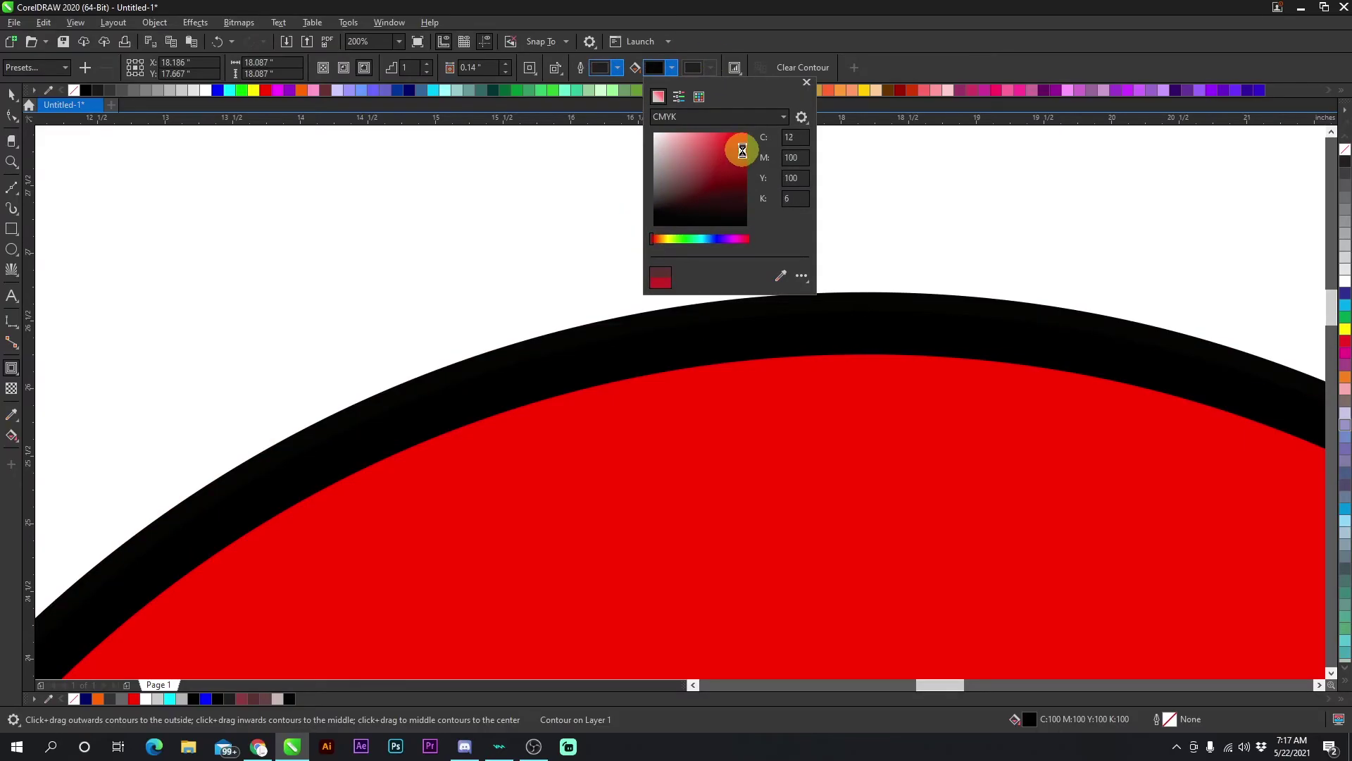
{"action": "left_click", "coordinate": [806, 83]}
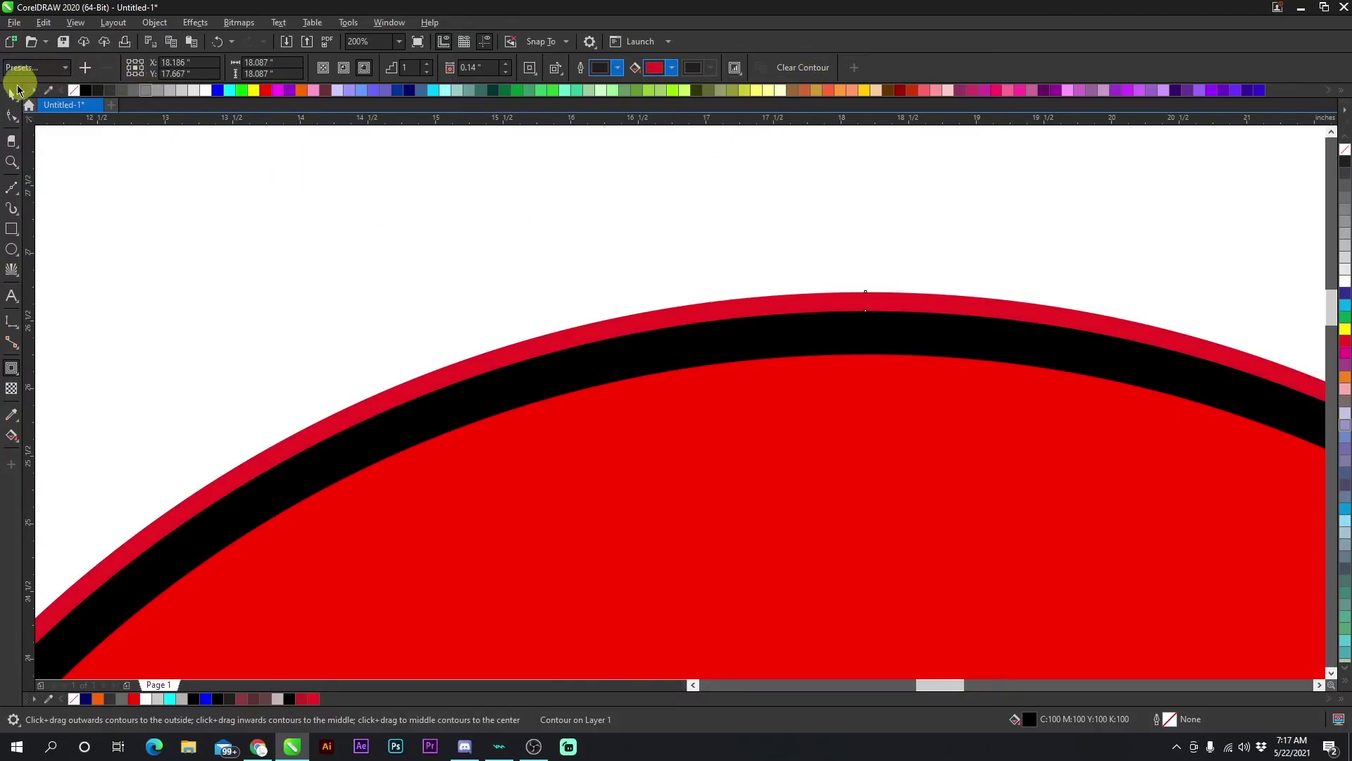
Break the contour off the circle and colour the separated band green
{"action": "scroll", "coordinate": [680, 398], "scroll_direction": "up", "scroll_amount": 3}
{"action": "right_click", "coordinate": [746, 465]}
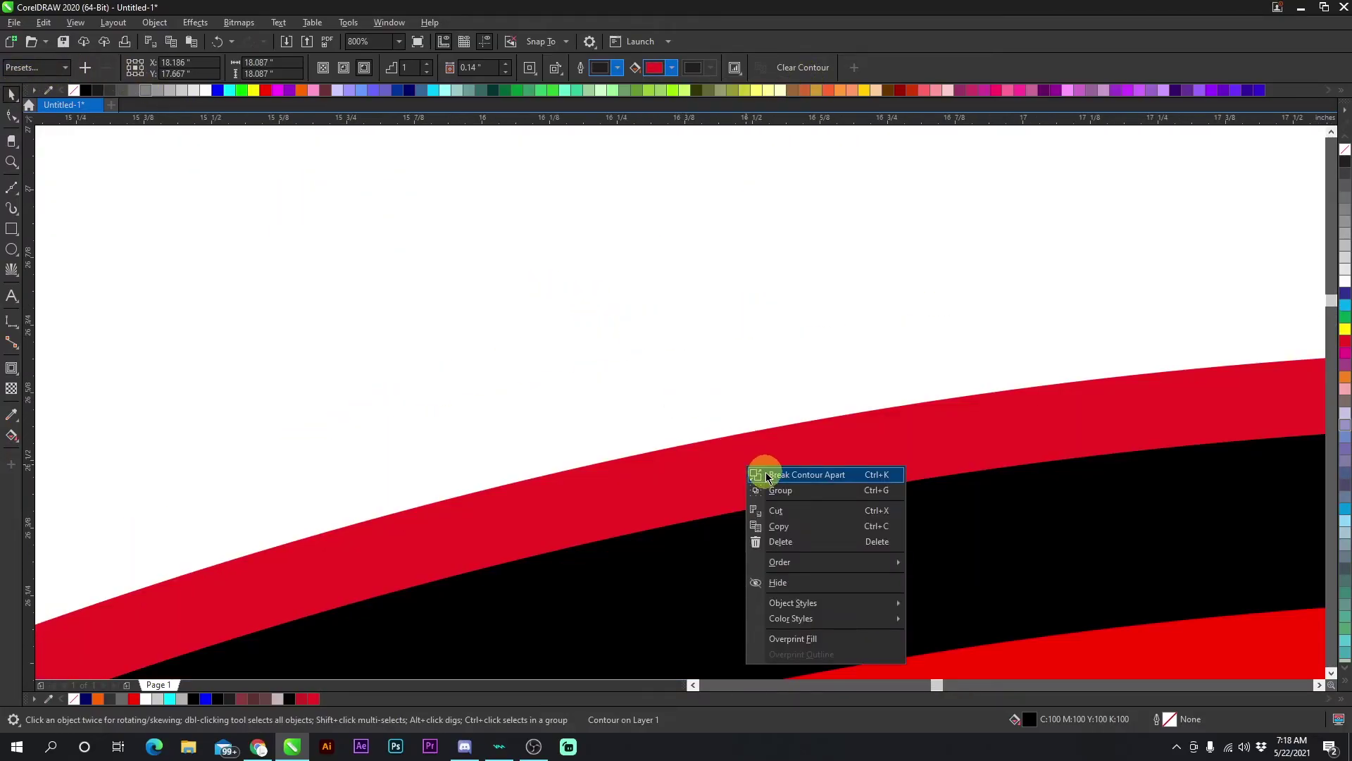
{"action": "left_click", "coordinate": [767, 477]}
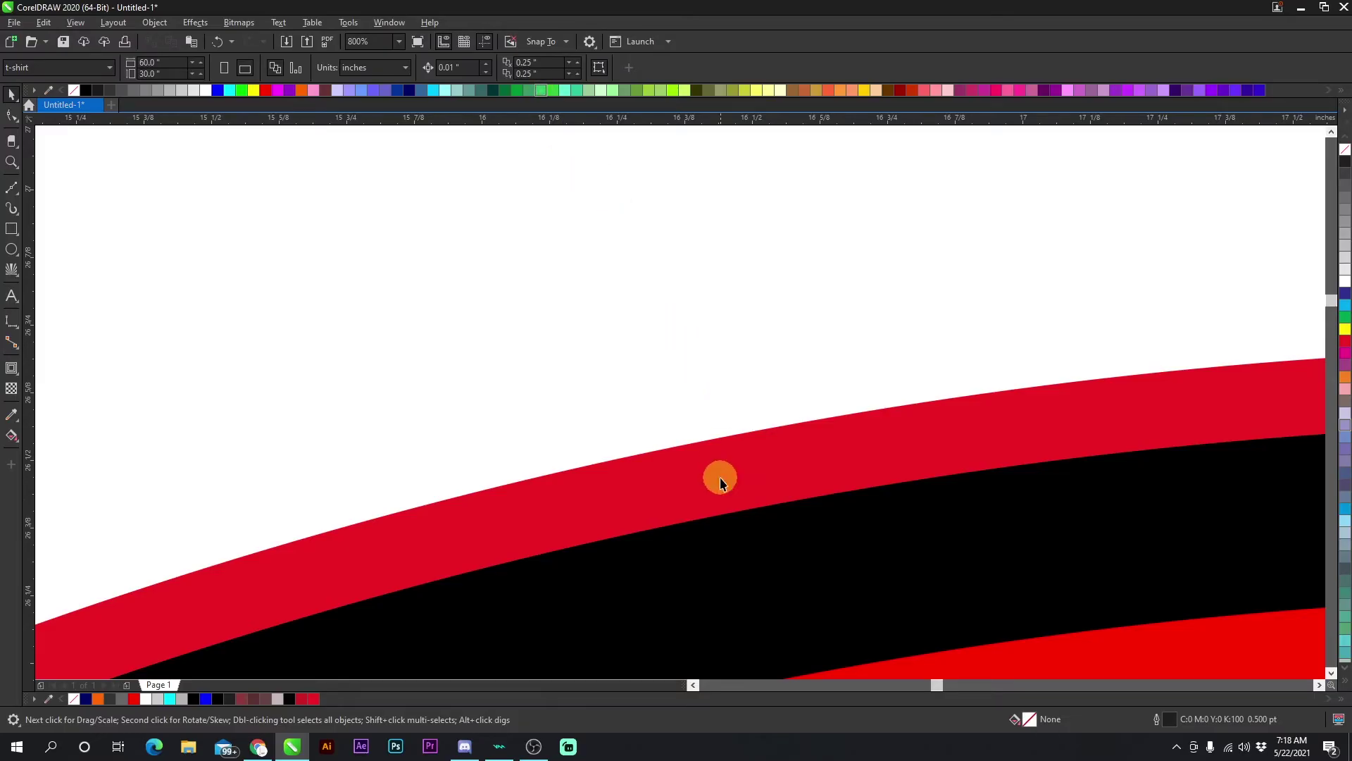
{"action": "left_click", "coordinate": [243, 89]}
{"action": "scroll", "coordinate": [697, 363], "scroll_direction": "down", "scroll_amount": 10}
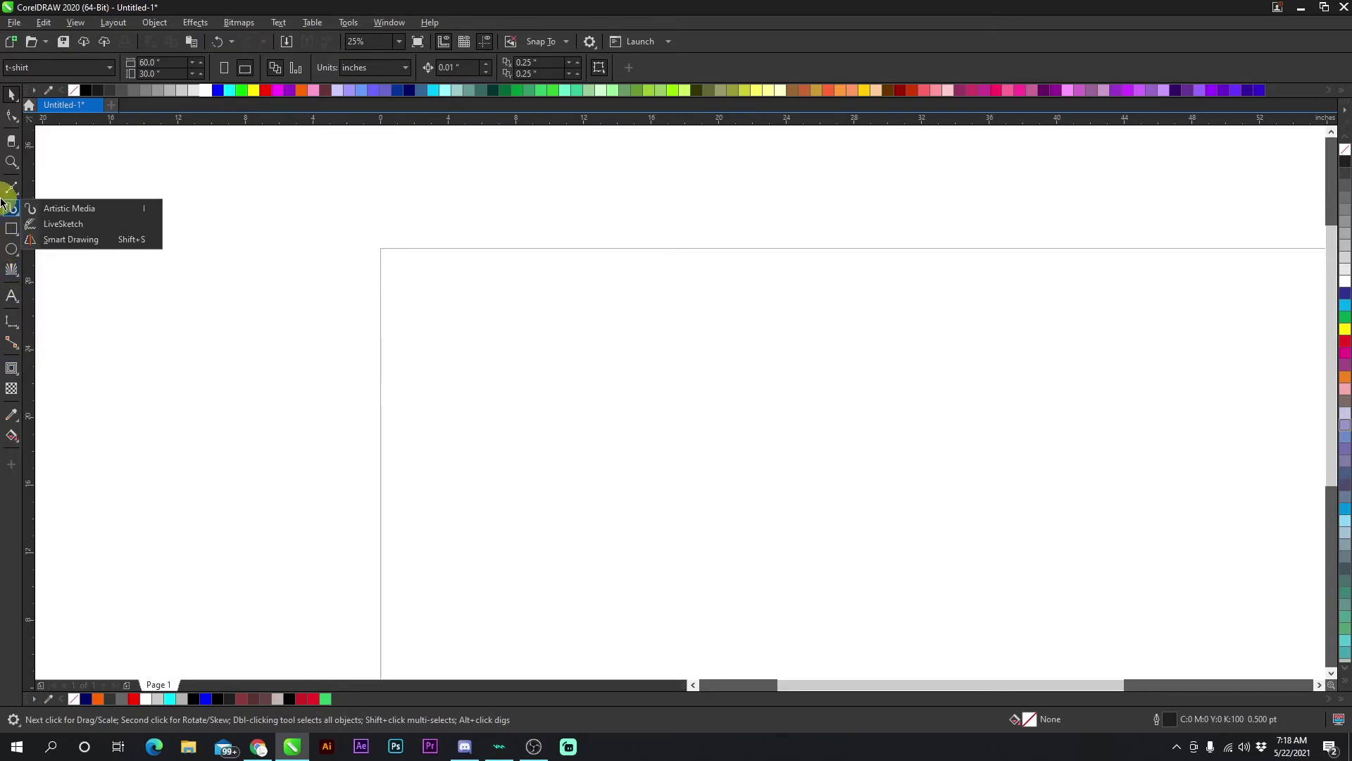
Add the text ASTROS, enlarge it and move it right and down on the page
{"action": "left_click", "coordinate": [15, 302]}
{"action": "left_click", "coordinate": [441, 396]}
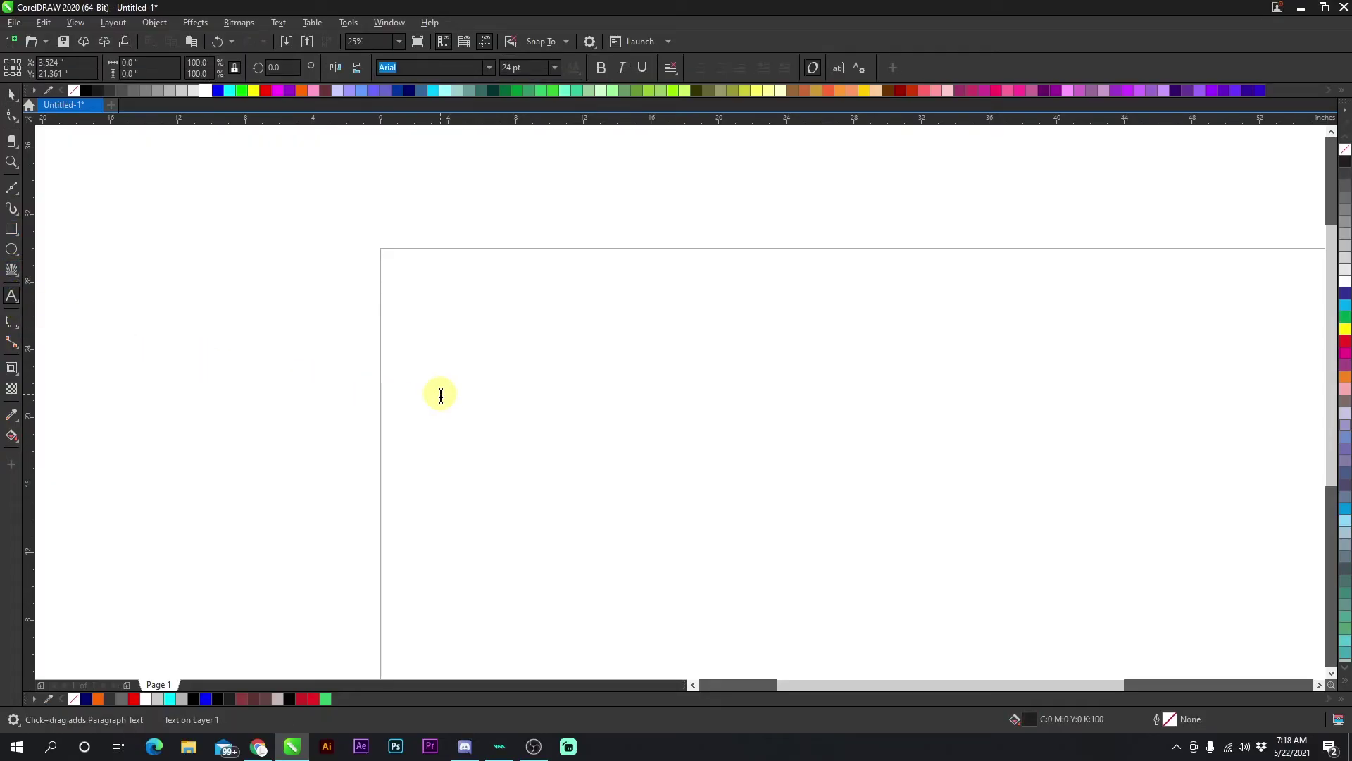
{"action": "left_click_drag", "start_coordinate": [465, 389], "coordinate": [834, 306]}
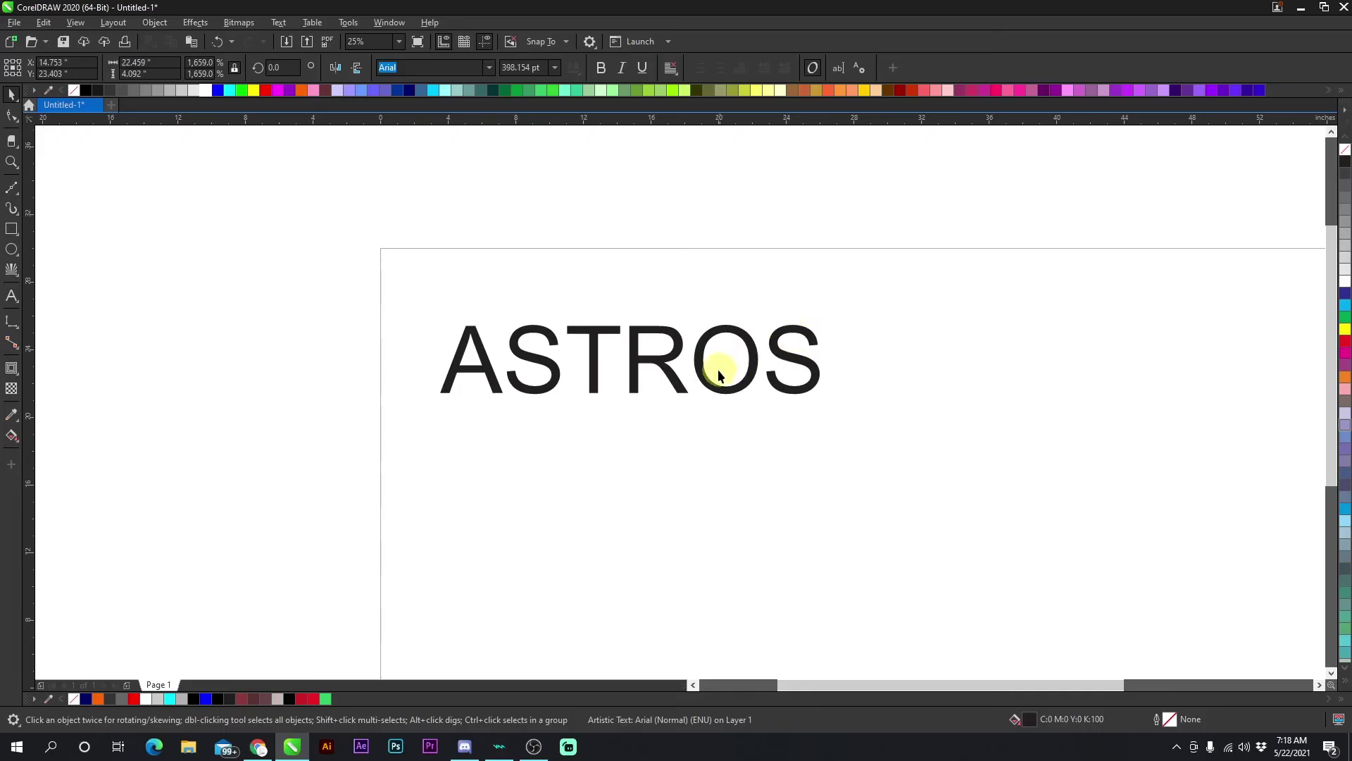
{"action": "left_click_drag", "start_coordinate": [698, 369], "coordinate": [752, 400]}
{"action": "scroll", "coordinate": [752, 400], "scroll_direction": "down", "scroll_amount": 1}
{"action": "scroll", "coordinate": [698, 412], "scroll_direction": "up", "scroll_amount": 2}
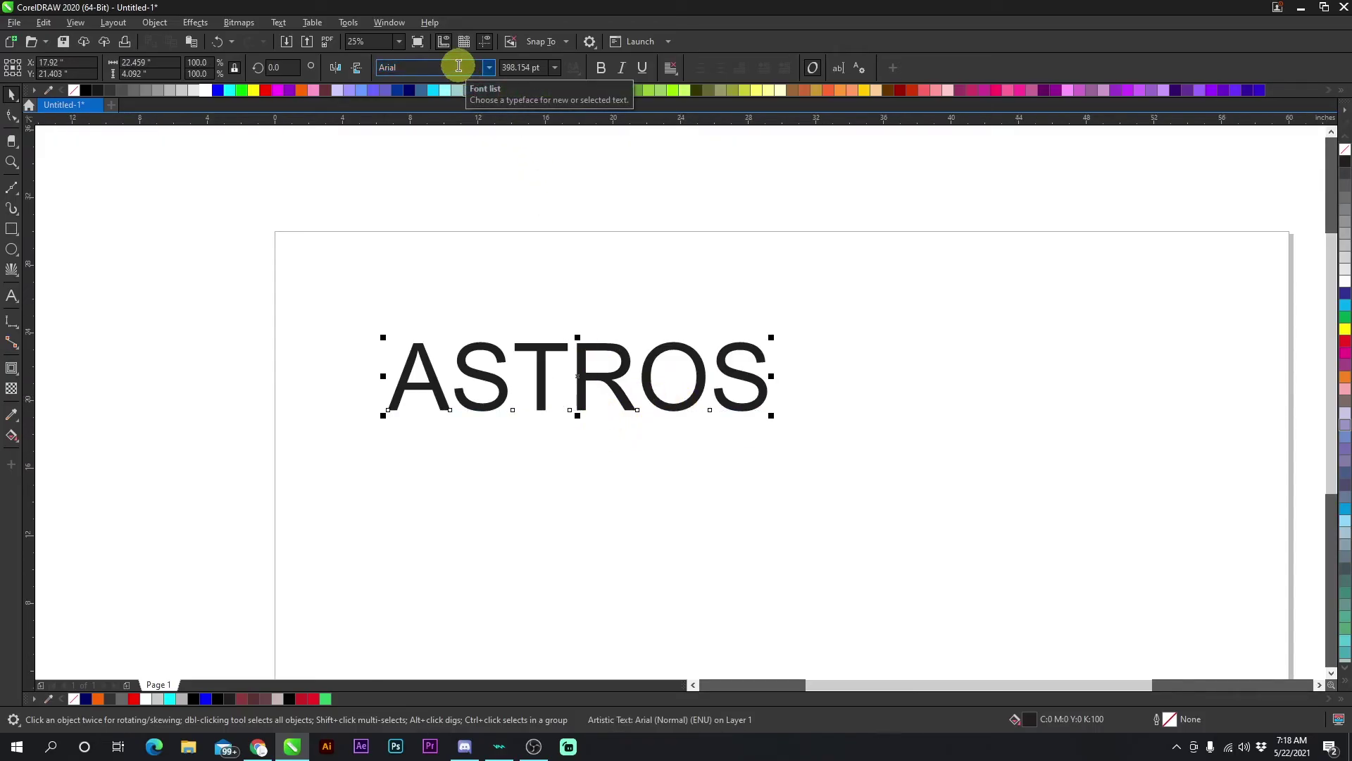
Set ASTROS in the College font
{"action": "type", "text": "Co"}
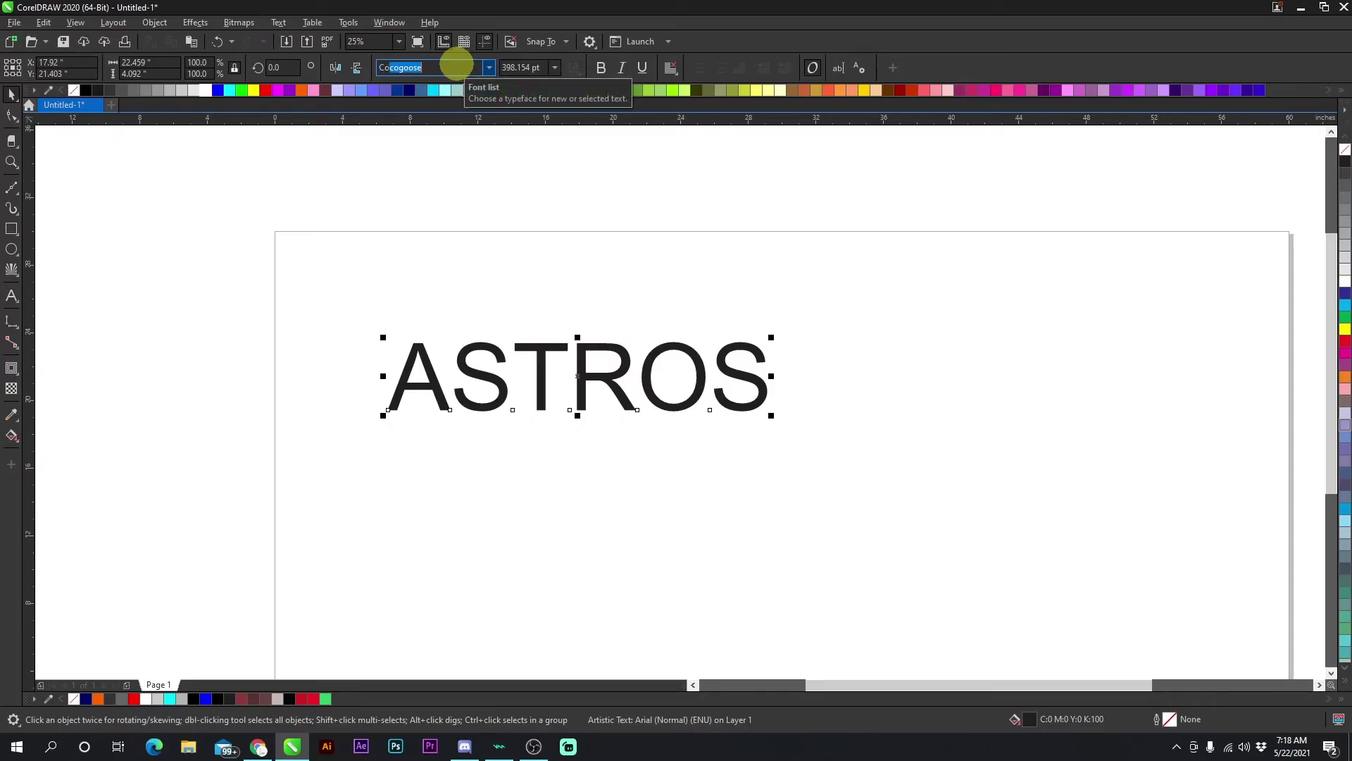
{"action": "type", "text": "llege"}
{"action": "key", "text": "Return"}
{"action": "left_click", "coordinate": [522, 302]}
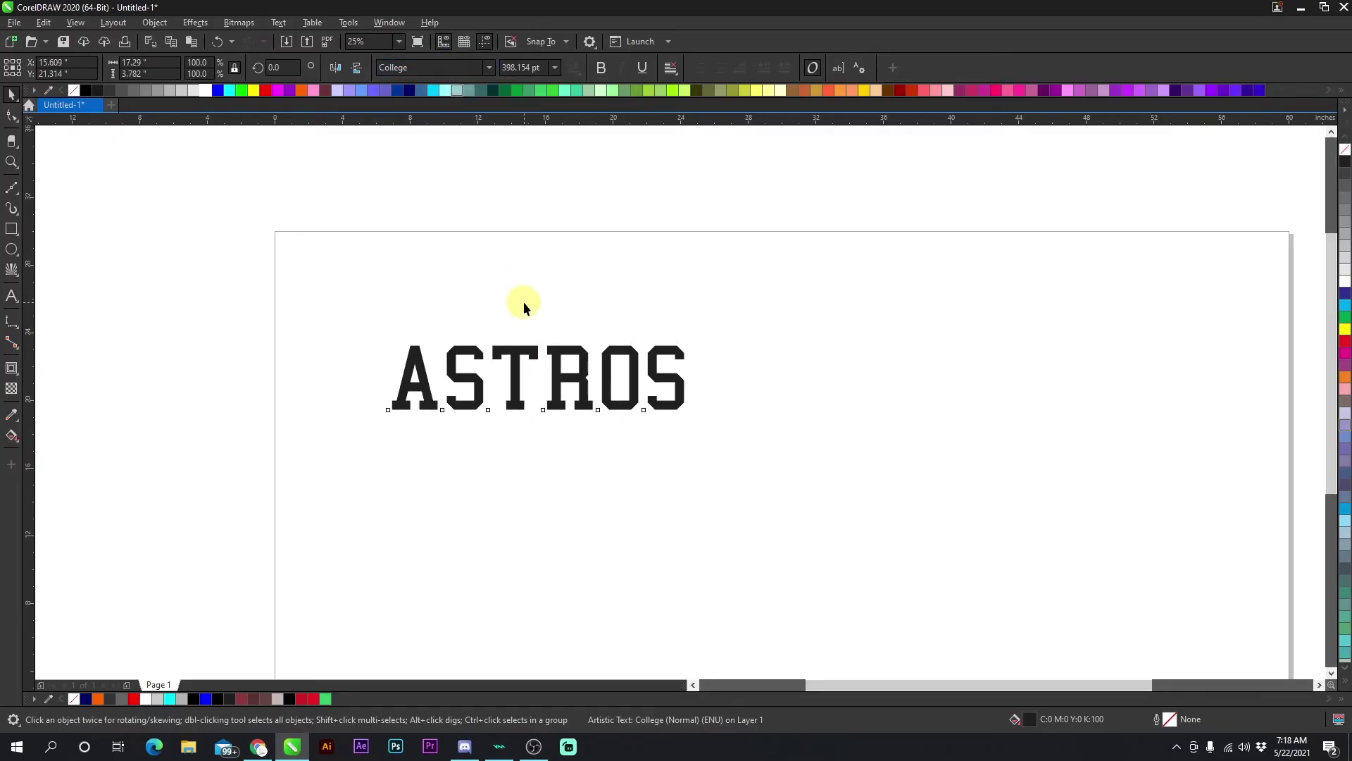
{"action": "left_click", "coordinate": [562, 369]}
{"action": "scroll", "coordinate": [562, 371], "scroll_direction": "up", "scroll_amount": 1}
{"action": "left_click", "coordinate": [12, 369]}
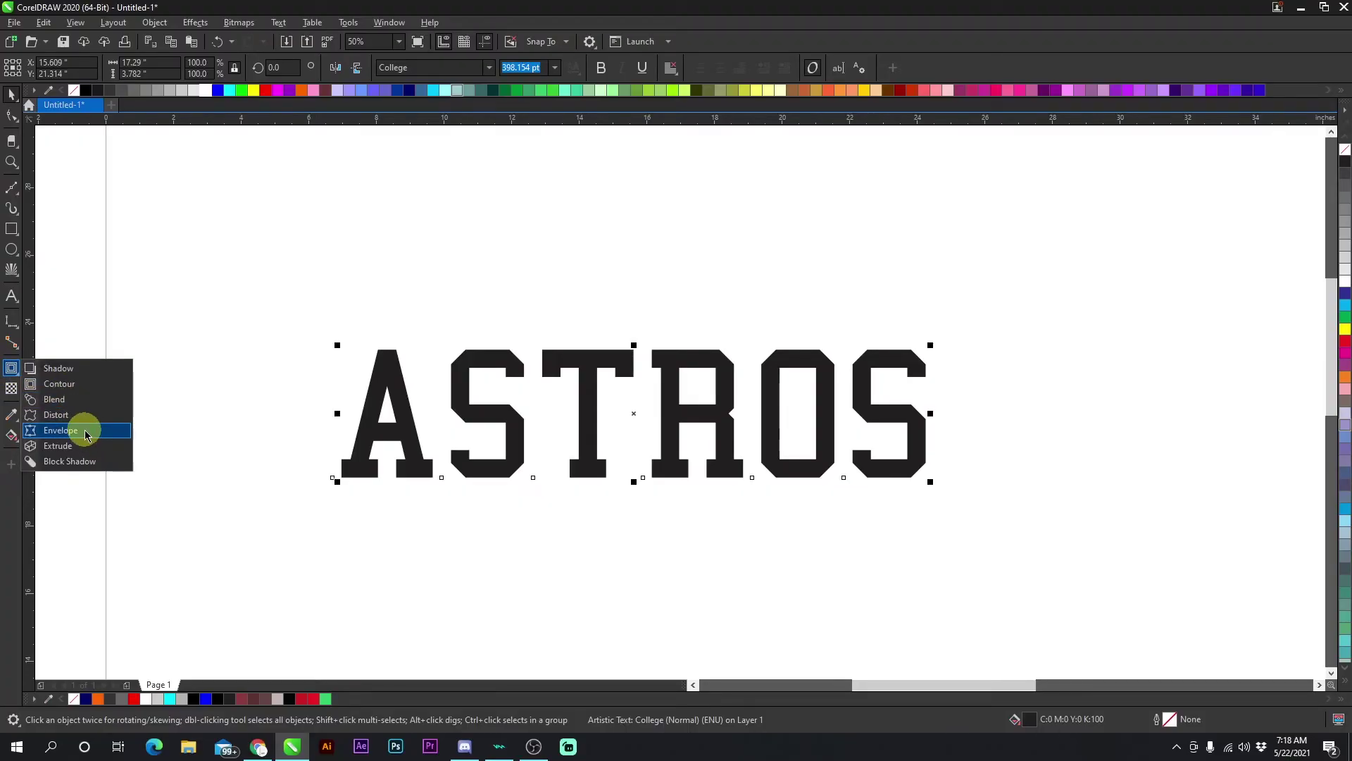
Try an envelope distortion on ASTROS, then undo it
{"action": "left_click", "coordinate": [61, 430]}
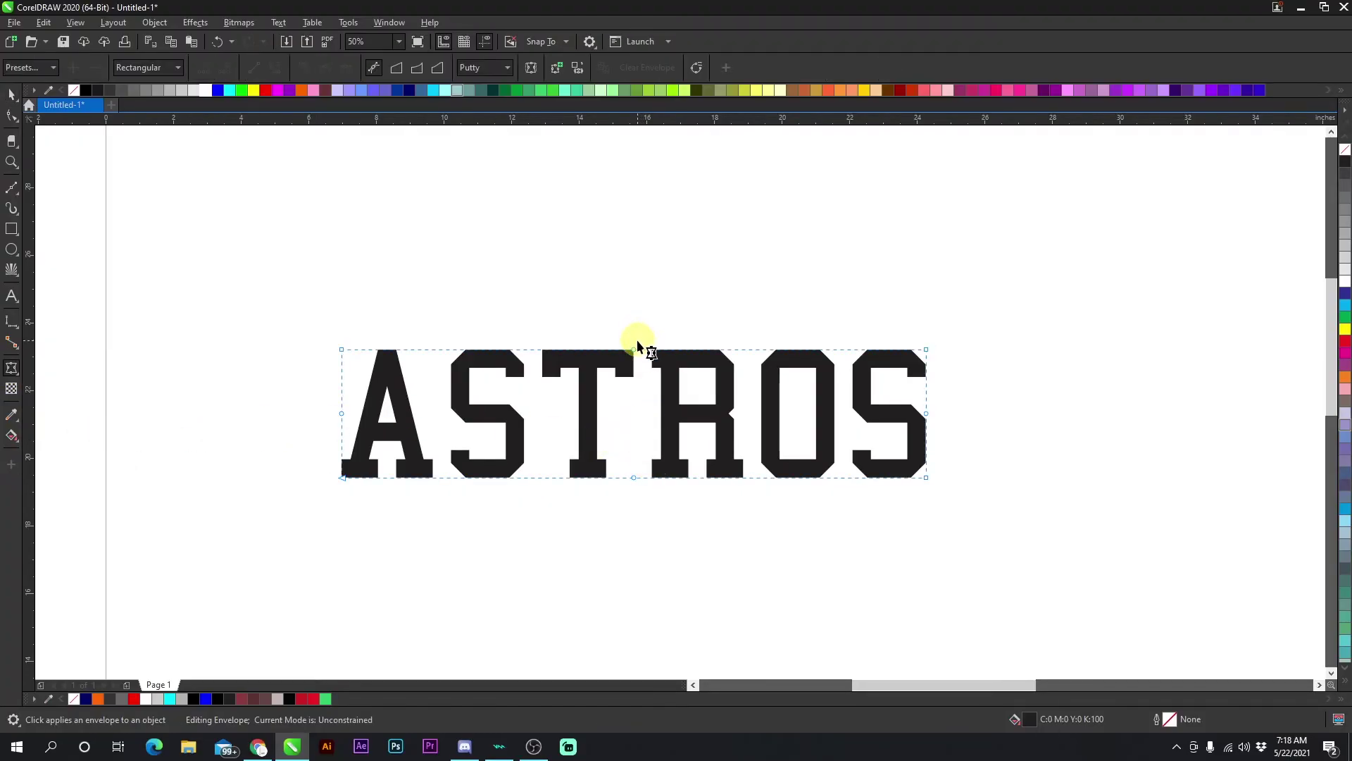
{"action": "left_click_drag", "start_coordinate": [634, 350], "coordinate": [631, 227]}
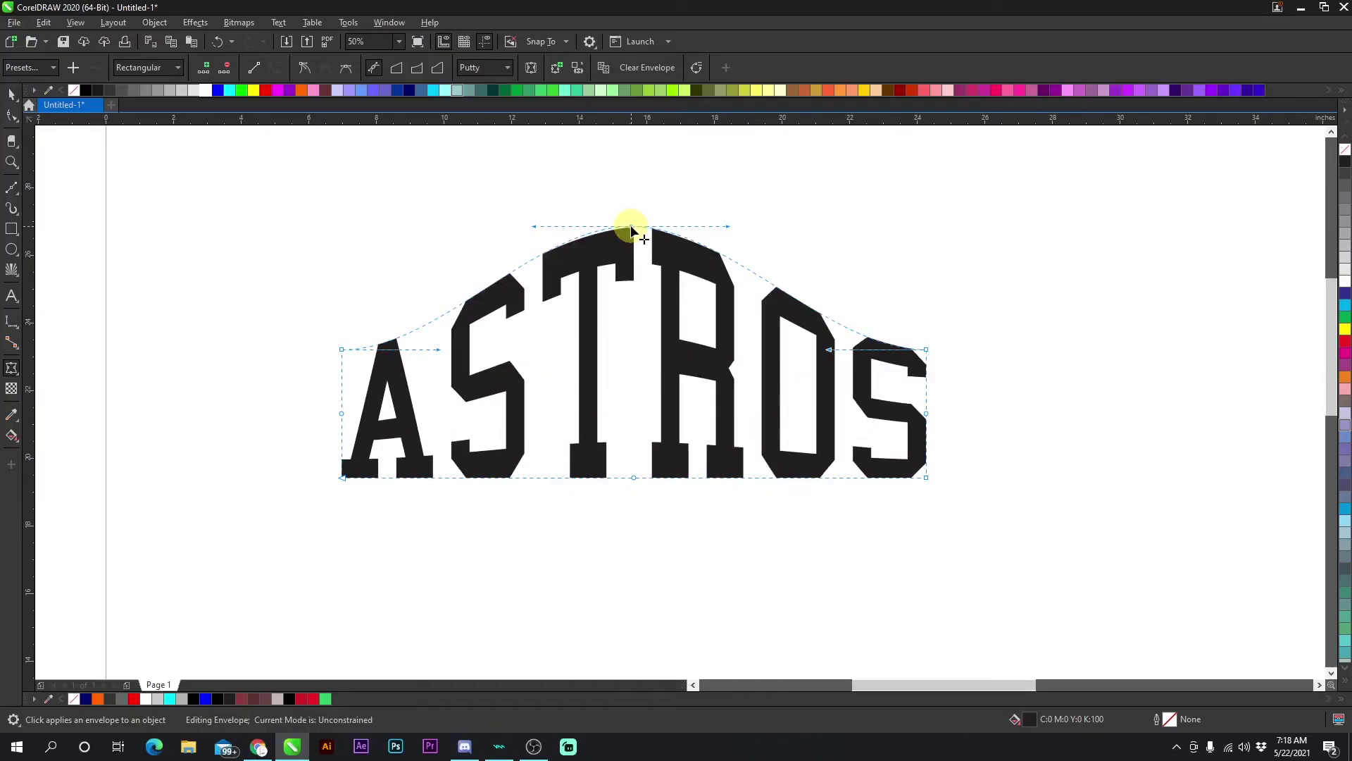
{"action": "left_click_drag", "start_coordinate": [634, 478], "coordinate": [749, 567]}
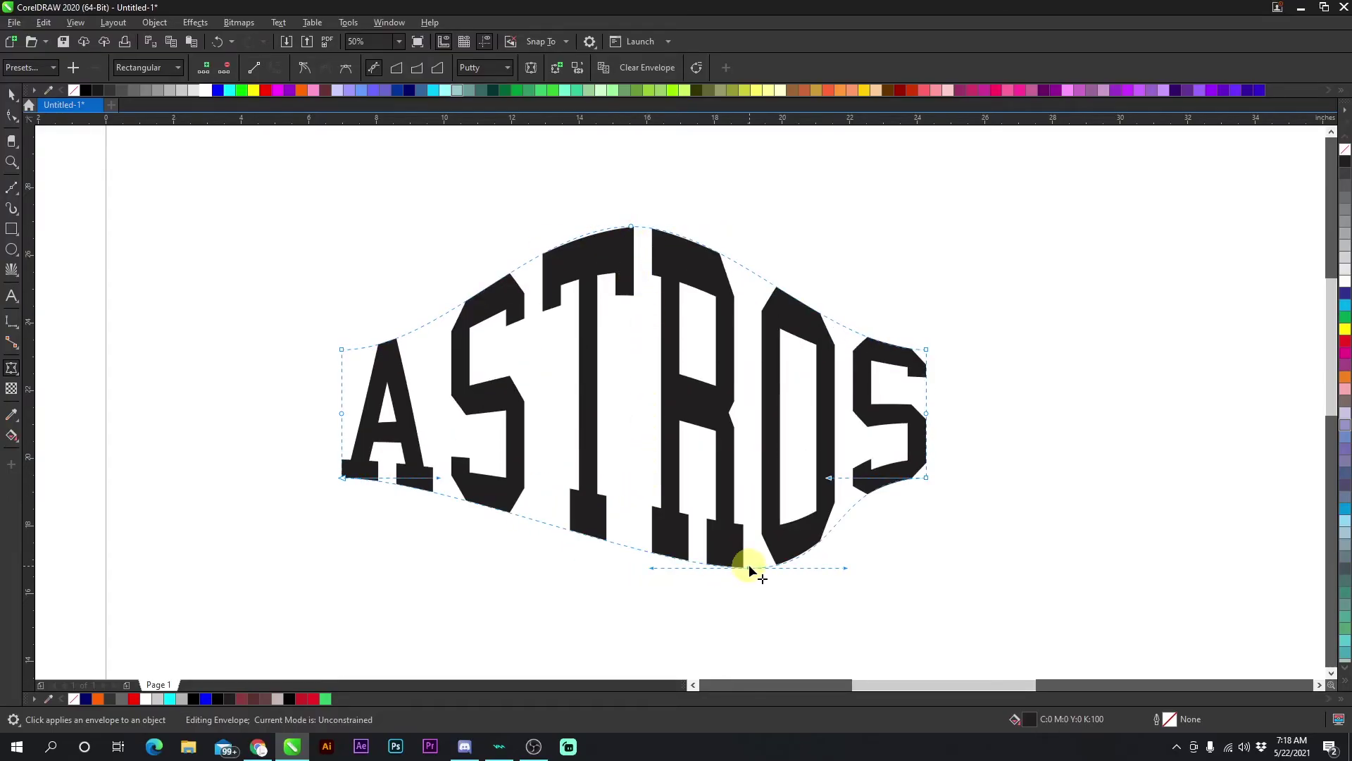
{"action": "key", "text": "ctrl+z"}
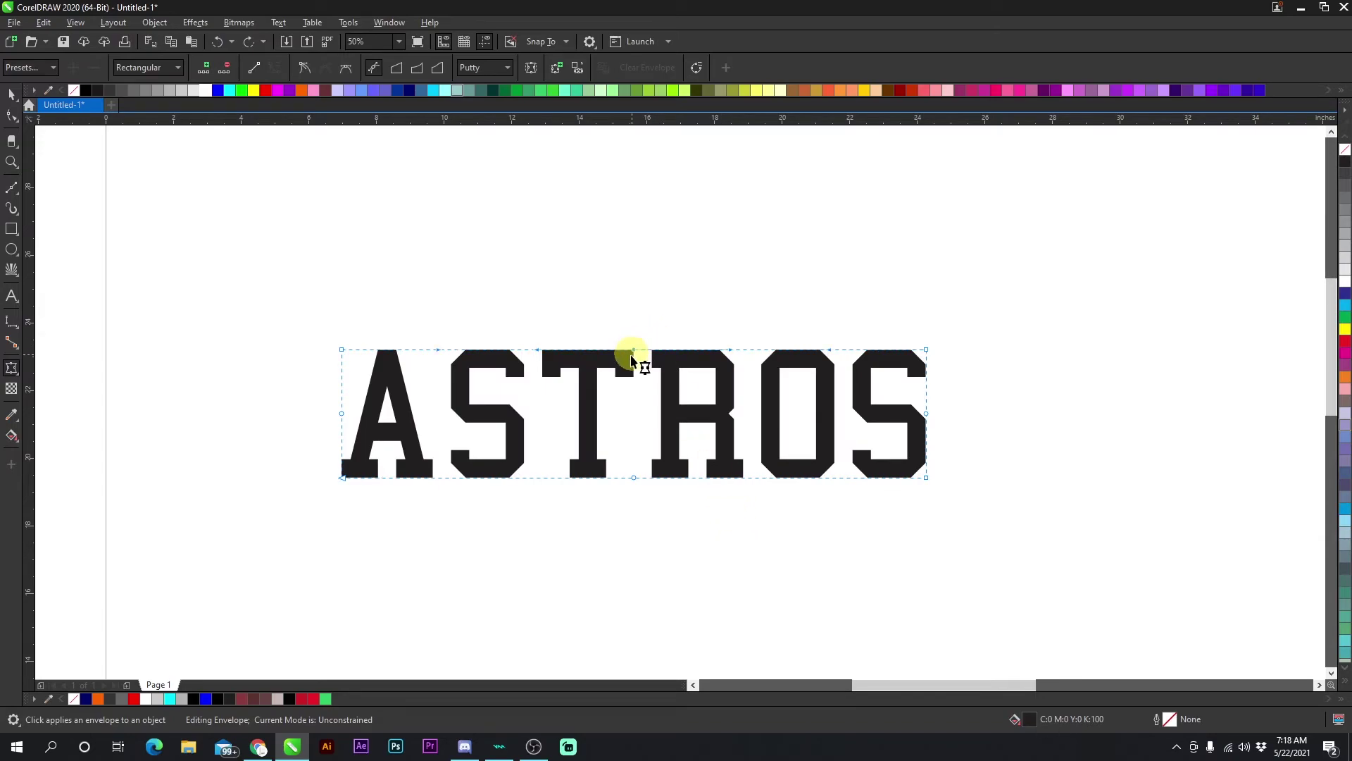
Use single-arc envelope mode to arch ASTROS's top and bottom upward
{"action": "left_click", "coordinate": [420, 75]}
{"action": "left_click", "coordinate": [631, 352]}
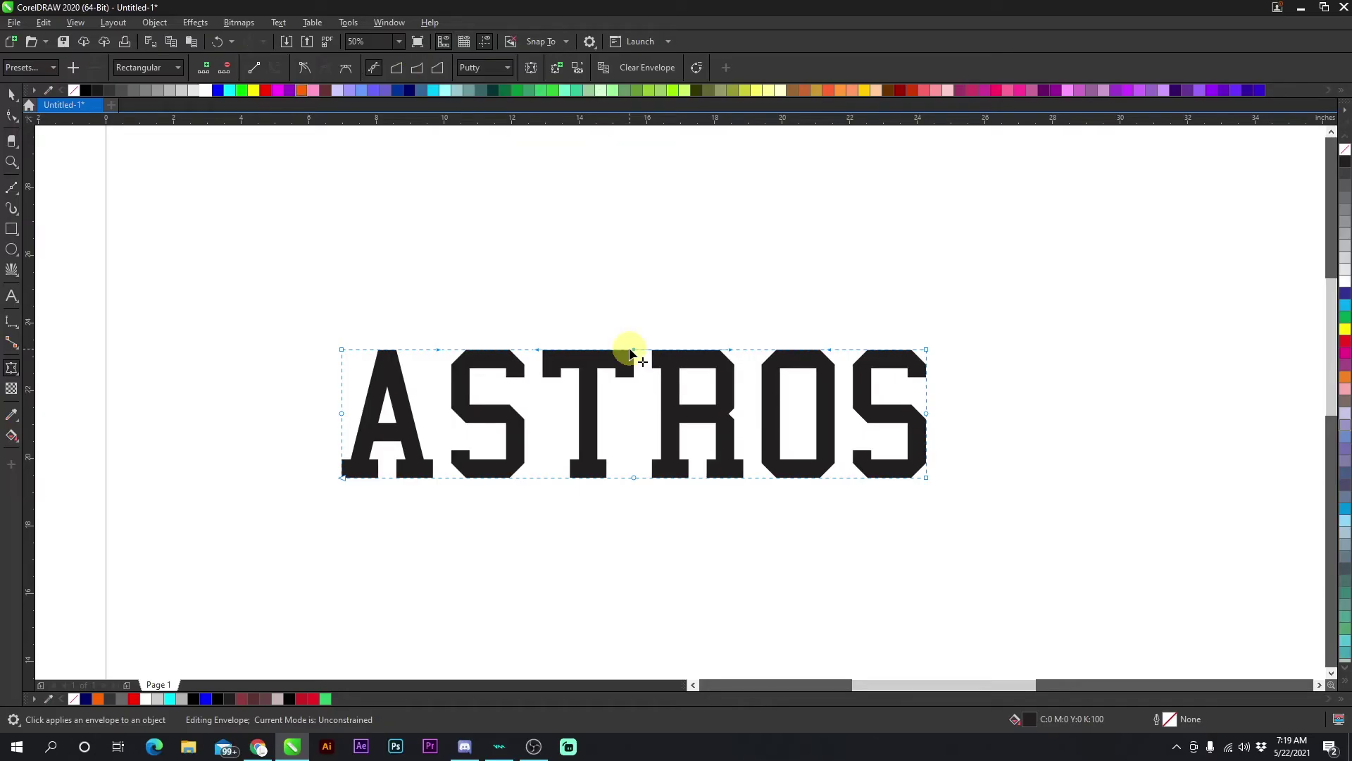
{"action": "left_click", "coordinate": [414, 69]}
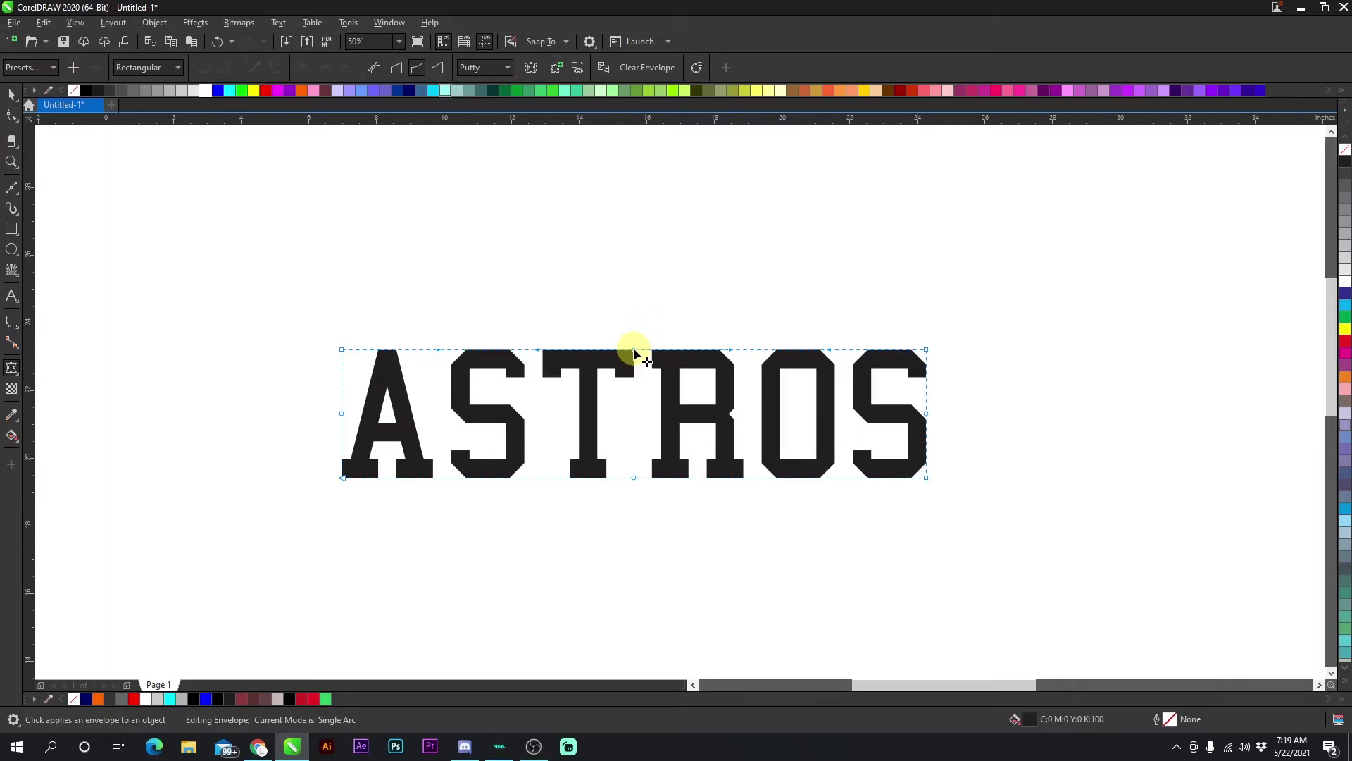
{"action": "left_click_drag", "start_coordinate": [634, 352], "coordinate": [631, 293]}
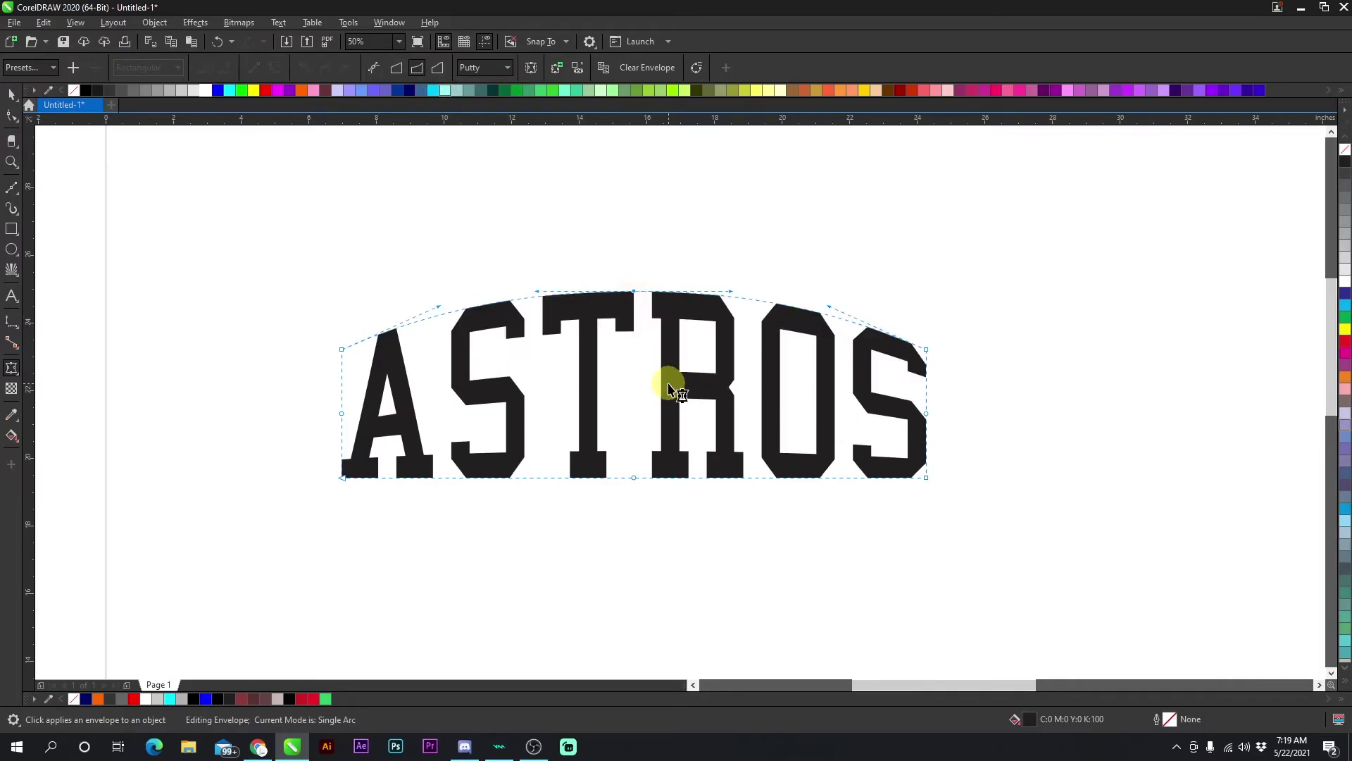
{"action": "left_click_drag", "start_coordinate": [634, 479], "coordinate": [632, 423]}
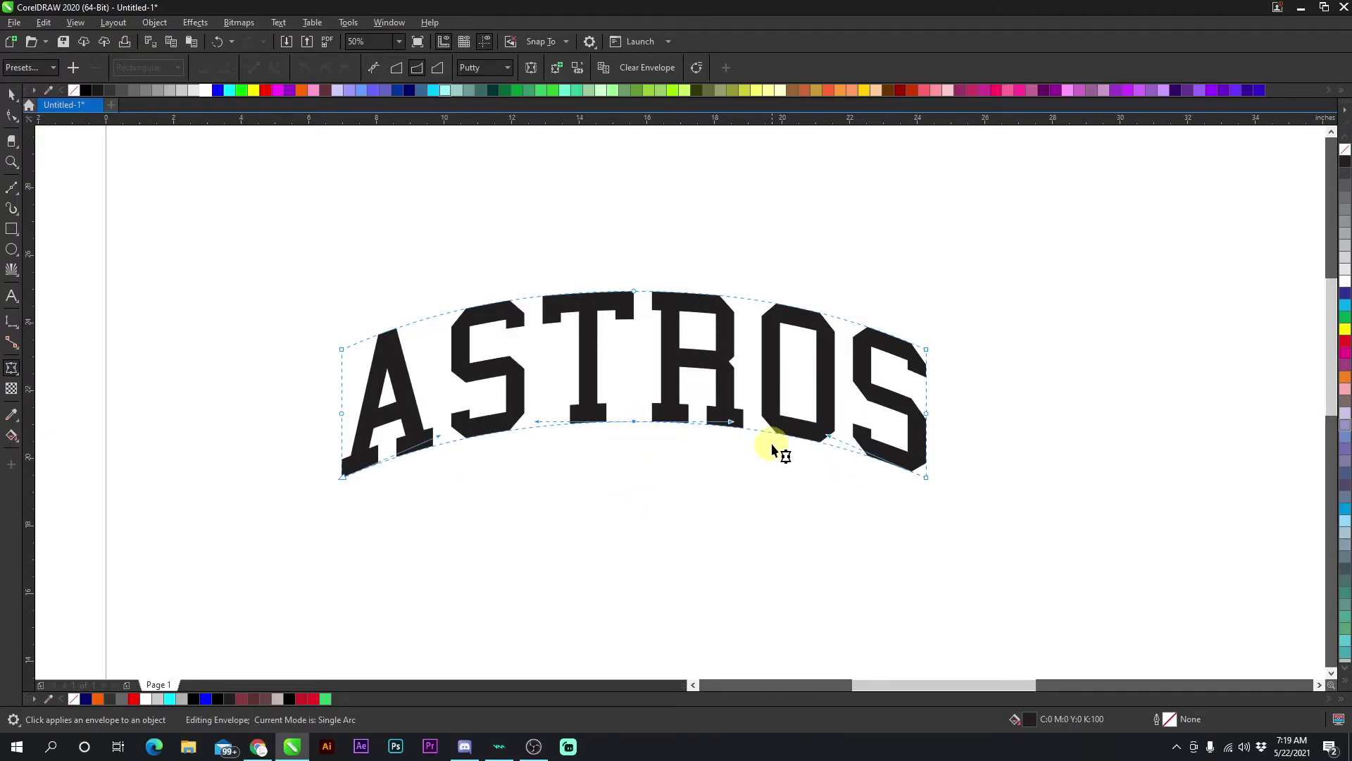
Undo the ASTROS envelope arches, then re-edit the envelope to arch the bottom upward
{"action": "left_click", "coordinate": [13, 94]}
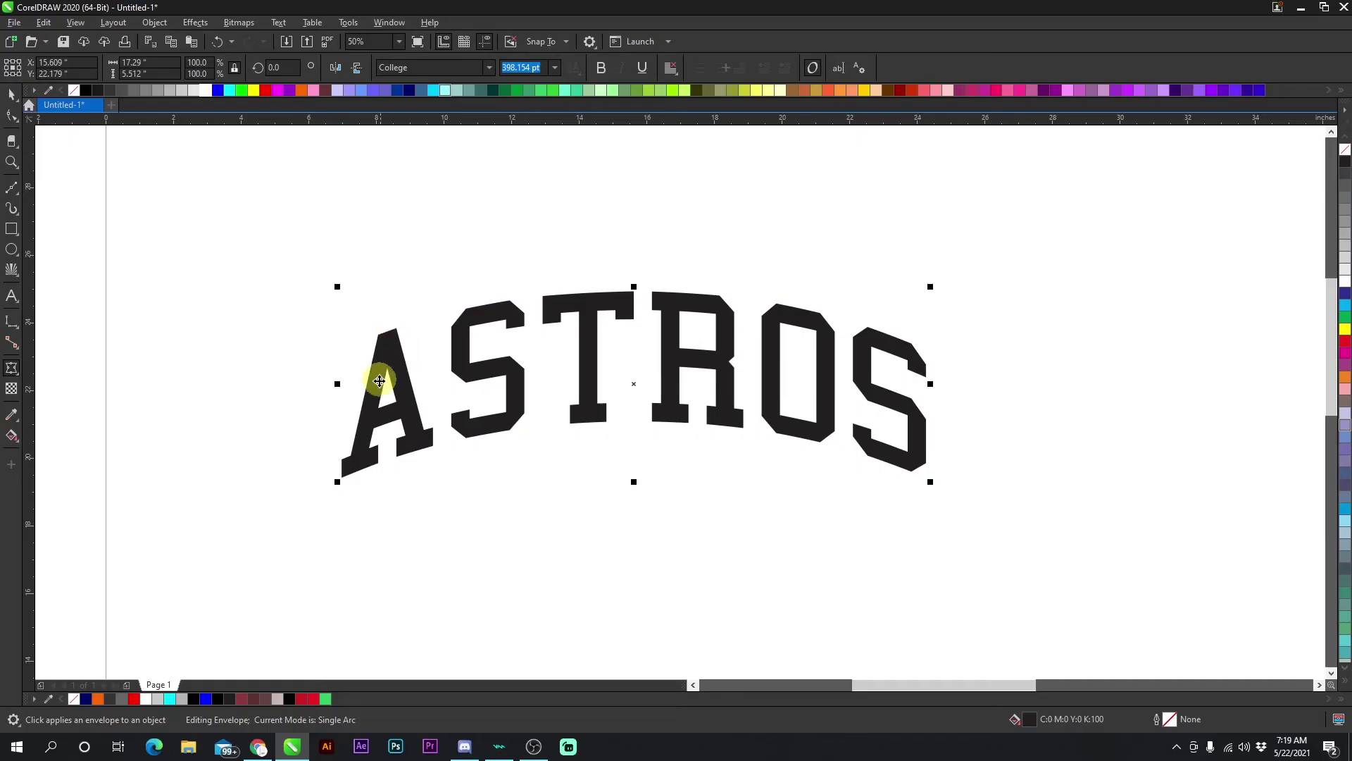
{"action": "scroll", "coordinate": [817, 365], "scroll_direction": "down", "scroll_amount": 2}
{"action": "scroll", "coordinate": [739, 416], "scroll_direction": "up", "scroll_amount": 2}
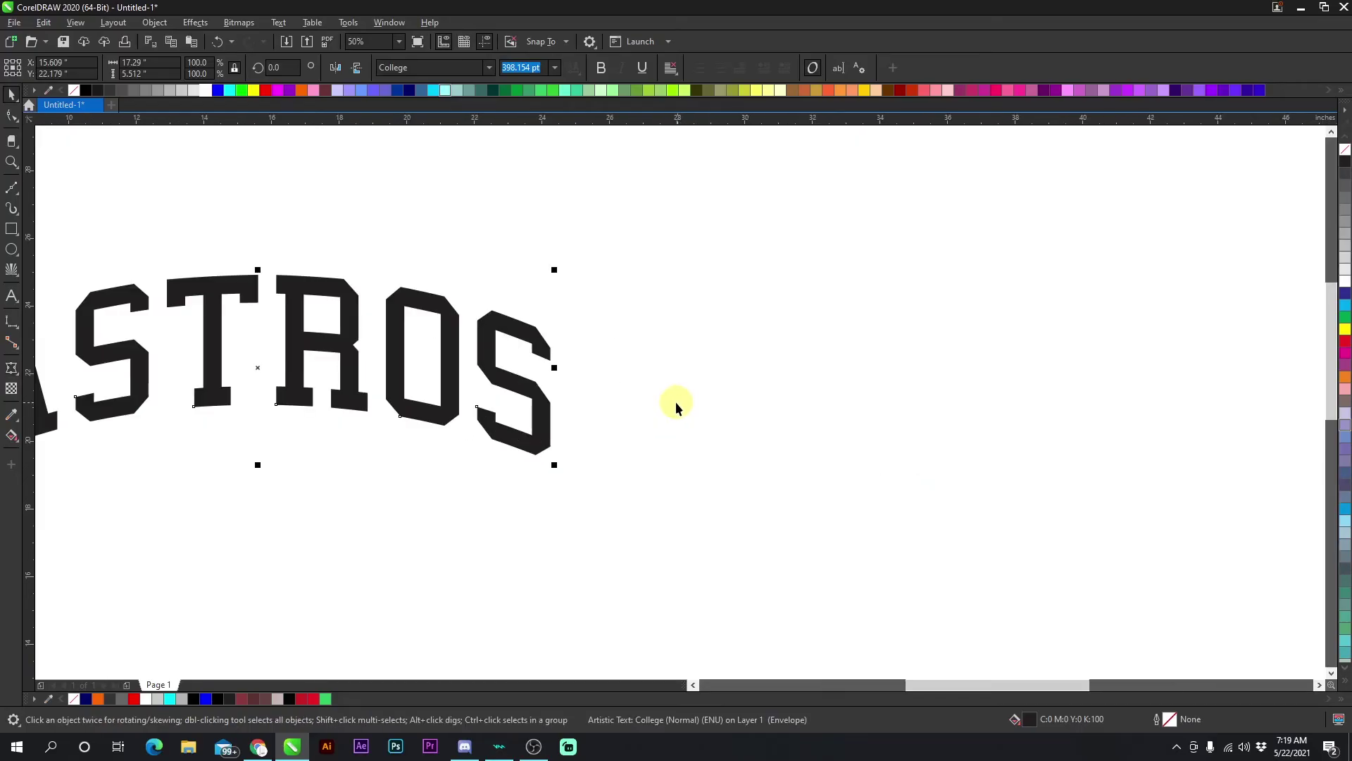
{"action": "left_click", "coordinate": [218, 42]}
{"action": "left_click", "coordinate": [218, 41]}
{"action": "scroll", "coordinate": [277, 384], "scroll_direction": "down", "scroll_amount": 1}
{"action": "scroll", "coordinate": [681, 403], "scroll_direction": "up", "scroll_amount": 1}
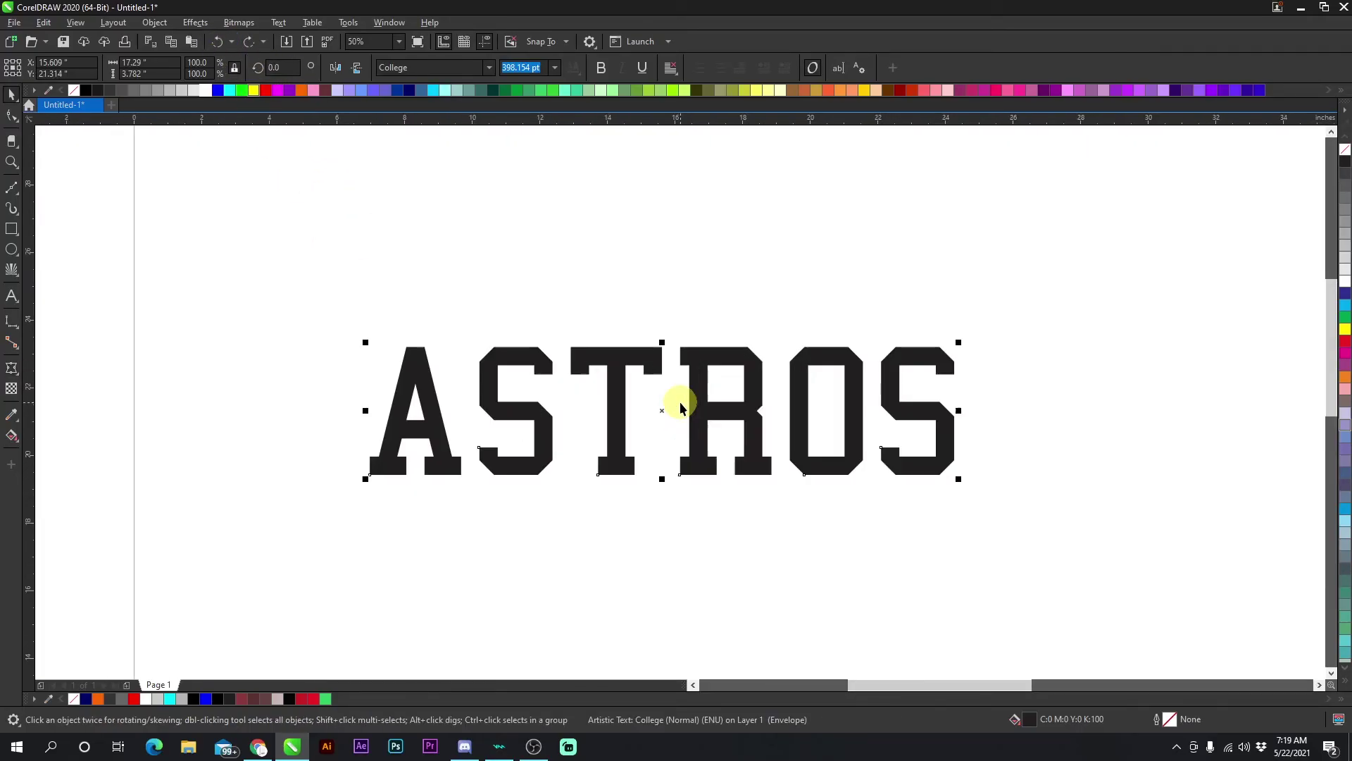
{"action": "double_click", "coordinate": [607, 375]}
{"action": "left_click_drag", "start_coordinate": [665, 479], "coordinate": [664, 433]}
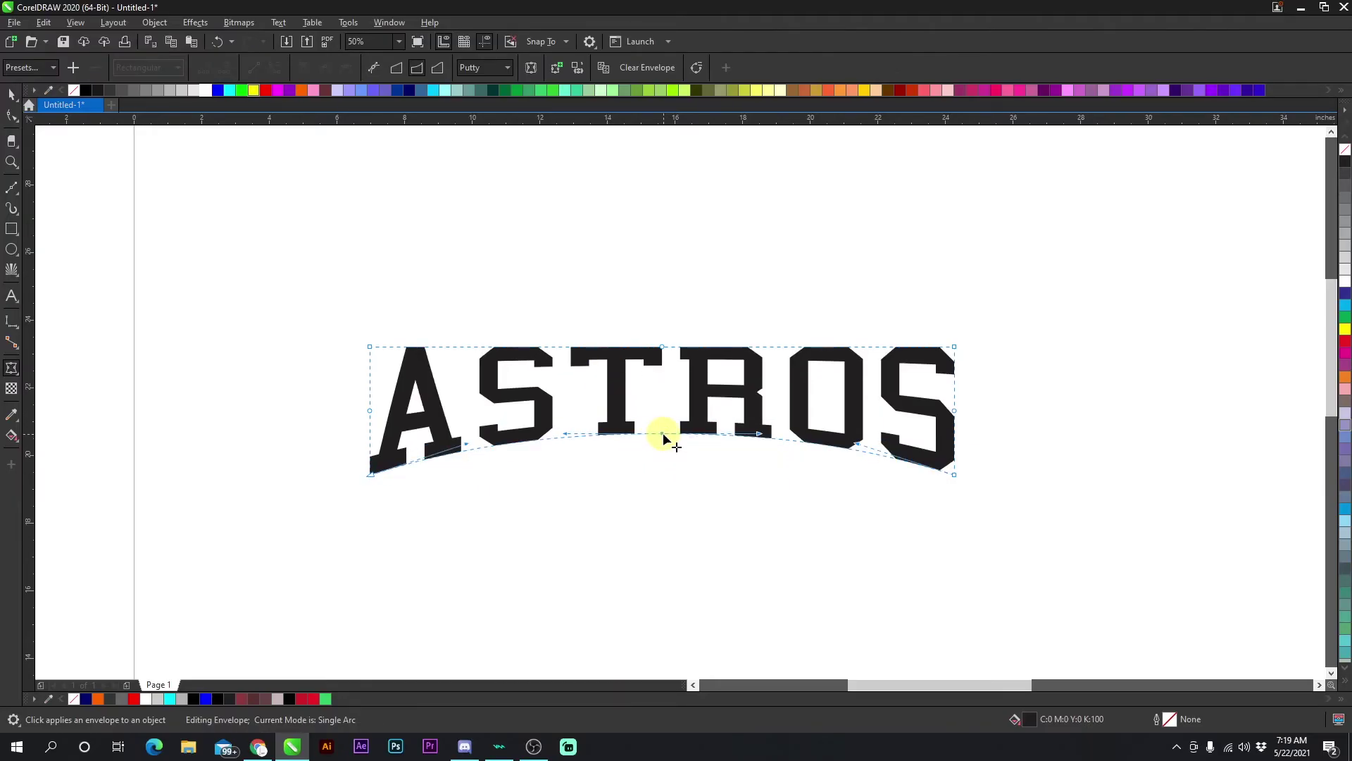
Reselect the ASTROS lettering and move it up and to the right on the page
{"action": "left_click", "coordinate": [12, 97]}
{"action": "left_click", "coordinate": [654, 348]}
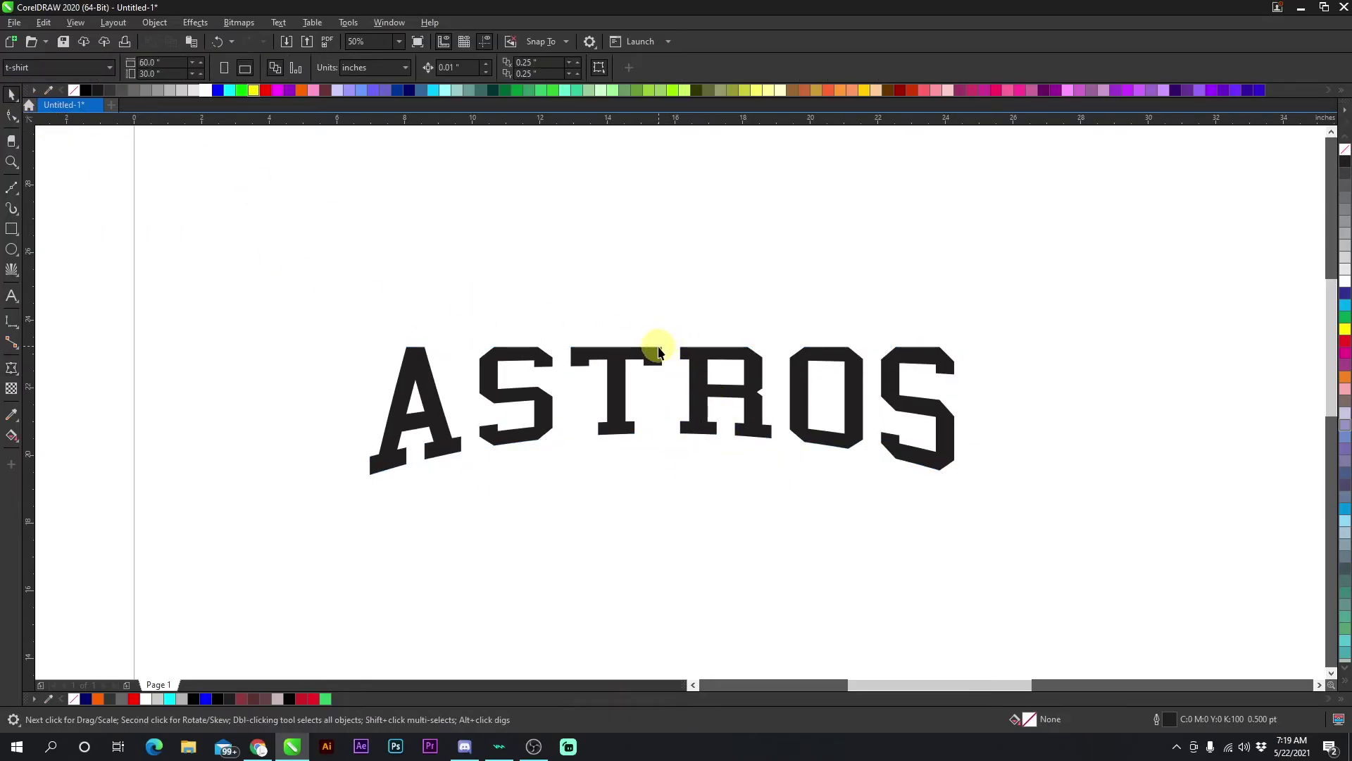
{"action": "left_click", "coordinate": [662, 343]}
{"action": "left_click", "coordinate": [653, 281]}
{"action": "scroll", "coordinate": [700, 393], "scroll_direction": "down", "scroll_amount": 2}
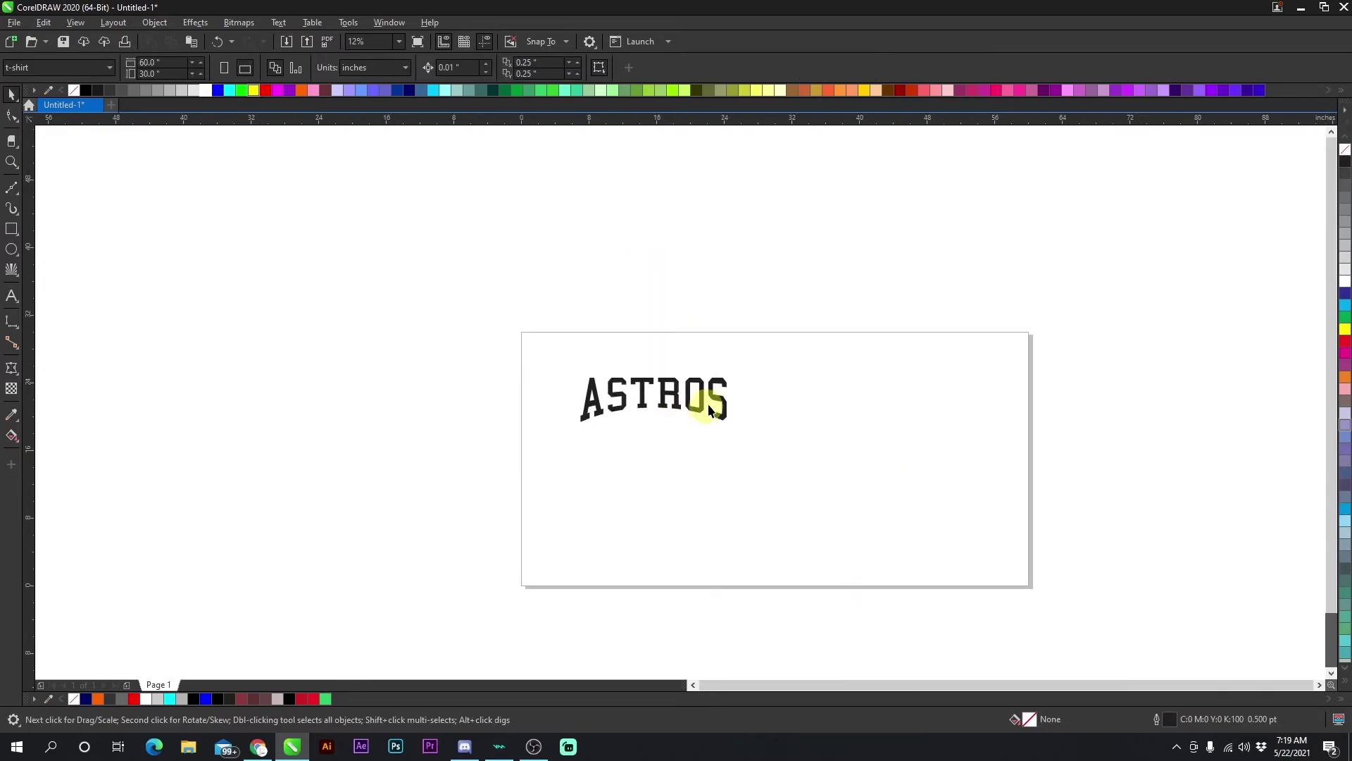
{"action": "scroll", "coordinate": [680, 407], "scroll_direction": "up", "scroll_amount": 1}
{"action": "left_click_drag", "start_coordinate": [591, 388], "coordinate": [743, 342]}
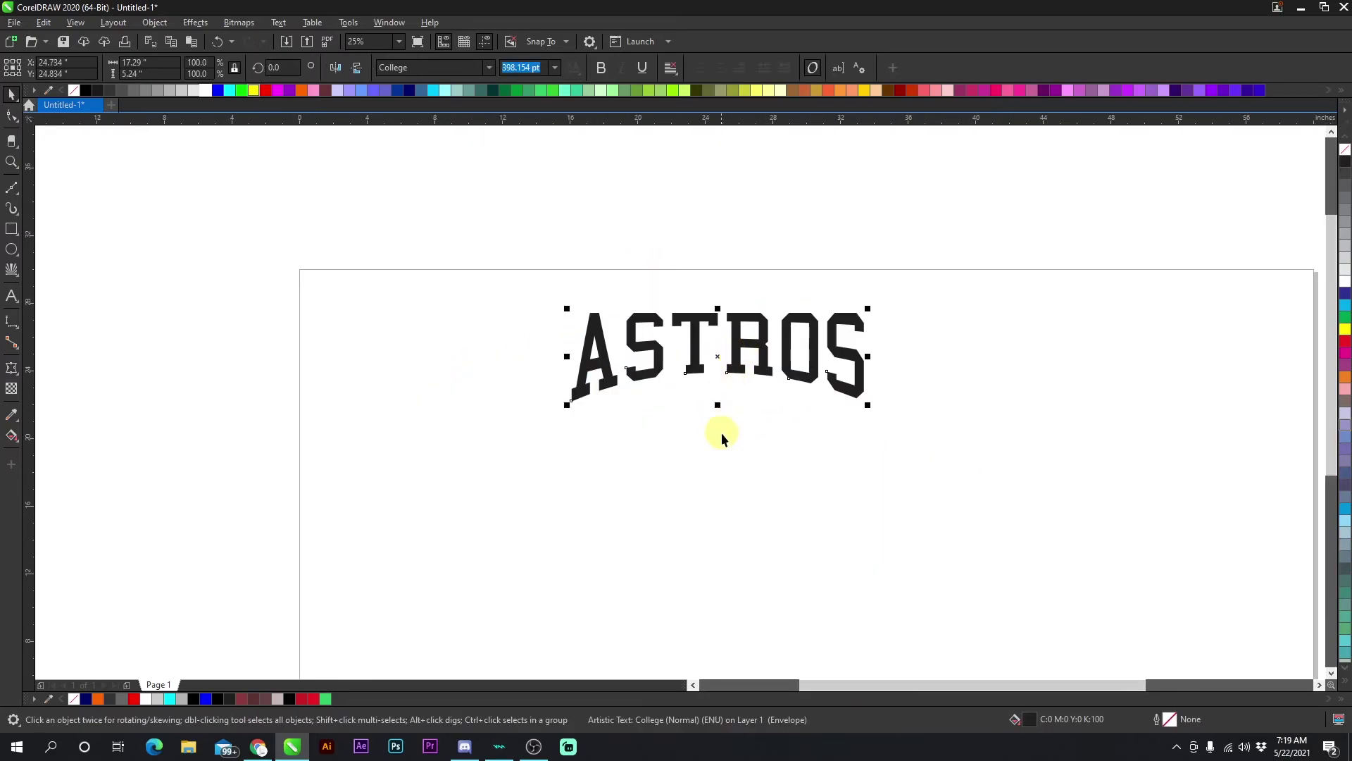
{"action": "left_click", "coordinate": [720, 431]}
Draw a circle beneath ASTROS, centre it horizontally on the lettering, and select both together
{"action": "left_click", "coordinate": [11, 248]}
{"action": "left_click_drag", "start_coordinate": [699, 388], "coordinate": [712, 433]}
{"action": "left_click", "coordinate": [11, 98]}
{"action": "left_click", "coordinate": [545, 381]}
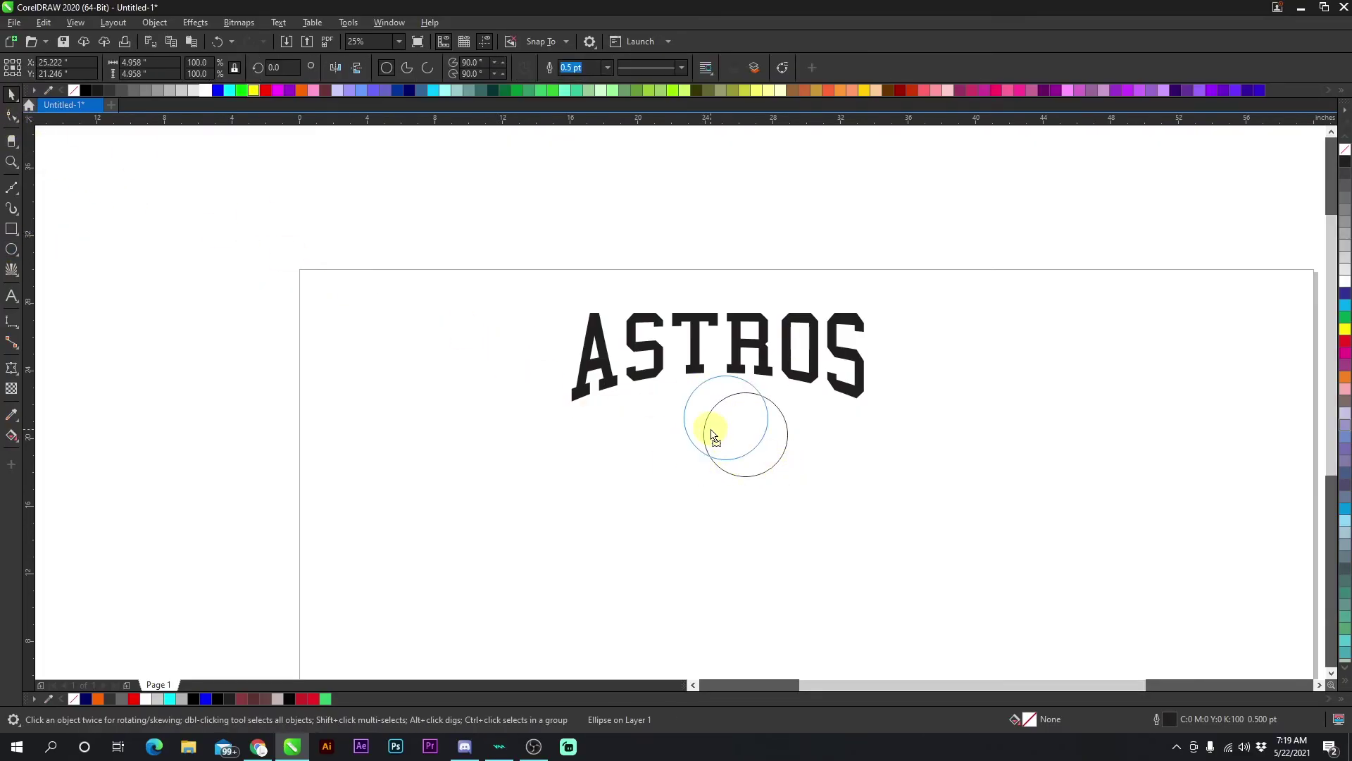
{"action": "left_click", "coordinate": [736, 344], "text": "shift"}
{"action": "key", "text": "c"}
{"action": "left_click", "coordinate": [751, 425]}
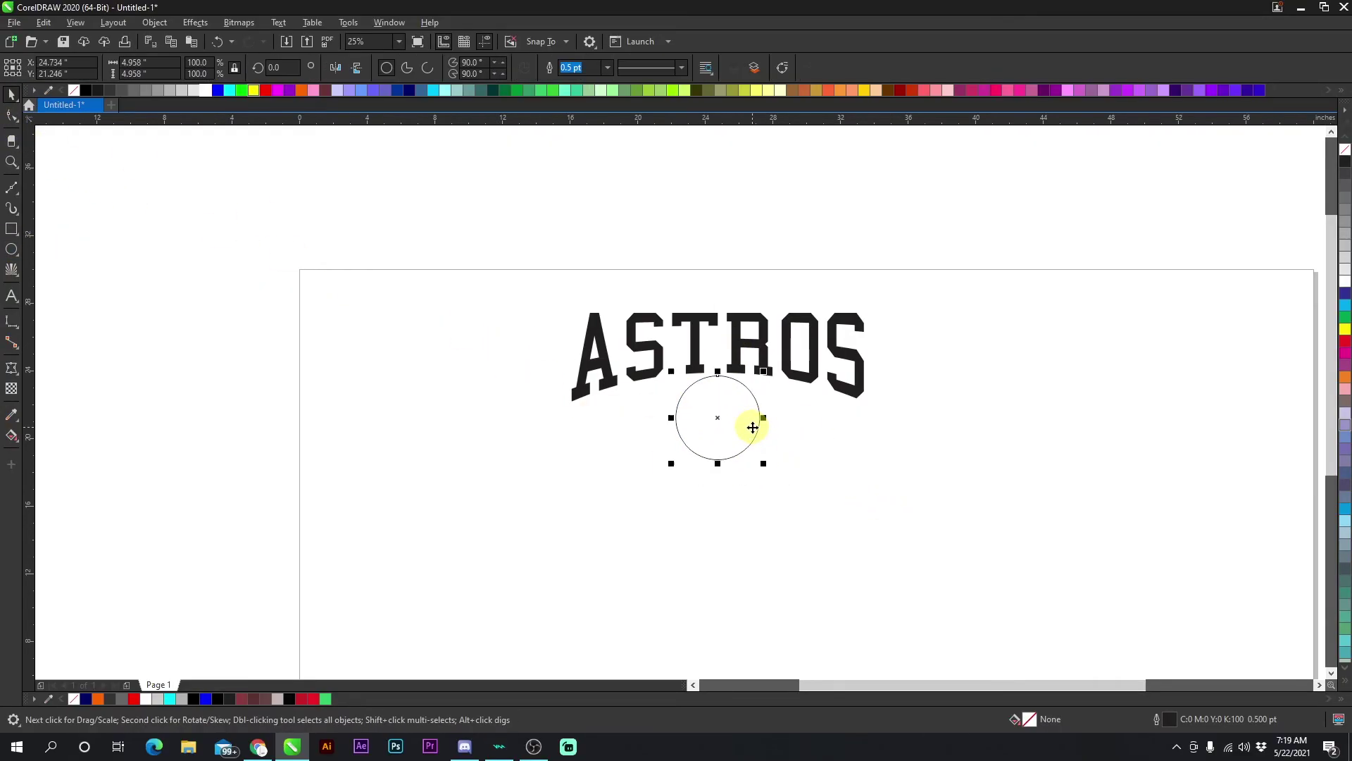
{"action": "left_click", "coordinate": [738, 354], "text": "shift"}
{"action": "left_click", "coordinate": [12, 367]}
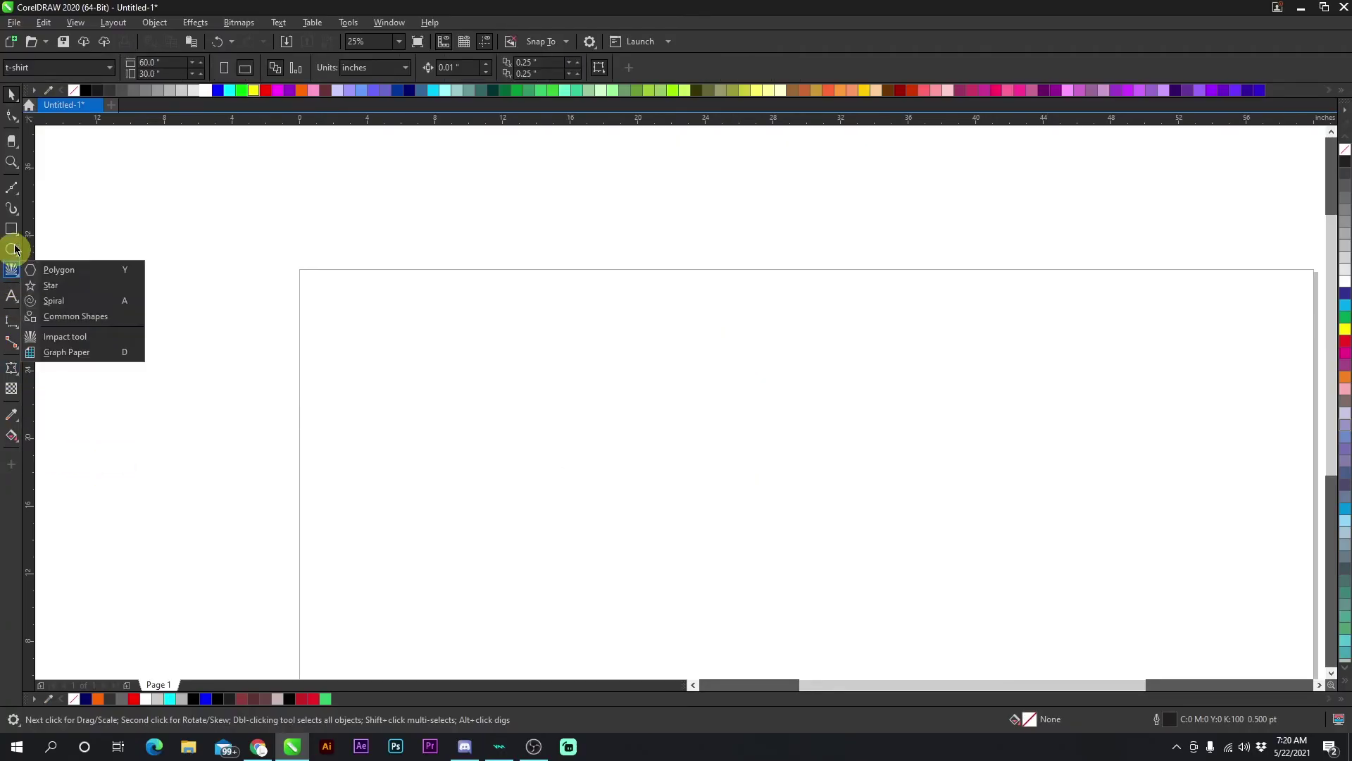
Scale the word TEXT up to about 554 pt, colour it red, and shift it left and down
{"action": "left_click", "coordinate": [11, 92]}
{"action": "scroll", "coordinate": [679, 400], "scroll_direction": "down", "scroll_amount": 1}
{"action": "scroll", "coordinate": [683, 403], "scroll_direction": "up", "scroll_amount": 1}
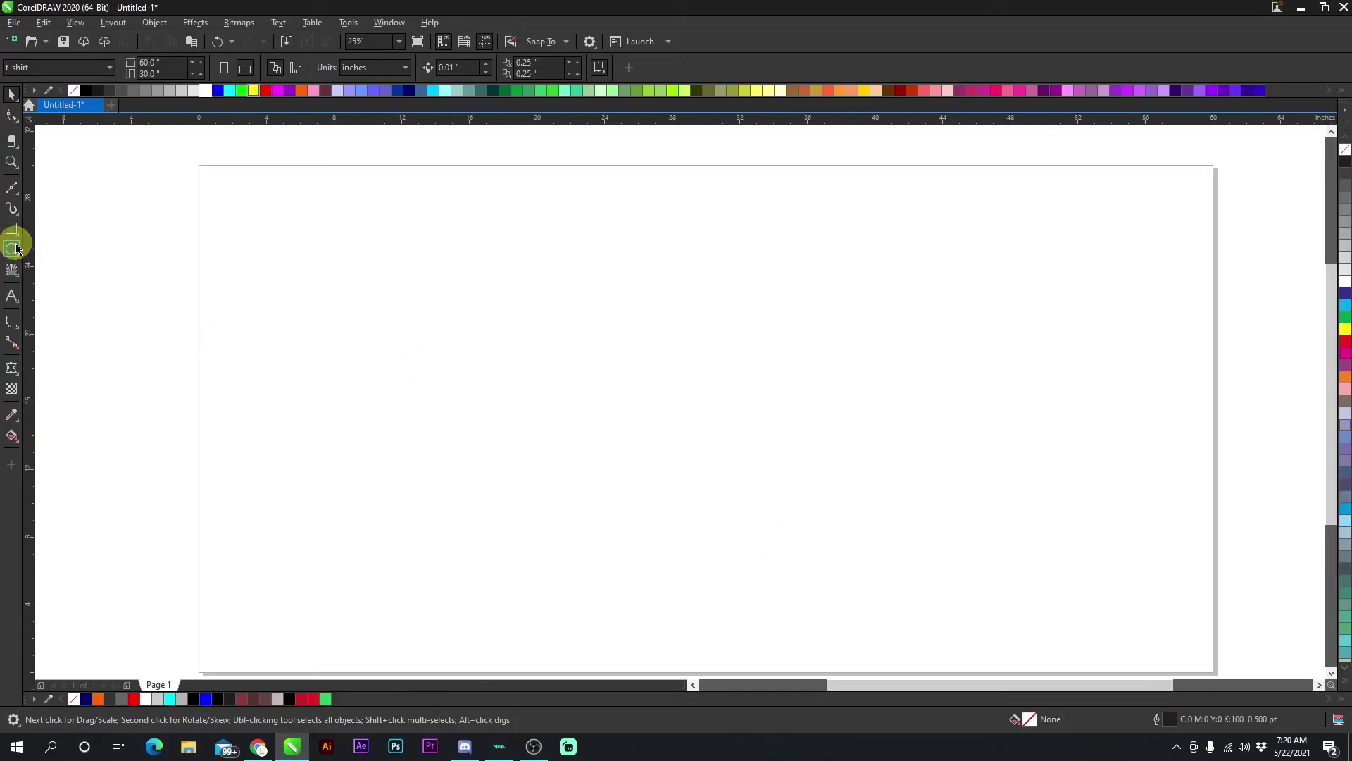
{"action": "left_click", "coordinate": [13, 296]}
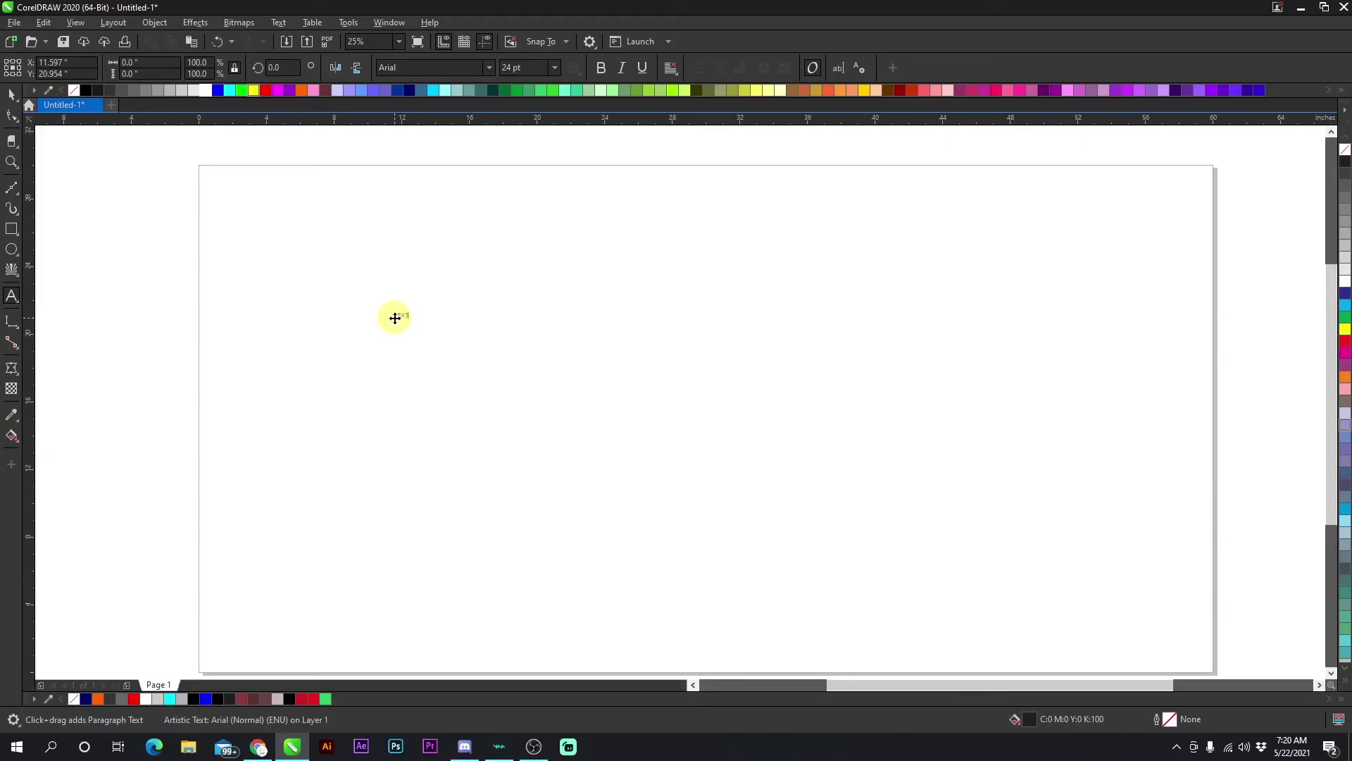
{"action": "left_click", "coordinate": [10, 95]}
{"action": "left_click_drag", "start_coordinate": [415, 307], "coordinate": [725, 208]}
{"action": "left_click", "coordinate": [265, 91]}
{"action": "left_click_drag", "start_coordinate": [492, 263], "coordinate": [468, 290]}
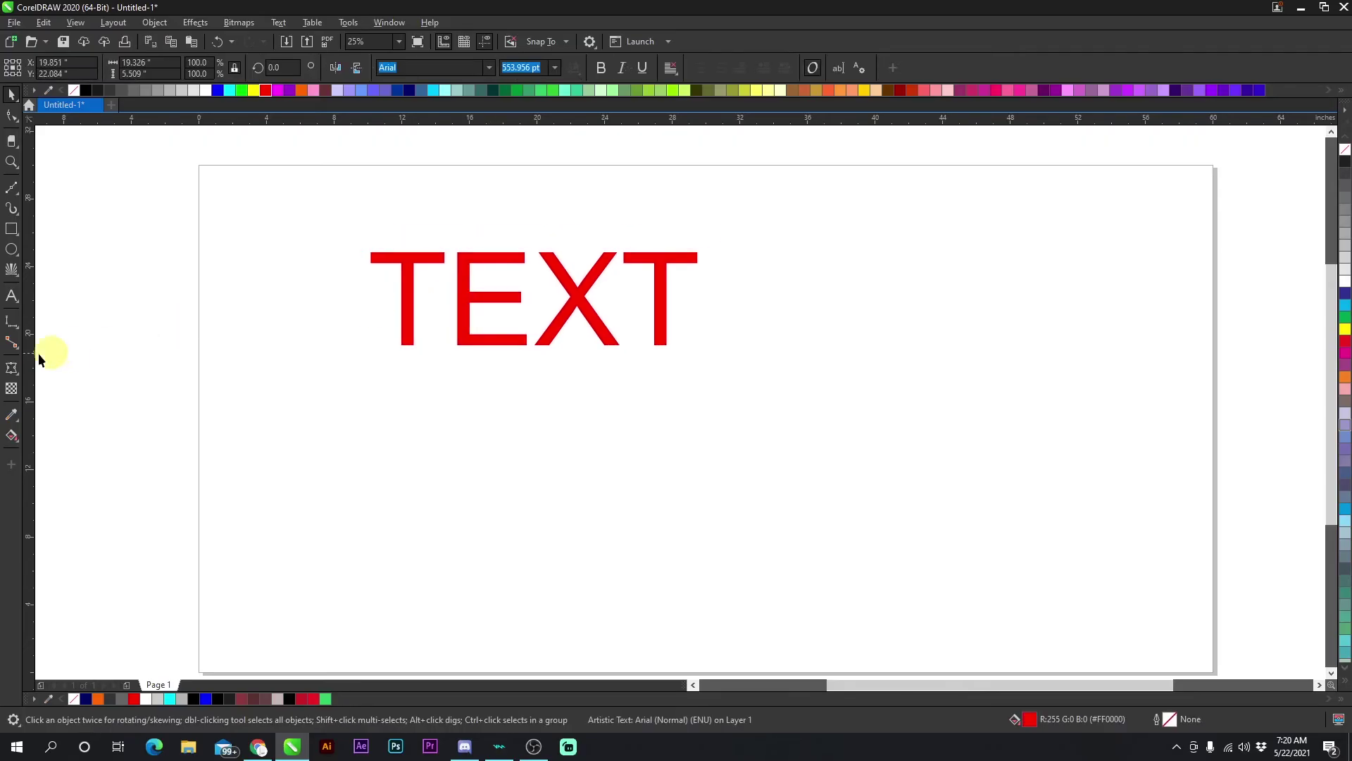
{"action": "left_click", "coordinate": [12, 367]}
Pull block shadows out from the red TEXT, undoing the first attempt
{"action": "left_click", "coordinate": [63, 461]}
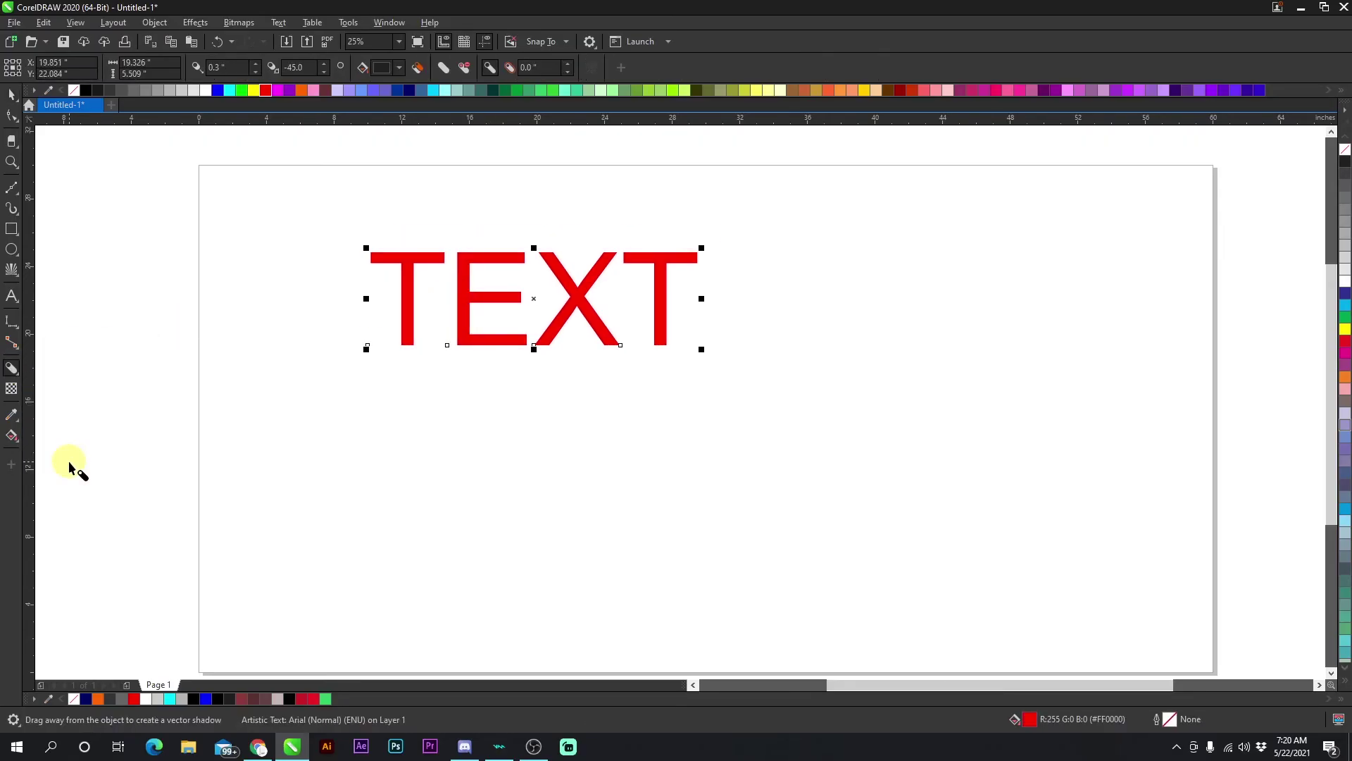
{"action": "left_click_drag", "start_coordinate": [468, 284], "coordinate": [914, 477]}
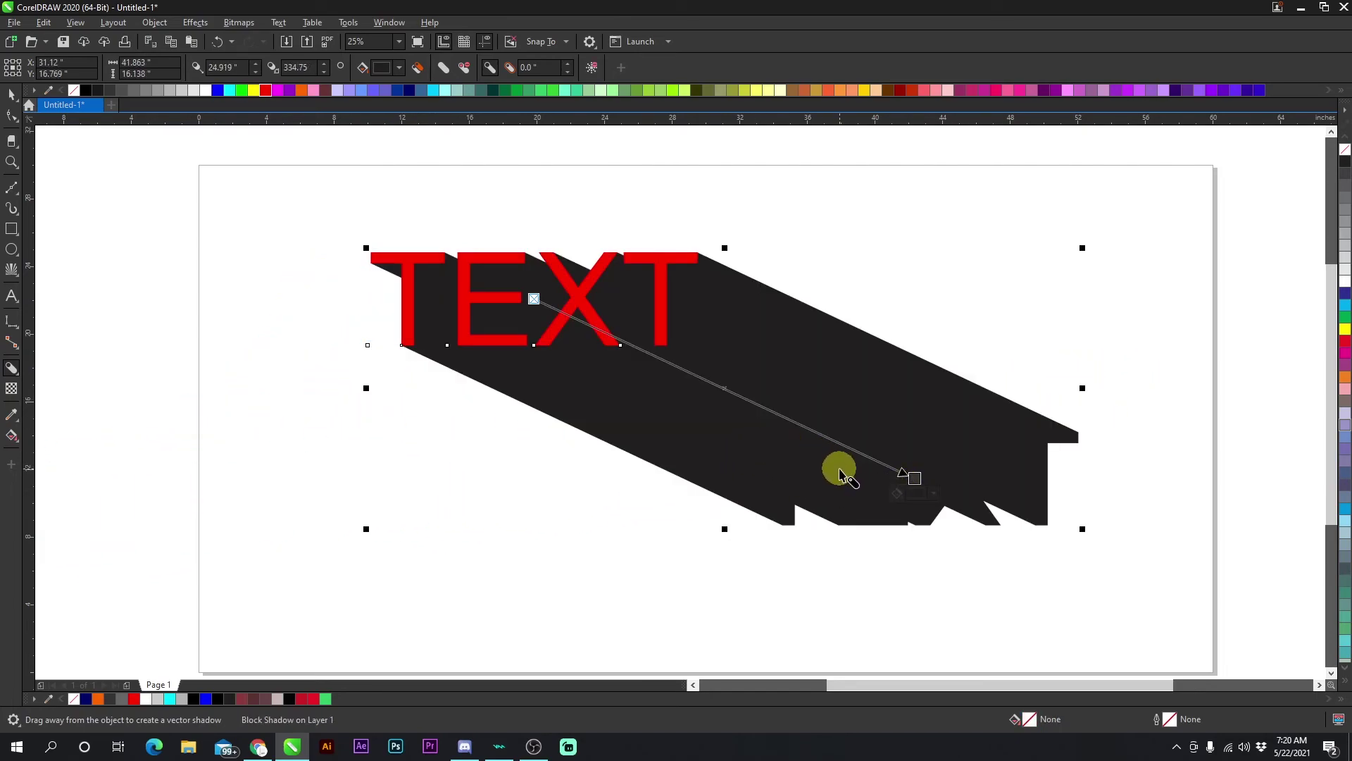
{"action": "key", "text": "ctrl+z"}
{"action": "left_click_drag", "start_coordinate": [590, 304], "coordinate": [535, 300]}
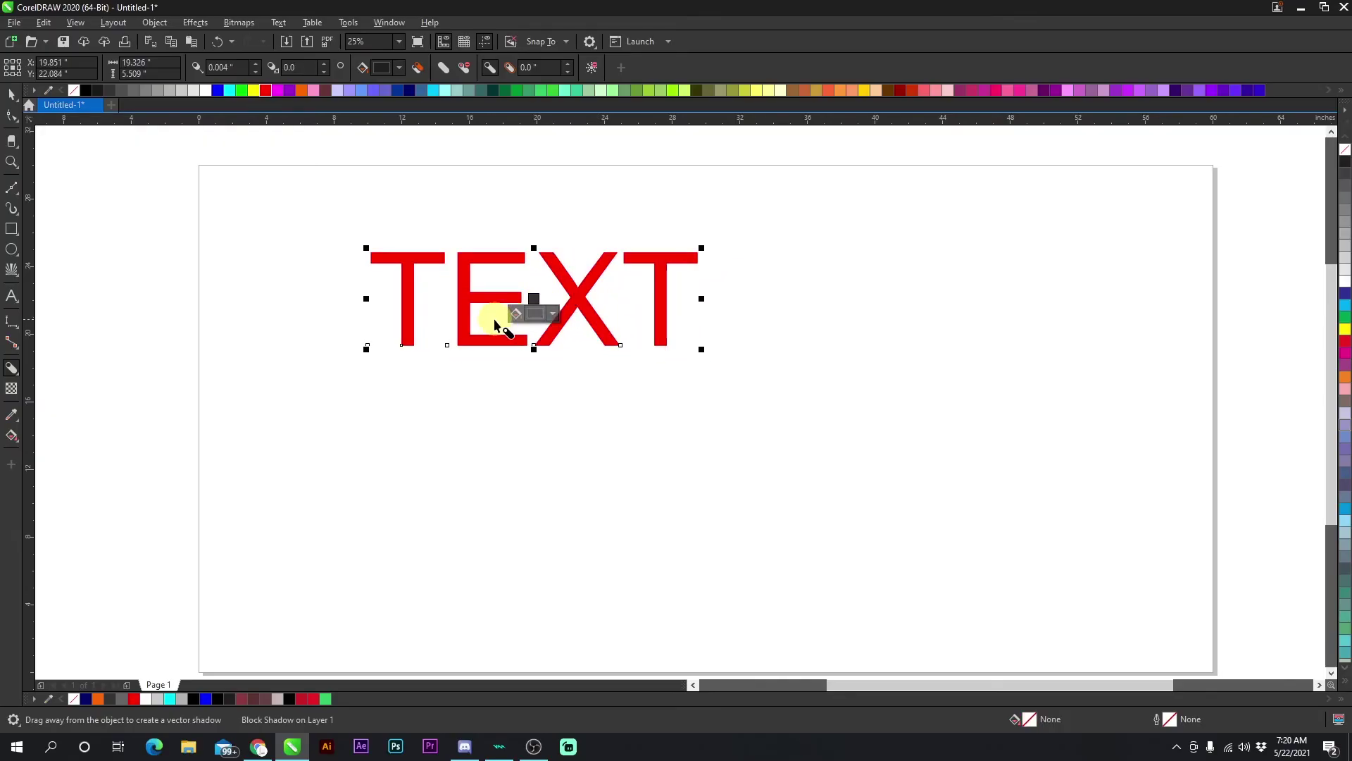
{"action": "scroll", "coordinate": [494, 319], "scroll_direction": "up", "scroll_amount": 2}
{"action": "left_click_drag", "start_coordinate": [564, 344], "coordinate": [810, 347]}
Try different block shadow lengths and directions, ending with one toward the upper left
{"action": "scroll", "coordinate": [700, 387], "scroll_direction": "down", "scroll_amount": 4}
{"action": "scroll", "coordinate": [619, 408], "scroll_direction": "up", "scroll_amount": 4}
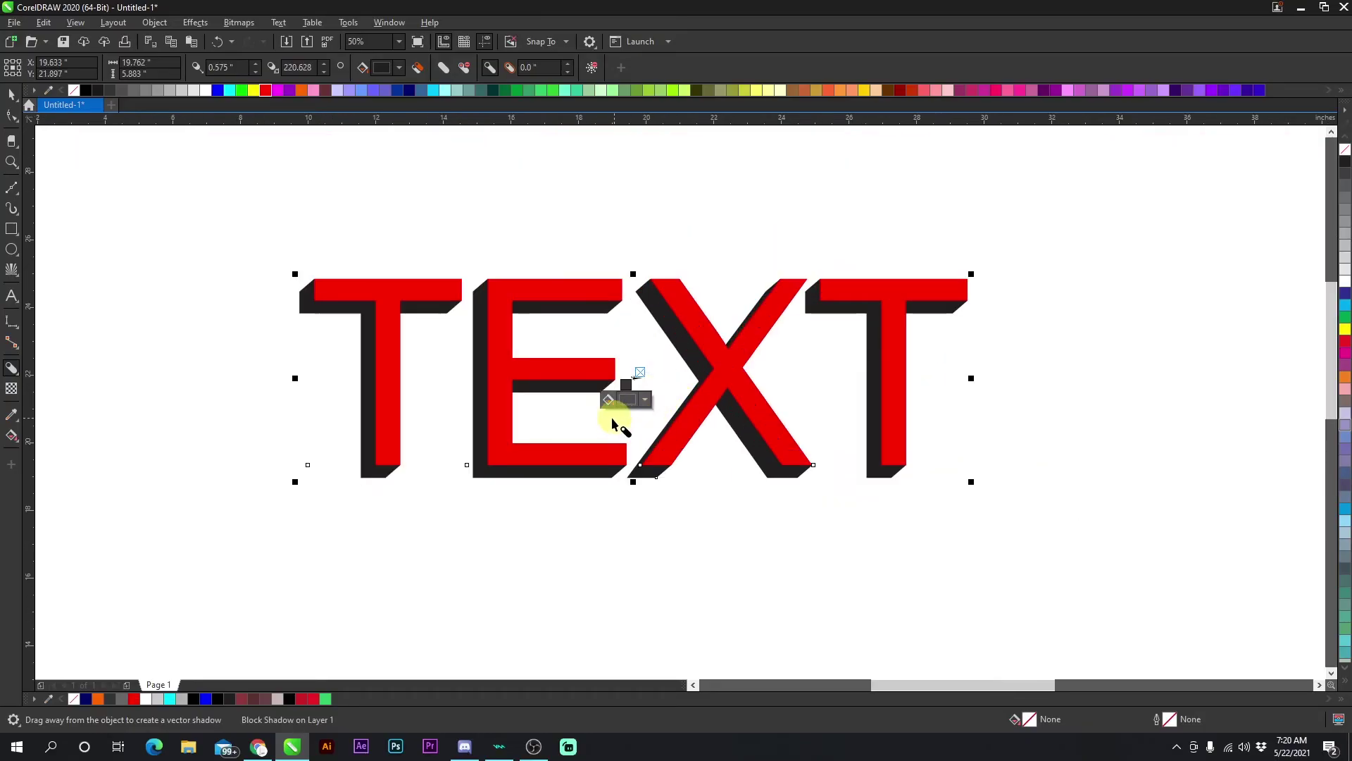
{"action": "left_click_drag", "start_coordinate": [713, 343], "coordinate": [725, 380]}
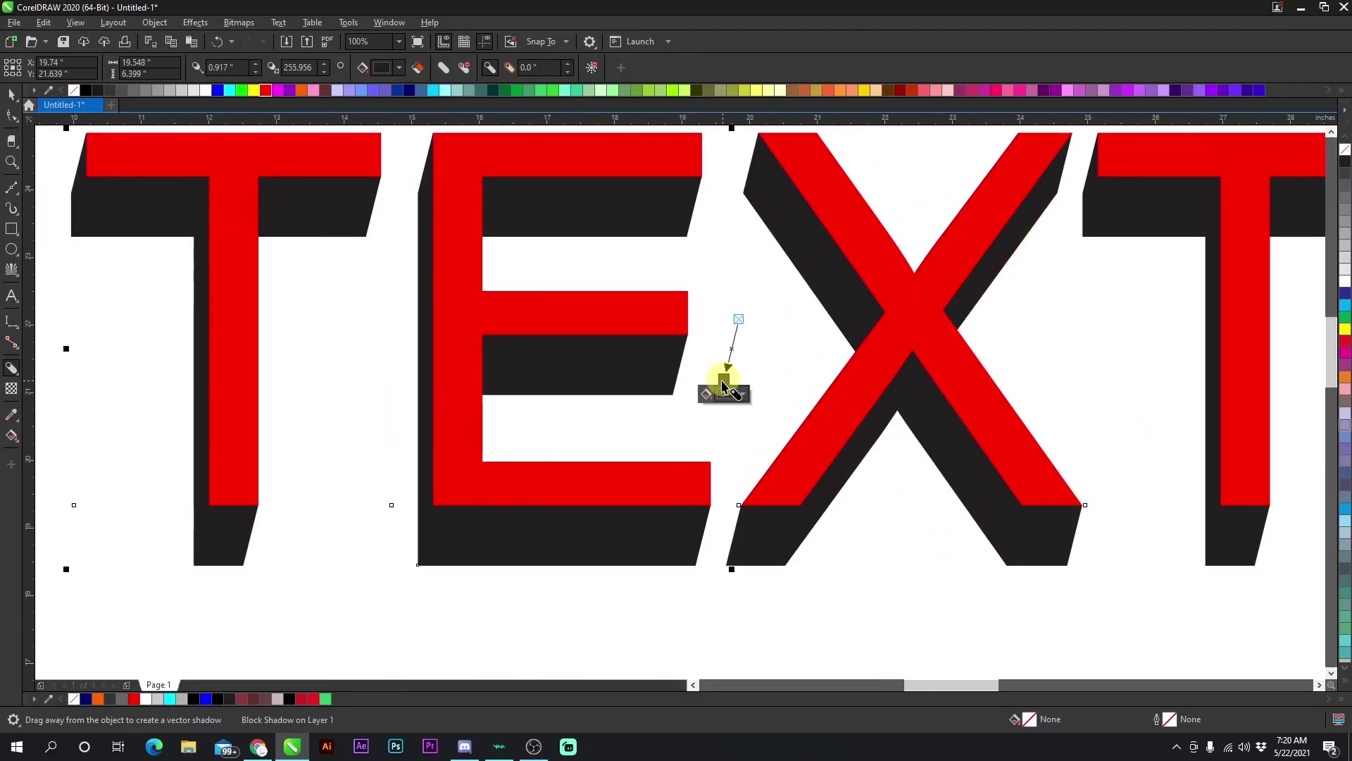
{"action": "left_click_drag", "start_coordinate": [601, 324], "coordinate": [359, 360]}
{"action": "scroll", "coordinate": [571, 390], "scroll_direction": "down", "scroll_amount": 1}
{"action": "scroll", "coordinate": [745, 383], "scroll_direction": "down", "scroll_amount": 1}
{"action": "scroll", "coordinate": [732, 393], "scroll_direction": "up", "scroll_amount": 1}
{"action": "scroll", "coordinate": [676, 399], "scroll_direction": "down", "scroll_amount": 2}
{"action": "left_click_drag", "start_coordinate": [605, 372], "coordinate": [371, 519]}
{"action": "left_click_drag", "start_coordinate": [659, 410], "coordinate": [529, 269]}
Clear the page and create a rectangle matching the 60 x 30 inch page frame
{"action": "key", "text": "Delete"}
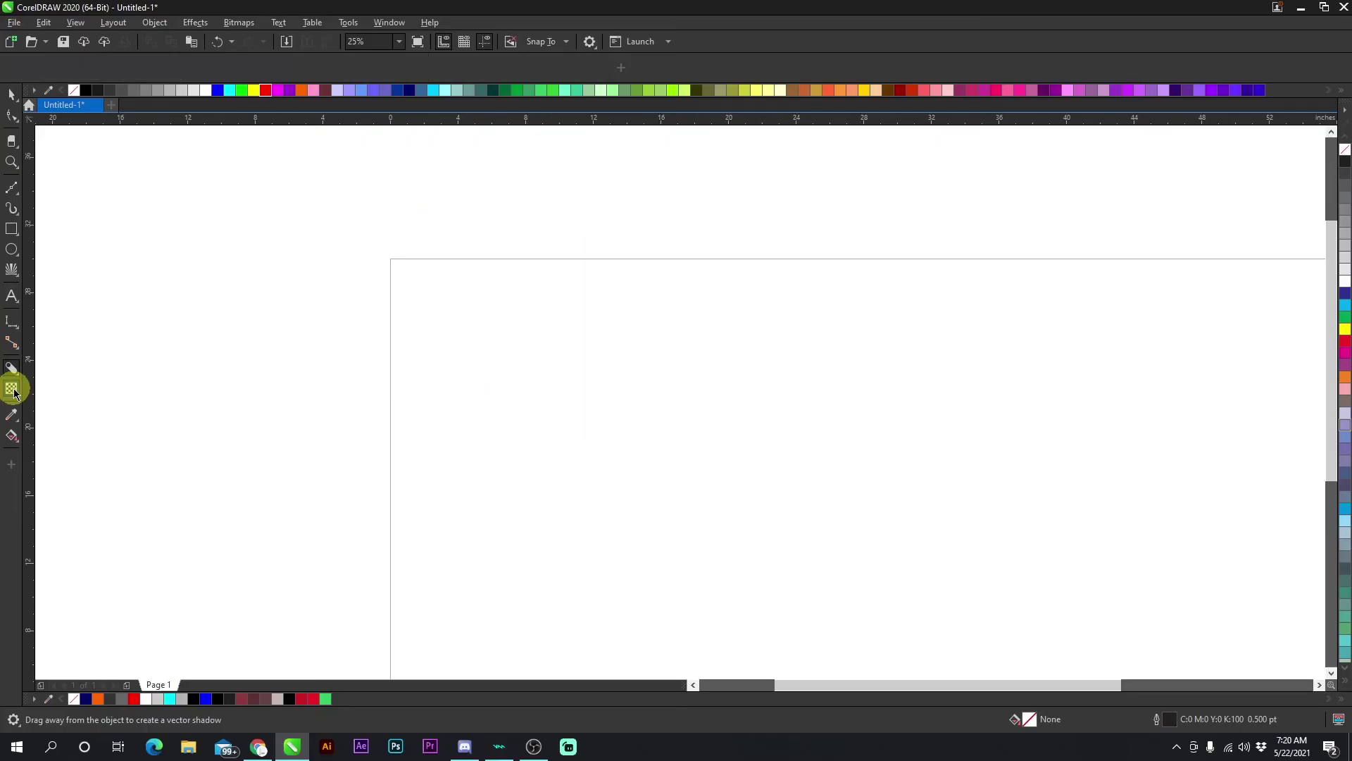
{"action": "left_click", "coordinate": [12, 388]}
{"action": "left_click", "coordinate": [11, 94]}
{"action": "scroll", "coordinate": [679, 401], "scroll_direction": "down", "scroll_amount": 1}
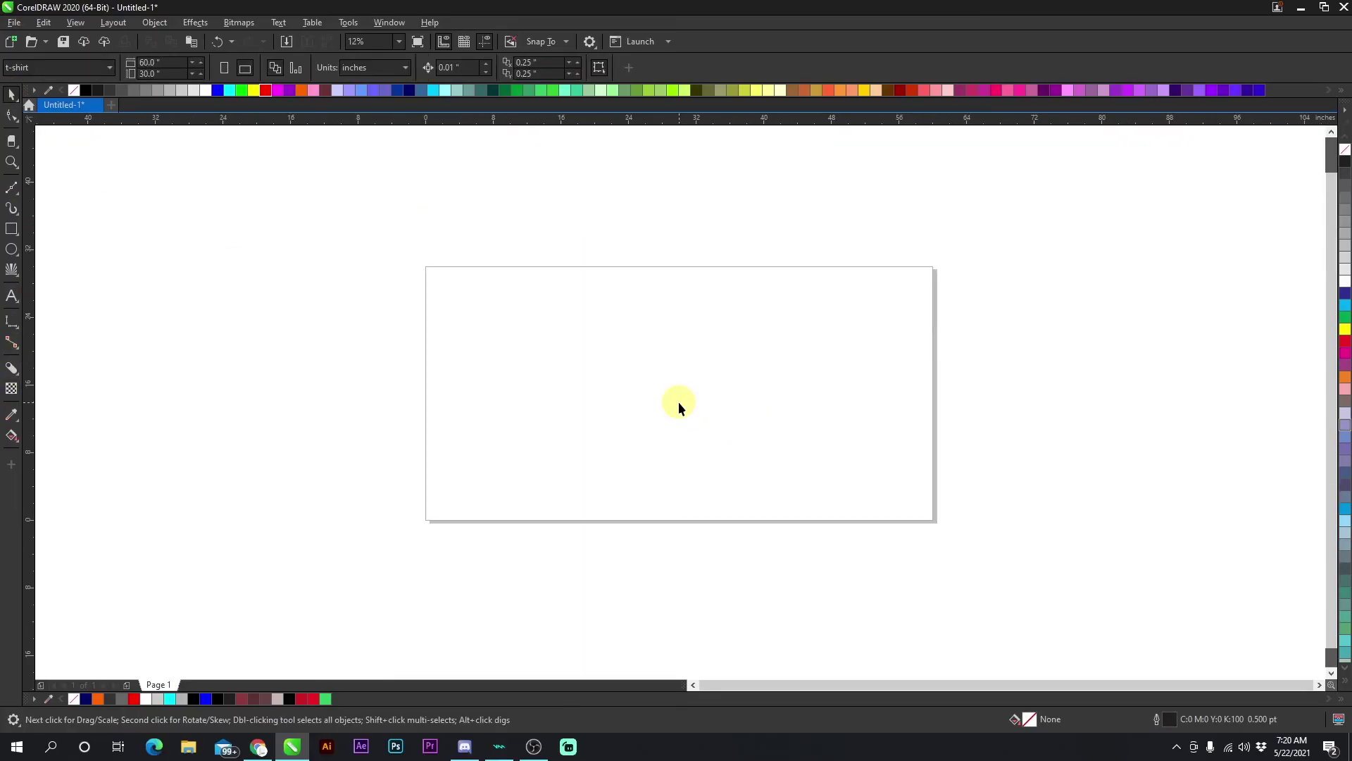
{"action": "double_click", "coordinate": [14, 232]}
Fill the page rectangle black and move the red square onto it
{"action": "left_click", "coordinate": [86, 90]}
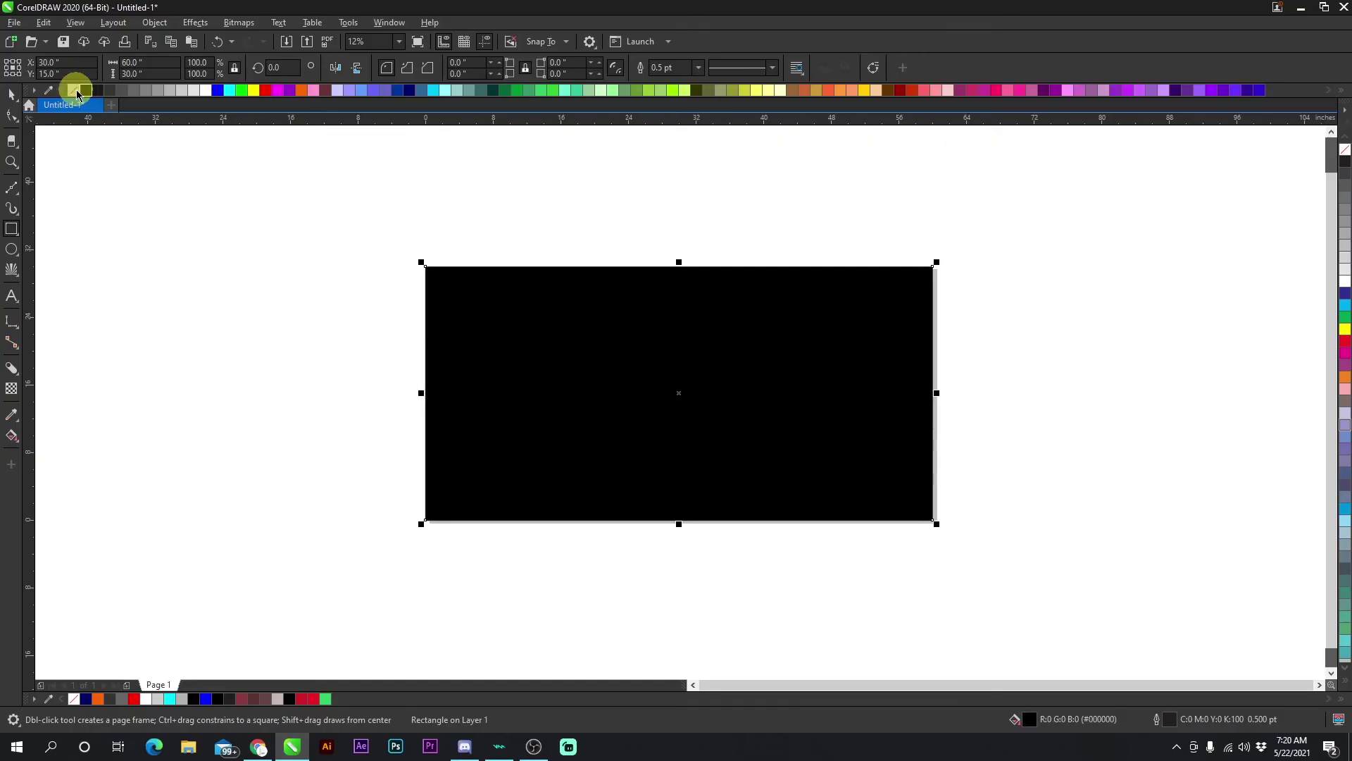
{"action": "scroll", "coordinate": [610, 391], "scroll_direction": "up", "scroll_amount": 1}
{"action": "scroll", "coordinate": [429, 343], "scroll_direction": "down", "scroll_amount": 1}
{"action": "left_click", "coordinate": [441, 313]}
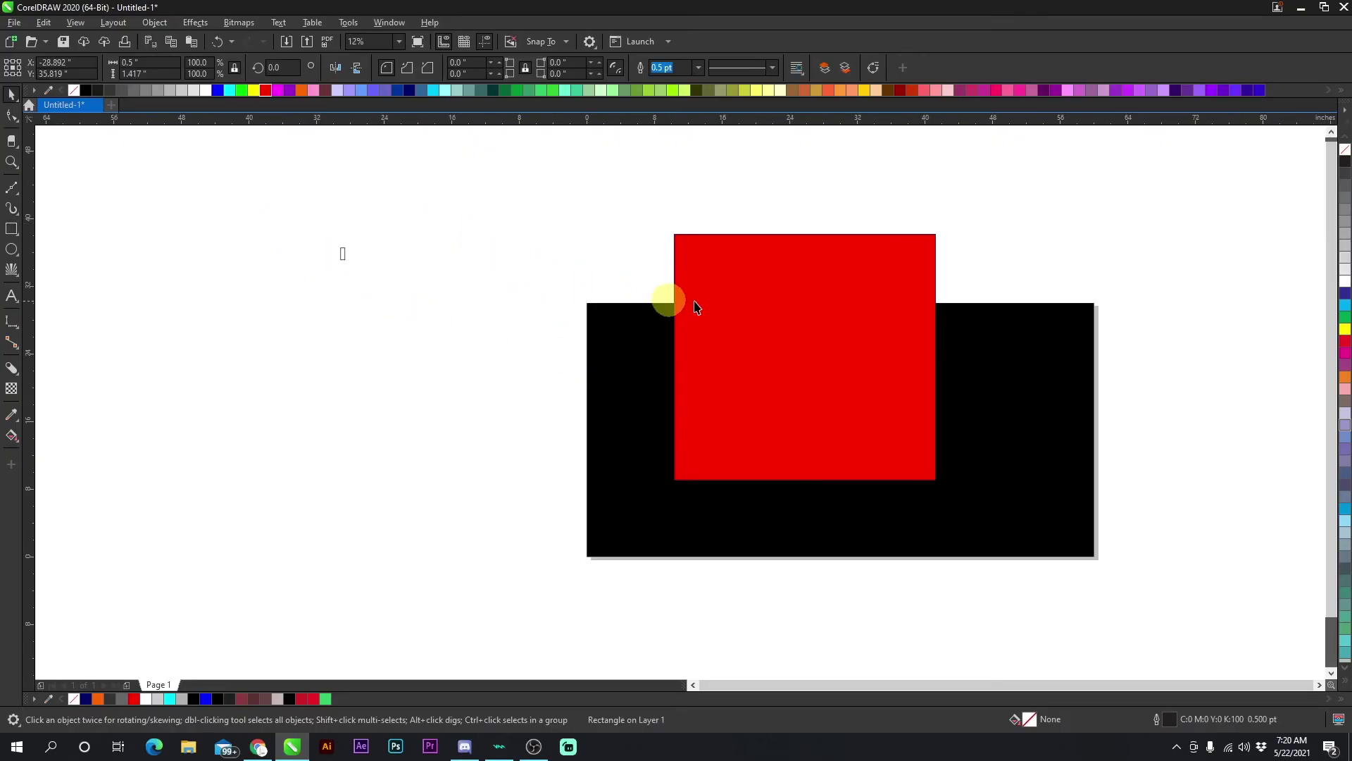
{"action": "left_click", "coordinate": [768, 290]}
{"action": "left_click_drag", "start_coordinate": [776, 302], "coordinate": [811, 309]}
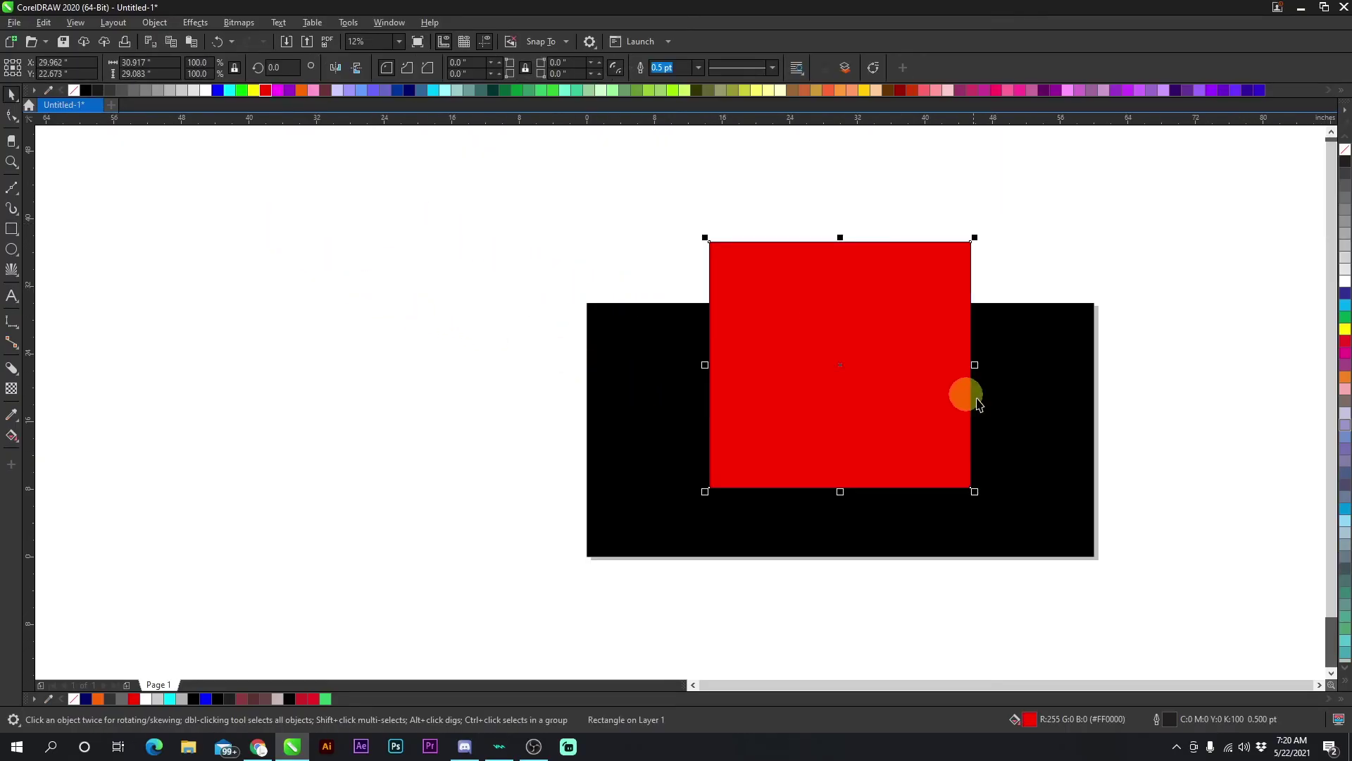
{"action": "left_click", "coordinate": [1046, 390], "text": "shift"}
{"action": "key", "text": "Escape"}
Apply a fountain transparency to the red rectangle, trying vertical and diagonal directions
{"action": "scroll", "coordinate": [676, 416], "scroll_direction": "up", "scroll_amount": 1}
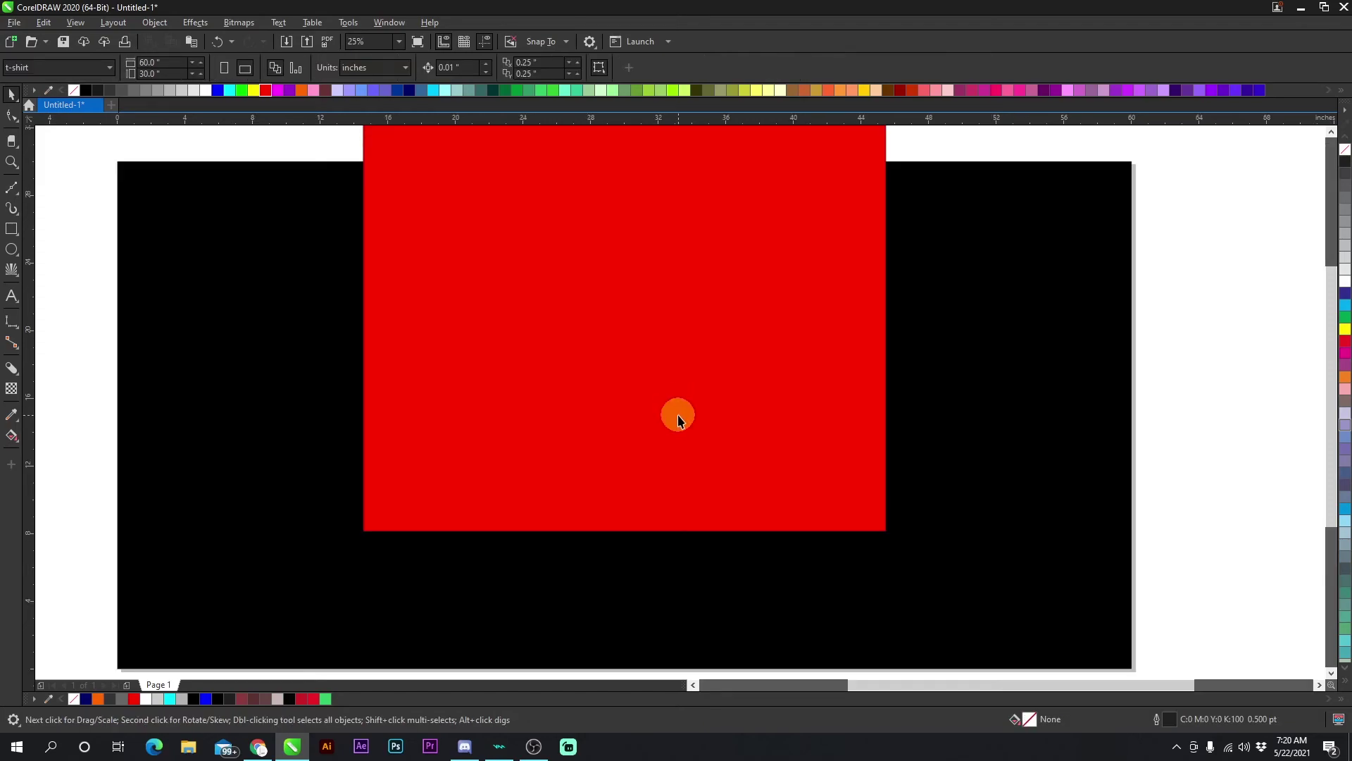
{"action": "scroll", "coordinate": [679, 401], "scroll_direction": "down", "scroll_amount": 2}
{"action": "scroll", "coordinate": [674, 362], "scroll_direction": "up", "scroll_amount": 2}
{"action": "left_click", "coordinate": [674, 363]}
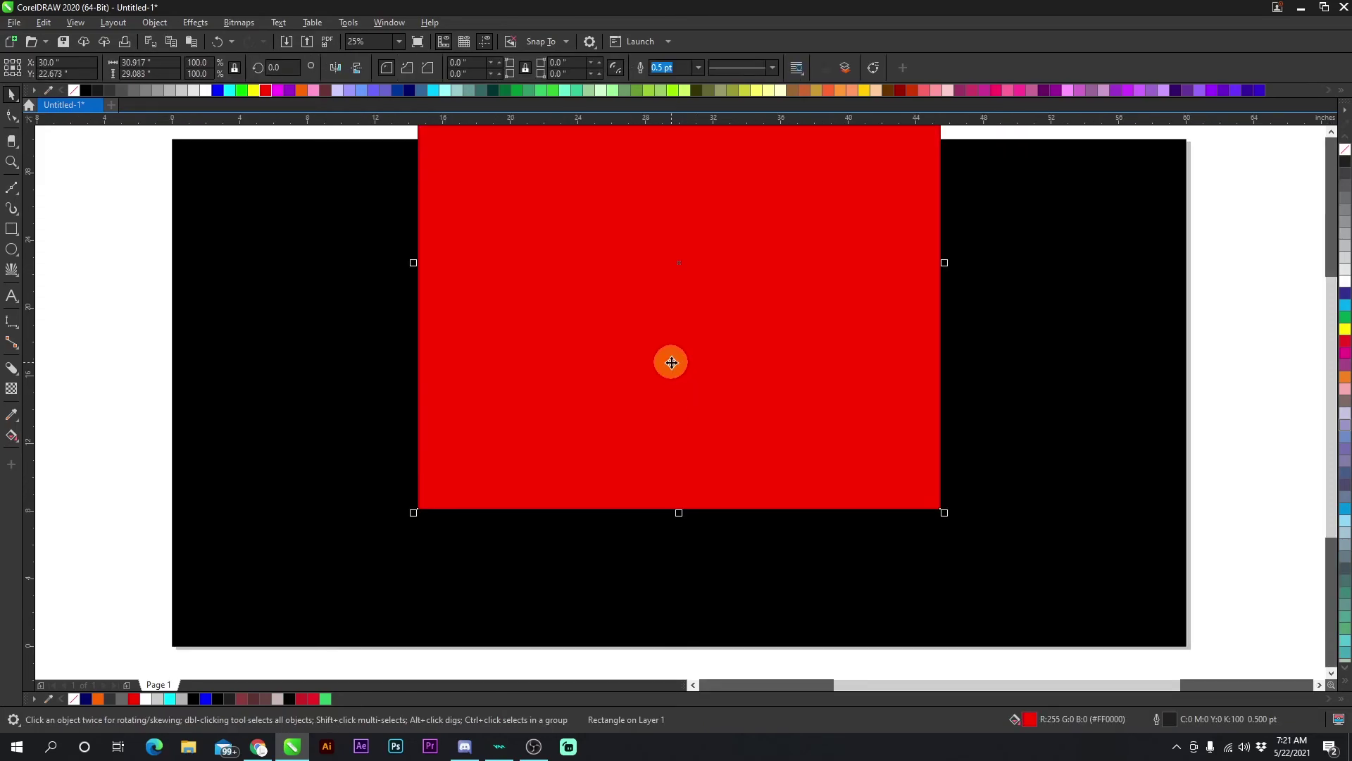
{"action": "left_click", "coordinate": [10, 389]}
{"action": "left_click_drag", "start_coordinate": [707, 458], "coordinate": [713, 235]}
{"action": "scroll", "coordinate": [679, 399], "scroll_direction": "down", "scroll_amount": 1}
{"action": "left_click_drag", "start_coordinate": [601, 395], "coordinate": [710, 487]}
{"action": "scroll", "coordinate": [680, 406], "scroll_direction": "up", "scroll_amount": 1}
{"action": "left_click_drag", "start_coordinate": [555, 404], "coordinate": [724, 310]}
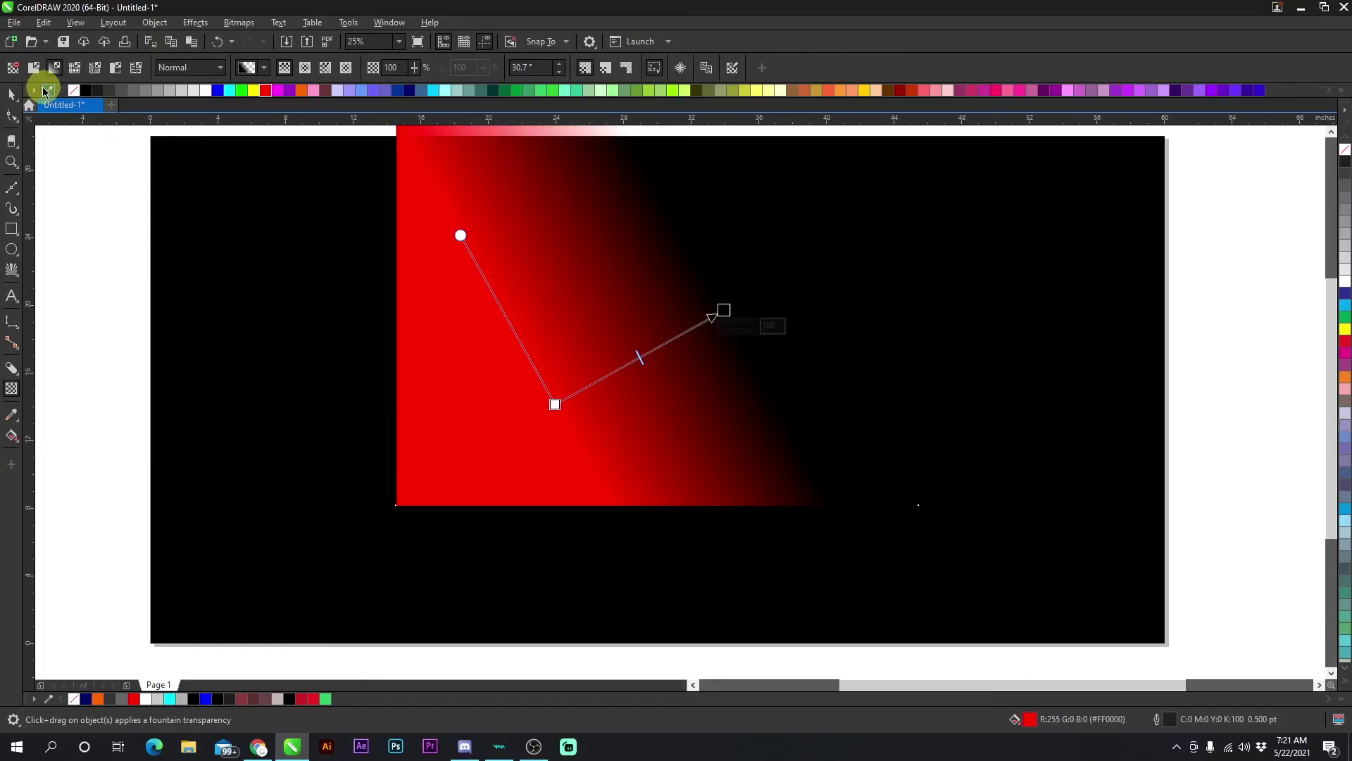
Try a uniform 50 transparency, then return to fountain and run the gradient horizontally
{"action": "left_click", "coordinate": [34, 68]}
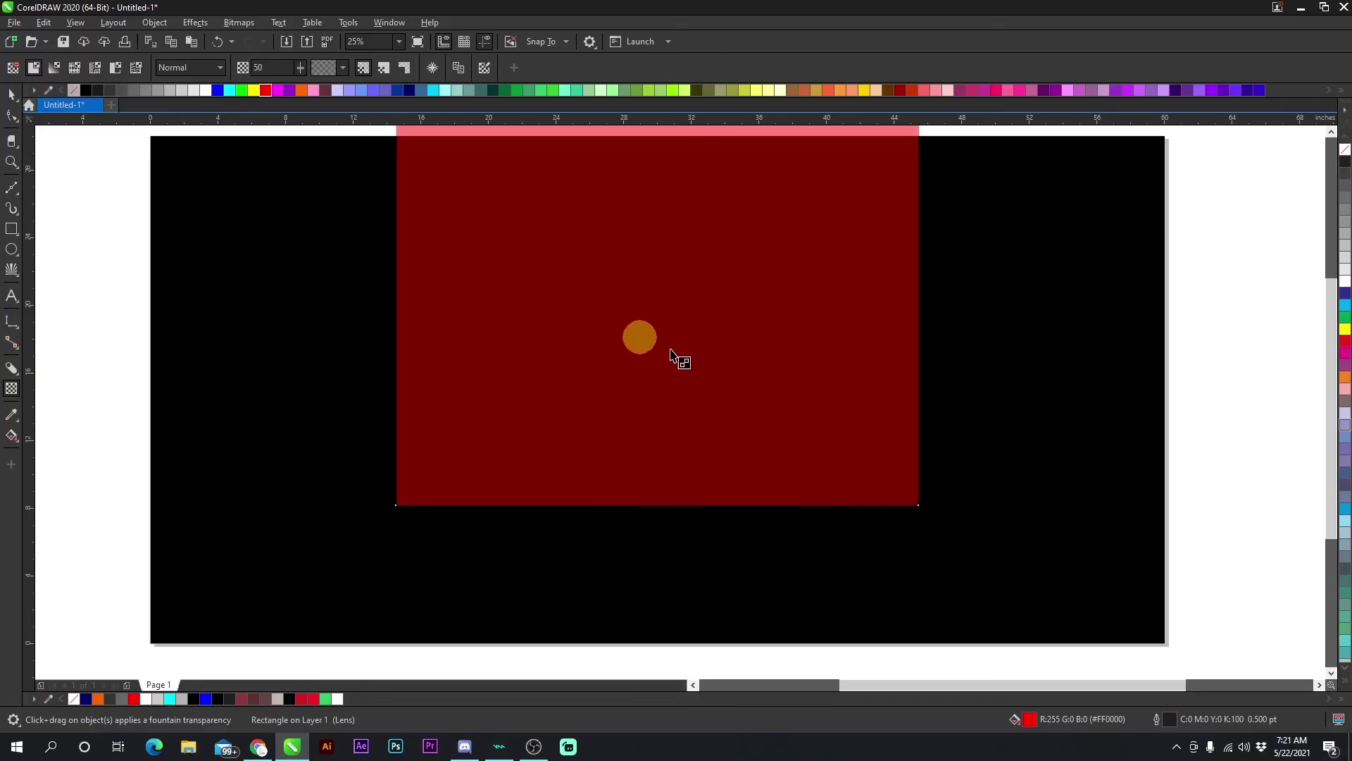
{"action": "scroll", "coordinate": [679, 395], "scroll_direction": "down", "scroll_amount": 1}
{"action": "scroll", "coordinate": [680, 421], "scroll_direction": "up", "scroll_amount": 1}
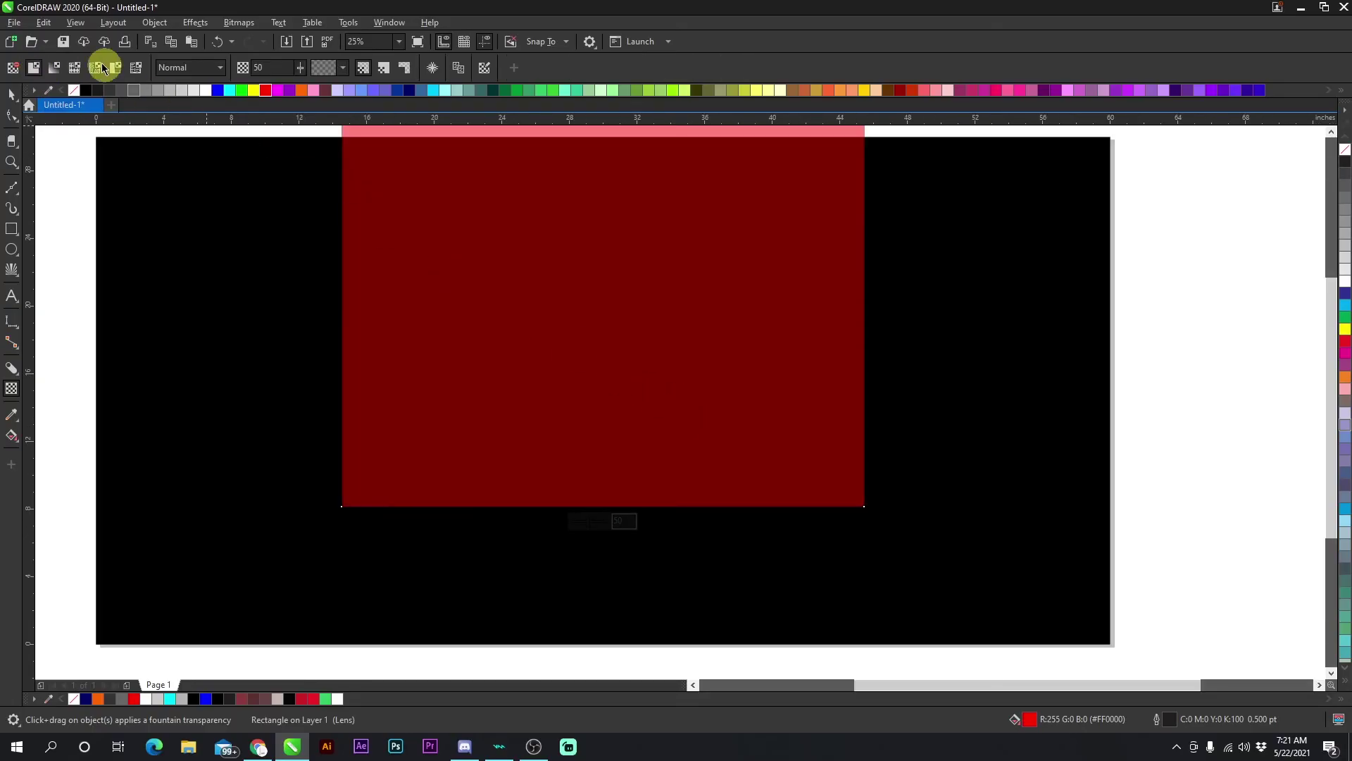
{"action": "left_click", "coordinate": [55, 69]}
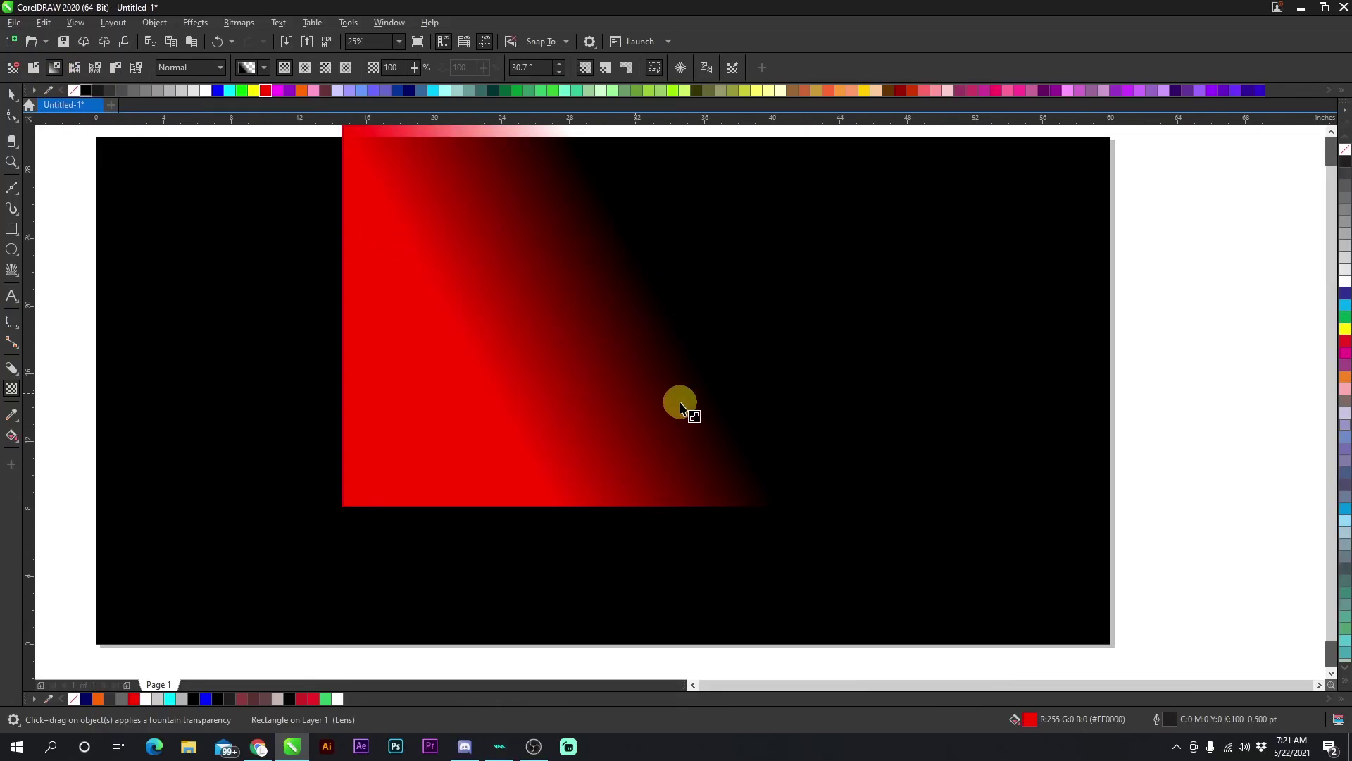
{"action": "scroll", "coordinate": [679, 401], "scroll_direction": "down", "scroll_amount": 1}
{"action": "left_click_drag", "start_coordinate": [620, 411], "coordinate": [534, 362]}
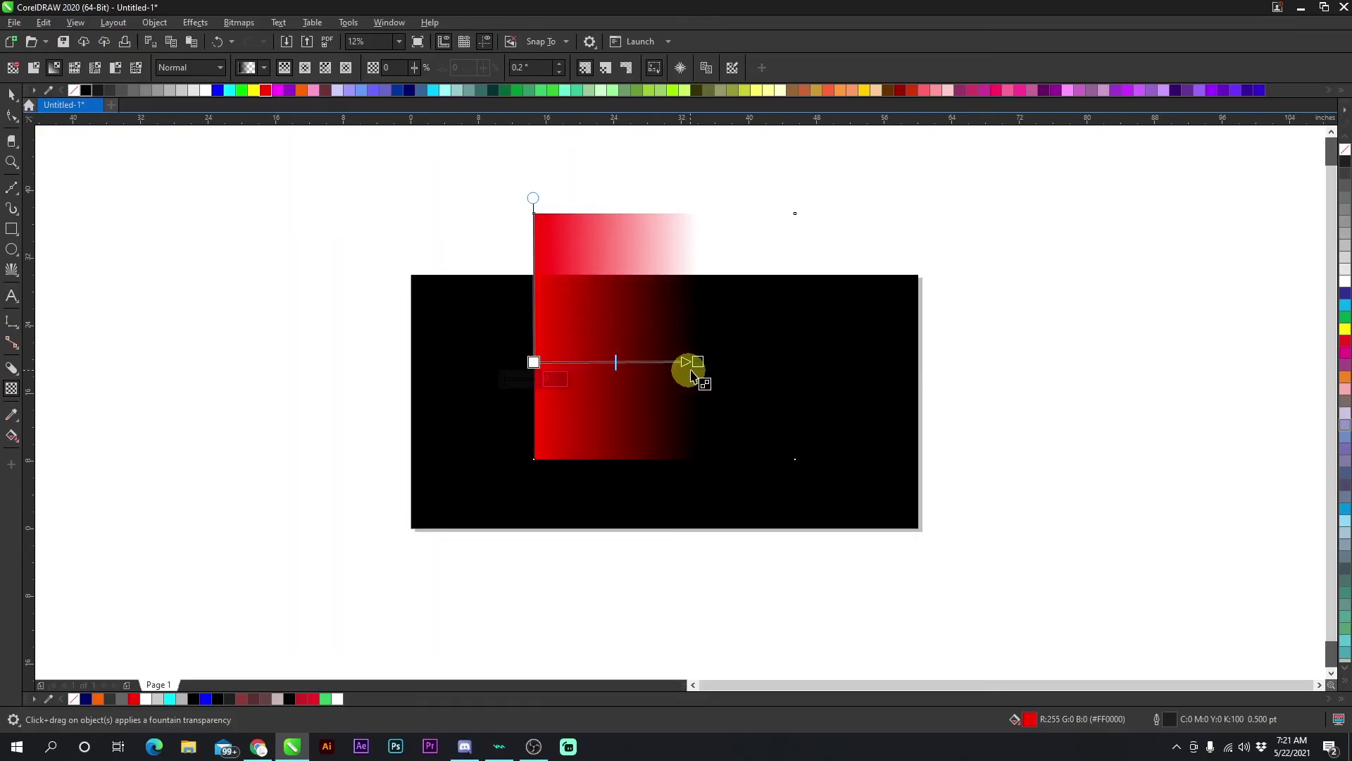
{"action": "scroll", "coordinate": [534, 362], "scroll_direction": "up", "scroll_amount": 1}
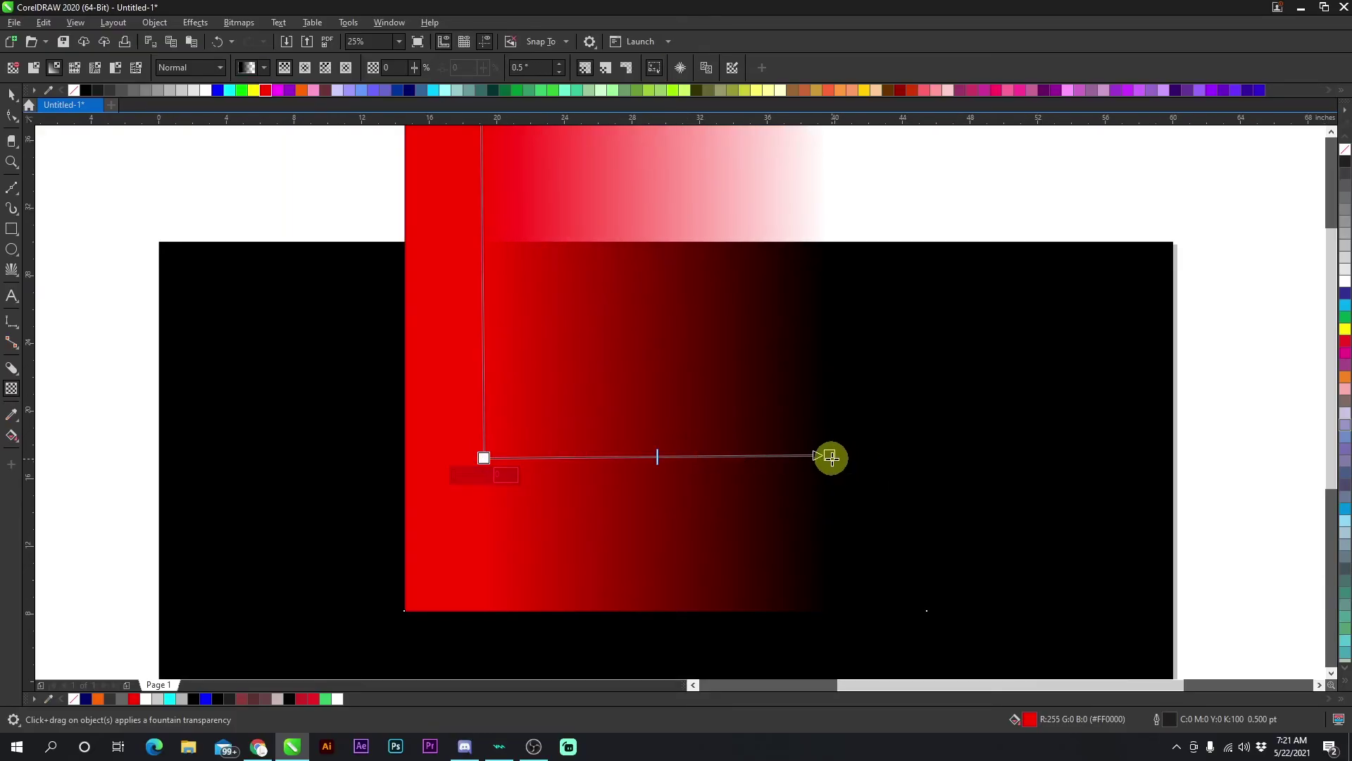
Set the transparency nodes so the left is solid red and the right fully transparent
{"action": "left_click_drag", "start_coordinate": [485, 459], "coordinate": [832, 397]}
{"action": "left_click_drag", "start_coordinate": [829, 457], "coordinate": [440, 405]}
{"action": "left_click_drag", "start_coordinate": [831, 397], "coordinate": [817, 407]}
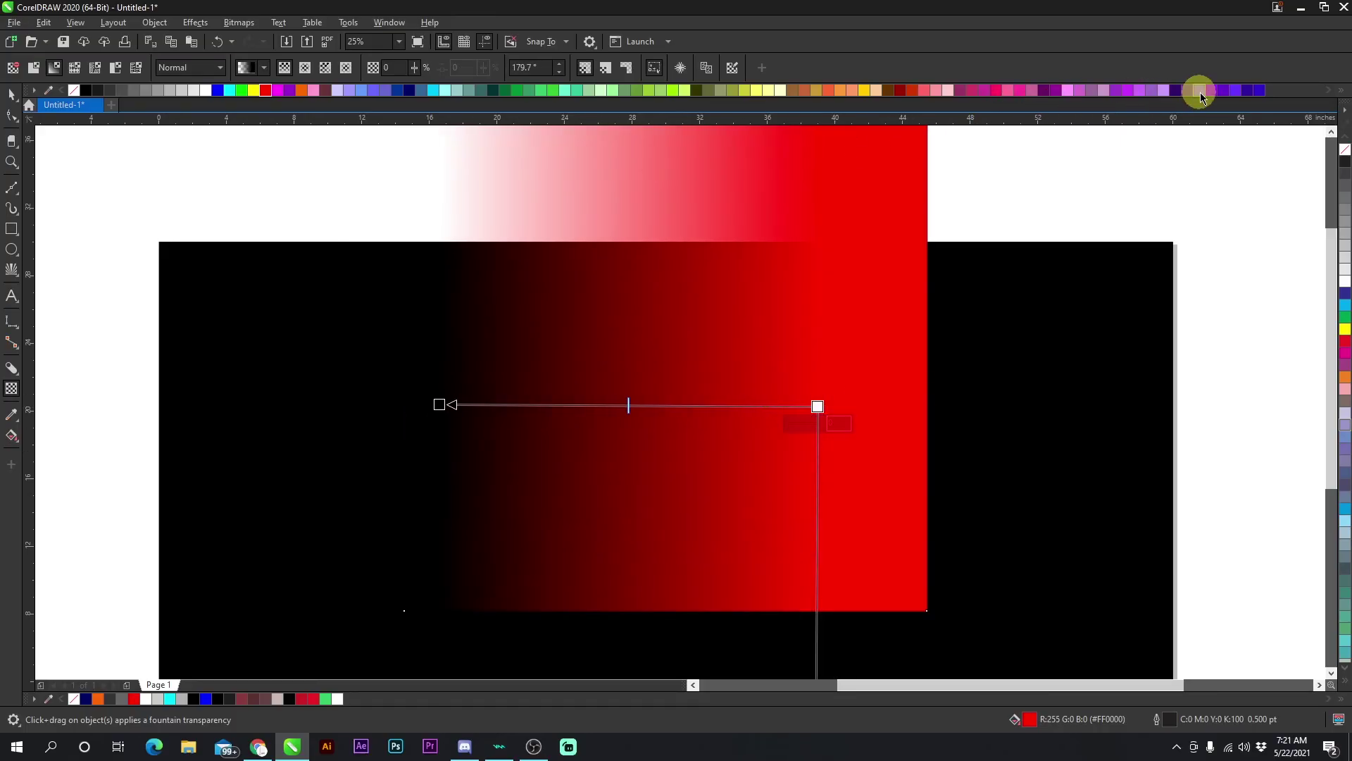
{"action": "left_click_drag", "start_coordinate": [86, 92], "coordinate": [817, 406]}
{"action": "left_click_drag", "start_coordinate": [206, 91], "coordinate": [440, 404]}
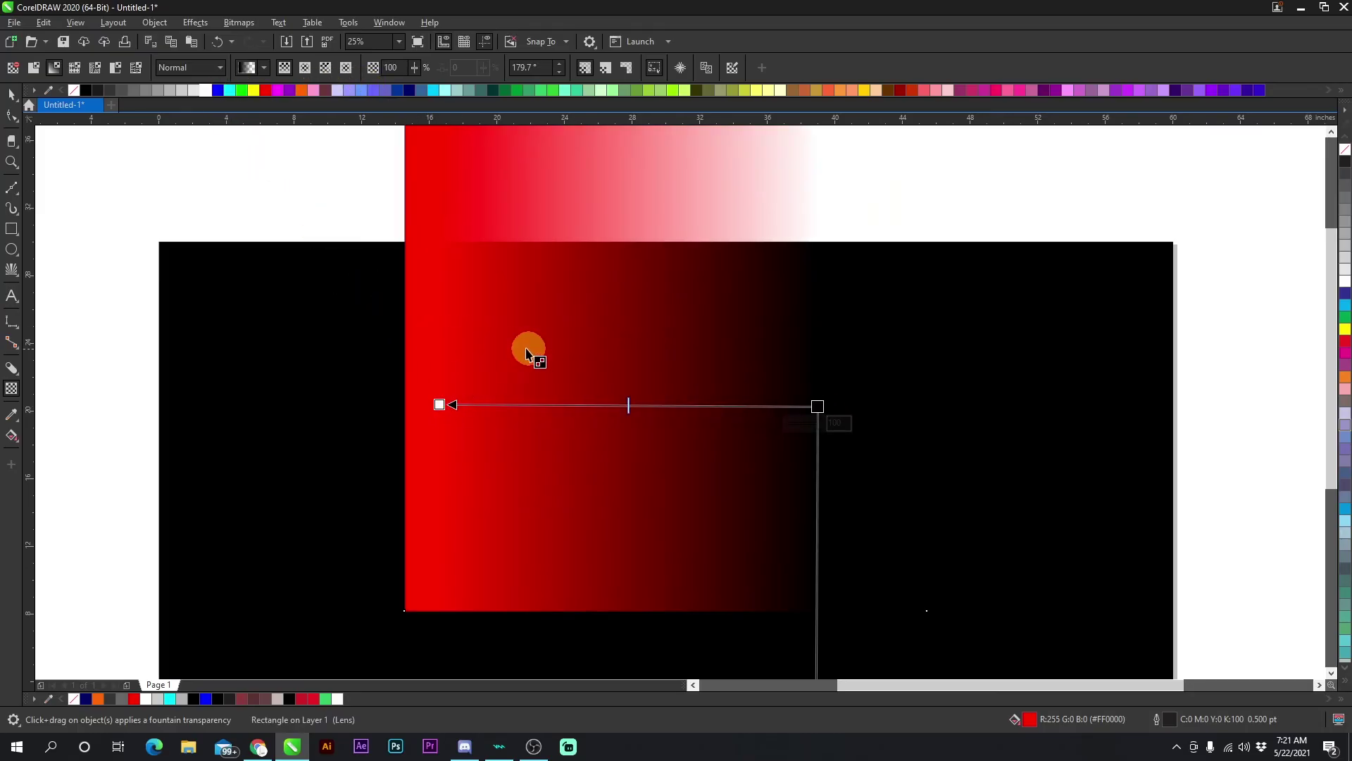
{"action": "left_click", "coordinate": [11, 93]}
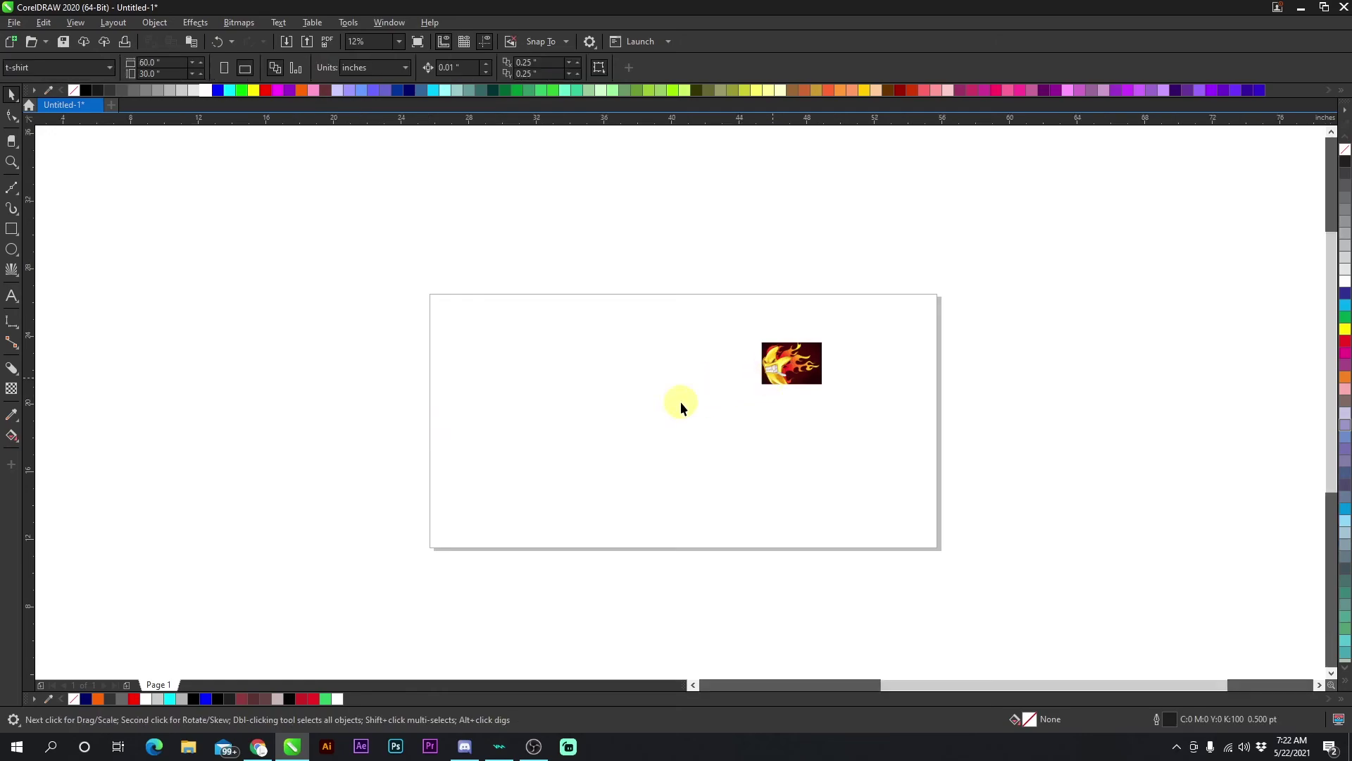
Draw a square beside the flame artwork and nudge it slightly down
{"action": "scroll", "coordinate": [680, 402], "scroll_direction": "up", "scroll_amount": 2}
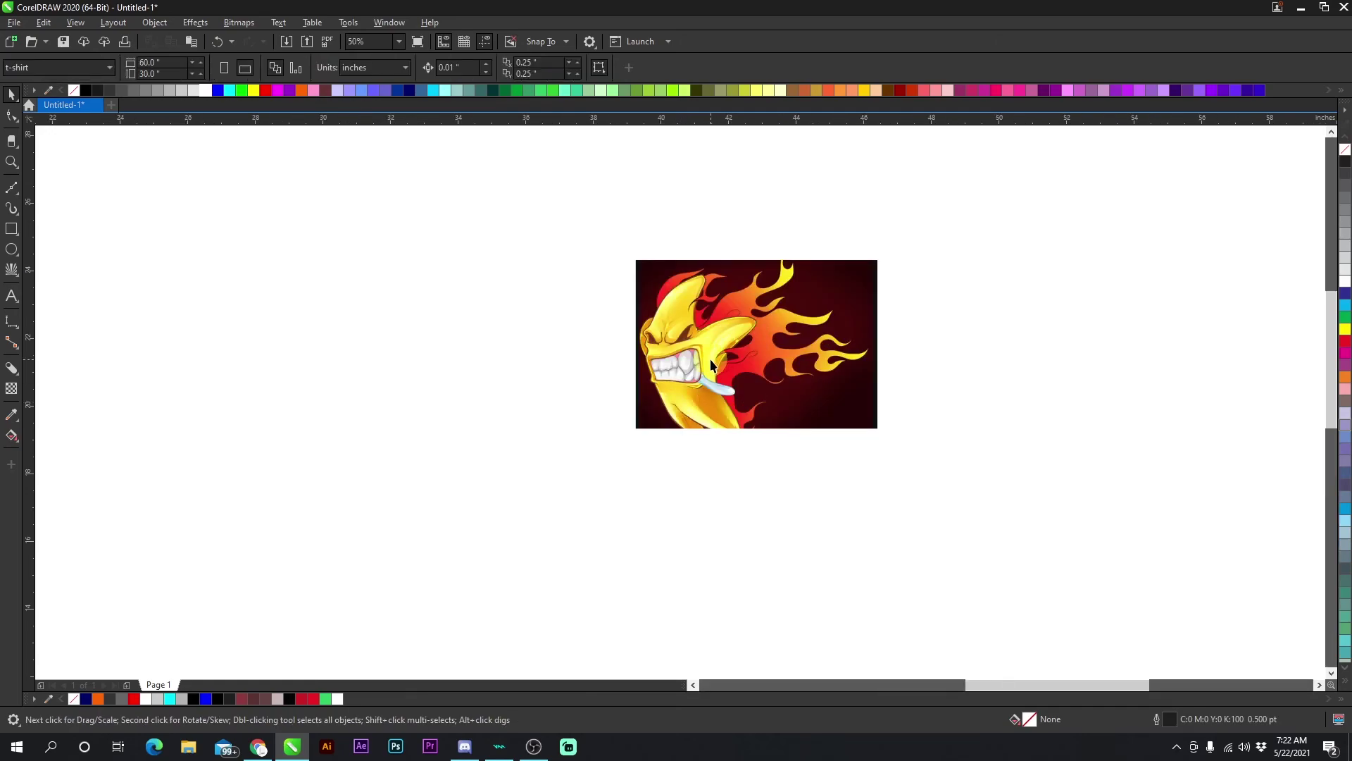
{"action": "scroll", "coordinate": [709, 359], "scroll_direction": "up", "scroll_amount": 1}
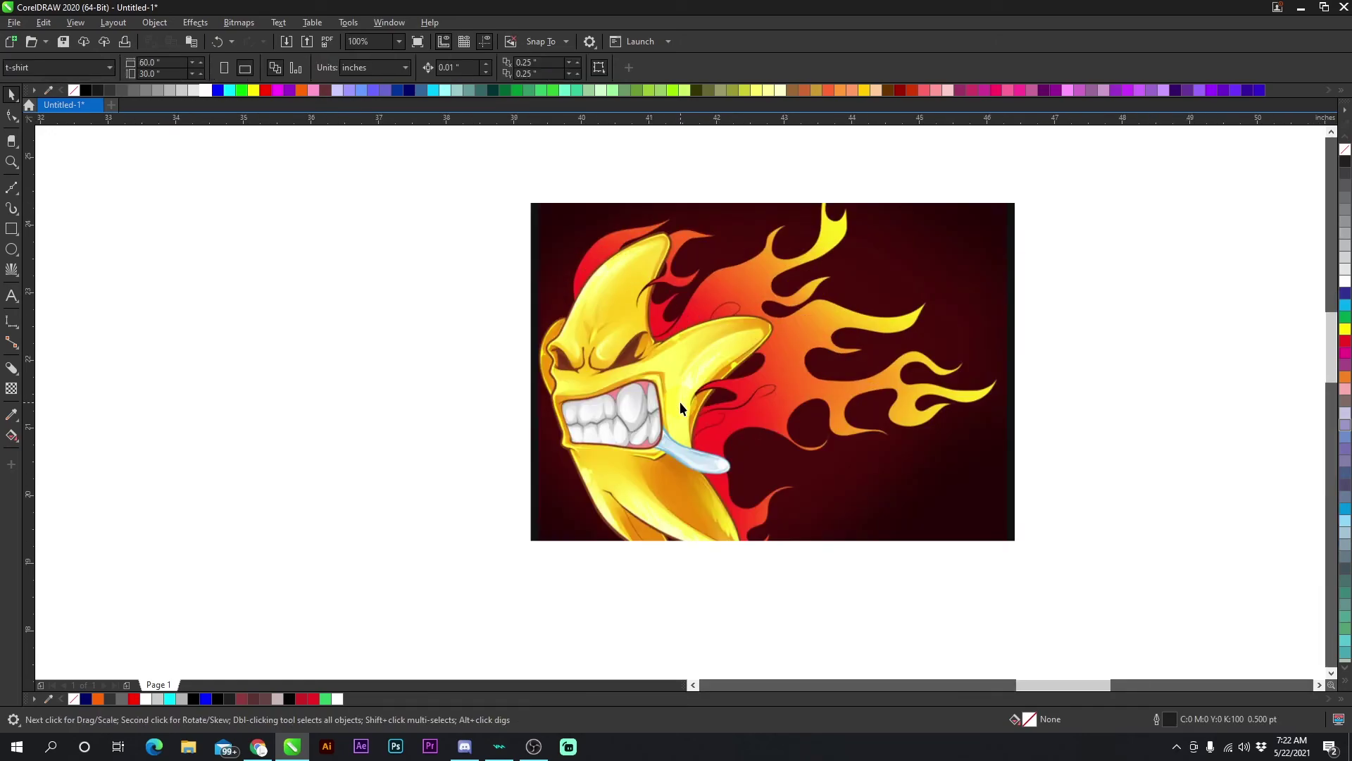
{"action": "scroll", "coordinate": [674, 403], "scroll_direction": "up", "scroll_amount": 2}
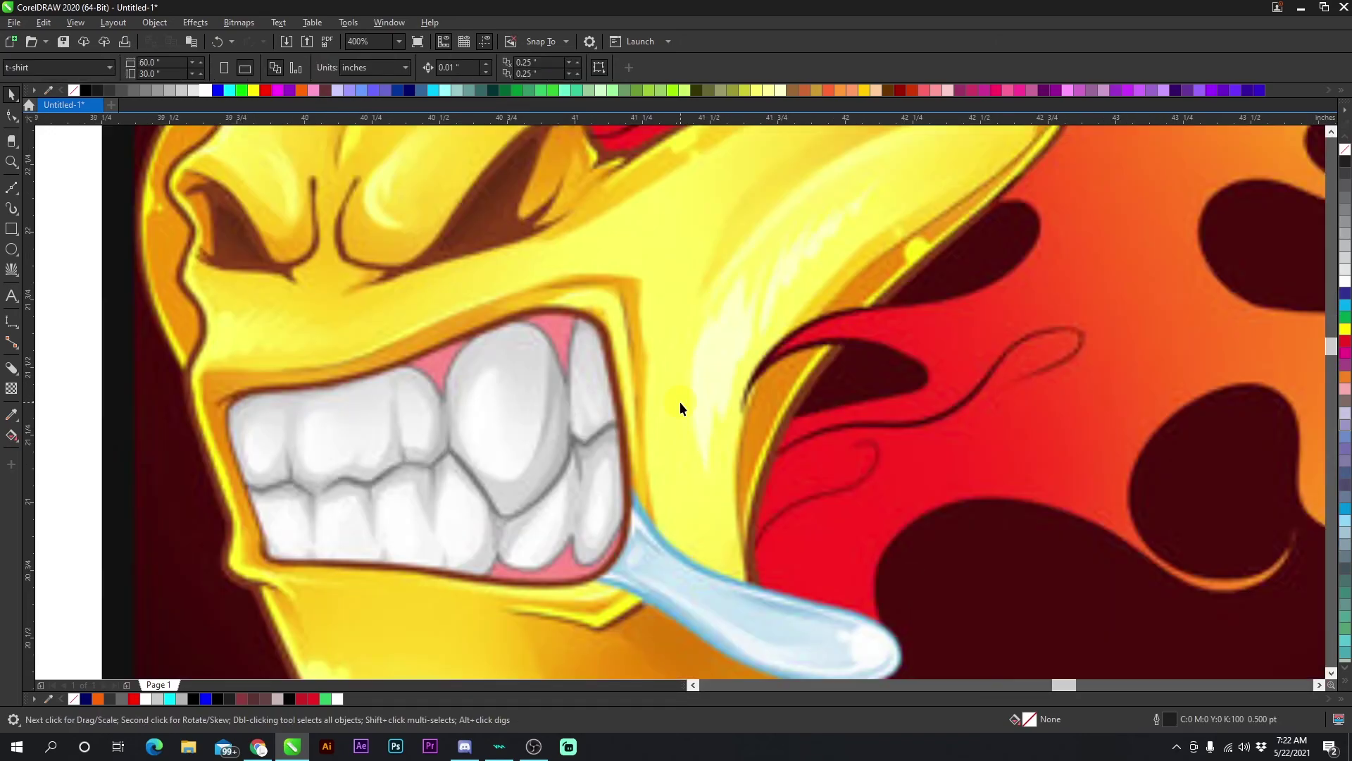
{"action": "scroll", "coordinate": [679, 401], "scroll_direction": "down", "scroll_amount": 2}
{"action": "scroll", "coordinate": [565, 424], "scroll_direction": "up", "scroll_amount": 1}
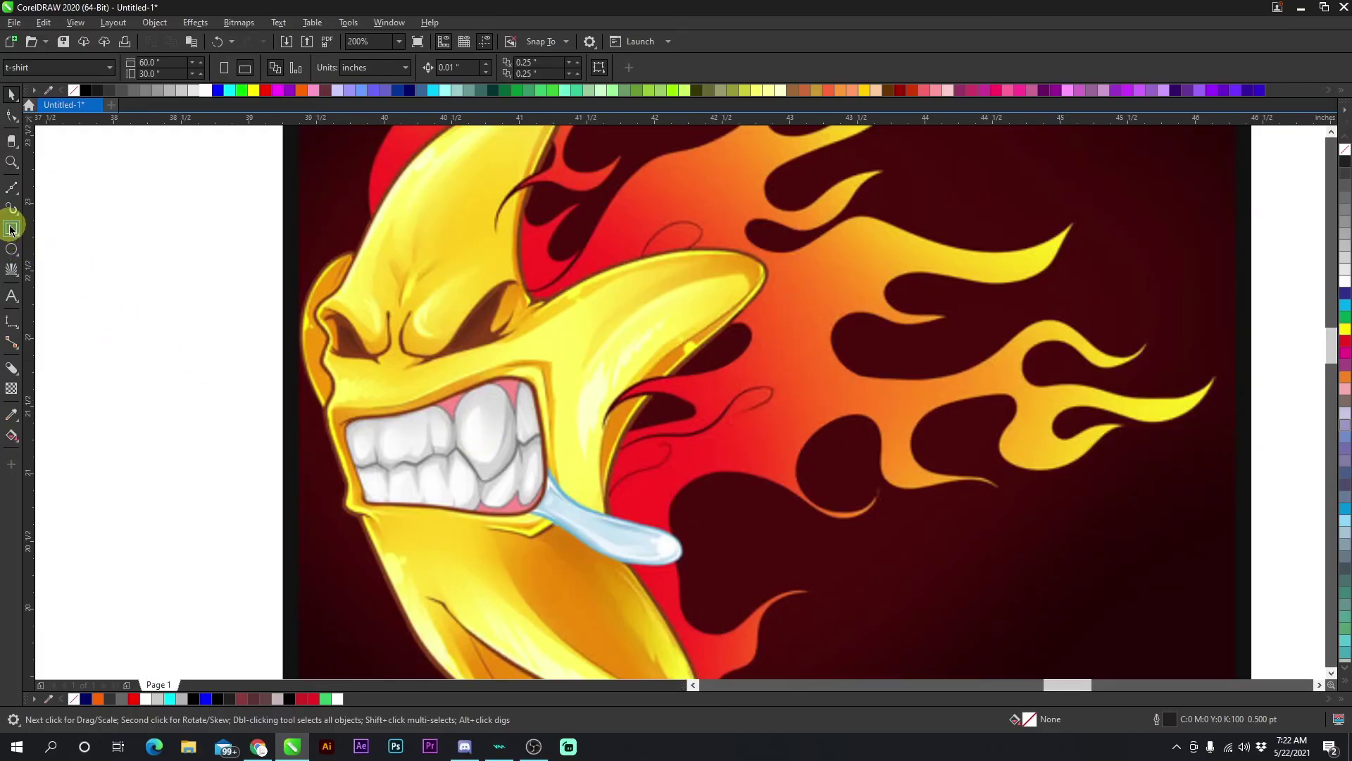
{"action": "left_click", "coordinate": [10, 229]}
{"action": "left_click_drag", "start_coordinate": [124, 273], "coordinate": [294, 447]}
{"action": "left_click", "coordinate": [10, 96]}
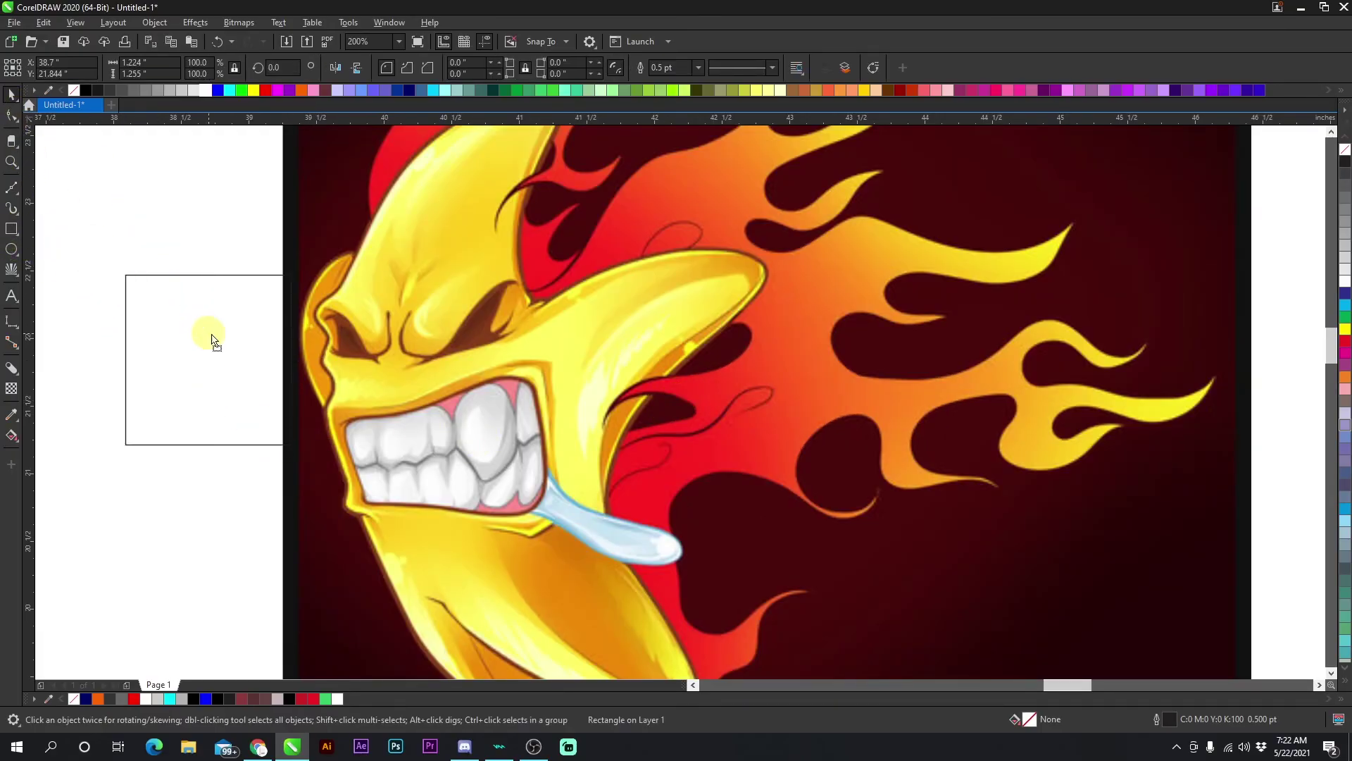
{"action": "left_click_drag", "start_coordinate": [208, 331], "coordinate": [237, 373]}
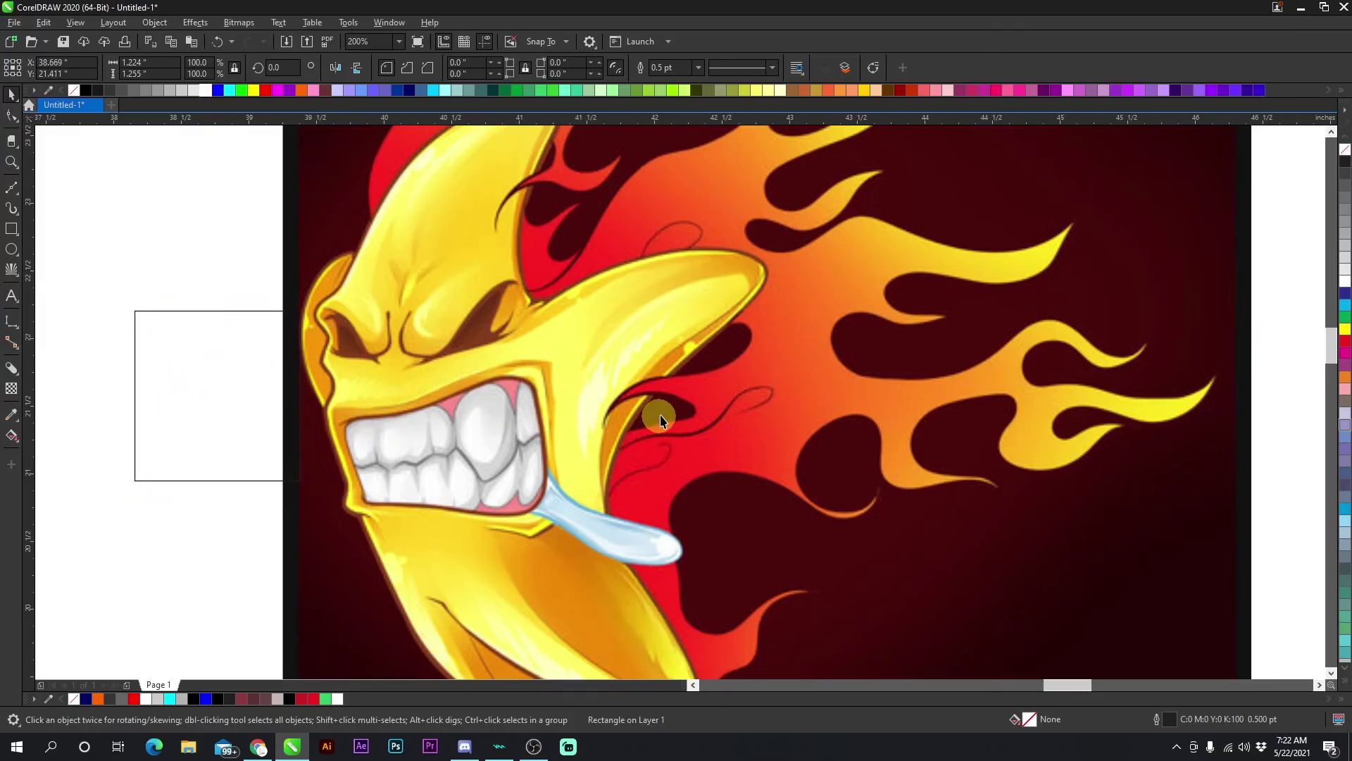
Fill the square with red-orange #FD4A21 sampled from the flames, remove its outline, and move it away
{"action": "left_click", "coordinate": [11, 415]}
{"action": "left_click", "coordinate": [756, 367]}
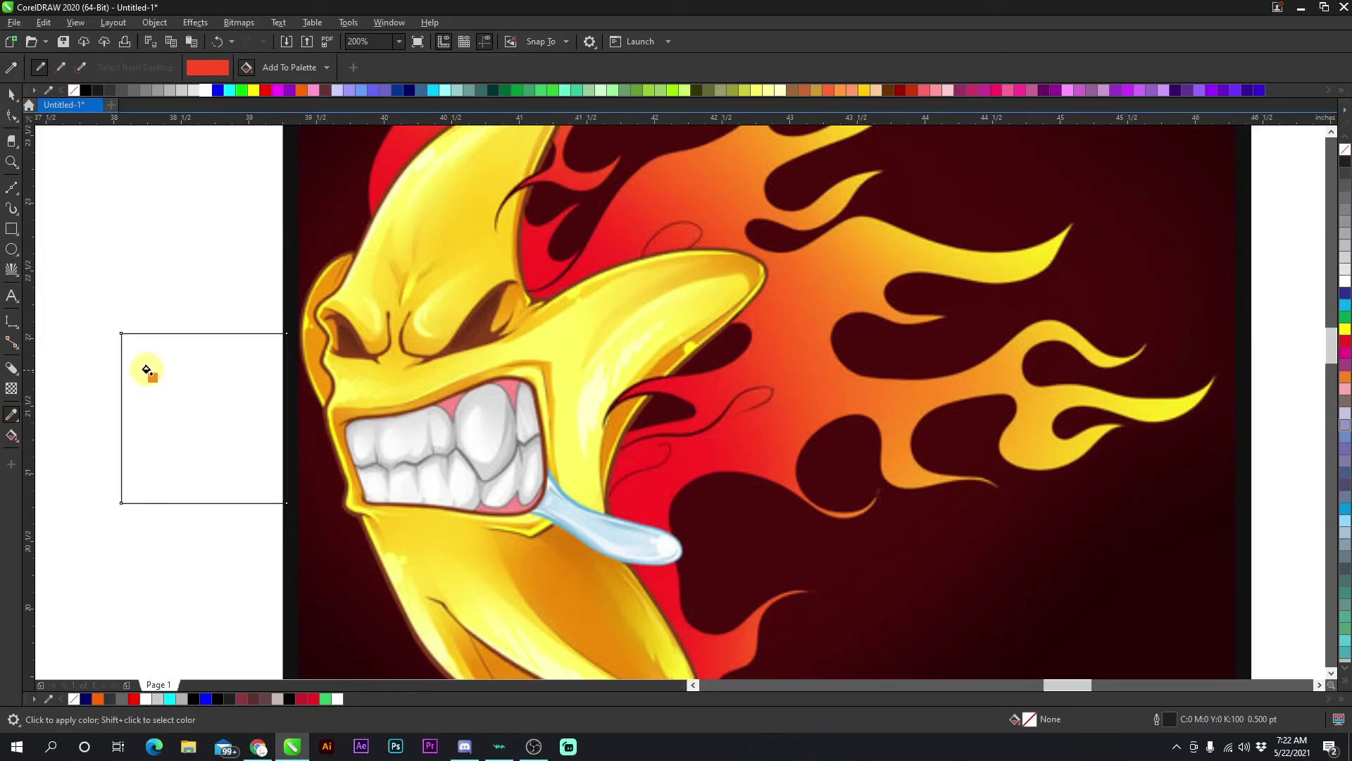
{"action": "left_click", "coordinate": [146, 370]}
{"action": "left_click", "coordinate": [20, 98]}
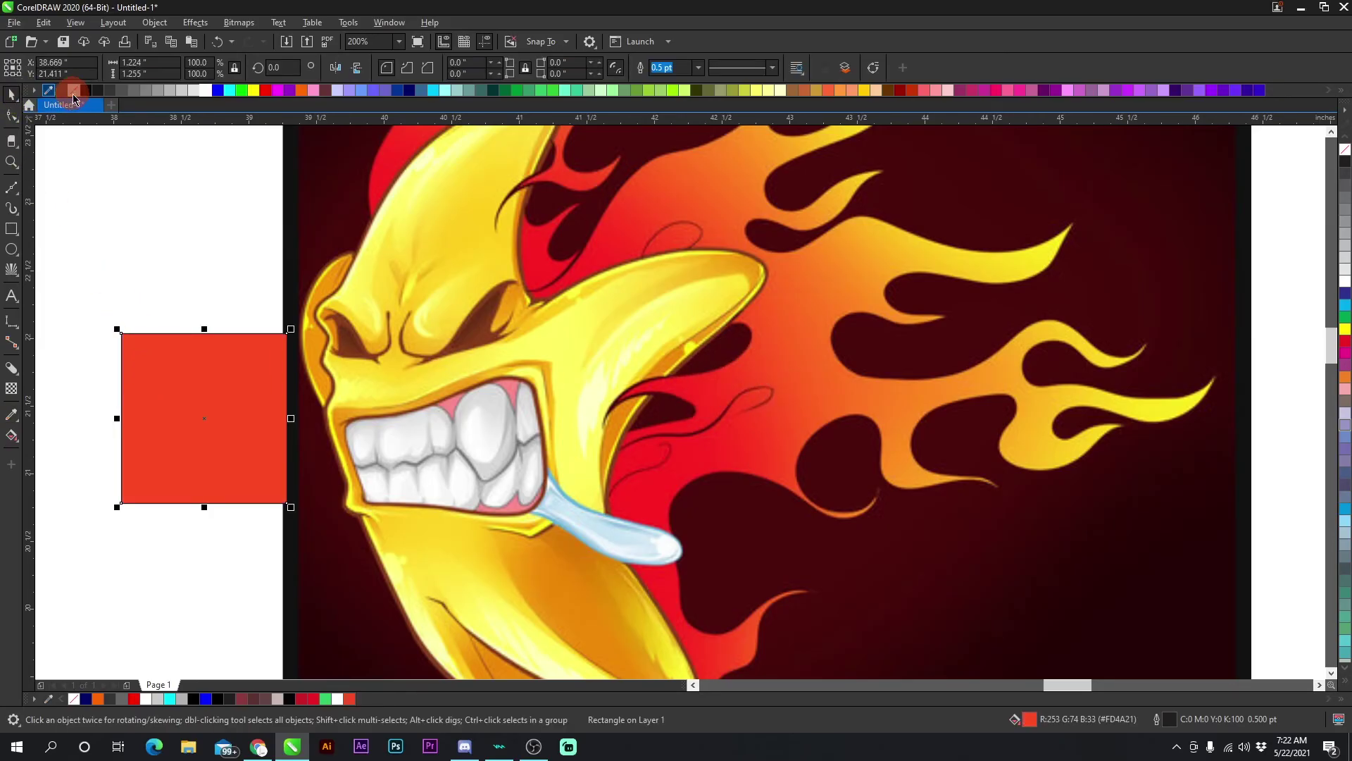
{"action": "right_click", "coordinate": [73, 91]}
{"action": "left_click_drag", "start_coordinate": [178, 366], "coordinate": [715, 451]}
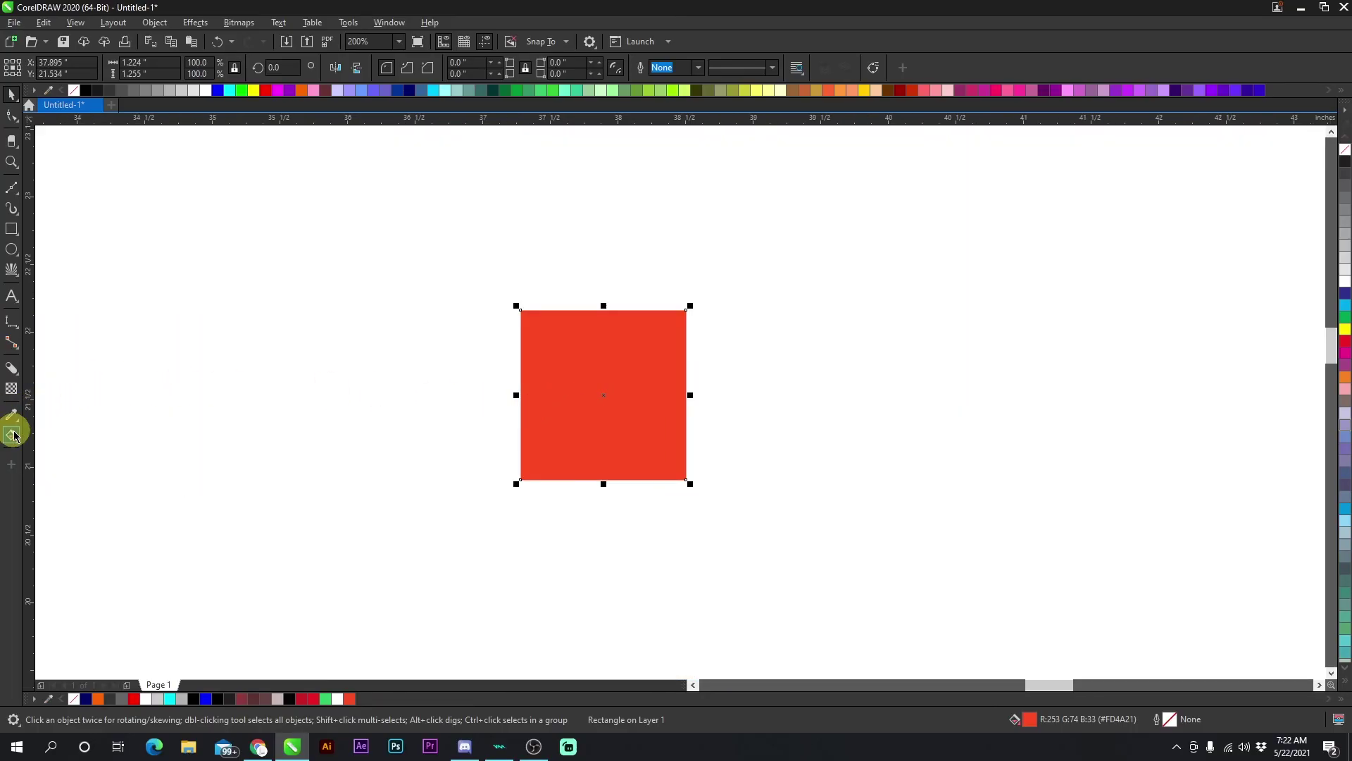
Apply a fountain fill to the square and try cyan, orange and white node colours
{"action": "left_click", "coordinate": [12, 435]}
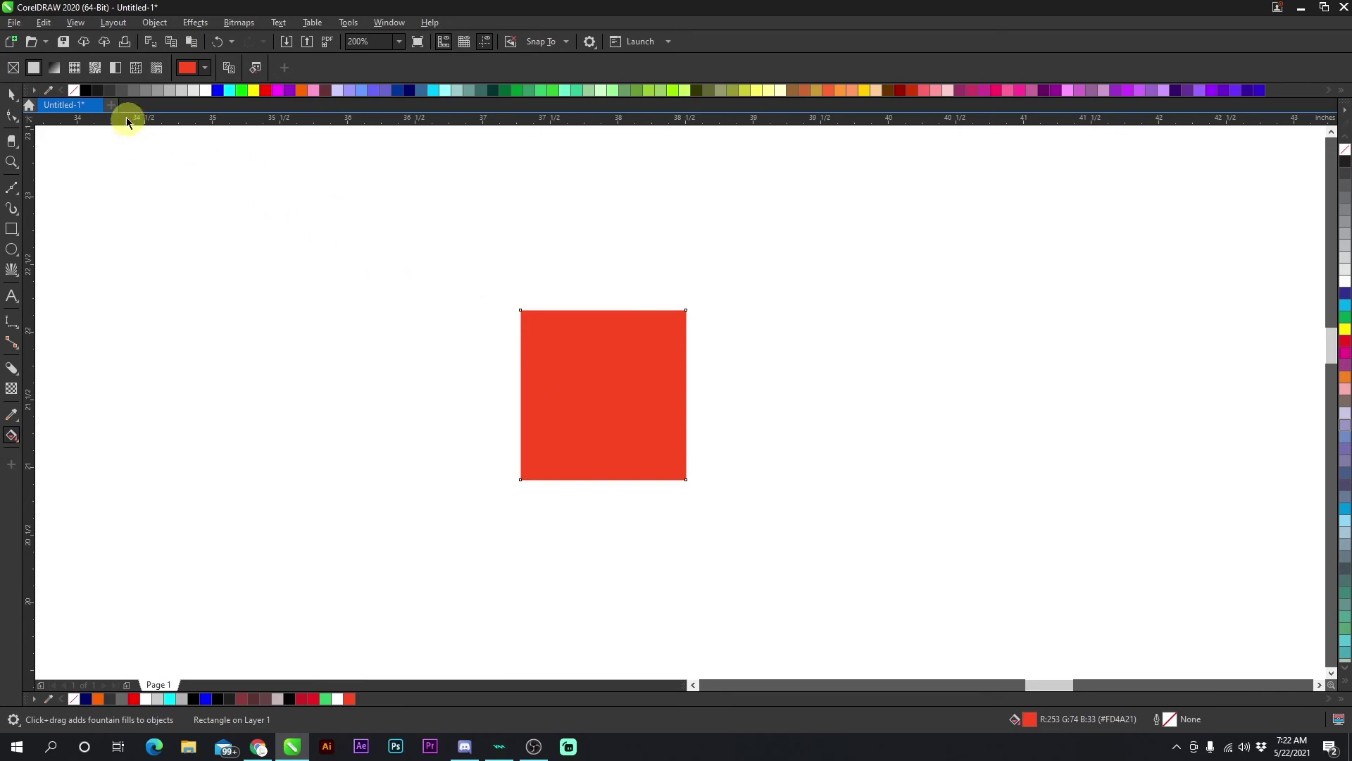
{"action": "left_click", "coordinate": [62, 68]}
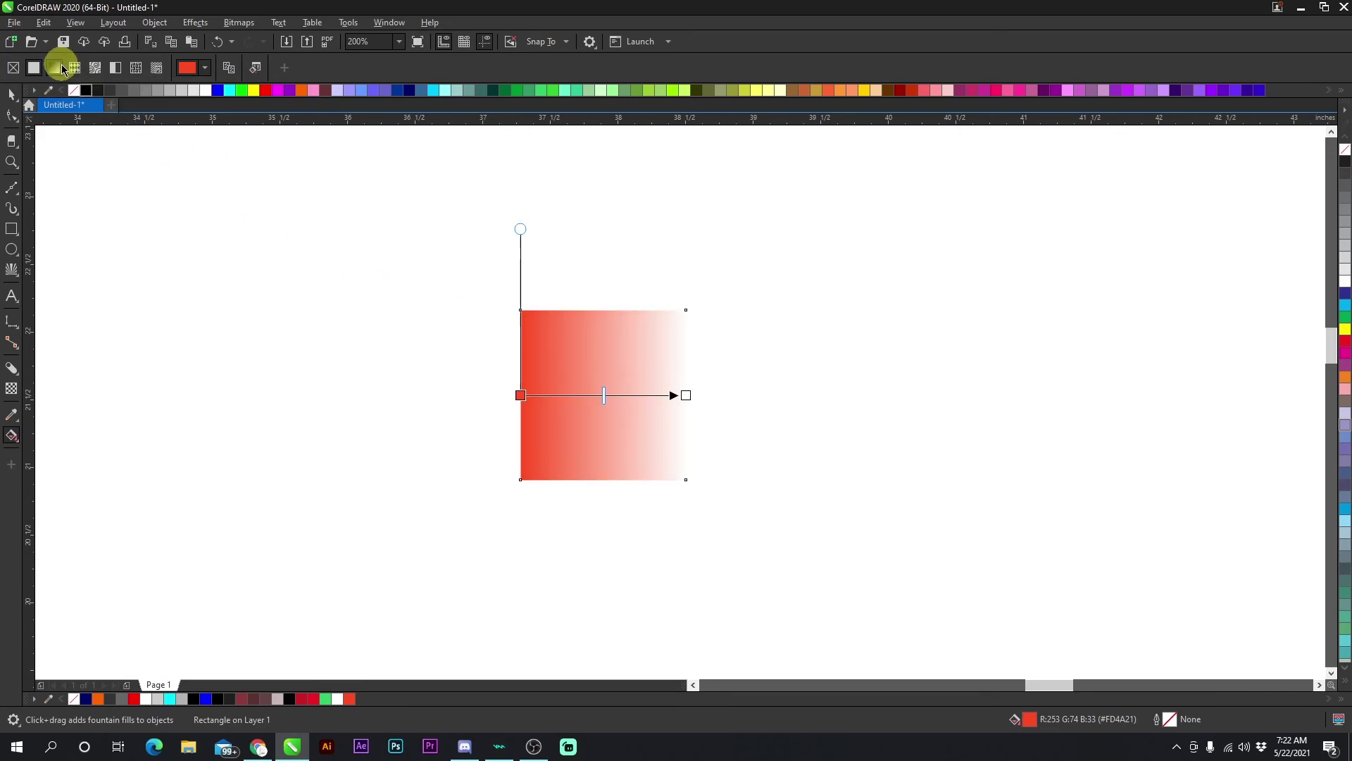
{"action": "scroll", "coordinate": [556, 385], "scroll_direction": "up", "scroll_amount": 2}
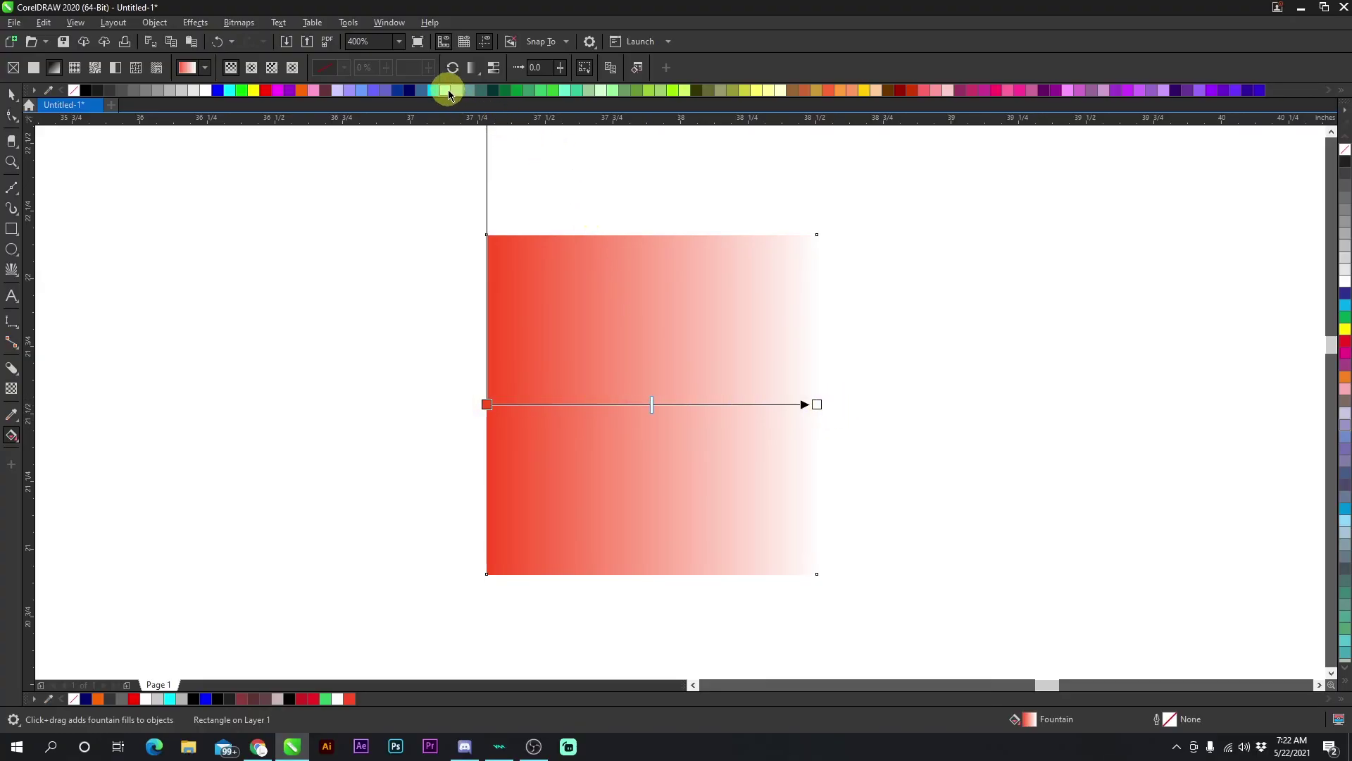
{"action": "left_click_drag", "start_coordinate": [449, 92], "coordinate": [658, 403]}
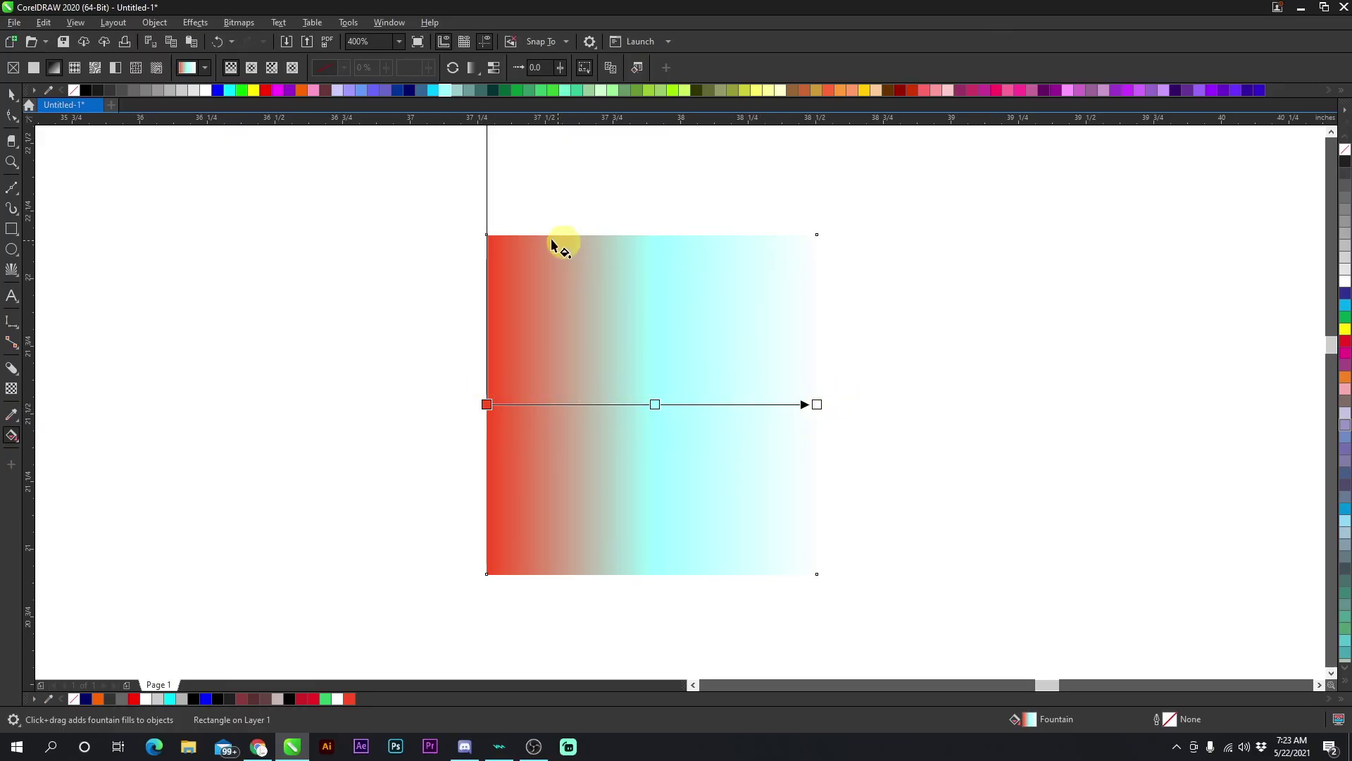
{"action": "left_click_drag", "start_coordinate": [302, 90], "coordinate": [817, 404]}
{"action": "left_click_drag", "start_coordinate": [301, 90], "coordinate": [488, 406]}
{"action": "left_click_drag", "start_coordinate": [206, 90], "coordinate": [655, 407]}
{"action": "left_click_drag", "start_coordinate": [487, 404], "coordinate": [393, 395]}
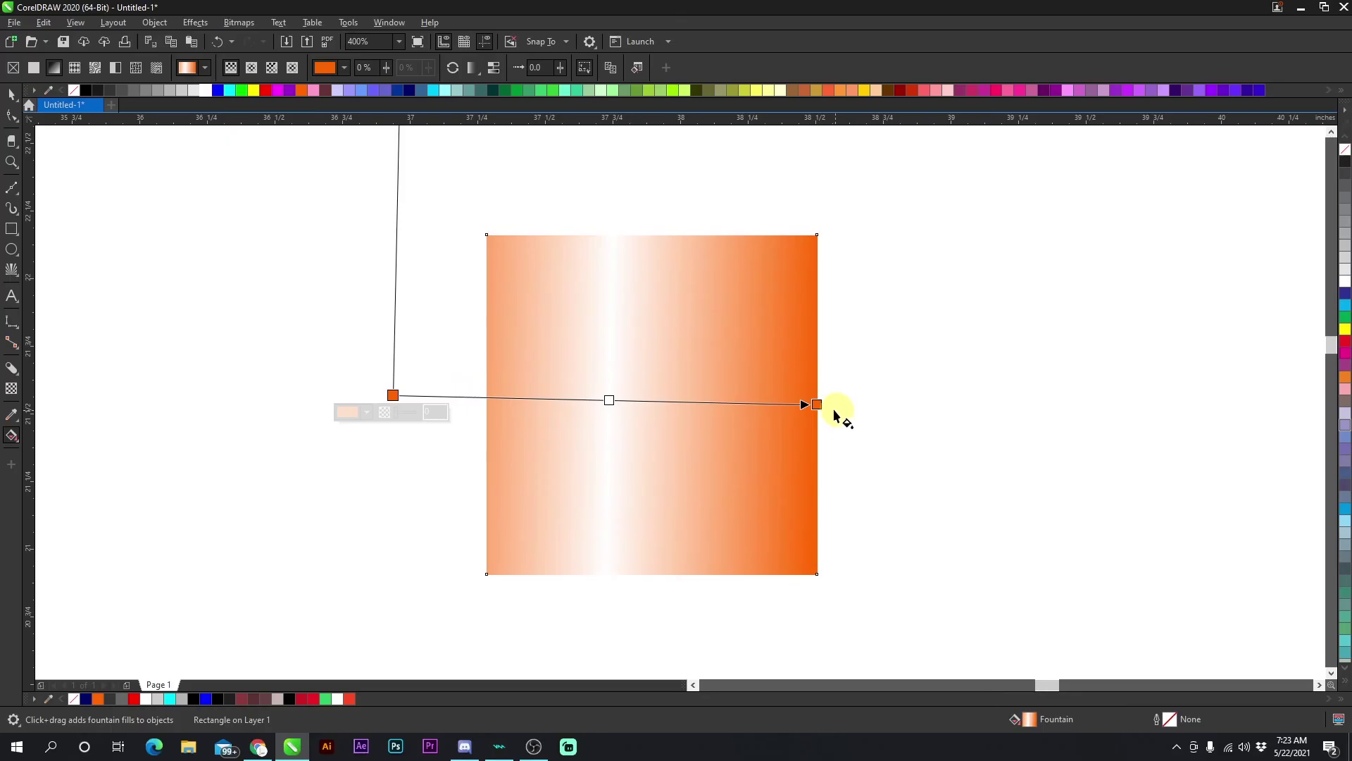
{"action": "left_click_drag", "start_coordinate": [834, 412], "coordinate": [912, 395]}
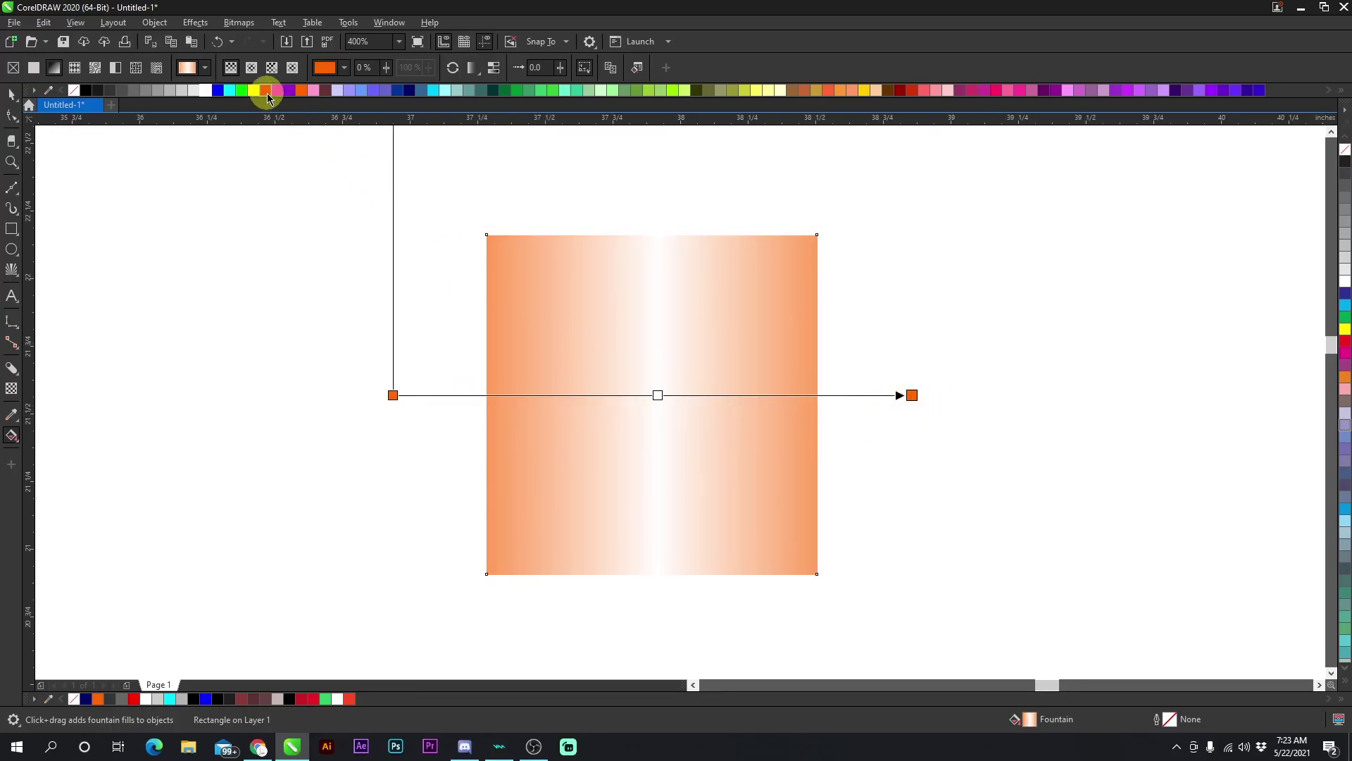
Make the gradient blue, red and green, running diagonally from top-left to bottom-right
{"action": "left_click_drag", "start_coordinate": [268, 98], "coordinate": [657, 395]}
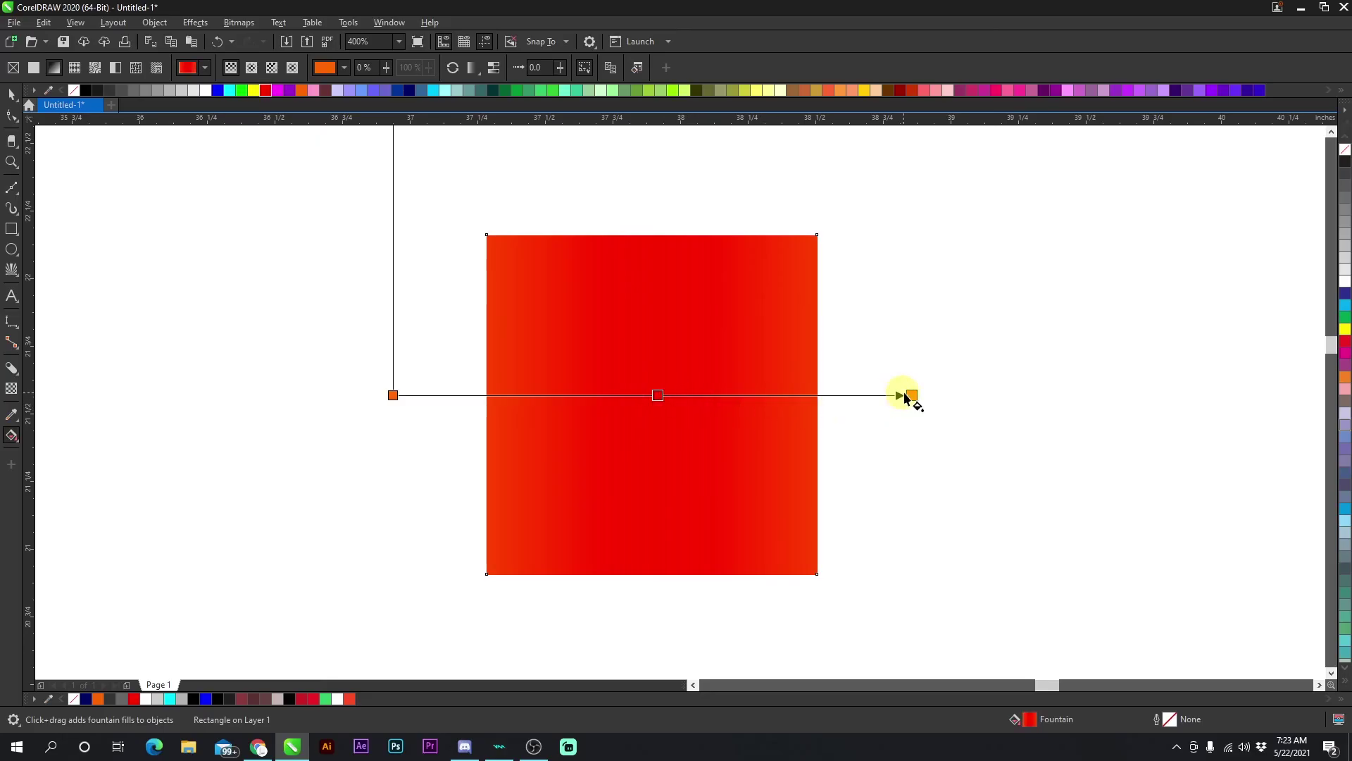
{"action": "left_click_drag", "start_coordinate": [909, 398], "coordinate": [791, 402]}
{"action": "left_click_drag", "start_coordinate": [392, 395], "coordinate": [538, 398]}
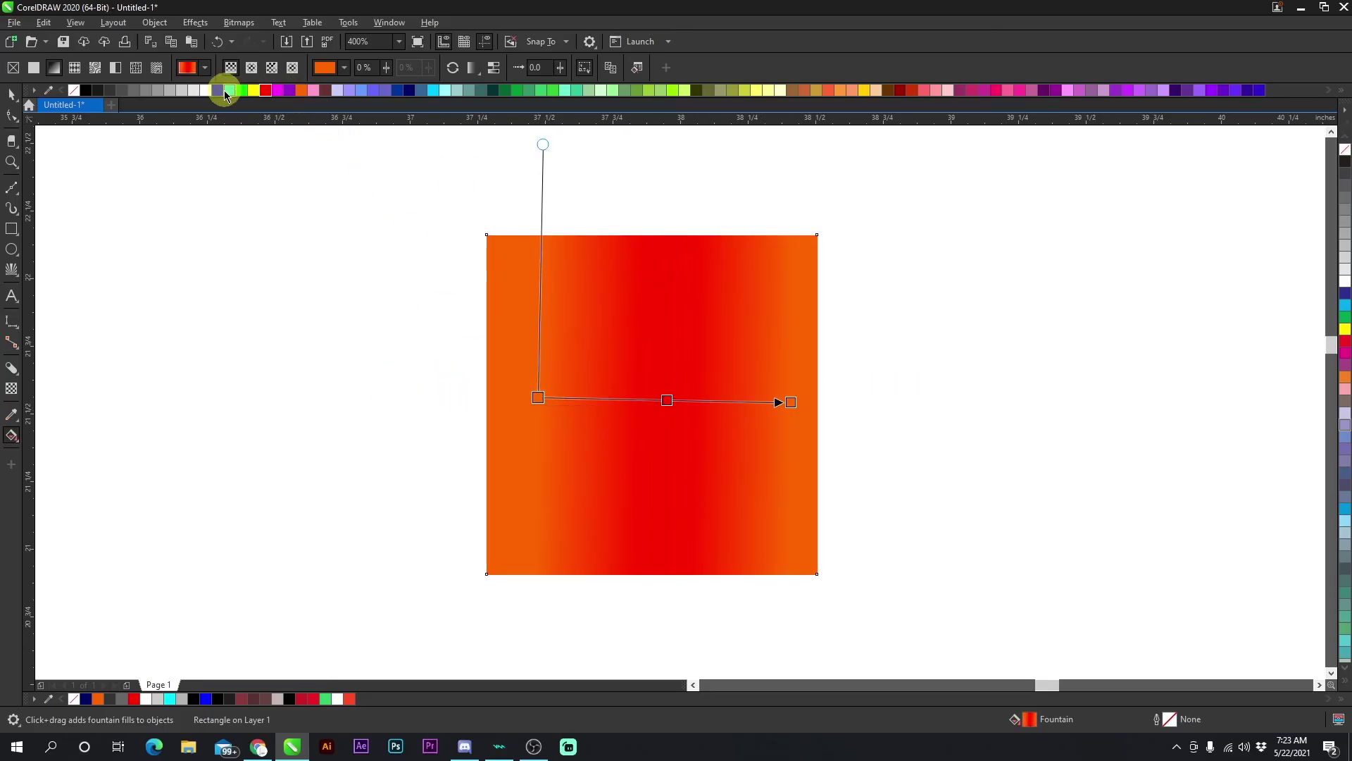
{"action": "left_click_drag", "start_coordinate": [222, 92], "coordinate": [538, 398]}
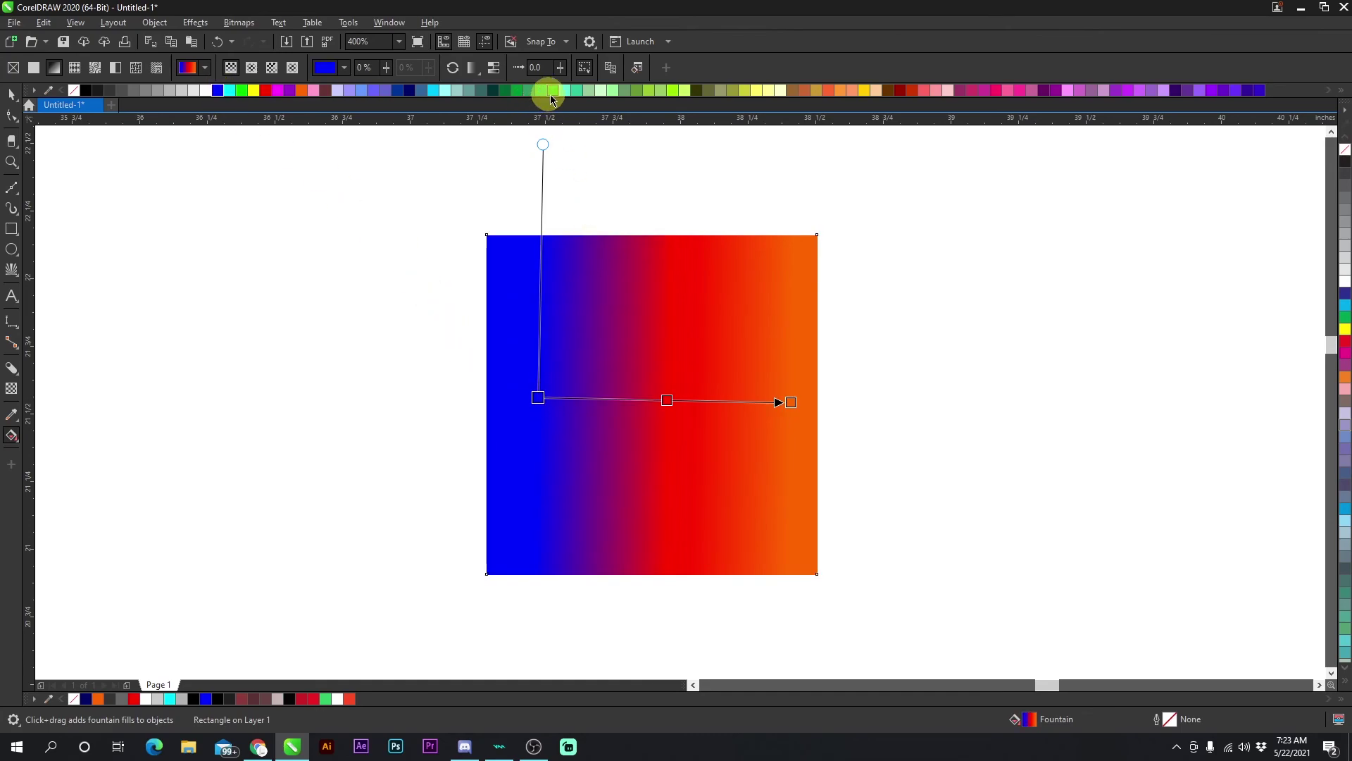
{"action": "left_click_drag", "start_coordinate": [551, 100], "coordinate": [789, 401]}
{"action": "left_click_drag", "start_coordinate": [538, 398], "coordinate": [487, 235]}
{"action": "left_click_drag", "start_coordinate": [791, 401], "coordinate": [817, 572]}
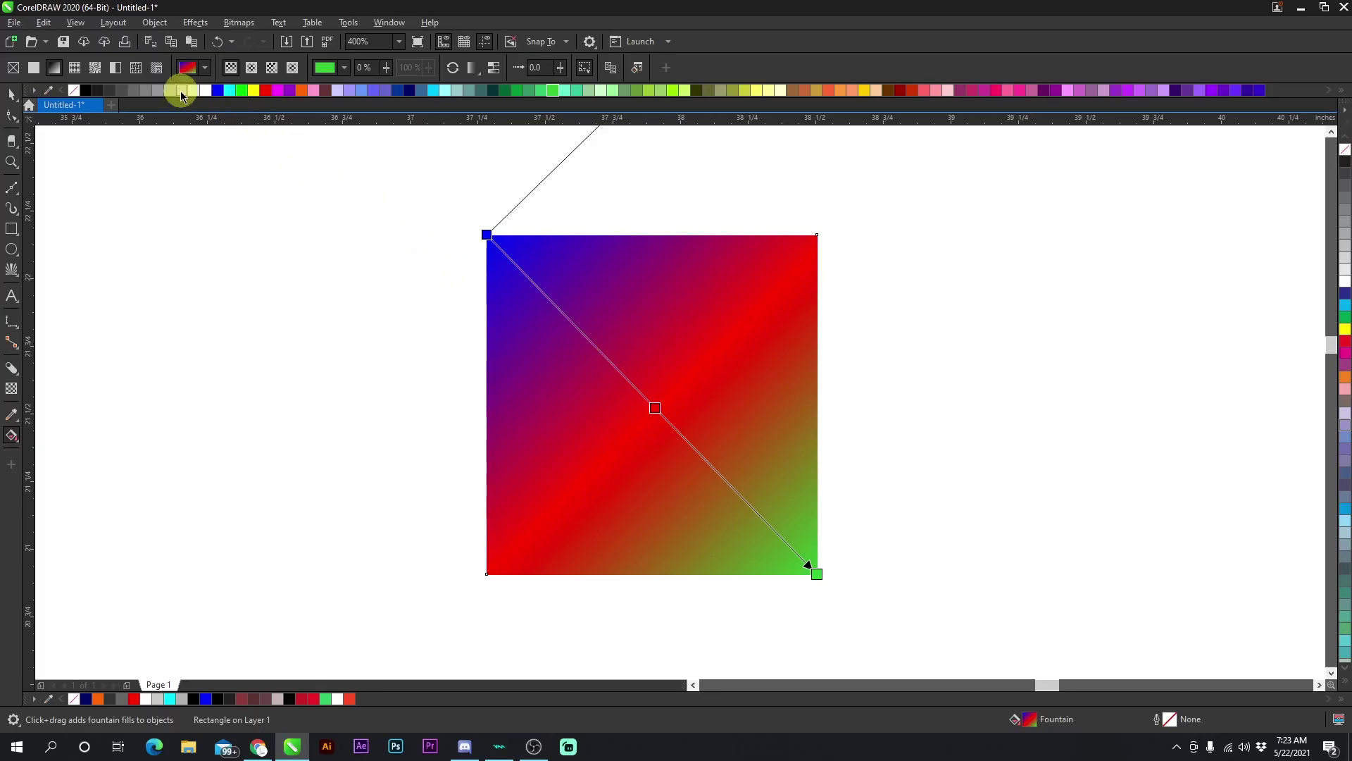
Drop grey swatches on the gradient's start and end nodes and light grey on its middle
{"action": "left_click_drag", "start_coordinate": [501, 250], "coordinate": [487, 236]}
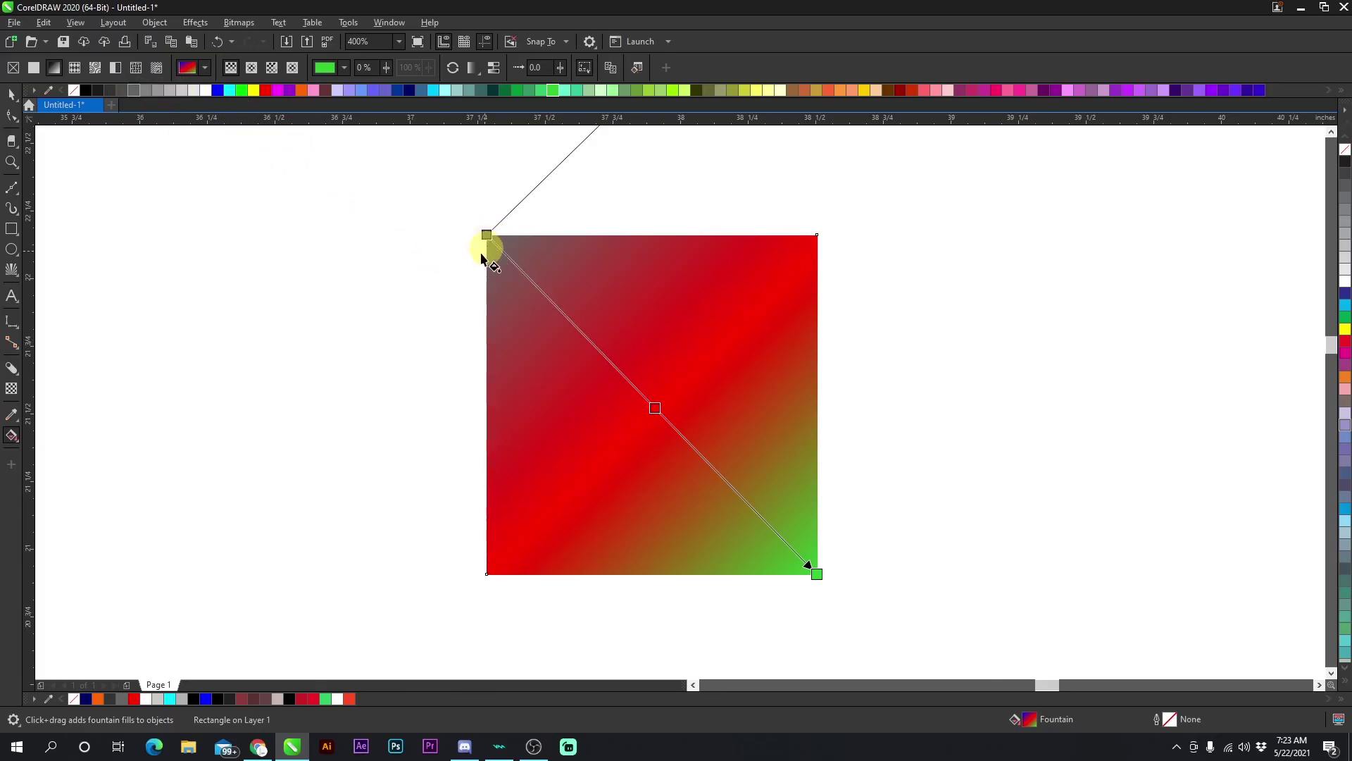
{"action": "left_click_drag", "start_coordinate": [130, 91], "coordinate": [817, 572]}
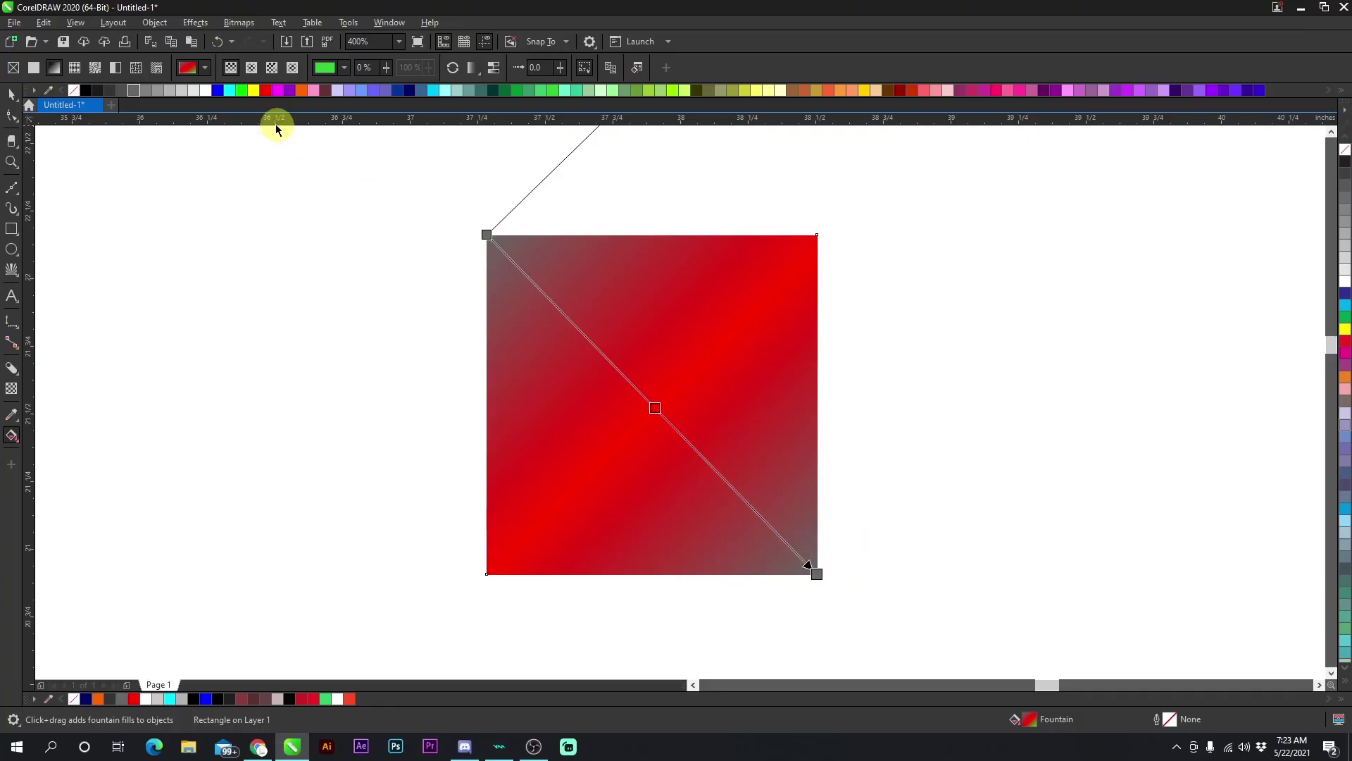
{"action": "left_click_drag", "start_coordinate": [191, 90], "coordinate": [656, 409]}
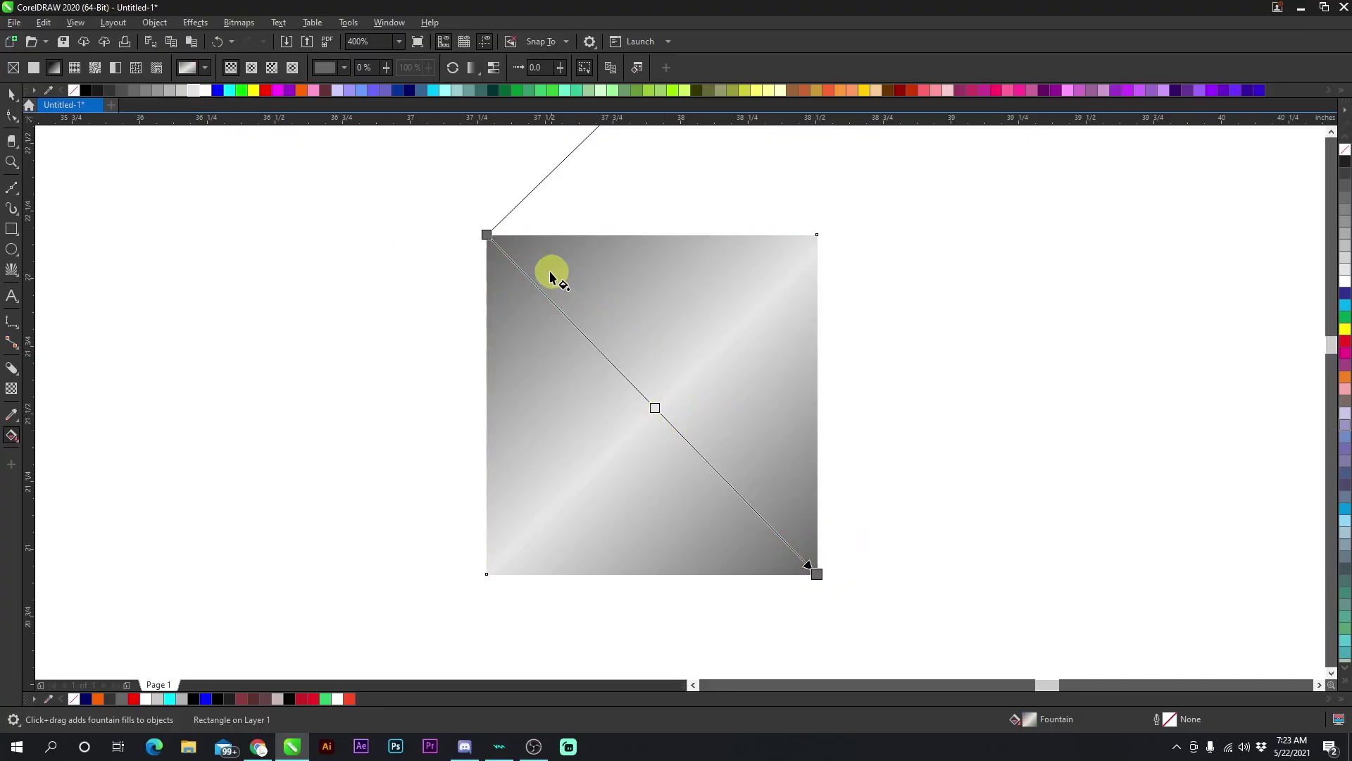
Tilt the gradient vector below the square and make its start, end and middle yellow
{"action": "left_click_drag", "start_coordinate": [485, 234], "coordinate": [584, 235]}
{"action": "left_click_drag", "start_coordinate": [817, 572], "coordinate": [733, 597]}
{"action": "left_click_drag", "start_coordinate": [867, 95], "coordinate": [780, 417]}
{"action": "left_click_drag", "start_coordinate": [738, 600], "coordinate": [735, 598]}
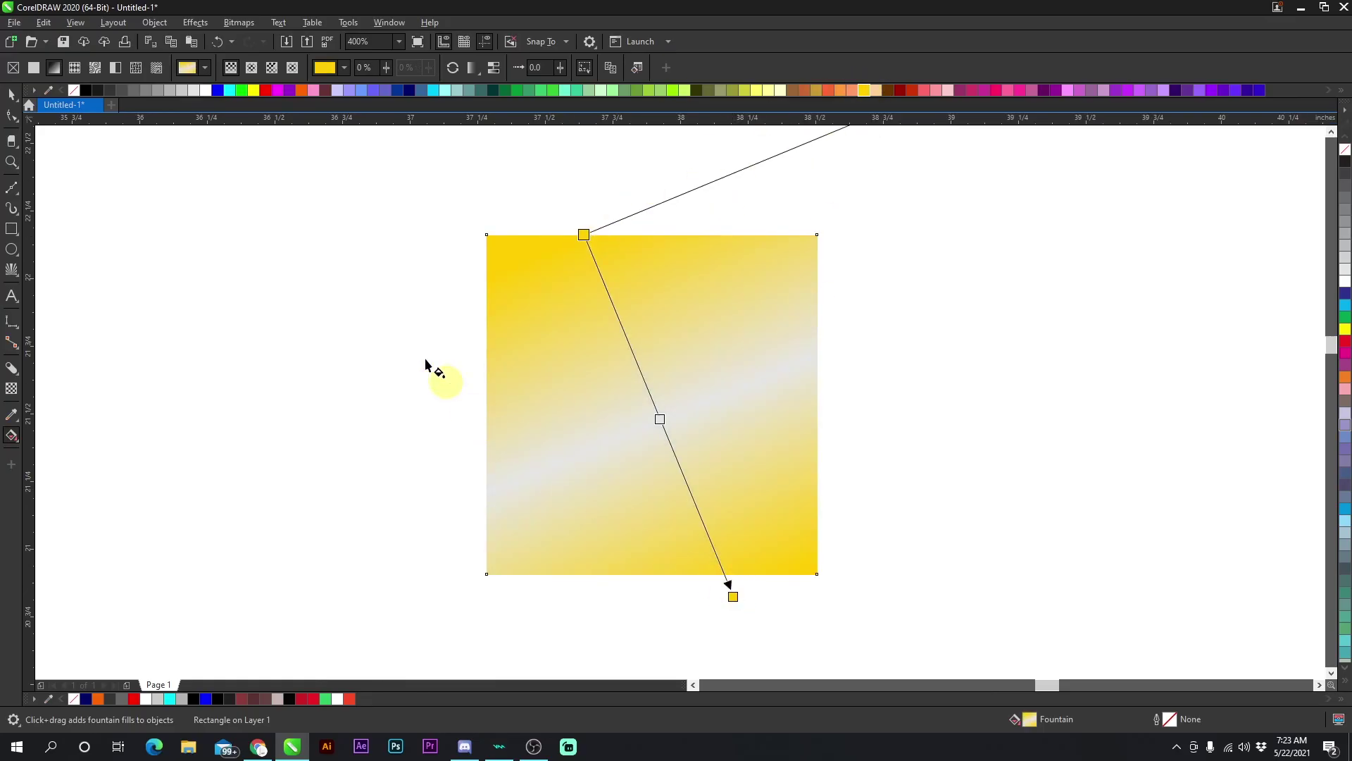
{"action": "left_click_drag", "start_coordinate": [254, 91], "coordinate": [660, 418]}
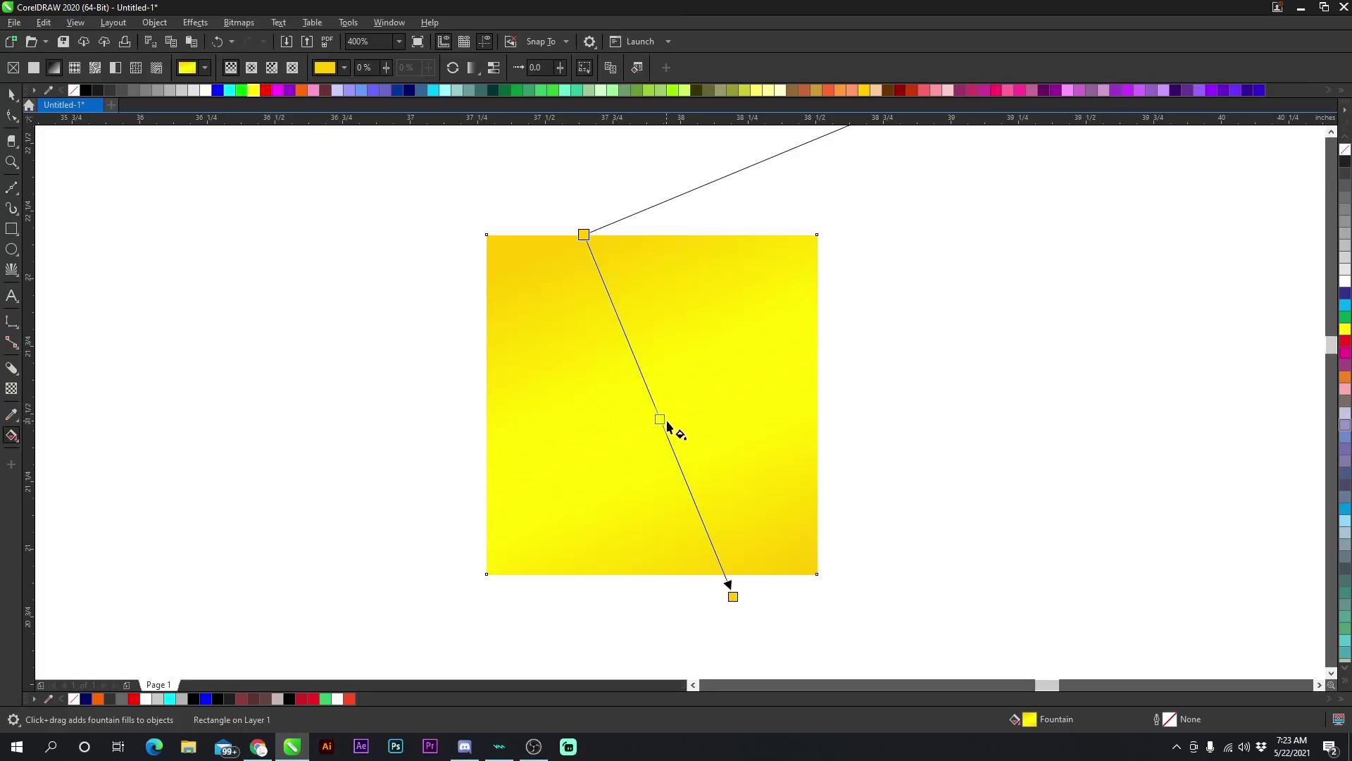
Set the gradient's start node to a deep gold custom colour
{"action": "left_click", "coordinate": [584, 234]}
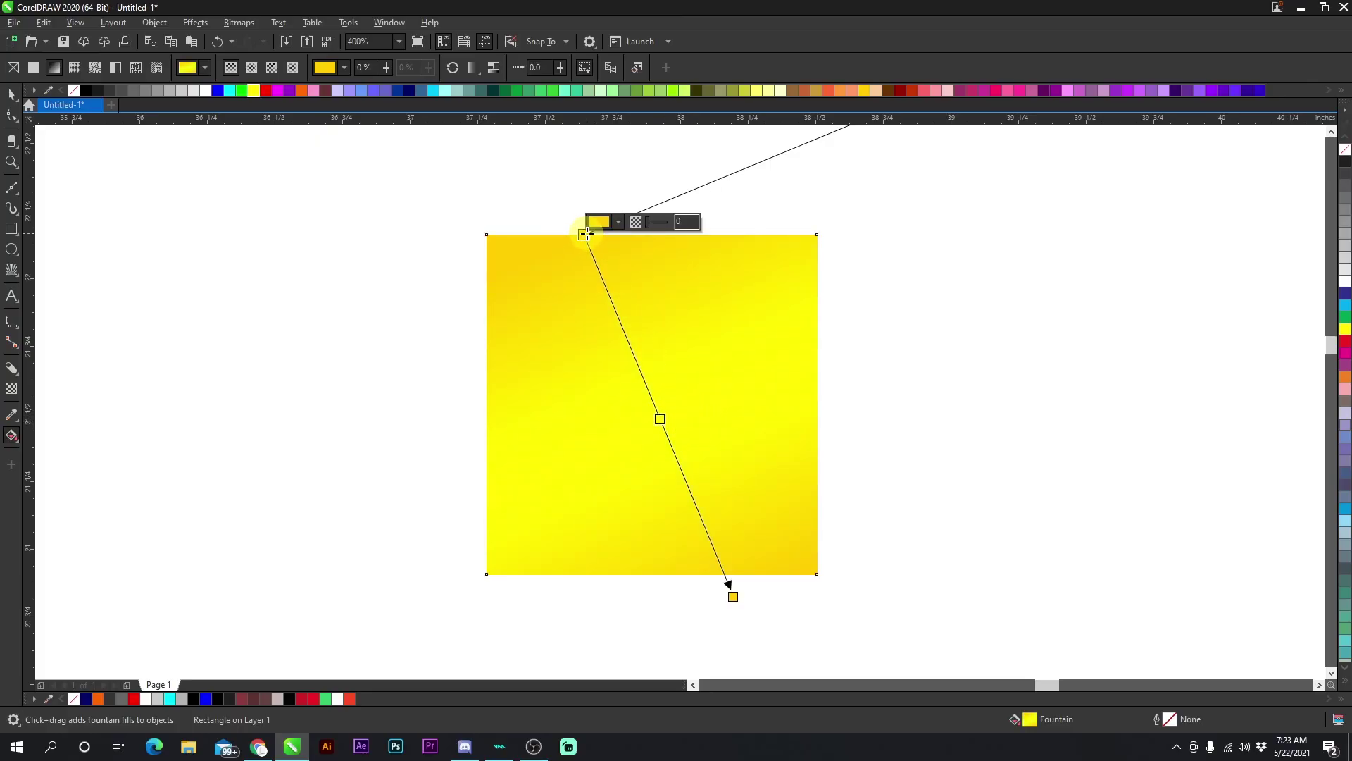
{"action": "left_click", "coordinate": [619, 224]}
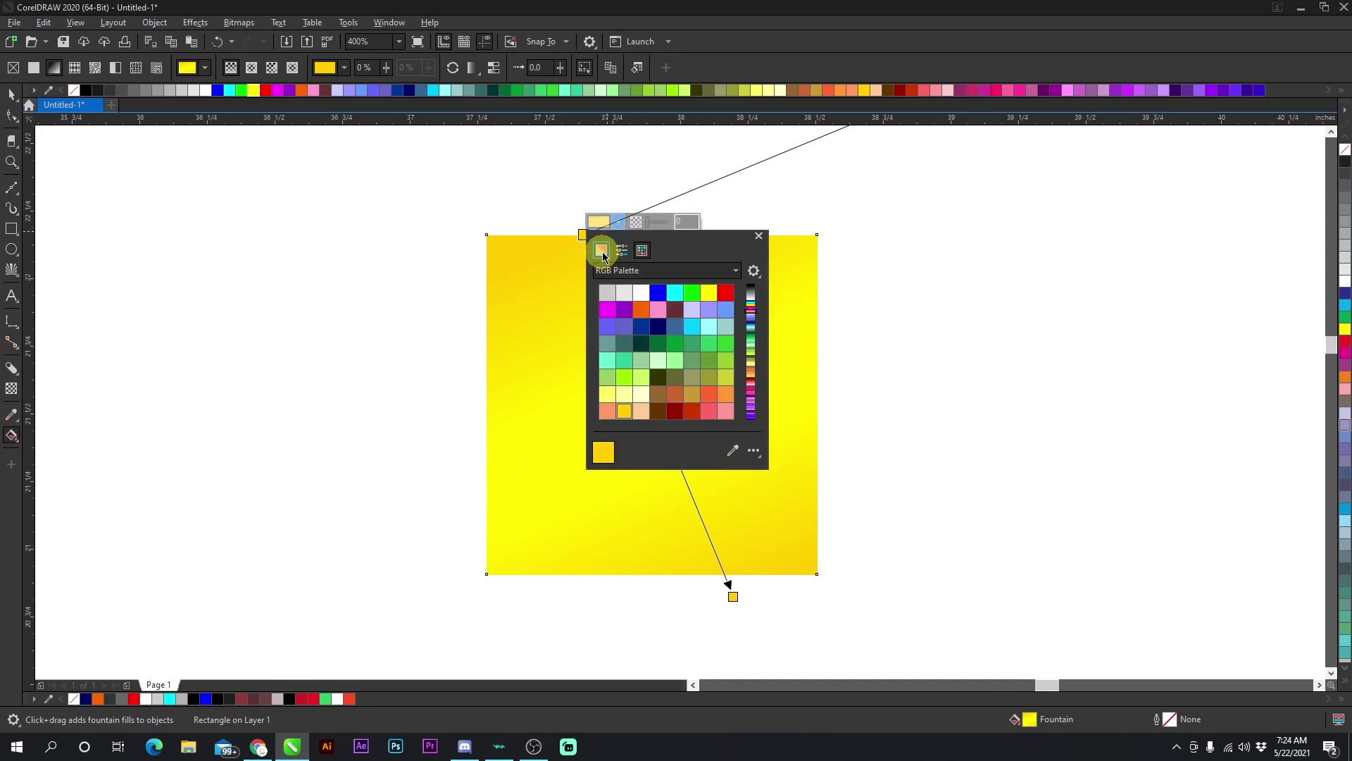
{"action": "left_click", "coordinate": [601, 250]}
{"action": "mouse_move", "coordinate": [682, 319]}
{"action": "left_mouse_down"}
{"action": "mouse_move", "coordinate": [684, 302]}
{"action": "mouse_move", "coordinate": [671, 320]}
{"action": "mouse_move", "coordinate": [684, 325]}
{"action": "mouse_move", "coordinate": [683, 303]}
{"action": "left_mouse_up"}
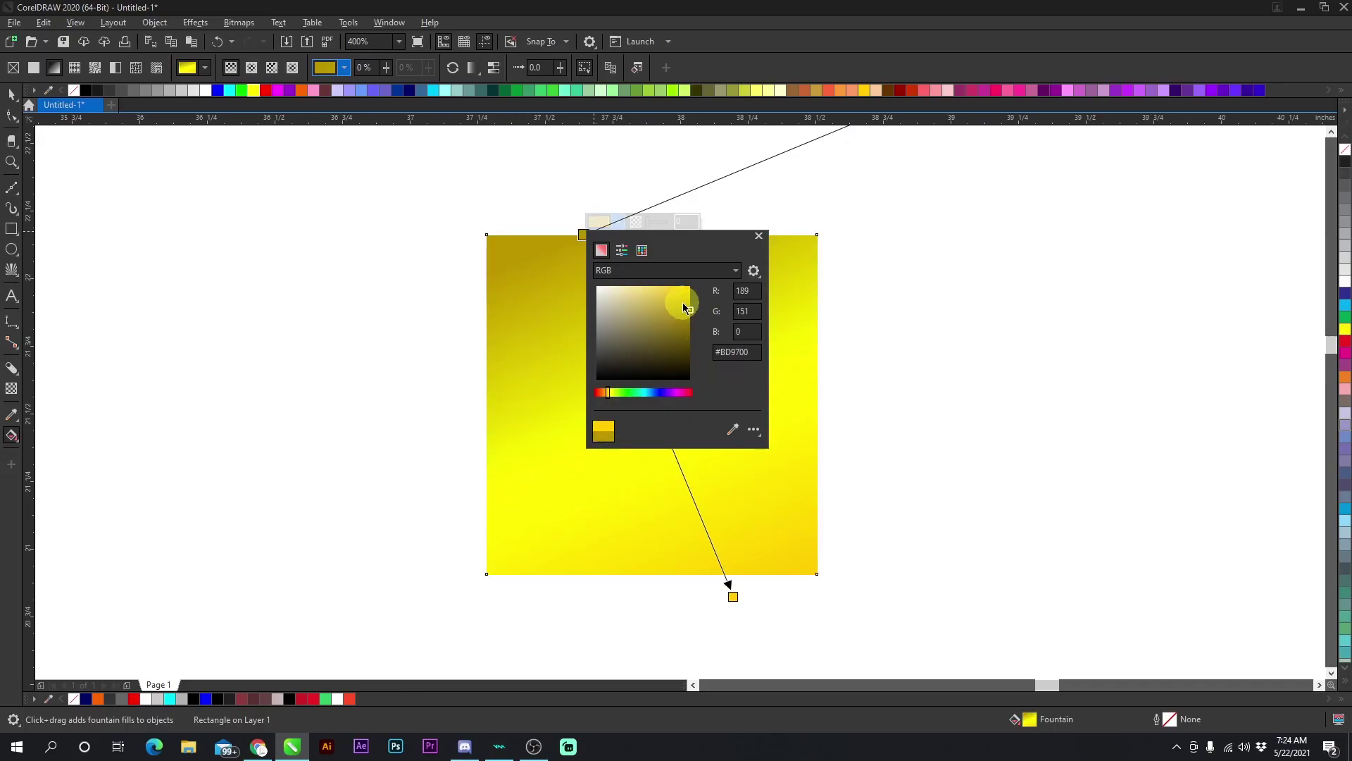
{"action": "left_click", "coordinate": [758, 235]}
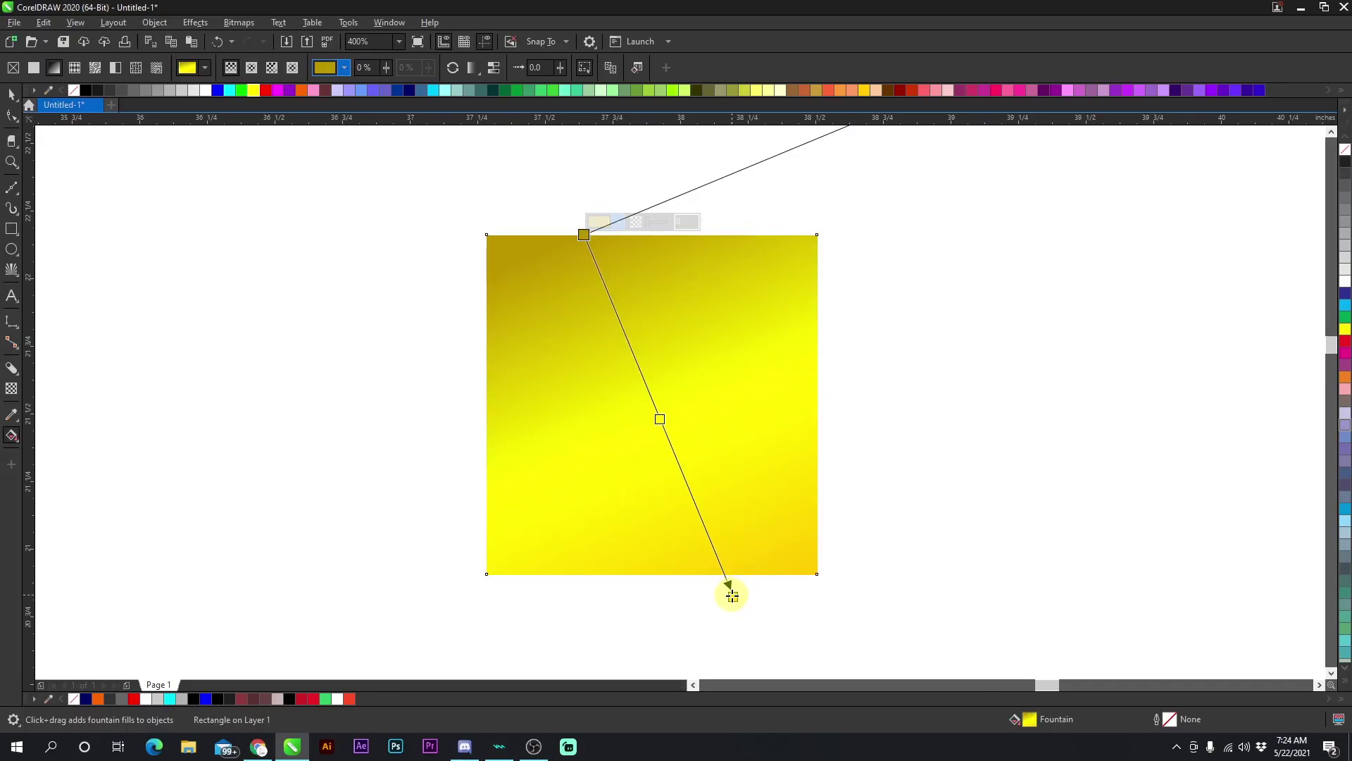
Set the gradient's end node to dark gold, then reselect the finished gold square
{"action": "left_click", "coordinate": [733, 597]}
{"action": "left_click", "coordinate": [770, 587]}
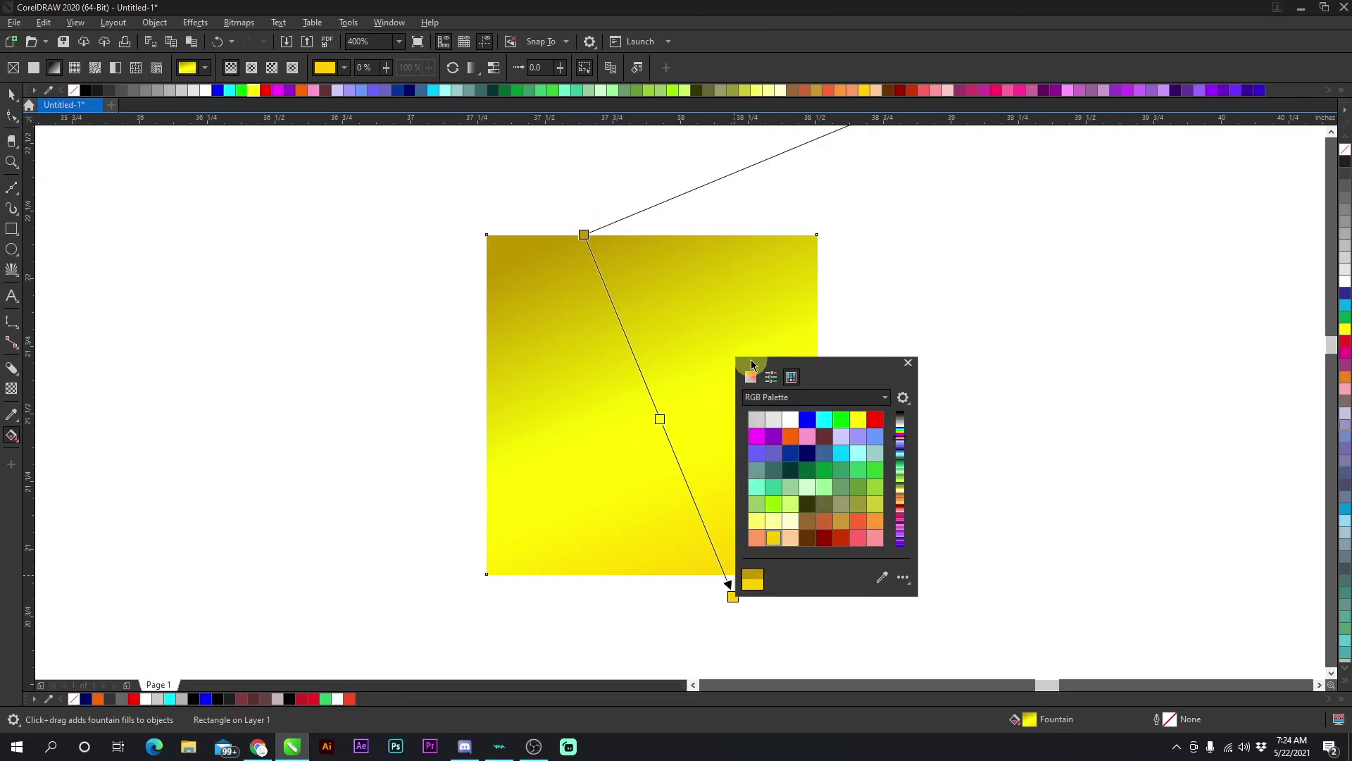
{"action": "left_click", "coordinate": [751, 376]}
{"action": "left_click_drag", "start_coordinate": [793, 457], "coordinate": [839, 440]}
{"action": "left_click", "coordinate": [905, 362]}
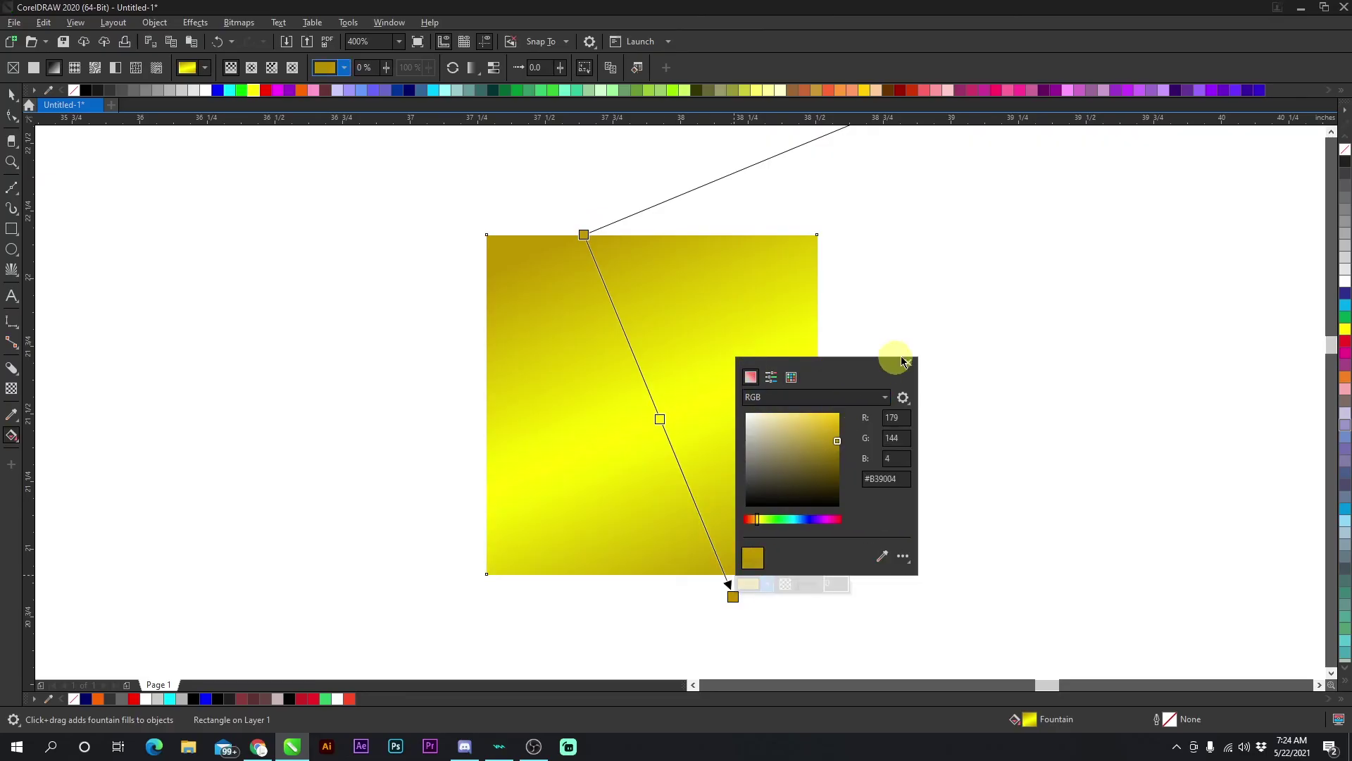
{"action": "left_click", "coordinate": [12, 94]}
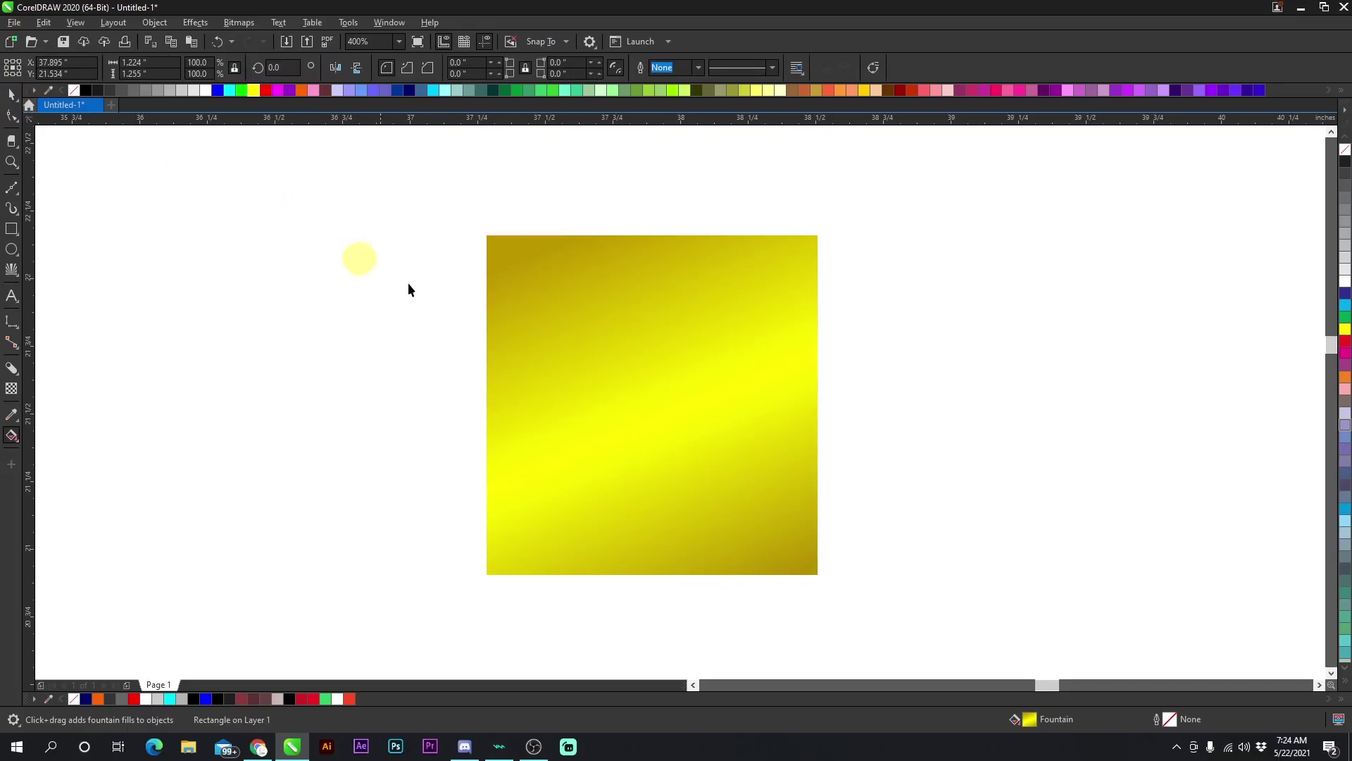
{"action": "left_click", "coordinate": [408, 283]}
{"action": "scroll", "coordinate": [722, 418], "scroll_direction": "down", "scroll_amount": 2}
{"action": "scroll", "coordinate": [680, 403], "scroll_direction": "up", "scroll_amount": 1}
{"action": "left_click", "coordinate": [680, 403]}
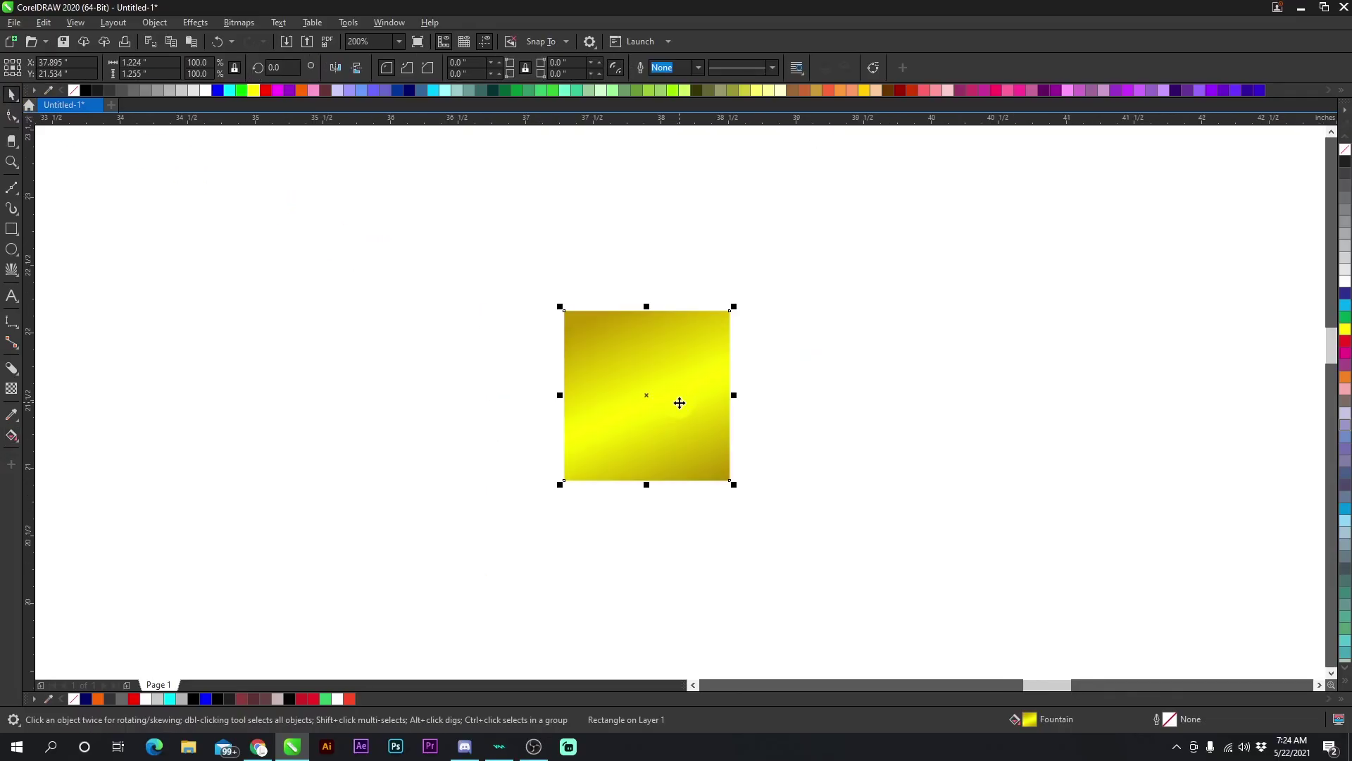
Delete the gold gradient square and zoom to see the whole empty page
{"action": "key", "text": "Delete"}
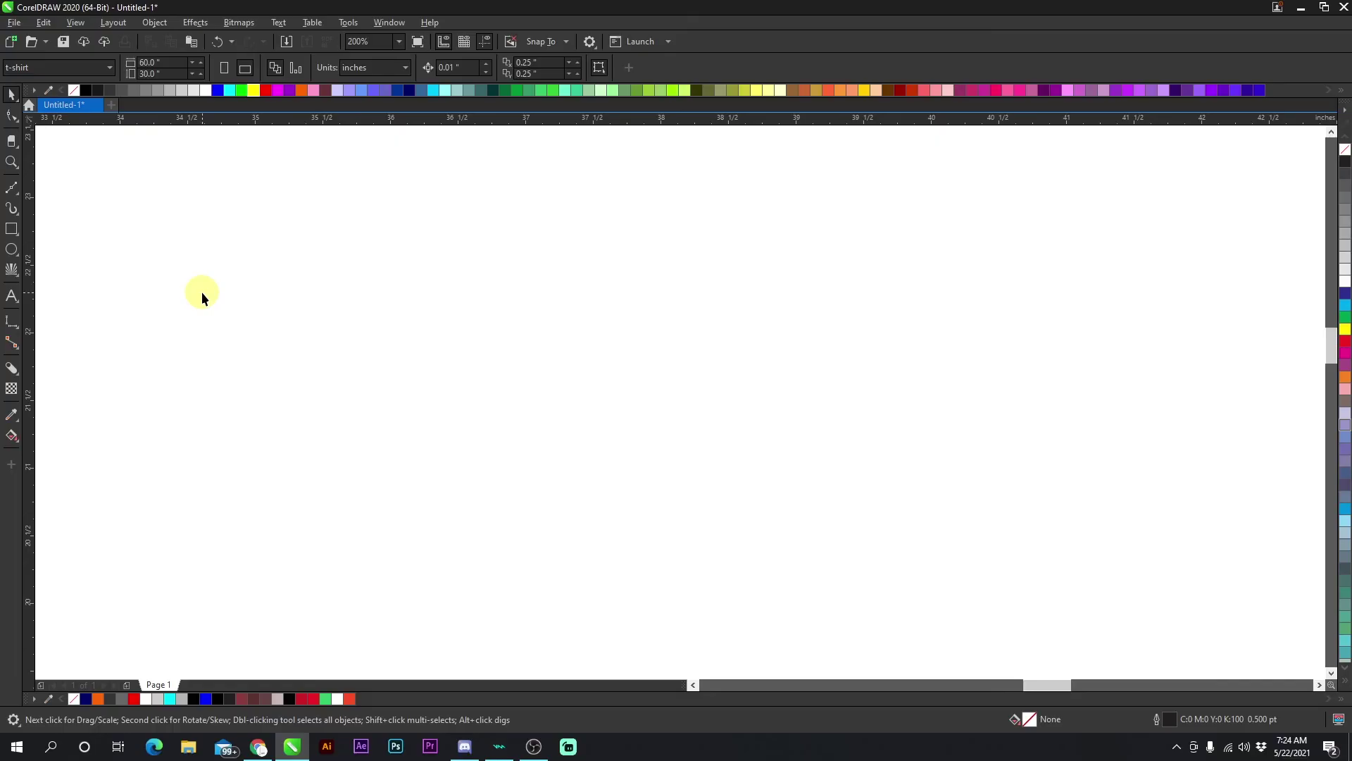
{"action": "scroll", "coordinate": [706, 396], "scroll_direction": "down", "scroll_amount": 6}
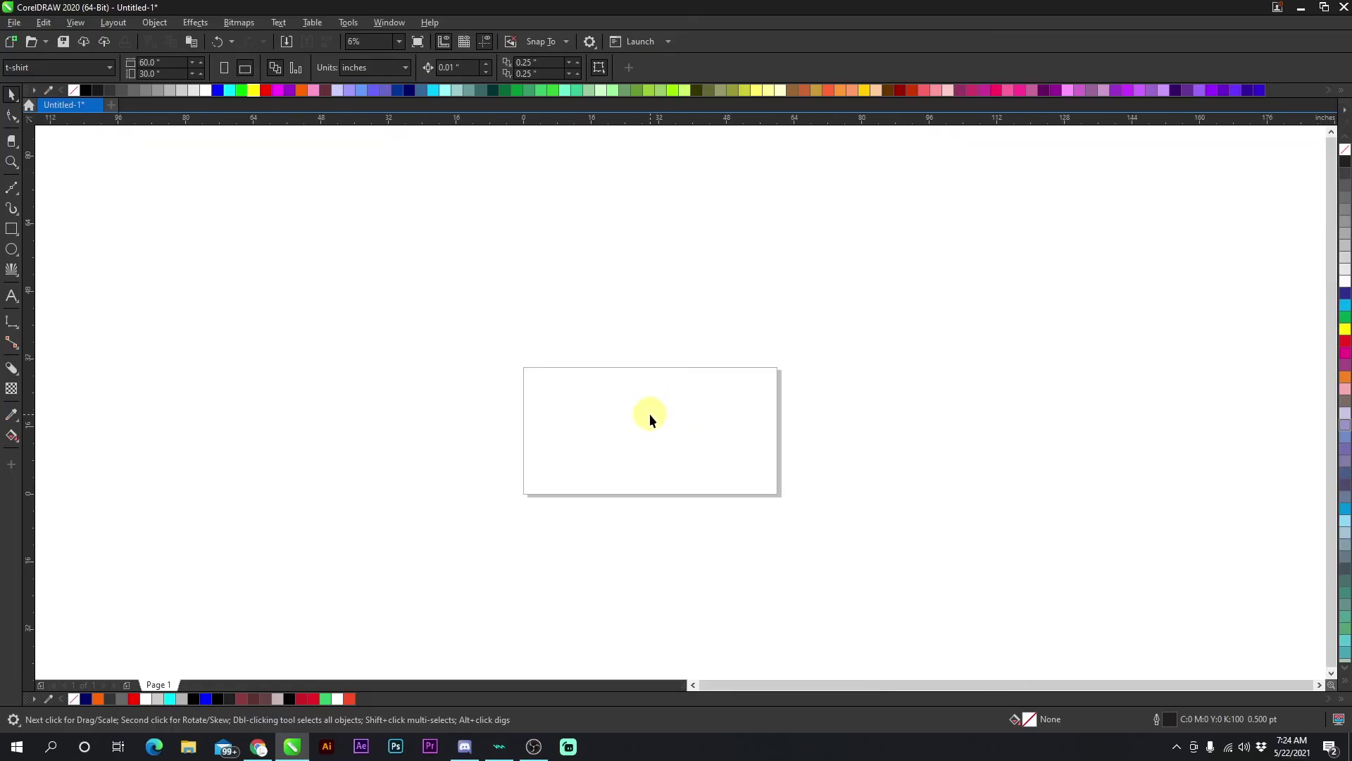
{"action": "scroll", "coordinate": [680, 407], "scroll_direction": "up", "scroll_amount": 2}
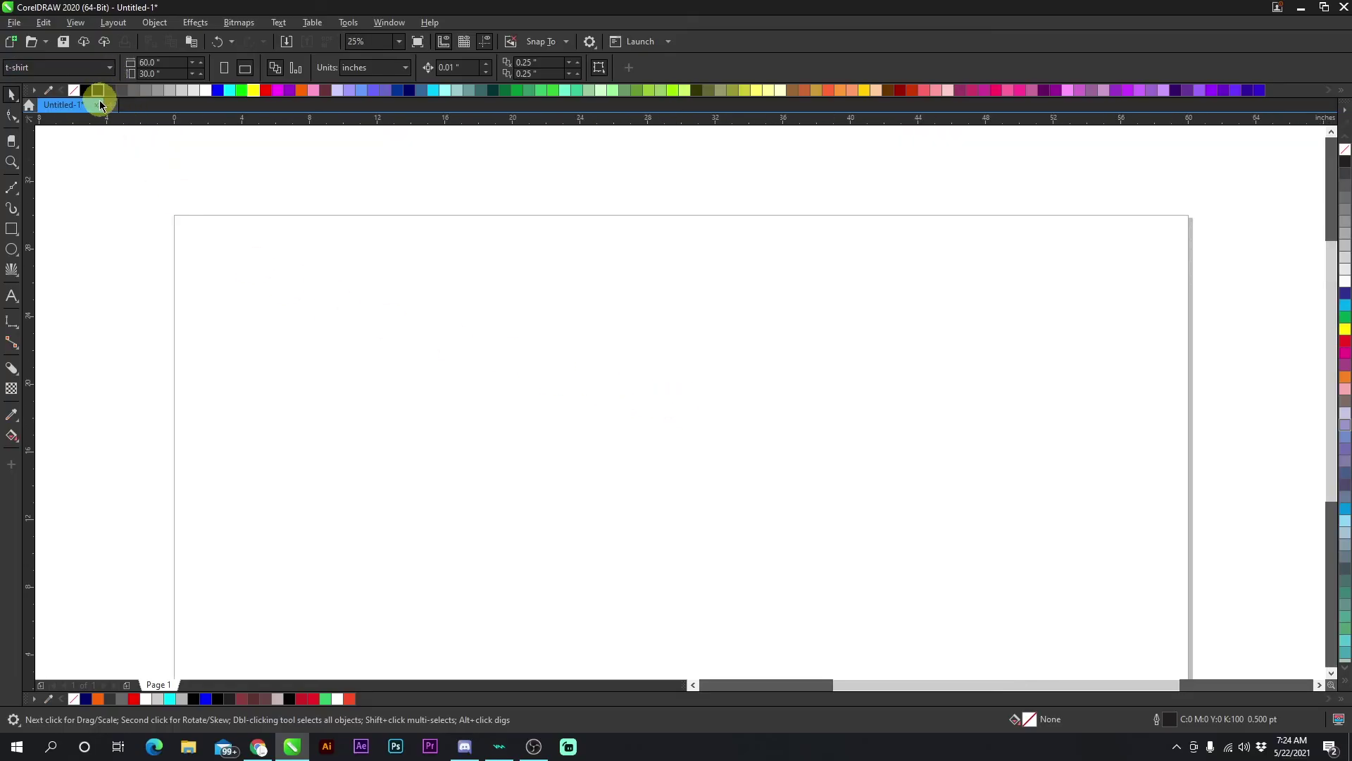